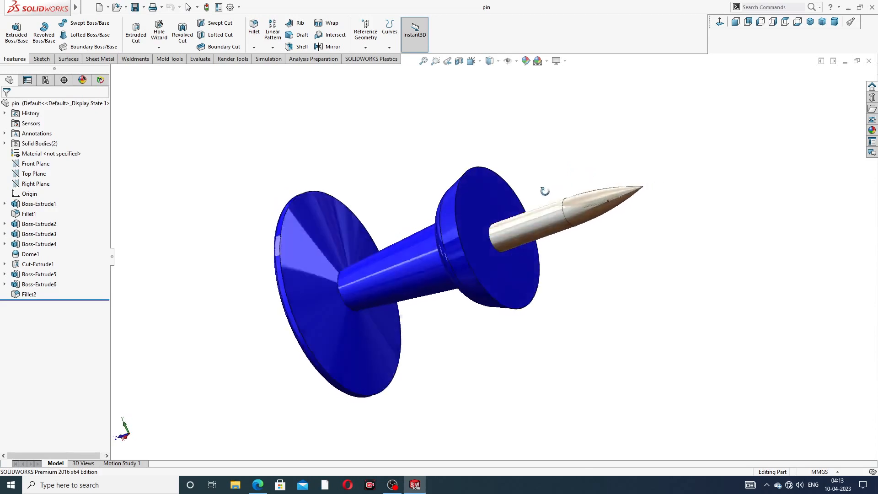
Step: Examine the finished push pin model from several angles and at different magnifications
middle_drag(590, 212, 464, 261)
scroll(465, 263, down, 2)
middle_drag(577, 216, 607, 239)
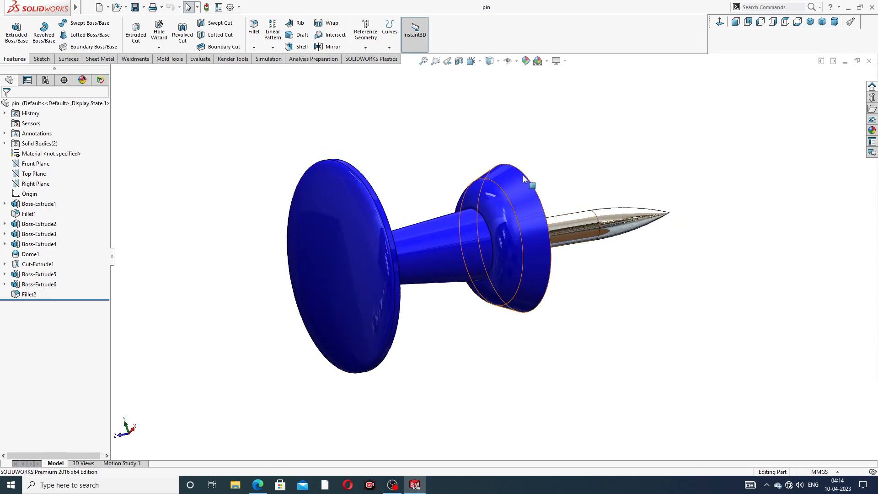
middle_drag(574, 249, 584, 267)
scroll(549, 274, down, 2)
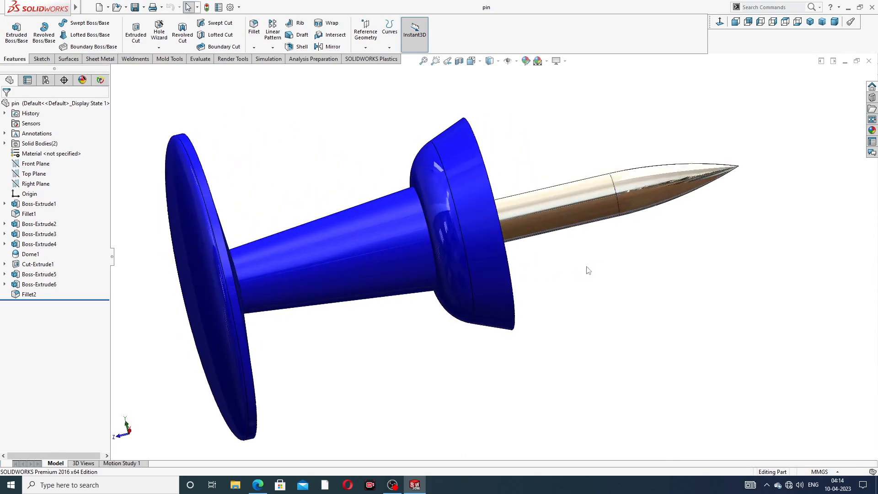
scroll(585, 273, up, 2)
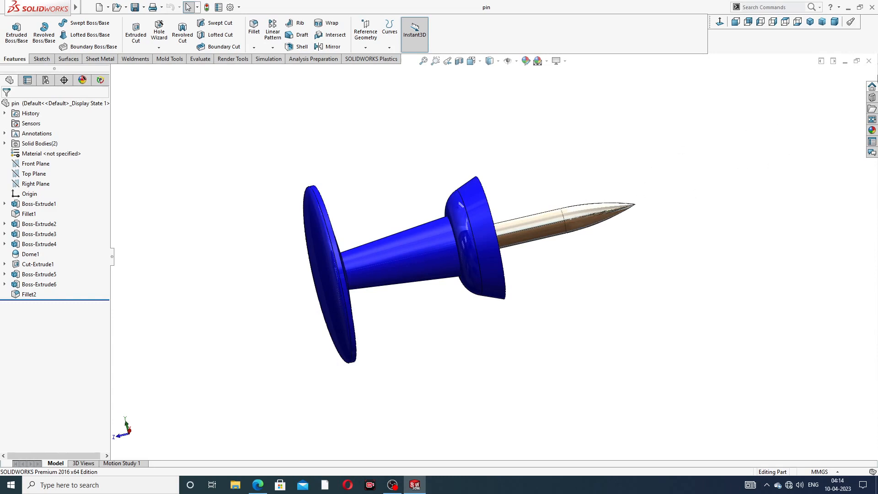
Step: Close the pin part and create a new part document with the Plain White scene
click(868, 61)
click(99, 7)
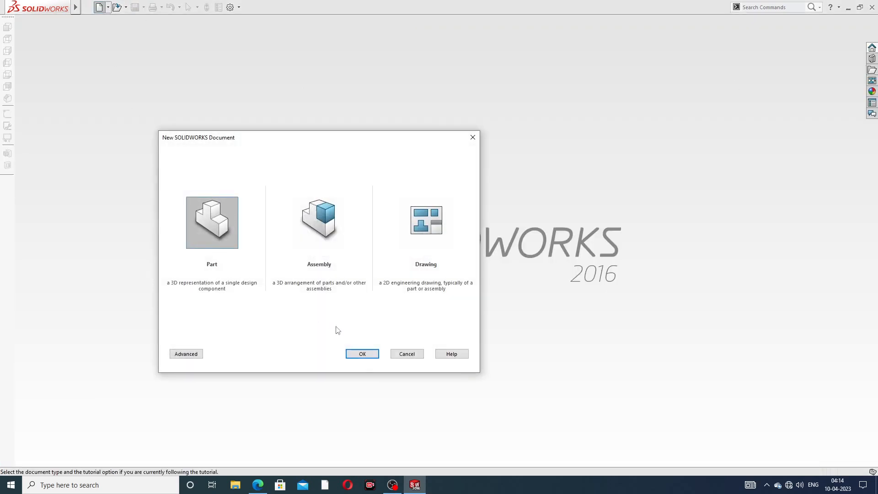
click(360, 354)
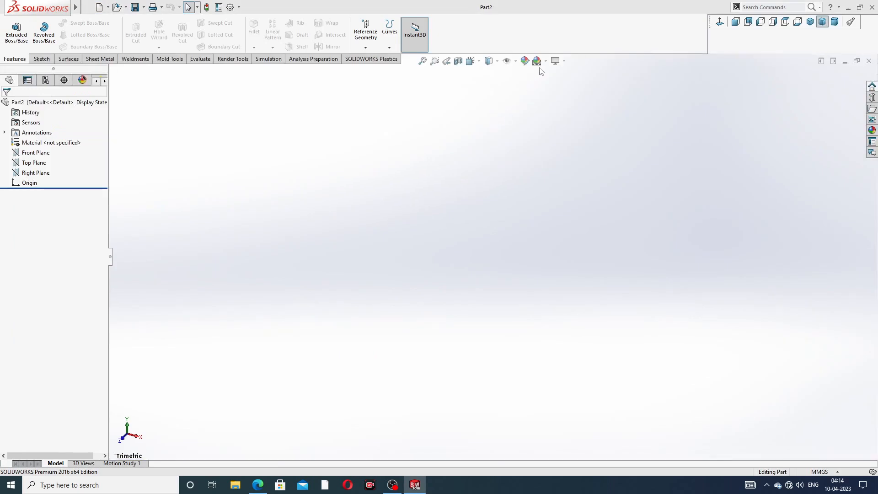
click(538, 61)
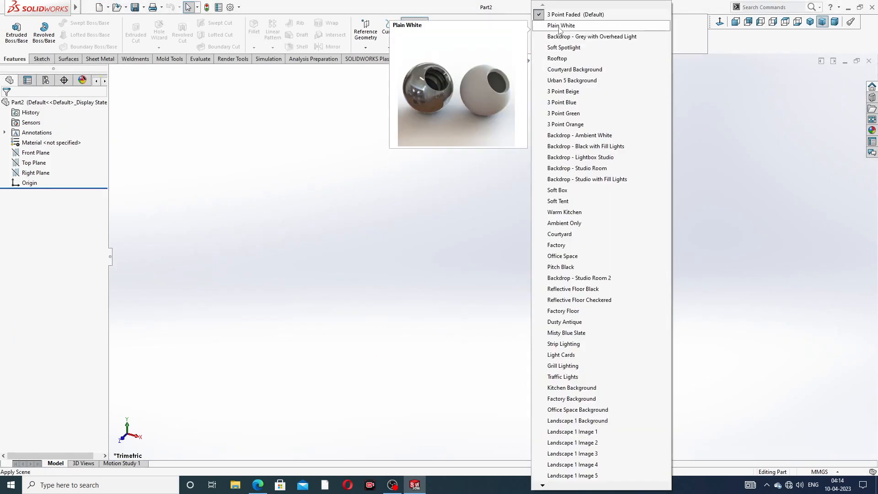
click(576, 31)
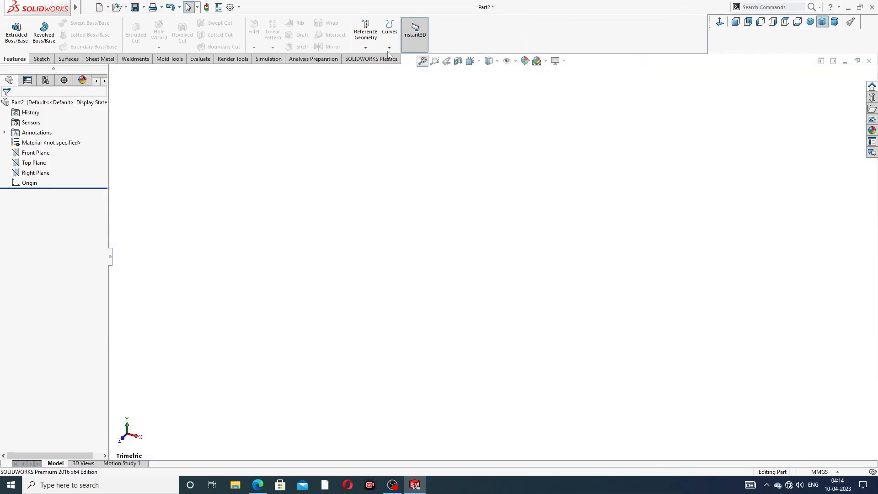
Step: Raise both the shaded and the wireframe image quality resolution of the document to the highest setting
click(230, 7)
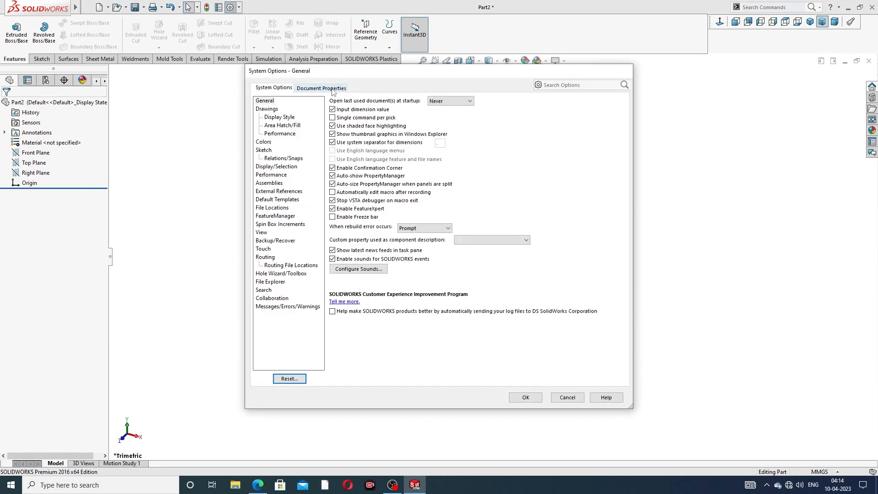
click(332, 90)
click(272, 191)
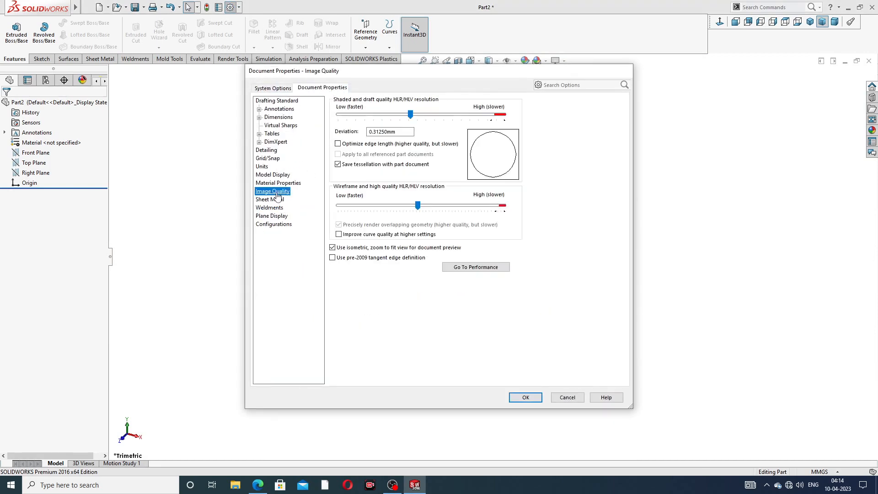
drag(410, 114, 505, 121)
drag(417, 206, 504, 212)
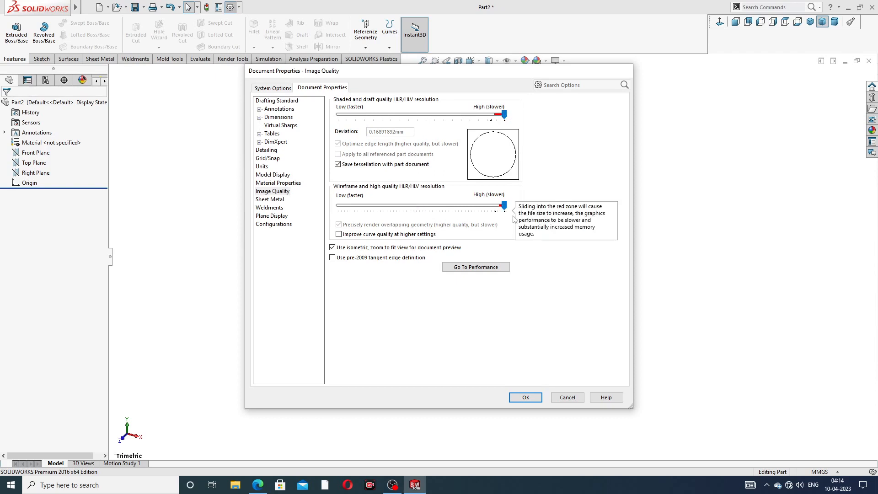
click(526, 396)
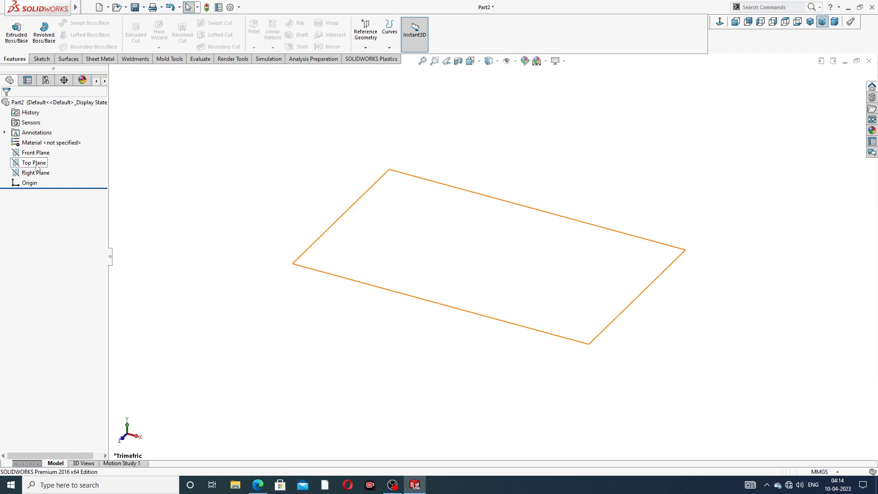
Step: After consulting the pin drawing PDF, sketch a circle about 88 mm in diameter on the Front Plane, centred on the origin
click(258, 485)
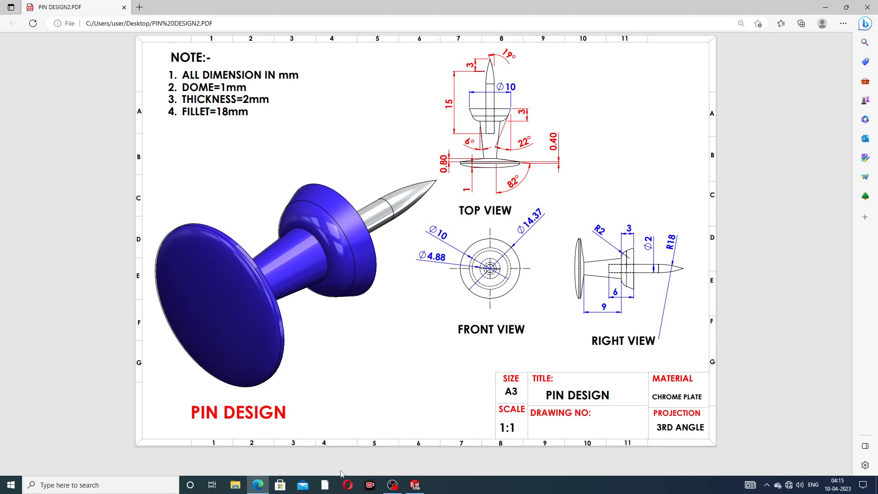
click(258, 485)
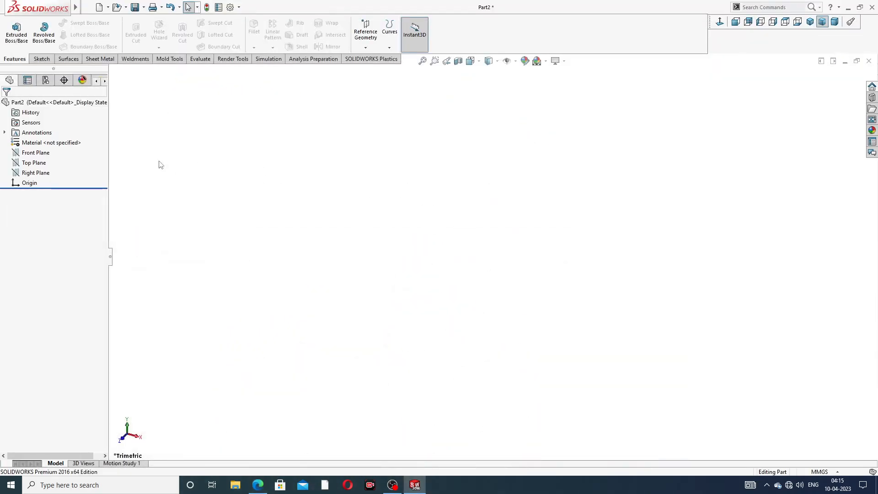
click(55, 154)
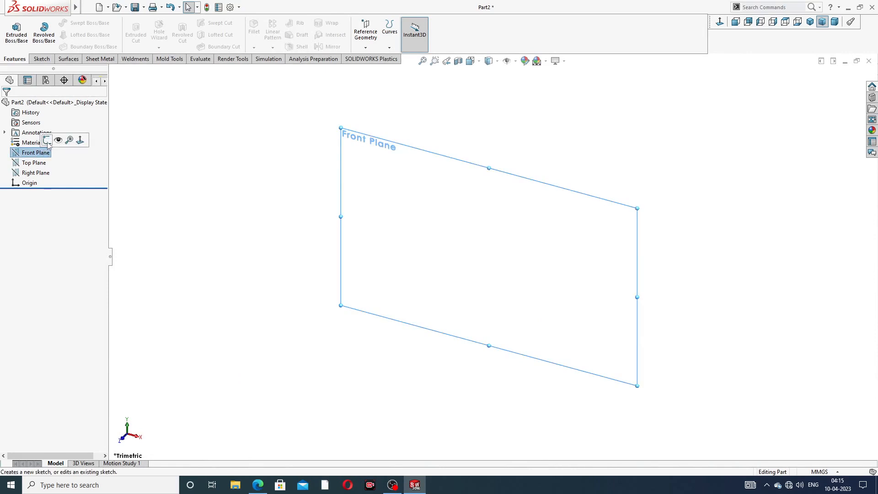
click(51, 145)
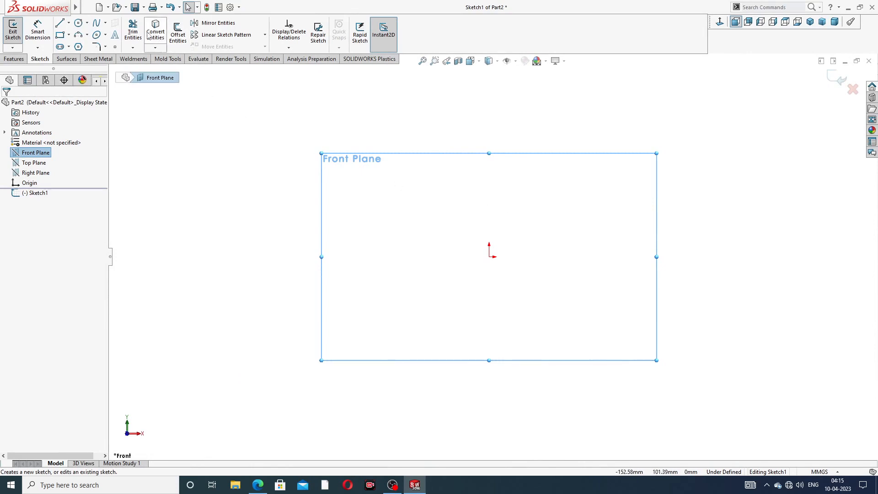
click(79, 22)
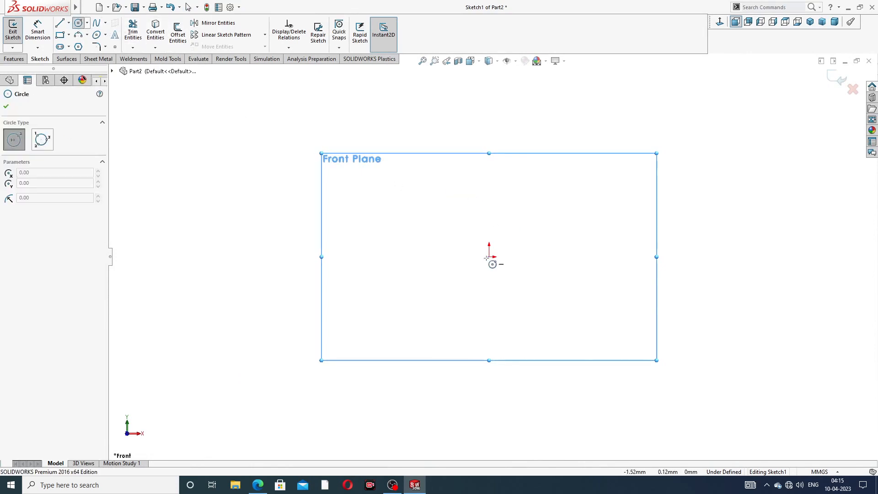
drag(489, 257, 526, 181)
right_click(548, 171)
click(572, 179)
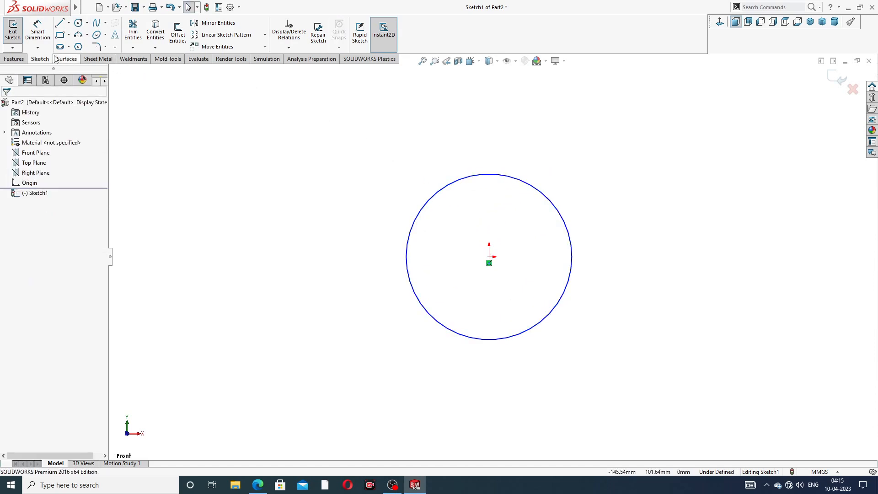
Step: Dimension the circle's diameter as 10 mm
click(32, 38)
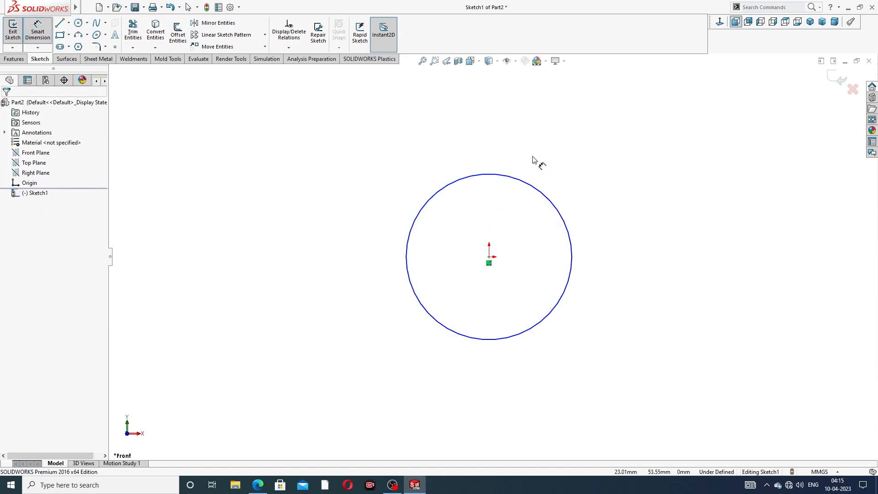
click(543, 187)
click(590, 164)
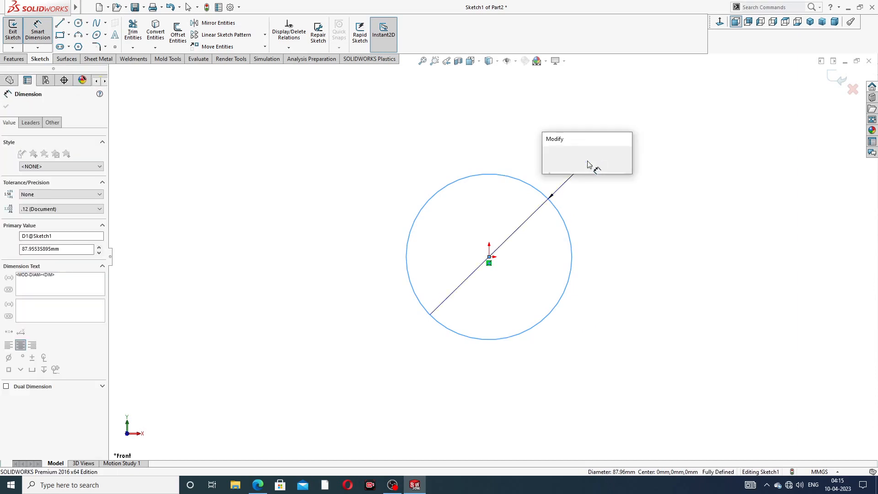
text(10)
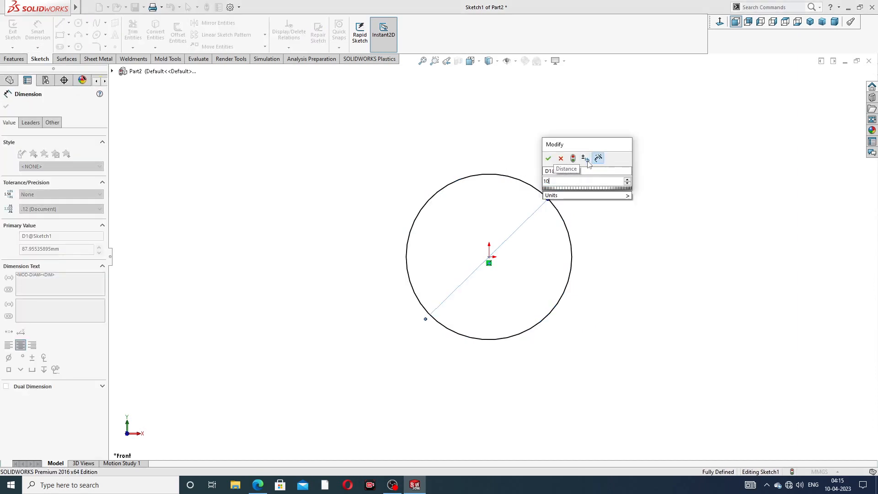
key(Return)
right_click(651, 158)
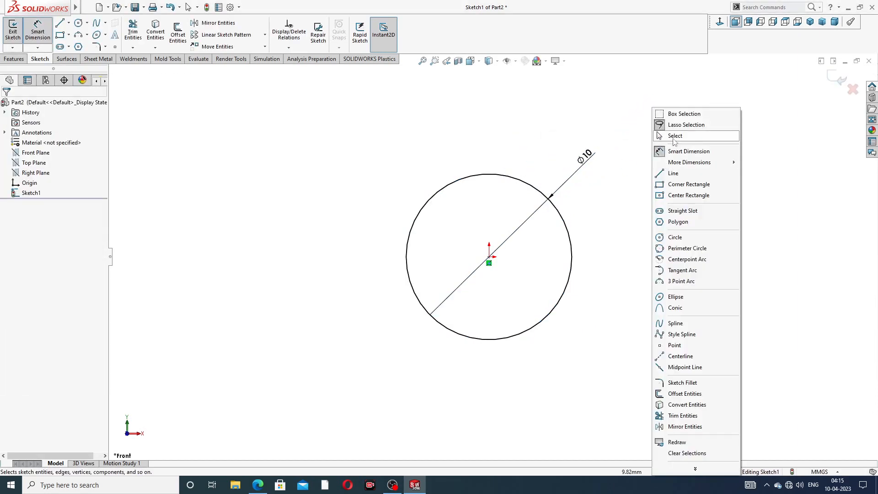
click(674, 137)
Step: Extrude the circle as a blind boss 3 mm deep with an inward draft angle of 22°
click(13, 59)
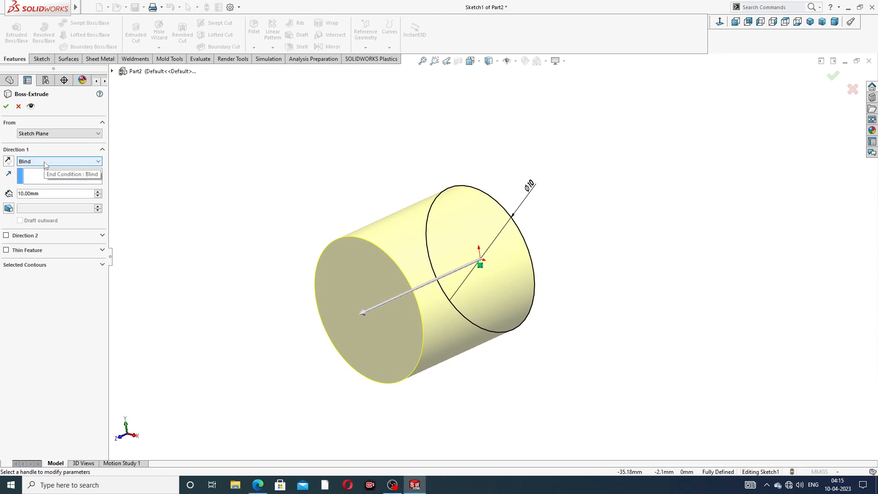
double_click(44, 194)
text(3)
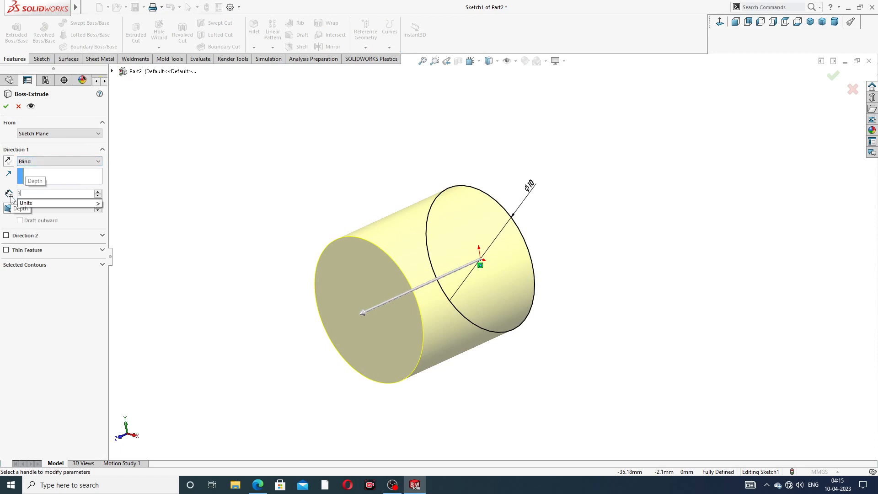
key(Return)
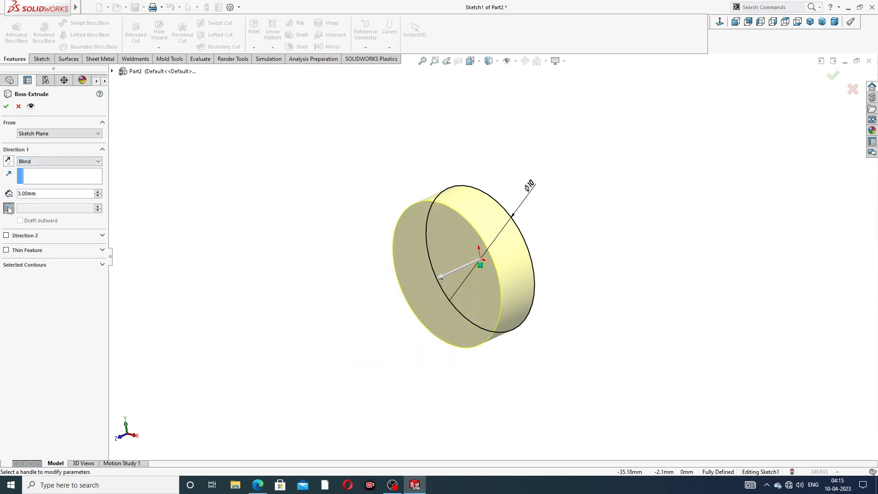
click(8, 208)
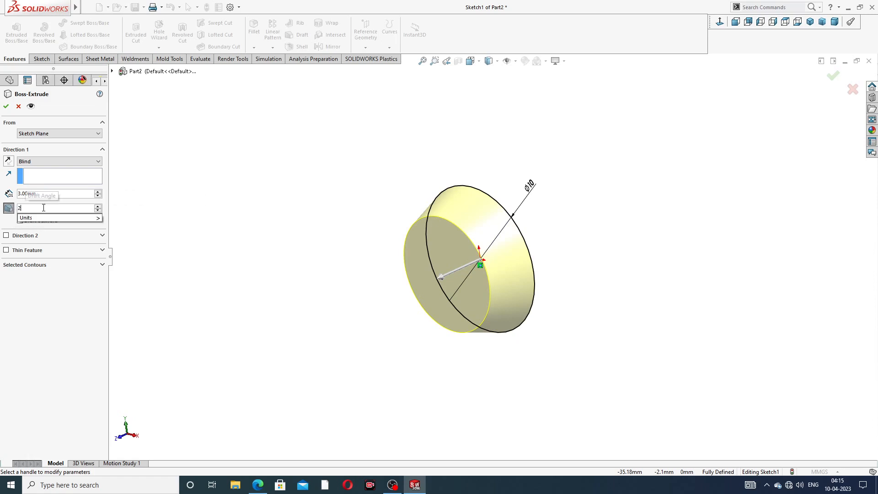
scroll(44, 211, up, 3)
click(6, 107)
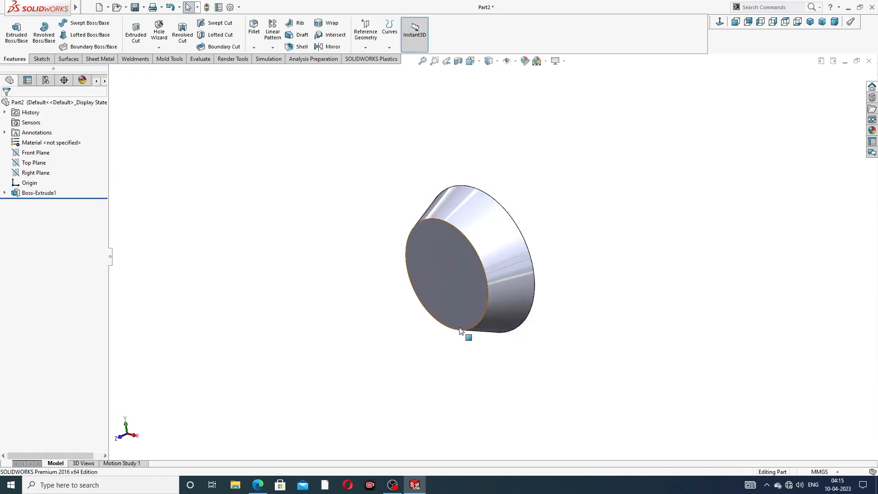
Step: Consult the pin drawing PDF and fillet the circular edge at the narrow end of the tapered boss with a 2 mm radius
scroll(462, 335, down, 2)
click(258, 485)
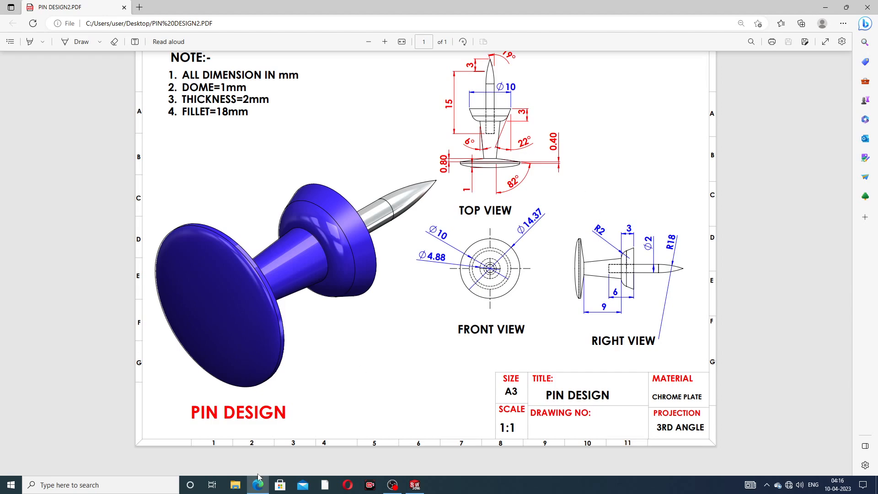
click(258, 484)
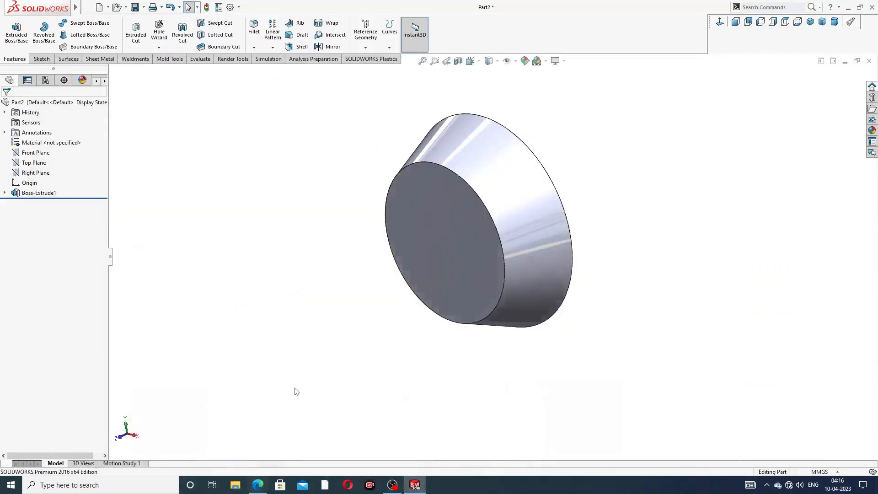
click(259, 39)
text(2)
key(Return)
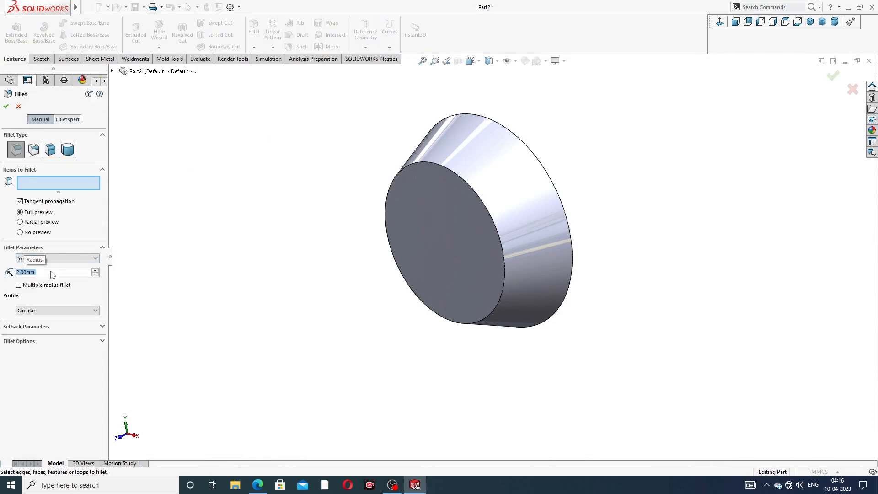
click(474, 190)
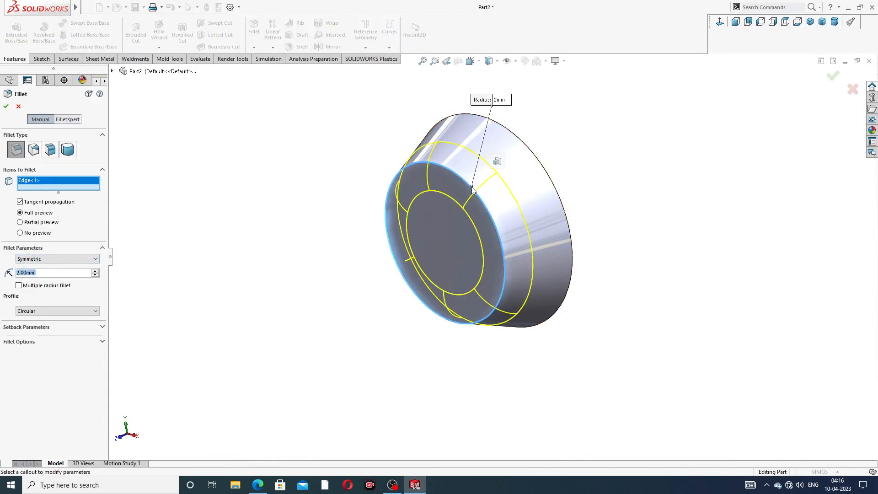
click(6, 106)
Step: Check the pin drawing PDF, and on the filleted boss's flat narrow end face start a sketch converting the face's circular edge
middle_drag(561, 181, 526, 149)
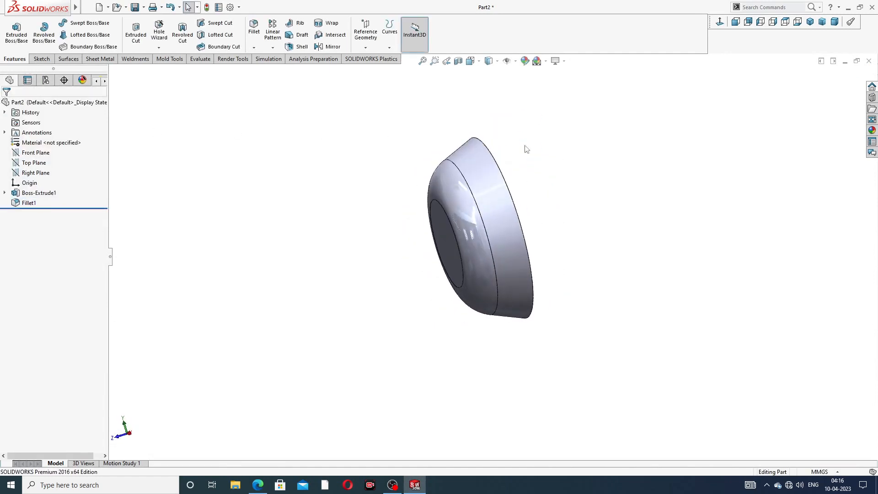
scroll(455, 224, down, 3)
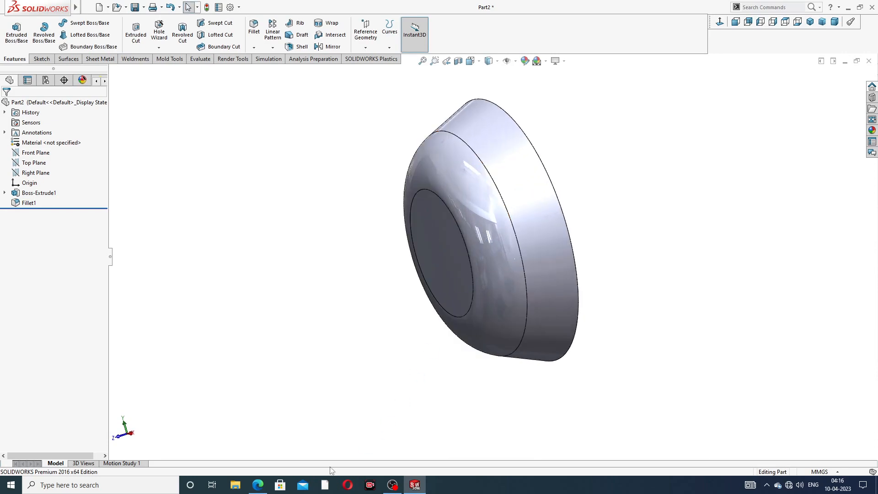
click(257, 485)
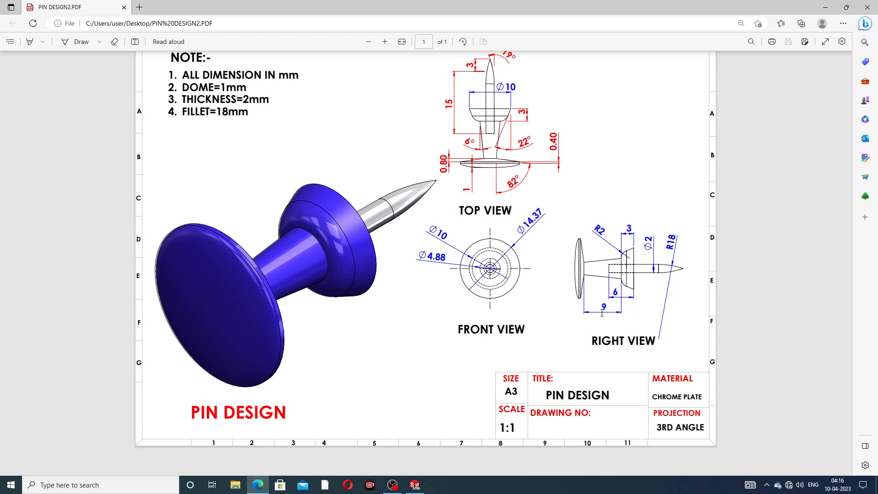
click(258, 482)
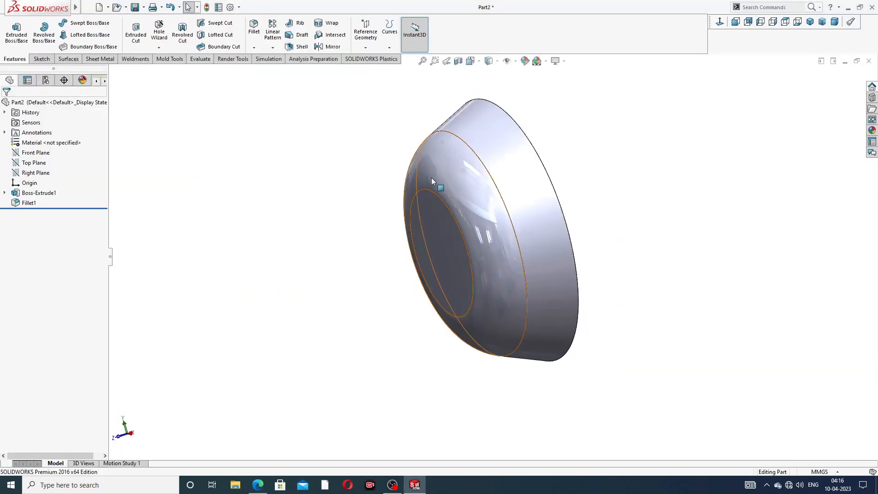
click(439, 218)
click(474, 188)
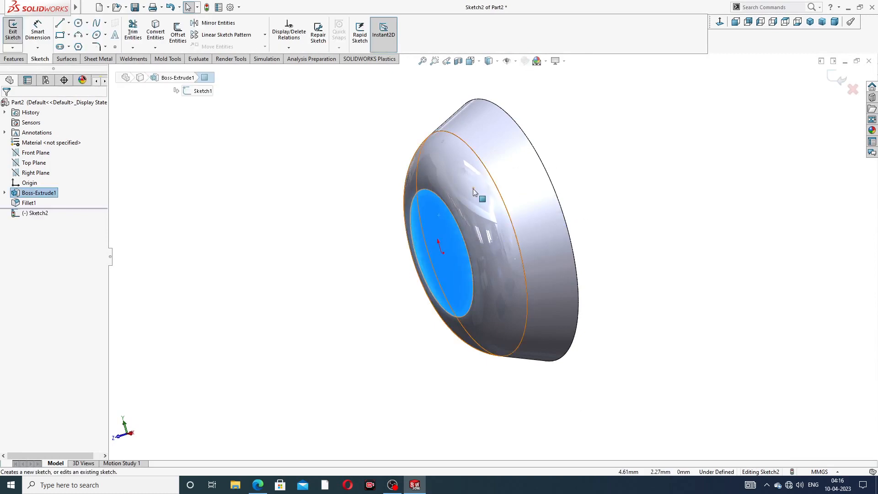
click(155, 32)
key(f)
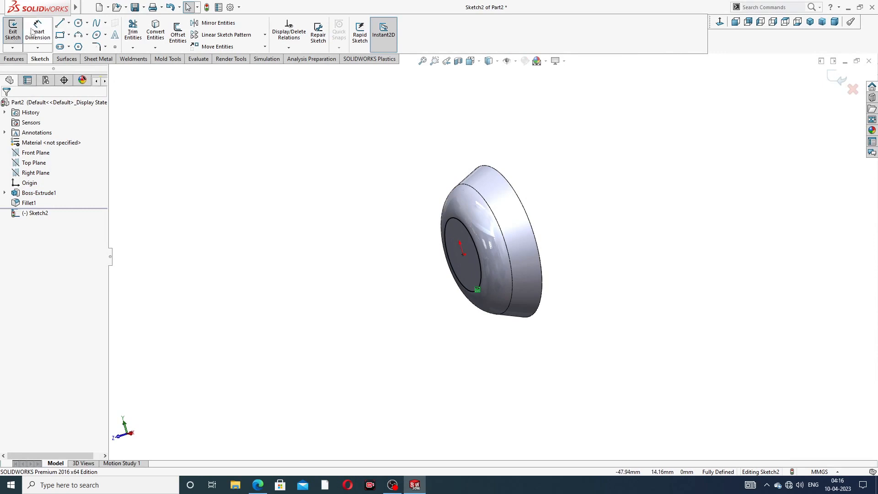
Step: Start a blind boss extrusion of the converted circle, away from the filleted boss, with a depth of 9 mm
click(18, 61)
click(17, 32)
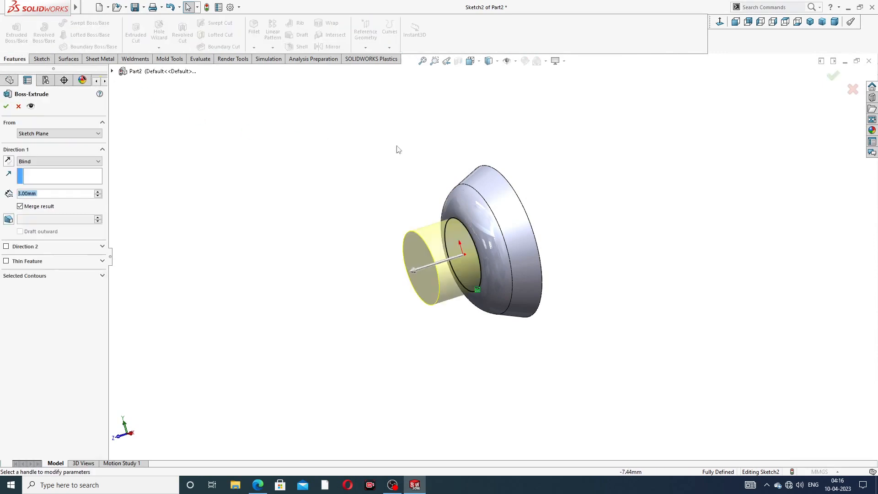
middle_drag(429, 245, 429, 255)
drag(49, 194, 4, 190)
text(9)
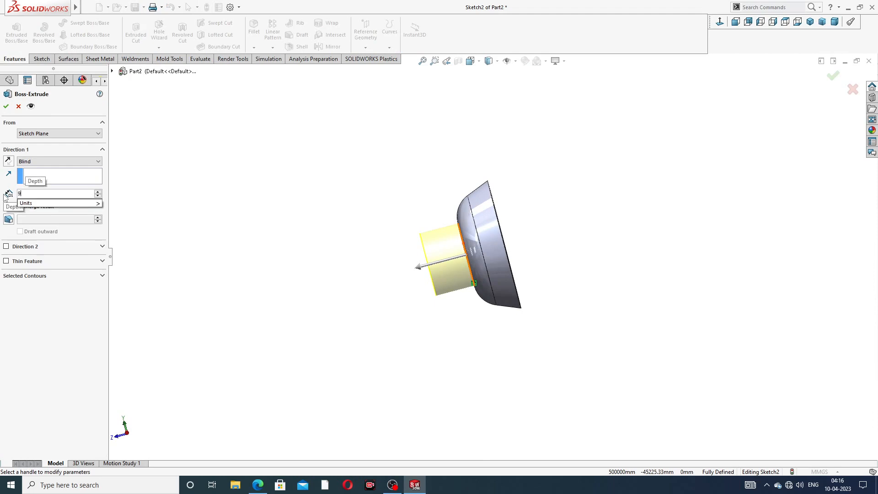
key(Return)
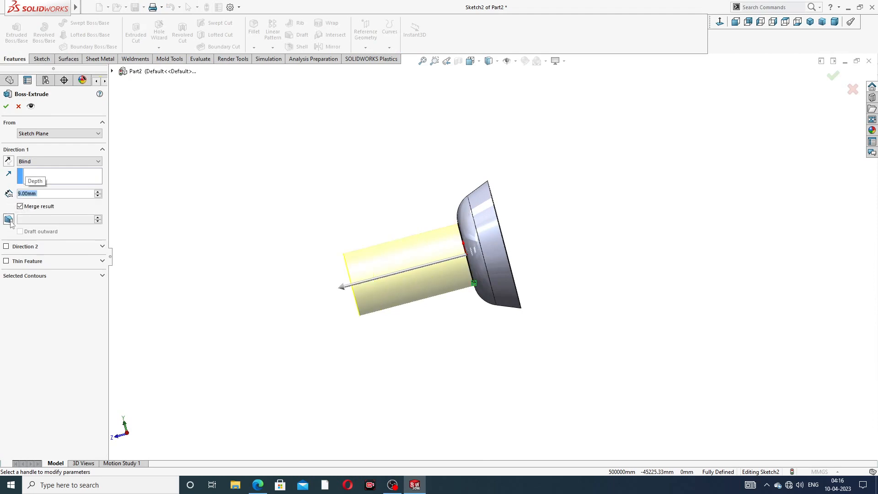
Step: Give the 9 mm extrusion a 6° inward draft, check it against the drawing PDF and complete the tapered stem
click(9, 220)
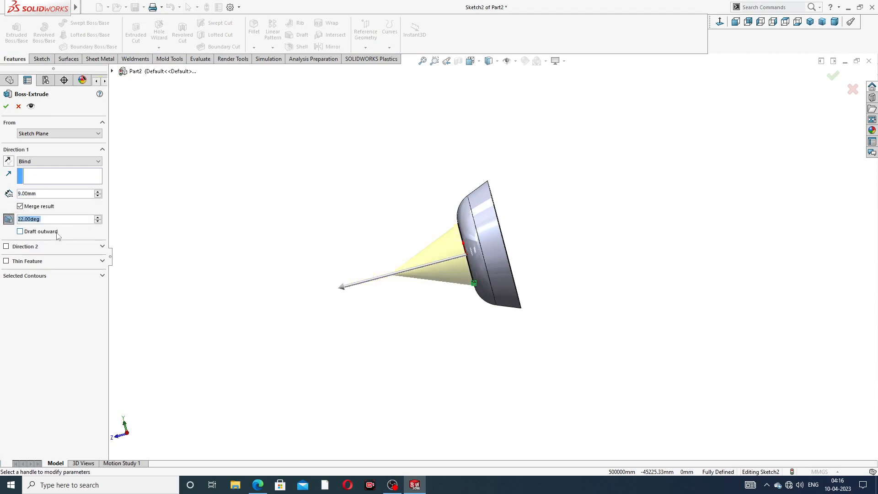
middle_drag(263, 215, 193, 223)
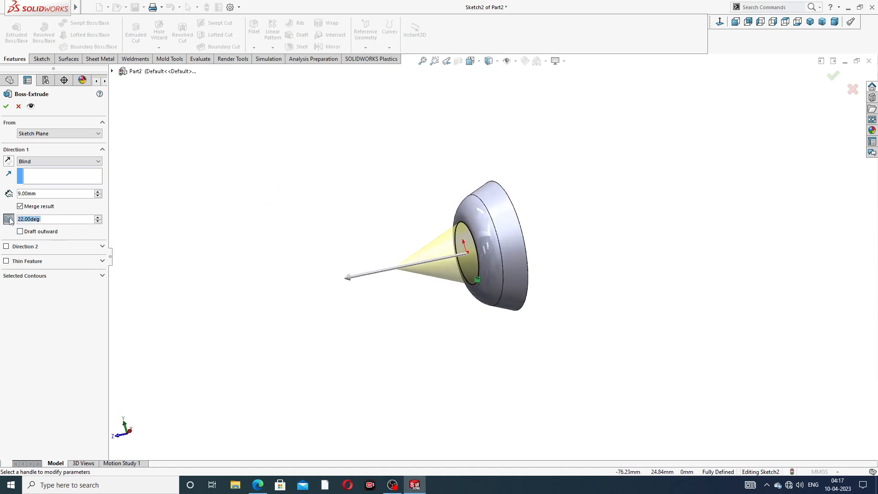
text(6)
key(Return)
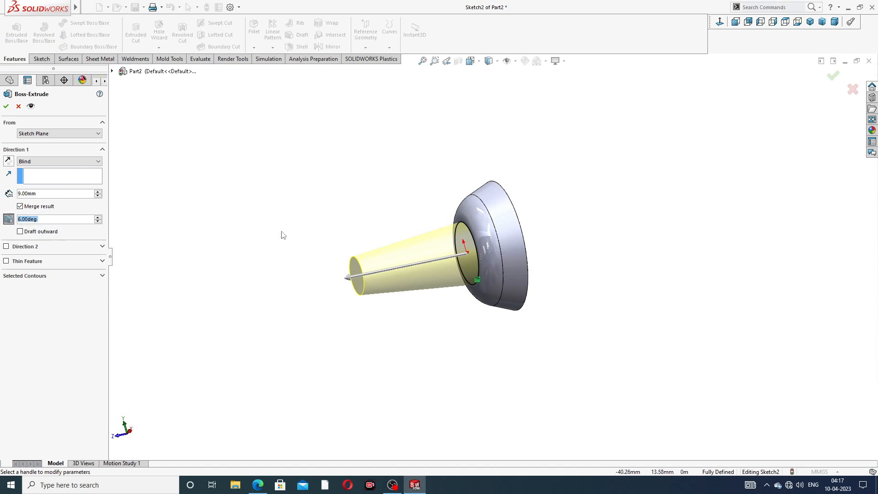
click(258, 486)
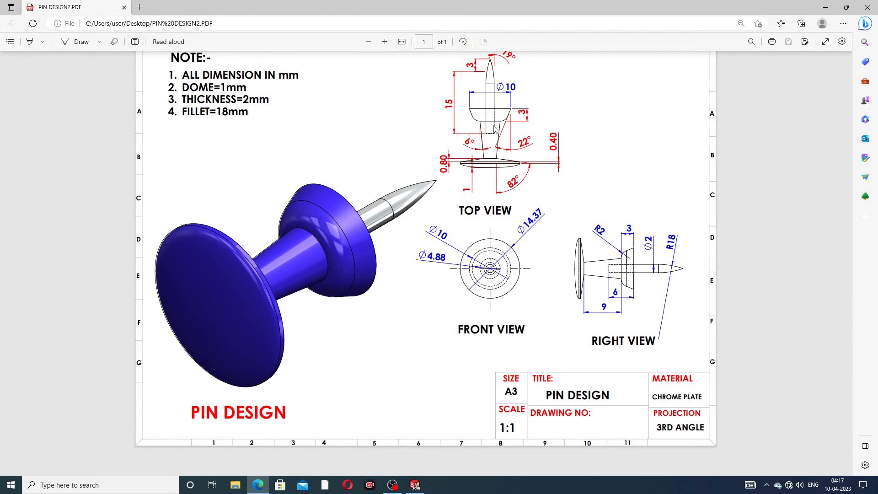
click(258, 486)
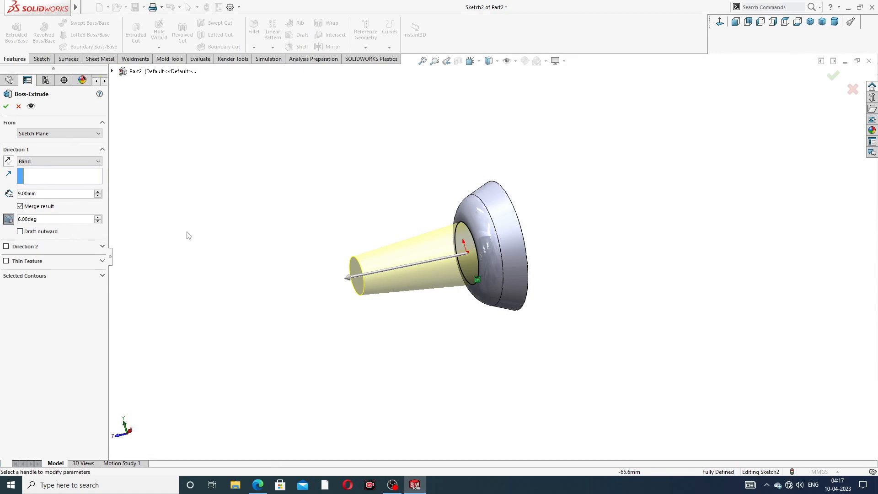
middle_drag(284, 262, 286, 212)
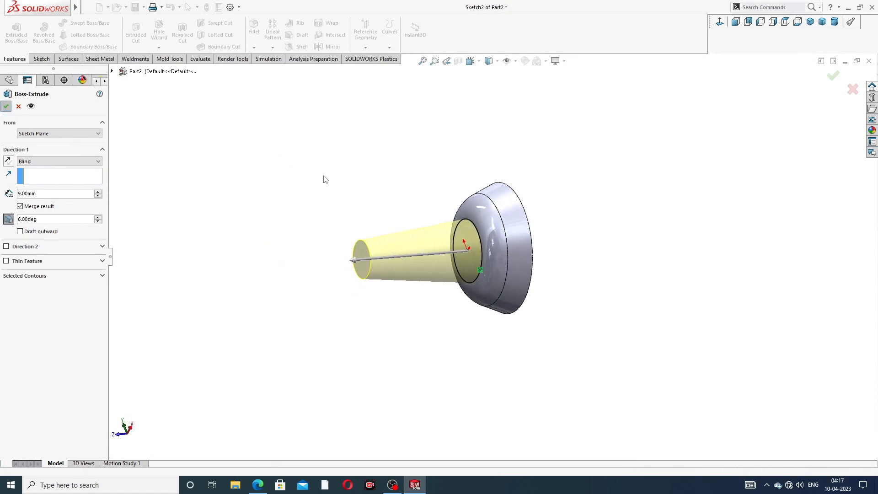
key(Return)
Step: Start a sketch on the narrow end face of the tapered stem and convert its circular edge into a sketch circle
middle_drag(383, 249, 386, 271)
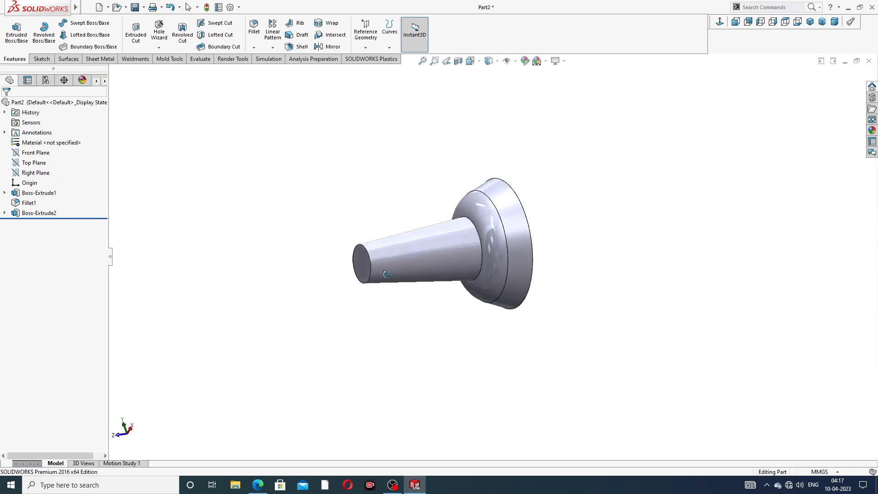
scroll(390, 229, down, 3)
click(386, 232)
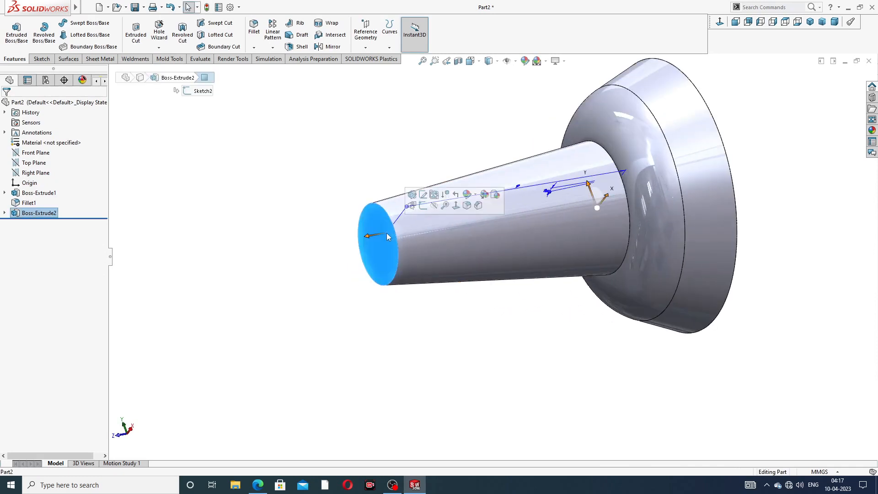
click(423, 206)
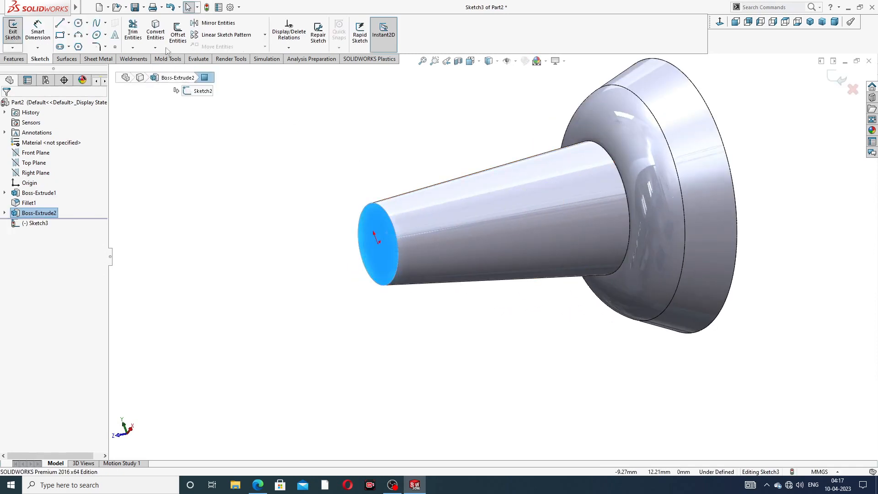
click(155, 32)
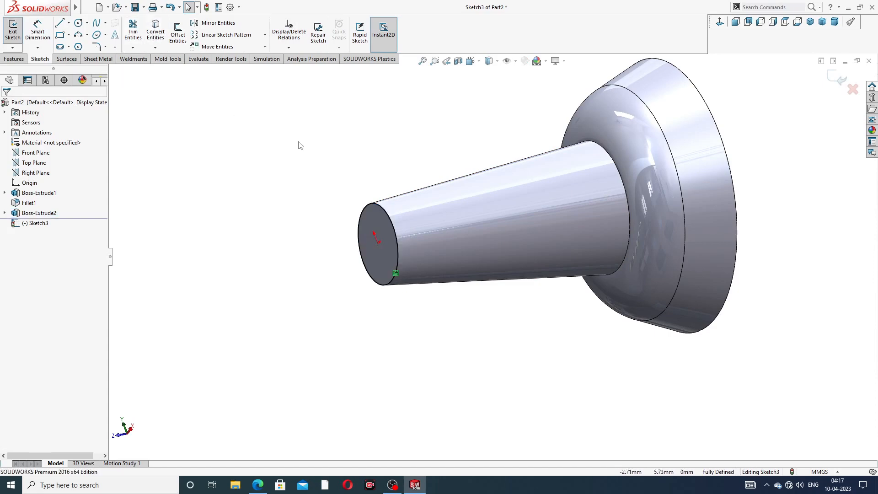
Step: Consult the pin drawing PDF and start a blind boss extrusion of the stem-end circle with a depth of 0.88 mm
click(258, 485)
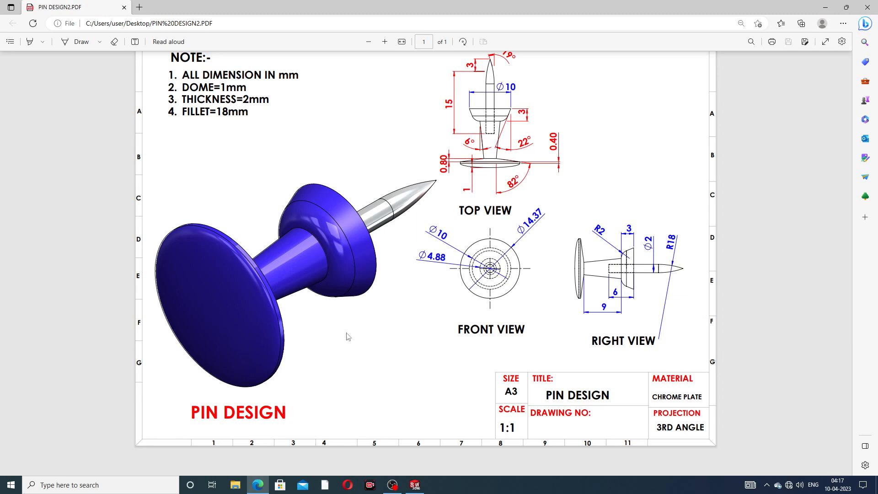
click(257, 489)
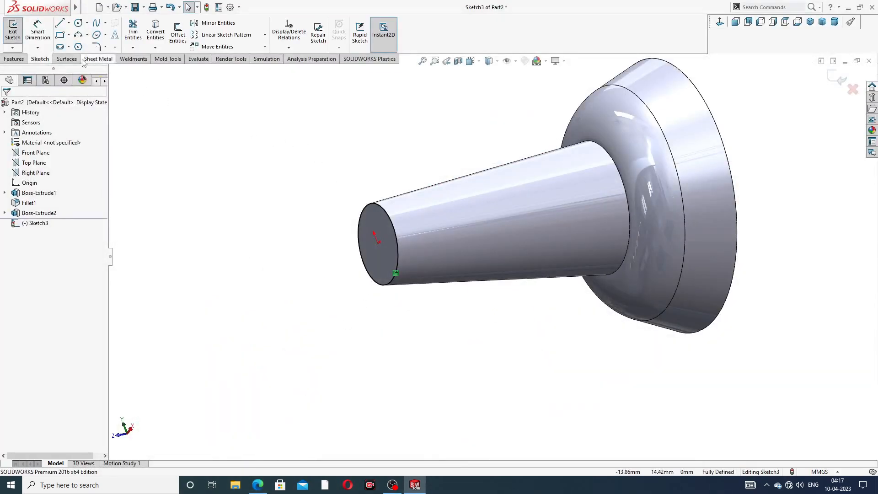
click(14, 59)
click(16, 32)
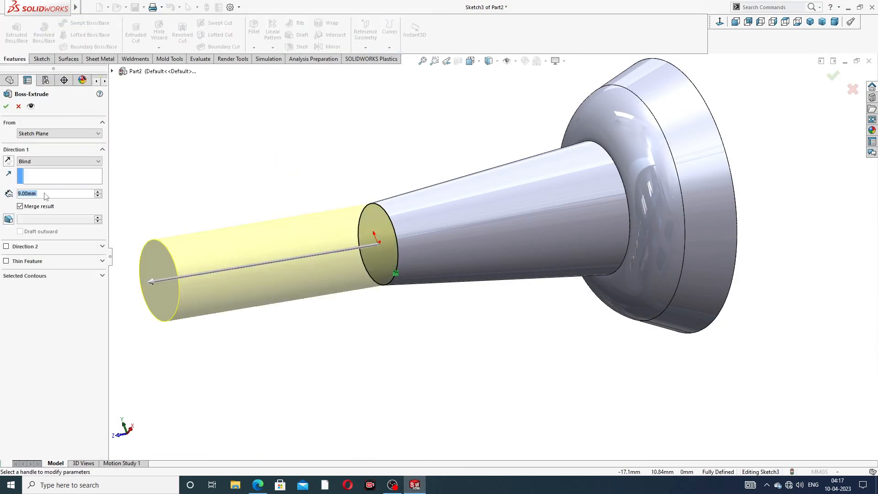
text(.88)
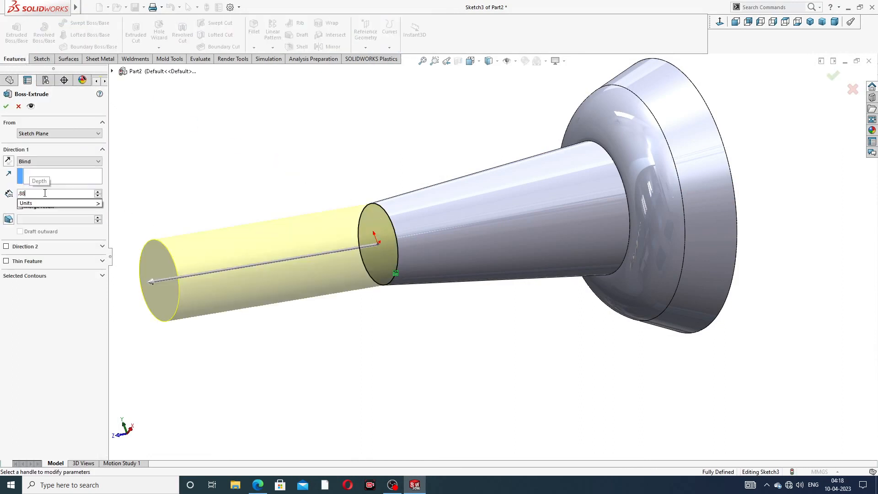
key(Return)
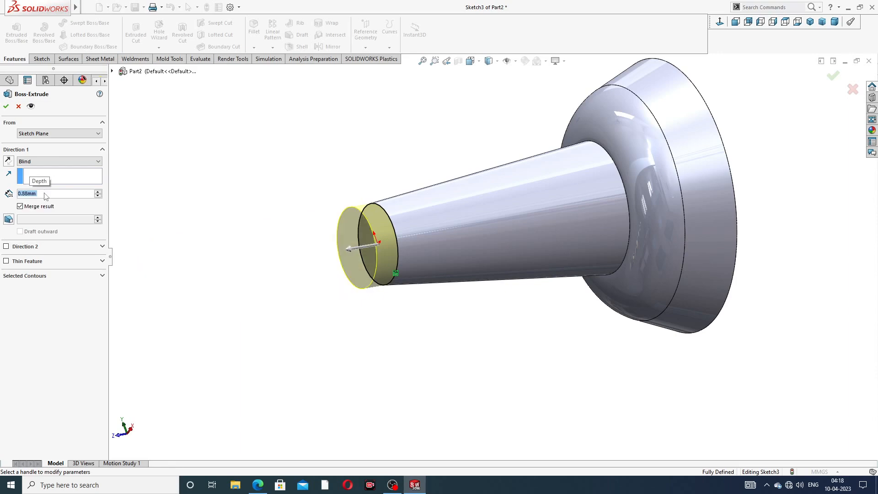
Step: Recheck the thickness in the pin drawing PDF and set the extrusion depth to 0.8 mm
click(264, 485)
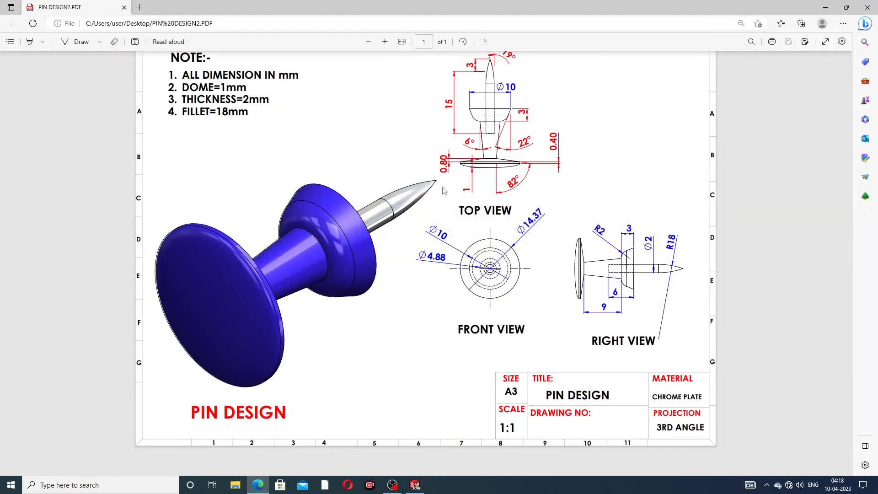
click(258, 485)
drag(41, 195, 19, 195)
key(BackSpace)
text(0.8)
key(Return)
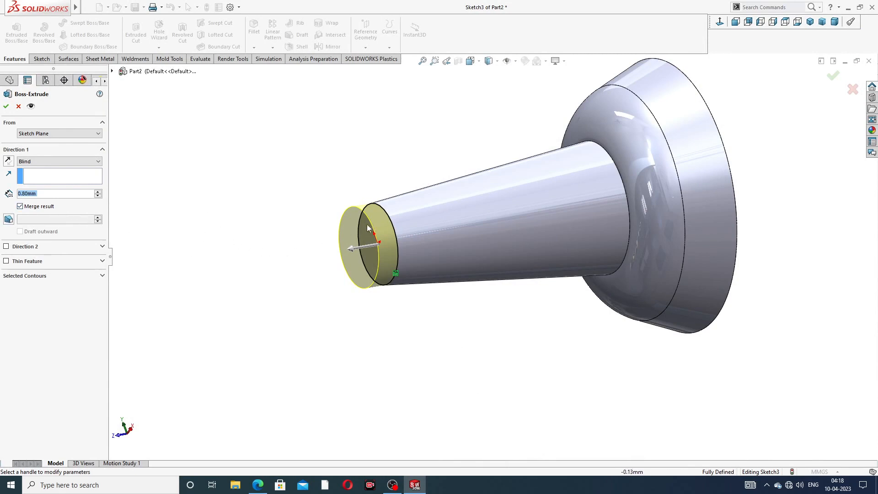
Step: Consult the drawing PDF for the draft angle, apply an 82° outward draft and complete the flared disc extrusion
middle_drag(327, 233, 308, 241)
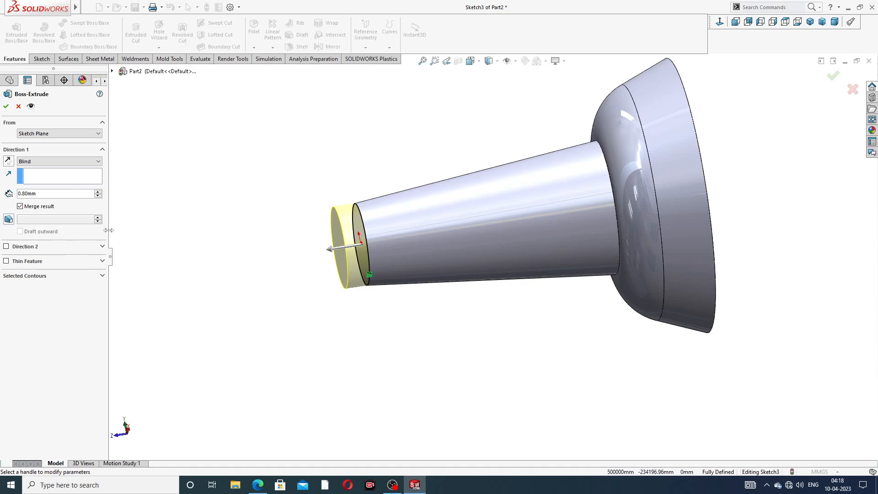
click(258, 485)
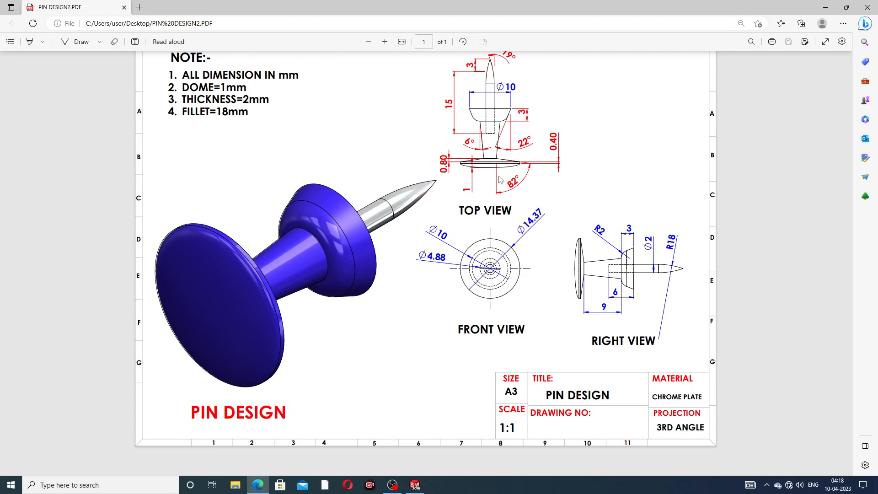
click(258, 484)
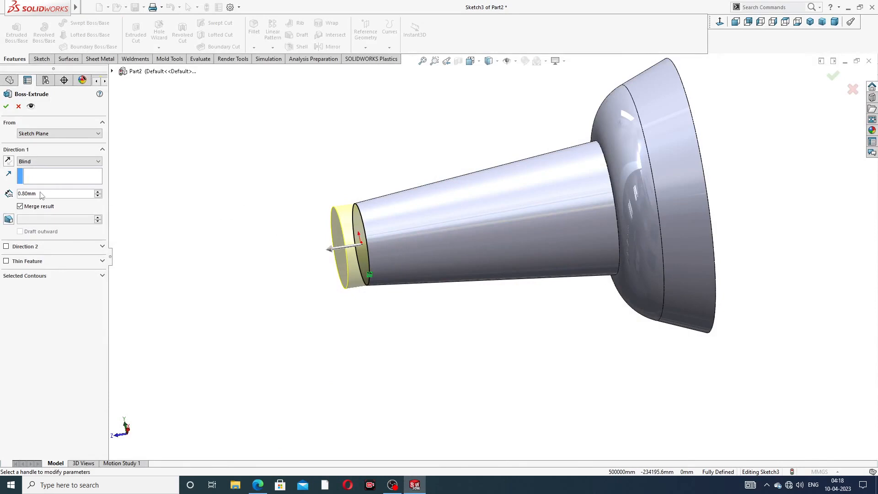
click(8, 219)
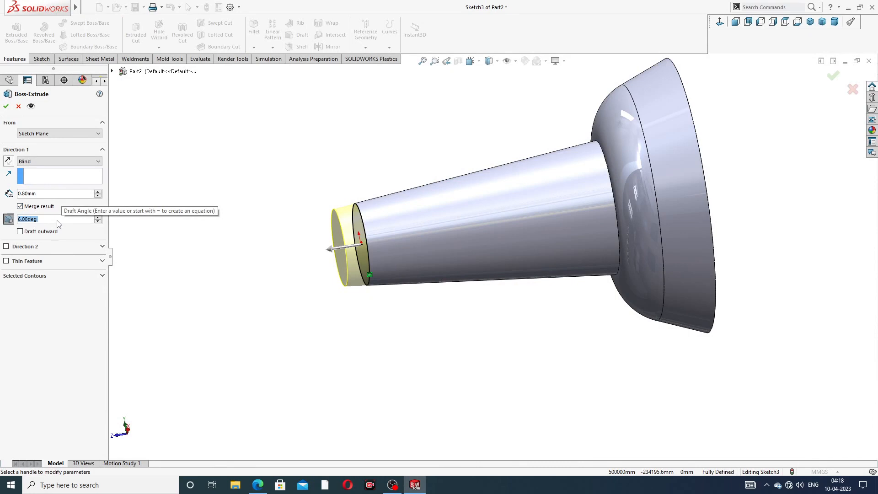
text(82)
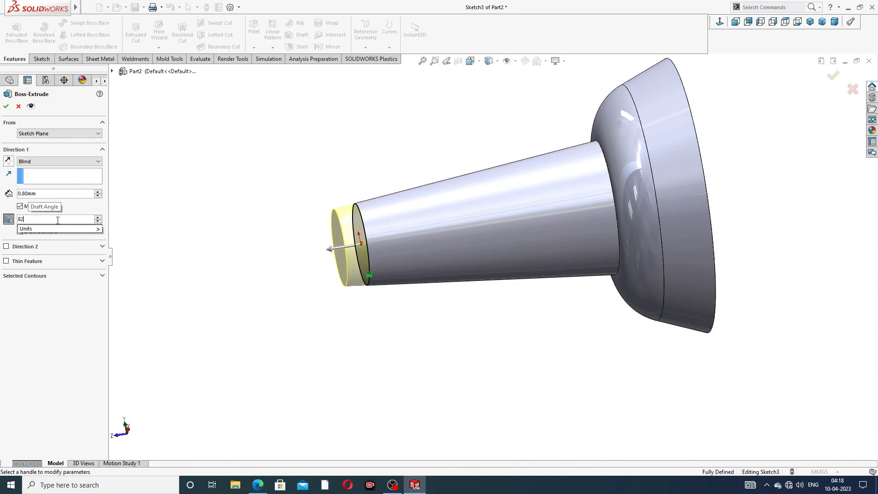
key(Return)
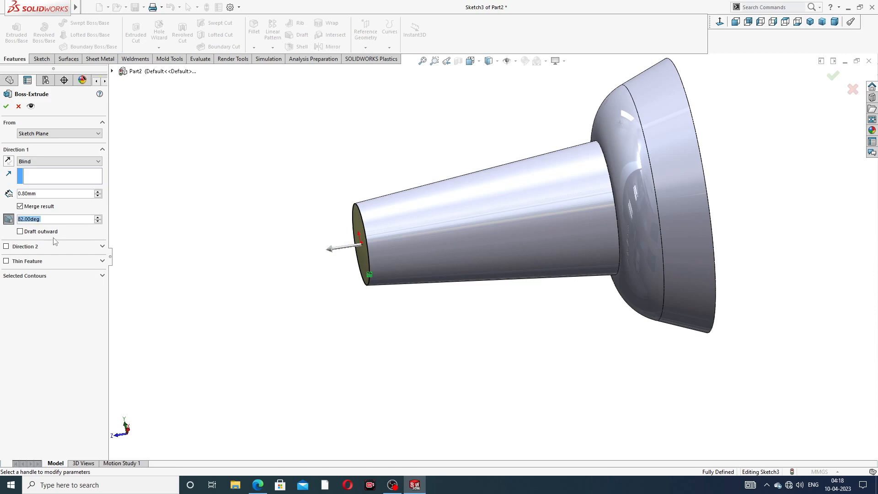
click(20, 232)
middle_drag(417, 174, 410, 200)
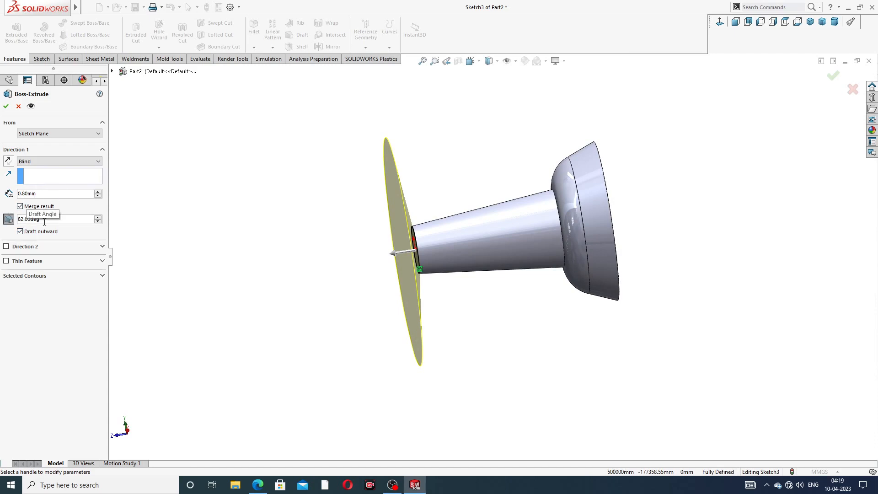
click(5, 106)
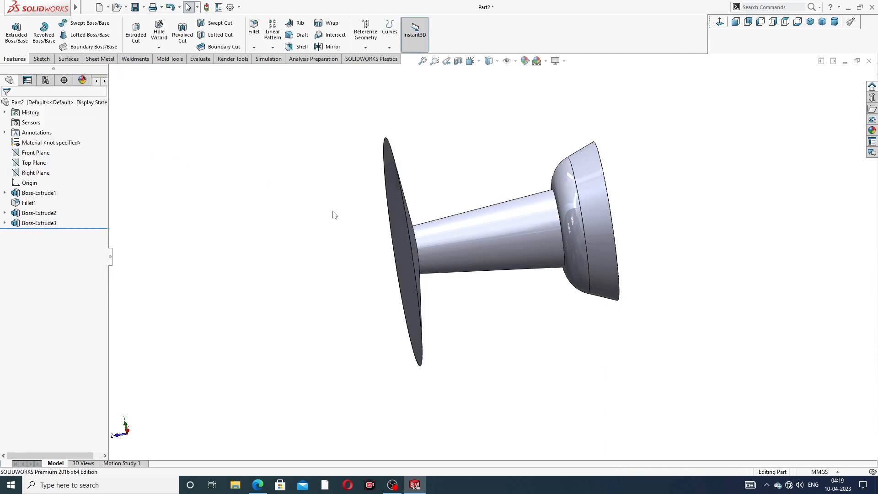
Step: Start a sketch on the flared disc's outer flat face and convert its circular edge into a sketch circle
mouse_move(319, 235)
middle_down()
mouse_move(265, 247)
mouse_move(332, 232)
middle_up()
click(415, 197)
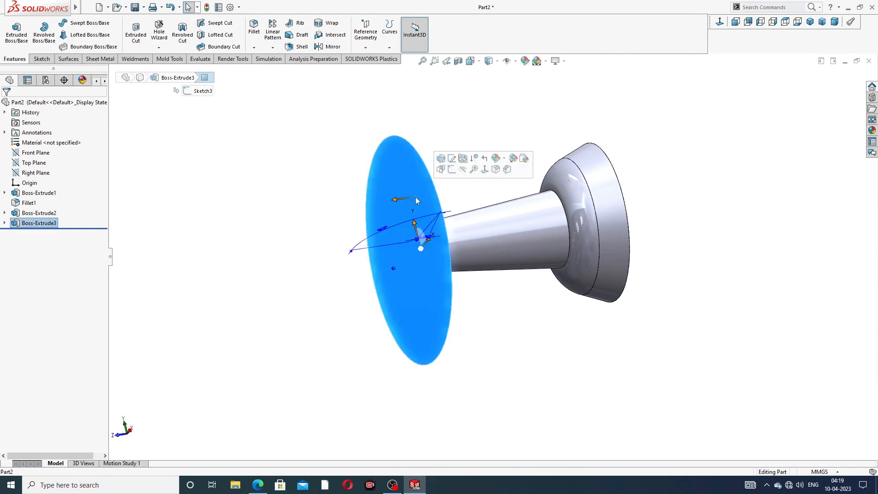
click(451, 170)
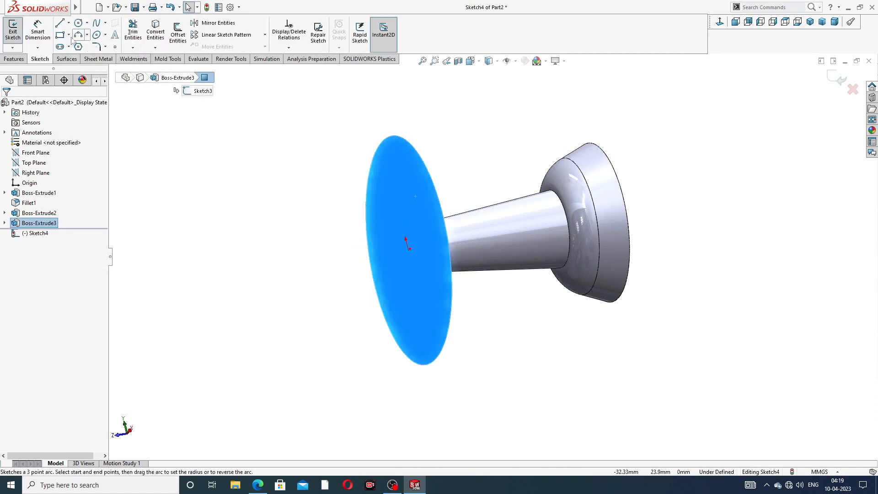
click(15, 59)
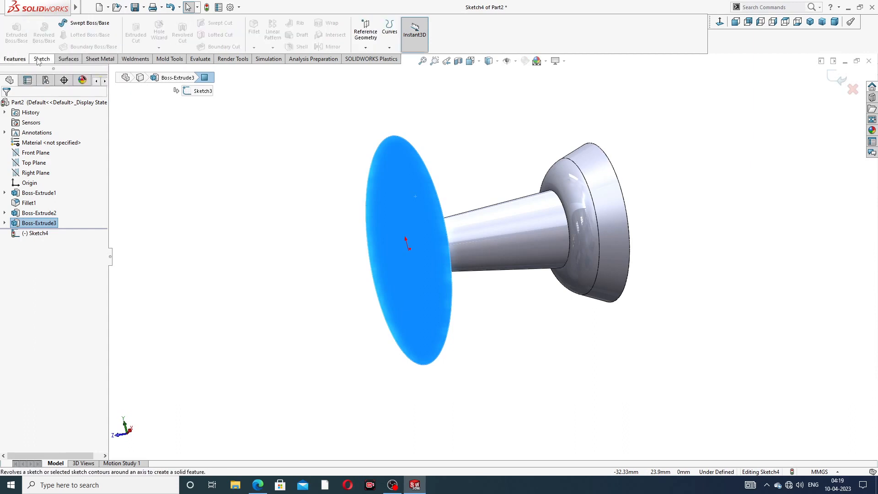
click(40, 59)
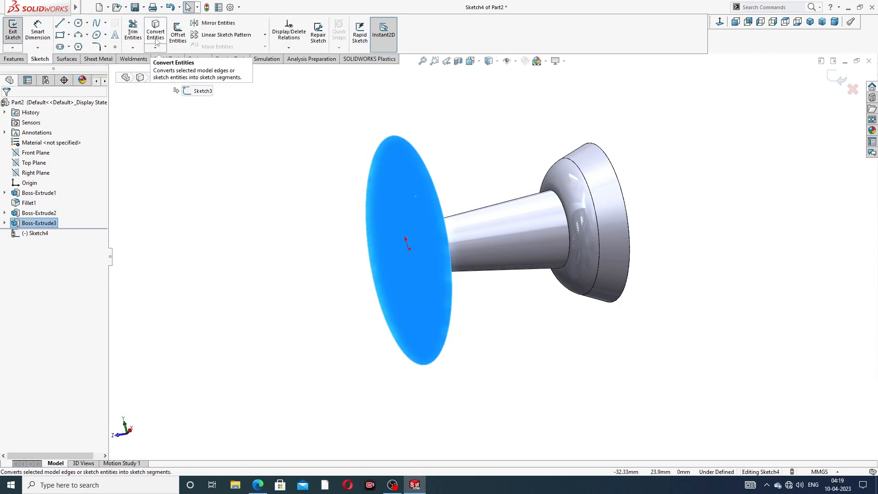
click(157, 38)
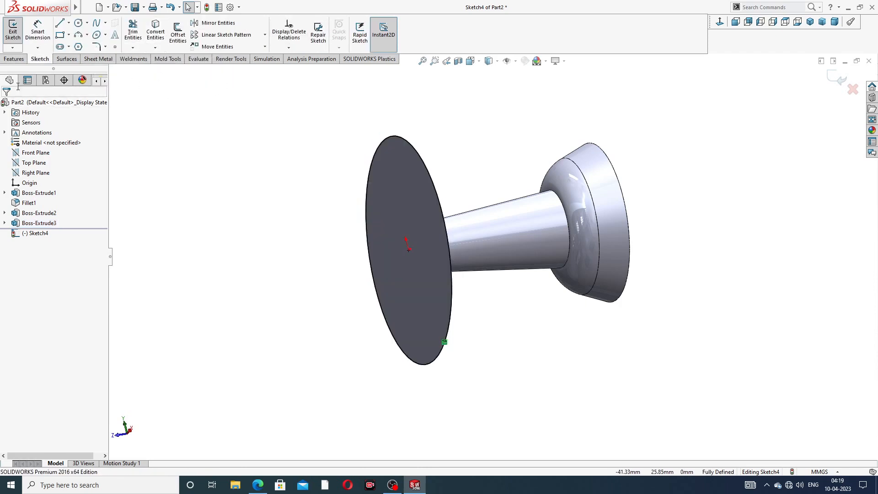
Step: Extrude the converted disc circle outward as a blind boss with a depth of 0.4 mm
click(13, 61)
click(17, 31)
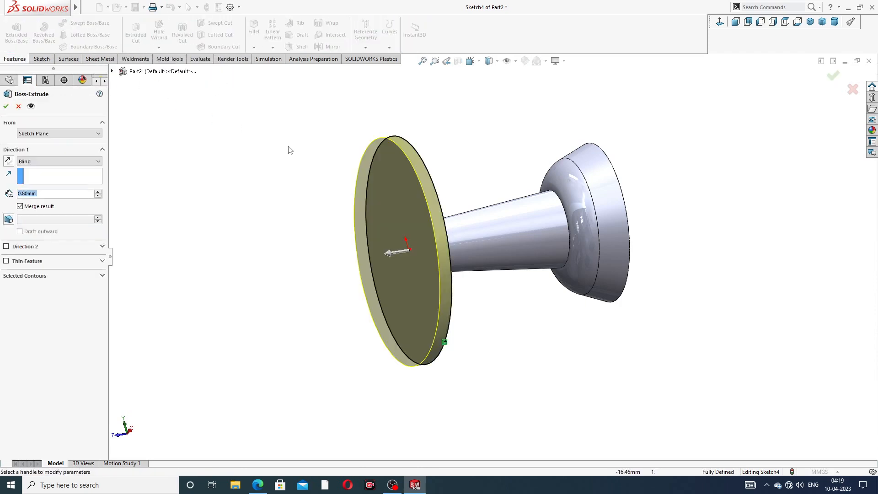
middle_drag(378, 166, 353, 174)
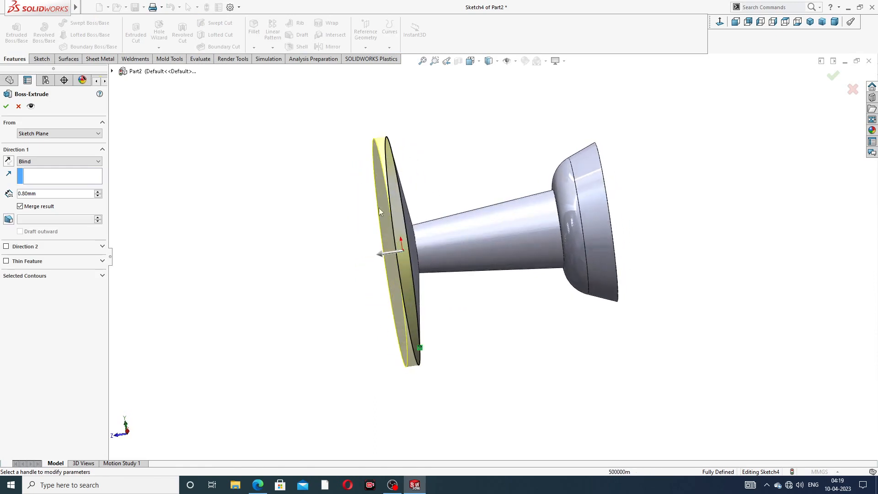
click(21, 193)
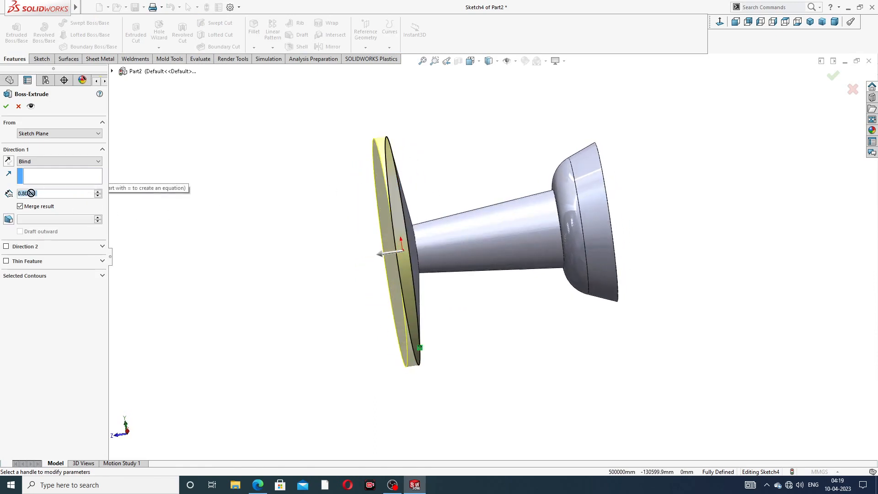
text(0.4)
key(Return)
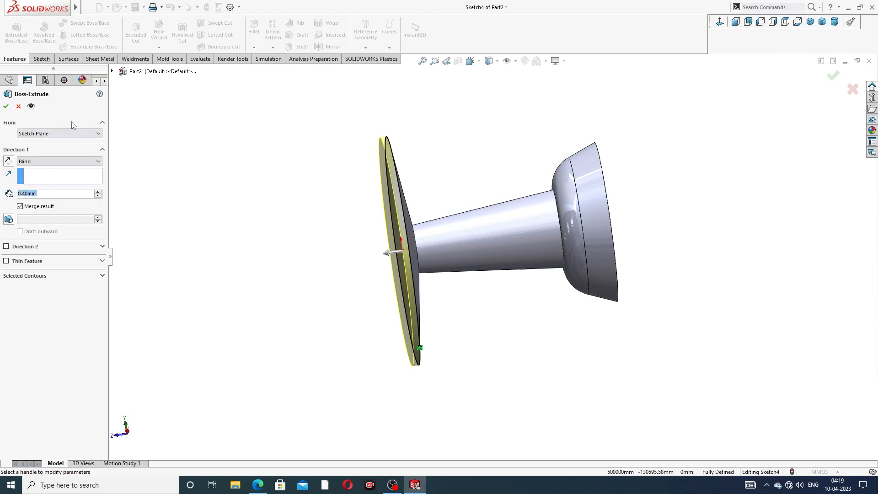
click(6, 106)
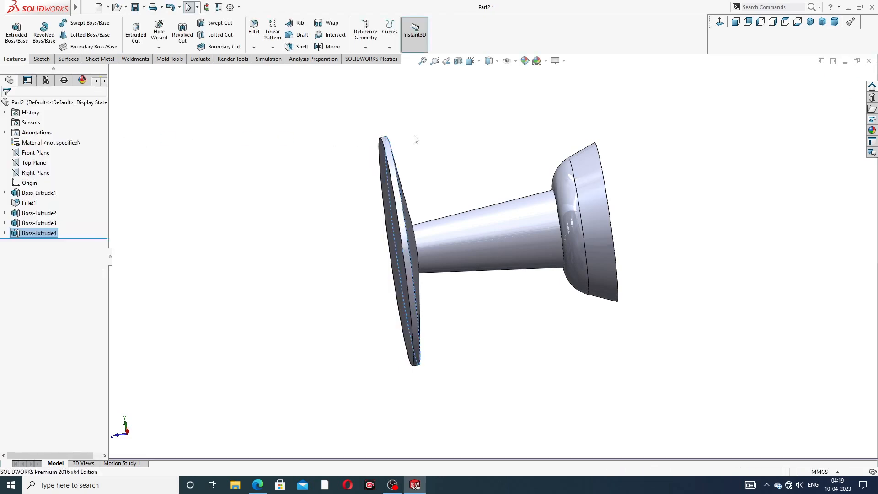
Step: Inspect the thickened disc and check the dome dimension in the pin drawing PDF
mouse_move(449, 178)
middle_down()
mouse_move(506, 129)
mouse_move(438, 173)
mouse_move(444, 185)
middle_up()
scroll(413, 226, down, 3)
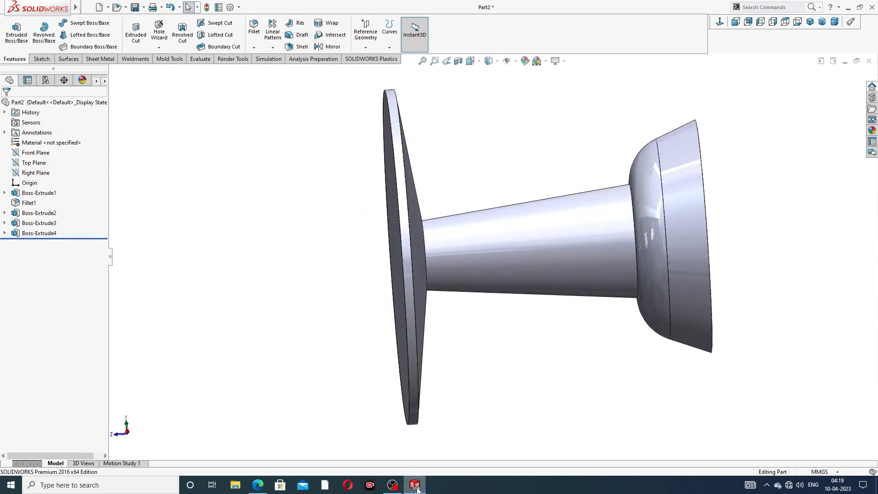
mouse_move(416, 489)
mouse_move(258, 485)
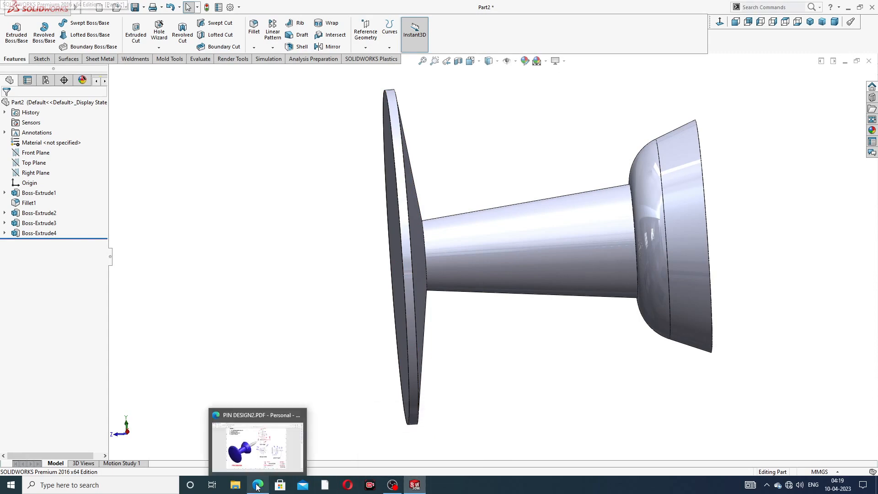
click(263, 441)
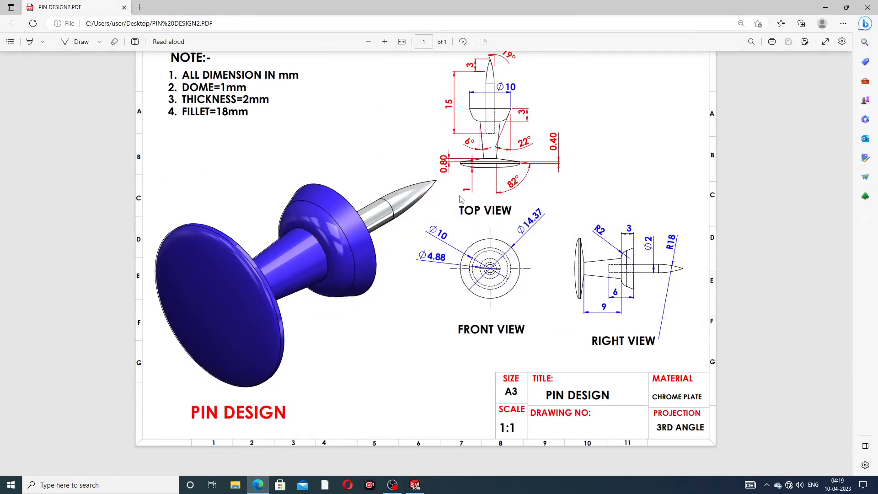
click(261, 482)
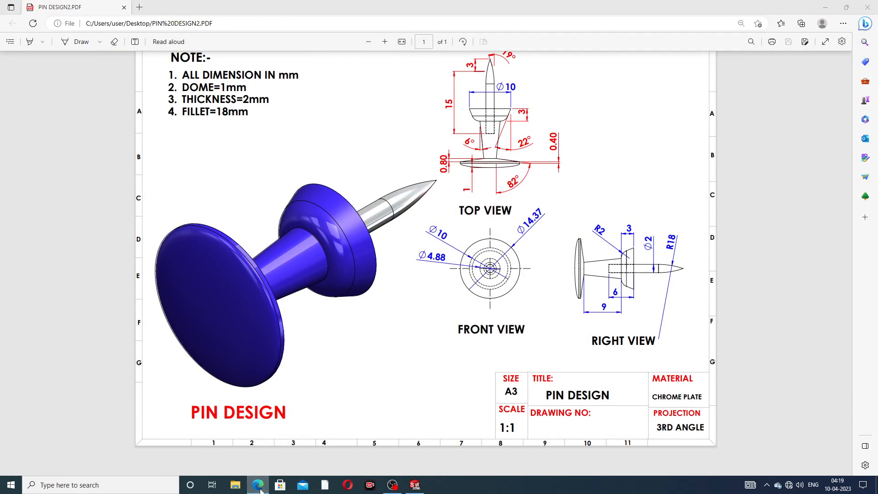
scroll(427, 148, up, 2)
mouse_move(448, 180)
middle_down()
mouse_move(478, 168)
mouse_move(450, 178)
middle_up()
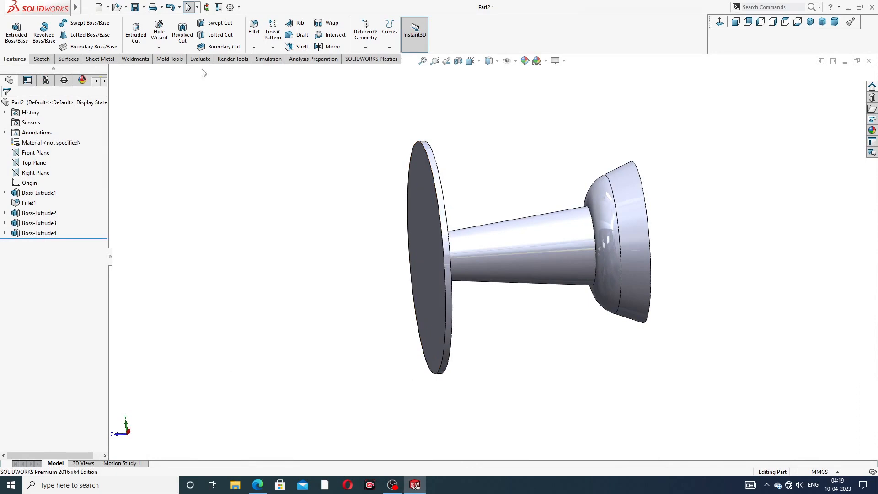
Step: Start a Dome feature and set its distance to 1 mm
mouse_move(38, 7)
click(121, 8)
mouse_move(140, 7)
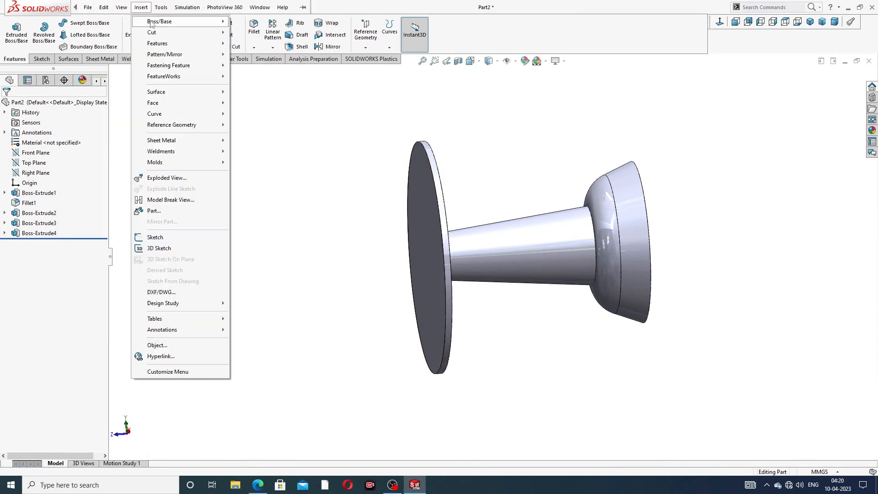
mouse_move(157, 43)
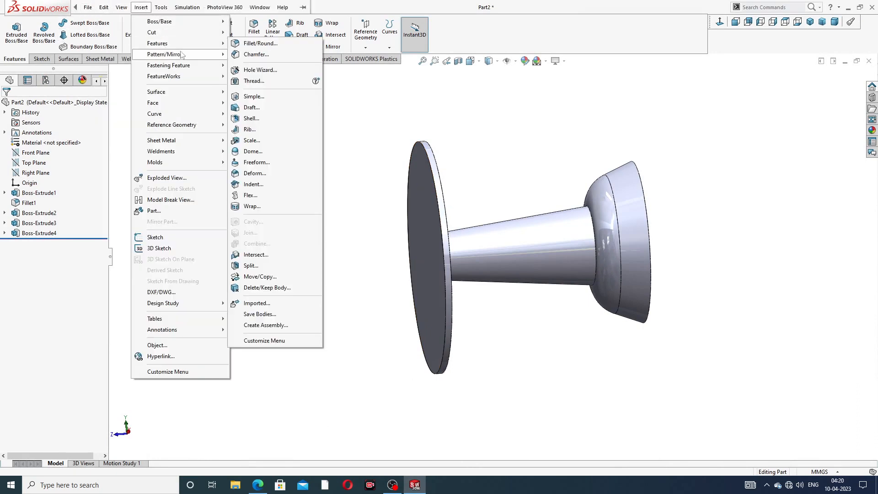
click(253, 151)
double_click(42, 156)
text(1)
key(Return)
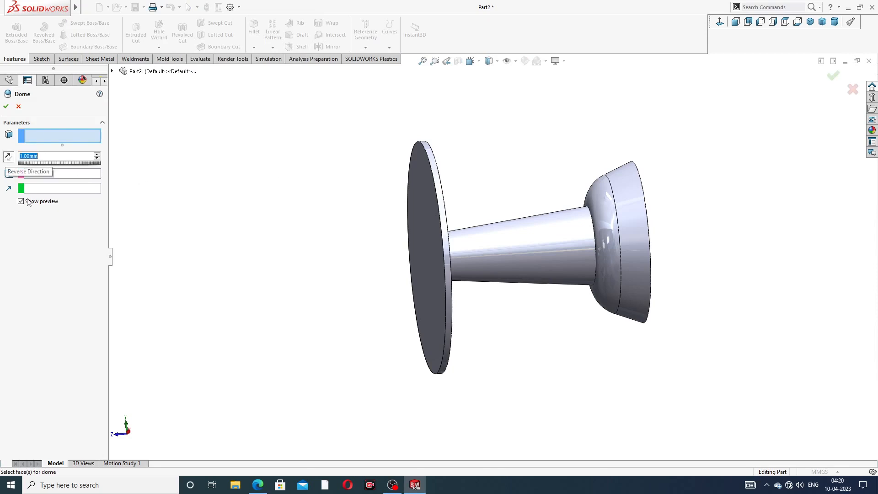
Step: Apply the dome to the disc's outer flat face as an elliptical dome and complete the feature
middle_drag(329, 206, 465, 206)
click(437, 200)
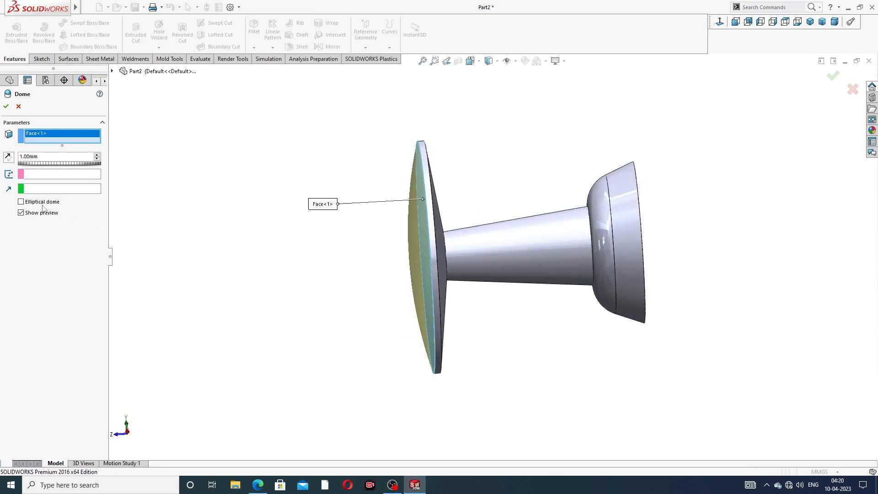
click(44, 202)
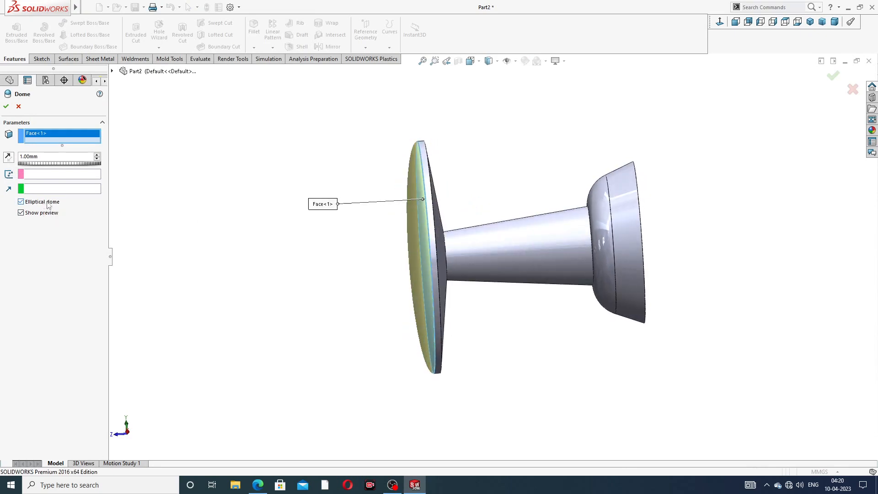
scroll(403, 222, down, 3)
scroll(492, 215, up, 2)
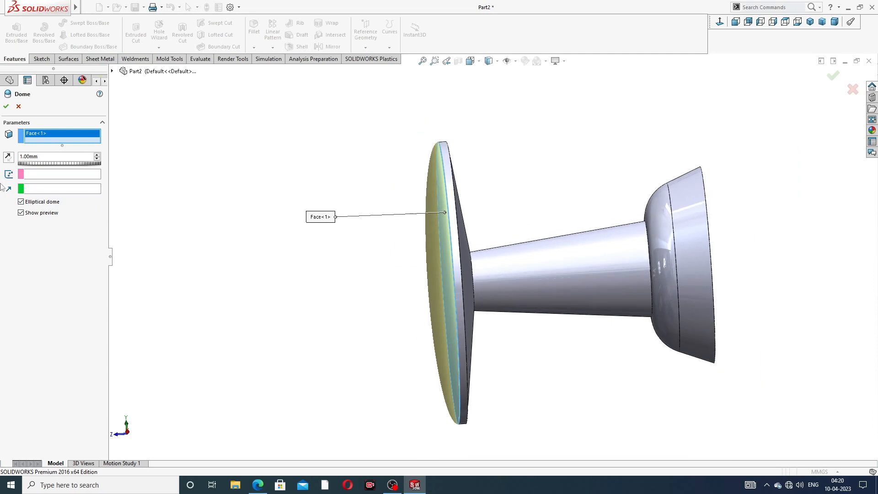
click(6, 106)
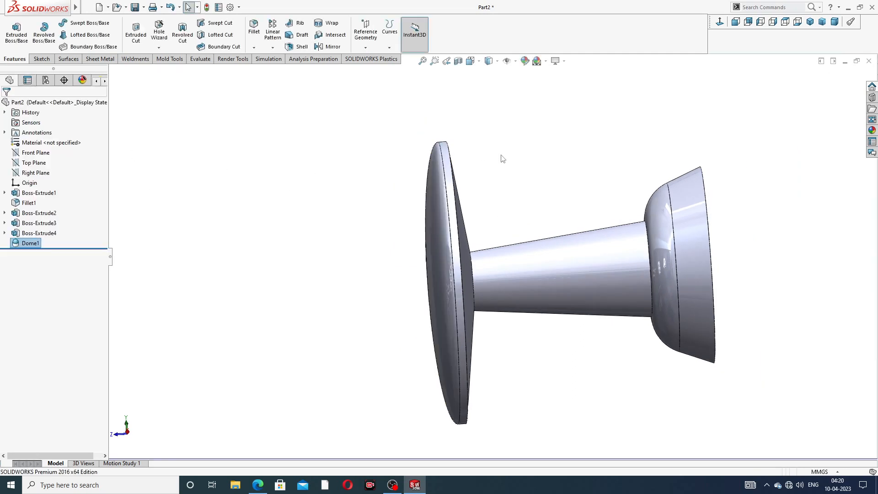
Step: Change the whole part's appearance to a blue colour with RGB values 0, 32, 255
scroll(521, 234, up, 4)
middle_drag(517, 267, 536, 202)
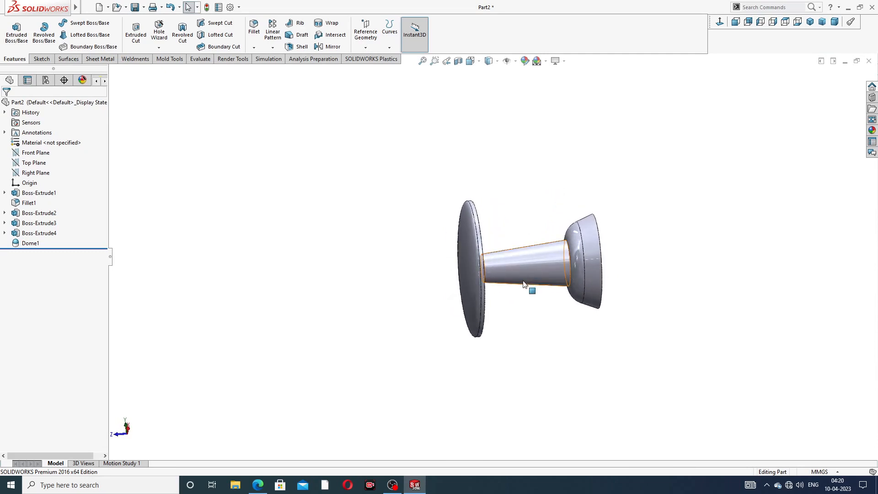
scroll(527, 259, down, 3)
mouse_move(562, 235)
middle_down()
mouse_move(535, 238)
mouse_move(566, 243)
mouse_move(531, 241)
mouse_move(548, 238)
middle_up()
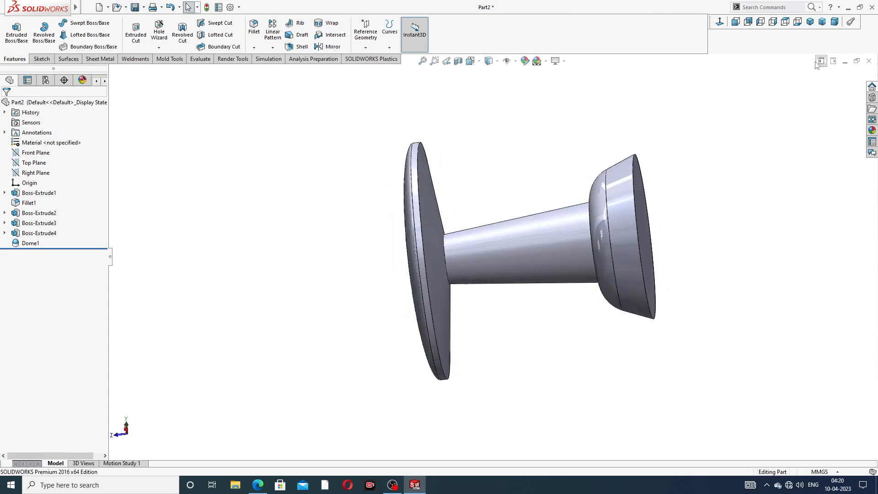
click(526, 61)
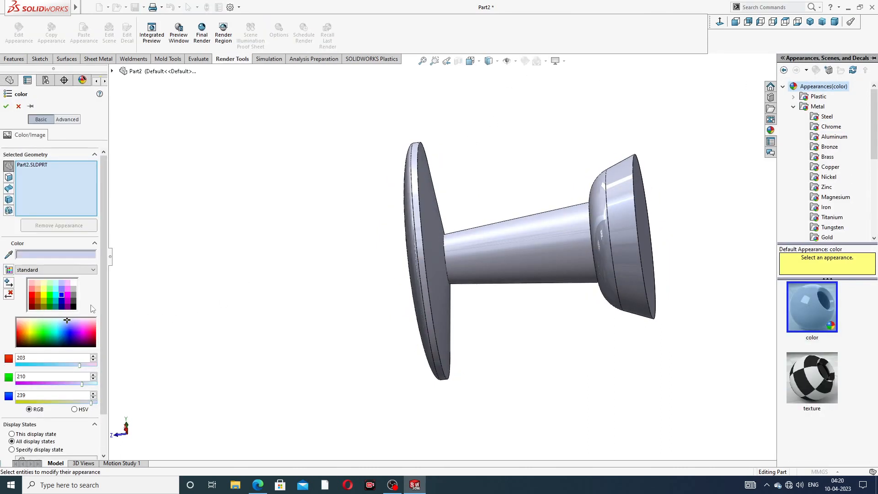
click(62, 298)
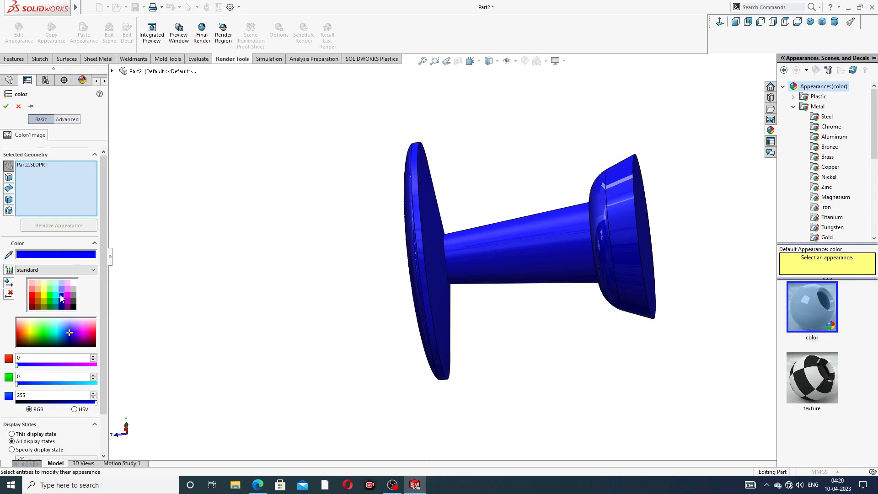
click(27, 384)
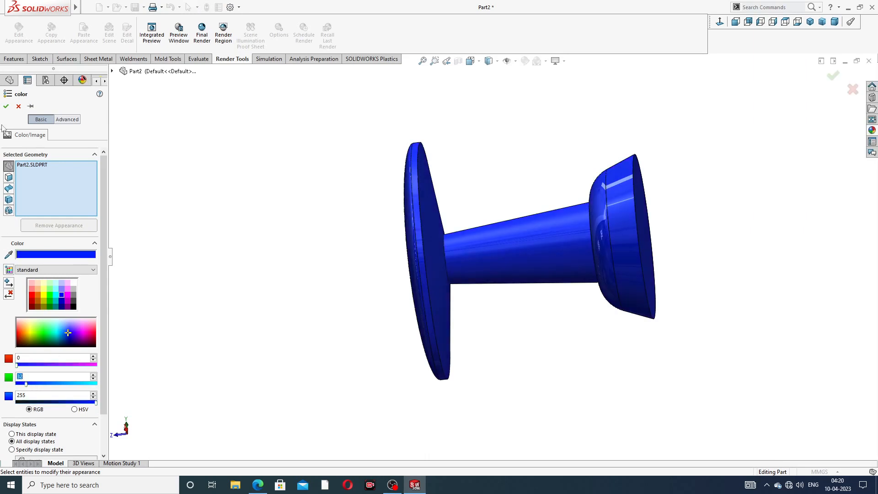
click(6, 106)
middle_drag(447, 189, 514, 206)
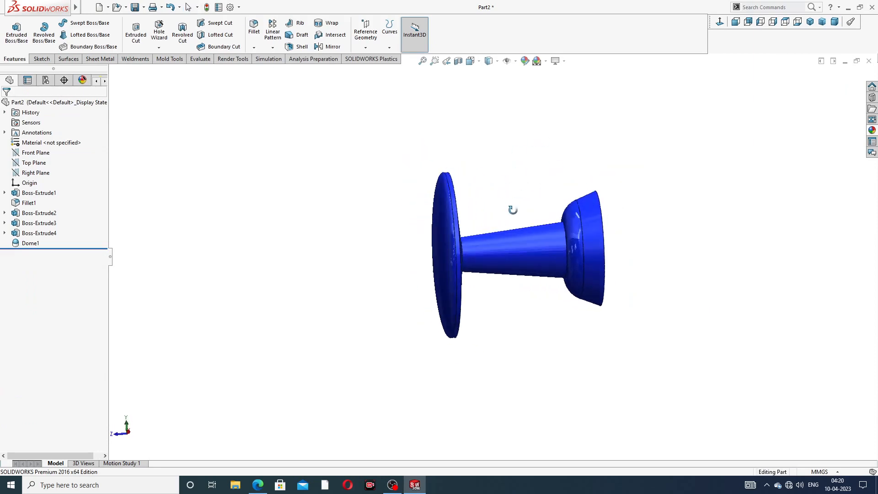
Step: Check the needle dimensions in the pin drawing PDF and sketch a circle of about 2.09 mm radius at the origin on the small head's flat face
click(258, 484)
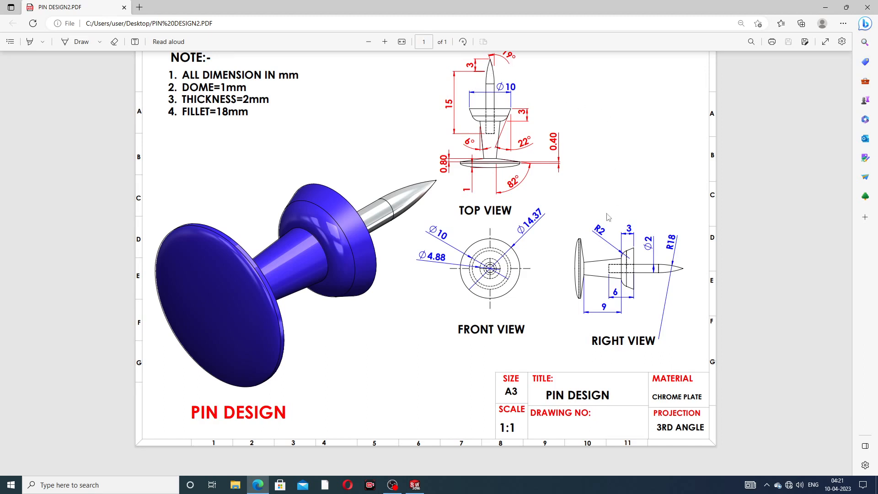
click(415, 485)
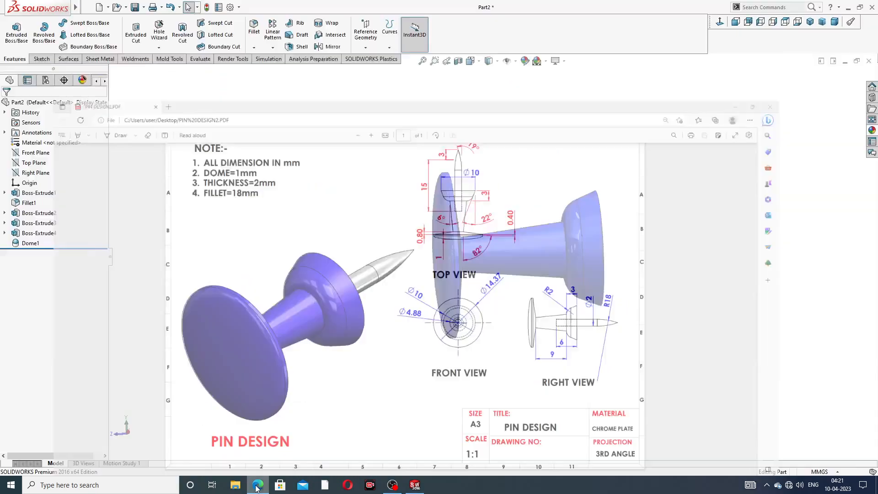
middle_drag(643, 274, 592, 255)
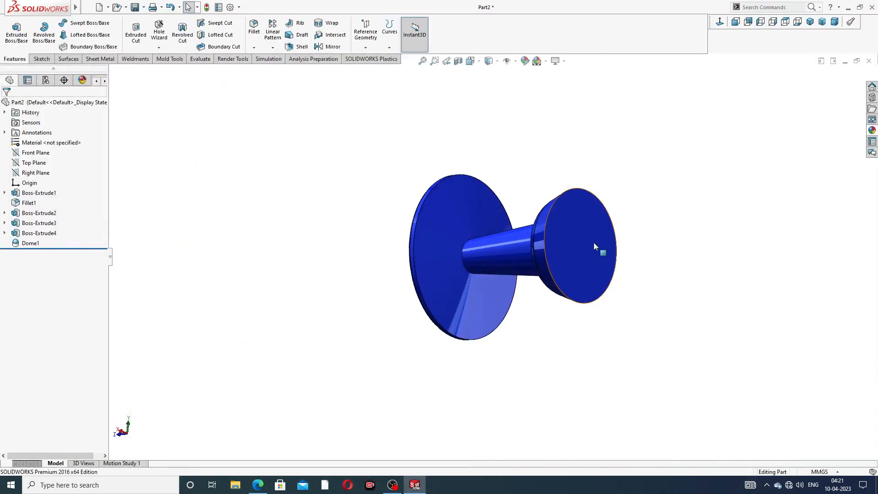
click(594, 242)
click(630, 210)
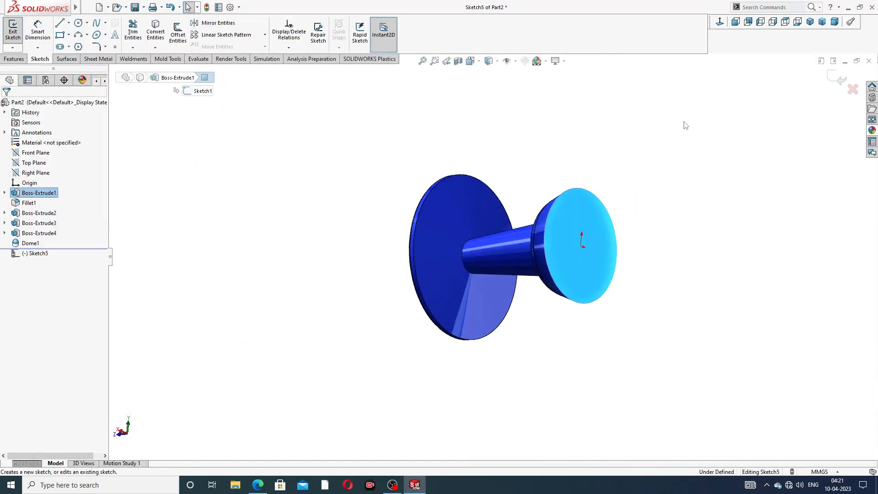
click(722, 24)
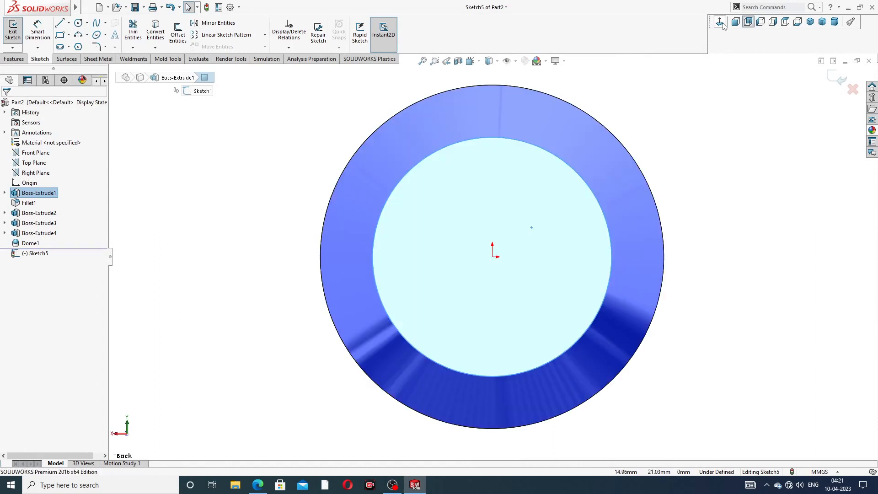
click(78, 23)
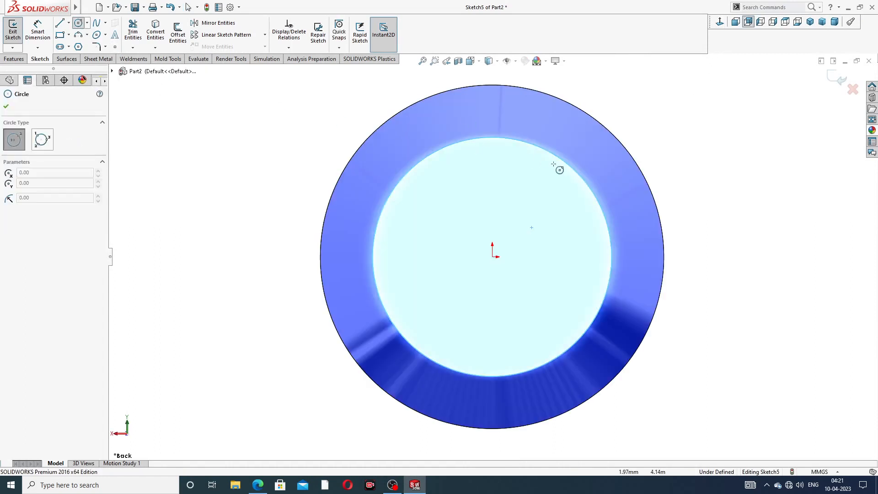
click(492, 256)
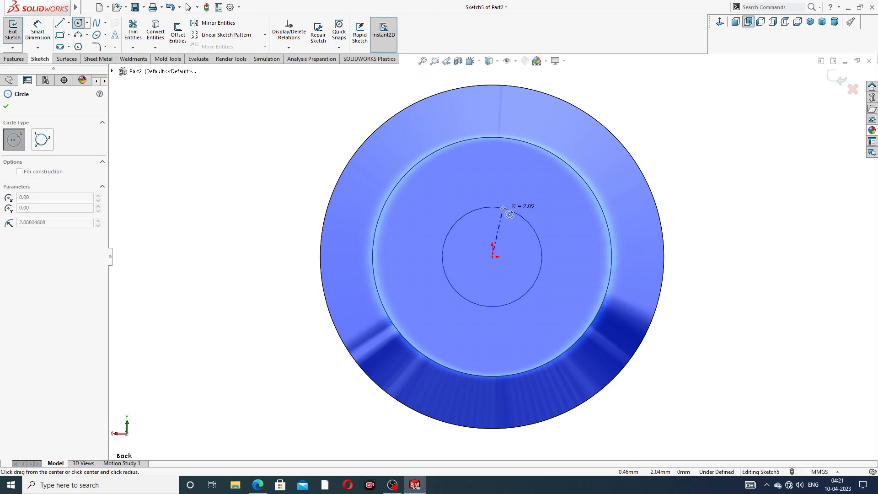
click(506, 208)
right_click(647, 141)
click(672, 149)
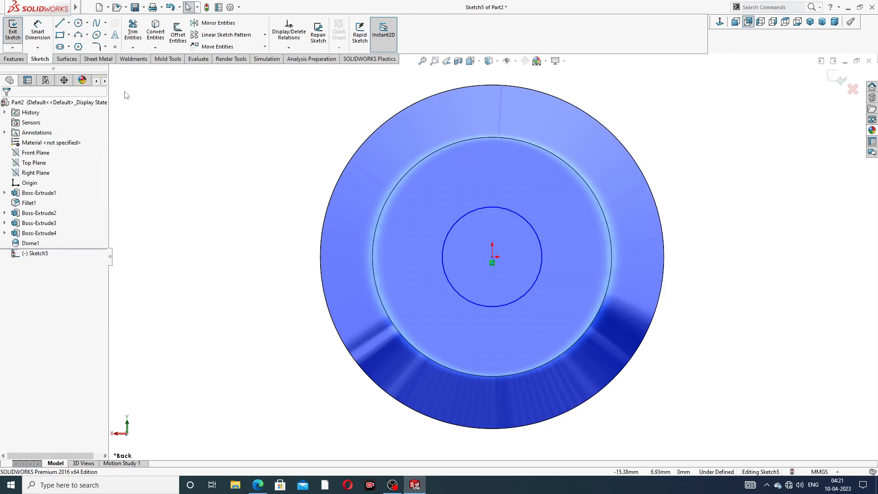
Step: Dimension the circle on the head's flat face with a 2 mm diameter
click(40, 36)
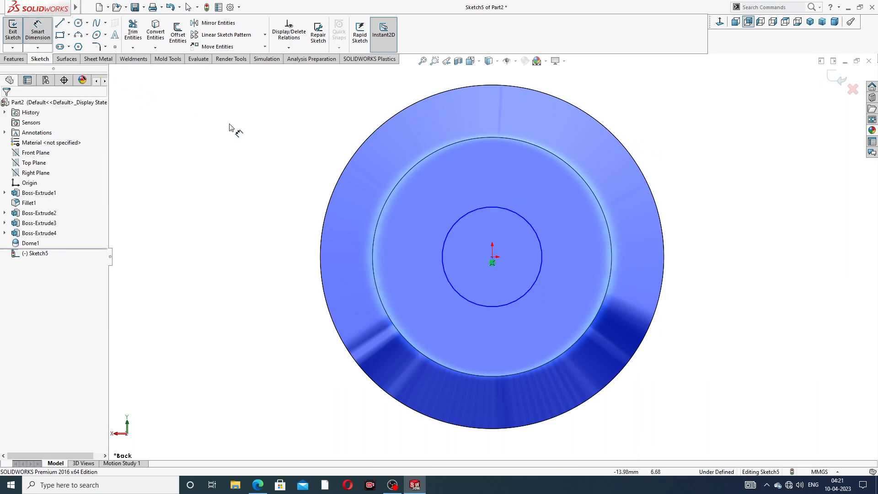
click(515, 208)
click(654, 156)
text(2)
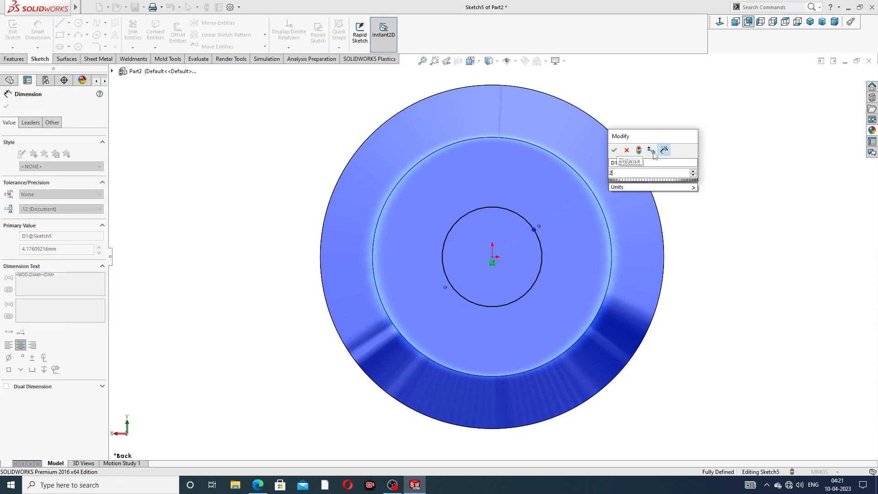
key(Return)
right_click(689, 130)
click(706, 134)
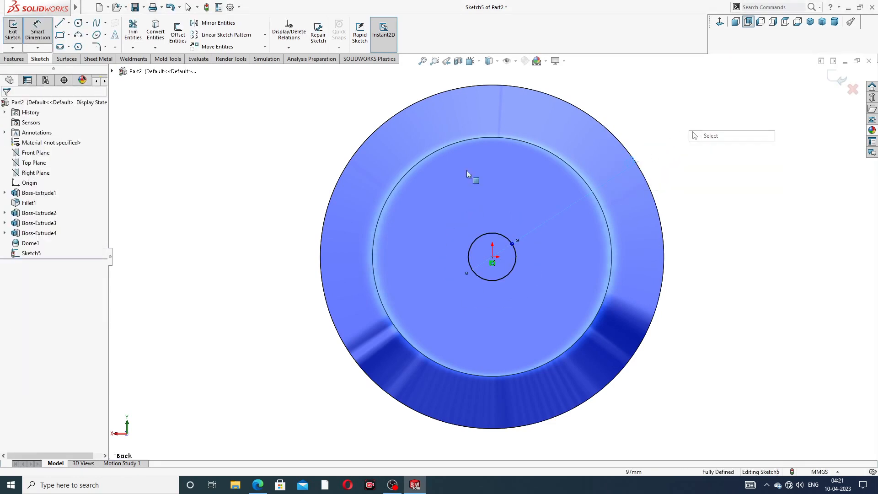
Step: Cut-extrude the circle as a blind hole 6 mm deep into the pin body
click(15, 59)
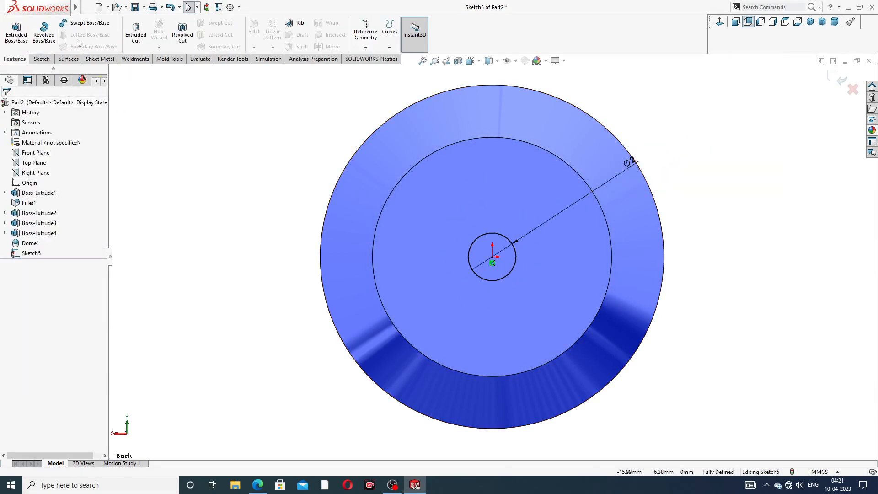
click(136, 32)
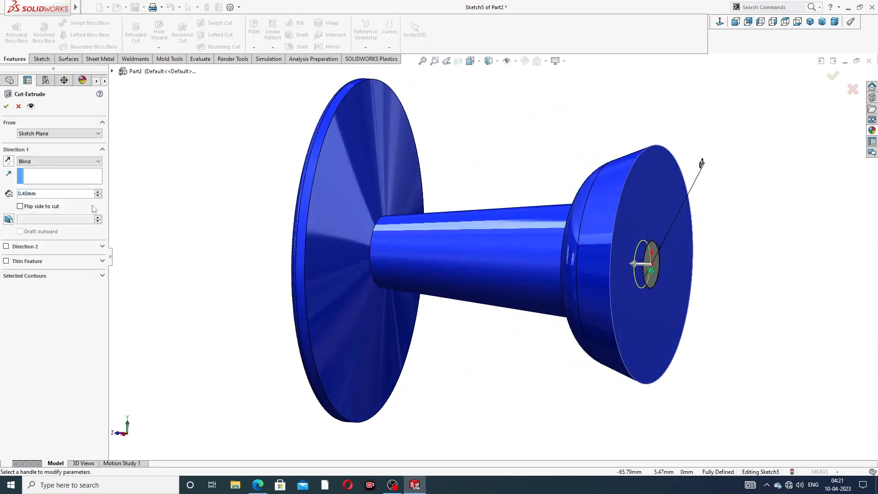
drag(46, 194, 16, 195)
text(6)
key(Return)
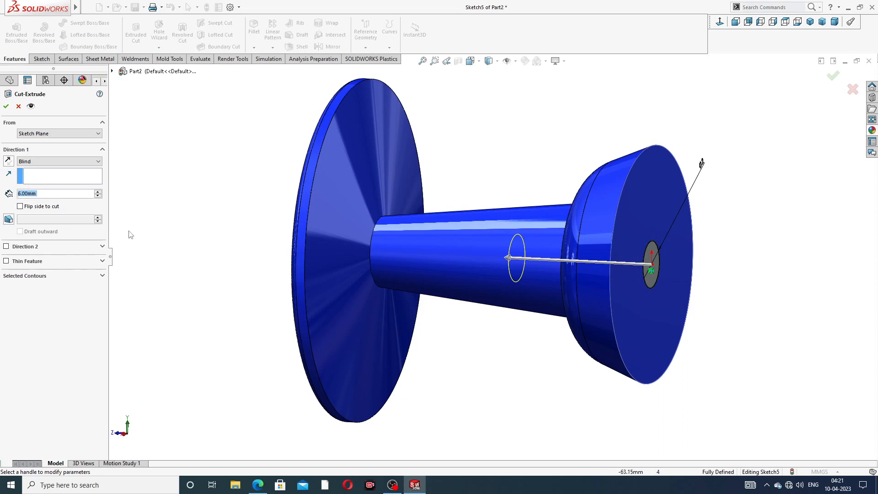
click(5, 106)
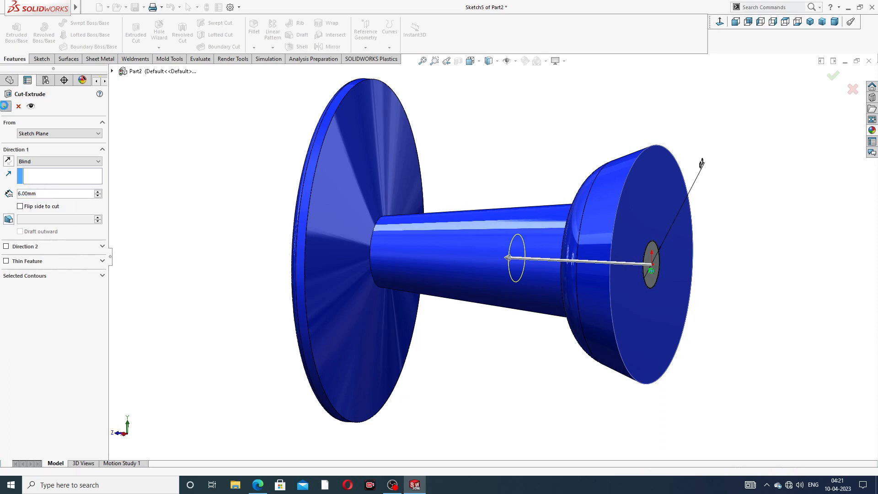
click(473, 133)
Step: Start a sketch on the hole's inner end face and convert that face's circular edge into sketch geometry
scroll(502, 149, up, 3)
middle_drag(508, 161, 440, 137)
scroll(492, 262, down, 5)
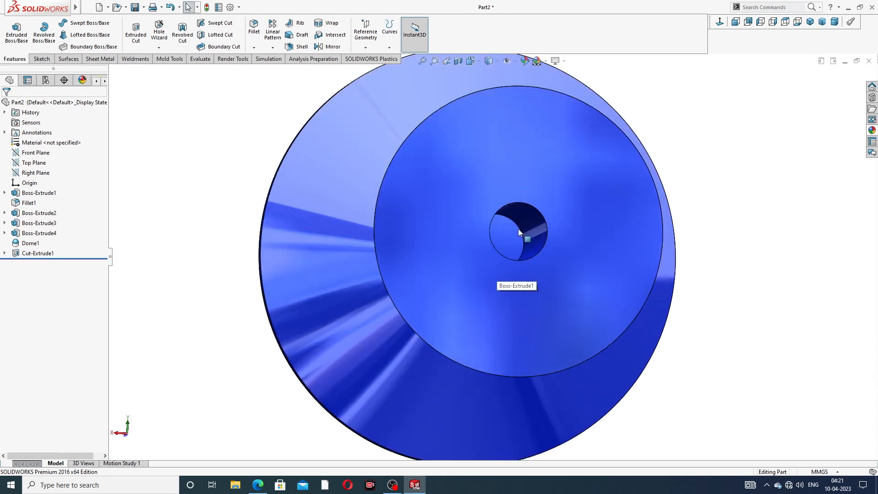
click(513, 231)
click(561, 188)
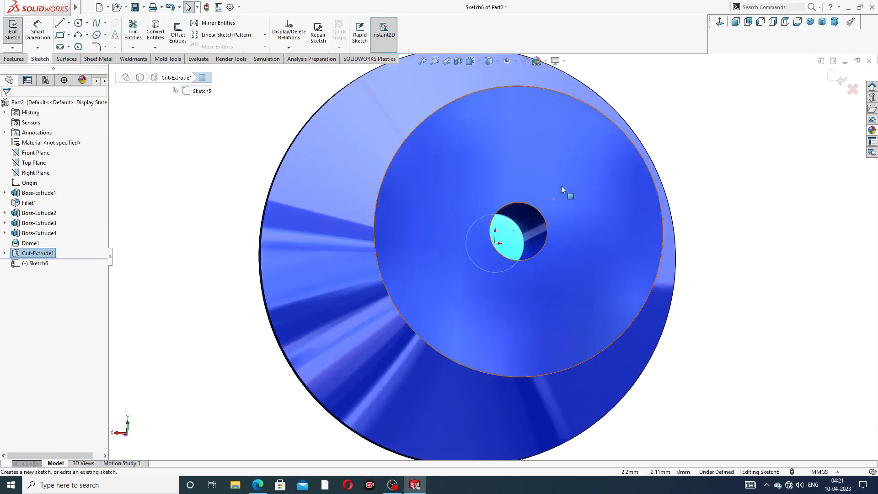
click(719, 21)
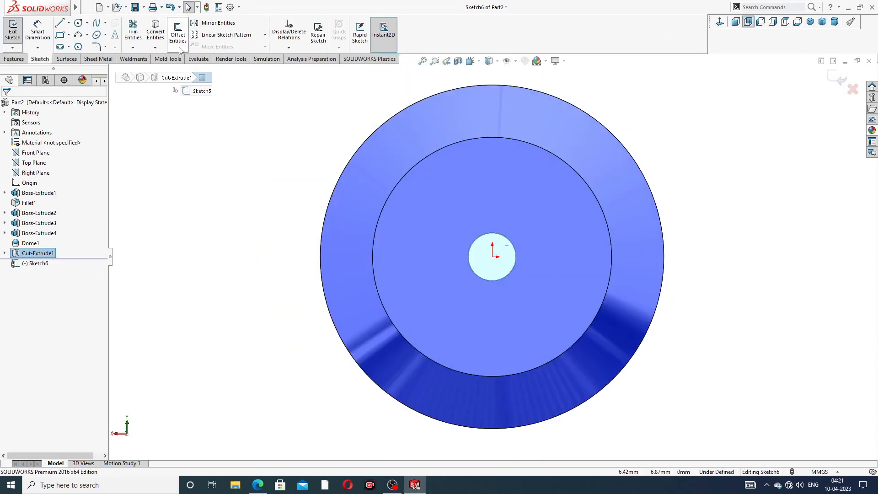
click(163, 40)
mouse_move(286, 165)
middle_down()
mouse_move(342, 150)
mouse_move(346, 157)
middle_up()
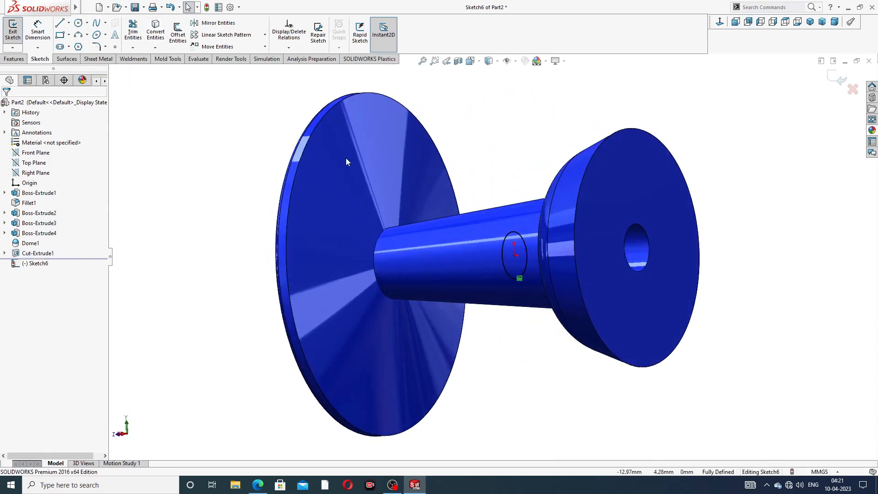
Step: Extrude the converted circle 15 mm outward through the hole as a separate needle body, with Merge result turned off
click(14, 59)
click(19, 43)
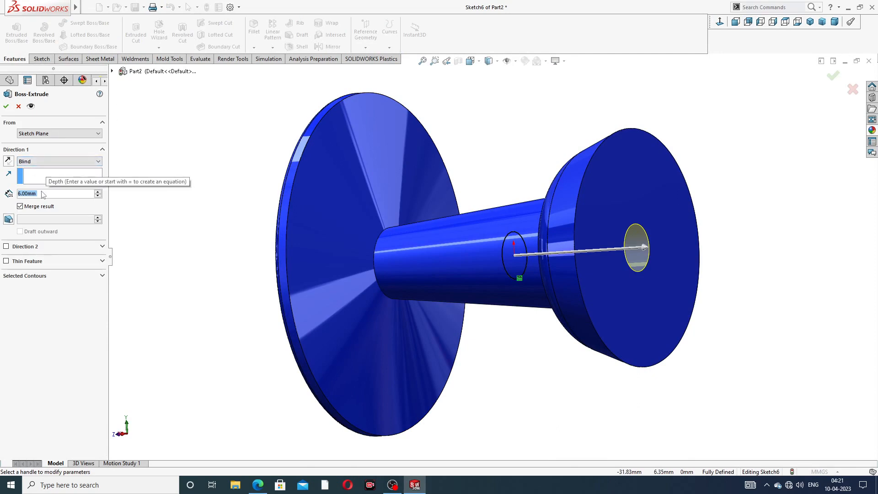
text(15)
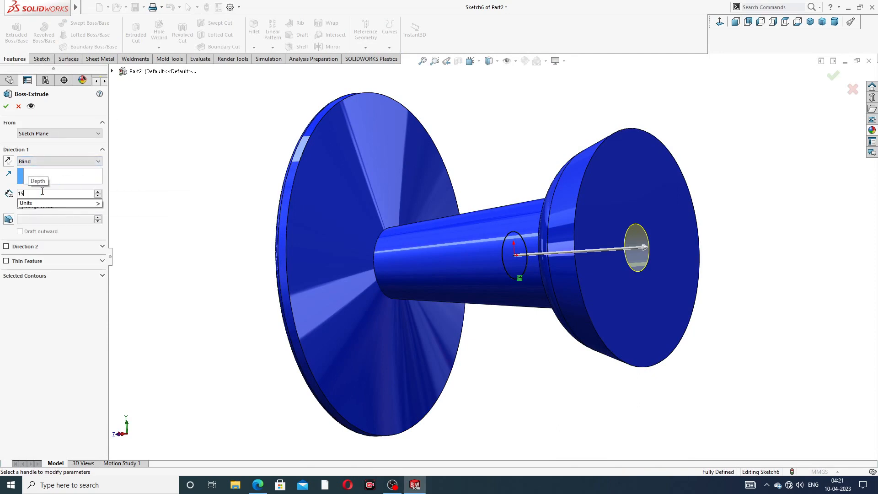
key(Return)
scroll(569, 220, up, 3)
middle_drag(573, 220, 554, 221)
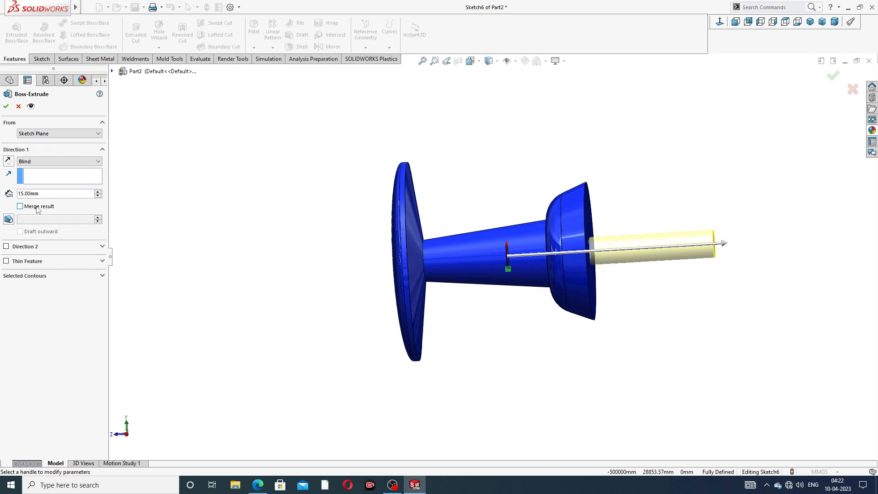
click(5, 106)
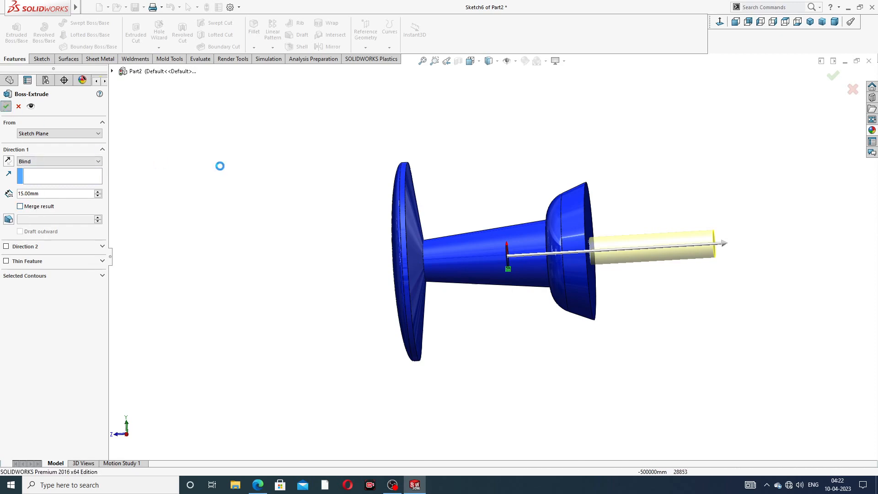
Step: Apply the chromium plate appearance from the Chrome metals to the needle extrusion
mouse_move(614, 163)
middle_down()
mouse_move(623, 178)
mouse_move(580, 157)
mouse_move(594, 143)
mouse_move(610, 169)
middle_up()
scroll(619, 233, down, 2)
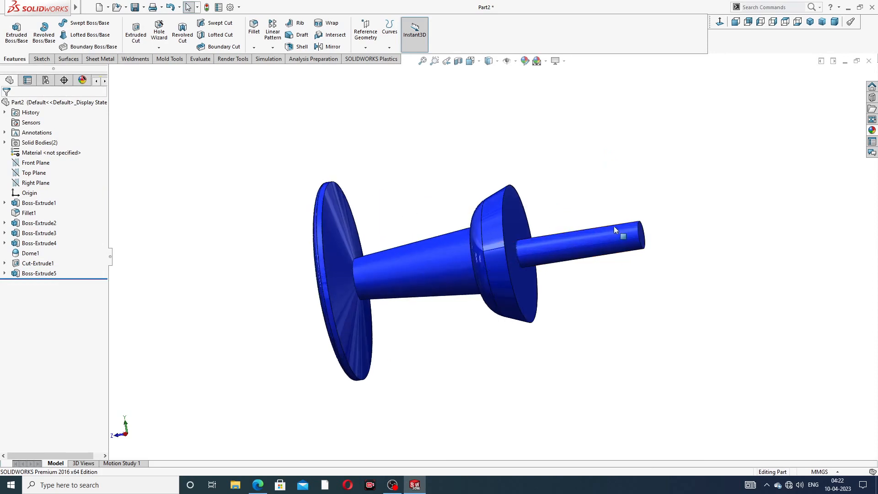
scroll(615, 259, down, 3)
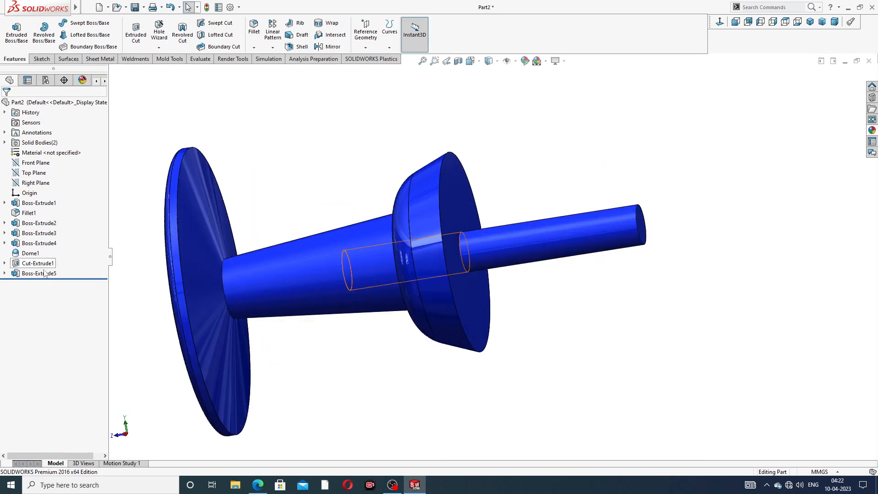
click(40, 275)
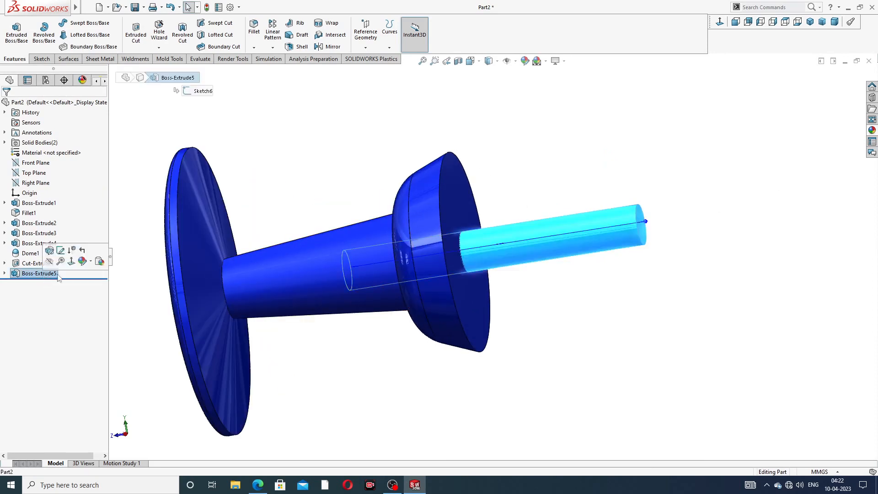
click(872, 131)
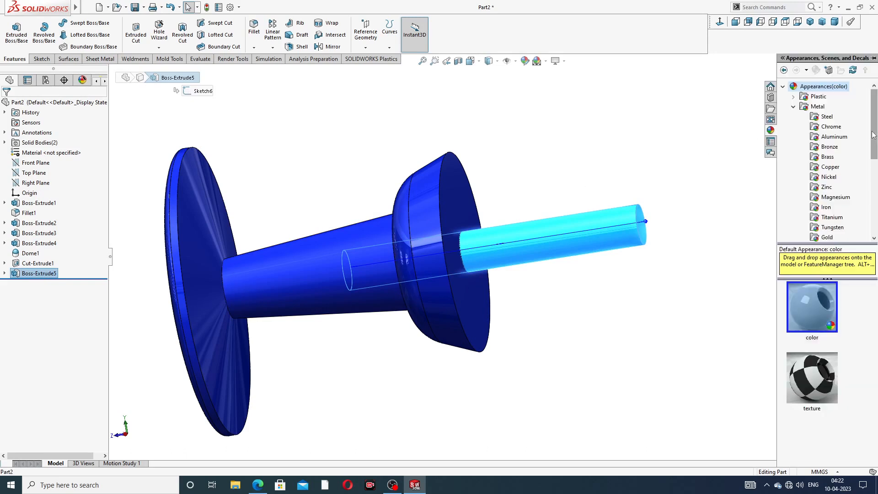
click(831, 128)
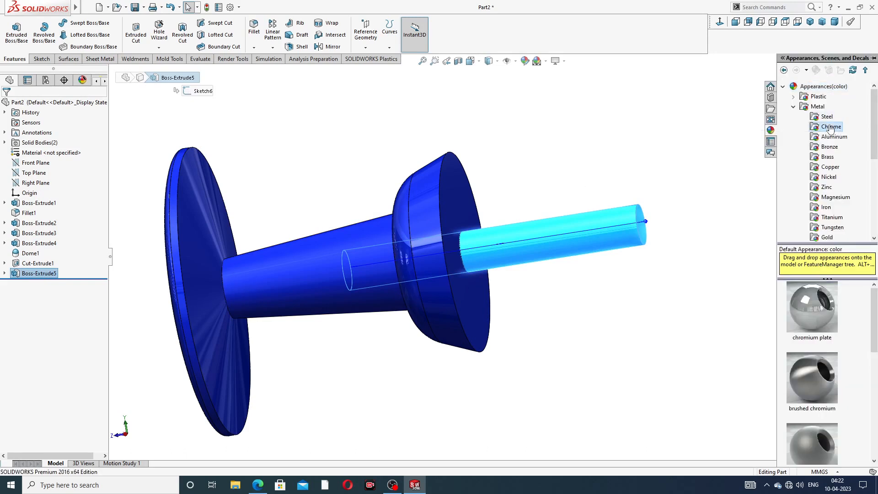
double_click(825, 307)
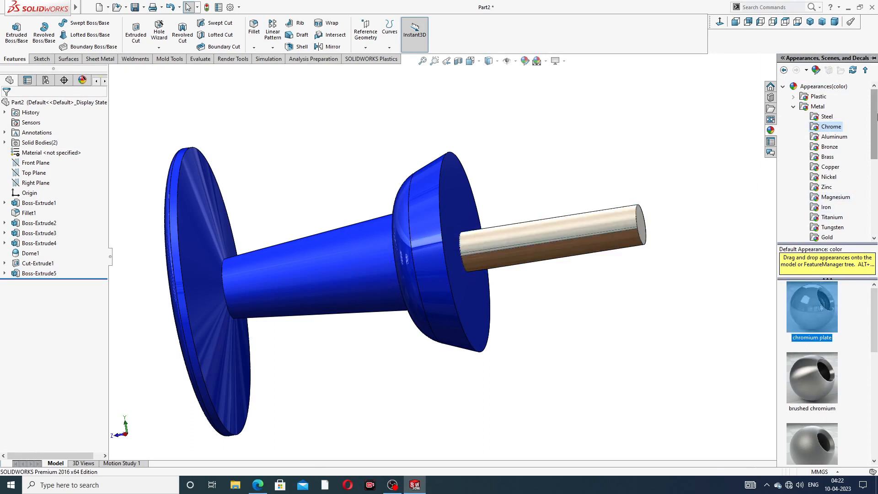
Step: Try the polished nickel appearance without a feature selected and undo the appearance change
click(832, 179)
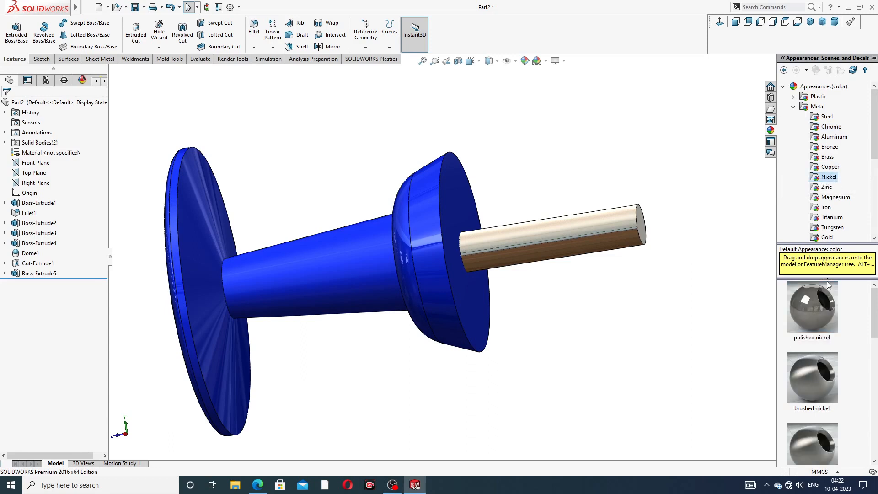
double_click(813, 297)
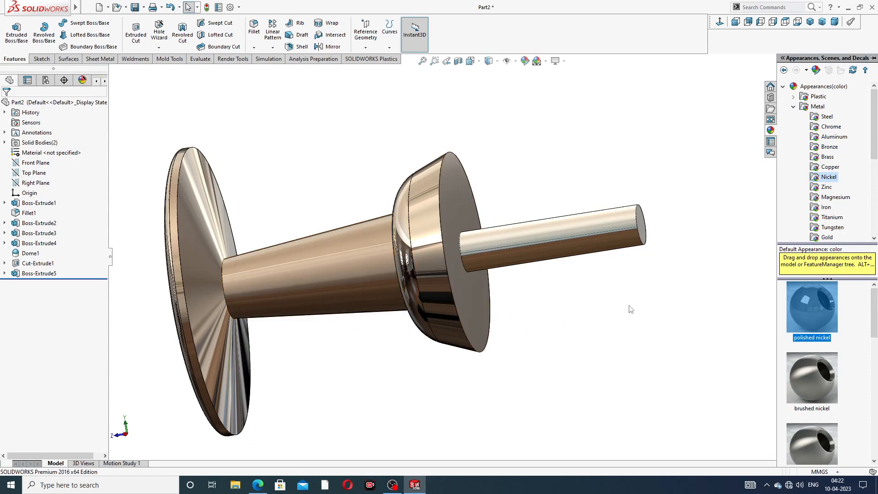
click(638, 296)
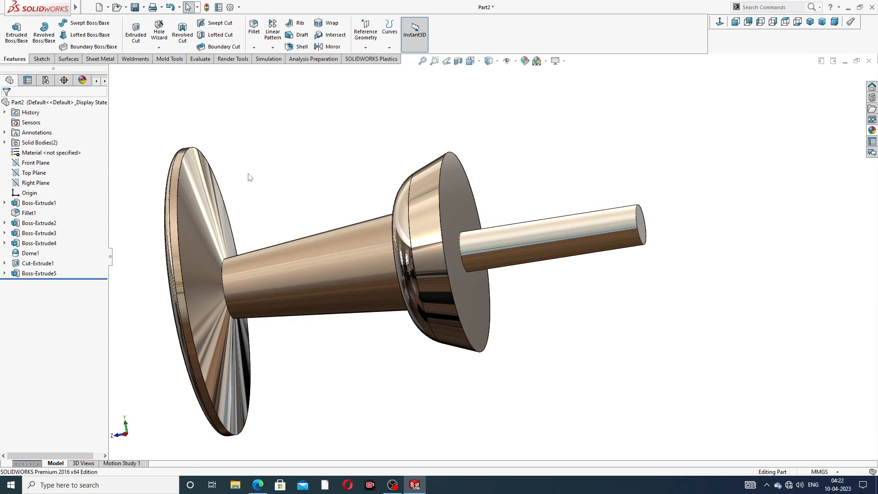
key(ctrl+z)
scroll(428, 256, up, 3)
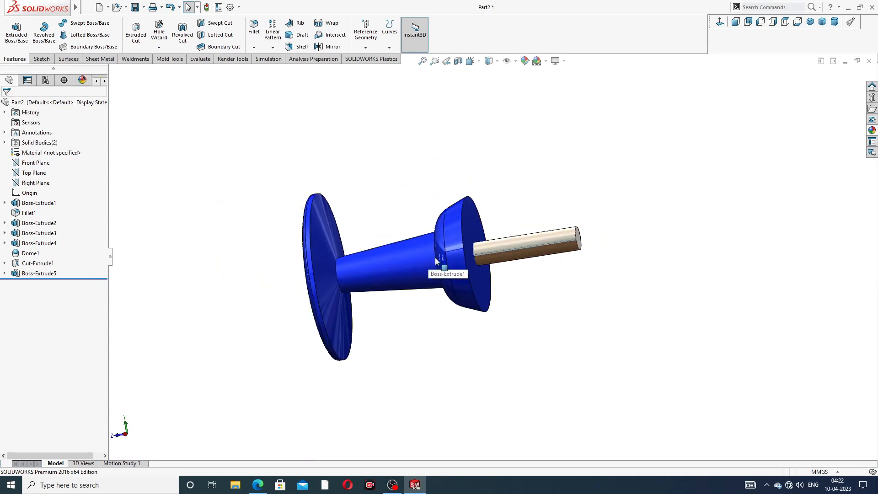
Step: Try the polished nickel appearance from the Nickel metals on the needle extrusion
click(39, 273)
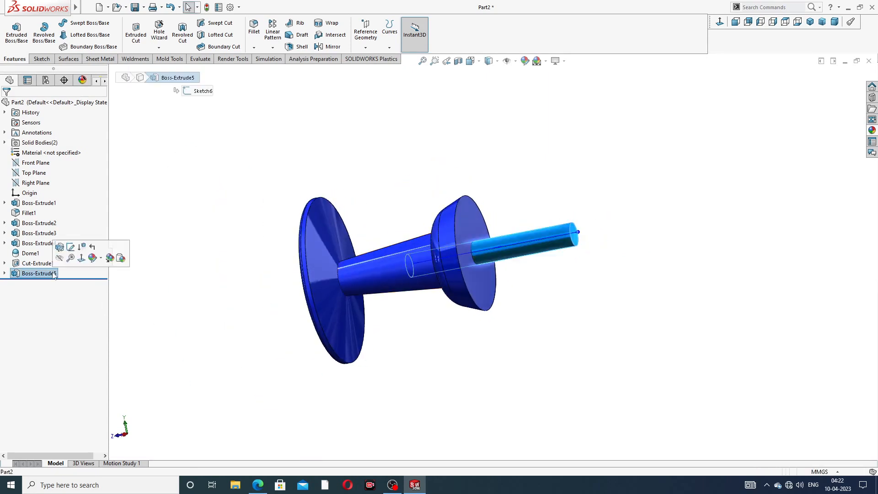
click(872, 131)
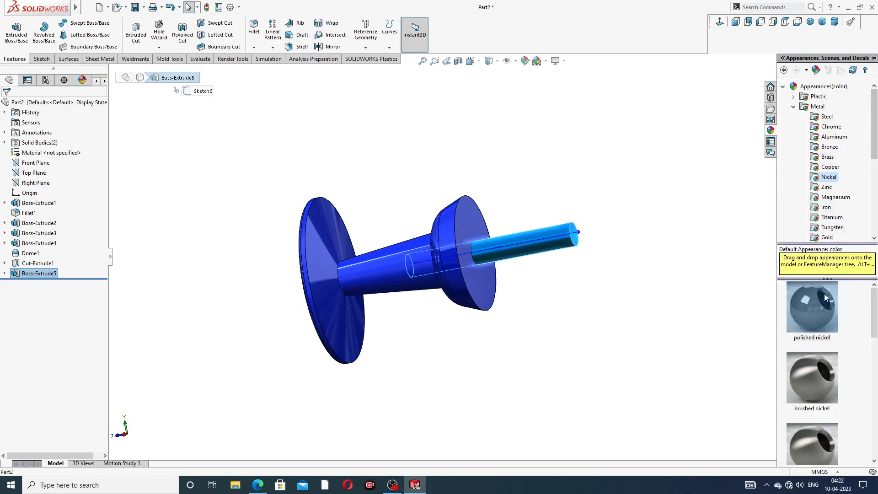
double_click(811, 301)
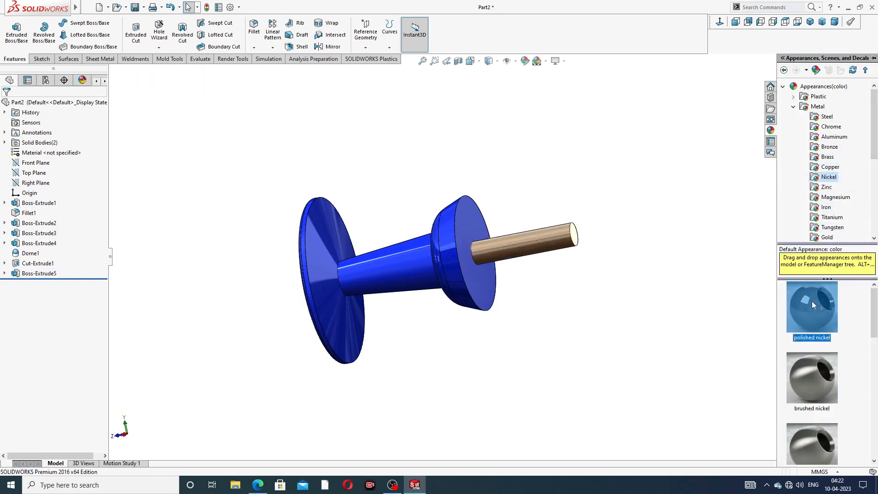
scroll(537, 267, down, 5)
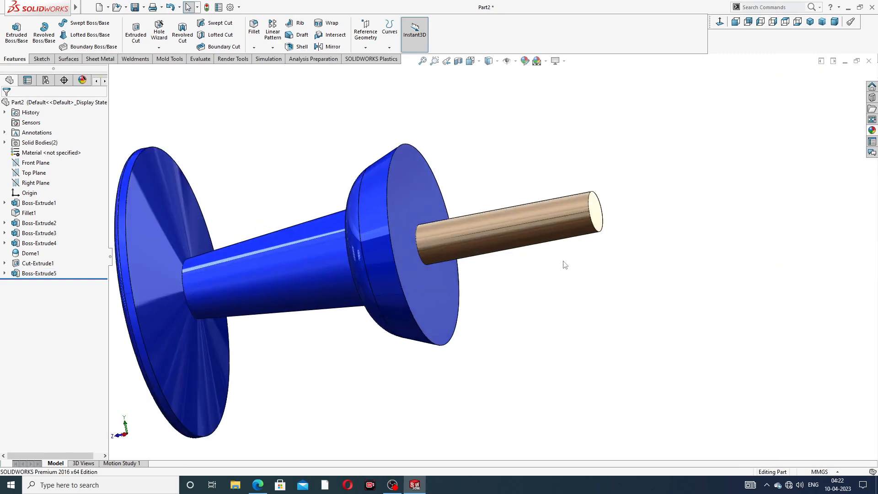
Step: Replace the needle extrusion's appearance with chromium plate from the Chrome metals
click(872, 131)
click(831, 128)
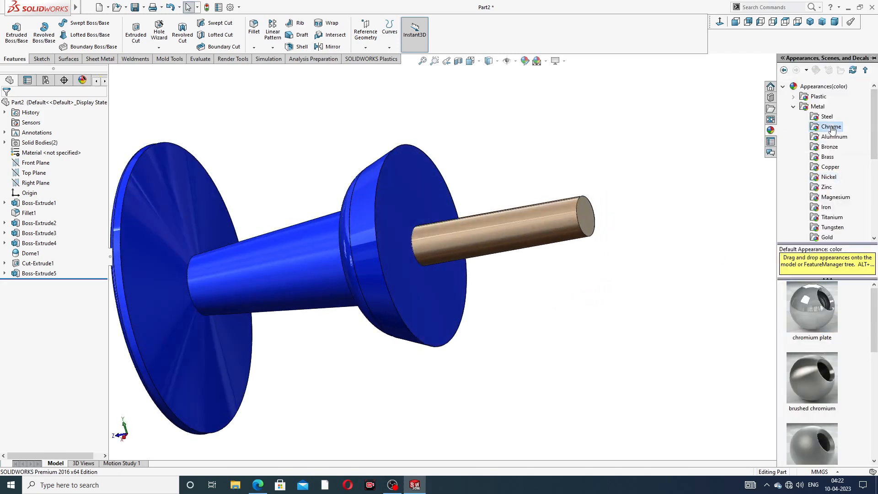
click(46, 274)
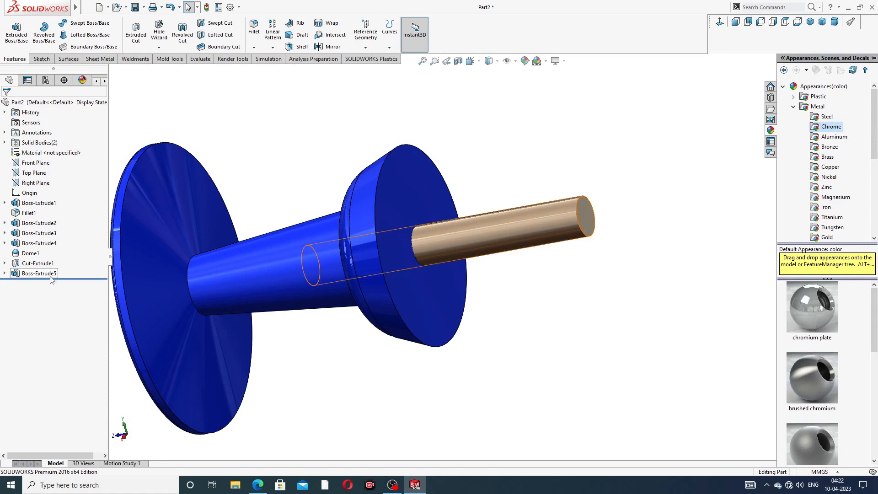
click(872, 129)
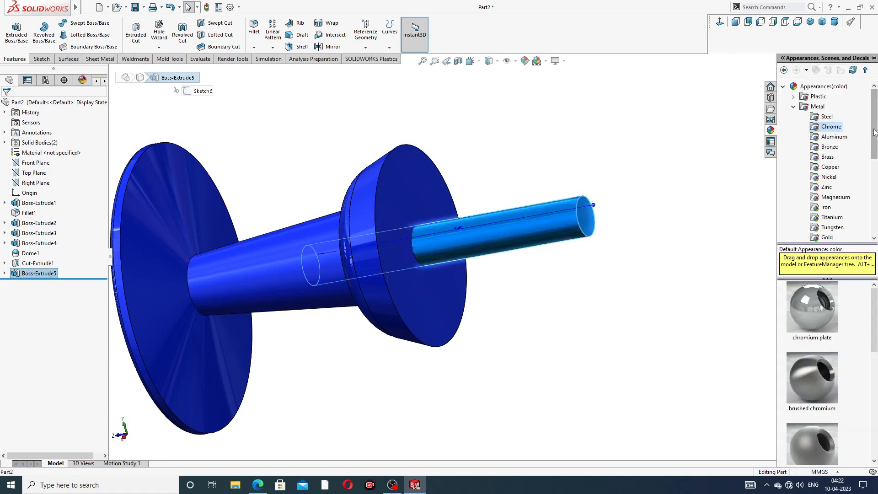
double_click(817, 295)
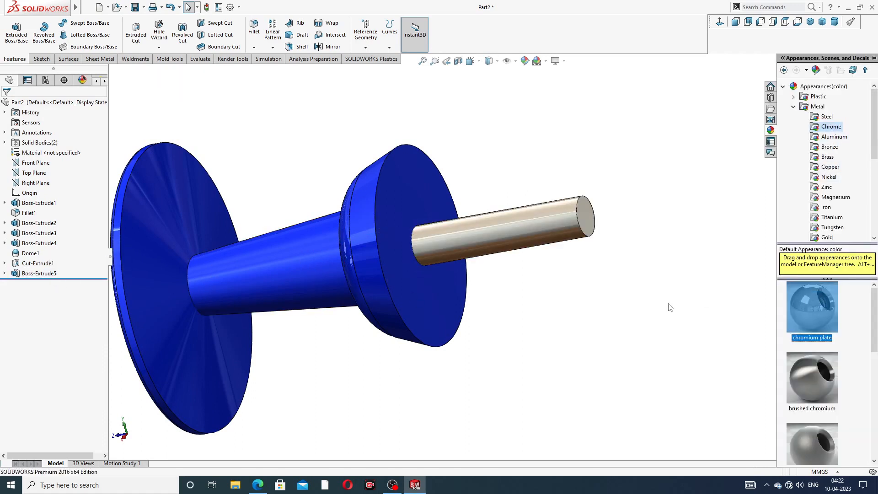
scroll(617, 270, up, 3)
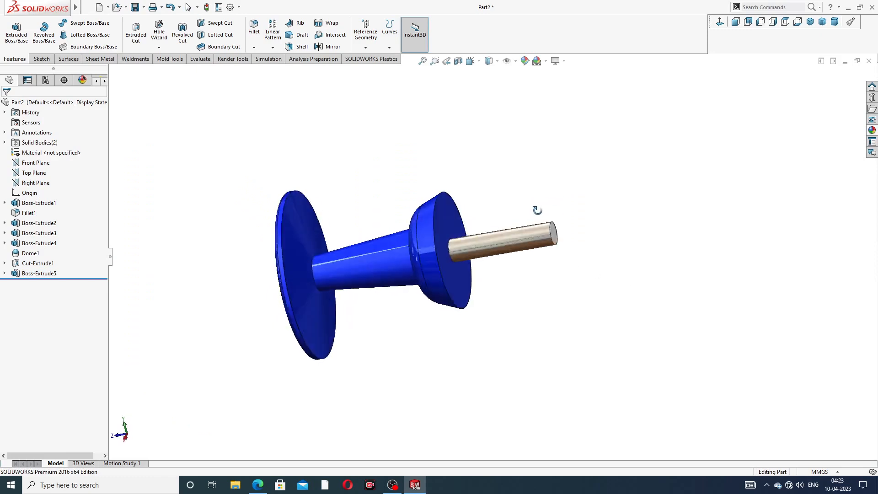
Step: Start a sketch on the needle's free end face and convert that face's circular edge into sketch geometry
scroll(475, 256, down, 2)
mouse_move(606, 216)
middle_down()
mouse_move(568, 215)
mouse_move(611, 215)
mouse_move(606, 227)
middle_up()
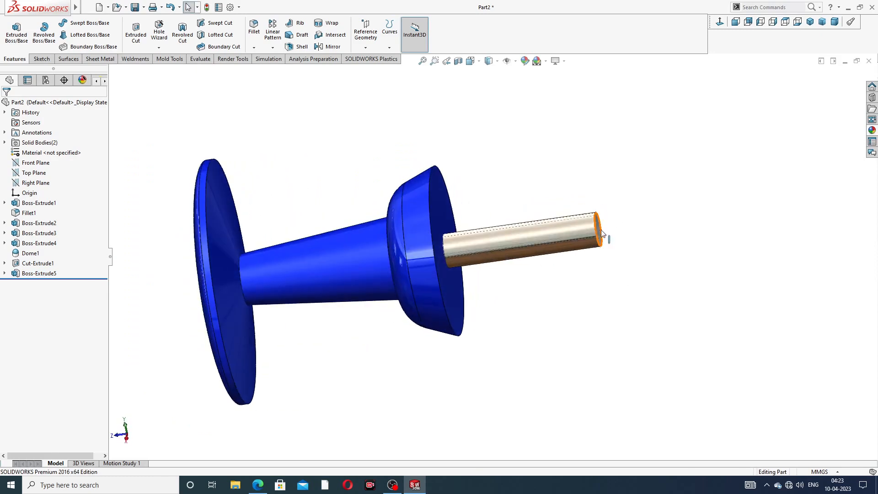
scroll(603, 231, down, 4)
scroll(582, 228, down, 2)
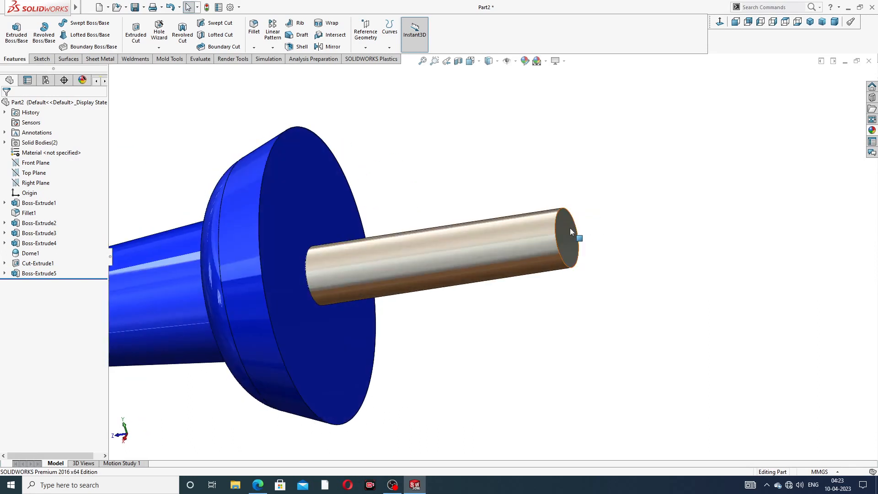
click(570, 228)
click(600, 200)
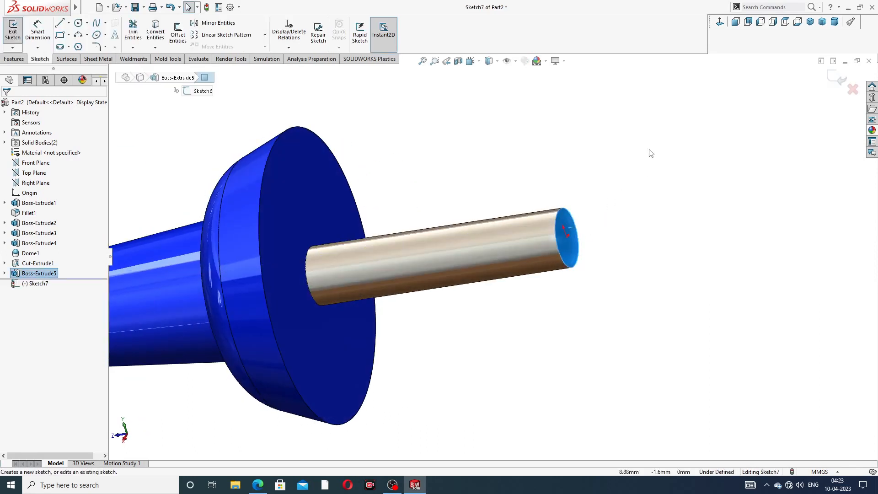
click(161, 33)
Step: Extrude the converted circle 3 mm outward from the needle's end with a 19-degree inward draft, merged with the needle, checking the angle in the PDF drawing
click(14, 59)
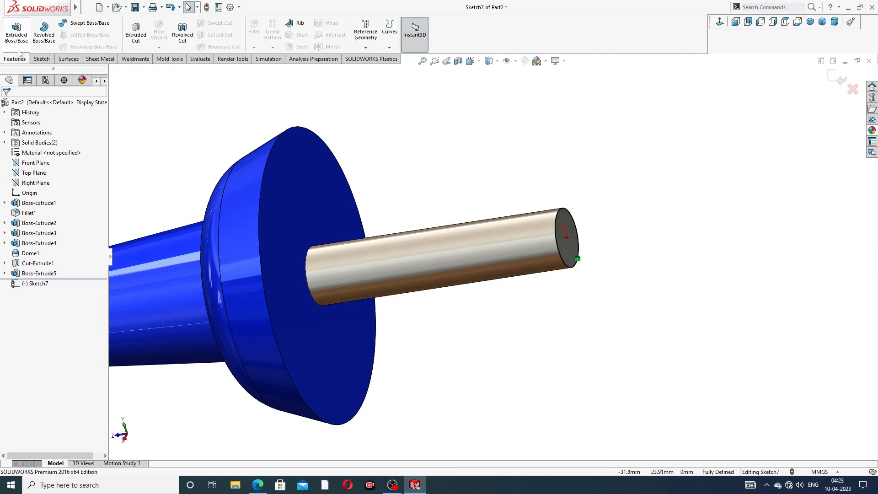
click(17, 31)
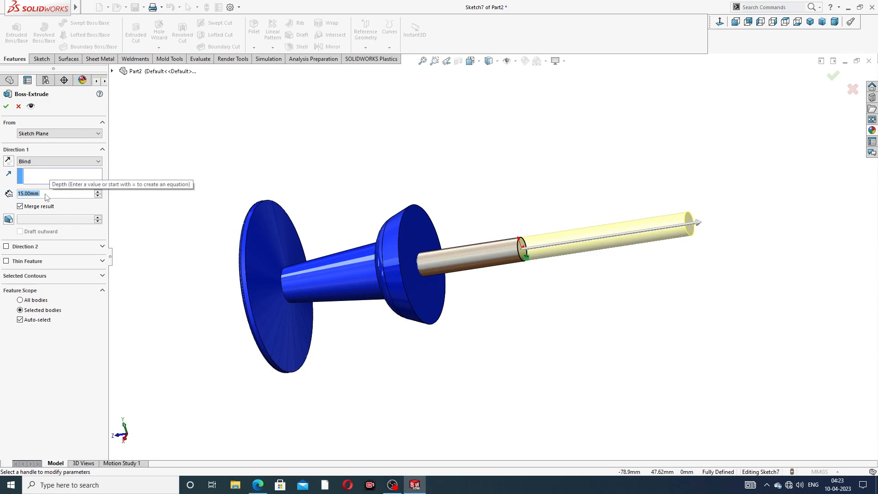
text(3)
key(Return)
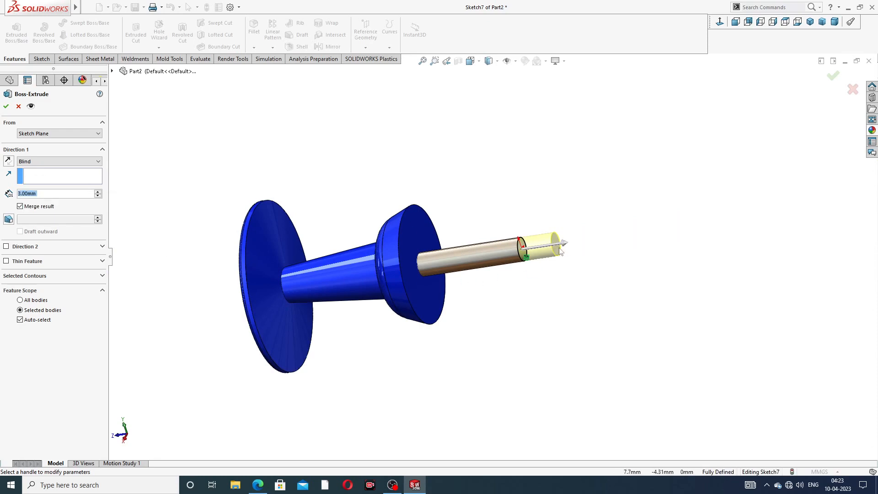
click(9, 220)
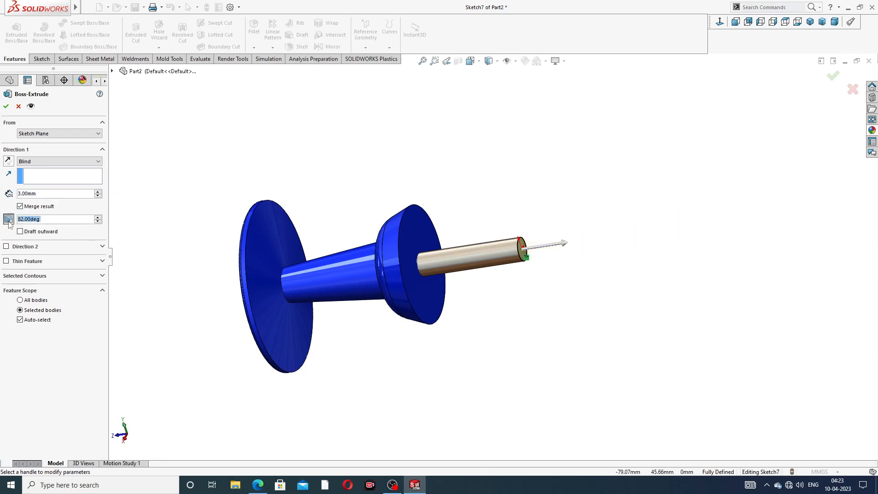
click(258, 484)
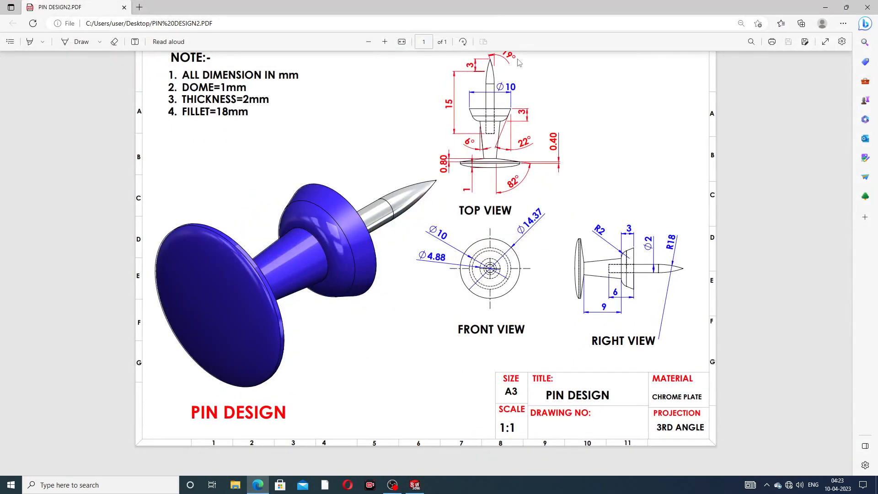
click(258, 485)
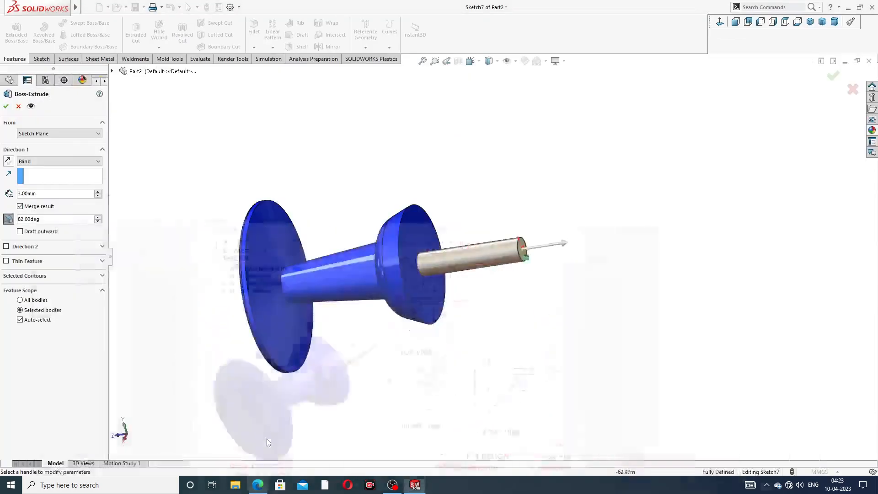
double_click(52, 222)
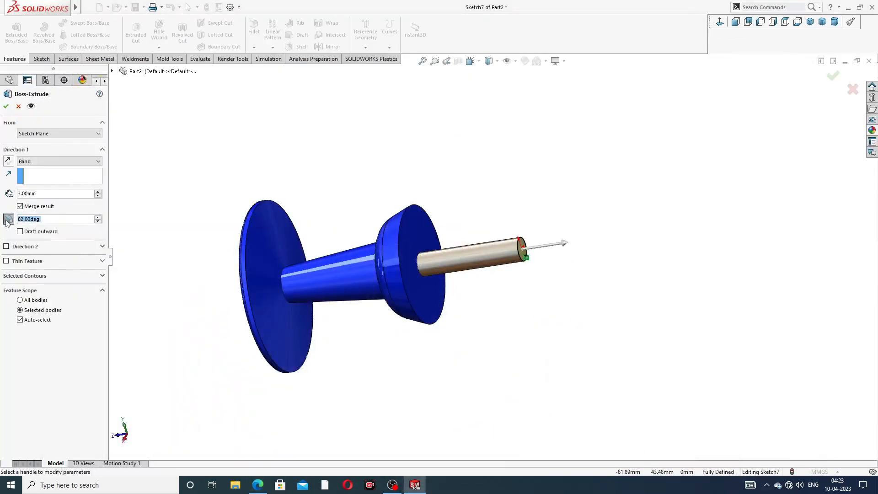
text(19)
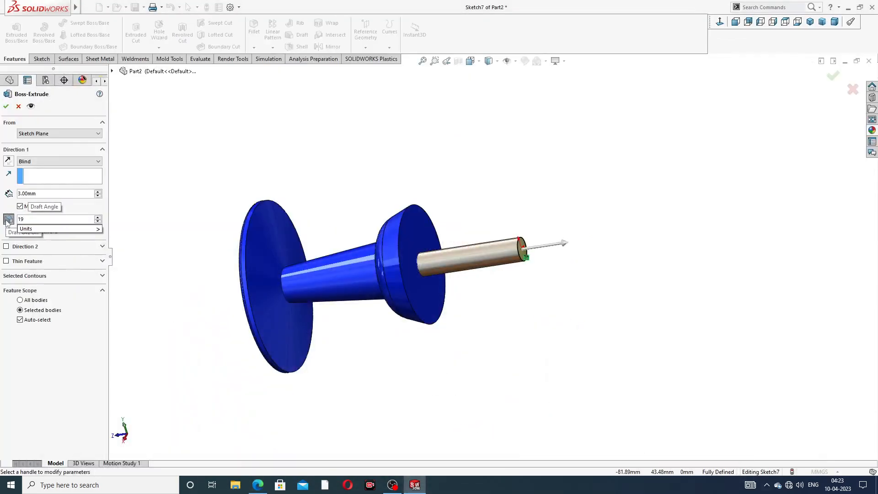
key(Return)
scroll(537, 235, down, 4)
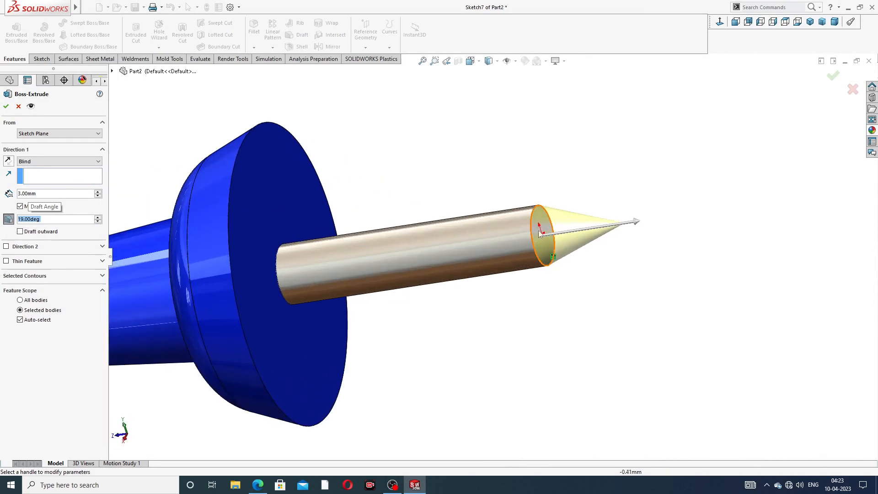
middle_drag(544, 228, 622, 251)
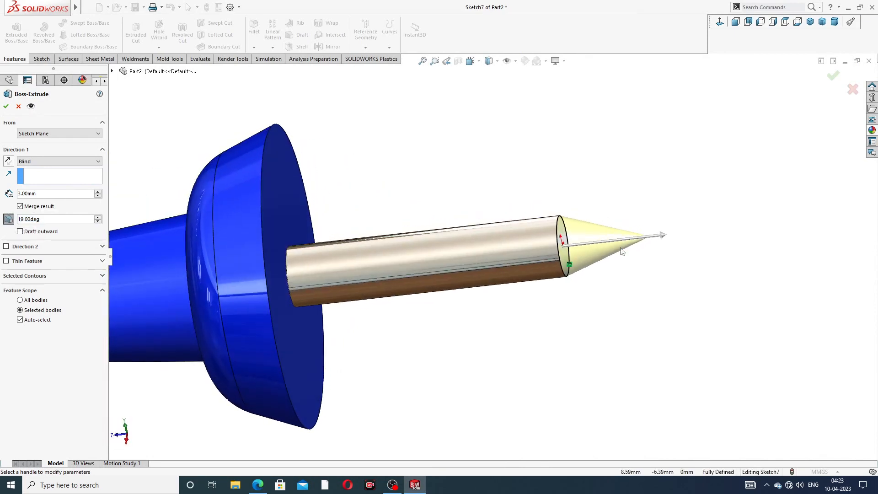
click(6, 106)
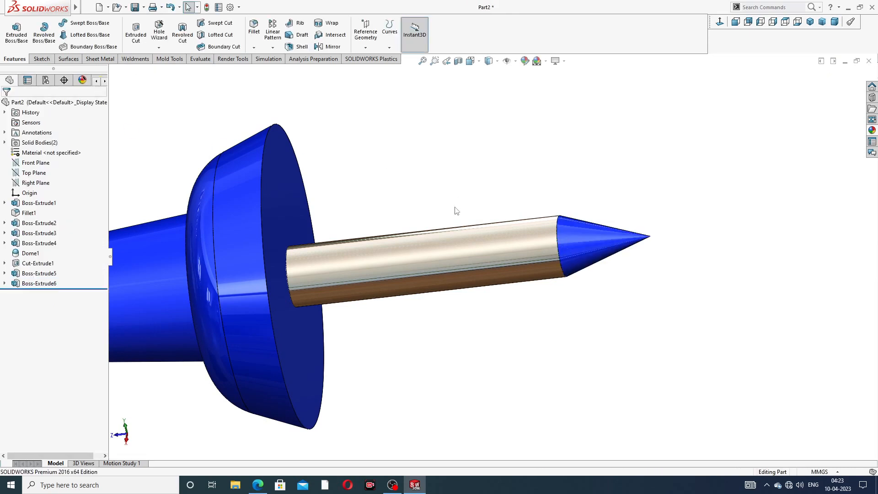
Step: Apply the chromium plate appearance to the conical tip extrusion
click(604, 244)
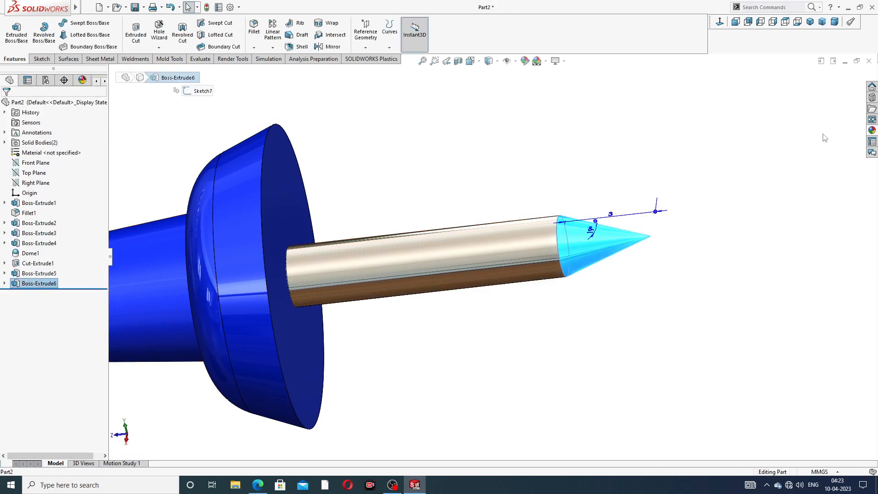
click(871, 131)
double_click(817, 302)
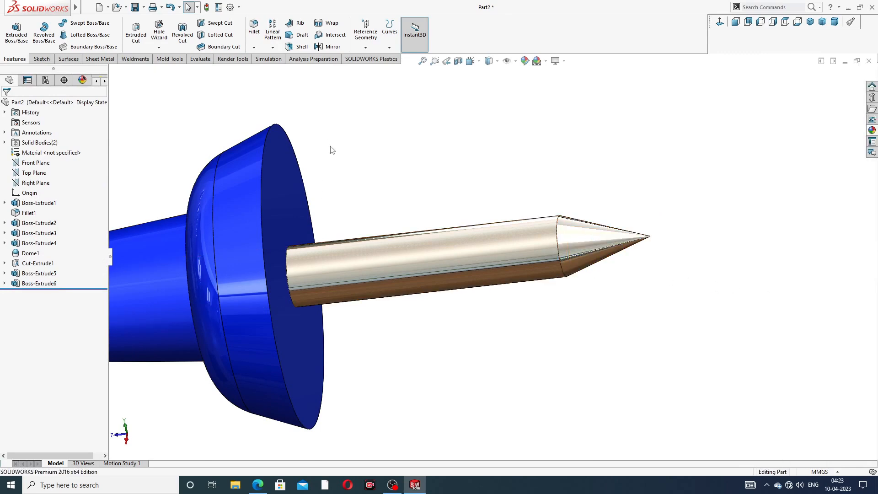
scroll(351, 177, up, 2)
Step: Check the fillet radius in the PDF drawing and add an 18 mm fillet to the edge between the needle shaft and its conical tip
click(260, 486)
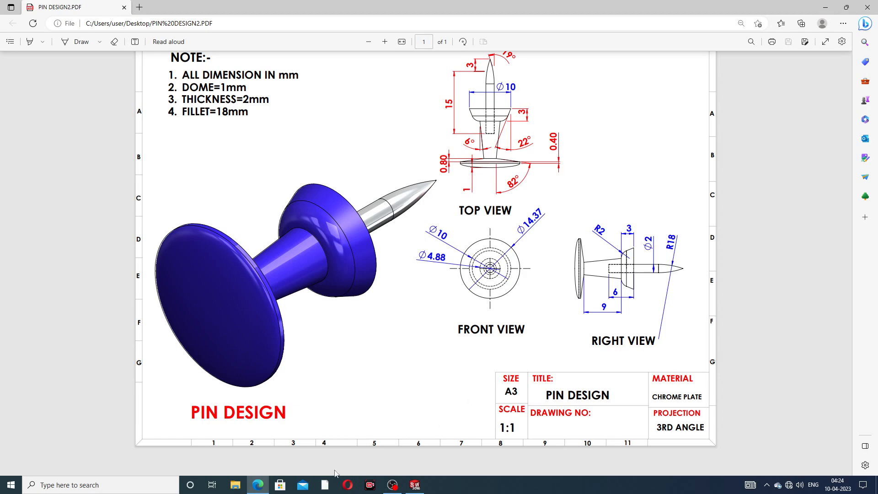
click(257, 485)
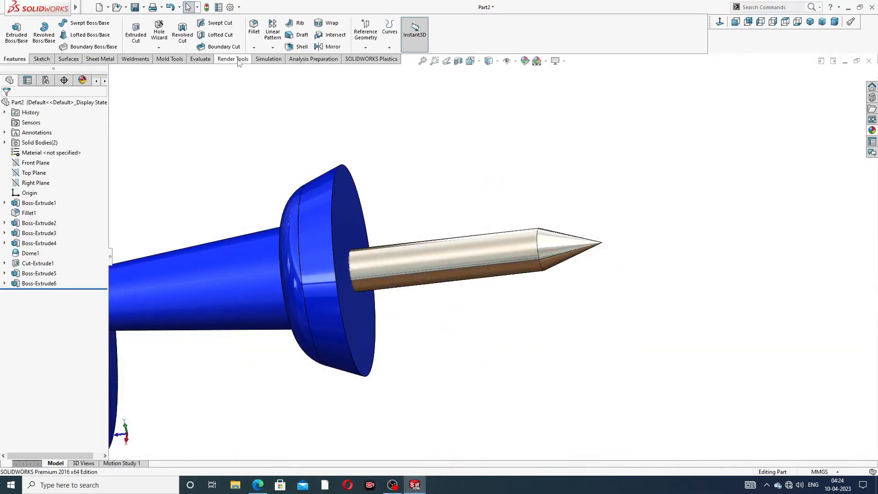
click(253, 28)
scroll(472, 248, down, 3)
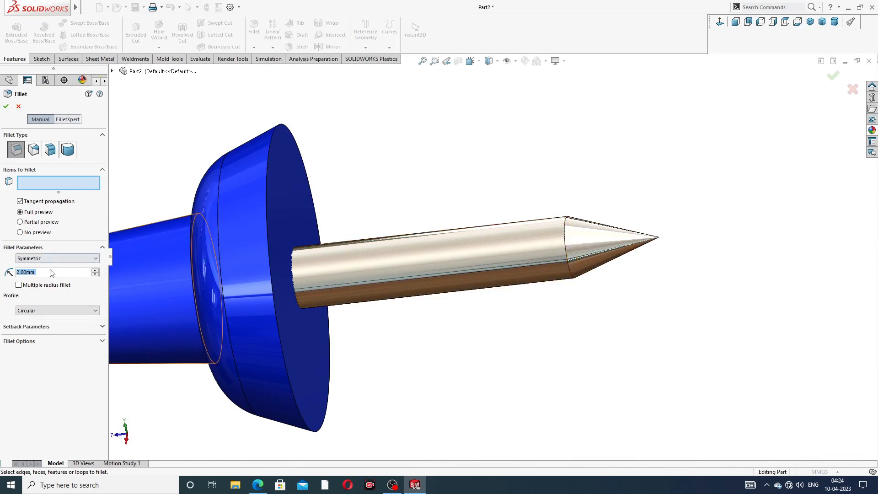
text(18)
key(Return)
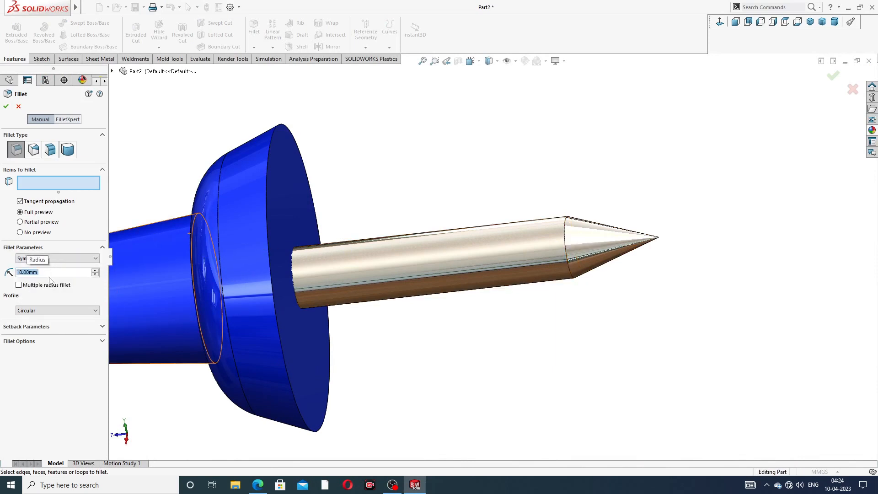
click(570, 232)
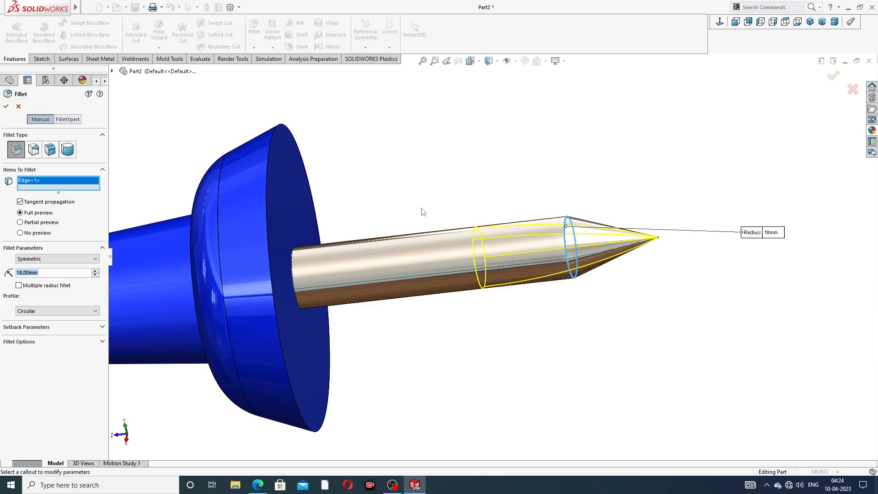
click(6, 107)
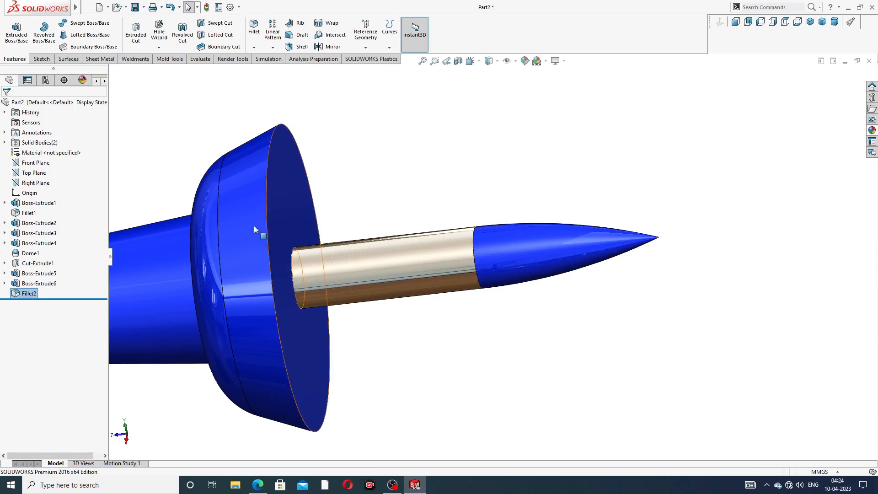
Step: Apply the chromium plate appearance to the fillet on the needle tip
click(29, 293)
click(30, 293)
click(872, 130)
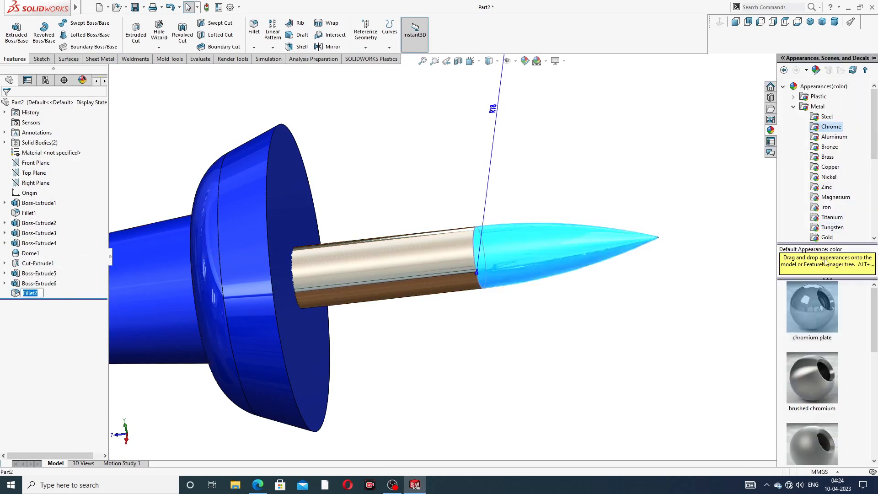
double_click(812, 306)
click(658, 221)
scroll(513, 189, up, 6)
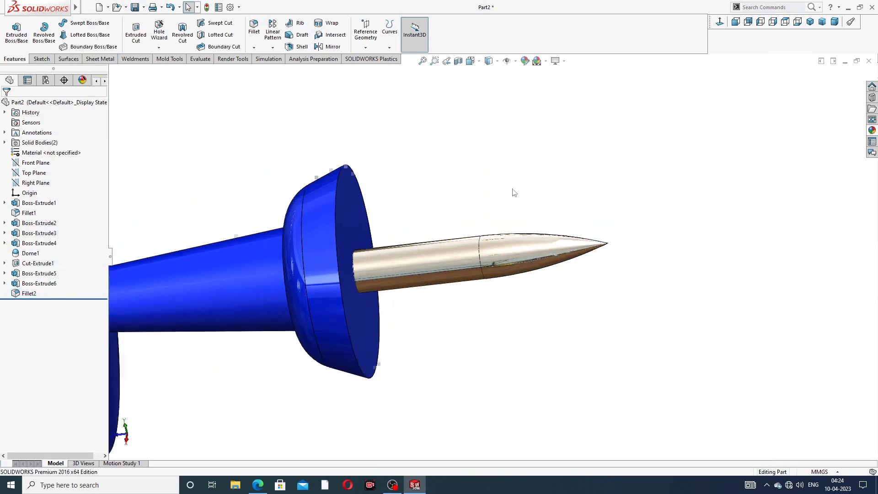
scroll(408, 232, down, 4)
middle_drag(419, 192, 350, 224)
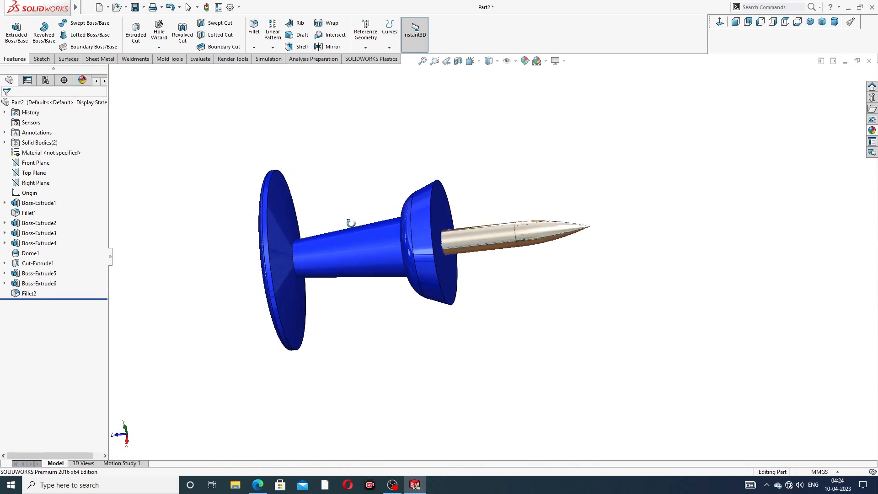
scroll(352, 227, up, 1)
scroll(352, 228, down, 2)
middle_drag(635, 290, 592, 308)
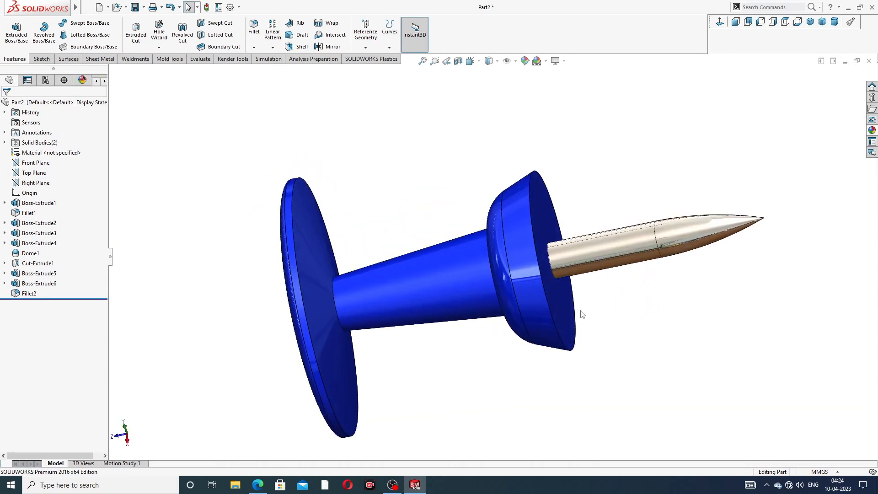
scroll(576, 320, up, 1)
scroll(561, 338, down, 1)
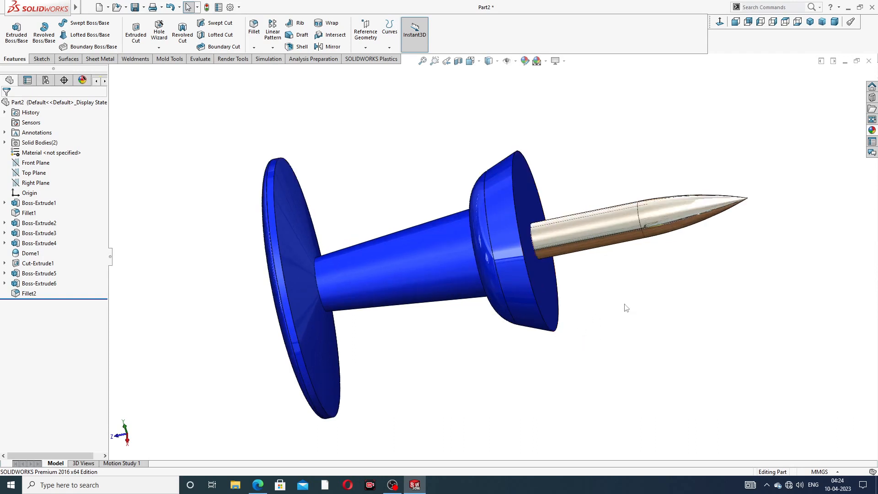
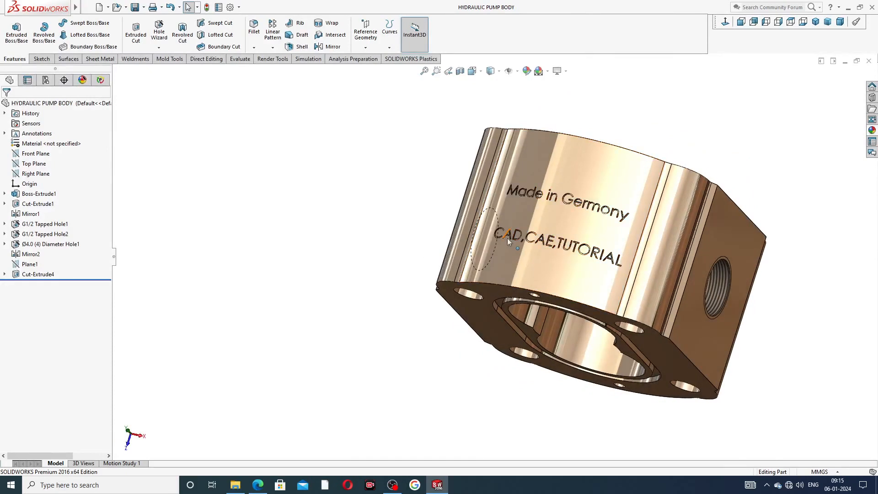
Step: Examine the finished hydraulic pump body from its threaded port, bore and engraved sides, ending in the isometric view
middle_drag(613, 222, 465, 261)
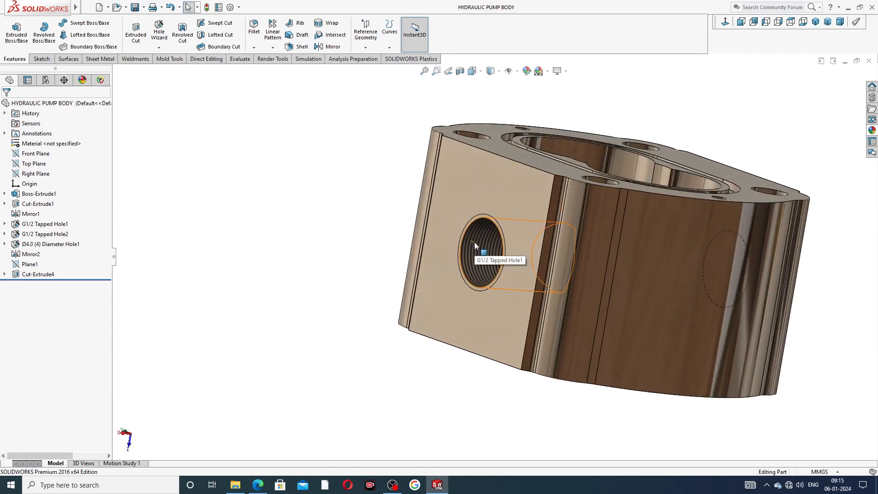
middle_drag(647, 143, 676, 145)
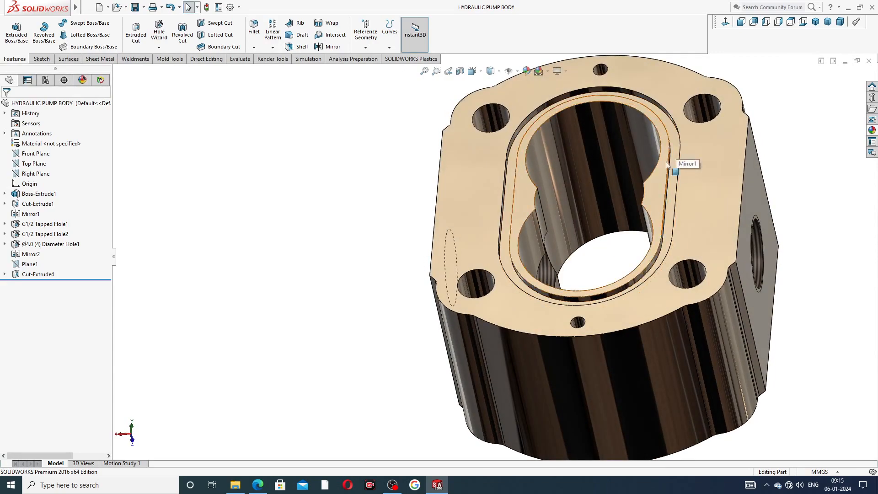
middle_drag(693, 202, 538, 134)
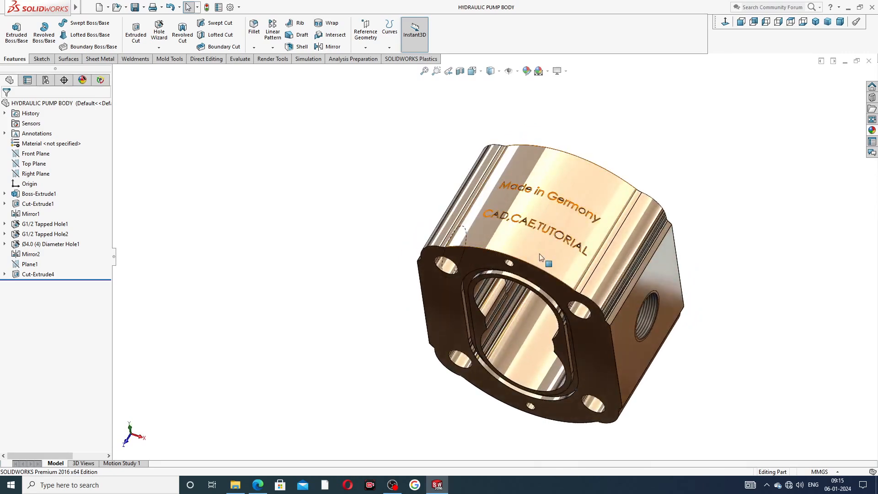
middle_drag(613, 281, 616, 323)
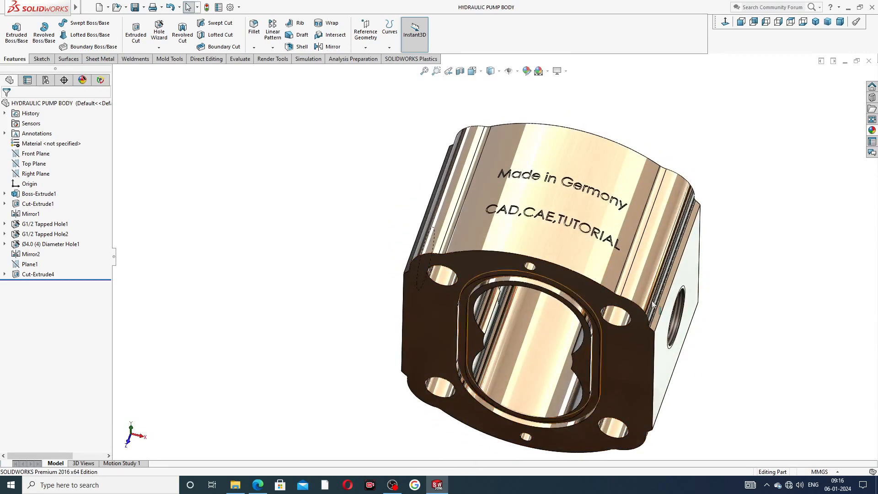
click(815, 21)
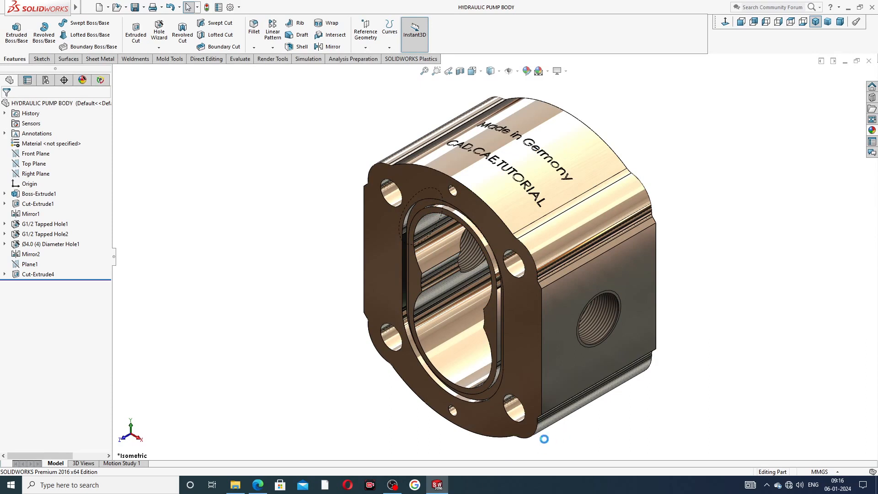
Step: Close the hydraulic pump body model and create a new part with the Plain White scene
click(868, 61)
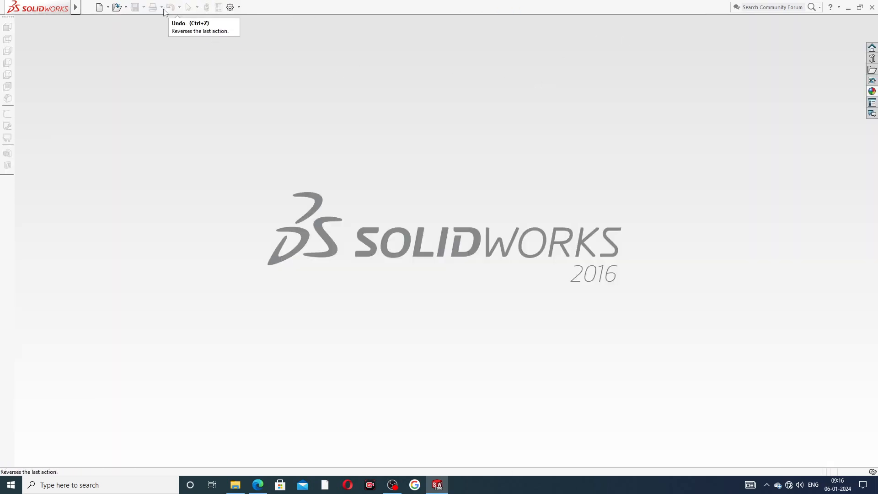
click(101, 9)
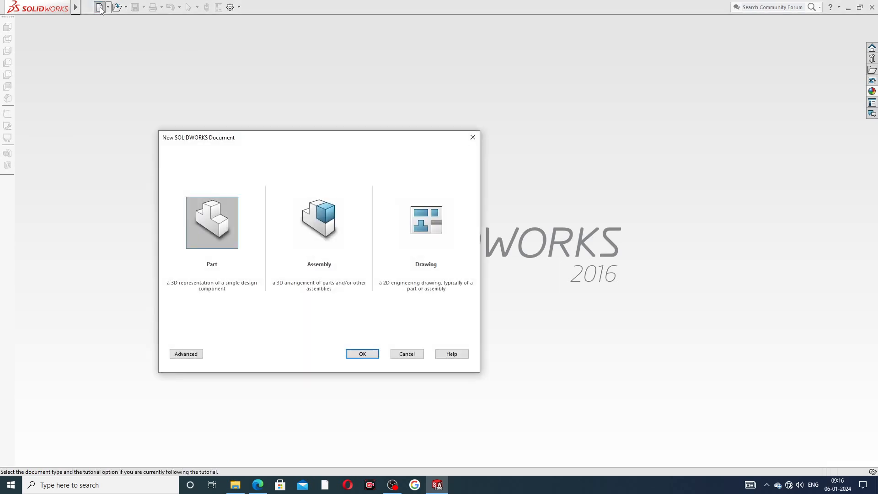
click(359, 353)
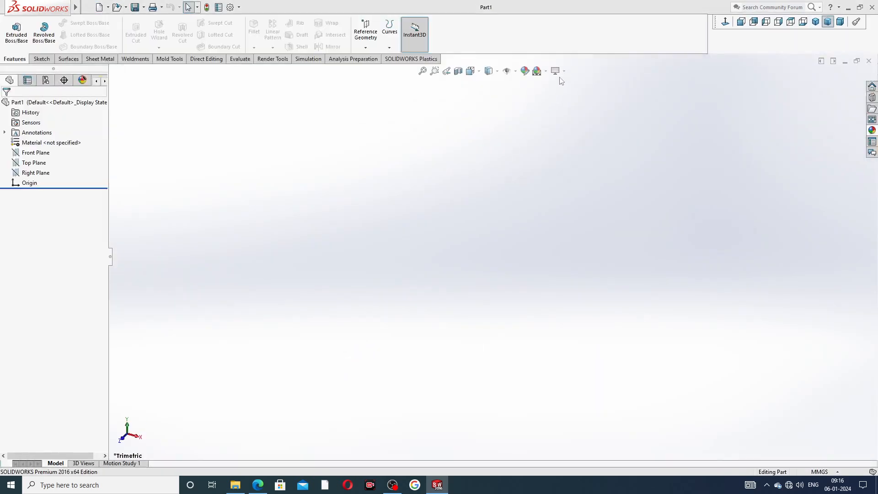
click(546, 71)
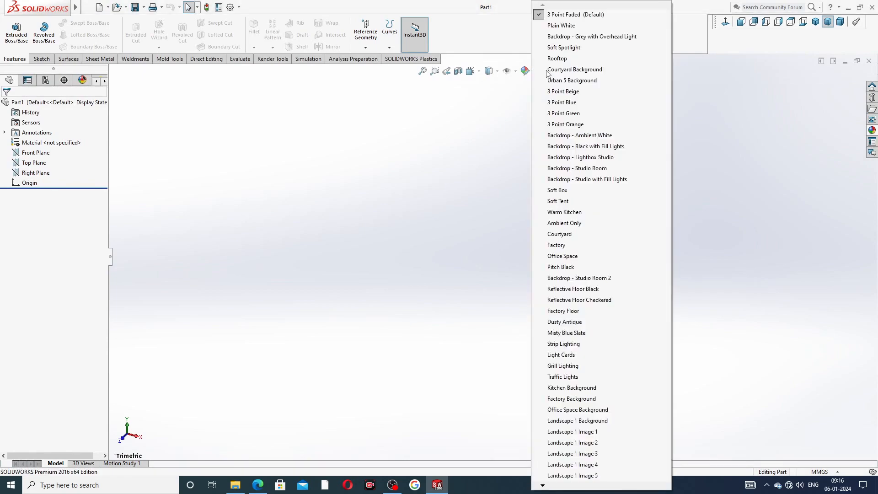
click(561, 26)
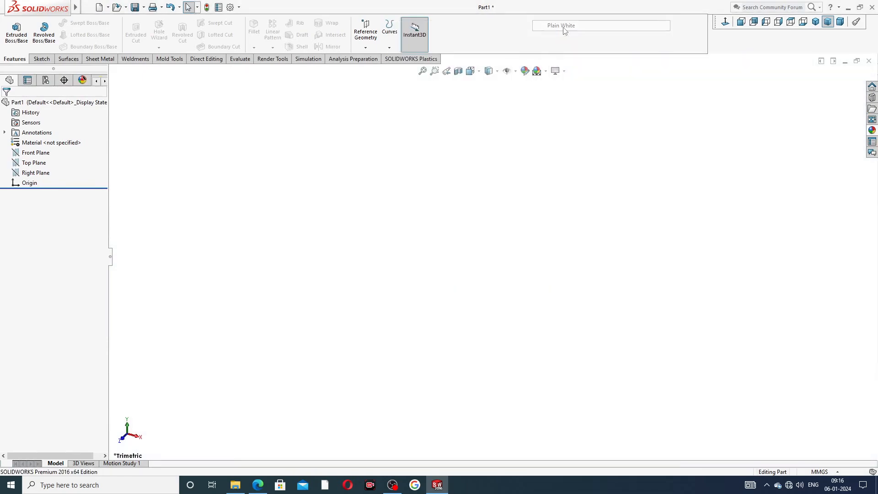
Step: Set both the shaded and the wireframe image quality resolutions of the new part to their highest level
click(230, 7)
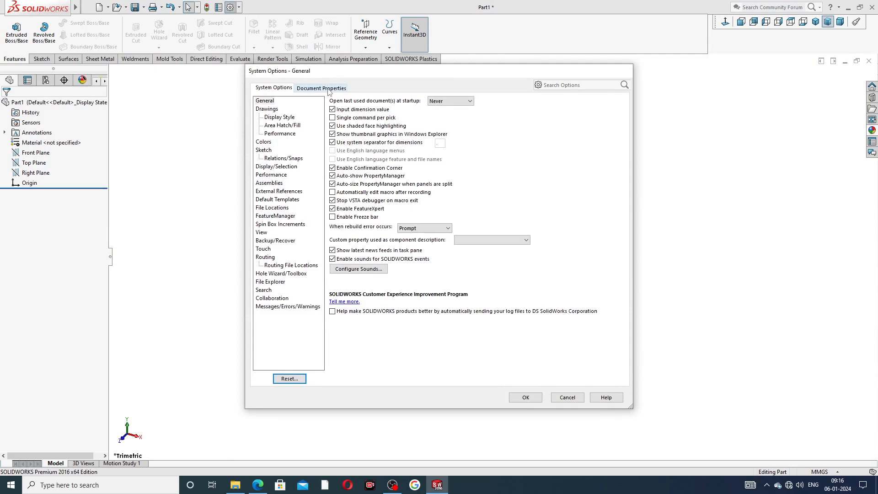
click(328, 89)
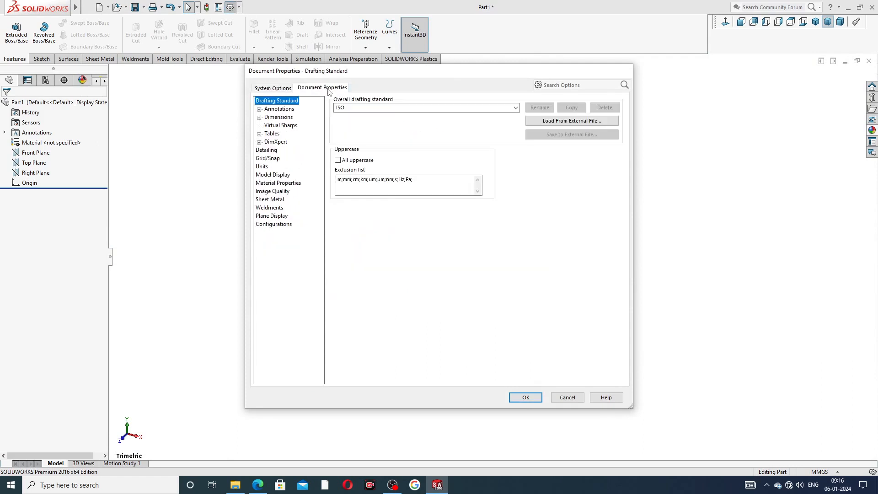
click(273, 194)
drag(410, 114, 512, 130)
drag(420, 210, 514, 213)
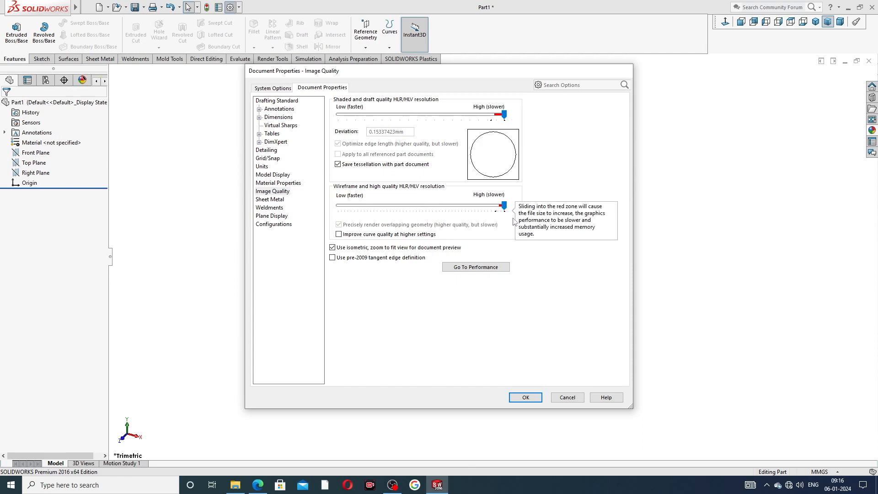
click(526, 396)
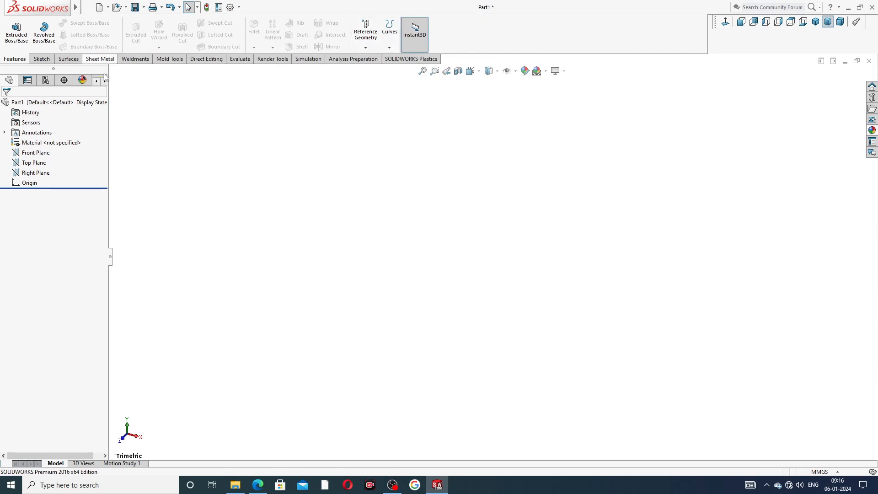
Step: Start a sketch on the Front Plane with a vertical centerline about 80 mm long down to the origin and a horizontal centerline extending from it
click(257, 484)
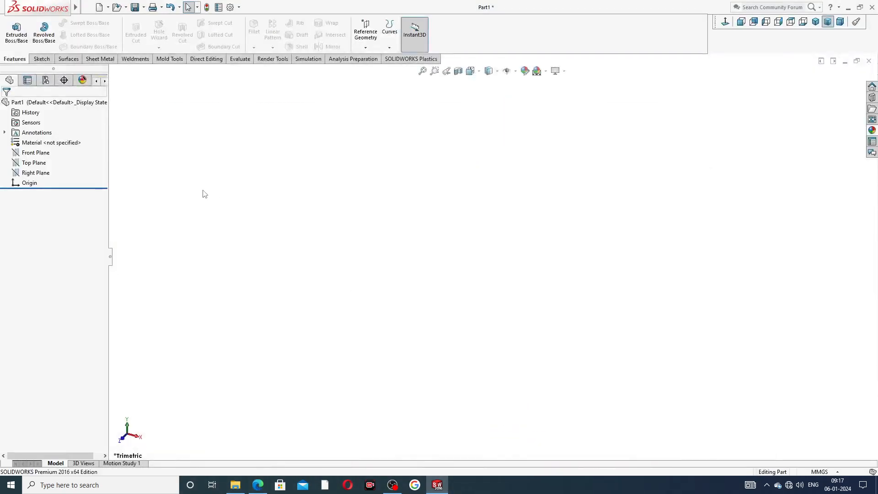
click(43, 154)
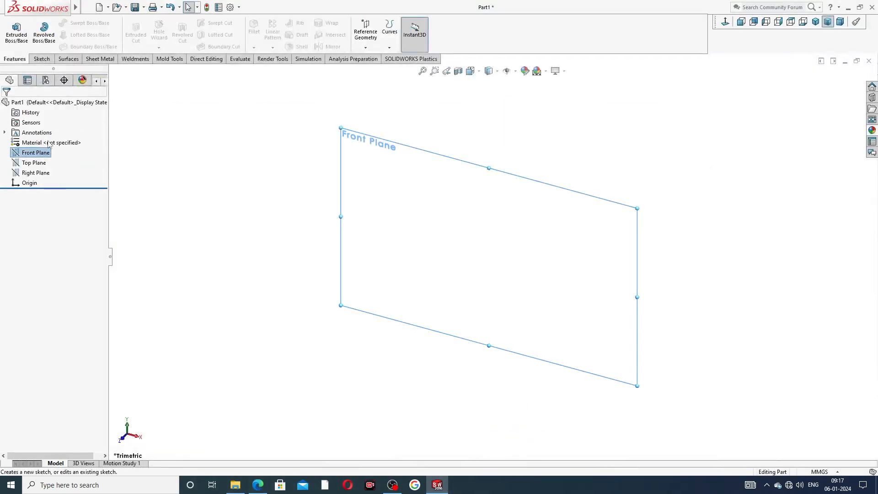
click(49, 142)
click(68, 22)
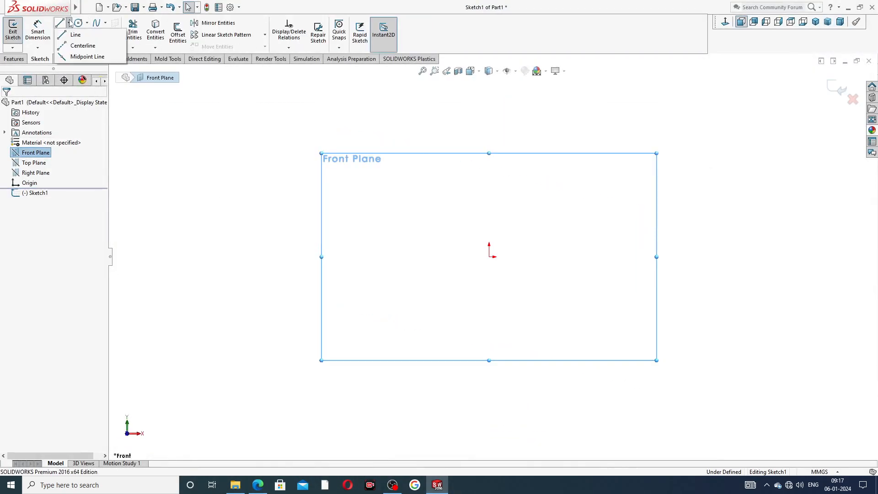
click(82, 45)
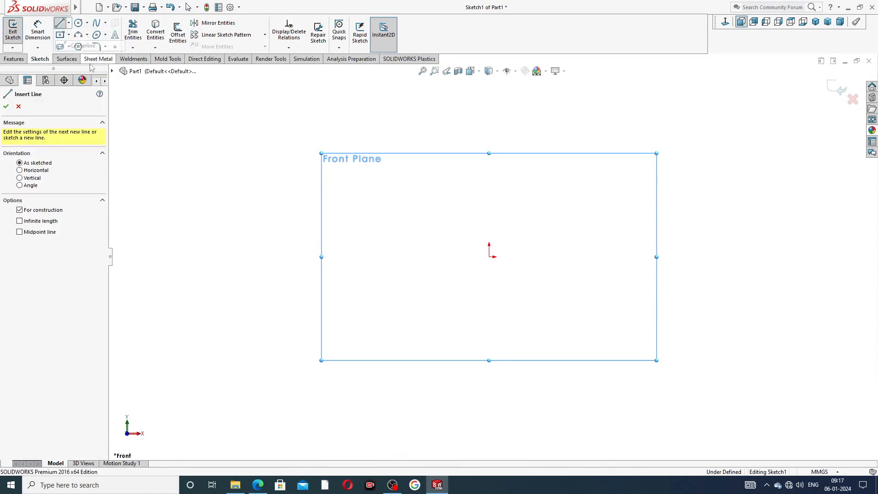
click(489, 107)
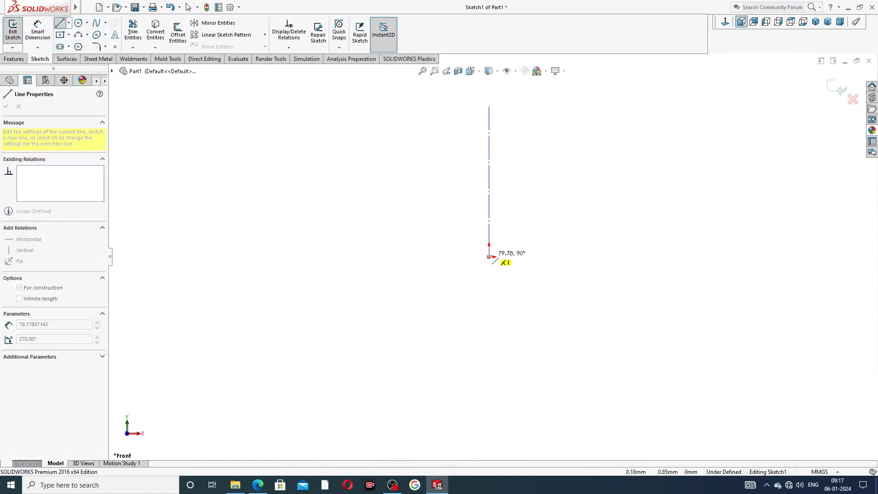
click(489, 256)
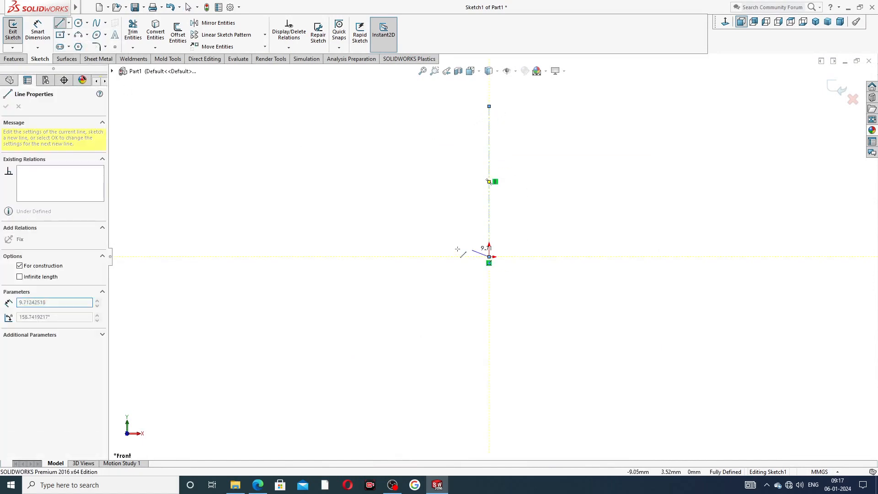
click(348, 256)
right_click(383, 213)
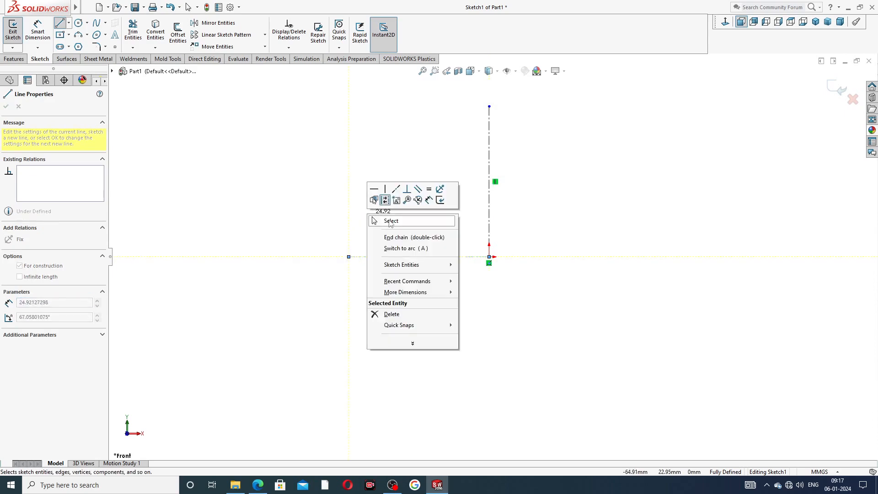
click(389, 223)
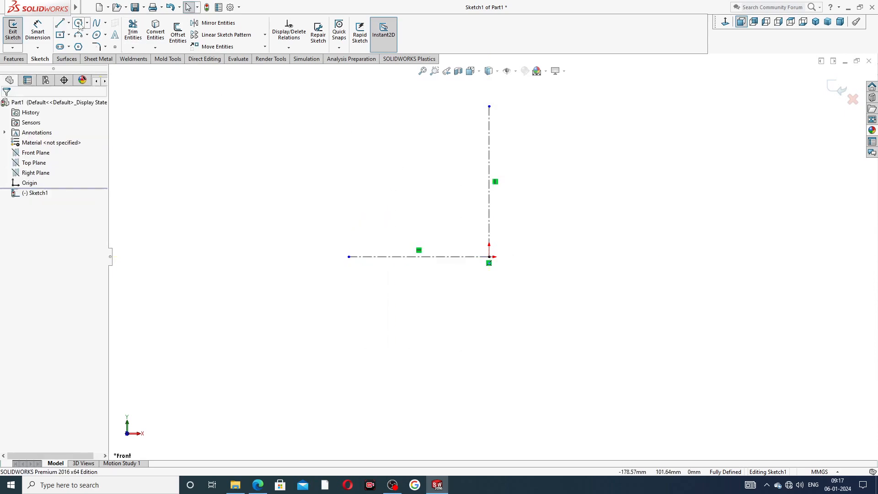
Step: Sketch a circle of about 34 mm radius centred on the vertical centerline above the origin
click(78, 23)
click(488, 187)
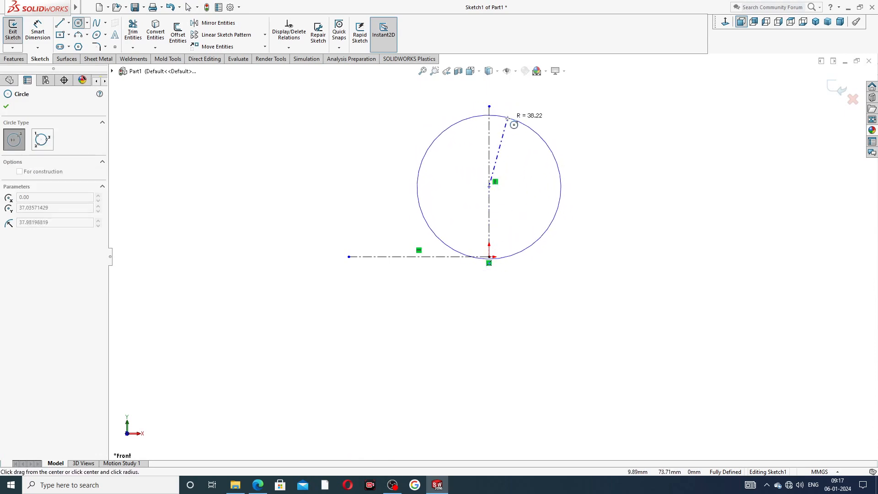
click(506, 124)
right_click(545, 124)
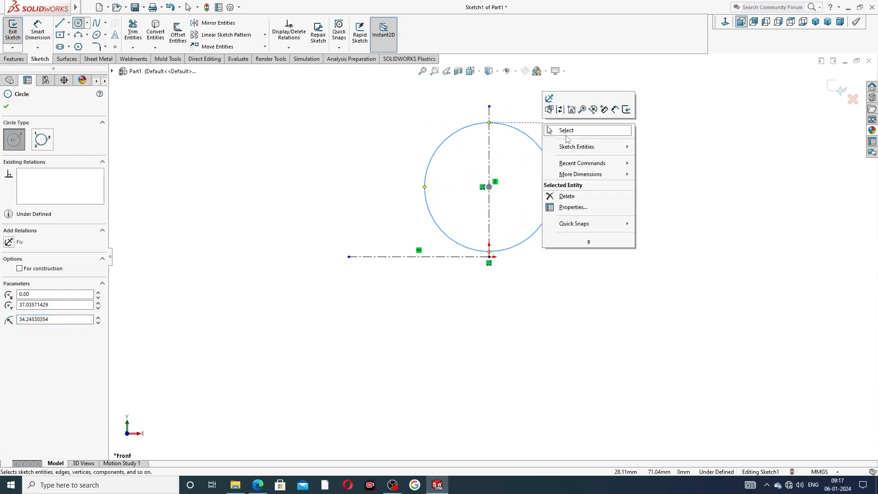
click(567, 136)
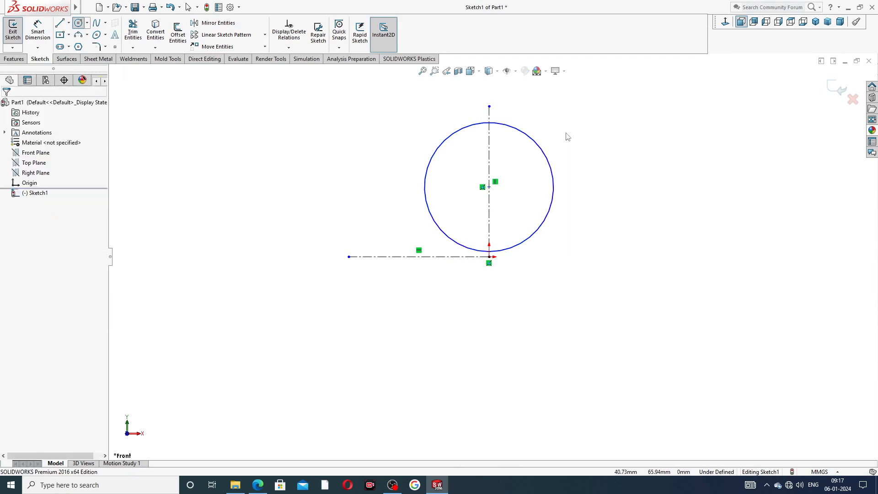
Step: Dimension the circle's diameter as 37 mm
click(37, 31)
click(526, 137)
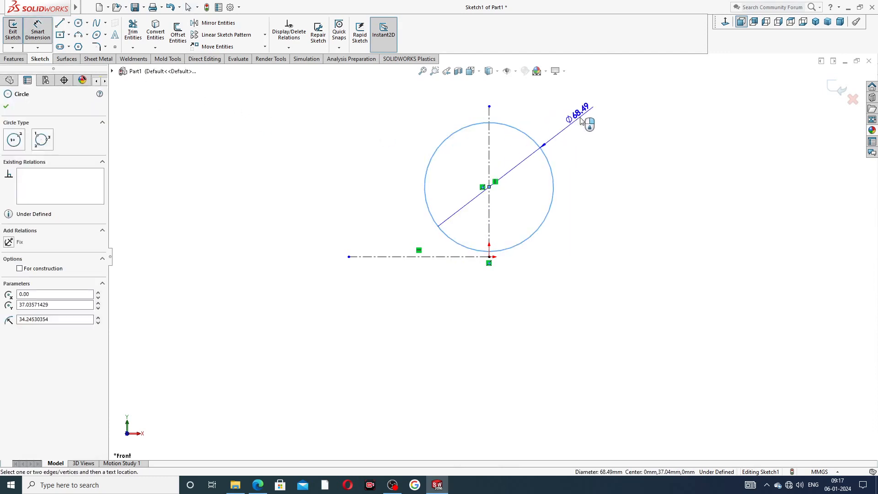
click(581, 119)
text(3)
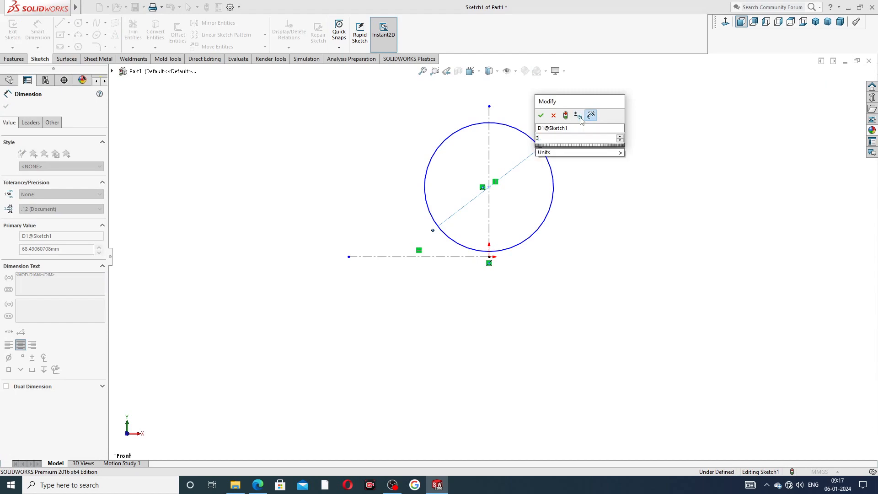
text(7)
key(Return)
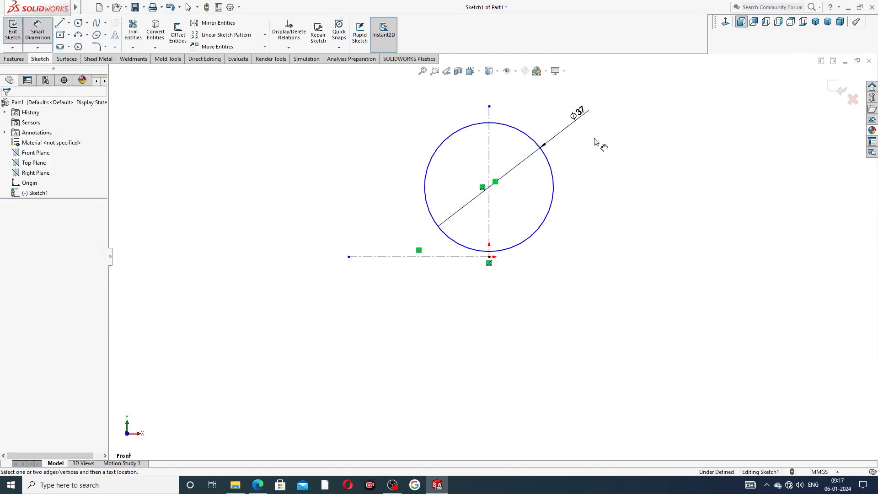
Step: Dimension the vertical distance from the circle's centre to the origin as 15.2319 mm
click(489, 187)
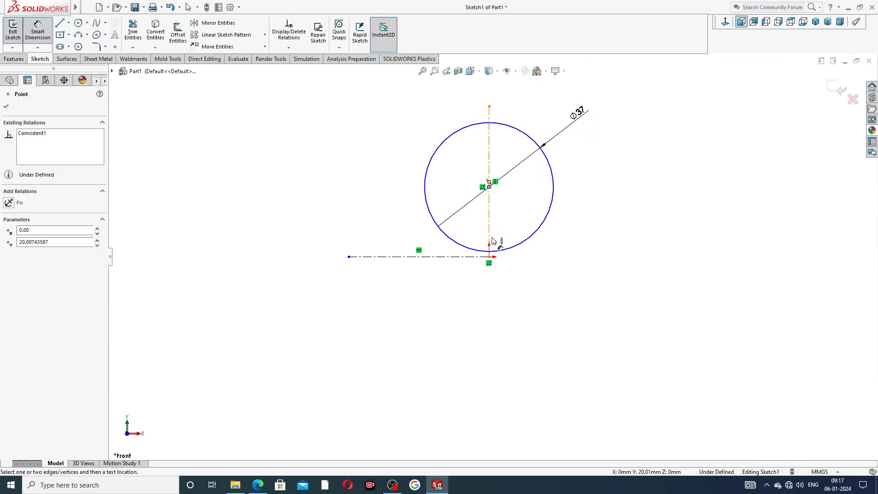
click(489, 263)
click(575, 231)
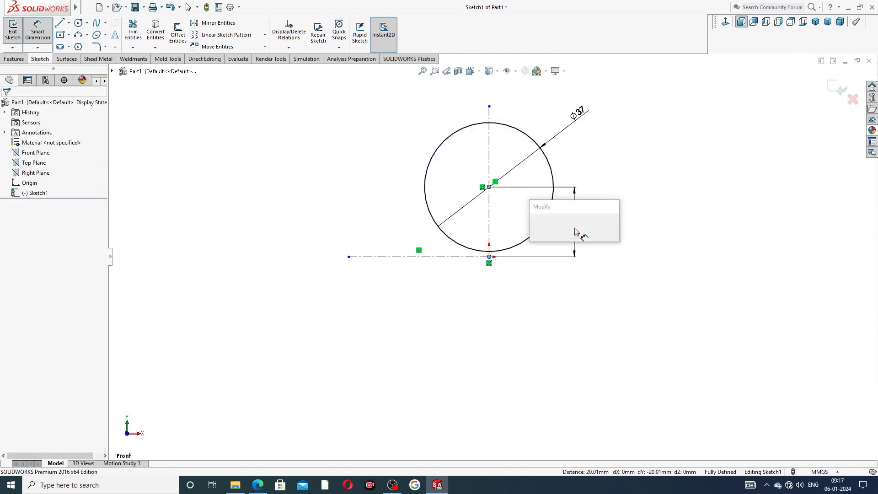
text(15.)
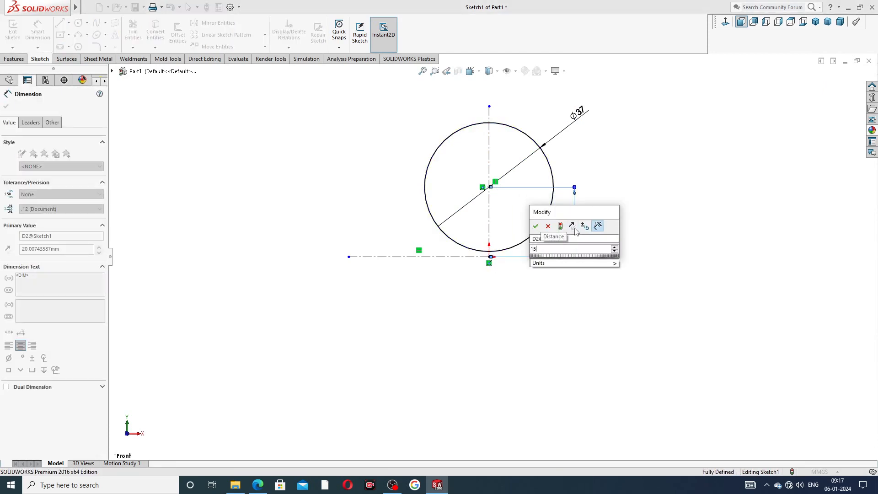
text(2319)
key(Return)
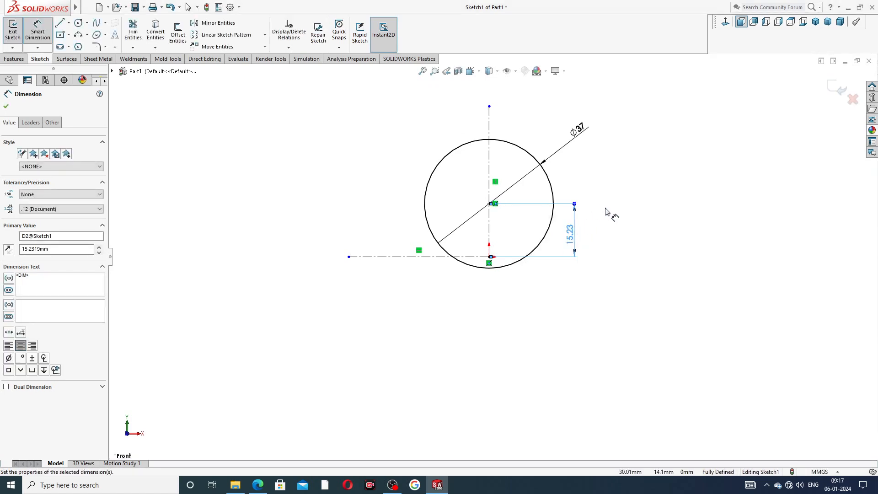
click(608, 209)
scroll(509, 228, down, 1)
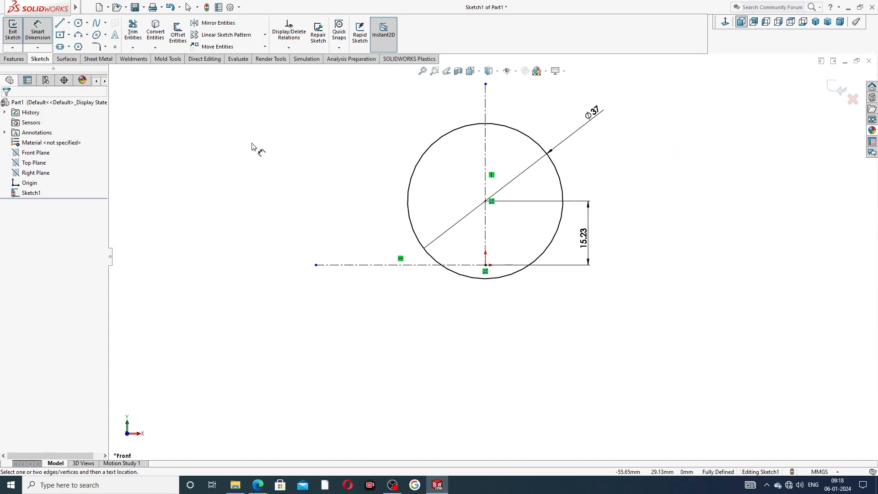
right_click(273, 153)
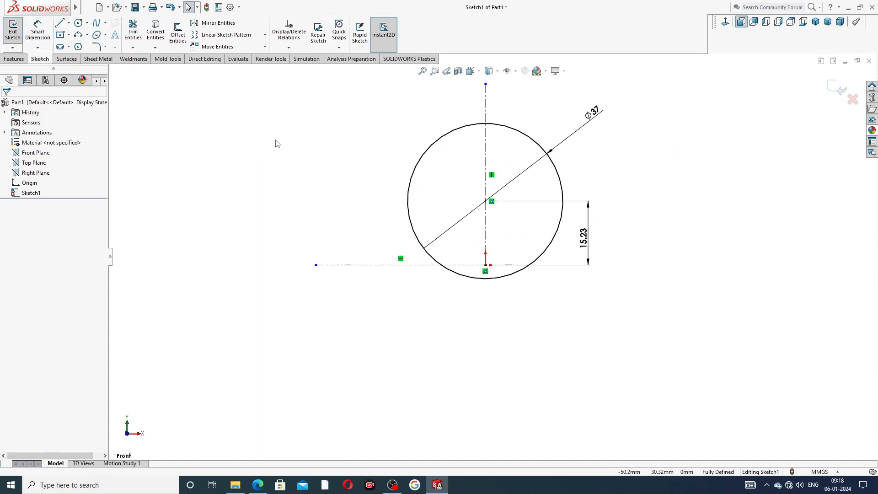
right_click(276, 142)
click(243, 131)
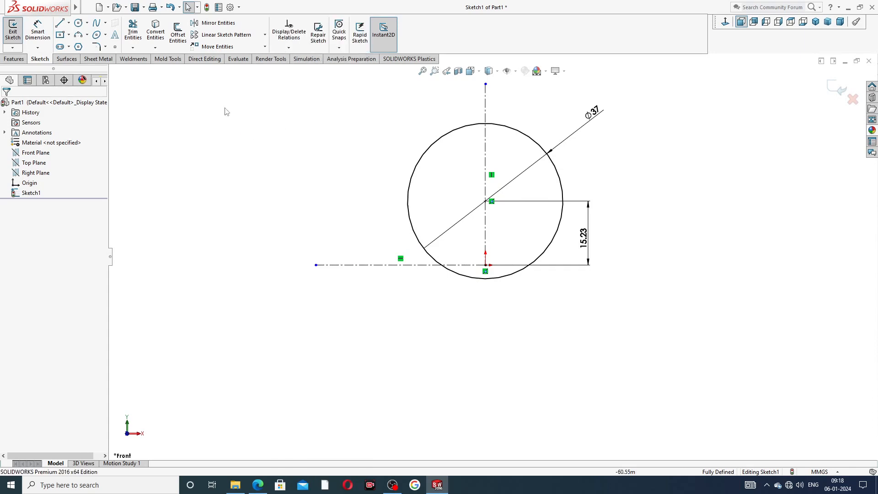
click(78, 22)
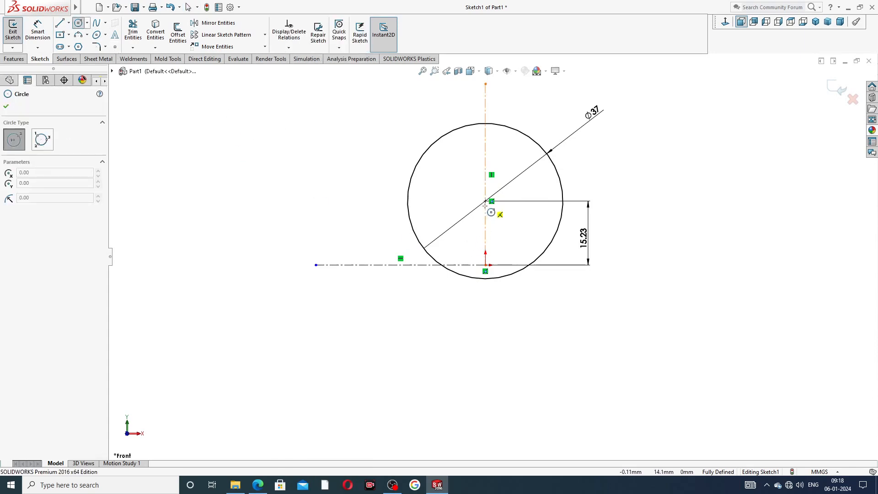
click(485, 201)
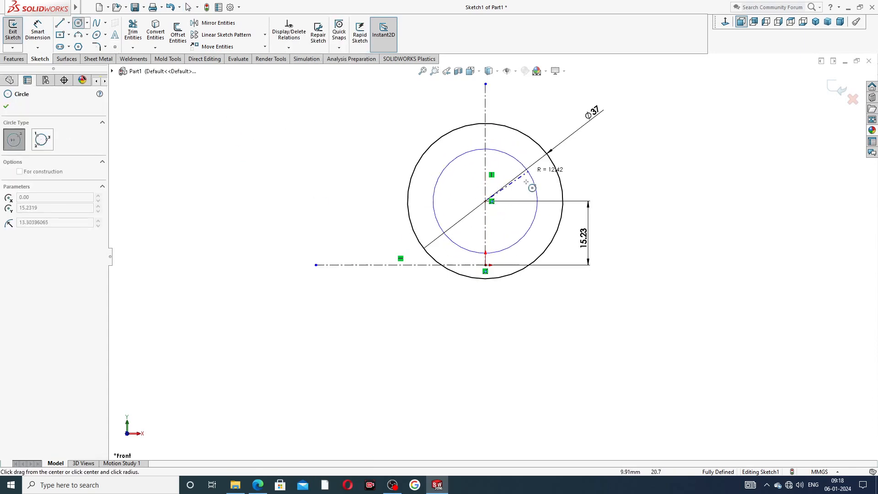
key(Escape)
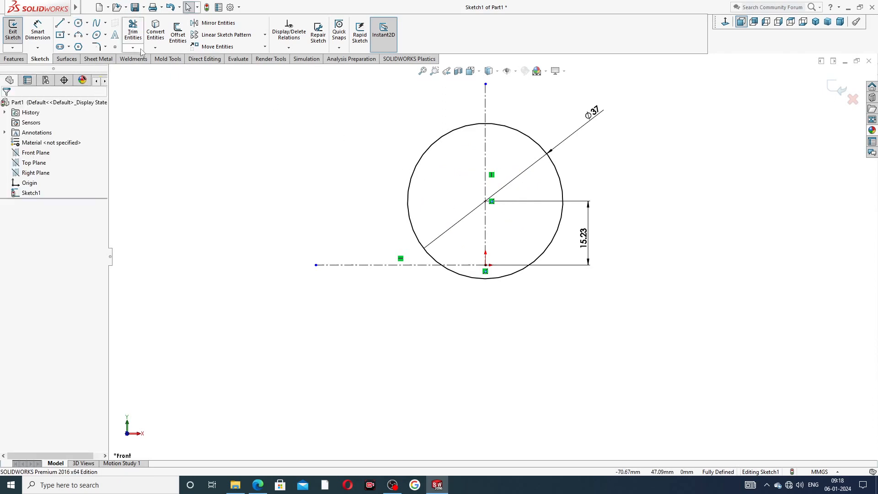
Step: Sketch a circle of about 14 mm radius centred on the origin
click(78, 22)
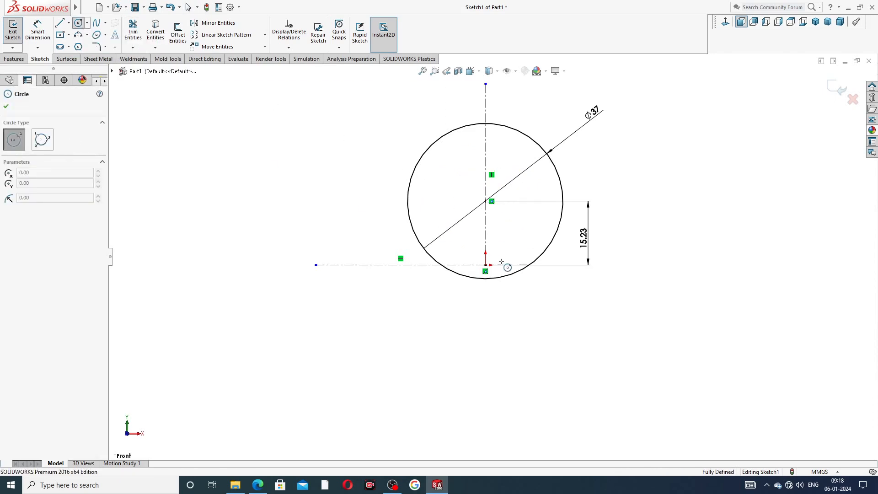
click(485, 265)
click(525, 221)
right_click(629, 169)
click(640, 173)
Step: Dimension the diameter of the circle at the origin as 30 mm
click(37, 30)
click(540, 232)
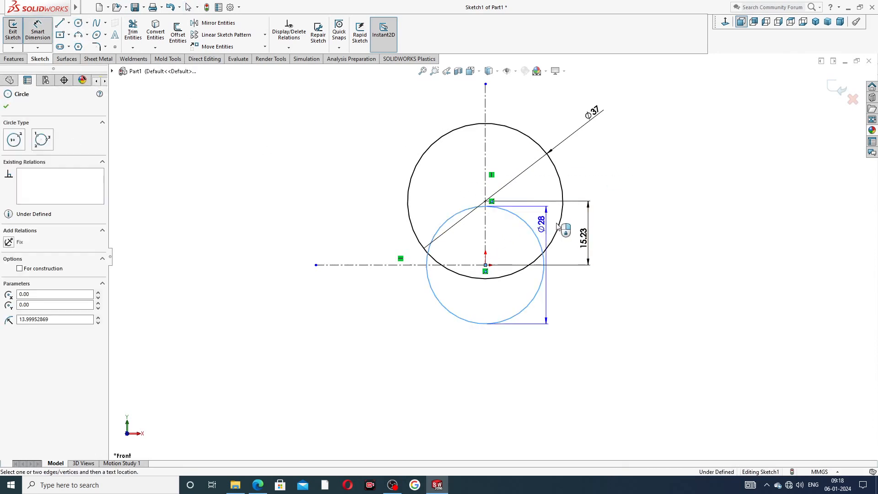
click(612, 265)
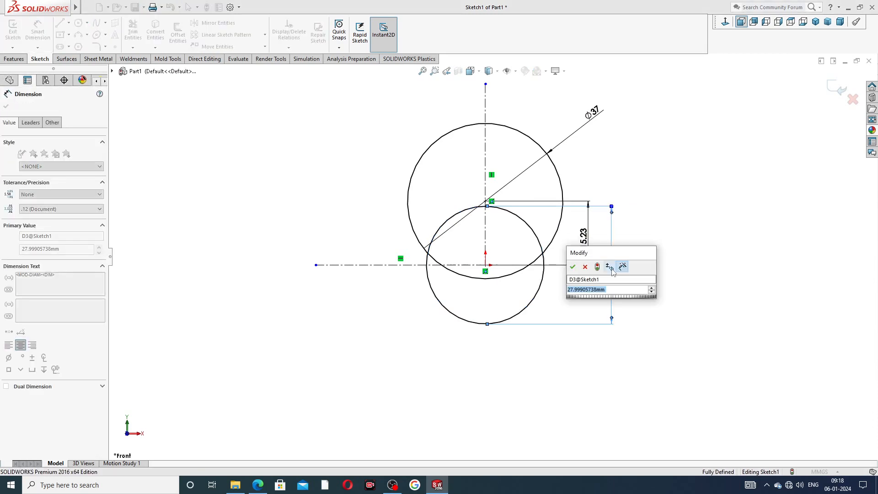
text(30)
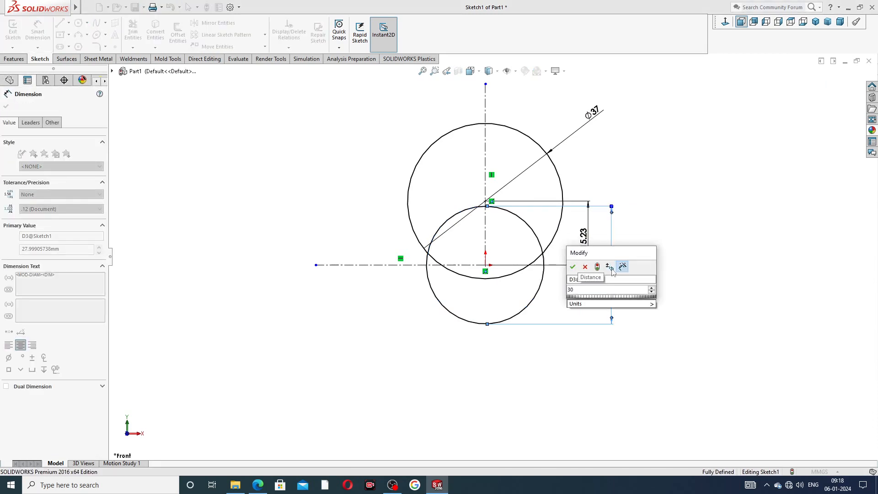
key(Return)
right_click(651, 166)
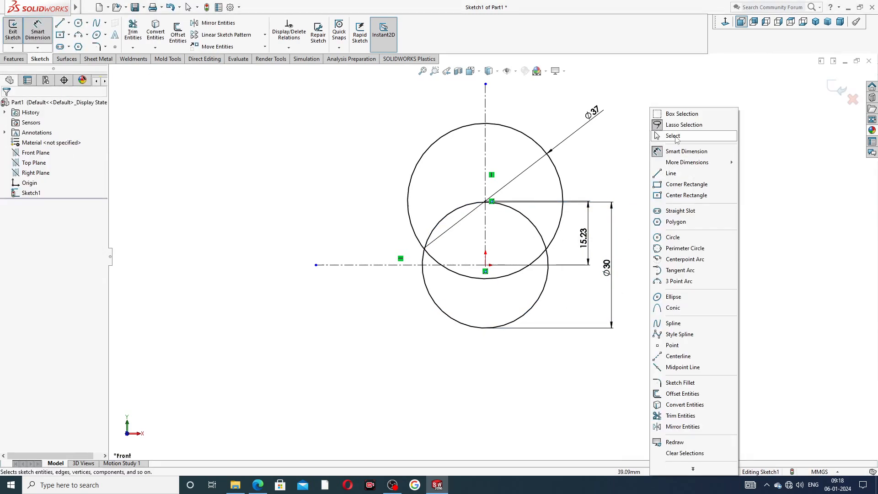
click(674, 137)
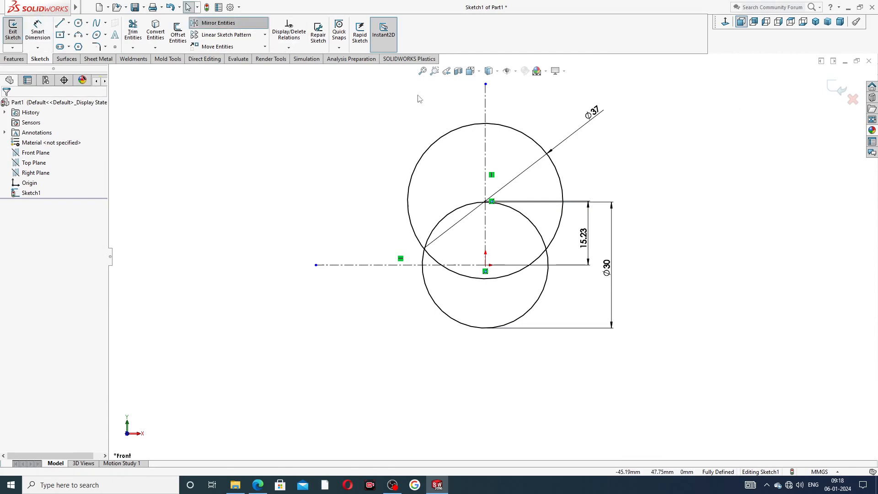
Step: Mirror the 37 mm circle about the horizontal centerline
click(511, 128)
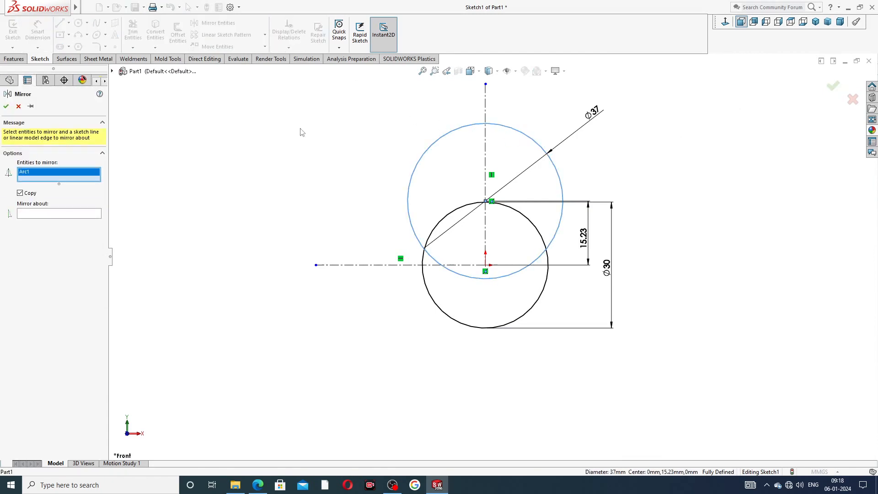
click(60, 213)
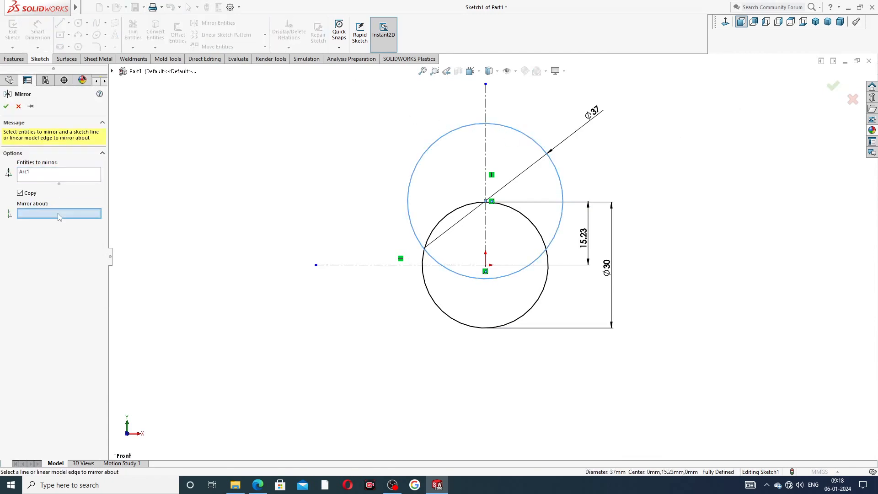
click(443, 265)
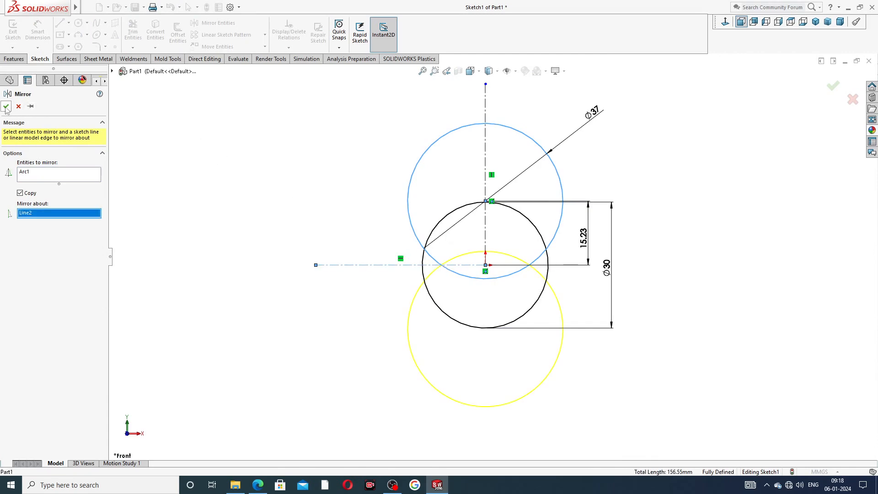
key(Return)
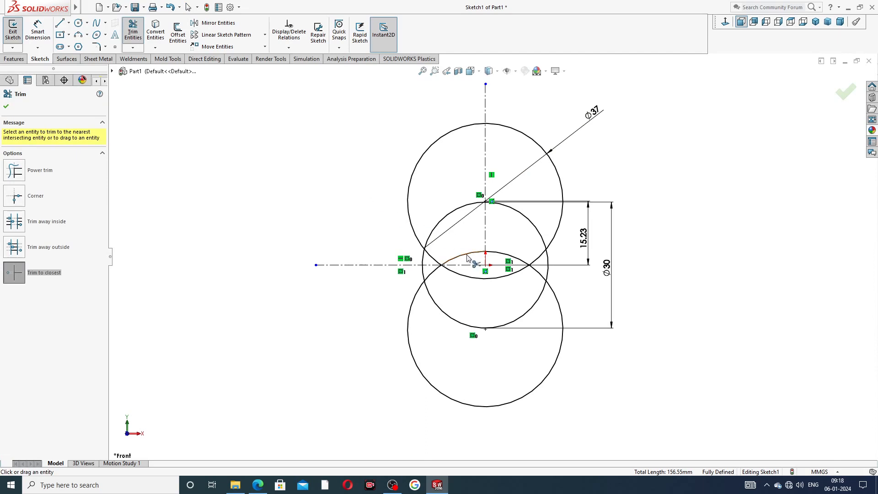
Step: Trim the inner overlapping arcs of the three circles to leave one closed figure-eight outline with short bulging arcs at the waist
click(458, 208)
click(473, 327)
click(480, 279)
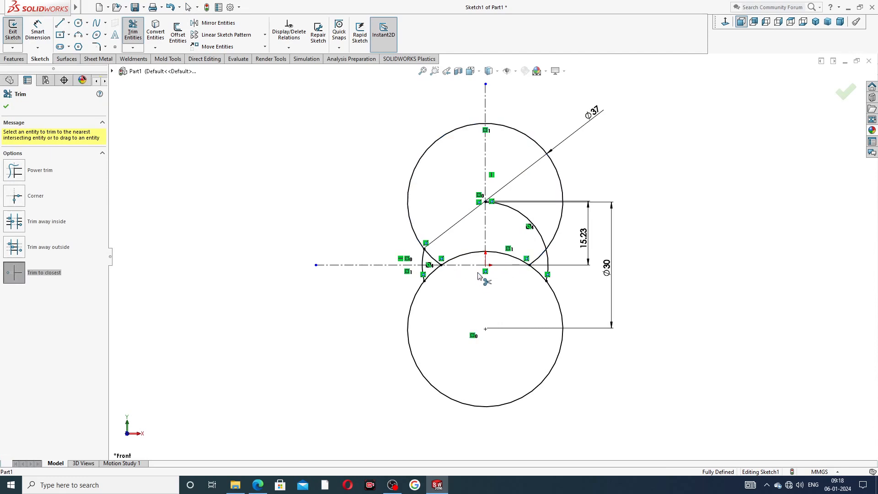
click(471, 257)
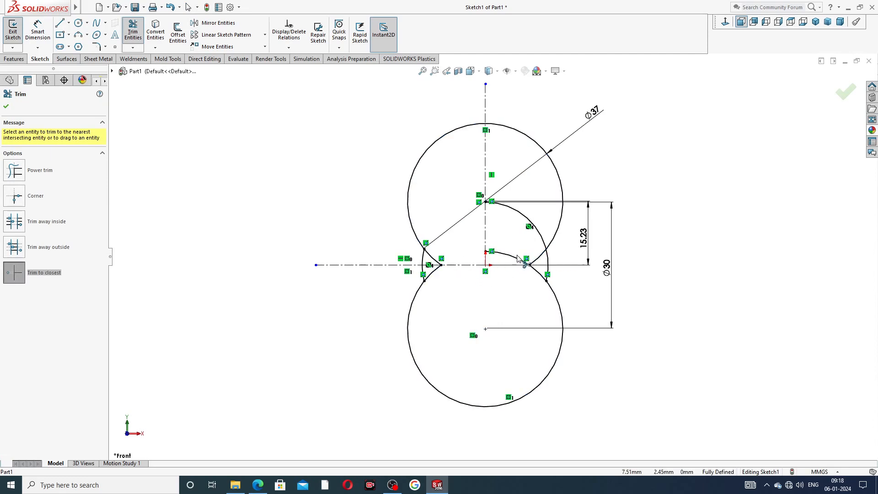
click(525, 259)
click(543, 241)
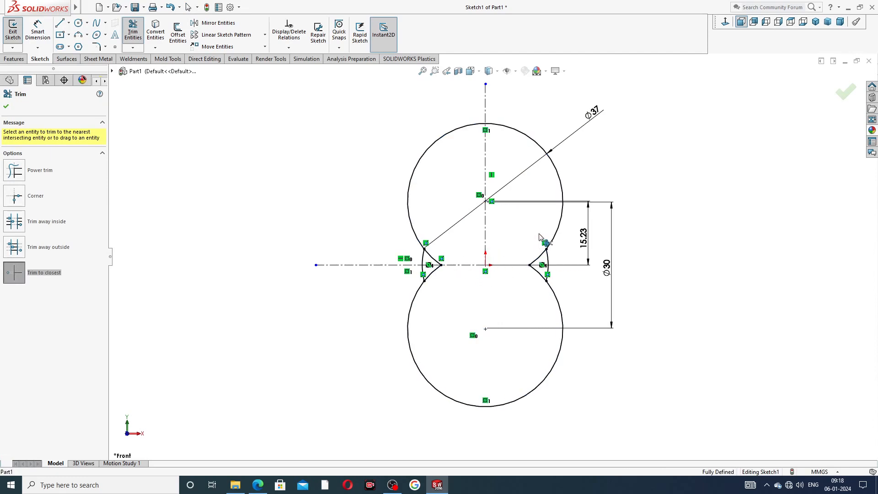
click(538, 259)
click(537, 271)
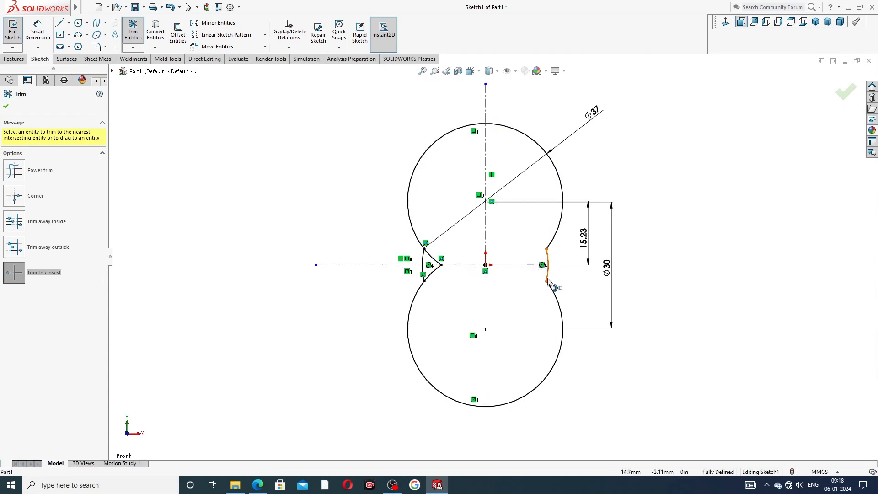
click(436, 273)
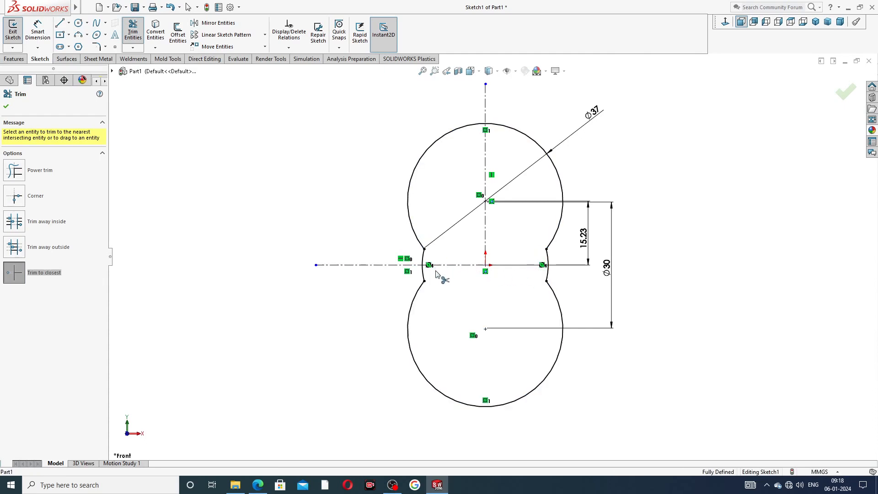
right_click(652, 131)
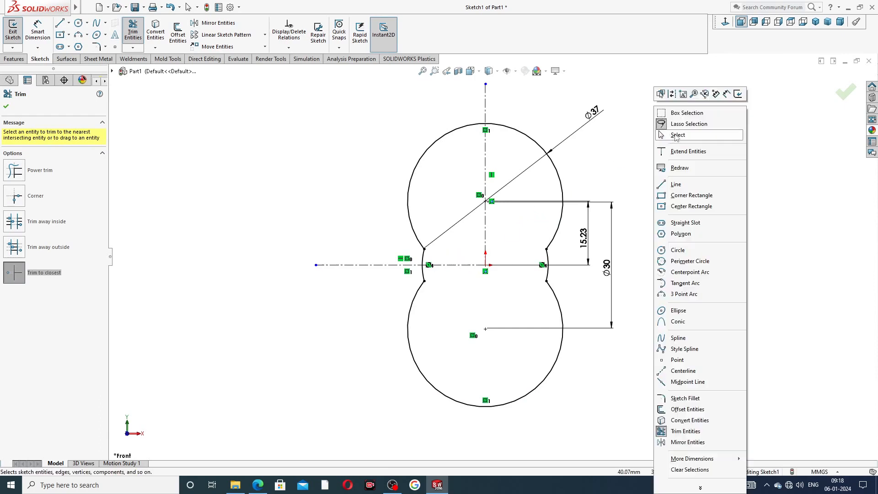
click(683, 136)
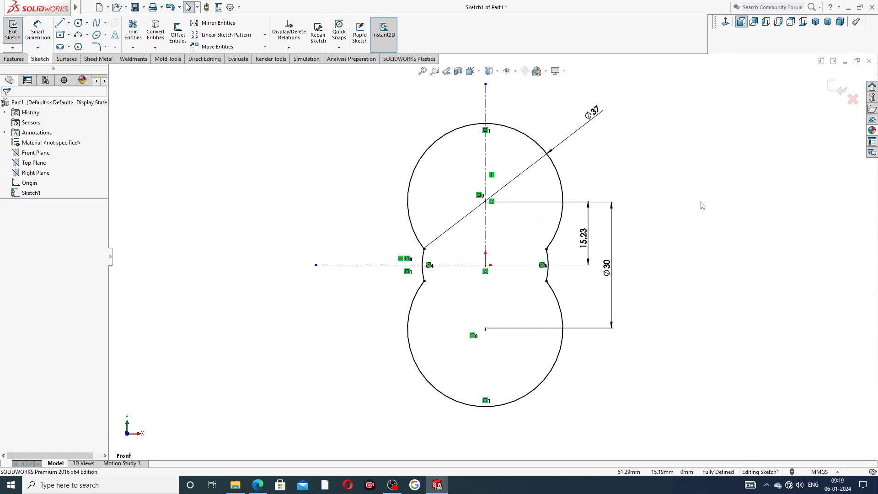
Step: Reposition the 37 mm, 15.23 mm and 30 mm dimensions closer to the figure-eight profile
drag(595, 113, 565, 117)
click(596, 185)
drag(588, 243, 578, 239)
drag(604, 272, 598, 269)
right_click(612, 138)
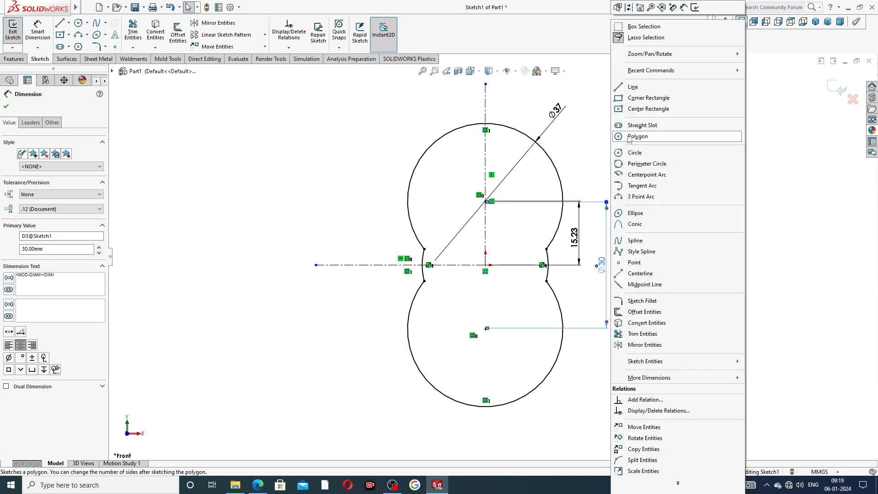
click(776, 153)
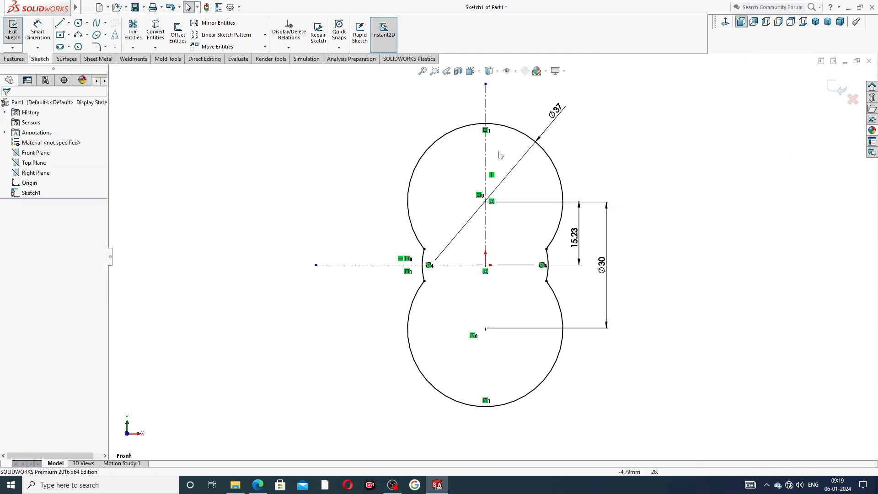
Step: Switch to the hydraulic body PDF in Edge and examine the front view's outer profile dimensions
scroll(517, 160, up, 2)
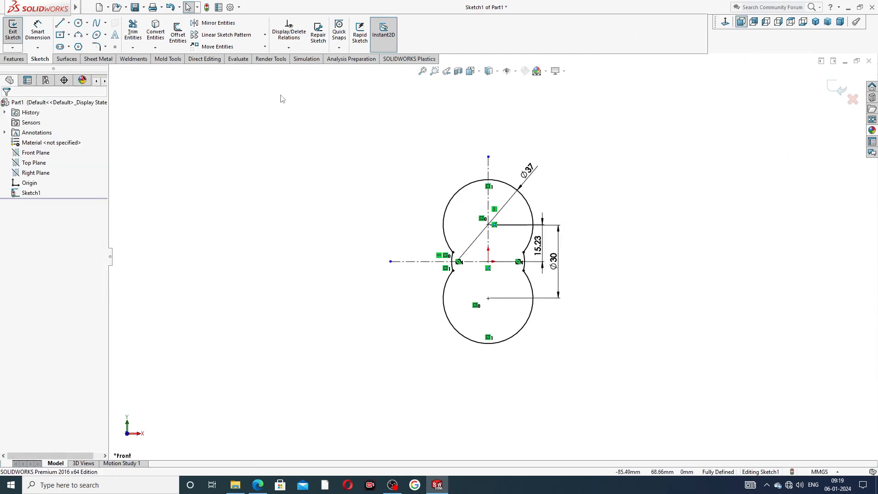
click(87, 35)
click(258, 486)
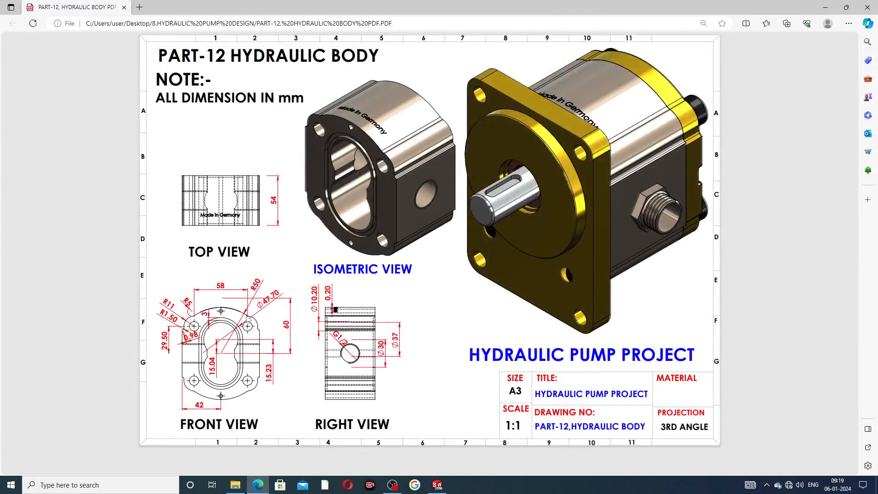
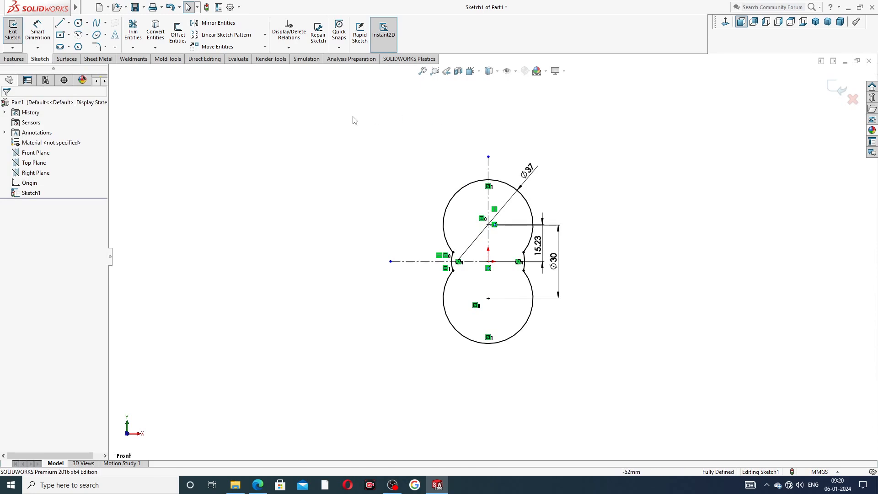
Step: Sketch a centerpoint arc of about 63 mm radius above the figure-eight profile, centred on the origin and spanning about 50 degrees
click(79, 34)
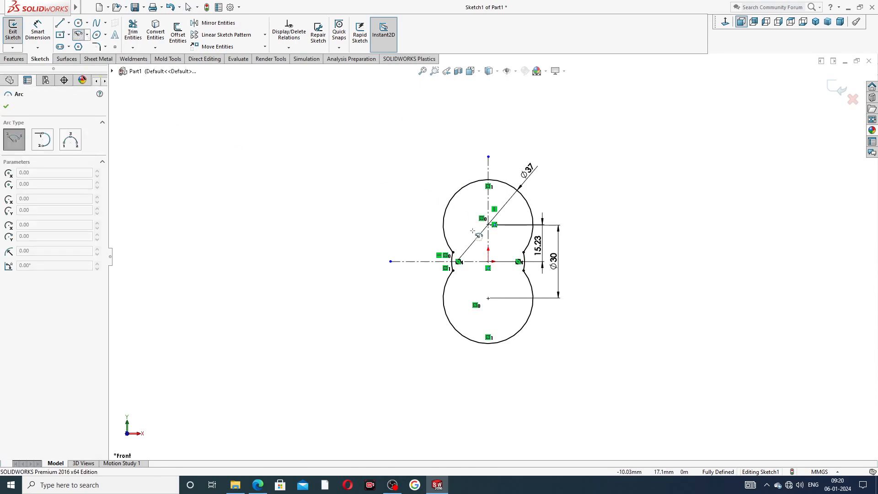
click(488, 261)
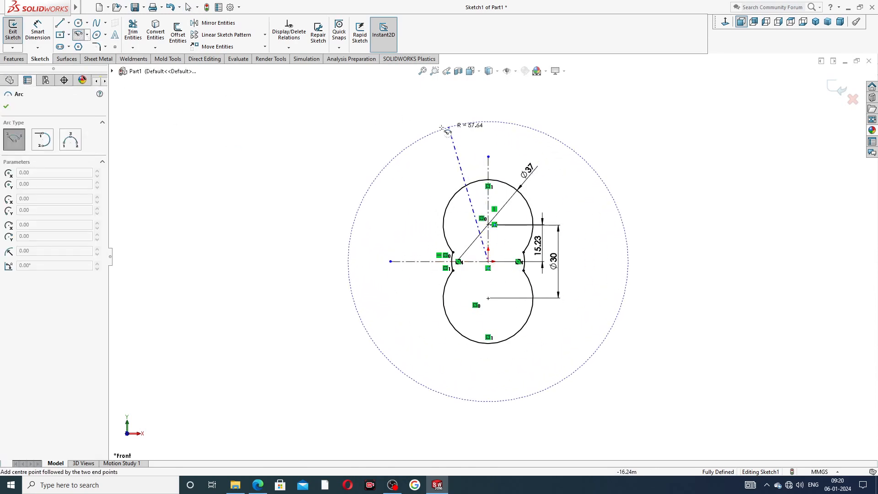
click(428, 121)
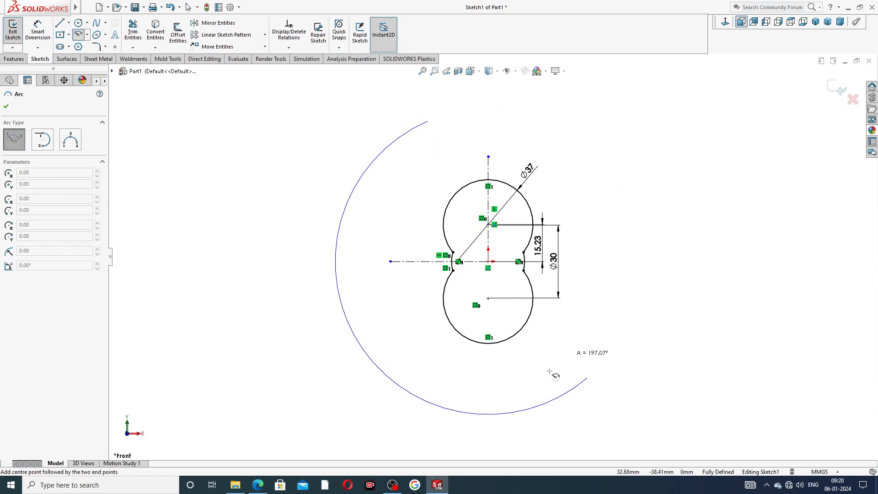
click(557, 124)
right_click(645, 118)
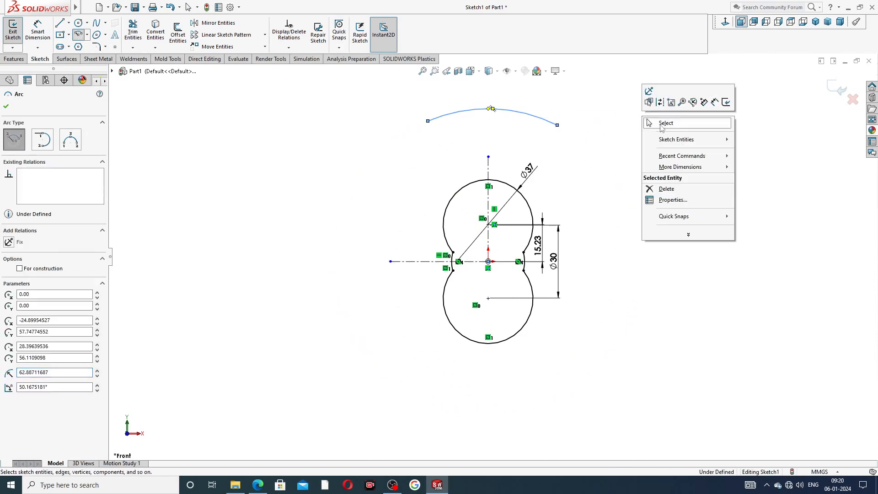
click(662, 124)
Step: Add a horizontal relation between the two endpoints of the upper arc
click(428, 122)
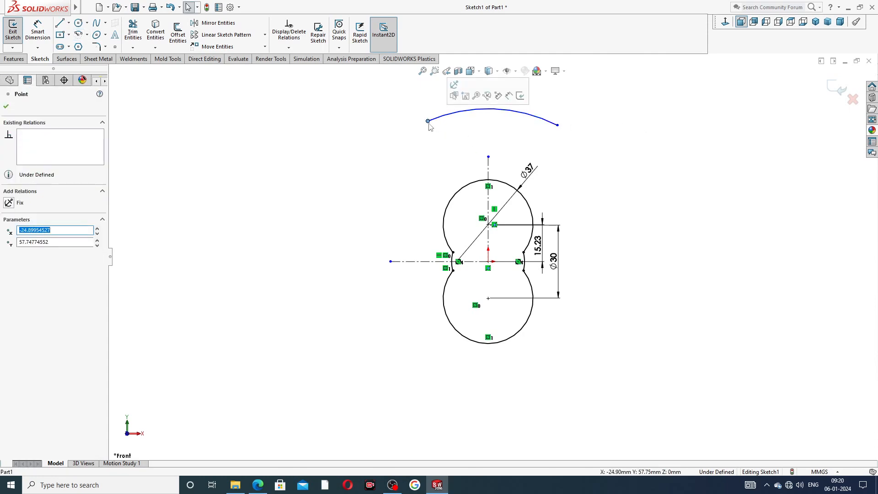
ctrl+click(558, 125)
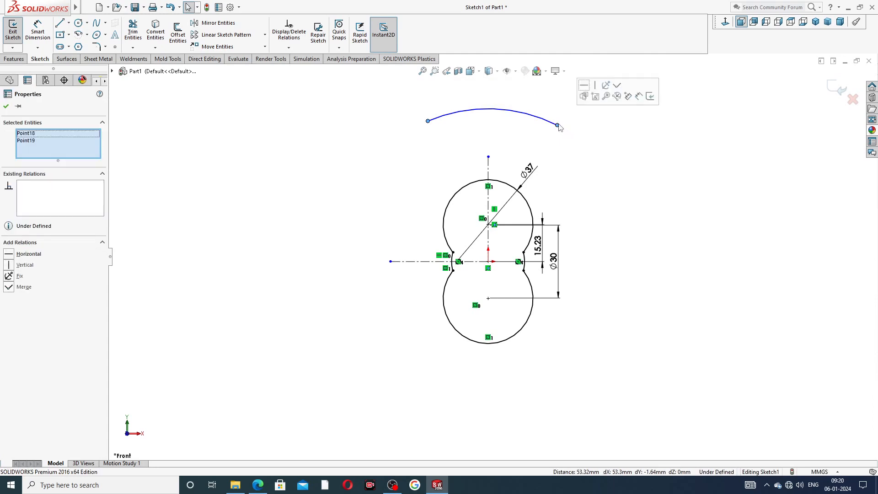
click(585, 87)
click(578, 141)
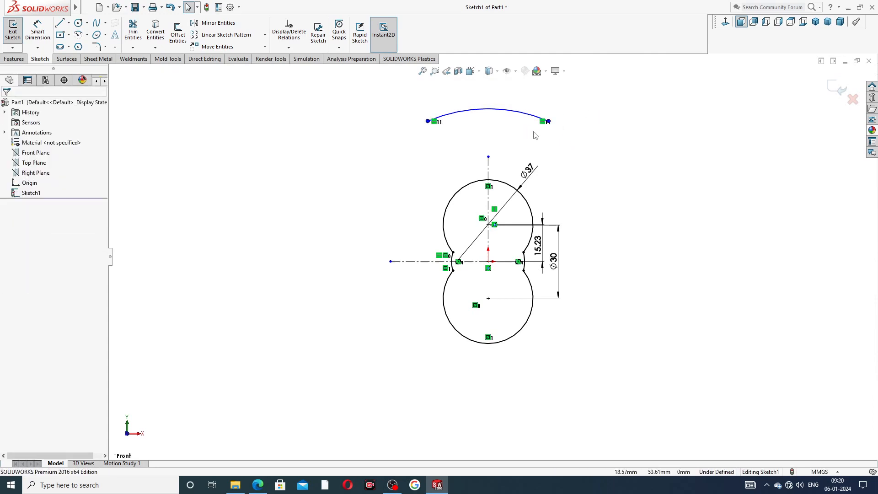
Step: Dimension the upper arc's radius to 50 mm
click(46, 36)
click(480, 110)
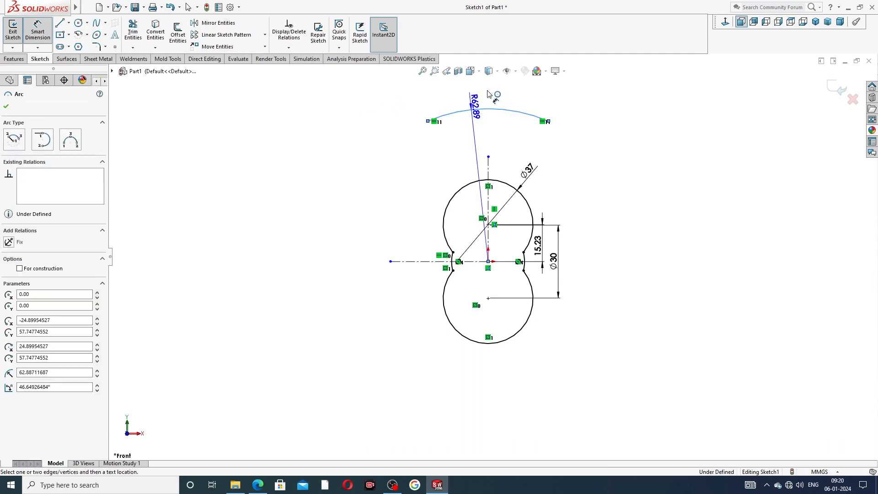
click(503, 94)
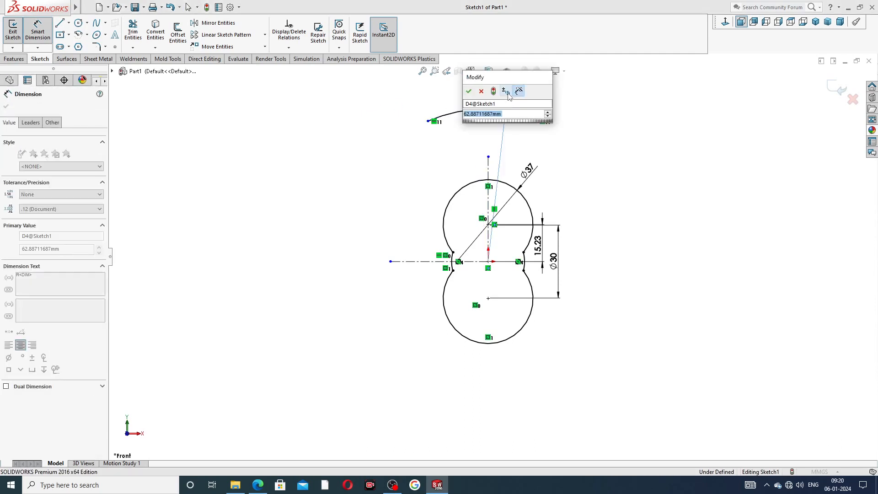
text(50)
key(Return)
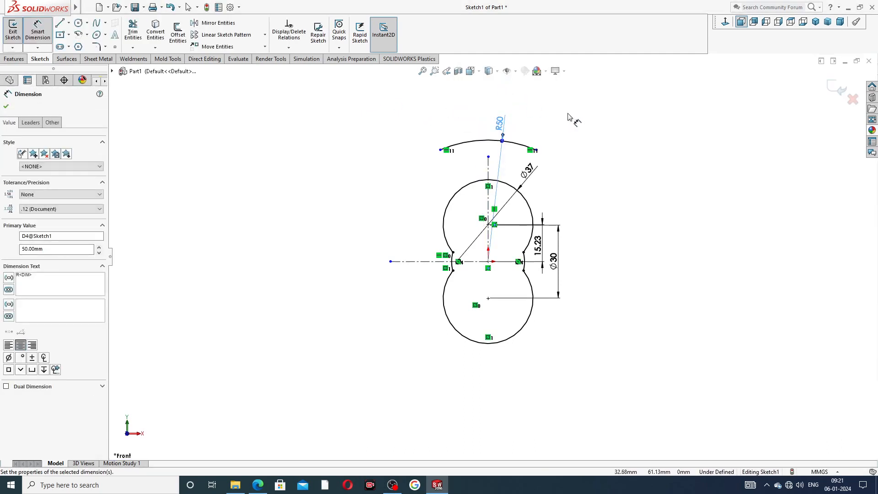
key(Escape)
right_click(562, 108)
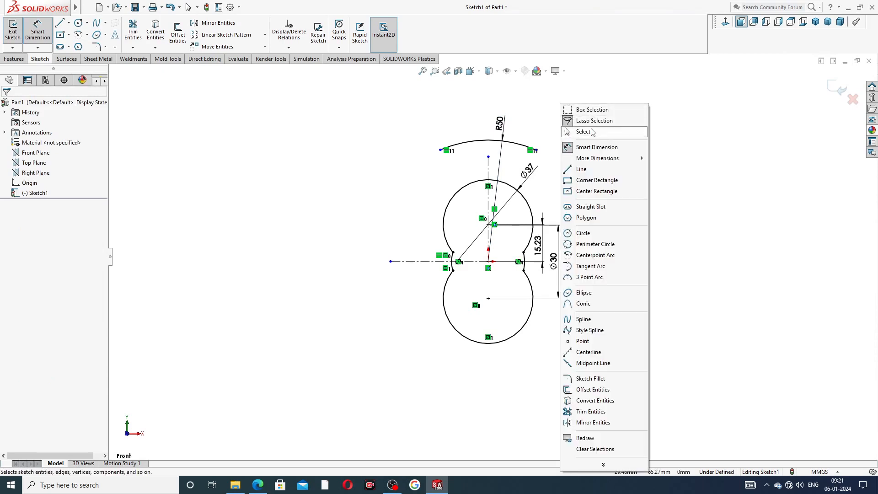
click(592, 132)
Step: Sketch a circle of about 3.6 mm radius below the left endpoint of the R50 arc
scroll(500, 151, down, 2)
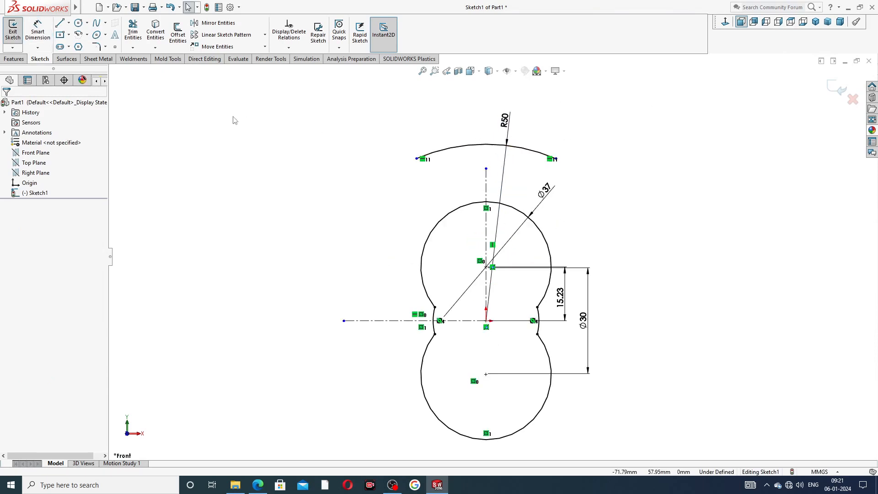
click(78, 22)
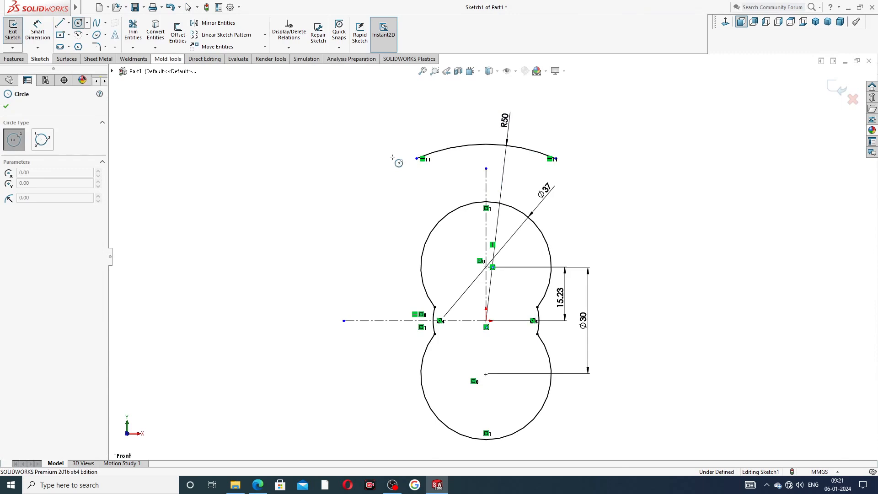
click(416, 191)
click(426, 184)
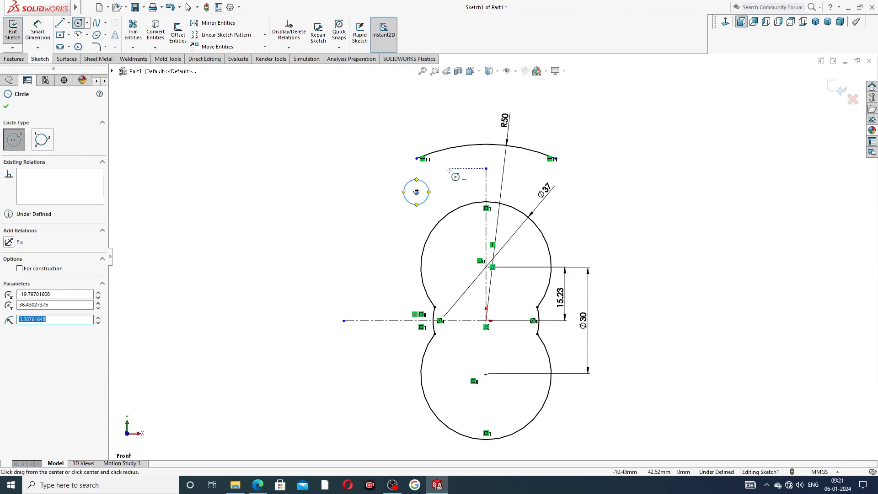
right_click(449, 170)
click(472, 178)
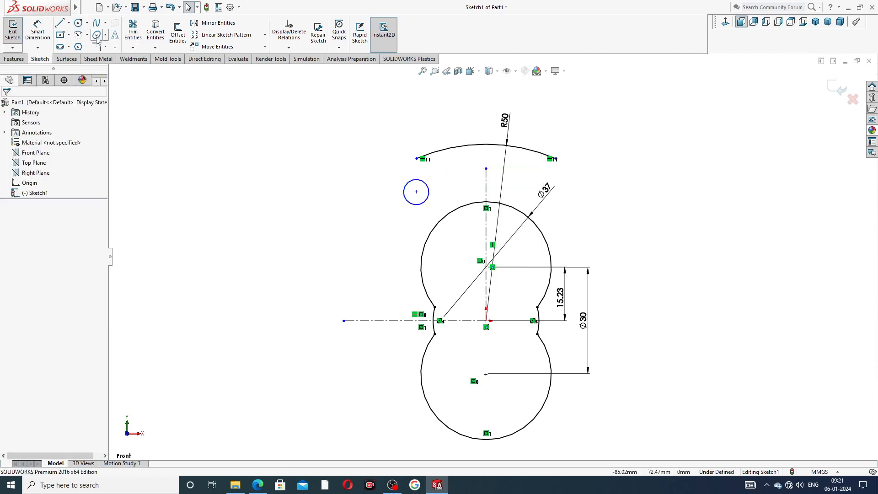
Step: Sketch a second circle of about 2 mm radius directly below the right endpoint of the R50 arc
click(87, 23)
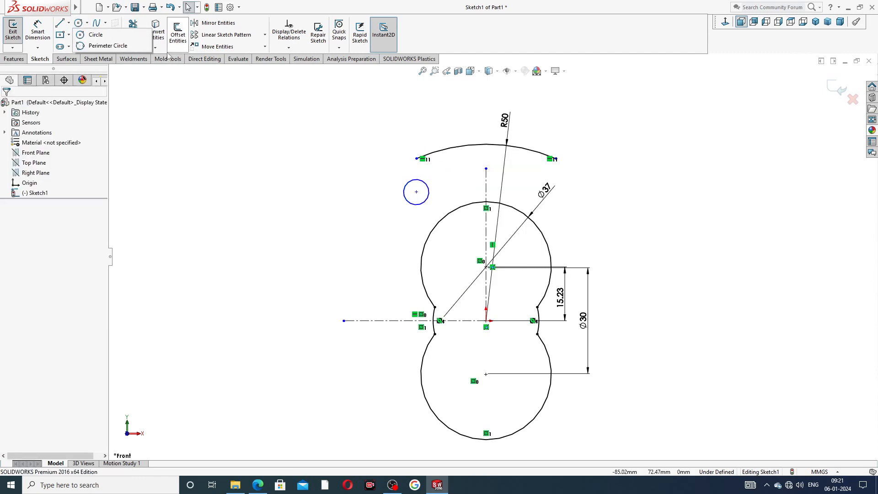
click(96, 35)
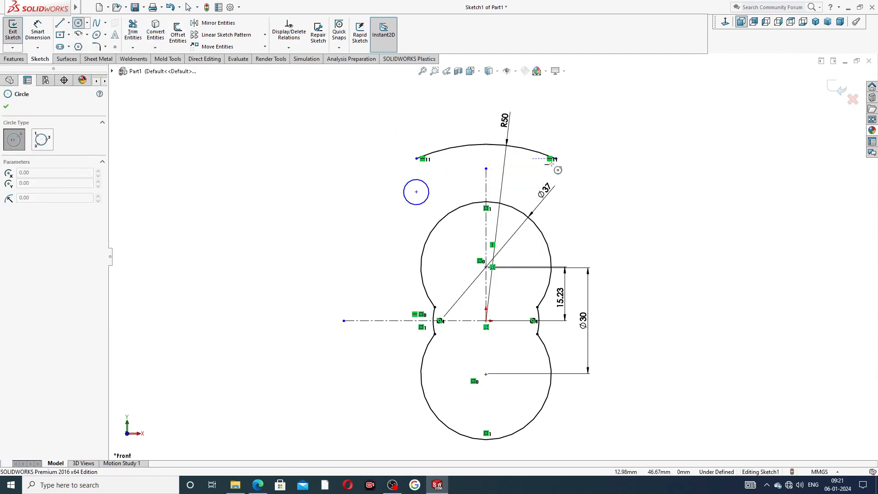
scroll(567, 164, down, 3)
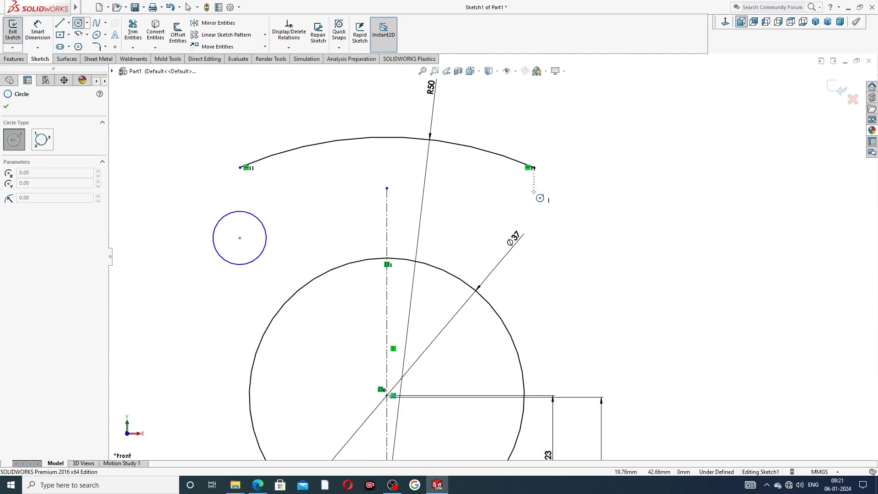
click(534, 197)
click(545, 187)
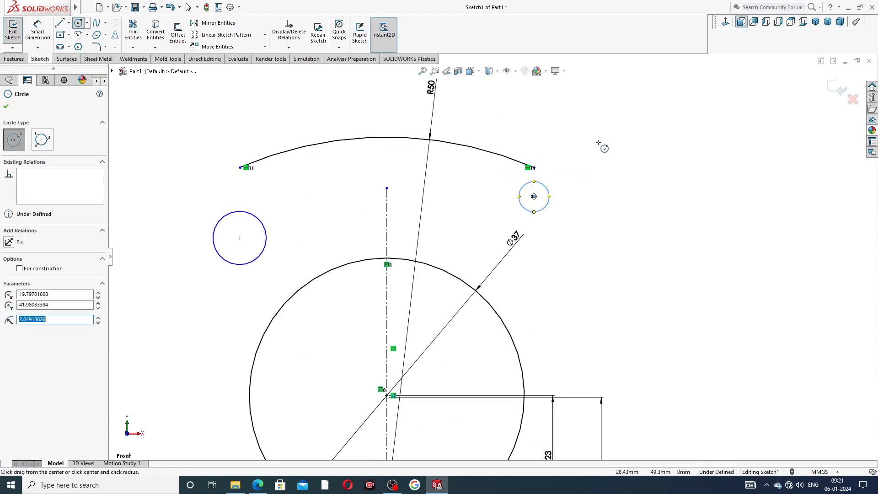
right_click(602, 143)
click(615, 154)
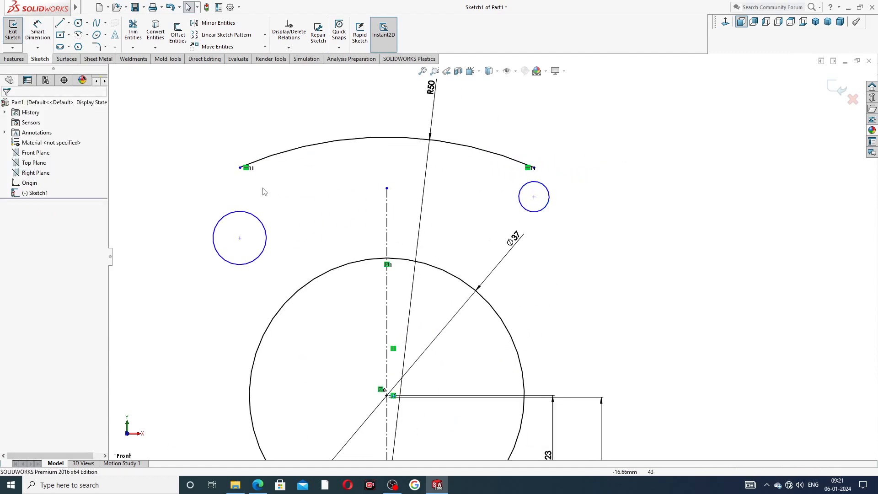
Step: Make the two small circles equal in size and add a horizontal relation between their centres
click(257, 219)
ctrl+click(550, 205)
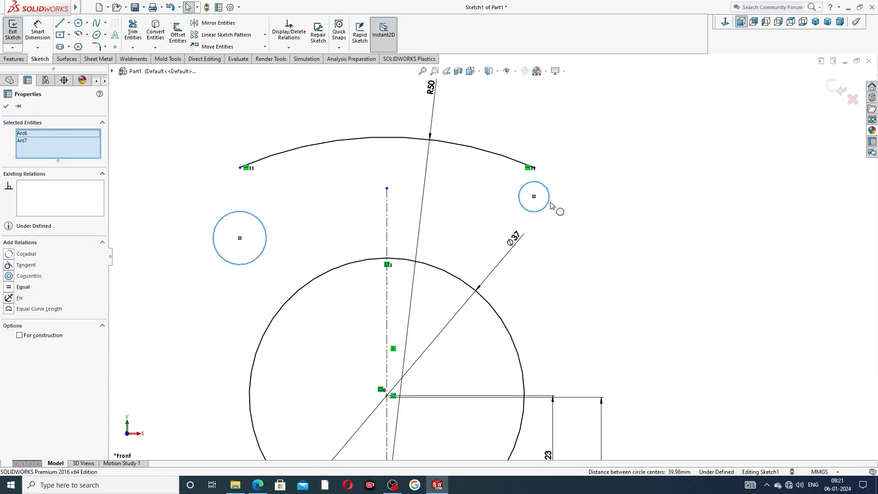
click(597, 174)
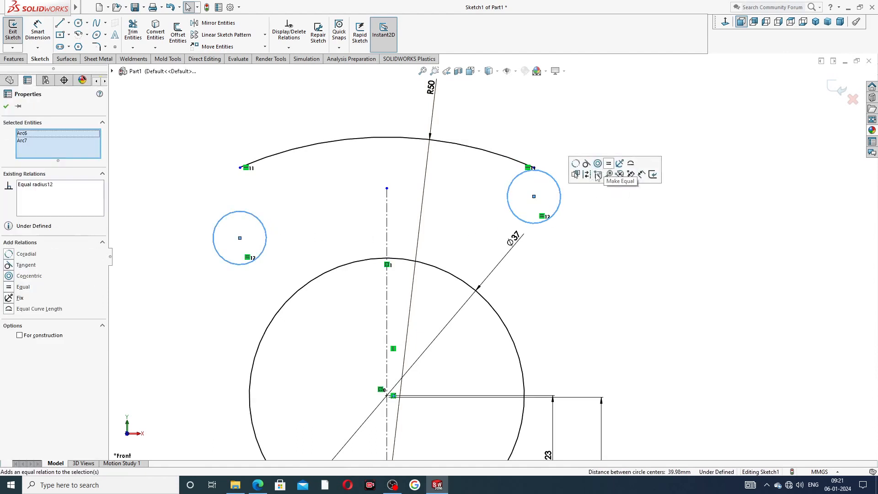
click(460, 196)
click(240, 239)
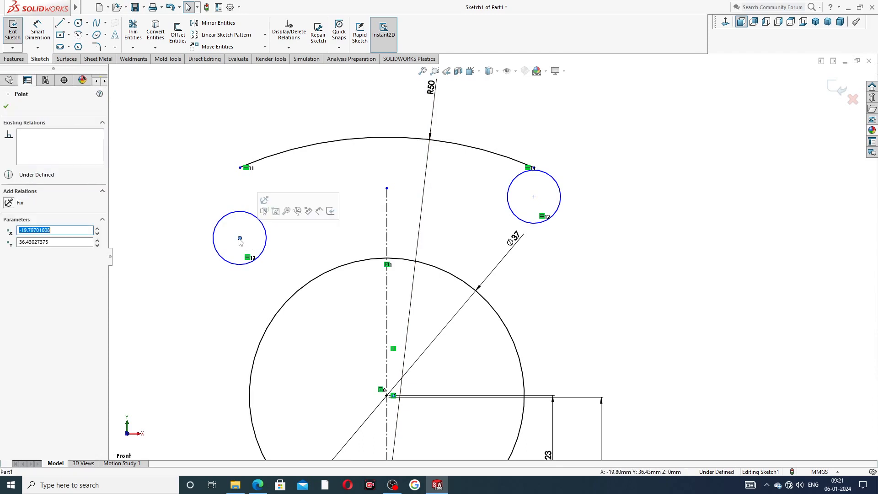
ctrl+click(533, 198)
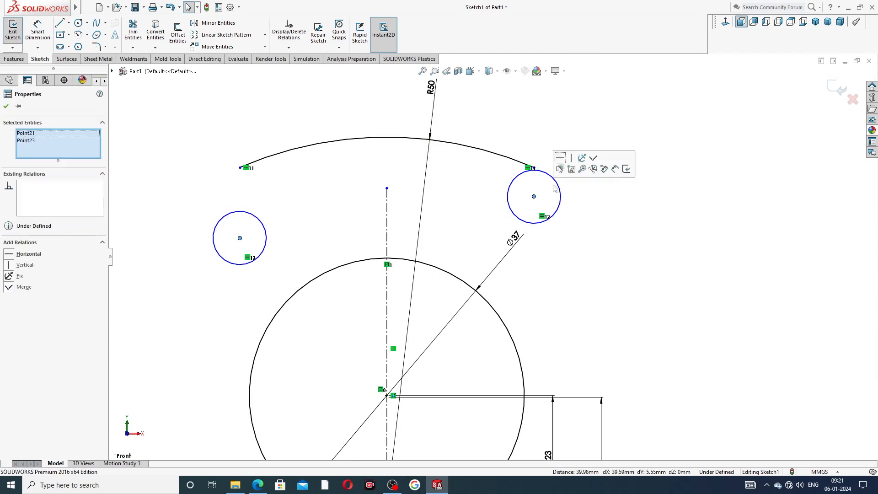
click(560, 157)
click(562, 125)
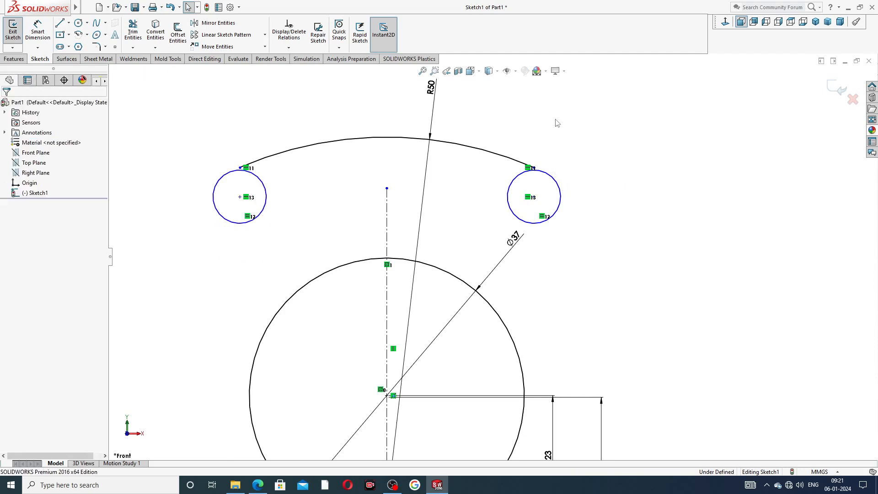
Step: Dimension the left small circle's diameter to 10.2 mm
click(38, 32)
click(221, 179)
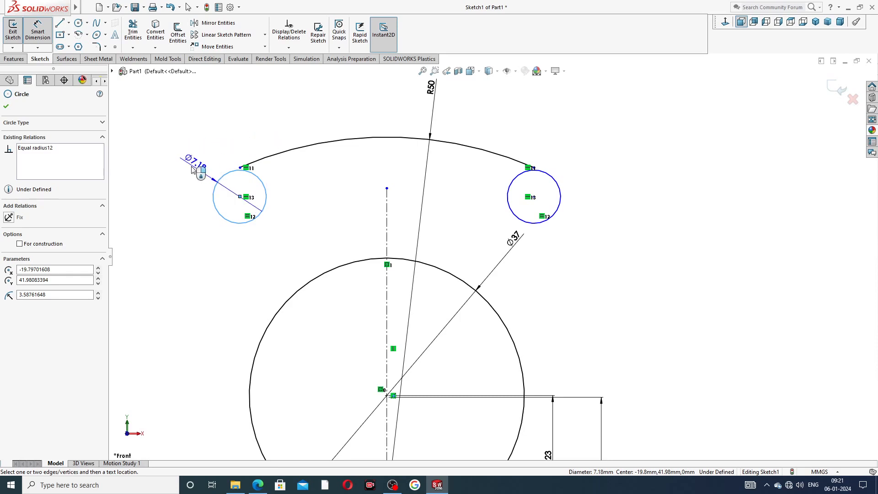
click(188, 157)
text(1)
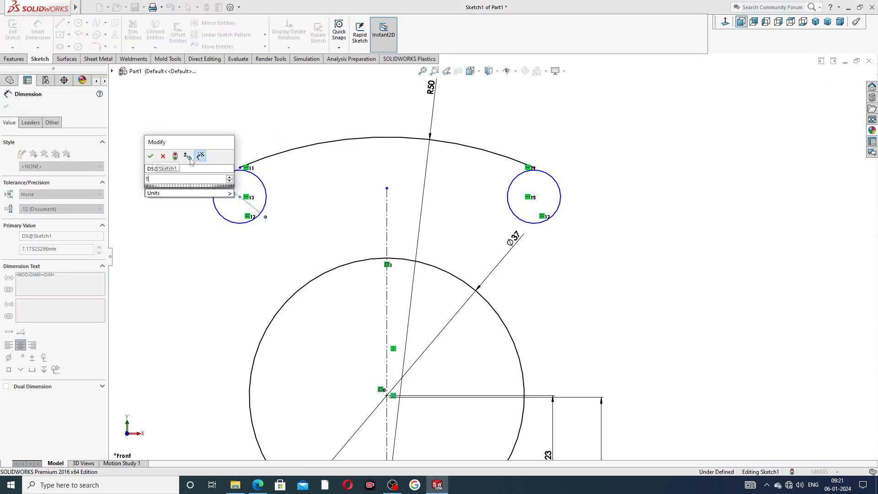
text(0.5)
key(Return)
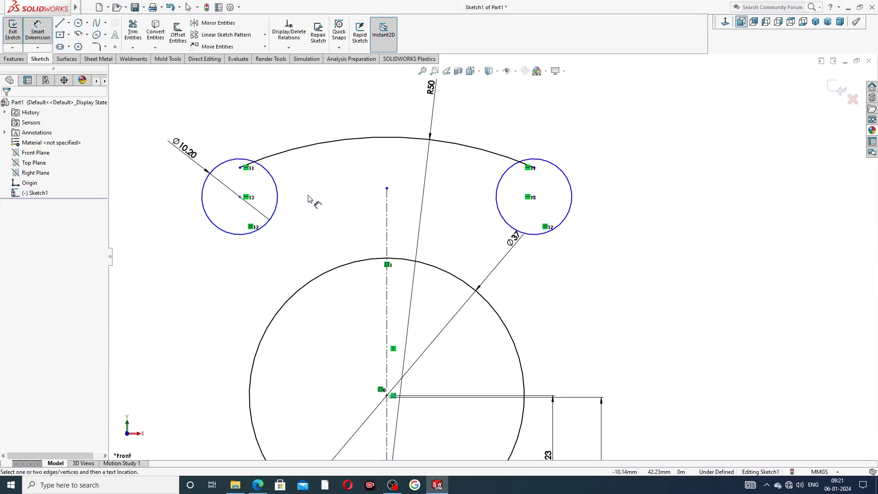
Step: Dimension the left small circle's centre 29.5 mm above the horizontal centerline
key(z)
click(346, 224)
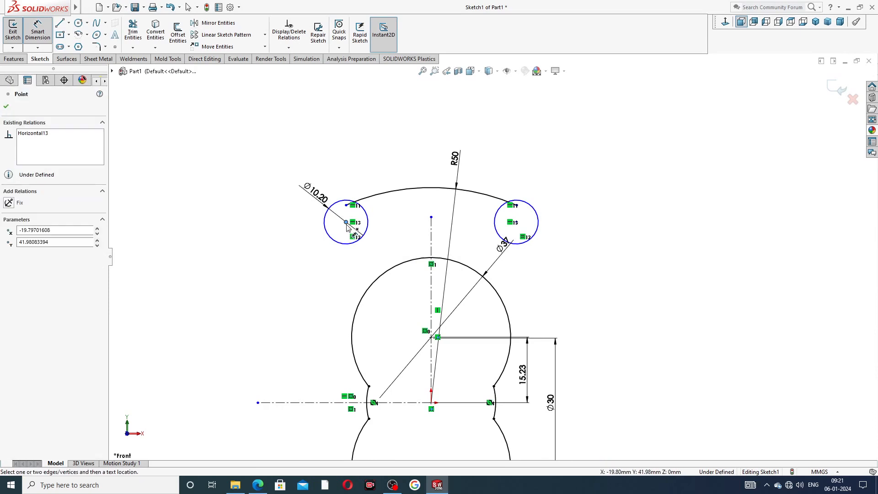
click(321, 403)
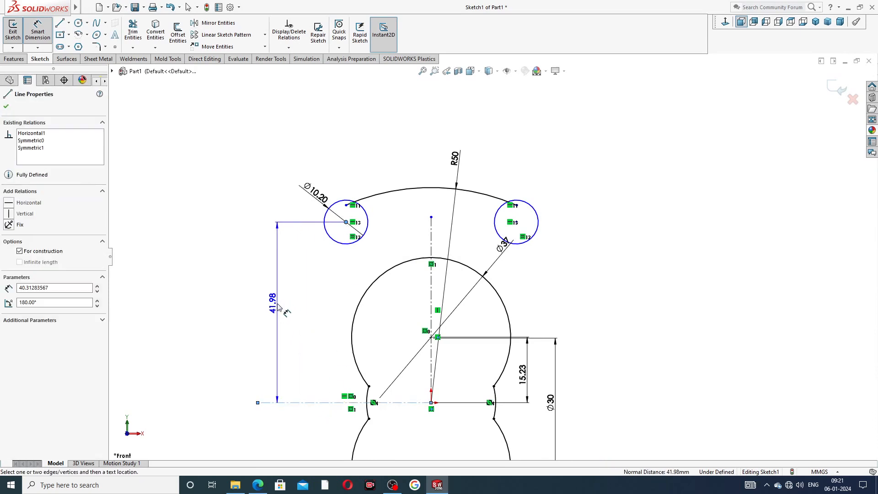
click(277, 304)
text(29)
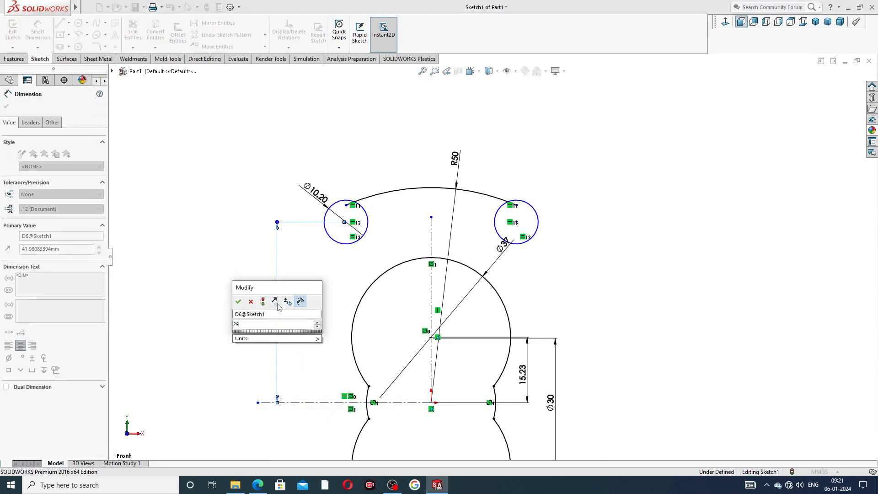
text(.5)
key(Return)
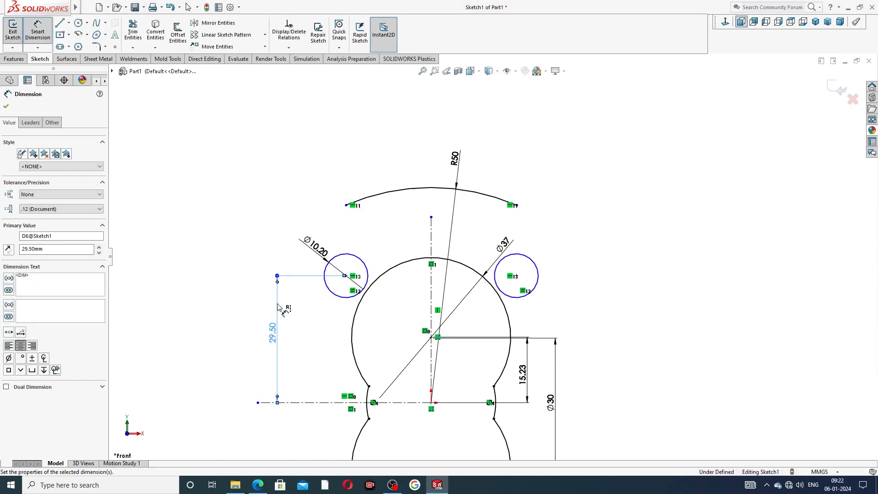
Step: Dimension the horizontal distance between the two small circles' centres to 58 mm
click(346, 276)
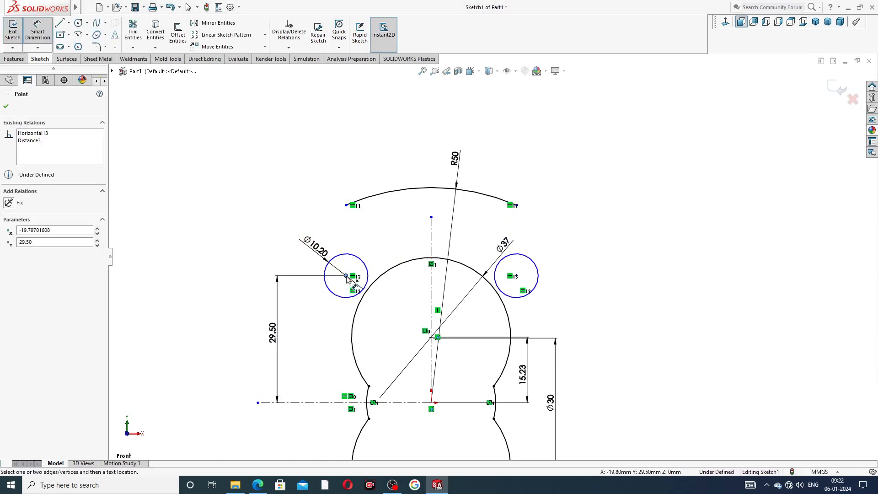
click(516, 275)
click(443, 183)
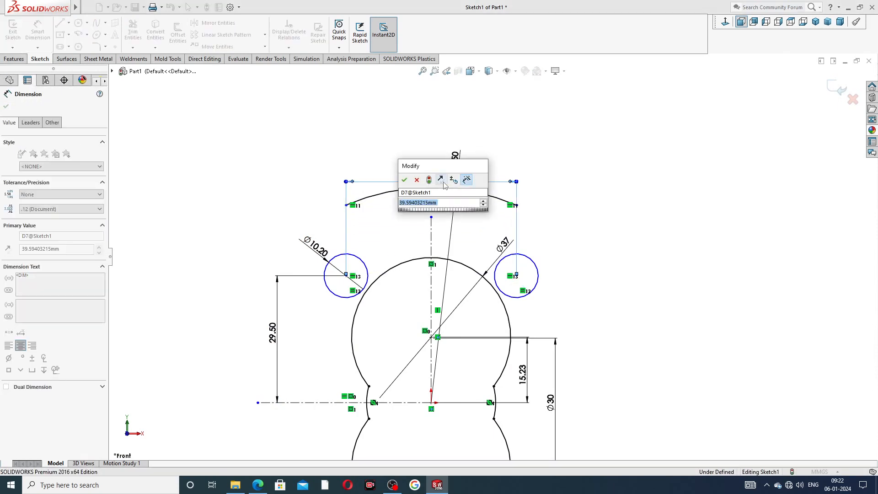
text(58)
key(Return)
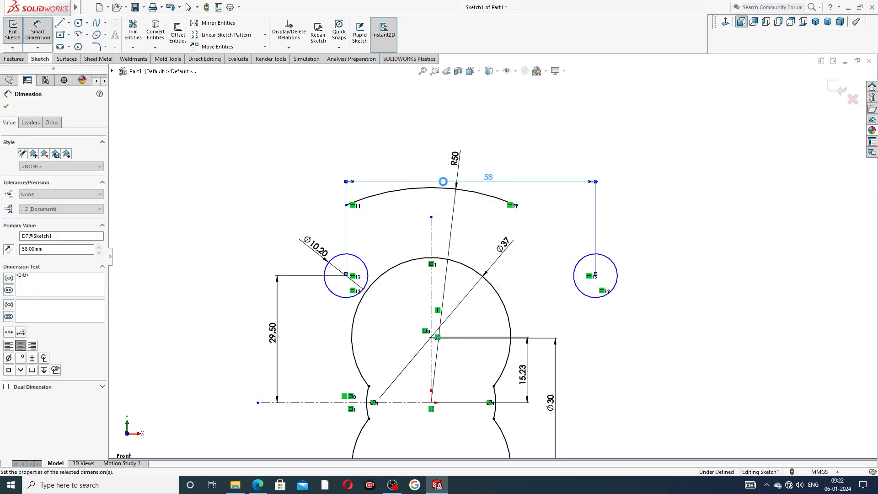
click(534, 164)
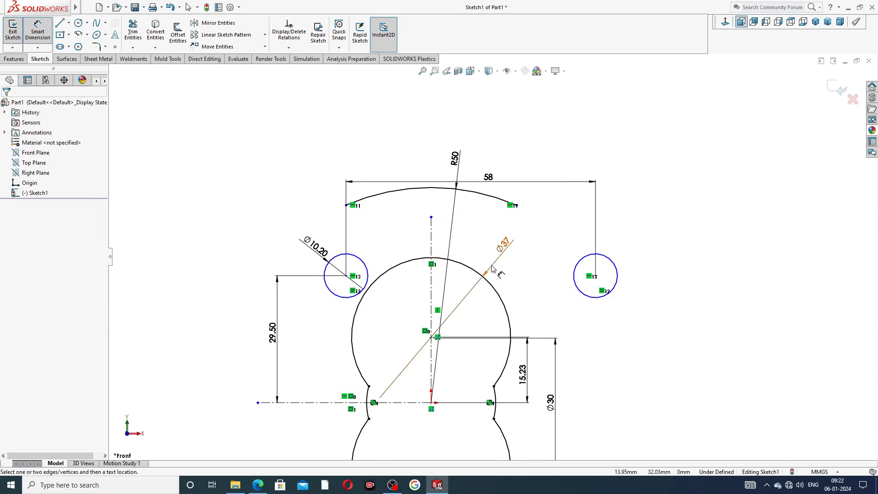
Step: Dimension the left small circle's centre 29 mm from the vertical centerline
scroll(493, 257, up, 3)
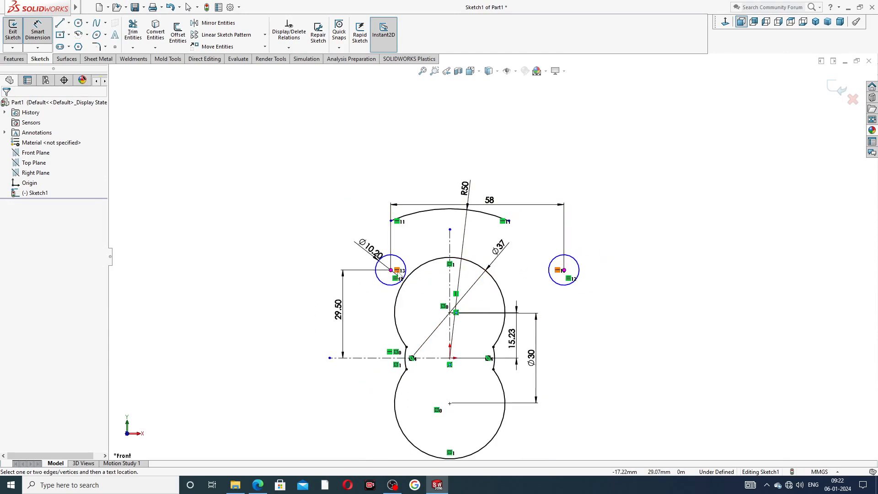
click(391, 270)
click(449, 273)
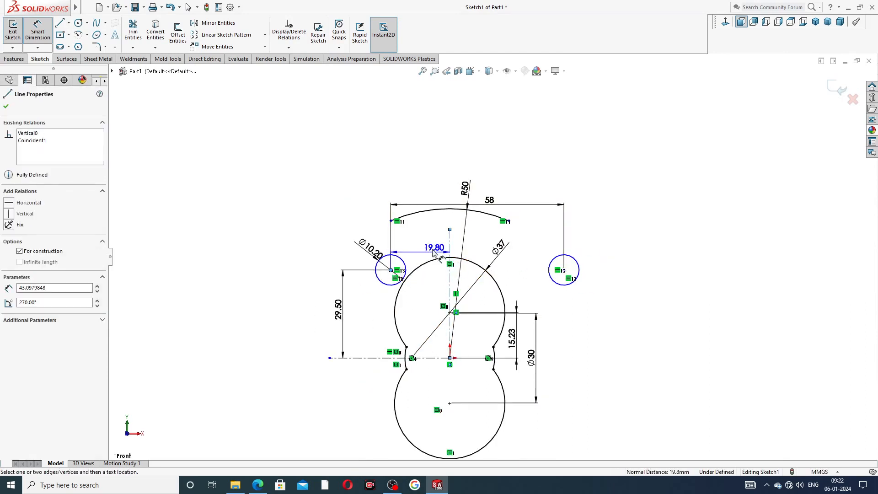
click(430, 244)
text(29)
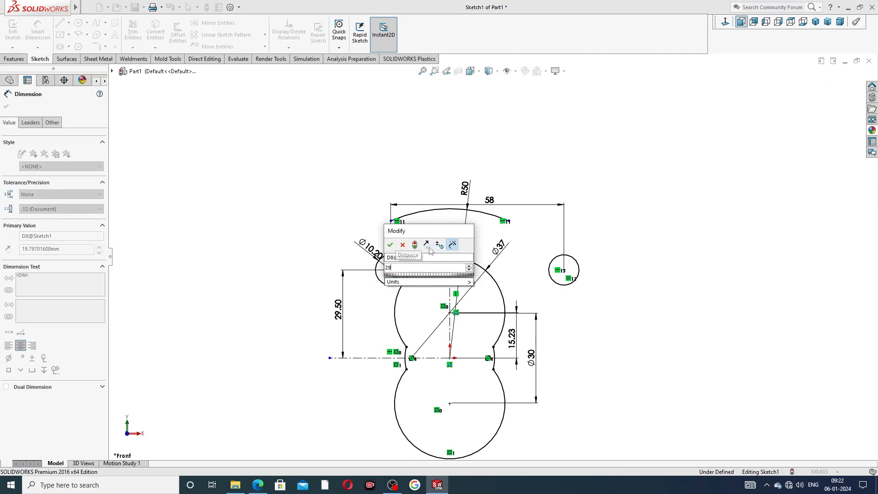
key(Return)
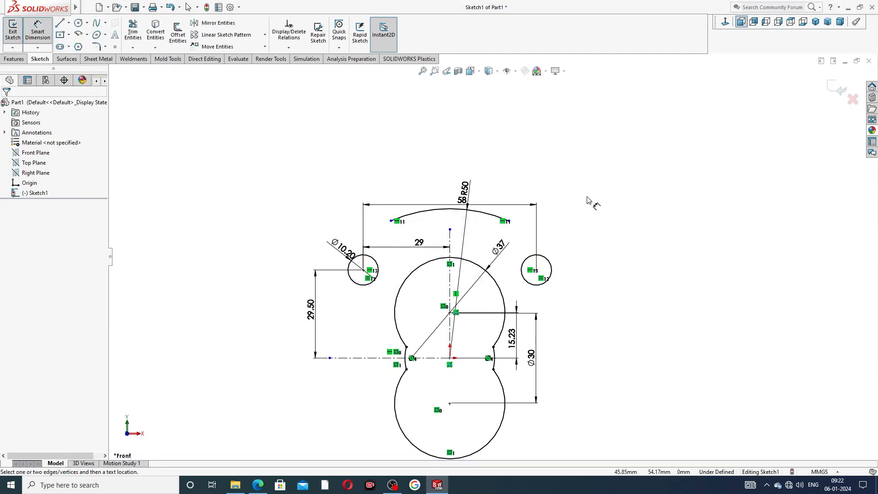
right_click(528, 165)
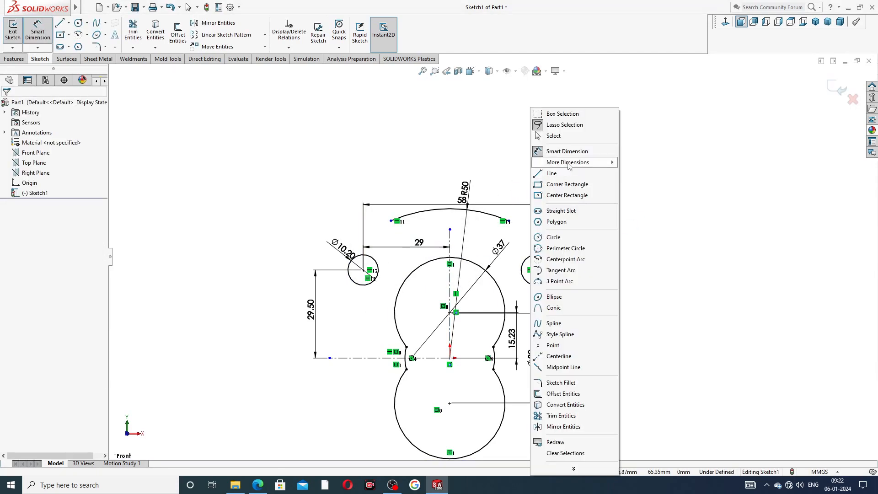
click(561, 137)
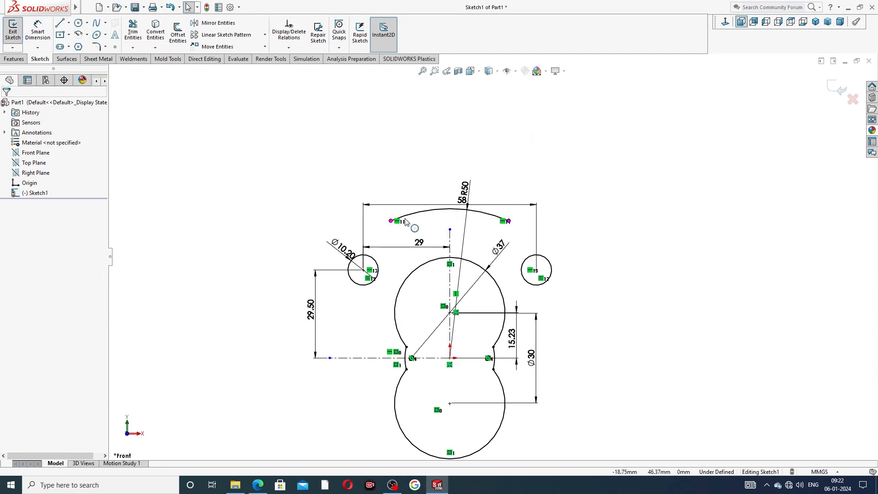
Step: Stretch the R50 arc symmetrically outward so its endpoints sit above the two small circles' centres
click(427, 212)
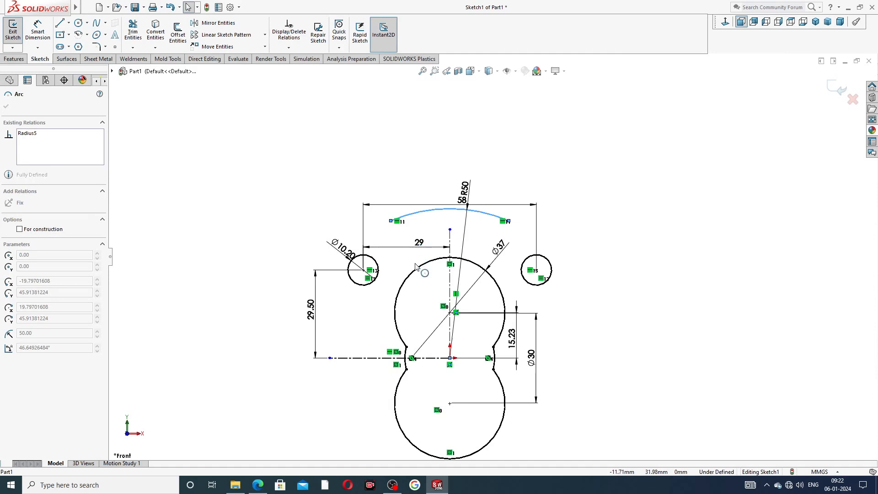
click(416, 176)
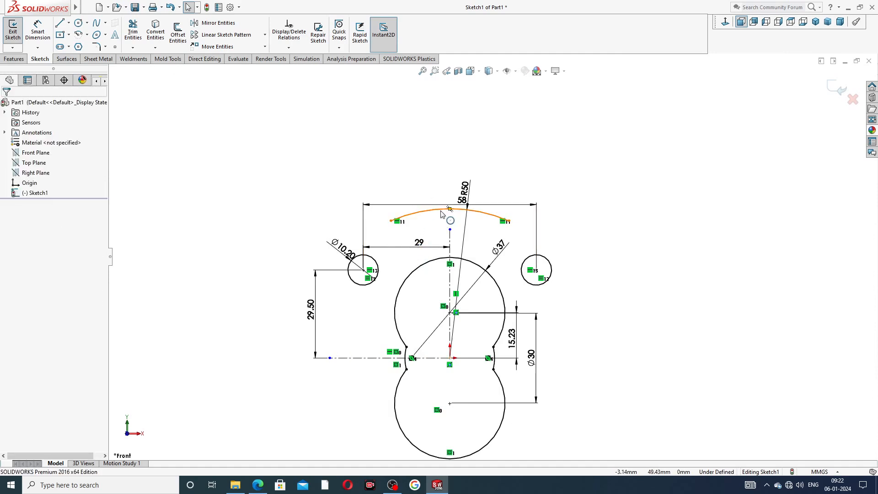
click(441, 211)
click(402, 228)
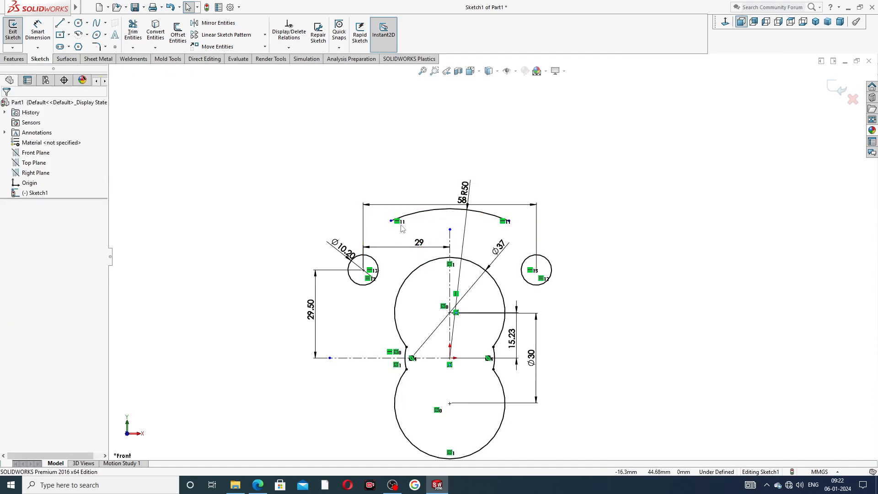
drag(392, 225, 374, 255)
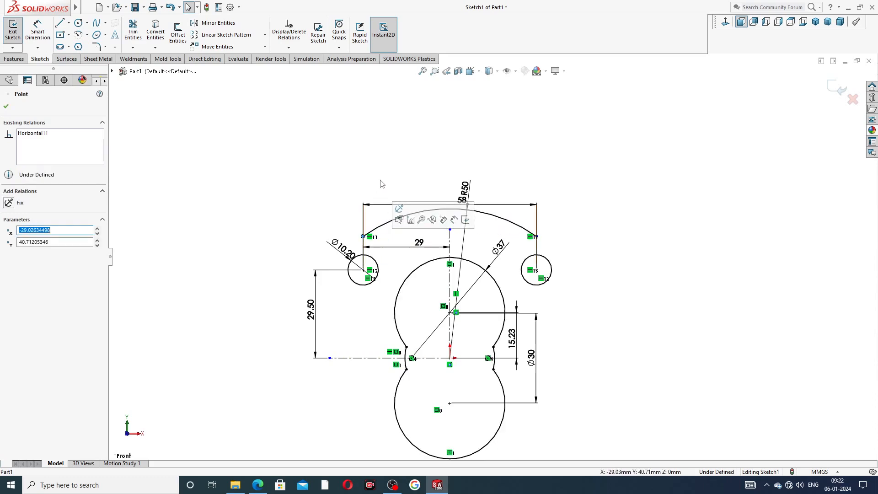
click(398, 180)
Step: Replace the left small circle's diameter dimension with a vertical 10.2 mm diameter dimension placed outside the circle
scroll(328, 277, down, 2)
scroll(328, 276, down, 1)
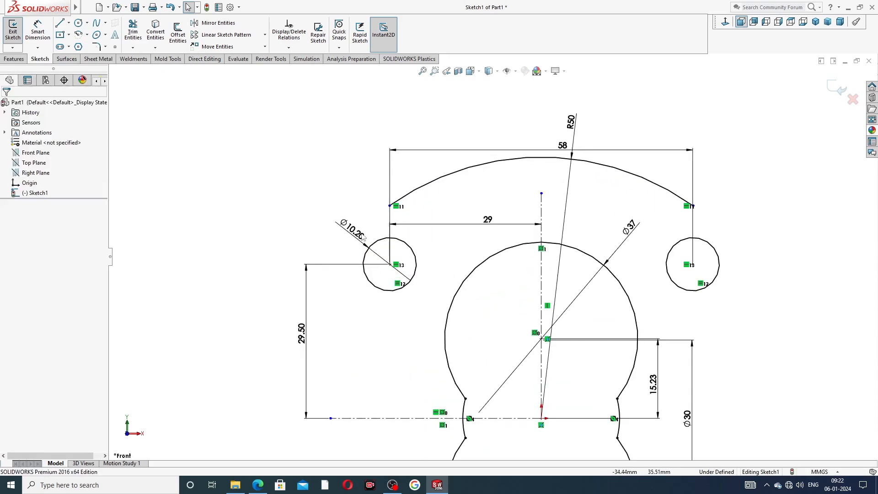
click(378, 258)
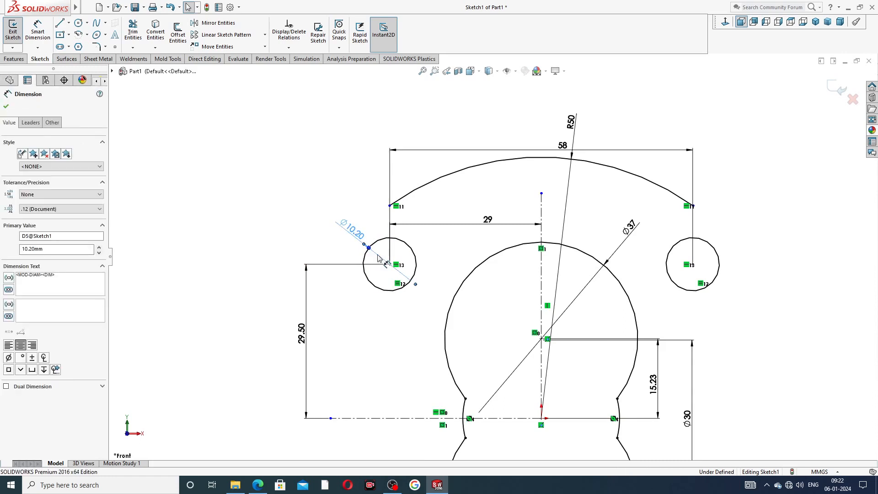
key(Delete)
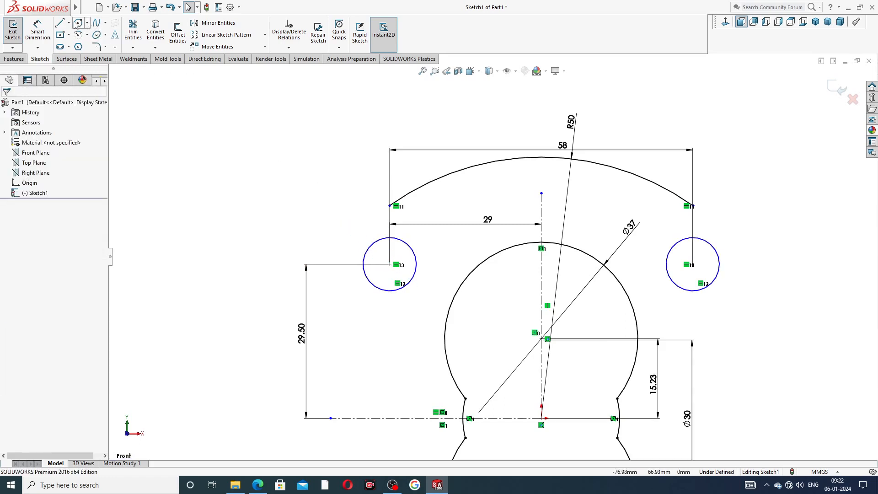
click(37, 31)
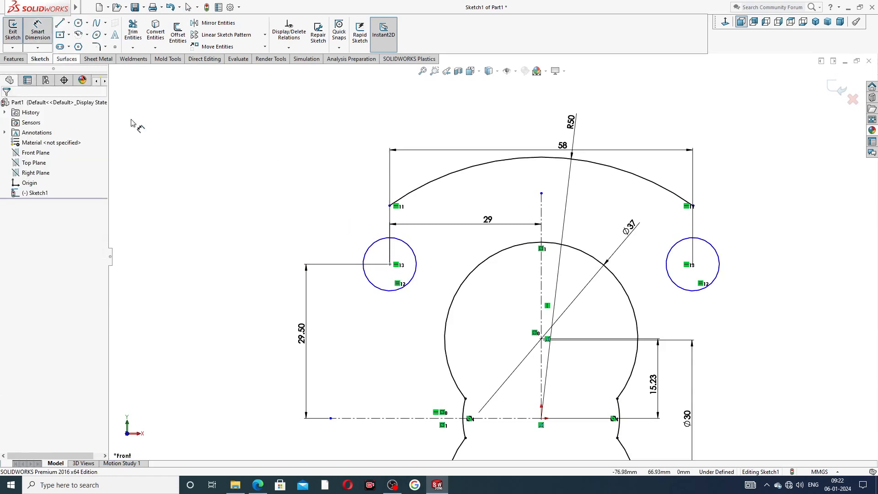
click(371, 251)
click(327, 255)
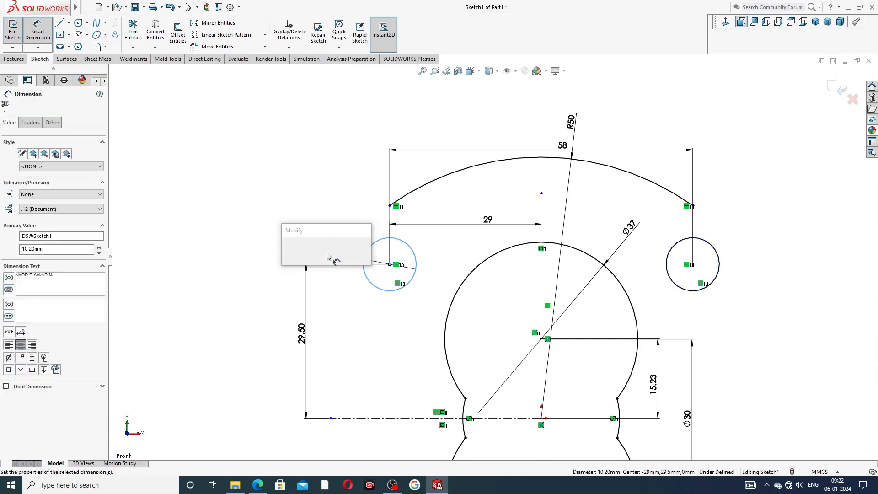
click(288, 250)
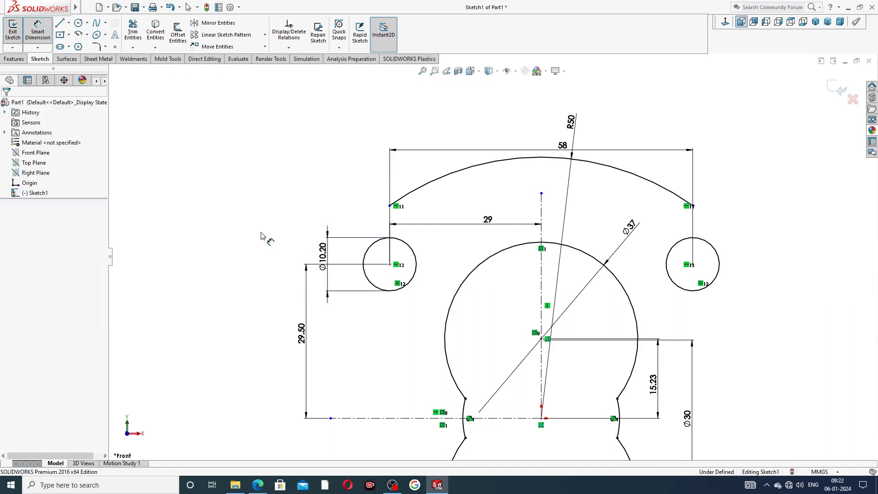
Step: Reposition the 29.5 mm, R50 and 58 mm dimensions farther from the sketch geometry
drag(299, 302, 289, 336)
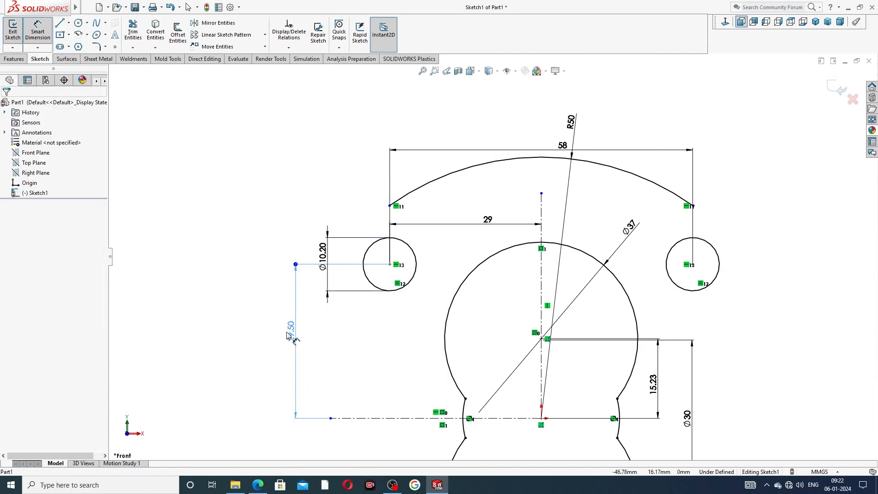
click(219, 261)
right_click(228, 155)
click(252, 137)
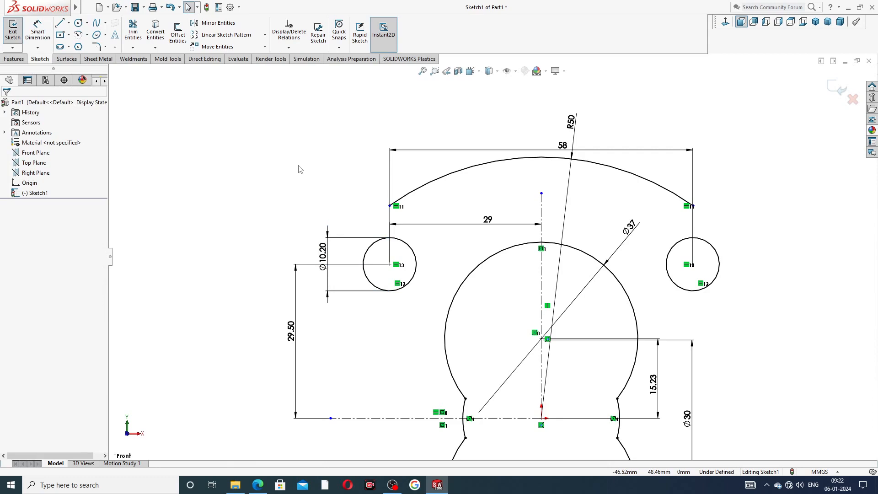
drag(572, 123, 606, 99)
drag(564, 143, 551, 134)
click(729, 151)
key(f)
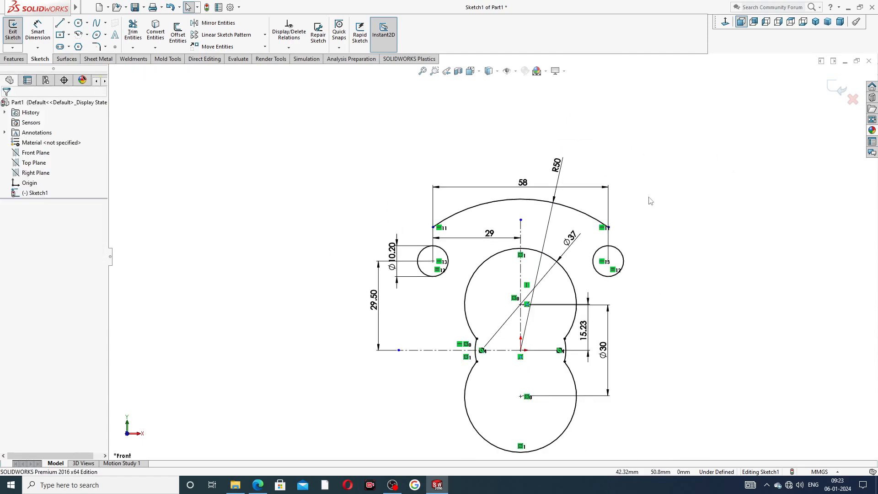
Step: Sketch a 3 Point Arc of about 15.6 mm radius from the R50 arc's left endpoint around the left small circle's outer side
click(87, 35)
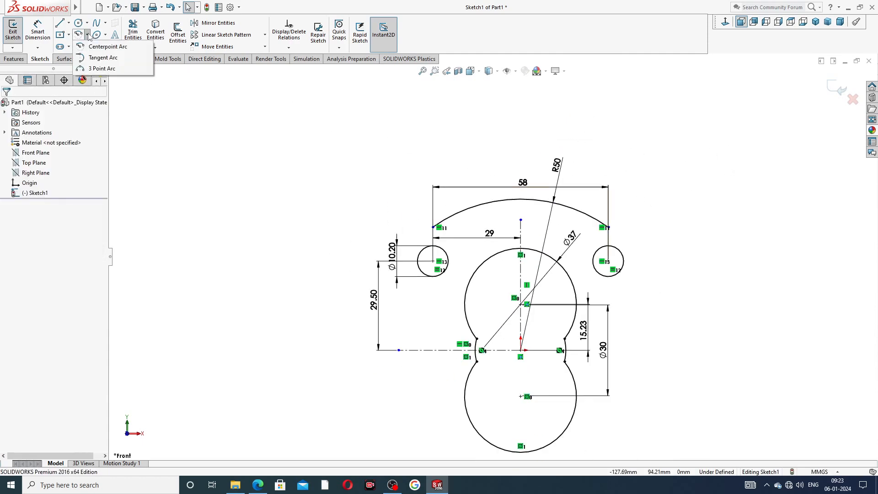
click(99, 70)
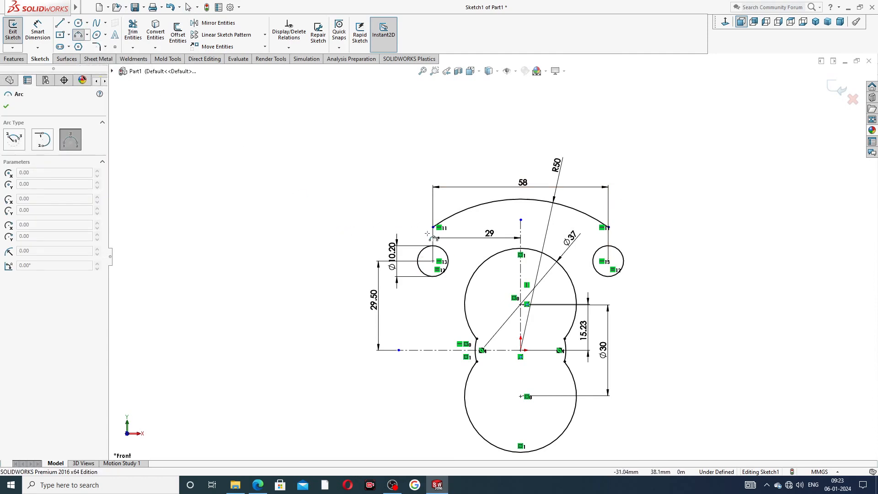
scroll(432, 239, down, 3)
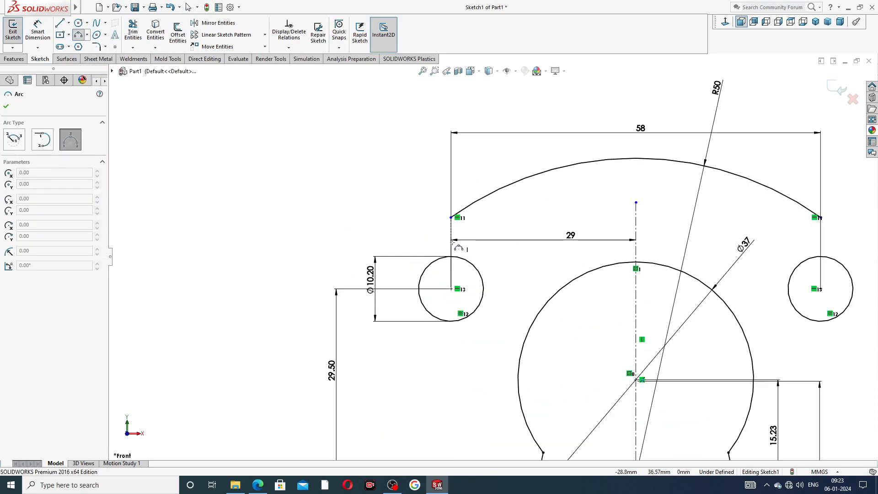
click(451, 218)
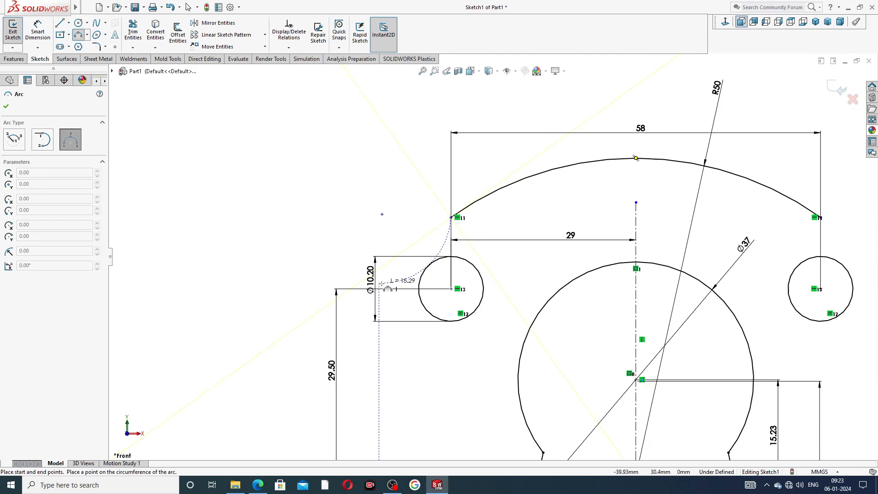
click(382, 288)
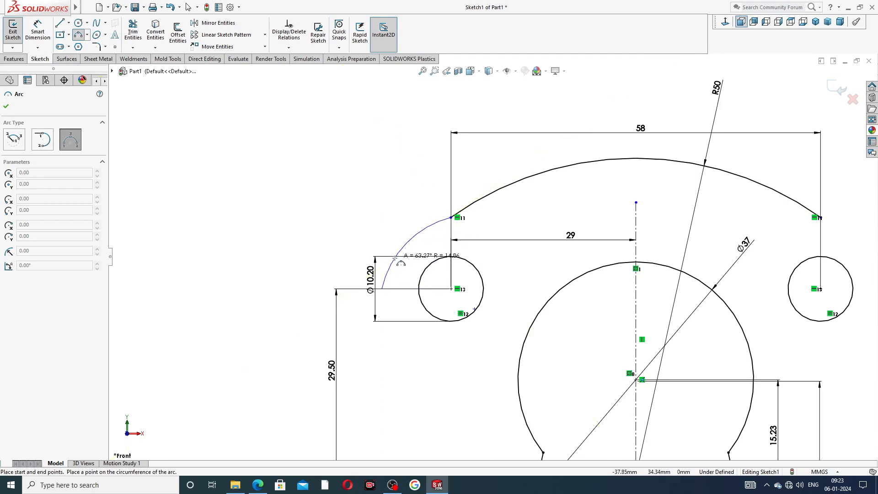
click(393, 238)
right_click(394, 219)
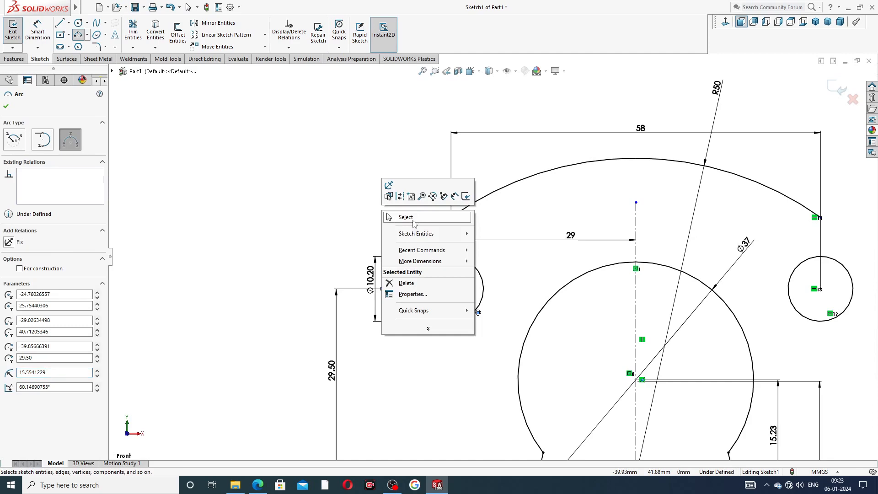
click(414, 223)
Step: Merge the new arc's centre point with the left small circle's centre
click(478, 314)
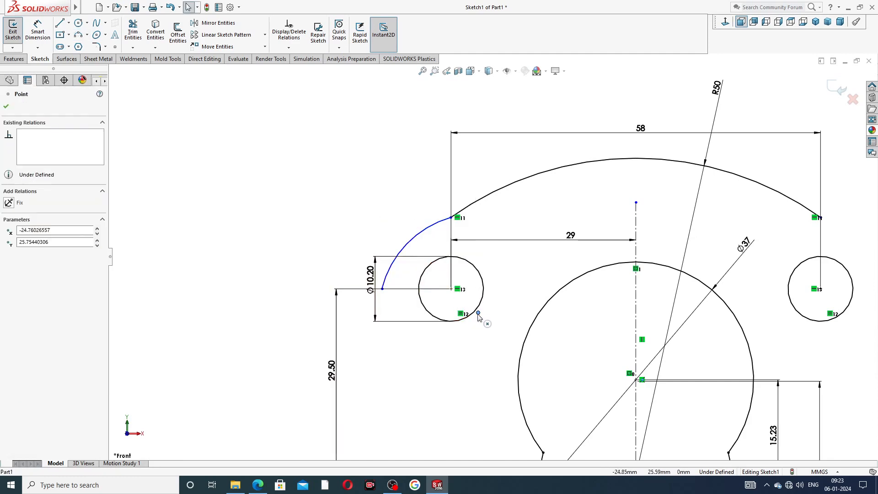
ctrl+click(452, 289)
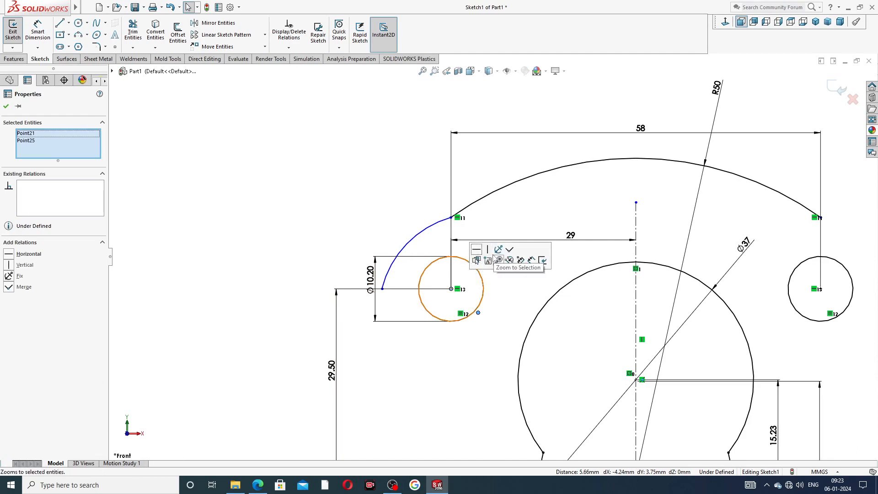
click(511, 249)
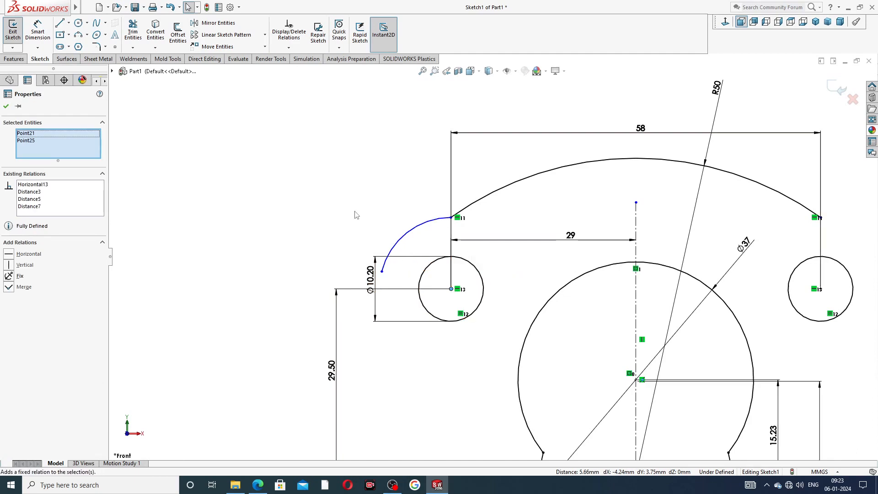
click(359, 218)
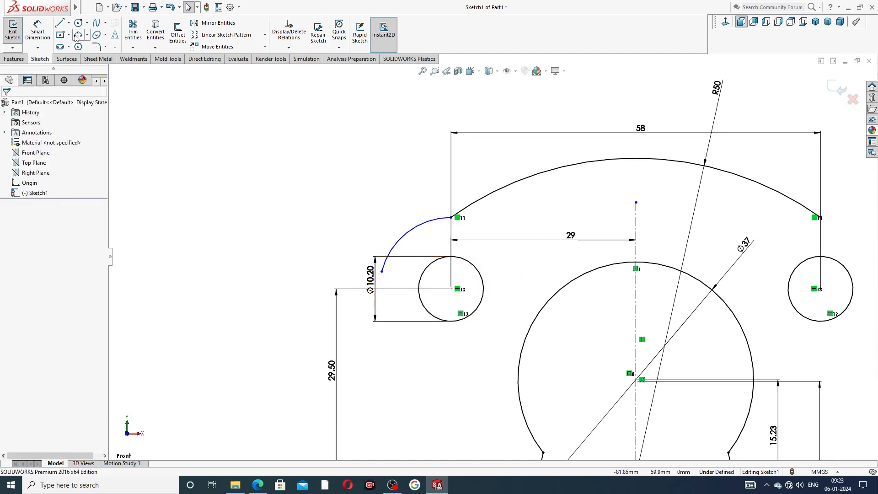
Step: Dimension the radius of the arc around the left small circle to 11 mm
click(37, 32)
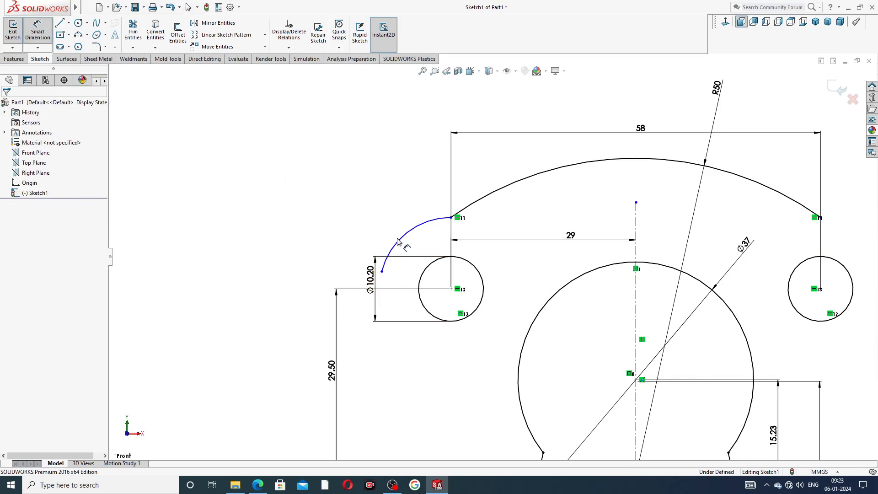
click(395, 238)
click(379, 213)
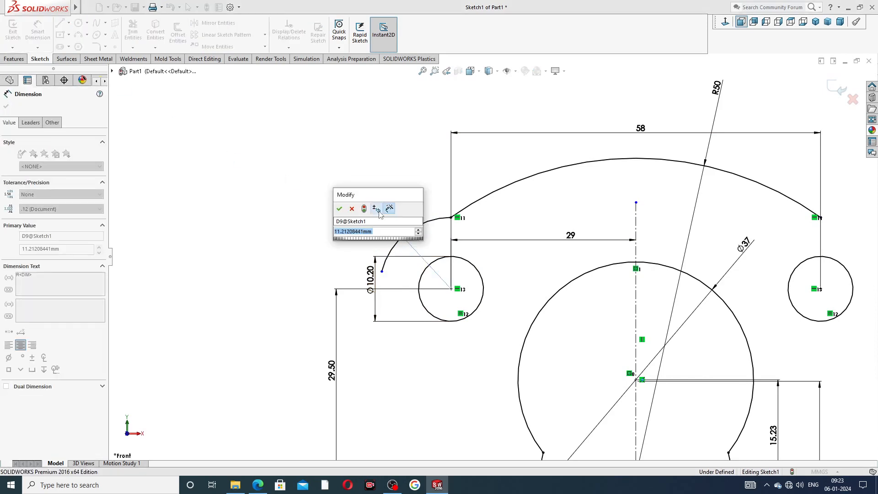
text(11)
key(Return)
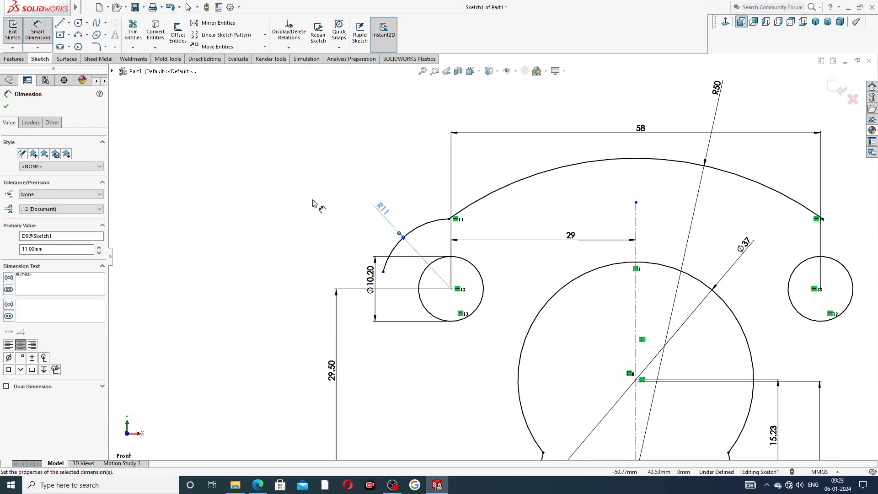
right_click(307, 200)
click(327, 136)
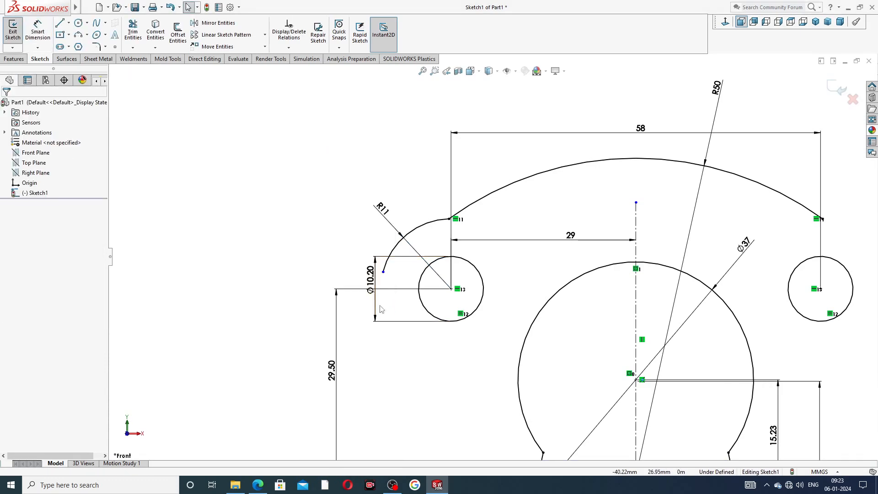
Step: Move the 10.2 mm dimension outward and make the R11 arc's free endpoint horizontal with the left small circle's centre
drag(371, 278, 362, 278)
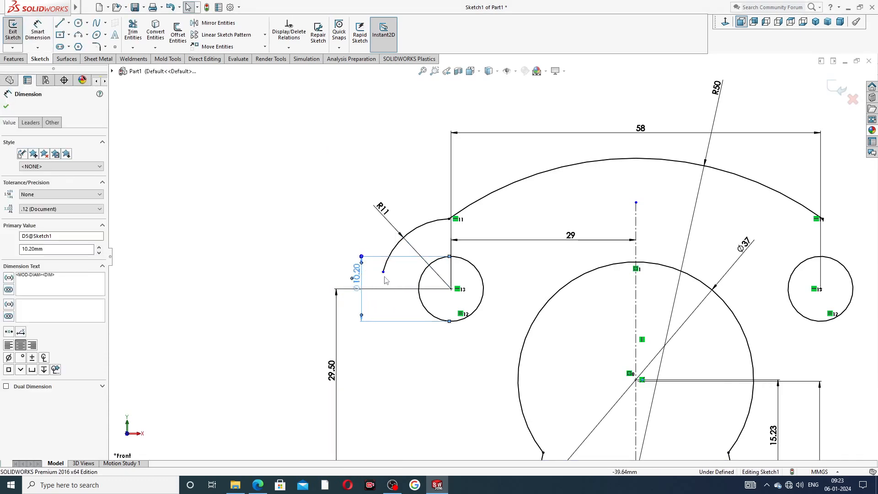
click(320, 267)
click(382, 274)
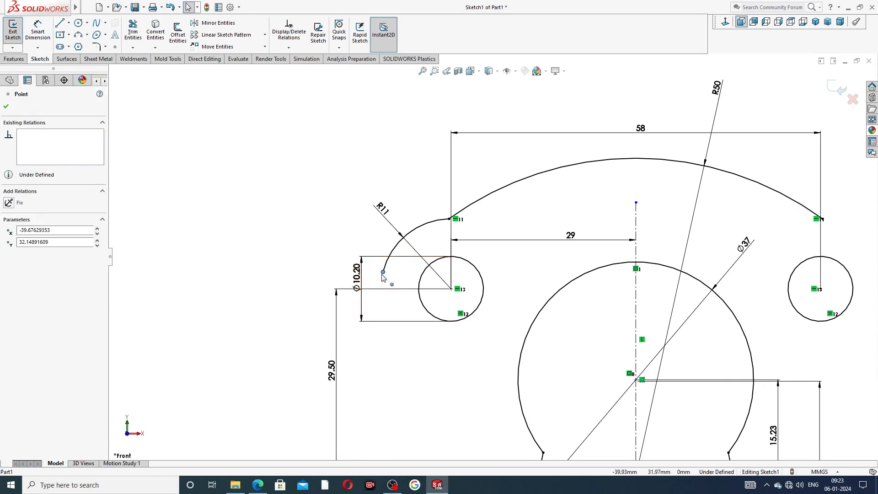
drag(383, 285, 384, 292)
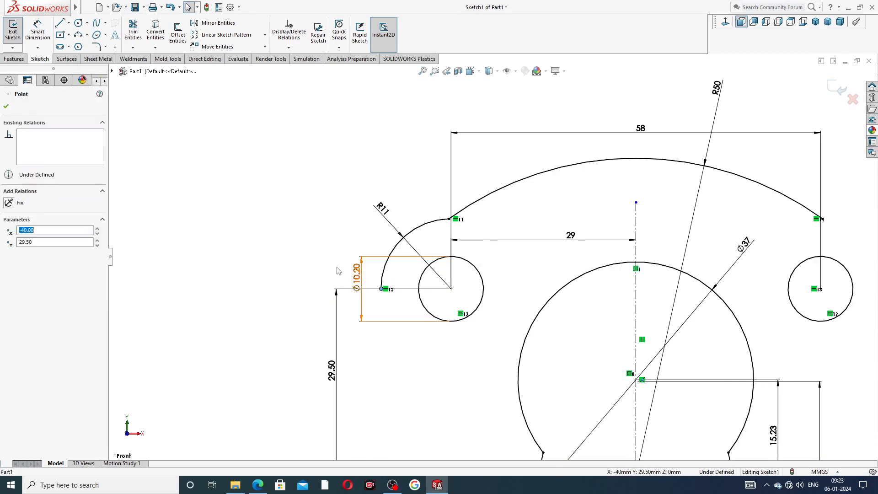
click(383, 290)
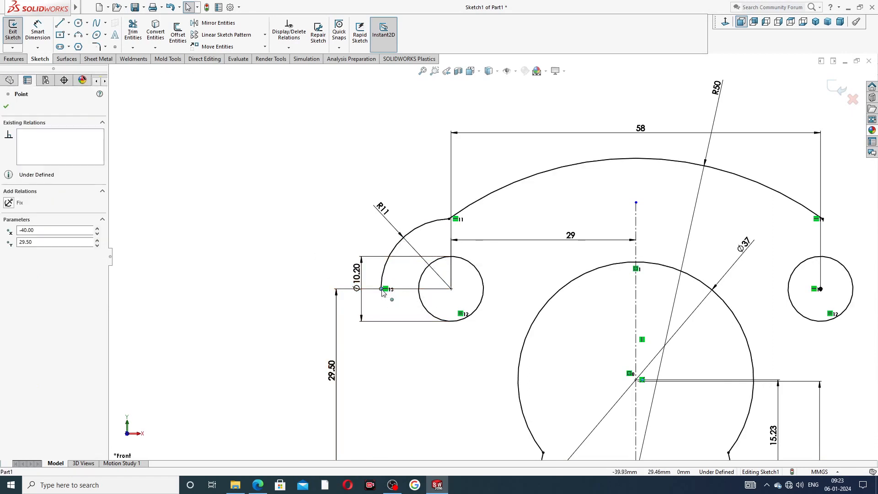
ctrl+click(451, 288)
click(477, 247)
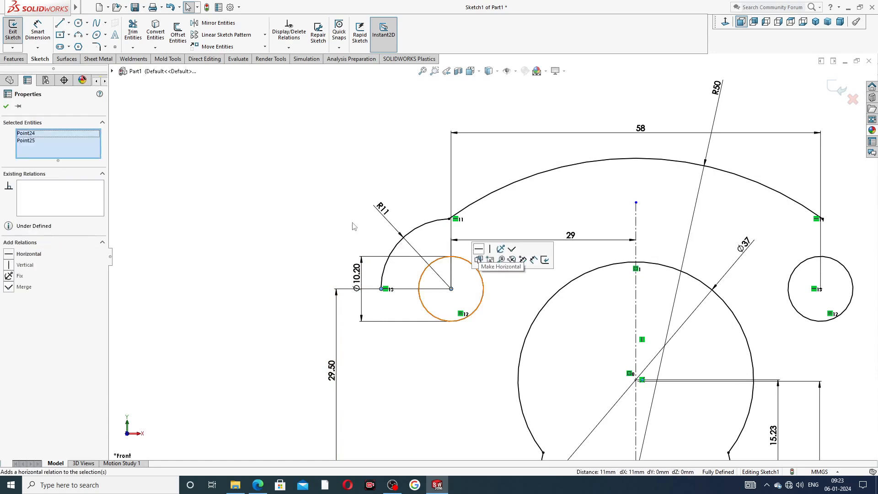
click(352, 222)
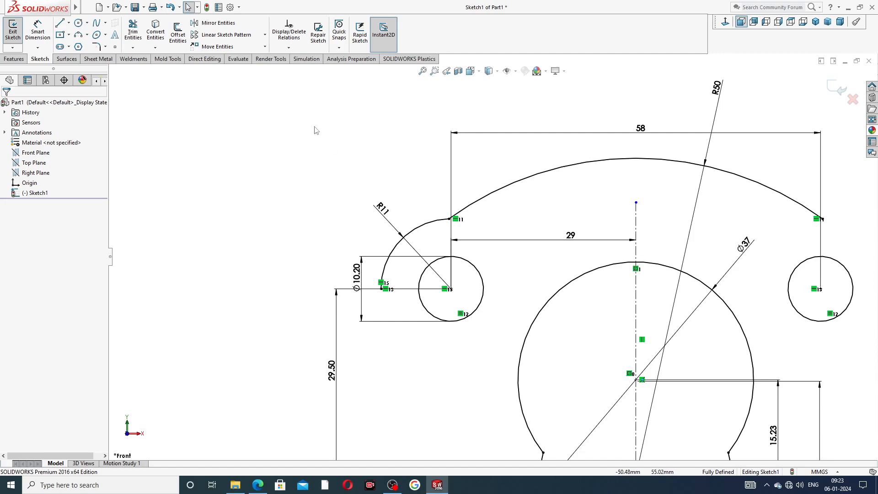
Step: Sketch a short vertical line about 2.3 mm long downward from the R11 arc's free endpoint
click(67, 25)
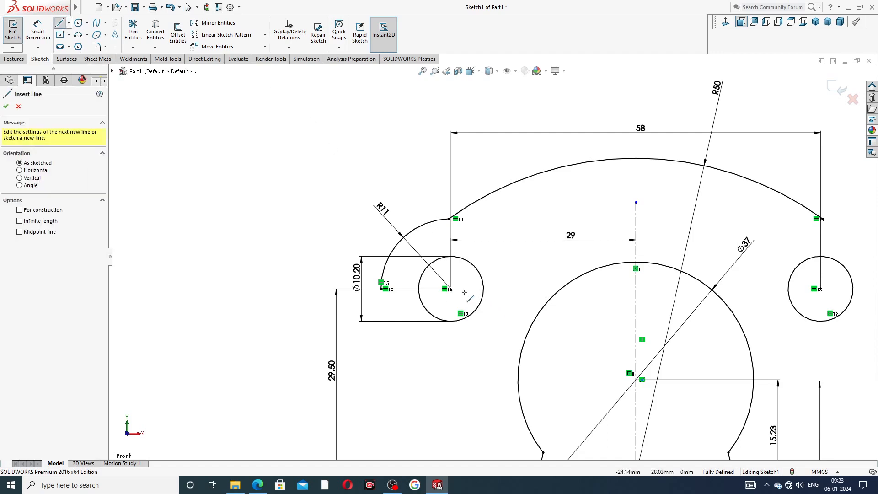
click(382, 289)
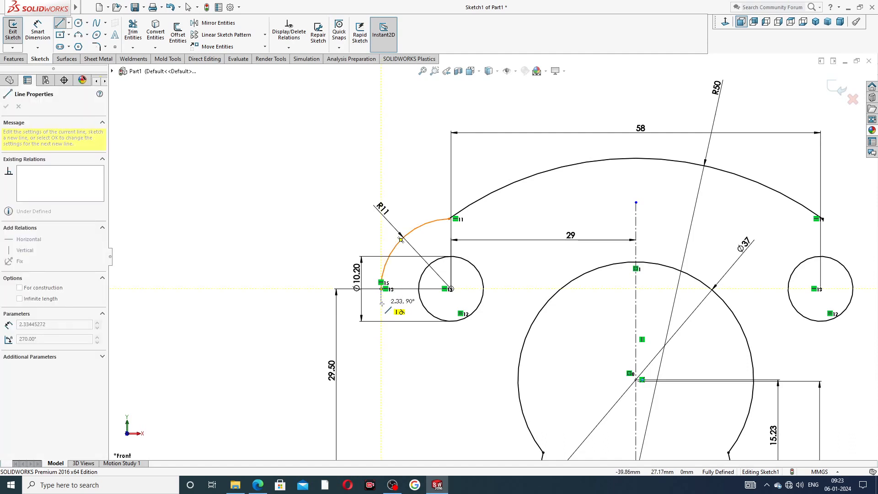
click(381, 303)
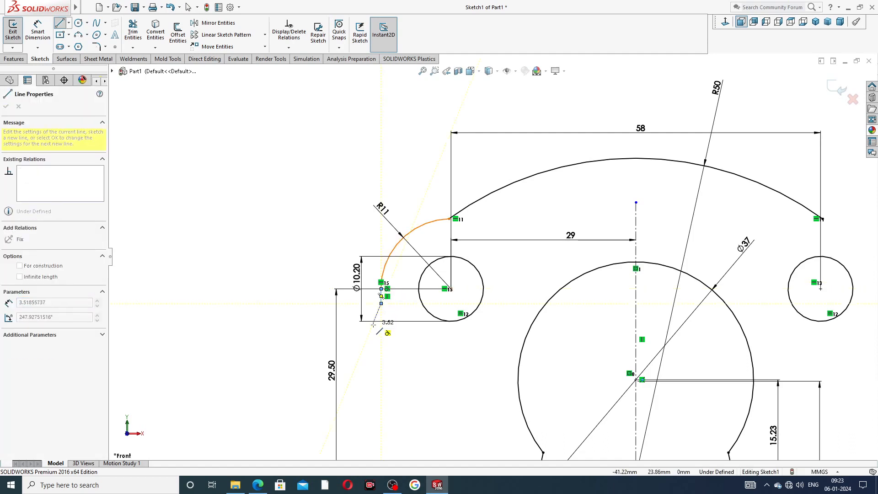
click(382, 326)
scroll(427, 320, up, 3)
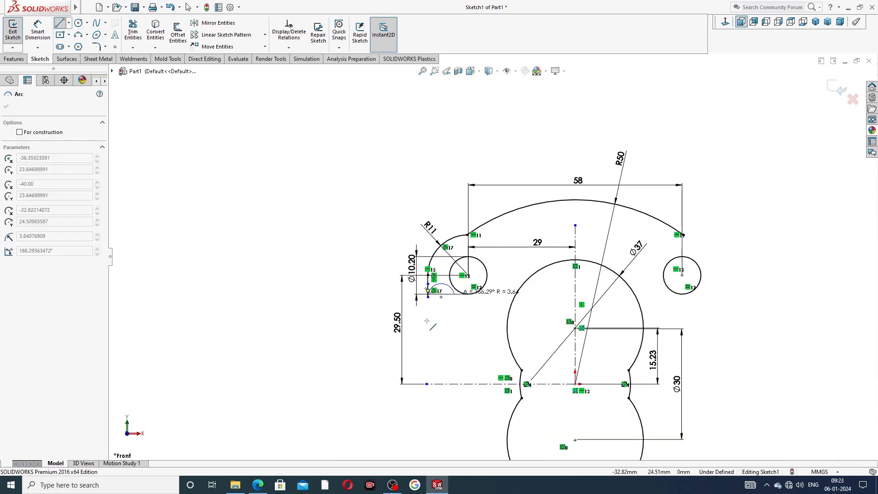
scroll(416, 325, down, 4)
right_click(400, 196)
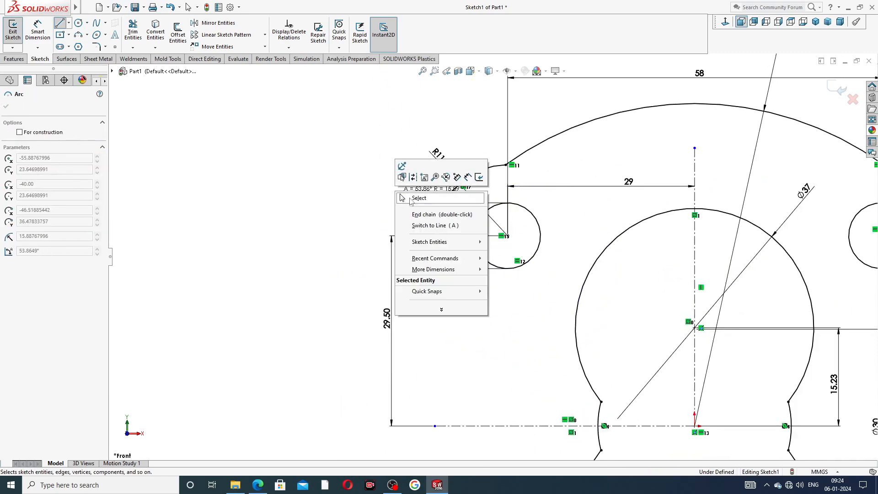
click(411, 201)
click(437, 261)
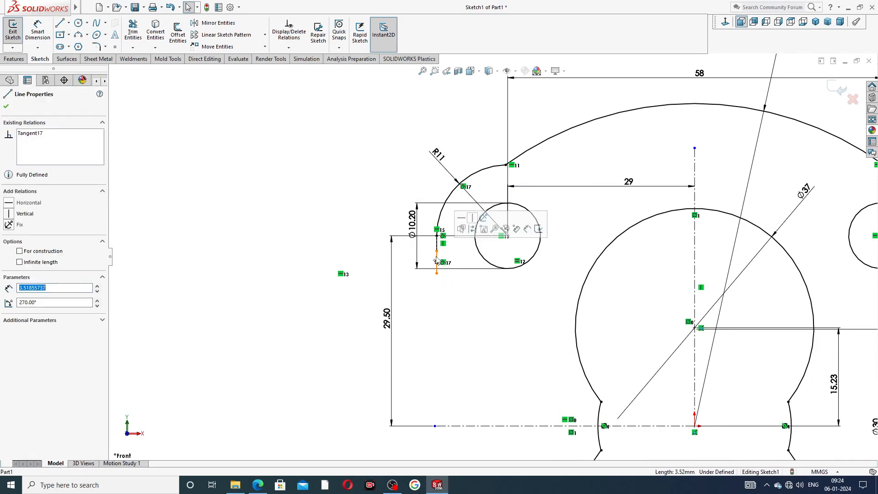
key(Delete)
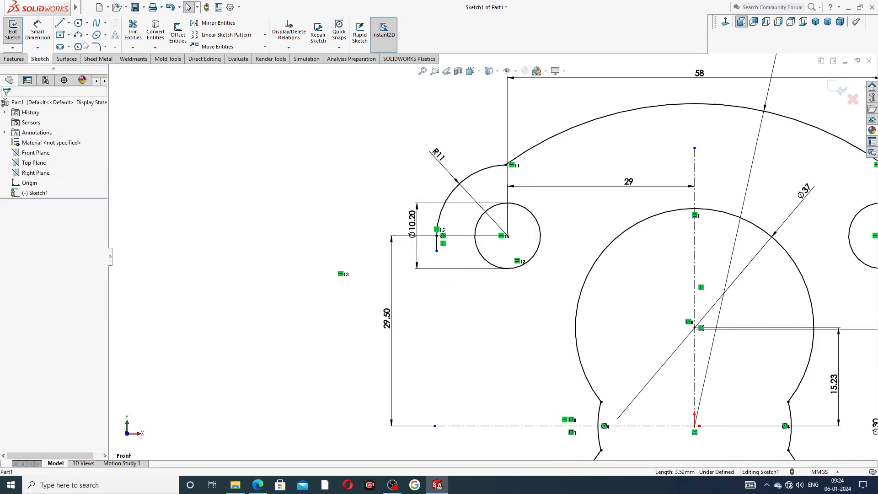
Step: Sketch a short line slanting outward from the short vertical line's lower end, then a vertical line about 25 mm long down to the horizontal centreline's level
key(l)
scroll(452, 254, down, 2)
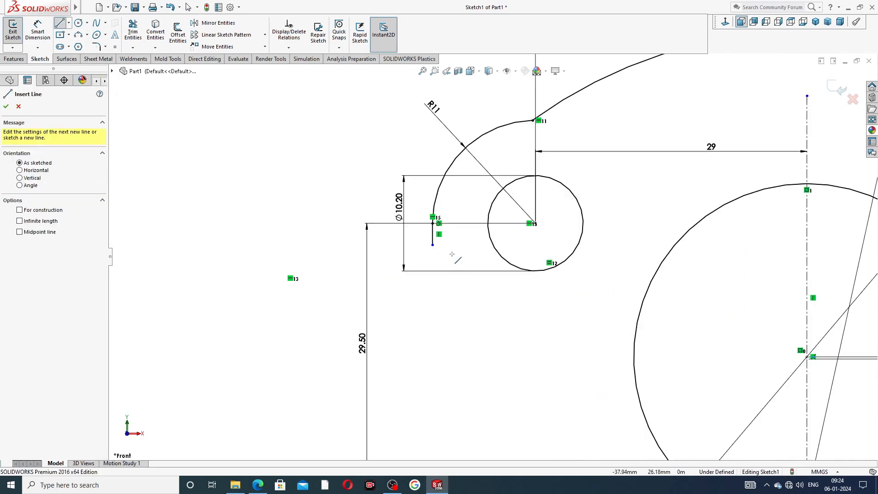
click(433, 245)
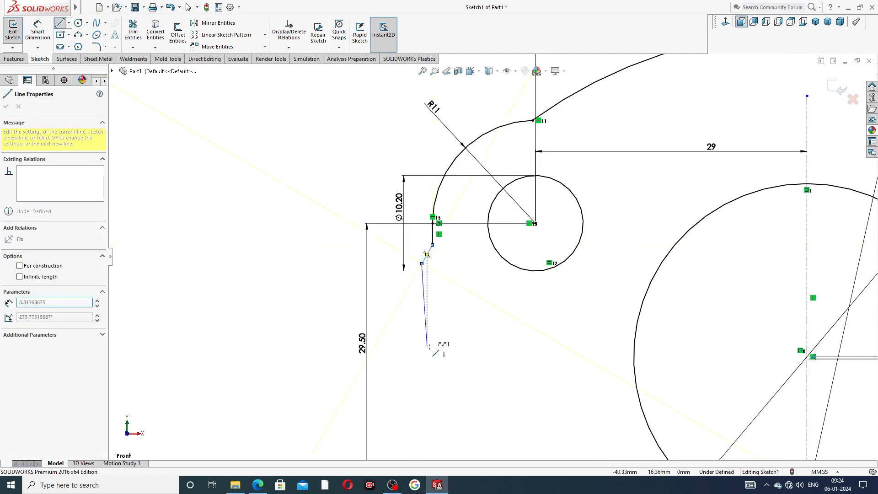
scroll(458, 298, up, 3)
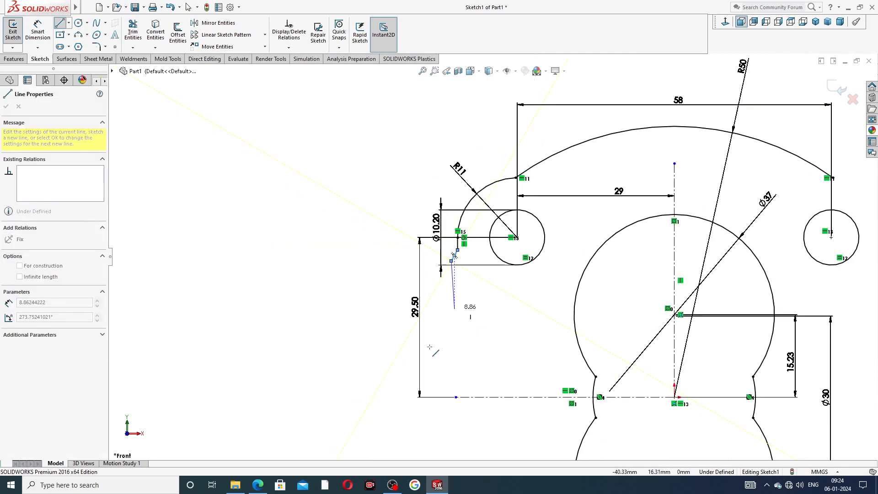
click(453, 397)
right_click(480, 357)
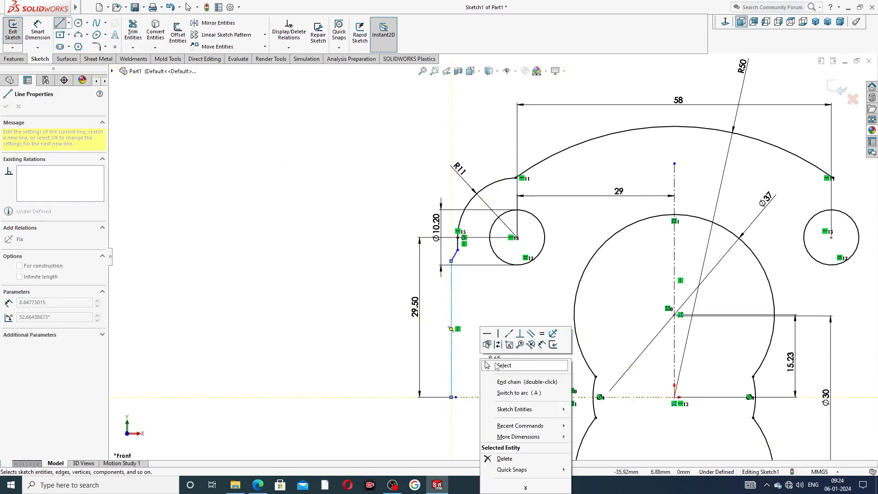
click(501, 365)
Step: Shorten the short vertical line by moving its junction with the slanted line upward
scroll(512, 316, down, 1)
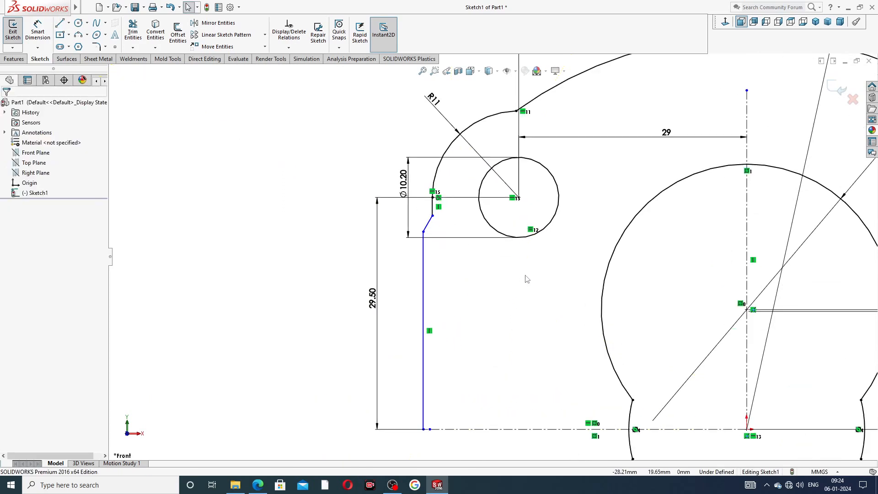
scroll(527, 279, down, 1)
scroll(470, 255, down, 1)
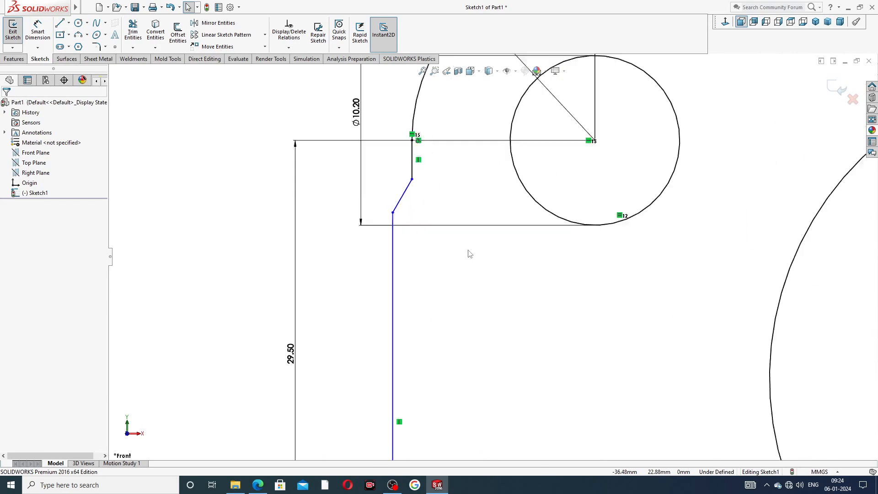
scroll(393, 174, down, 2)
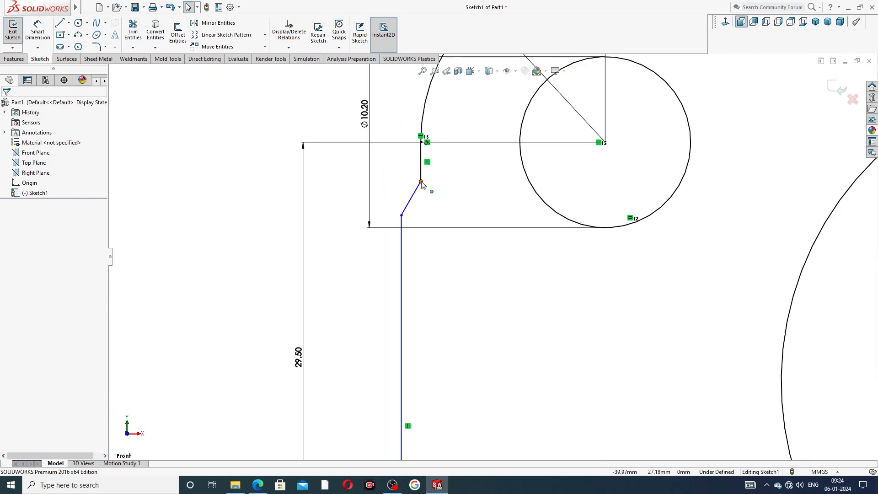
drag(421, 183, 422, 170)
click(447, 251)
scroll(451, 249, up, 1)
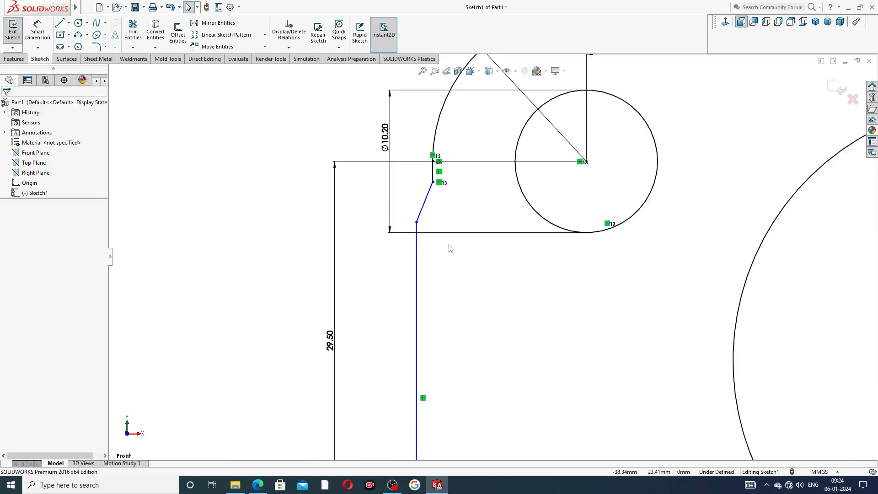
scroll(450, 248, up, 1)
Step: Move the junction of the slanted line and the long vertical line slightly downward
scroll(432, 233, down, 2)
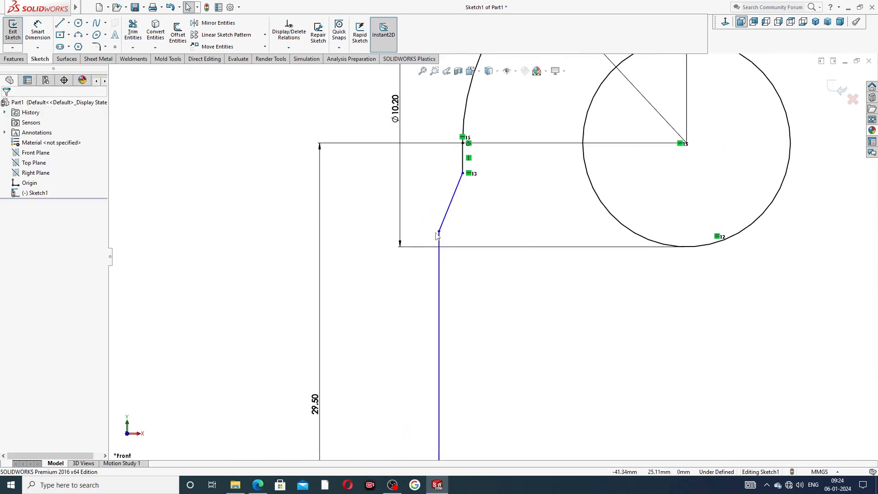
drag(439, 231, 439, 238)
click(488, 269)
scroll(525, 212, up, 3)
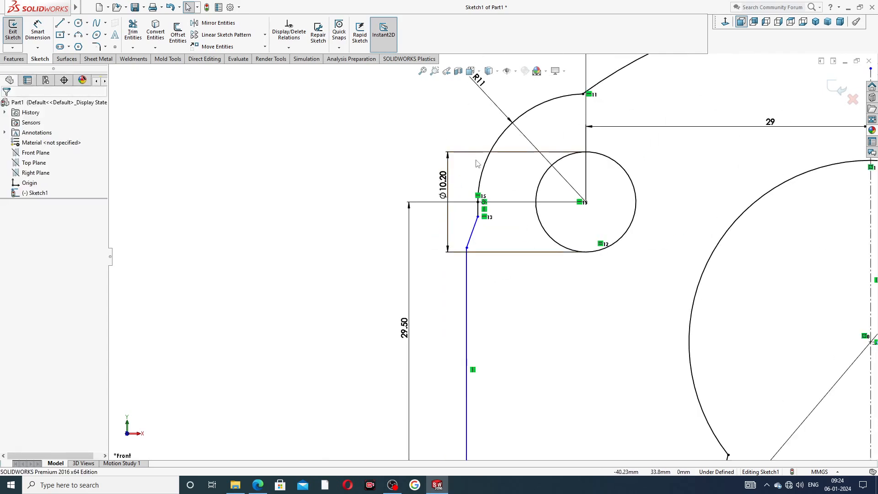
scroll(488, 164, up, 2)
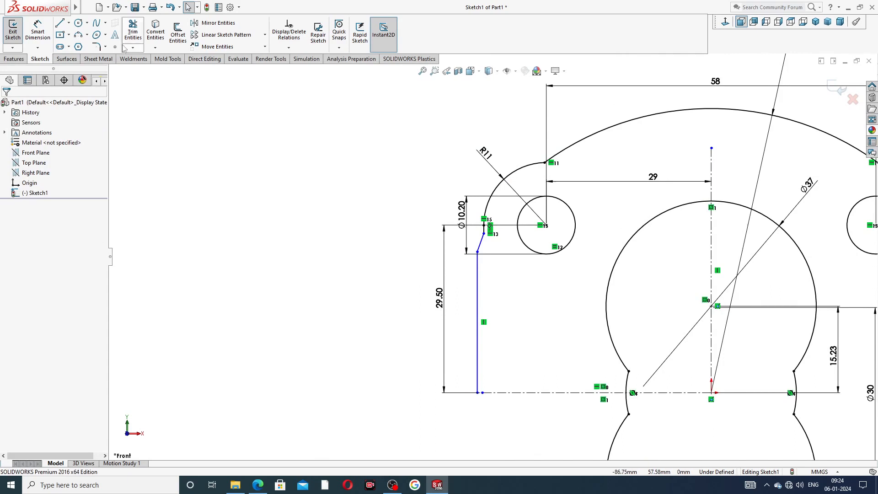
Step: Add a 5 mm sketch fillet where the R50 arc meets the R11 arc
click(105, 47)
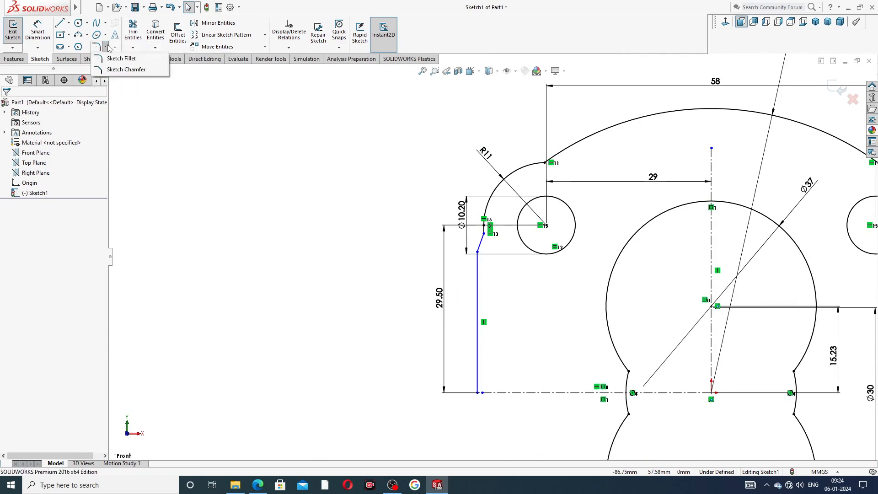
click(122, 59)
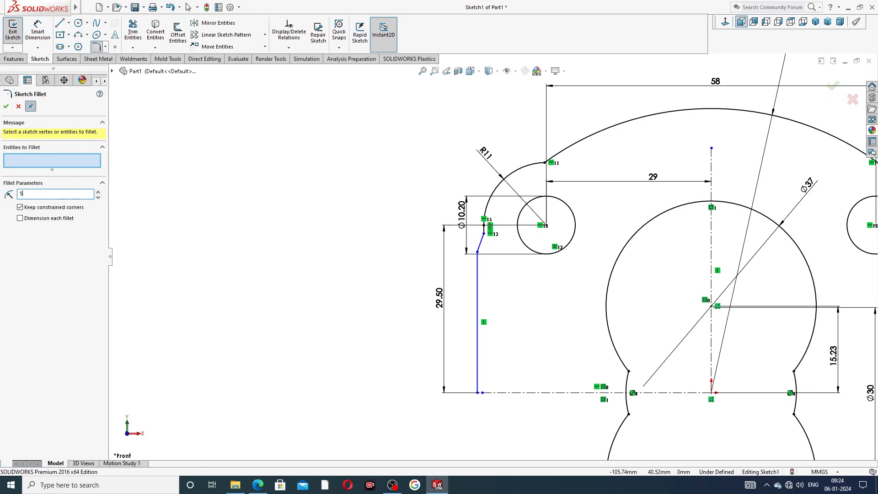
click(545, 164)
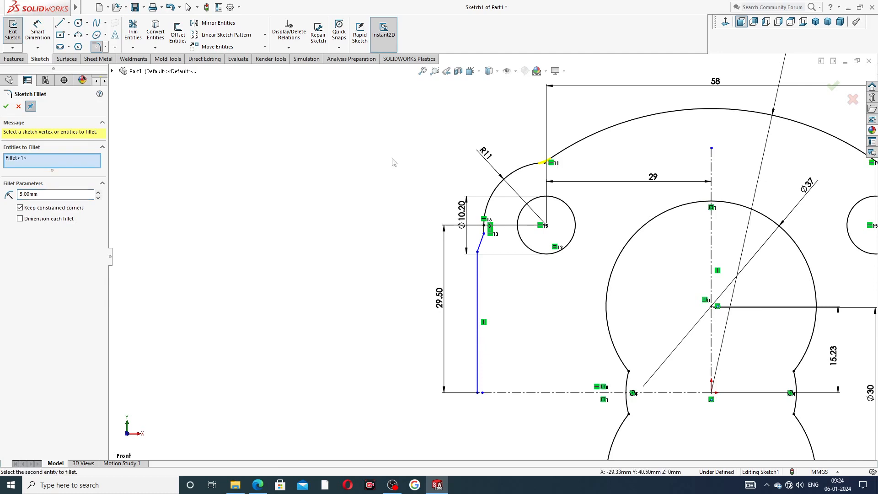
click(7, 107)
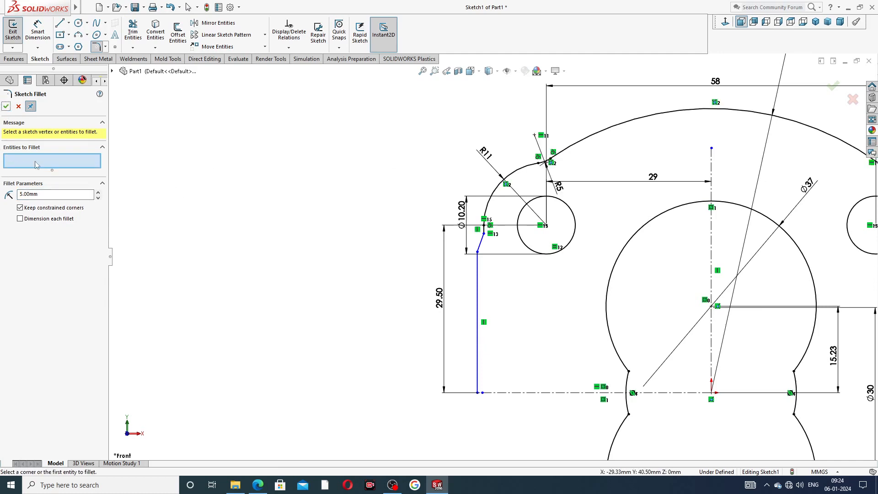
Step: Add a 1.5 mm sketch fillet between the short vertical line and the slanted line
drag(45, 194, 15, 194)
scroll(484, 235, down, 5)
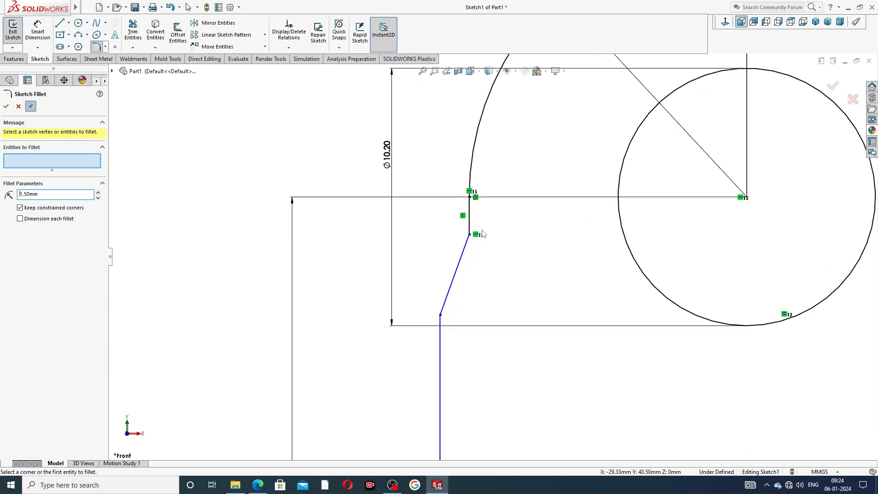
click(470, 235)
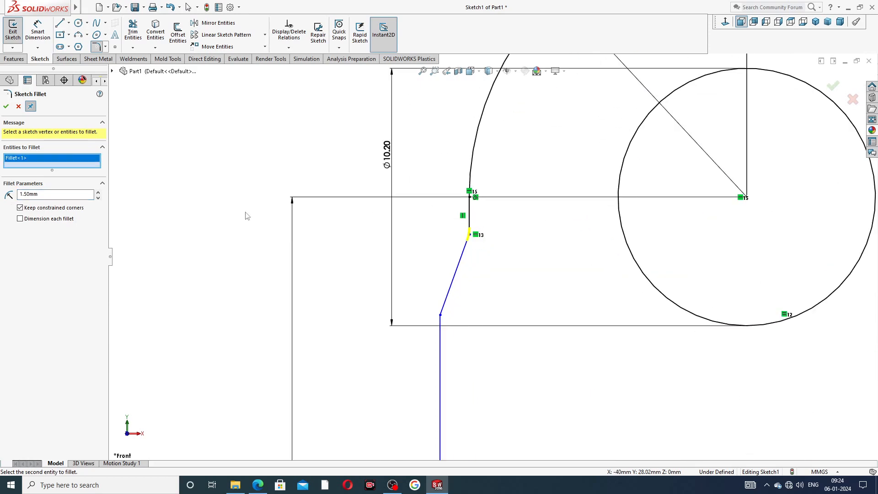
click(6, 107)
click(6, 107)
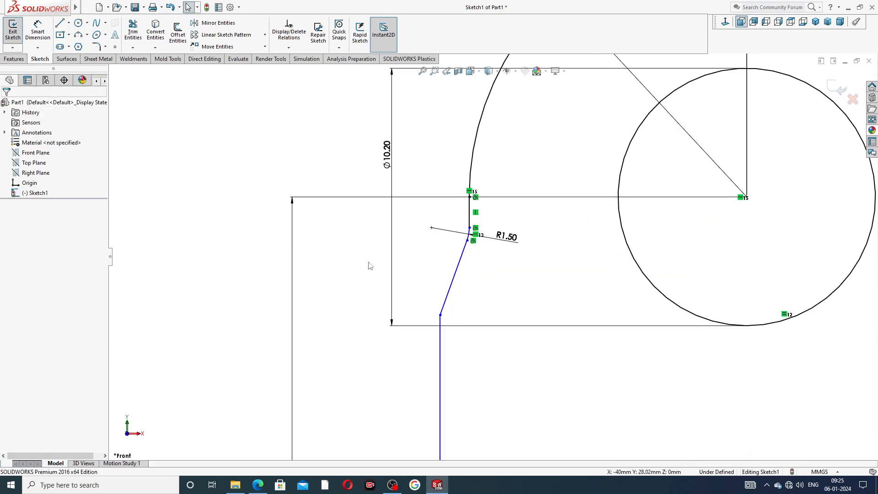
Step: Move the R1.50 fillet dimension farther from its corner
click(509, 238)
click(540, 235)
scroll(544, 194, up, 5)
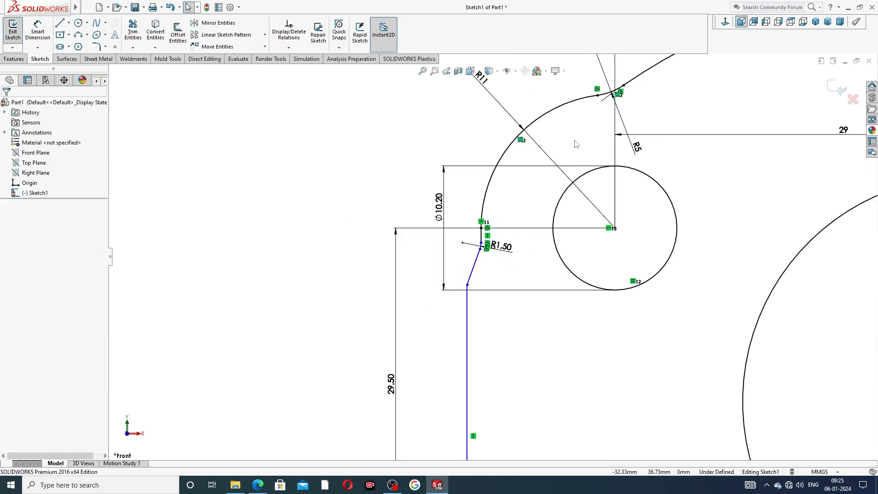
mouse_move(578, 193)
mouse_down()
mouse_move(547, 179)
mouse_move(569, 175)
mouse_move(591, 204)
mouse_up()
scroll(595, 320, up, 4)
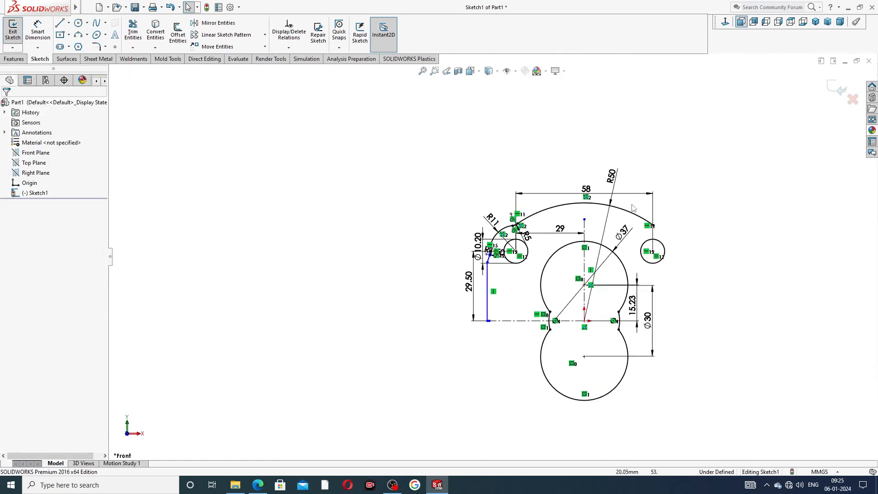
scroll(595, 320, down, 1)
Step: Dimension the distance between the long left vertical line and the vertical centreline to 42 mm
click(38, 32)
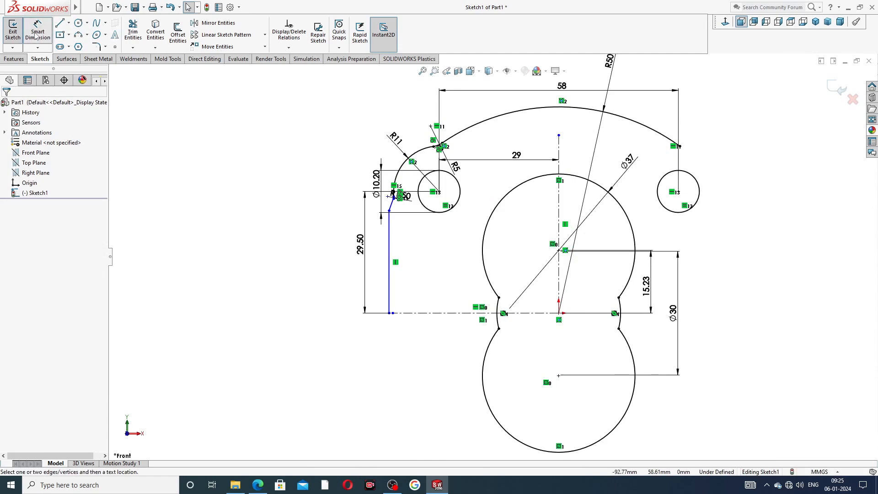
click(388, 280)
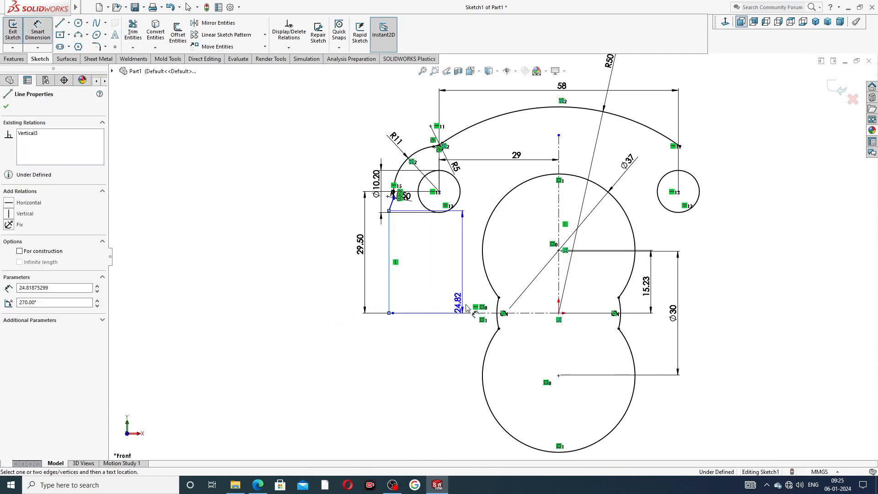
click(559, 282)
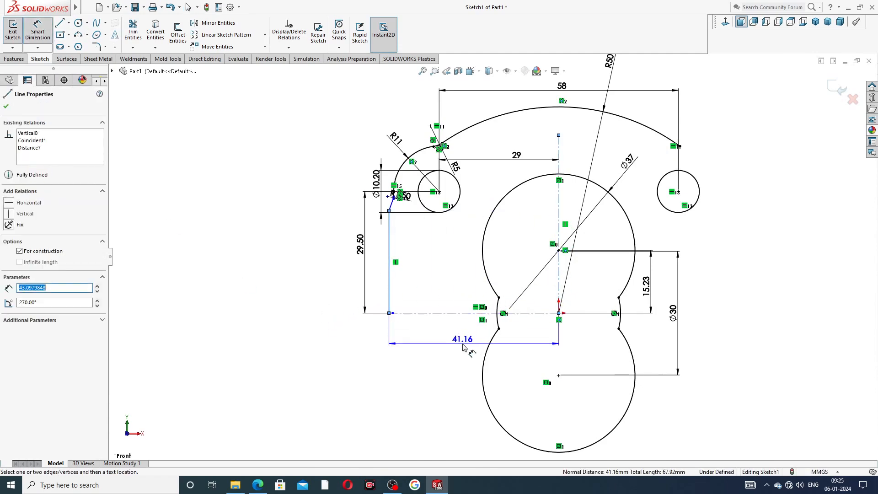
click(464, 346)
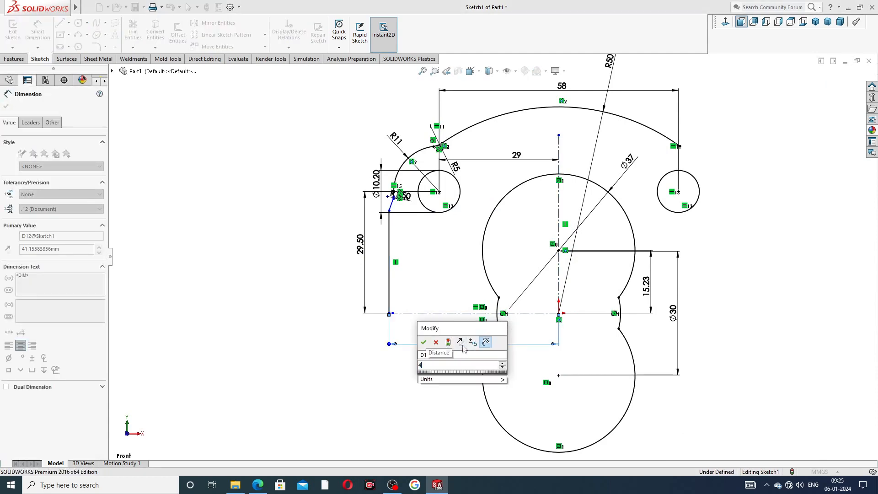
text(42)
key(Return)
click(750, 218)
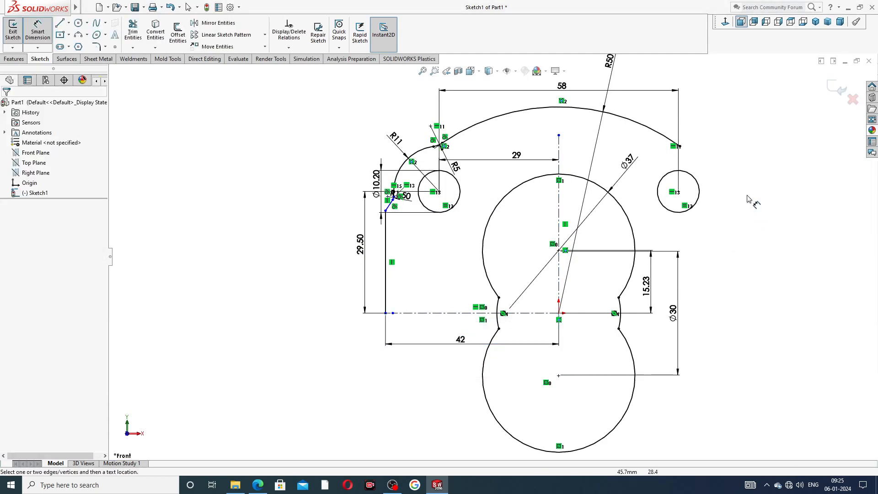
scroll(646, 192, down, 1)
scroll(646, 192, up, 2)
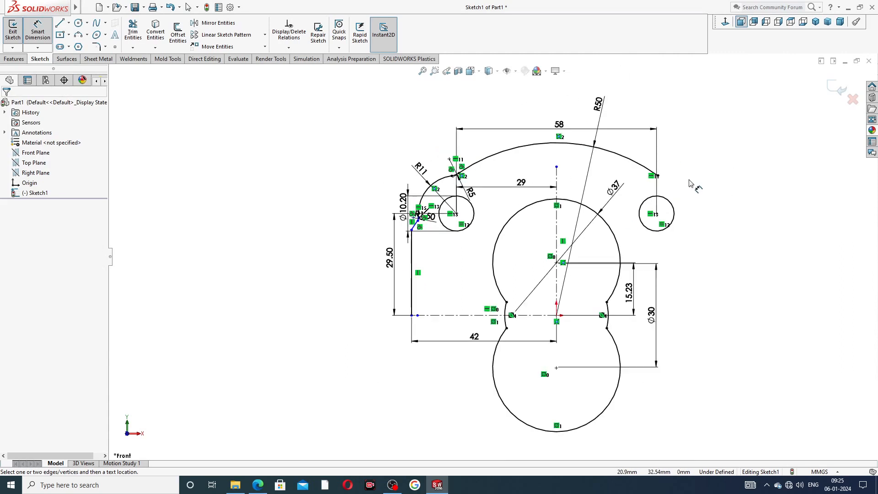
right_click(712, 162)
click(736, 137)
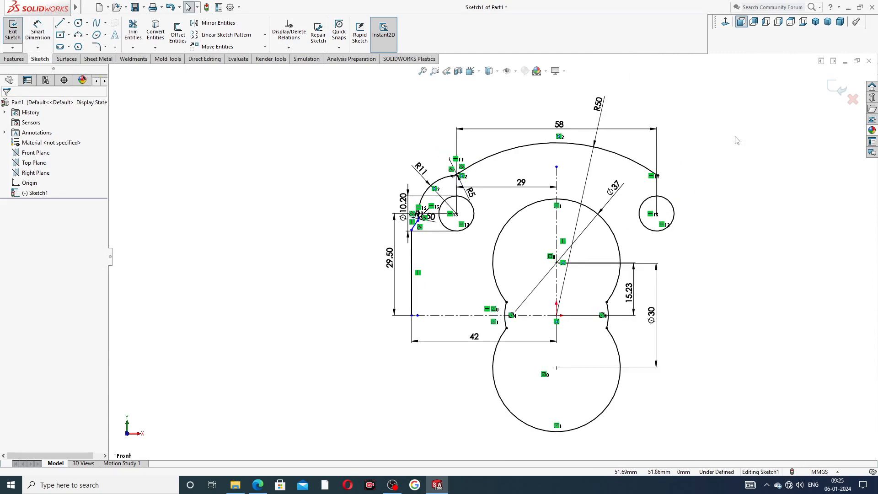
Step: Reposition the R11, R5 and 29 mm dimensions so their labels sit clear of the sketch outline
click(416, 155)
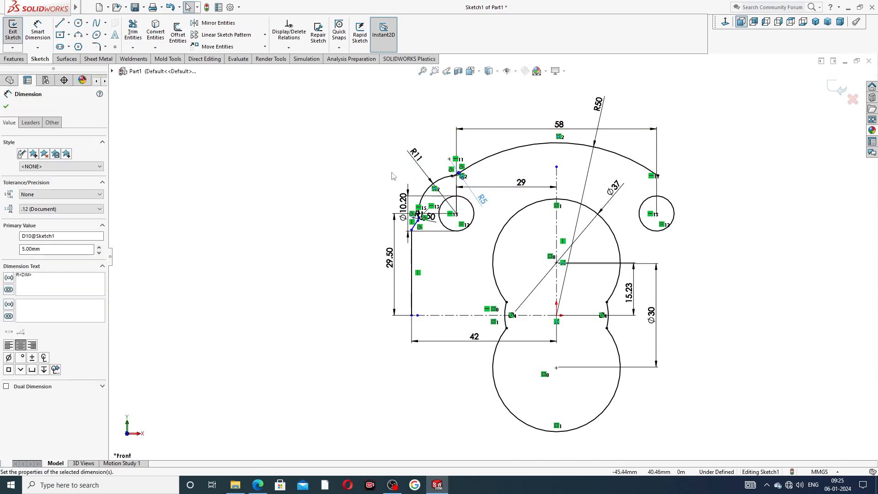
click(365, 149)
drag(519, 190, 519, 186)
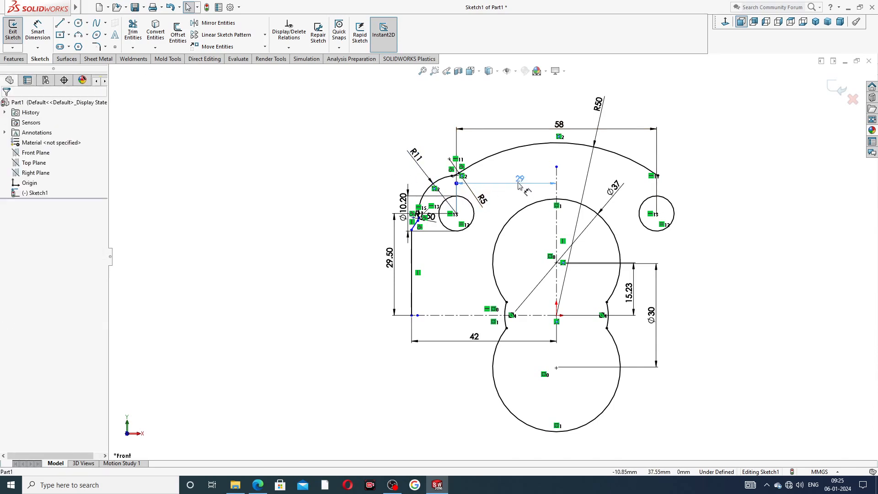
click(424, 128)
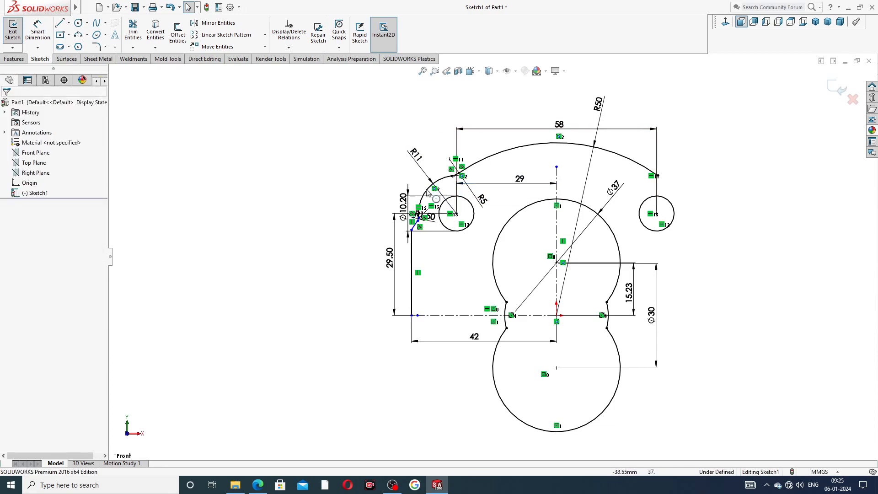
Step: Mirror the left outline, from the R5 fillet and R11 arc down to the long vertical line, about the vertical centreline
click(235, 26)
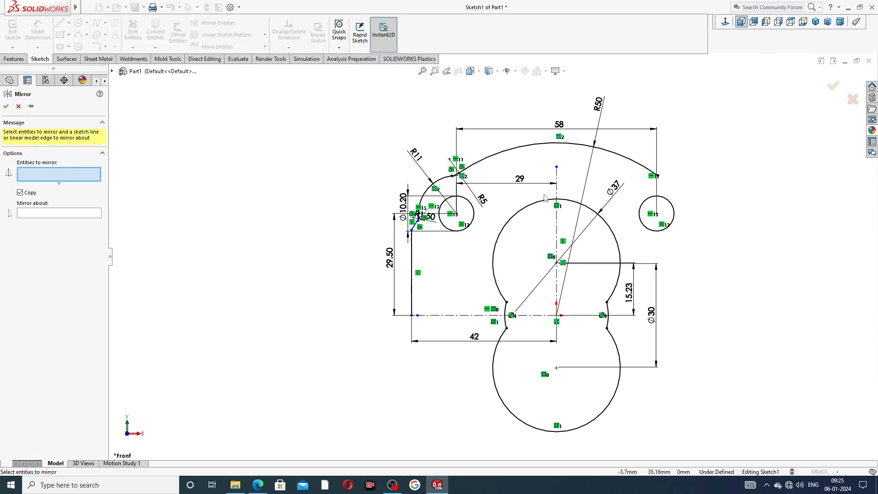
scroll(556, 180, down, 2)
scroll(418, 151, down, 2)
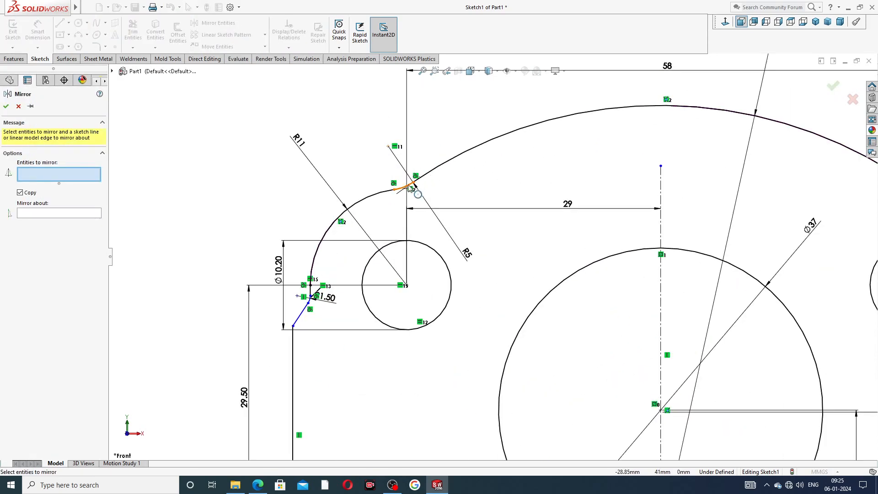
click(410, 187)
click(390, 191)
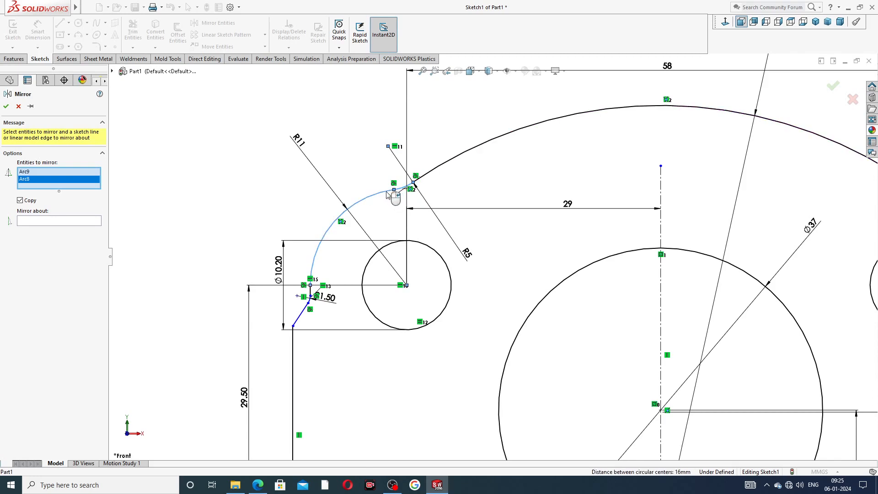
scroll(323, 295, down, 2)
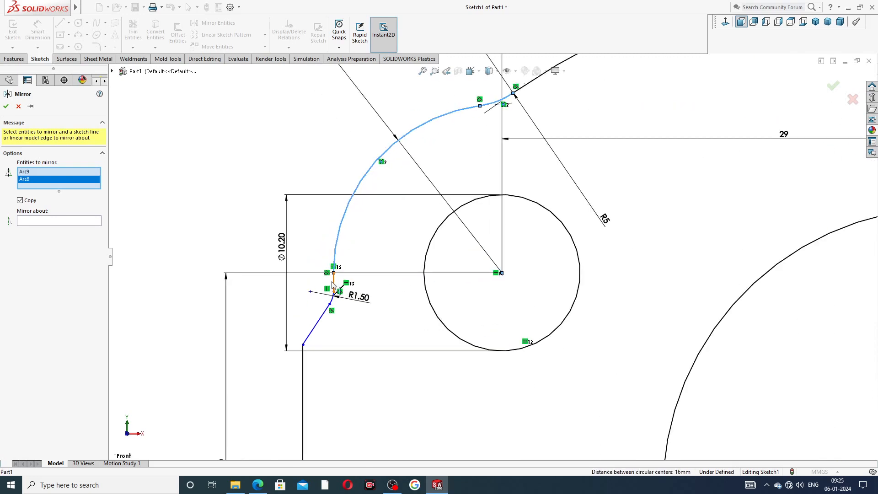
click(333, 285)
scroll(343, 300, down, 2)
click(354, 300)
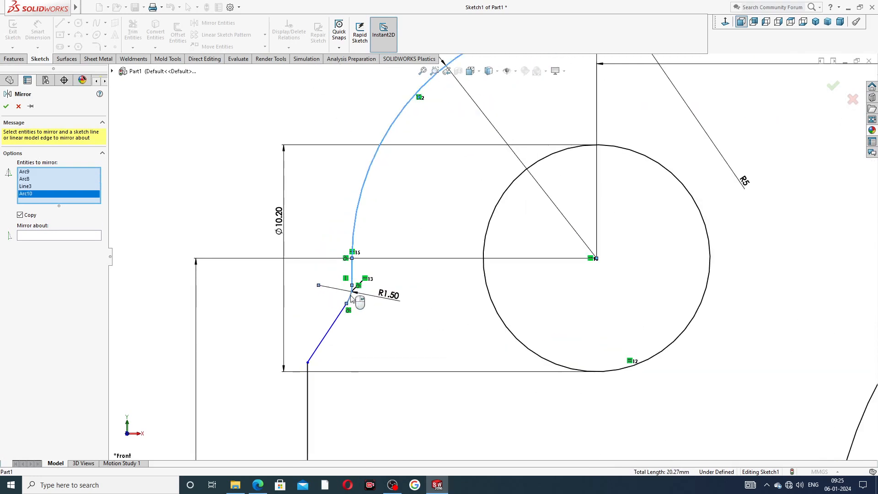
click(323, 347)
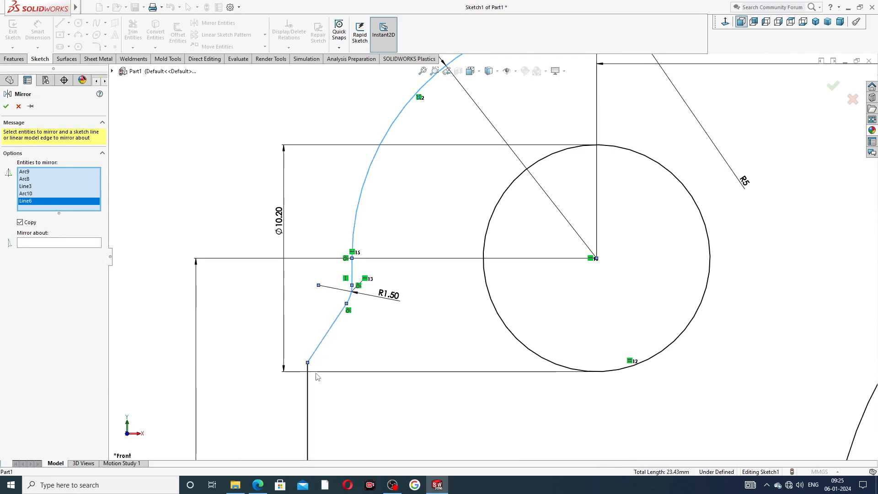
click(315, 389)
scroll(492, 257, up, 5)
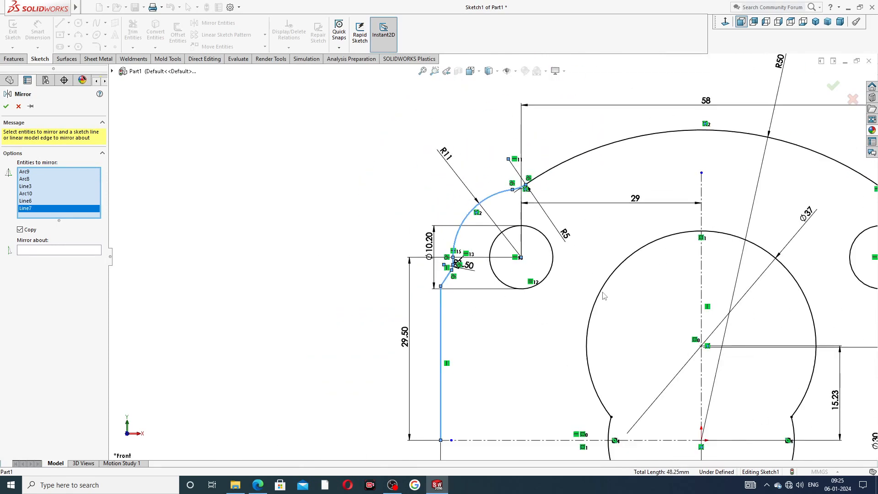
click(53, 251)
click(638, 230)
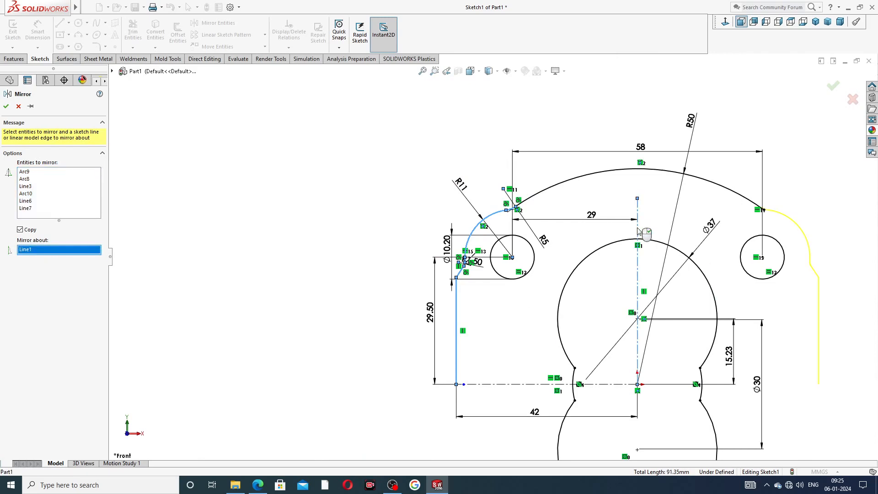
scroll(832, 251, down, 3)
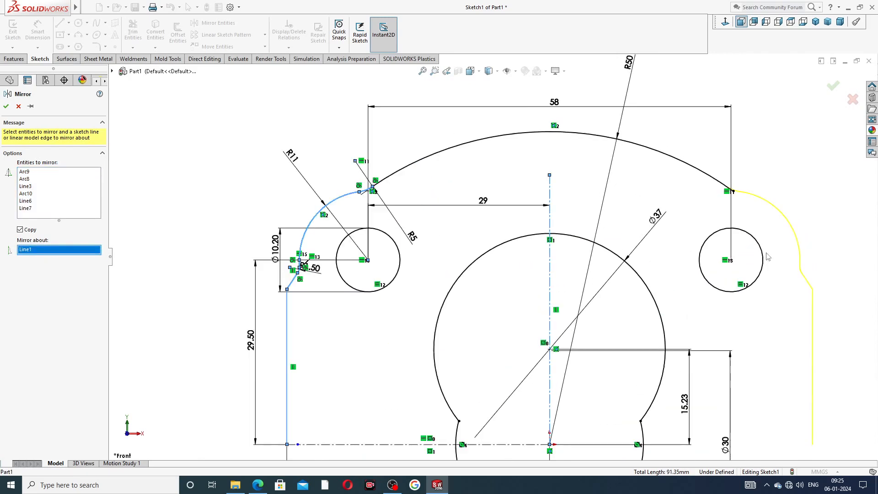
click(833, 88)
Step: Delete the 29 mm dimension between the left bolt hole and the vertical centreline
scroll(773, 156, up, 3)
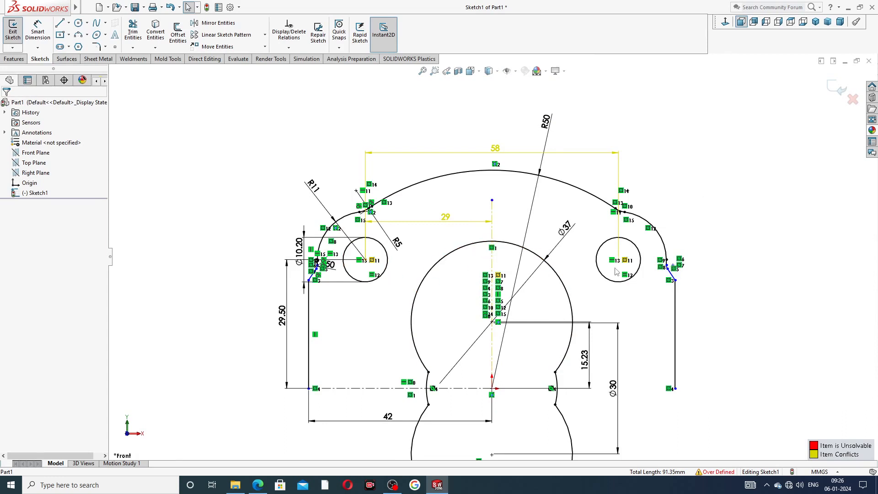
click(465, 223)
key(Delete)
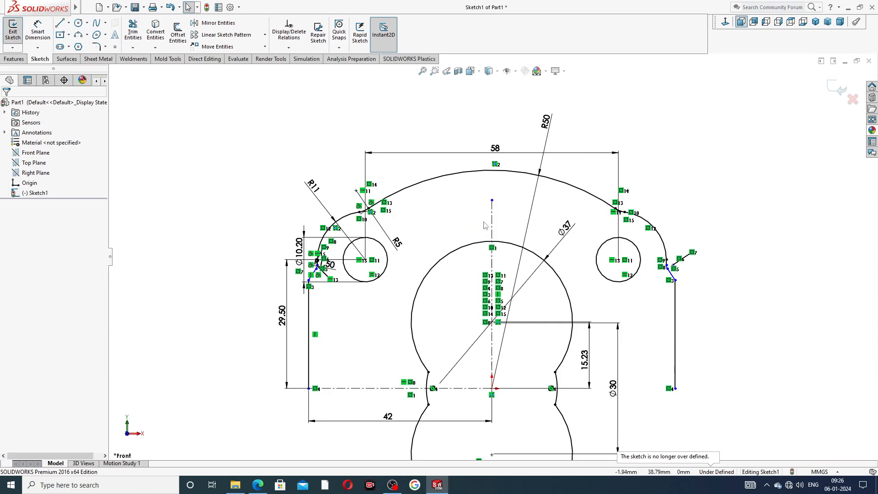
Step: Trim the leftover end of the R50 arc that overruns the mirrored fillet on the right side
scroll(631, 283, down, 5)
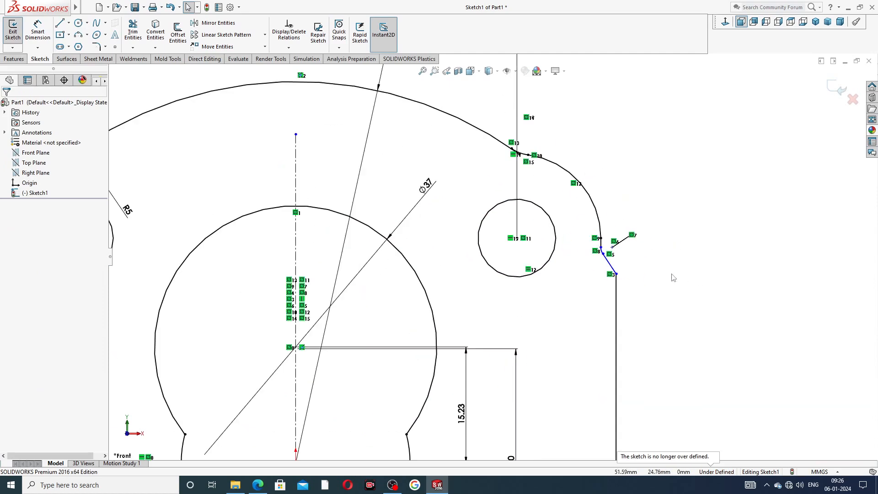
scroll(481, 185, up, 4)
scroll(480, 220, down, 6)
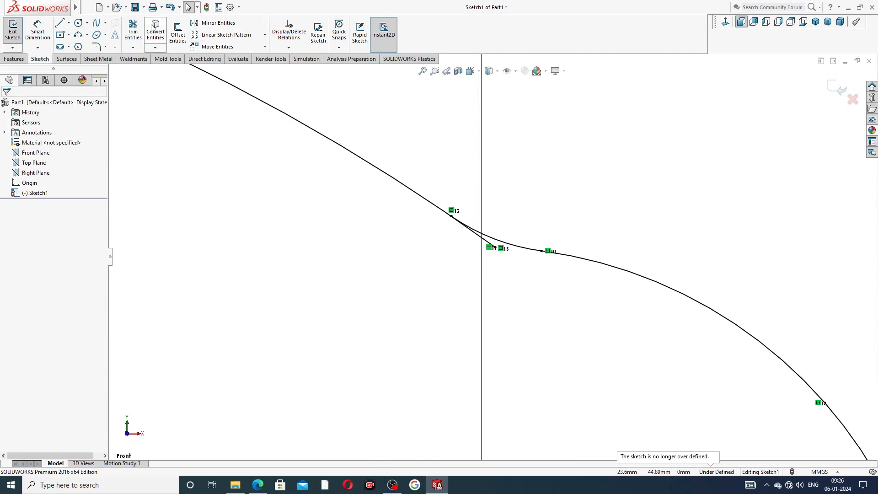
click(133, 31)
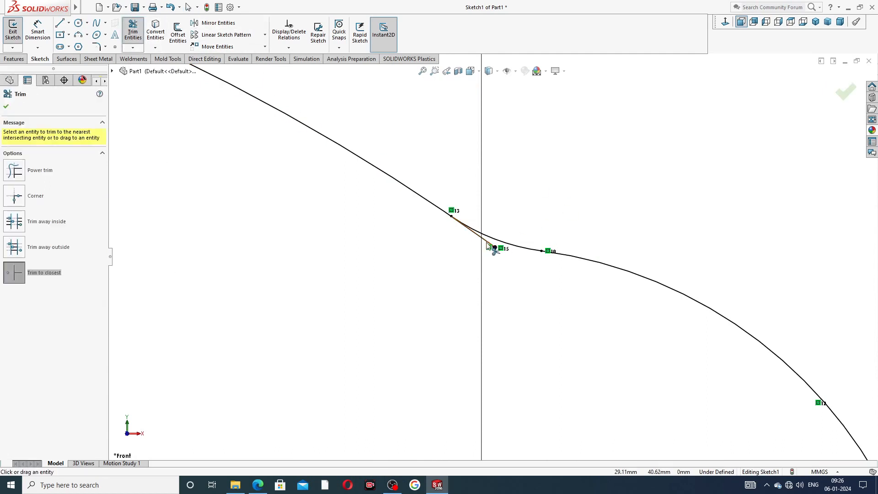
scroll(482, 252, up, 3)
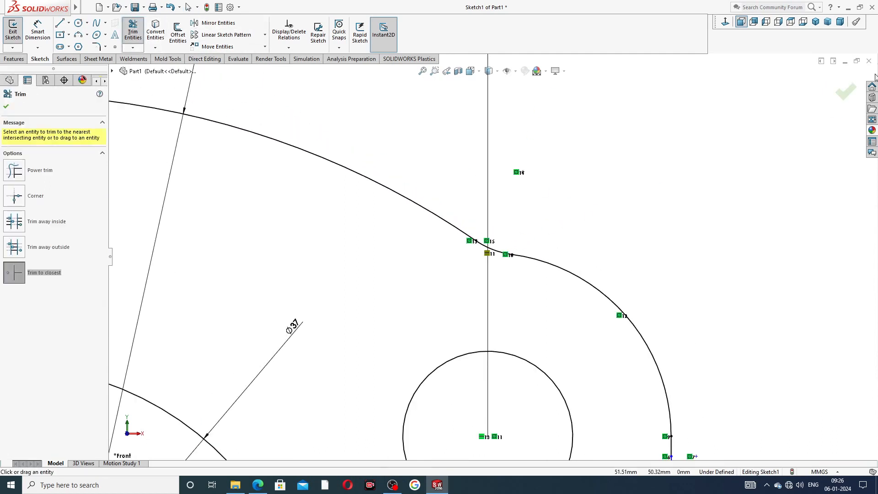
click(847, 91)
scroll(517, 205, up, 4)
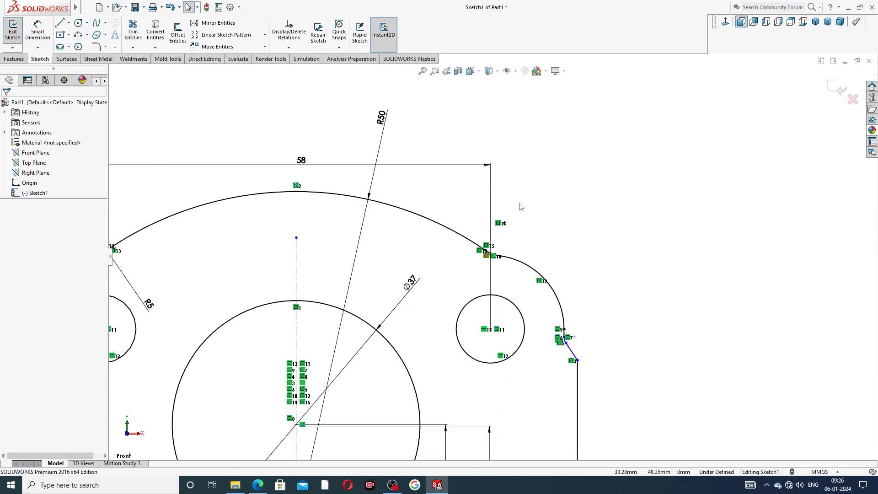
scroll(338, 301, up, 2)
scroll(339, 301, up, 1)
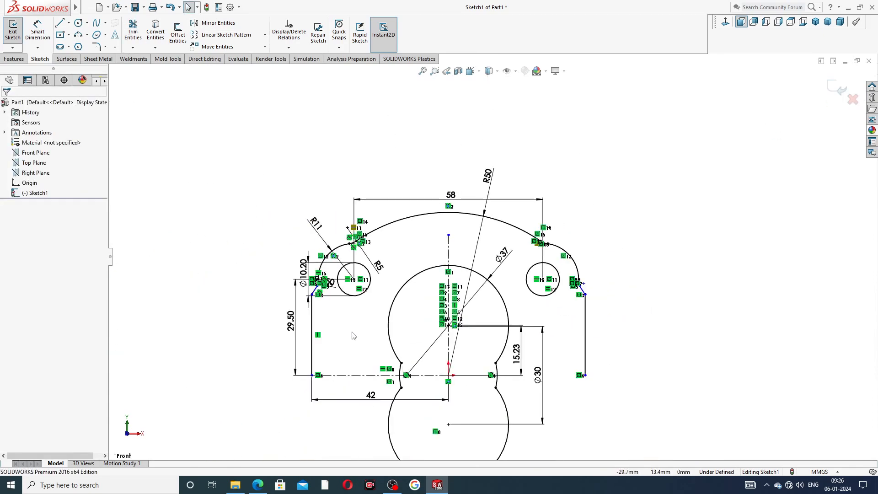
scroll(359, 346, down, 1)
scroll(358, 388, down, 1)
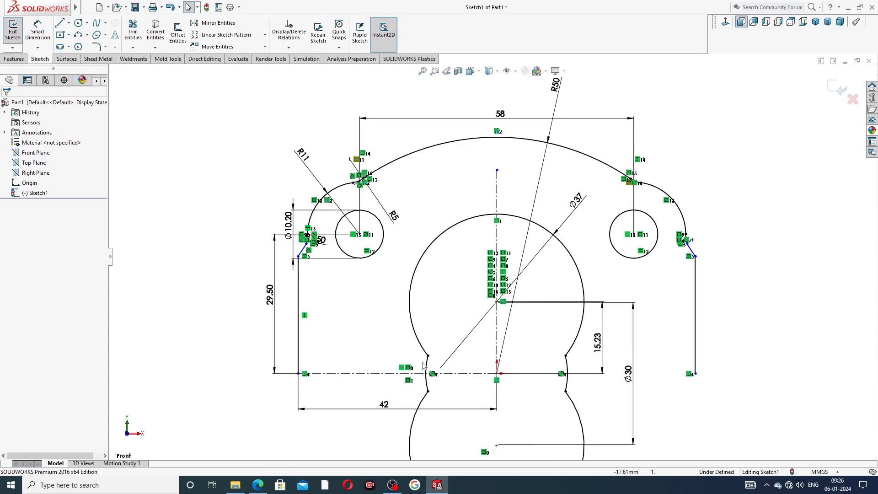
scroll(493, 257, up, 2)
scroll(454, 313, down, 1)
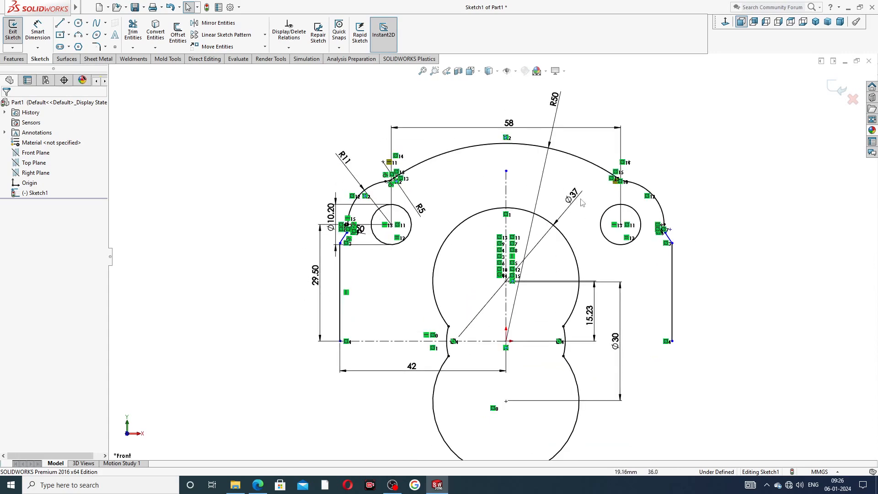
click(218, 23)
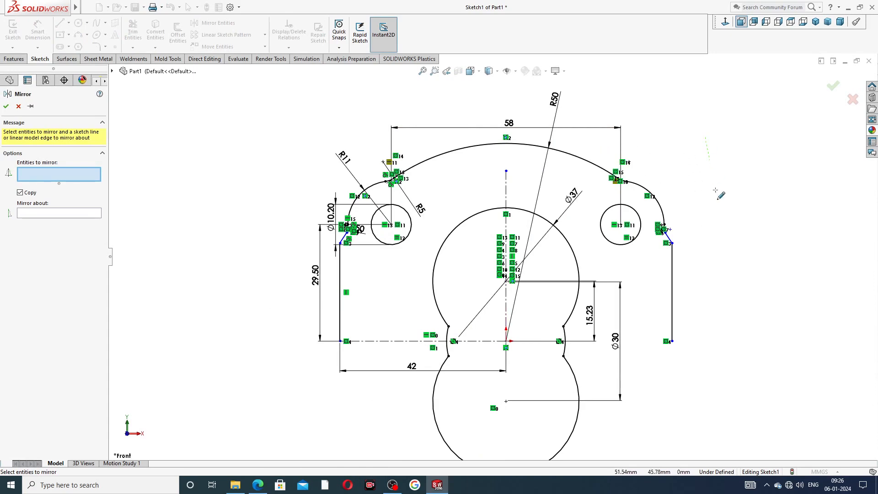
mouse_move(715, 190)
mouse_down()
mouse_move(654, 302)
mouse_move(581, 240)
mouse_move(580, 192)
mouse_move(594, 146)
mouse_up()
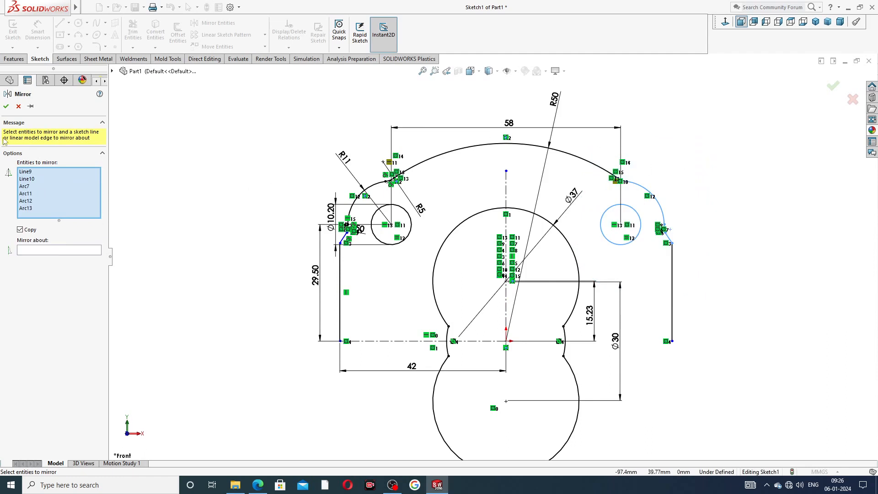
click(19, 106)
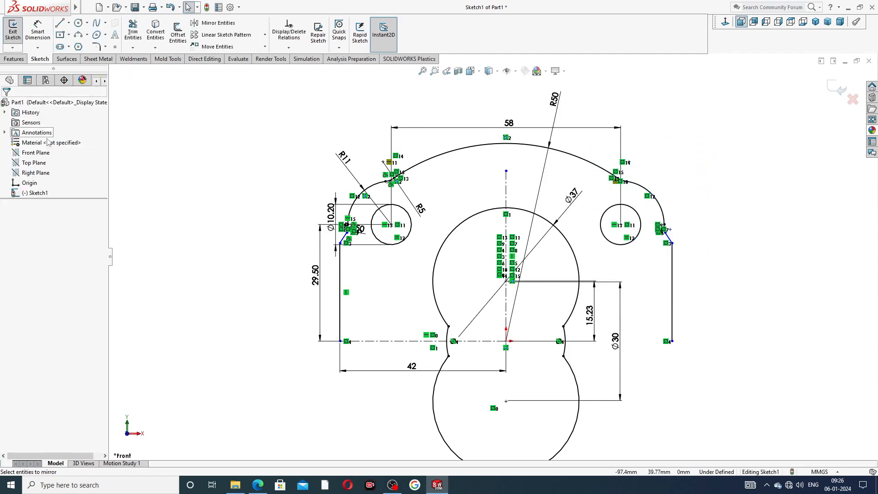
Step: Mirror the entire upper outline, including the R50 arc, both filleted sides, vertical lines and both bolt holes, about the horizontal centreline
click(215, 23)
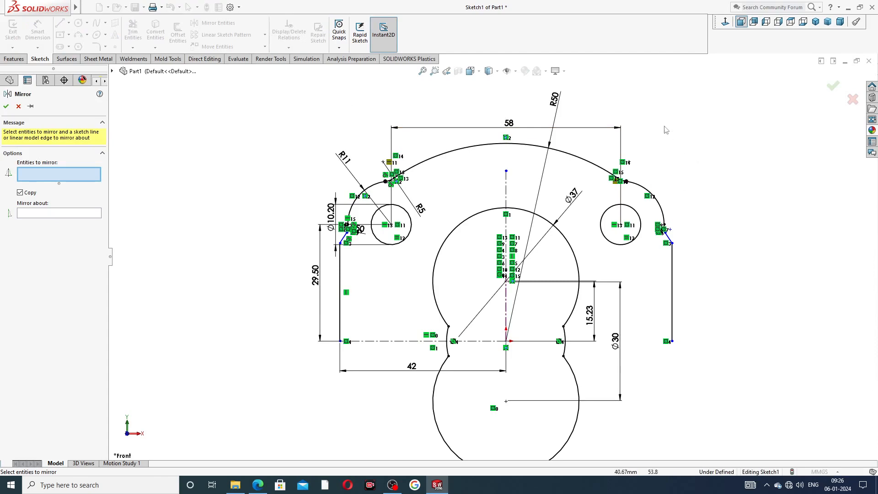
mouse_move(656, 111)
mouse_down()
mouse_move(620, 130)
mouse_move(602, 249)
mouse_move(701, 261)
mouse_up()
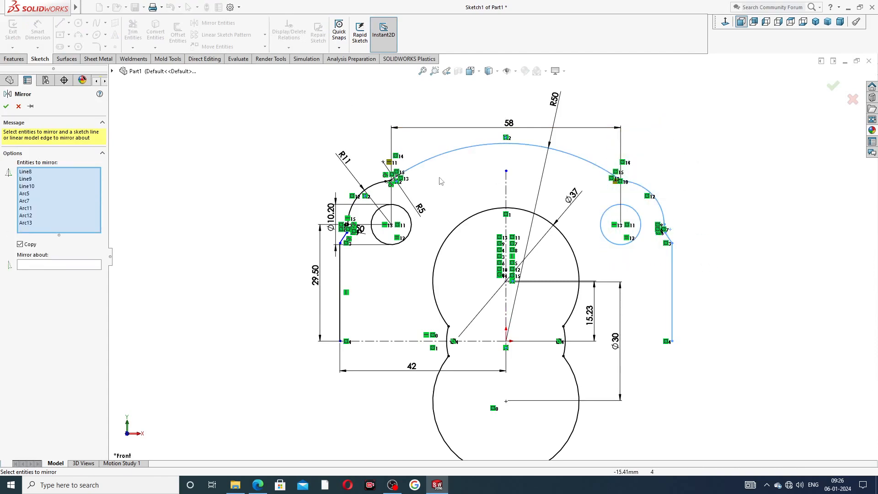
scroll(395, 188, down, 3)
scroll(408, 198, down, 3)
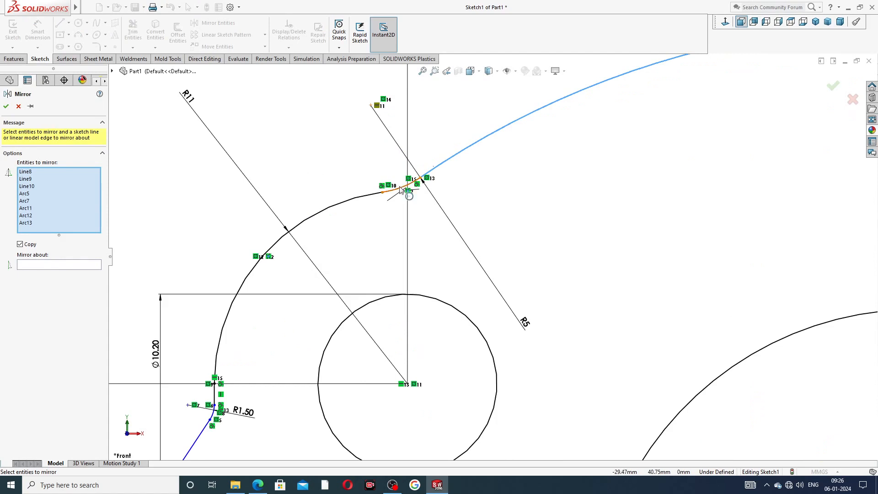
click(400, 190)
click(347, 199)
scroll(241, 382, down, 2)
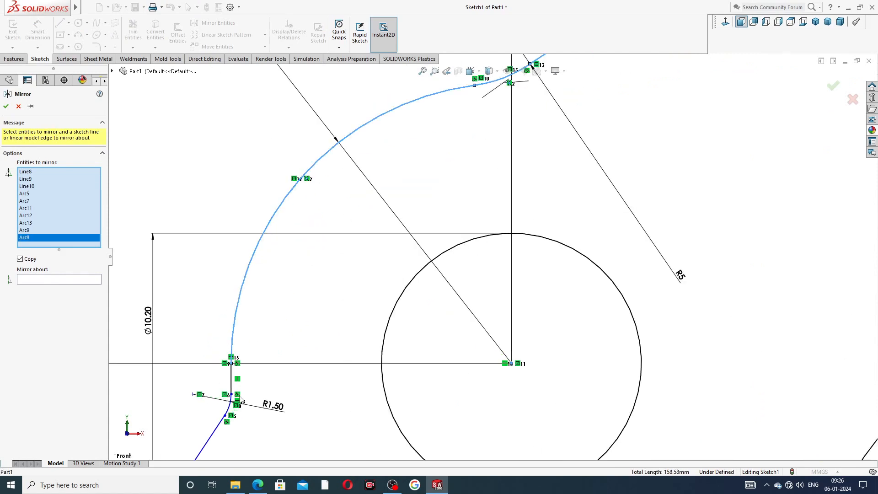
click(234, 377)
scroll(279, 383, up, 2)
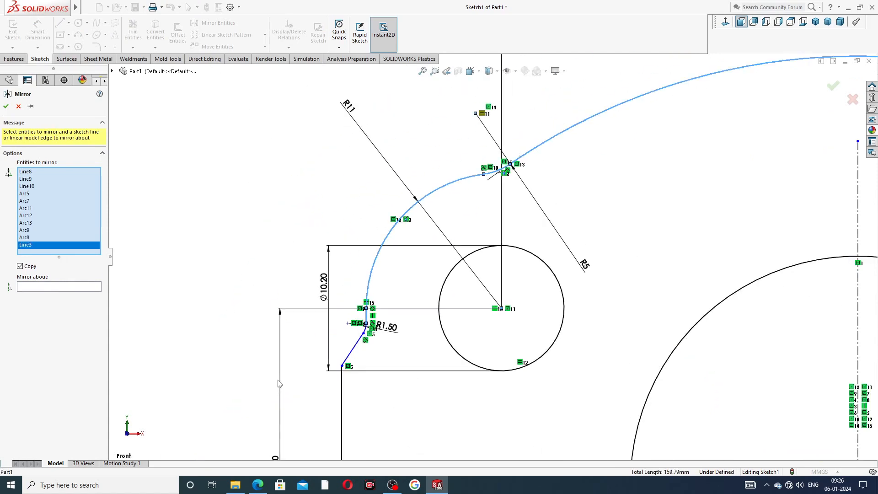
scroll(371, 342, down, 4)
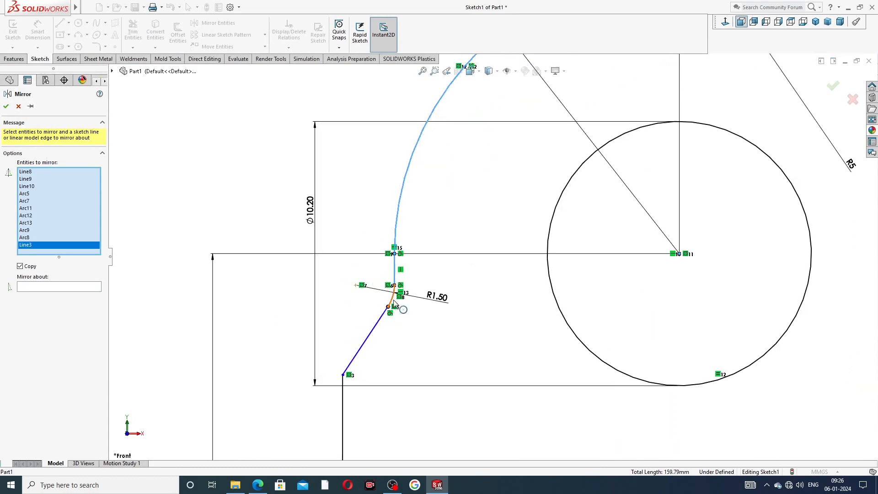
click(390, 303)
click(387, 319)
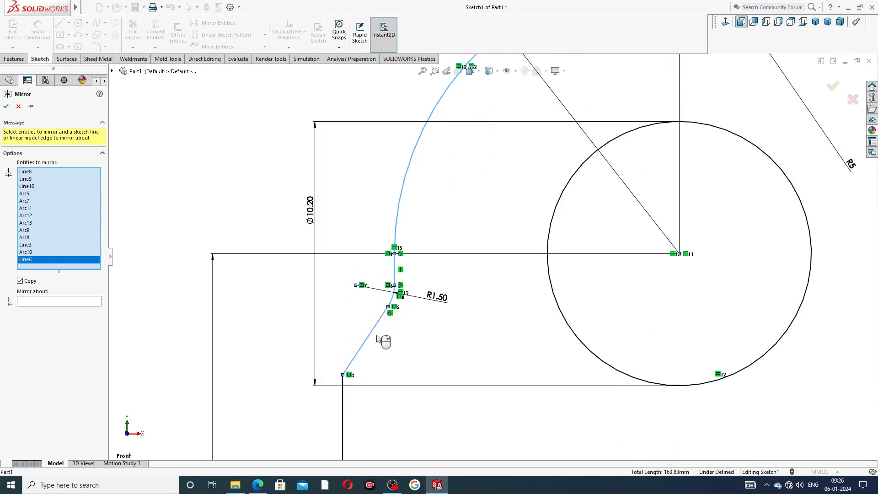
click(343, 400)
click(553, 304)
scroll(584, 290, up, 2)
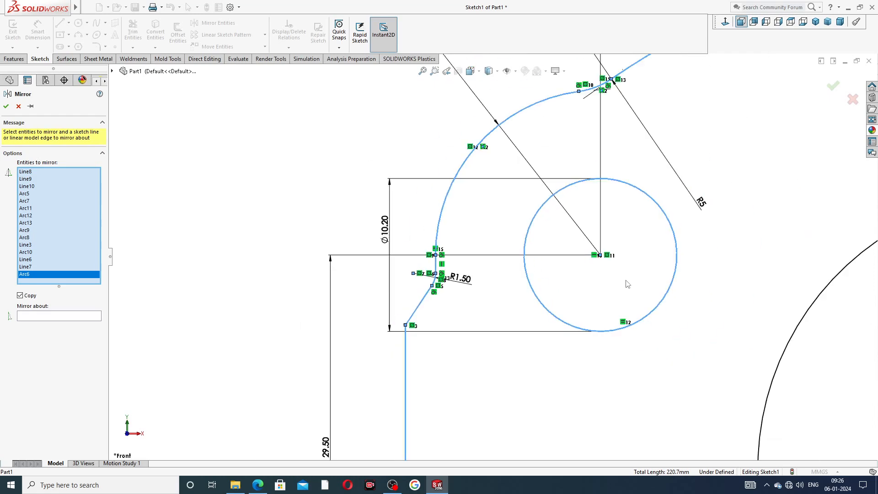
scroll(476, 343, up, 5)
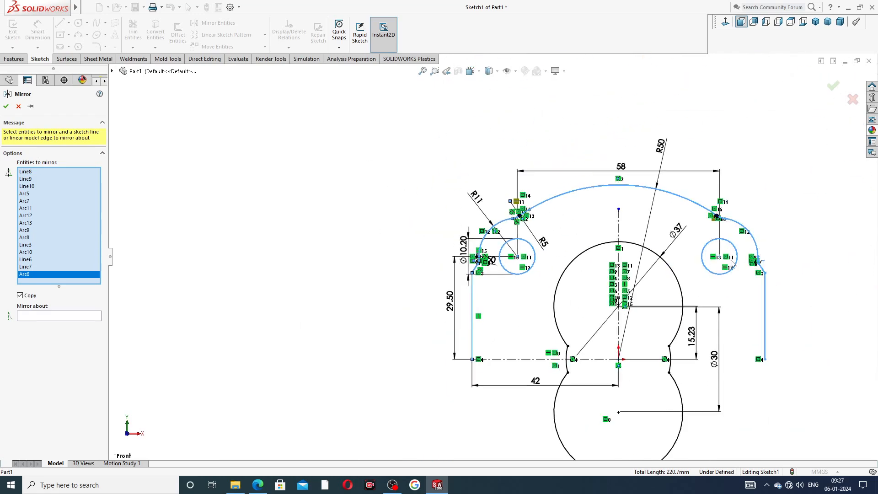
scroll(736, 288, down, 3)
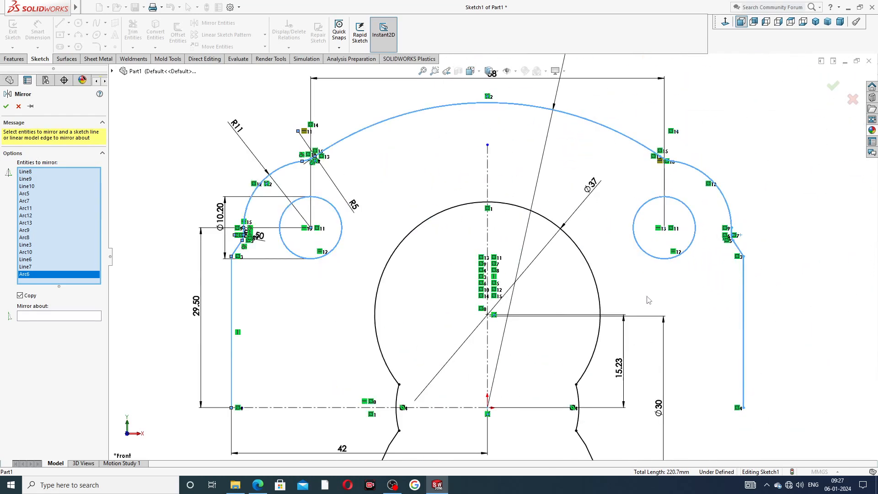
scroll(490, 383, up, 2)
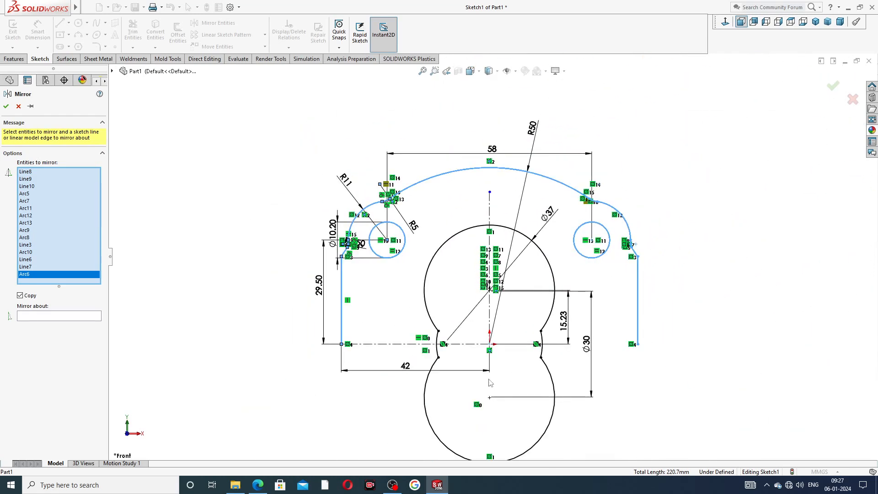
click(85, 316)
click(393, 344)
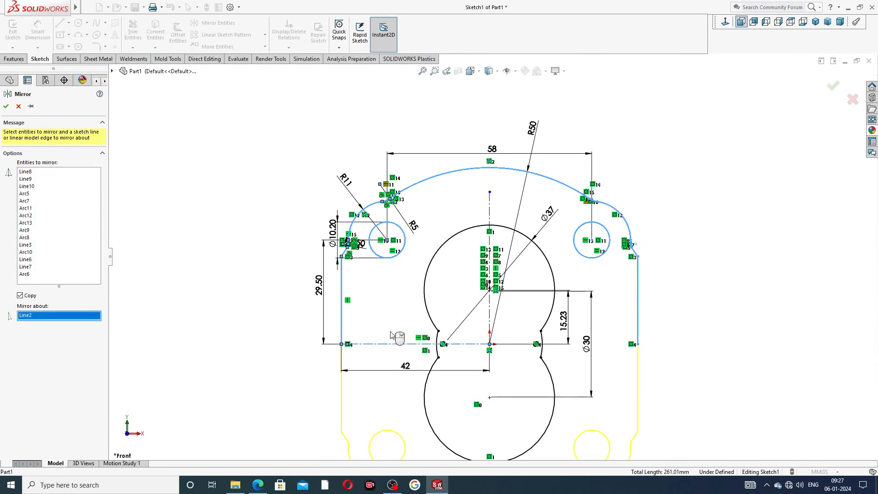
scroll(439, 369, up, 4)
scroll(452, 343, down, 3)
scroll(452, 344, down, 3)
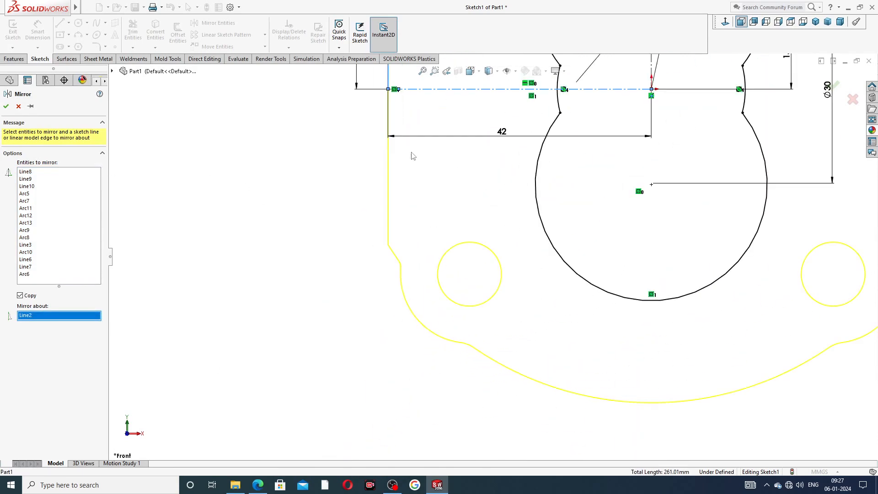
scroll(784, 278, up, 2)
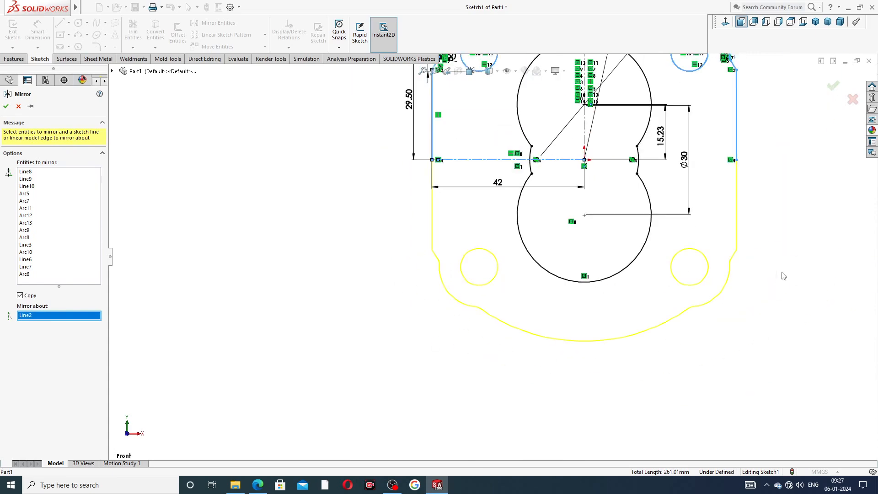
click(832, 88)
scroll(730, 264, down, 1)
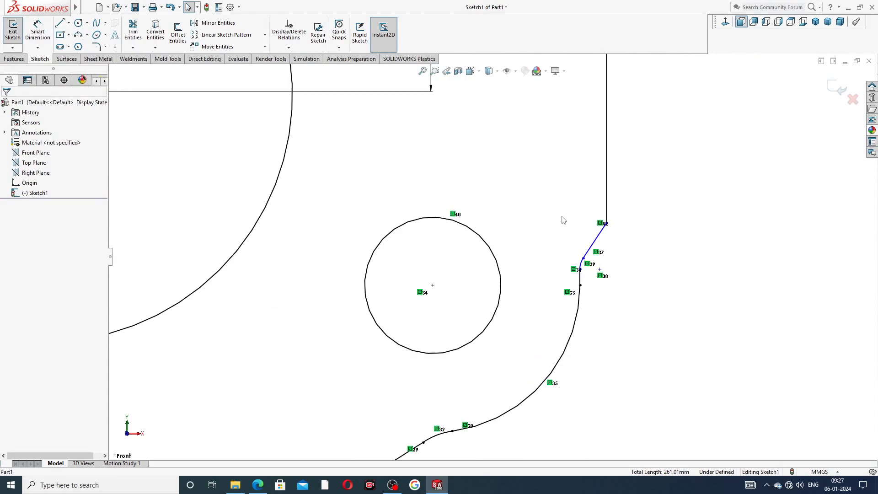
scroll(588, 275, up, 4)
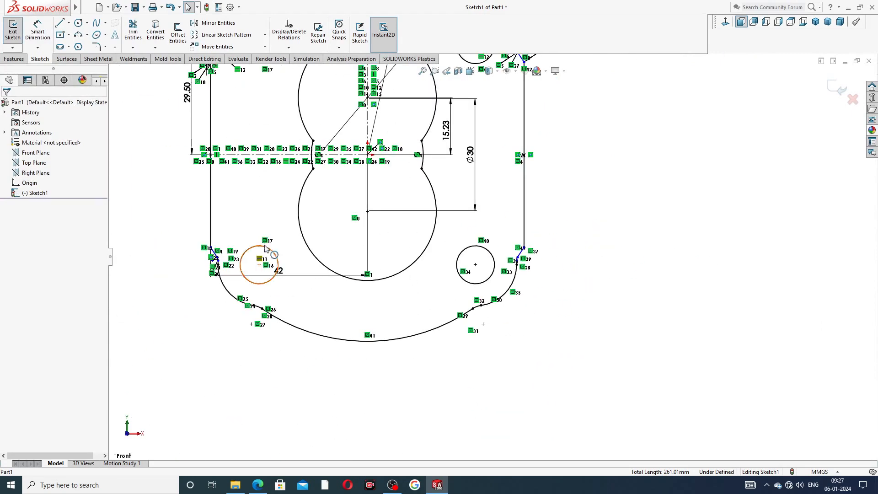
scroll(256, 249, down, 3)
scroll(370, 226, up, 5)
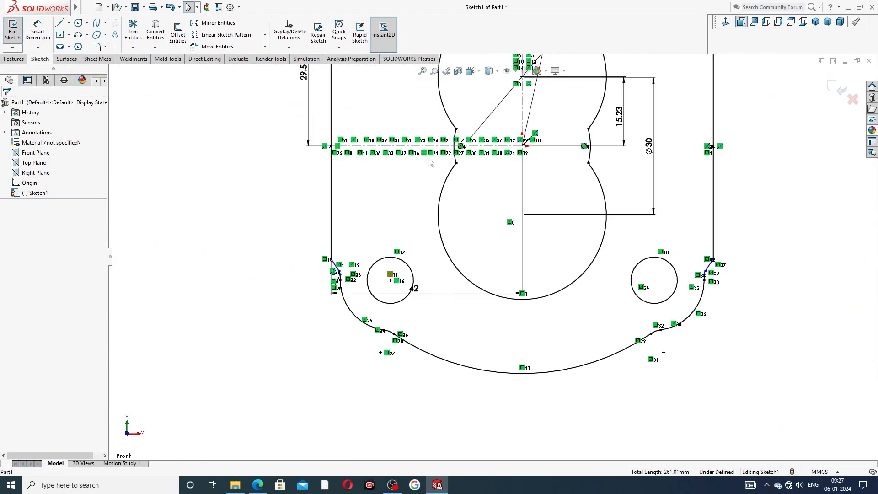
scroll(493, 257, down, 2)
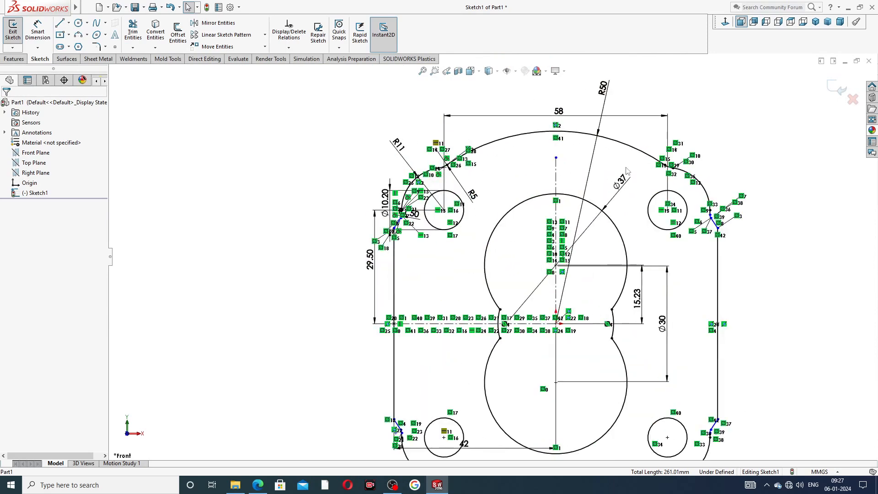
Step: Review the full body sketch, then check the PART-12 hydraulic body PDF drawing in the browser for the extrusion depth
scroll(492, 257, up, 3)
scroll(565, 342, down, 1)
scroll(565, 342, down, 1)
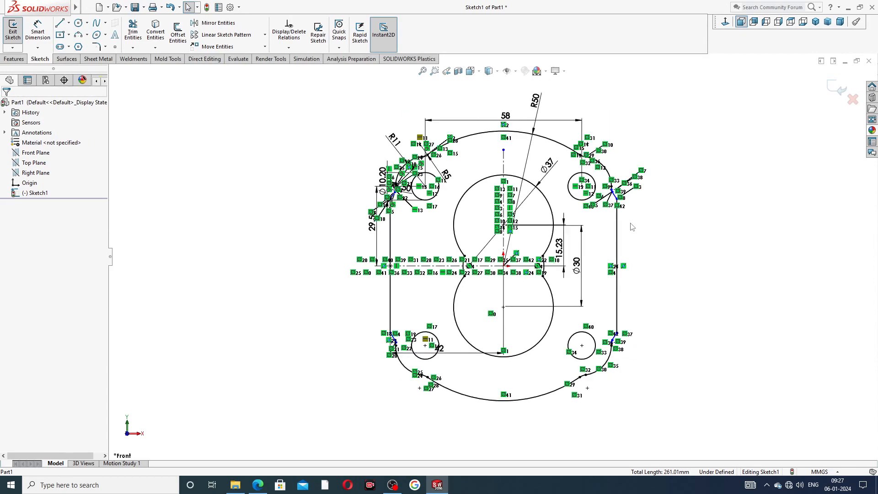
scroll(633, 227, up, 3)
scroll(475, 185, down, 3)
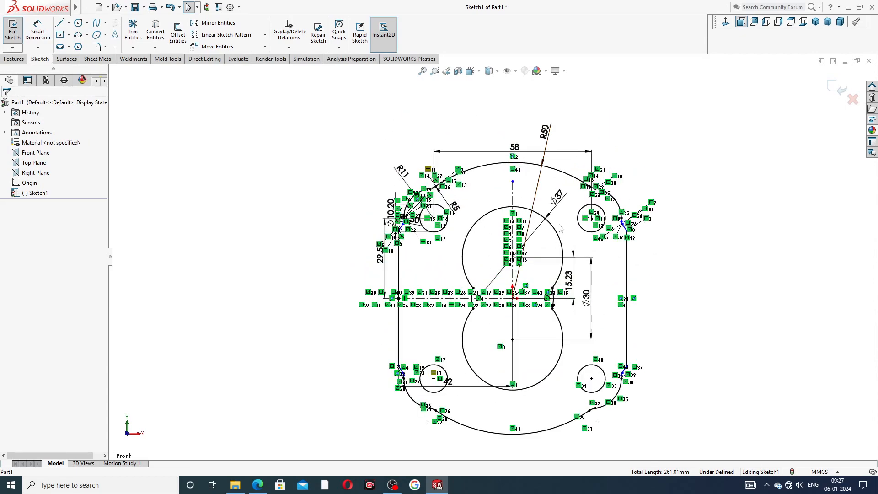
scroll(462, 372, up, 1)
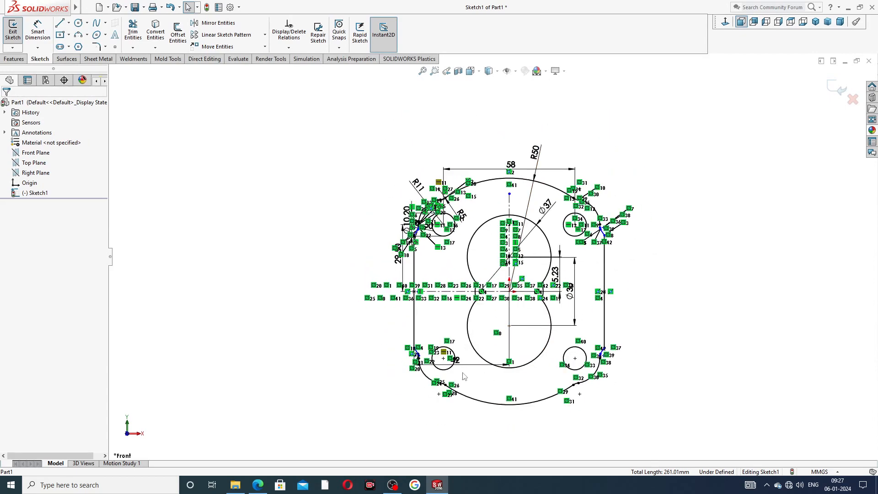
scroll(467, 361, down, 1)
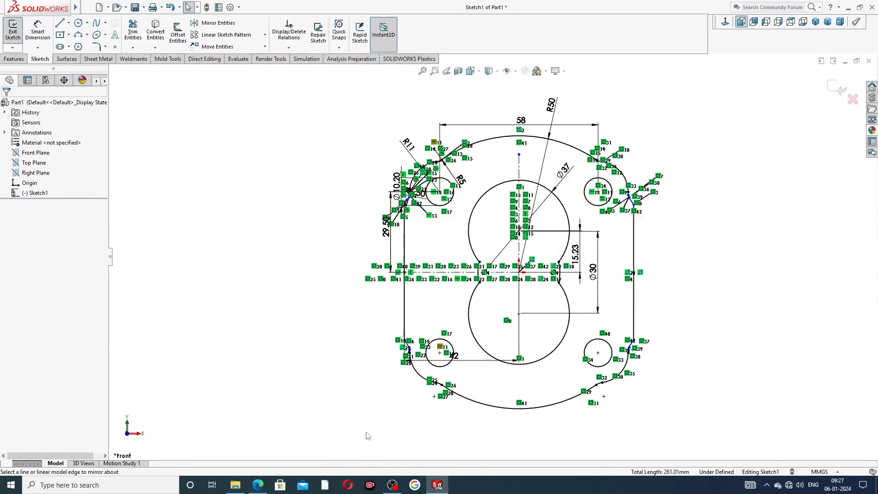
click(258, 484)
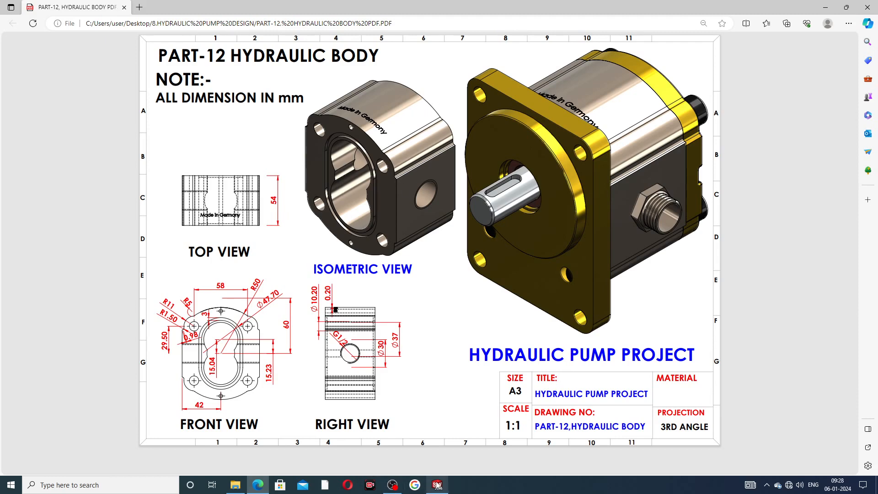
mouse_move(437, 484)
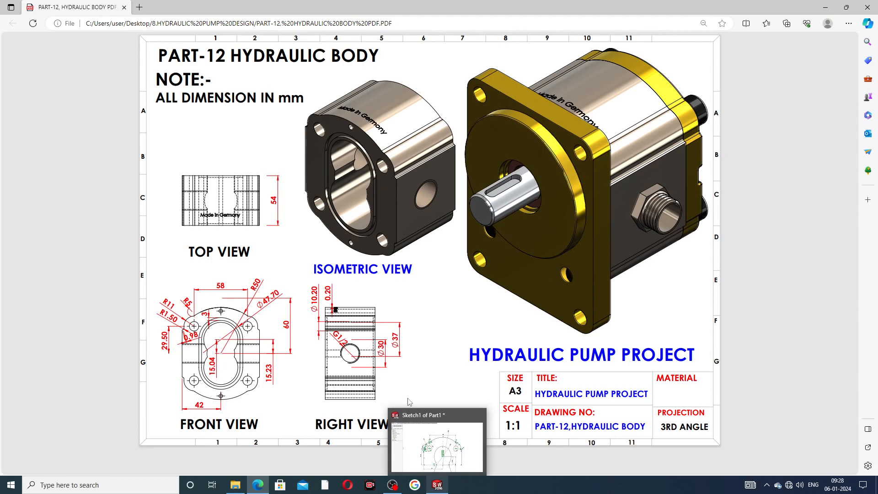
click(438, 483)
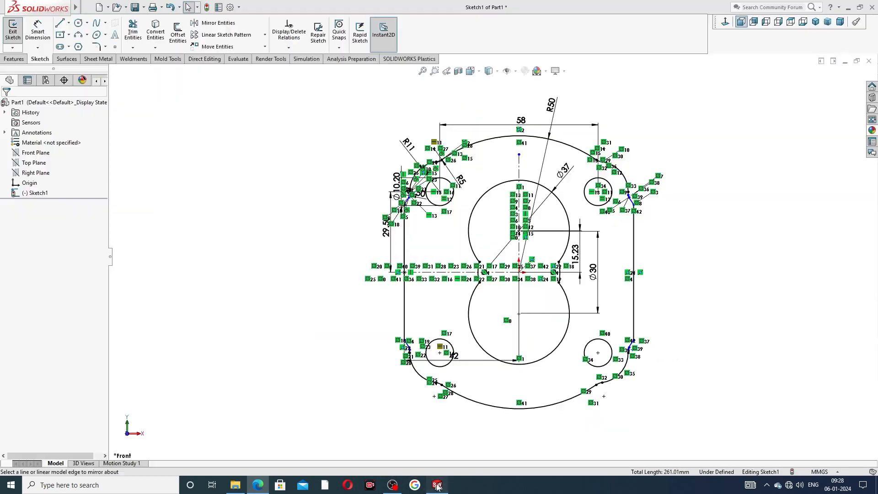
Step: Extrude the body sketch as a boss with the Mid Plane end condition and a depth of 54 mm
click(13, 59)
click(25, 40)
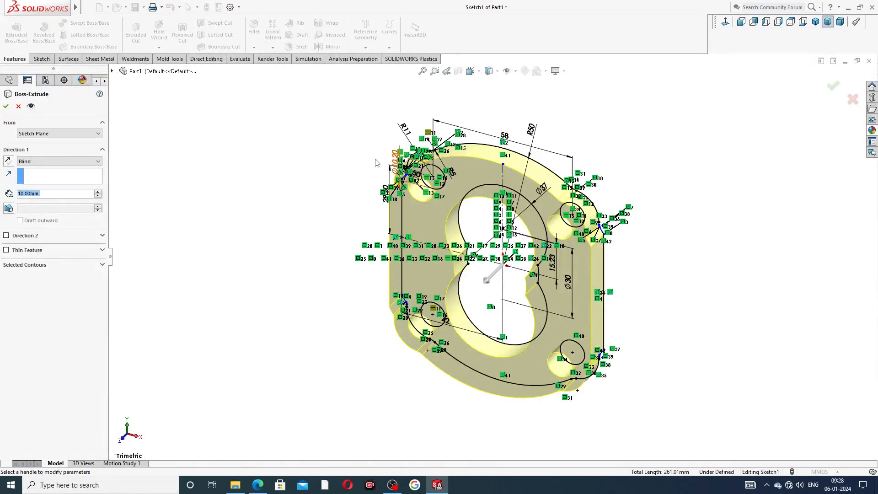
click(67, 162)
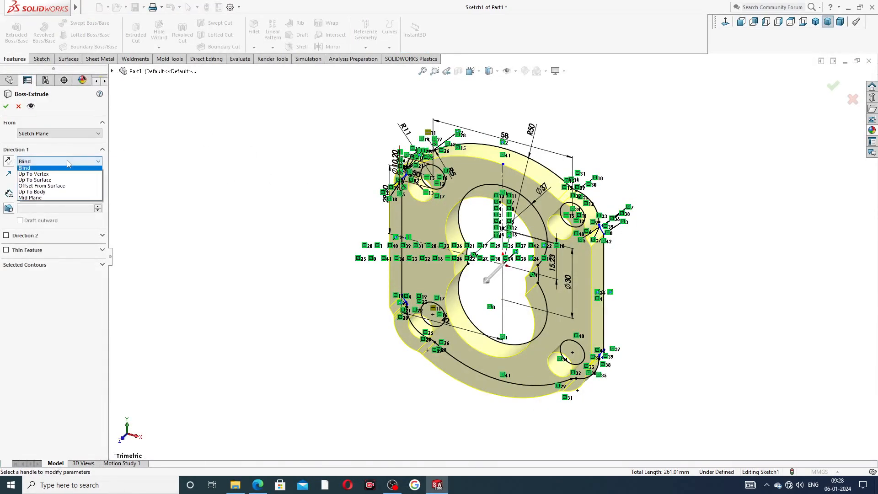
click(63, 197)
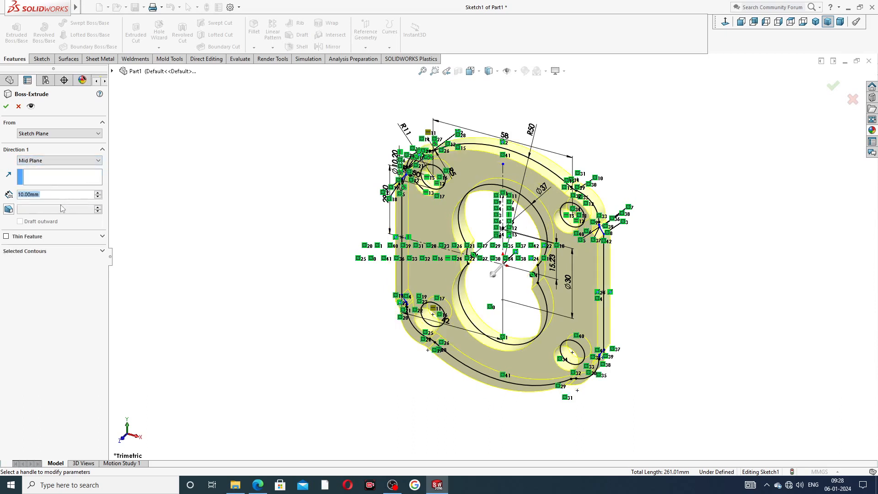
text(54)
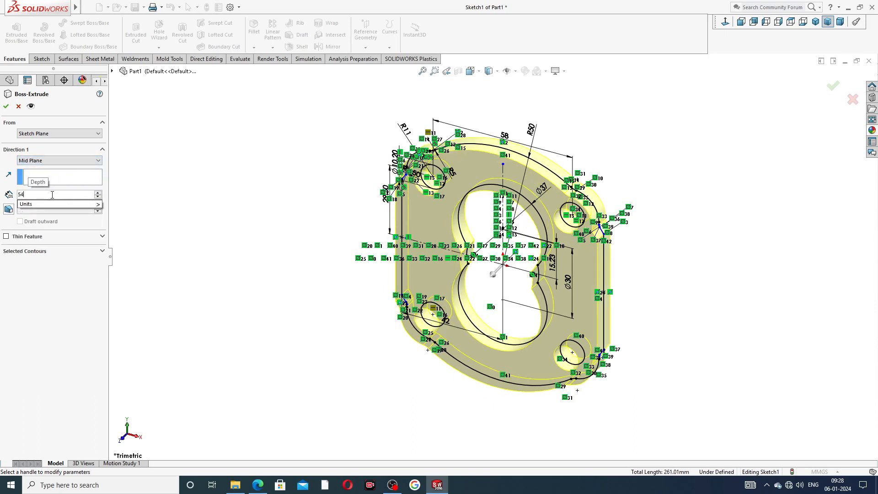
key(Return)
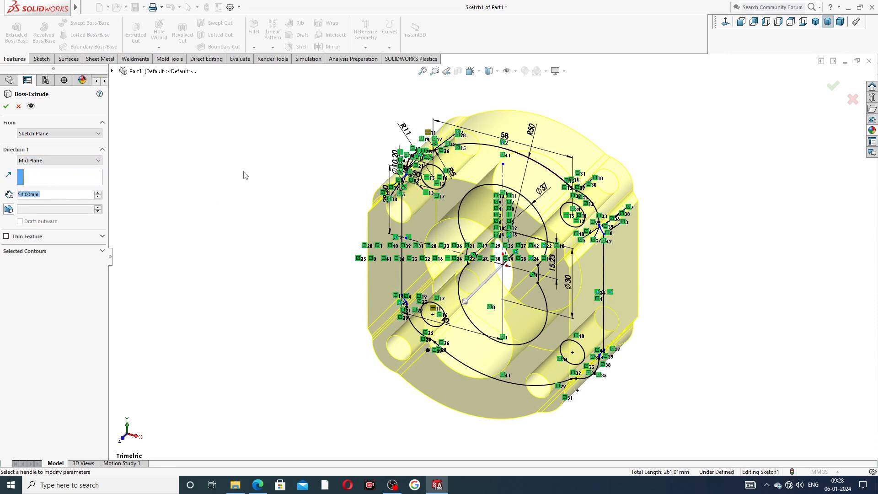
mouse_move(692, 232)
middle_down()
mouse_move(650, 192)
mouse_move(670, 216)
mouse_move(663, 212)
middle_up()
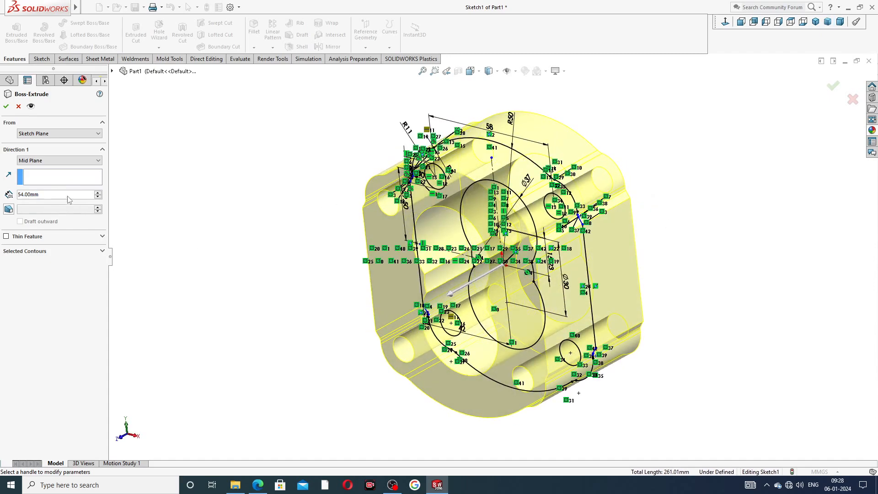
click(7, 105)
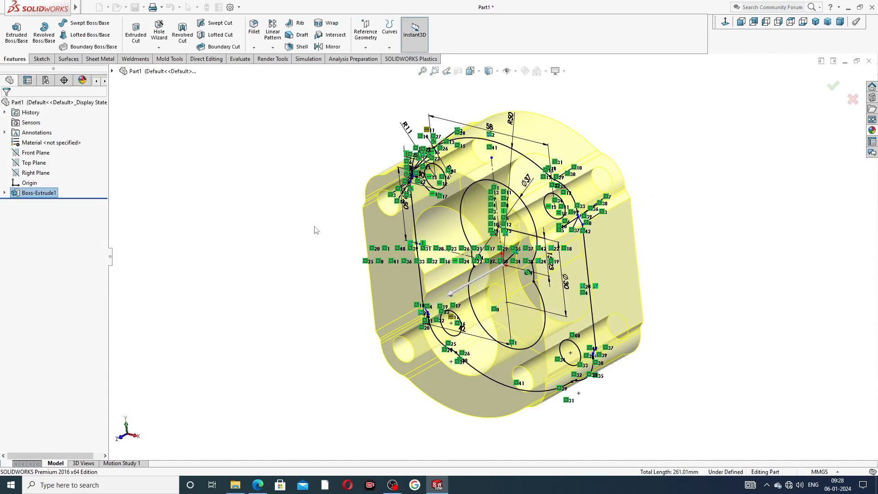
Step: Consult the PDF drawing, start a new sketch on the extruded body's front face and show it in front view
middle_drag(607, 163, 745, 137)
middle_drag(590, 208, 563, 205)
scroll(518, 231, down, 3)
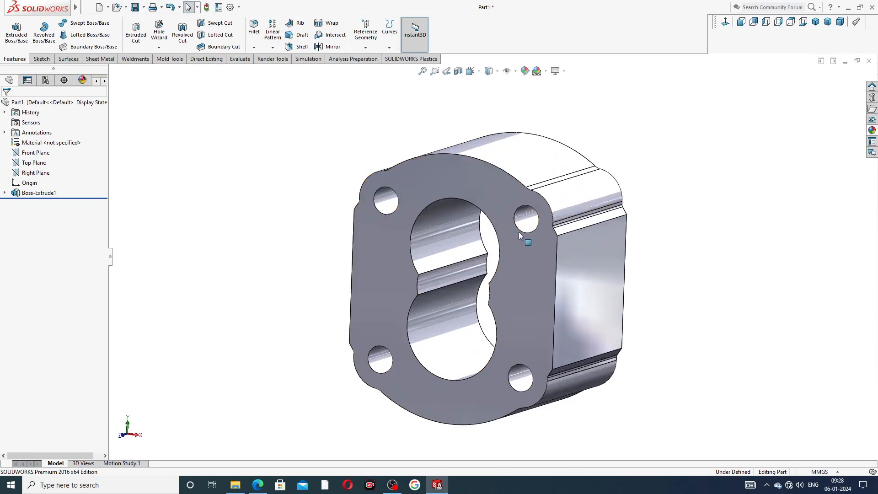
click(252, 485)
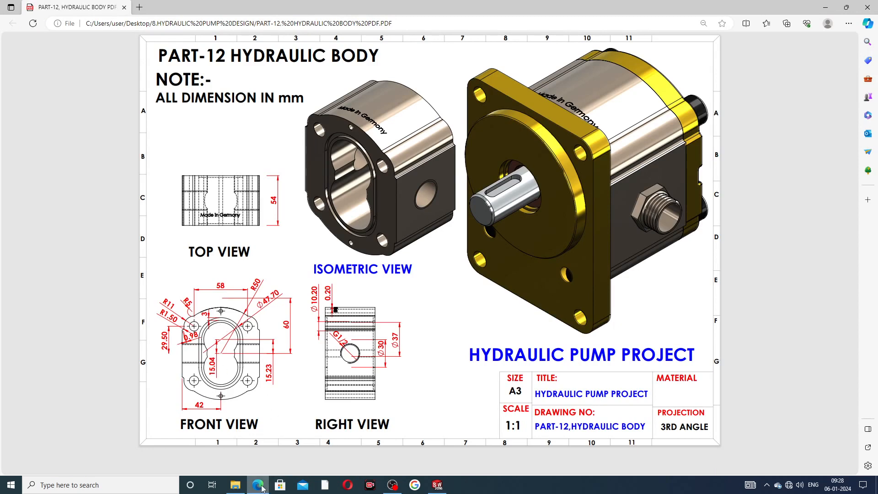
click(436, 485)
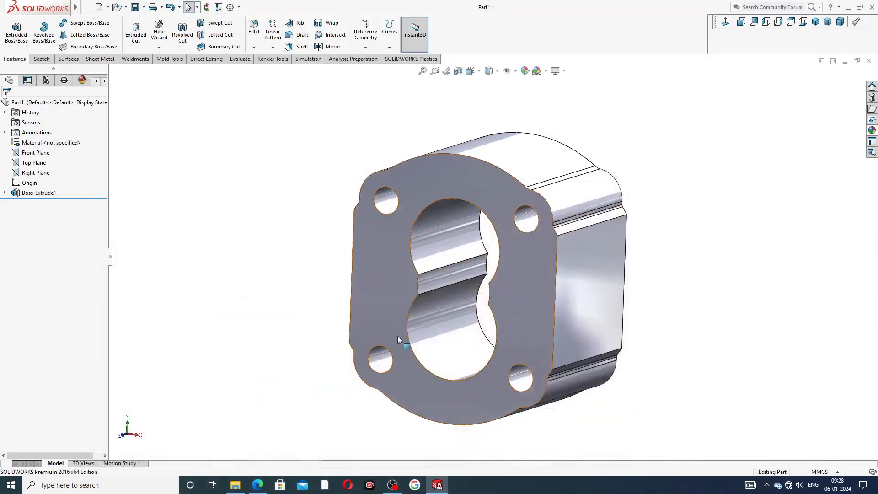
click(454, 183)
click(485, 156)
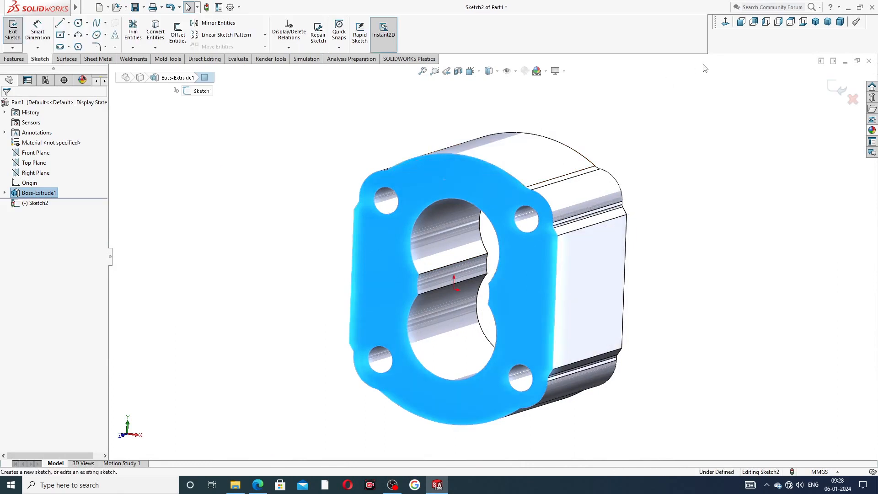
click(741, 21)
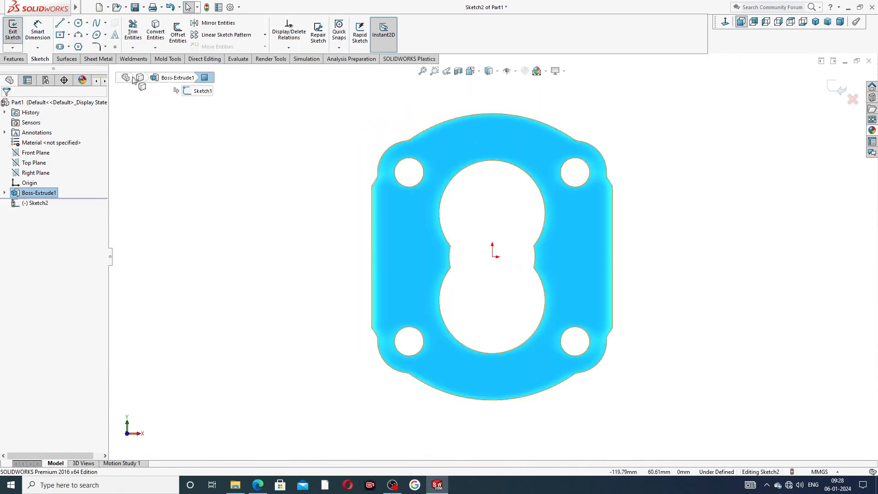
click(69, 23)
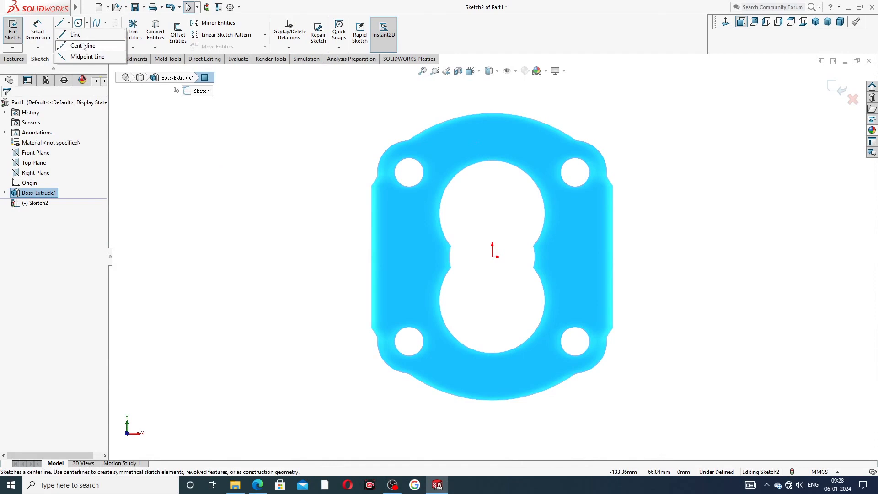
click(83, 46)
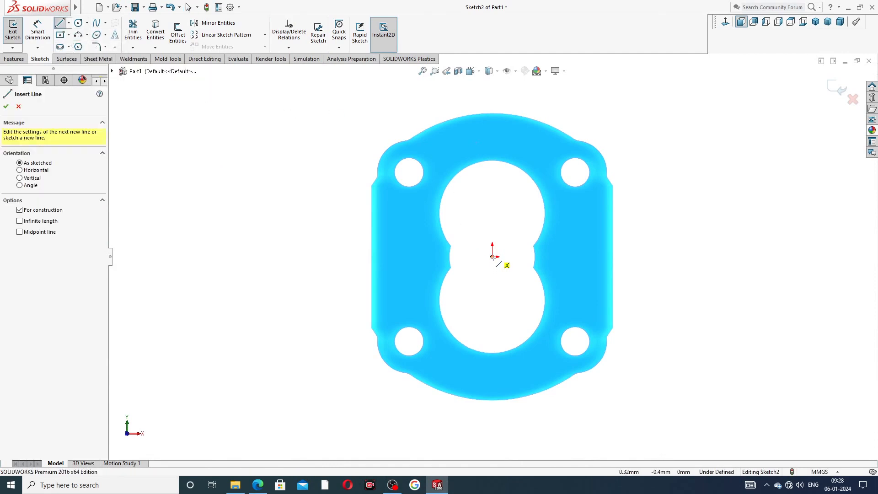
click(492, 257)
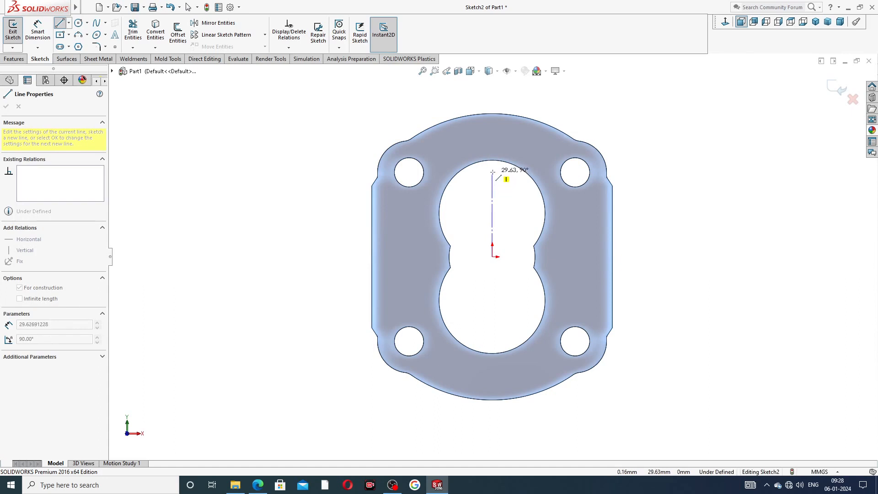
key(Escape)
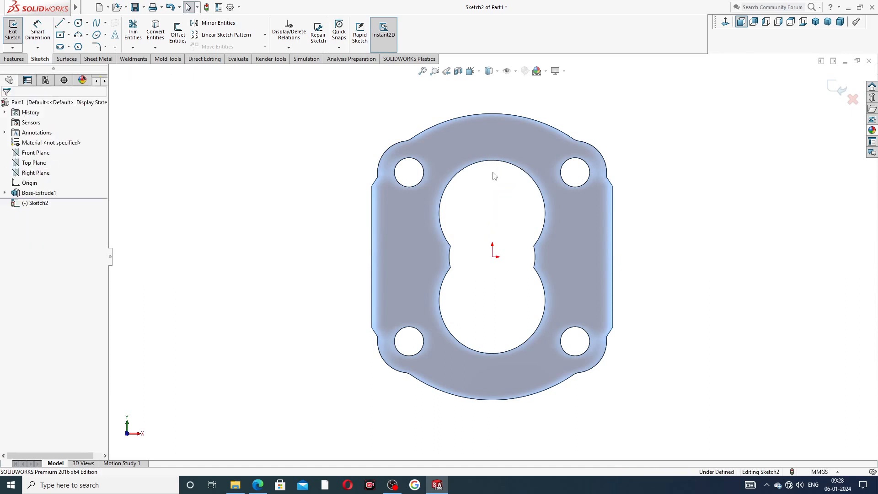
Step: Sketch a vertical centerline from inside the upper bore down to the origin and a horizontal centerline from the origin into the body's right side
click(69, 23)
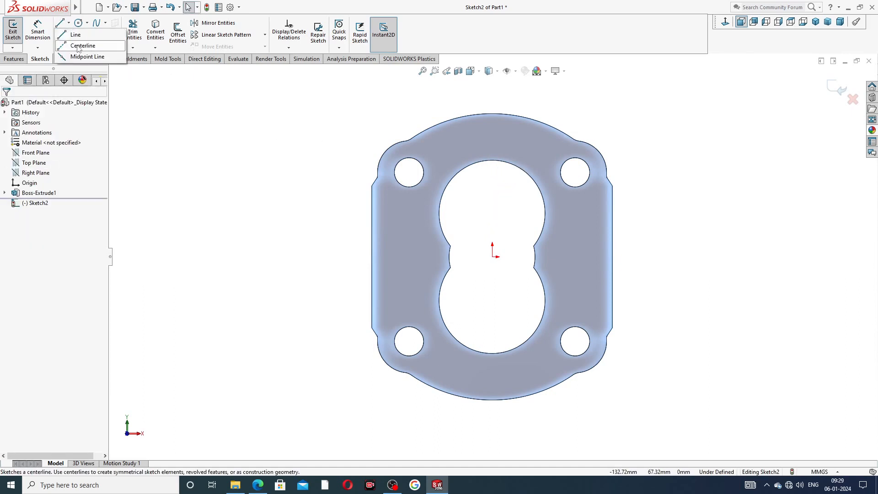
click(76, 35)
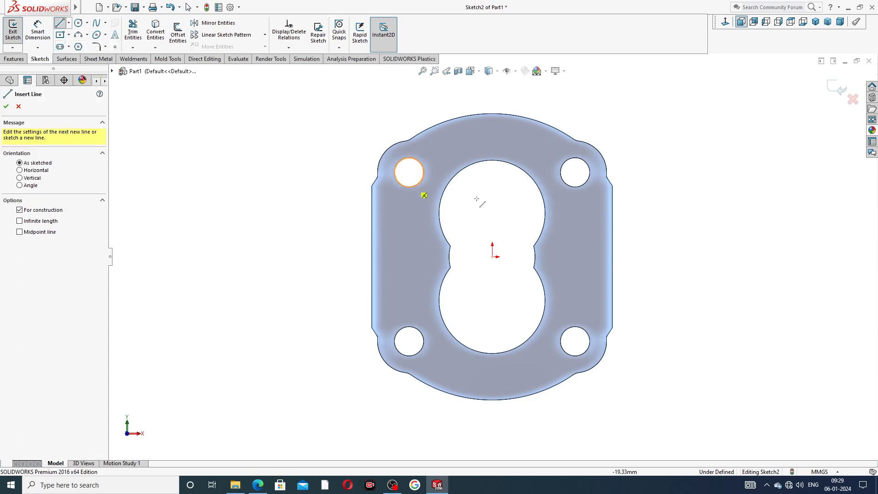
click(491, 173)
click(492, 256)
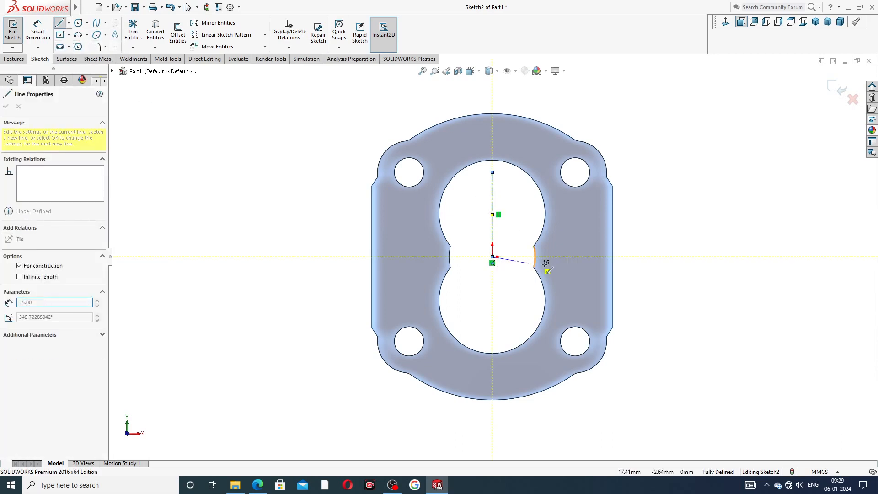
click(579, 256)
right_click(688, 205)
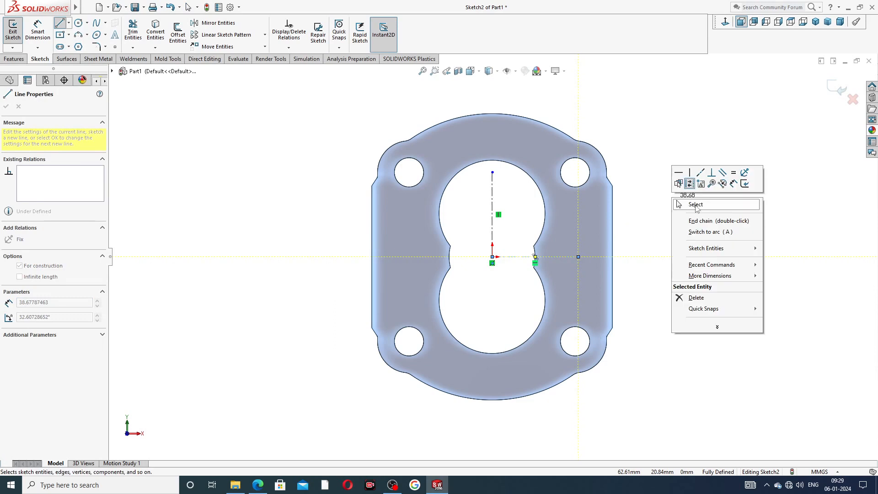
click(697, 209)
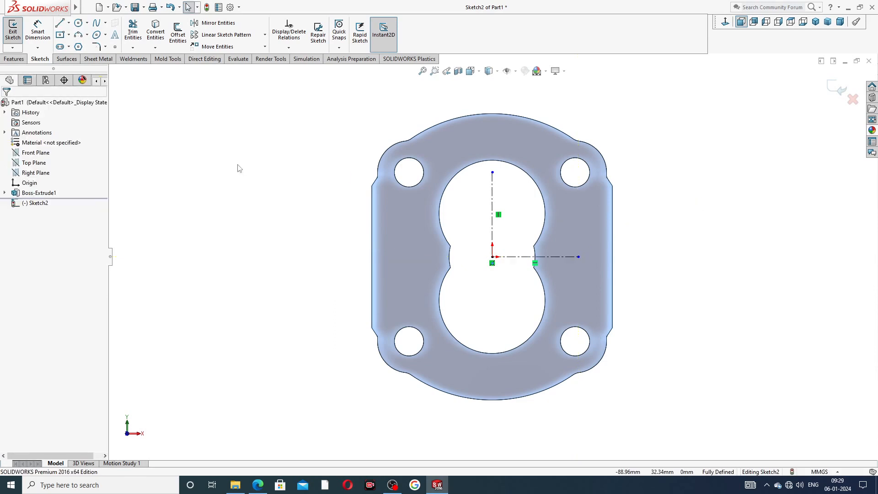
Step: Sketch a circle of about 41 mm diameter around the upper bore, centred on the vertical centerline about 18.8 mm above the origin
click(78, 23)
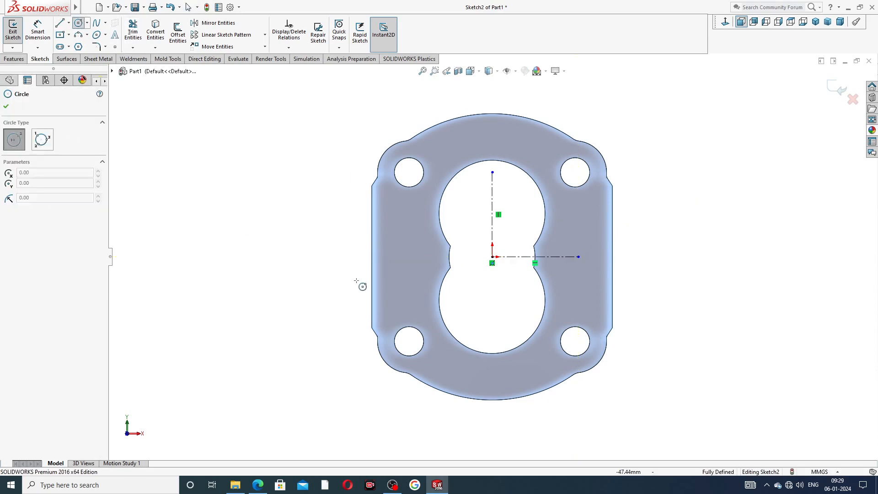
click(492, 203)
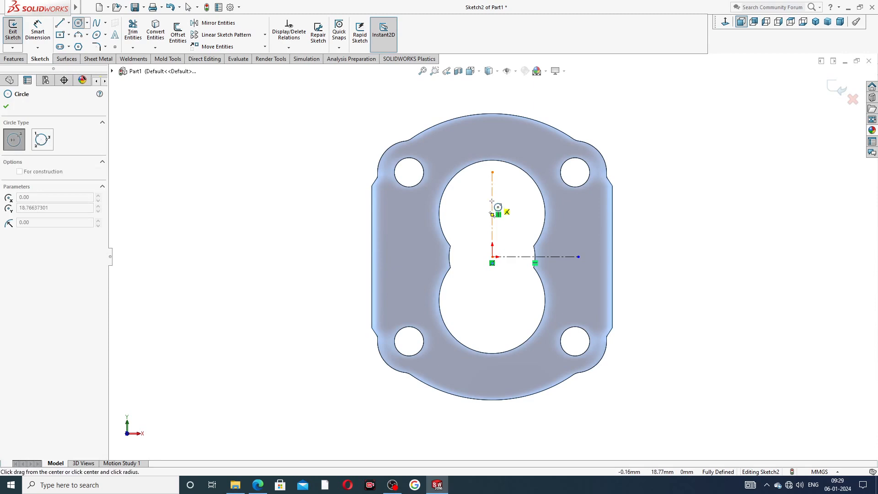
click(498, 145)
right_click(590, 90)
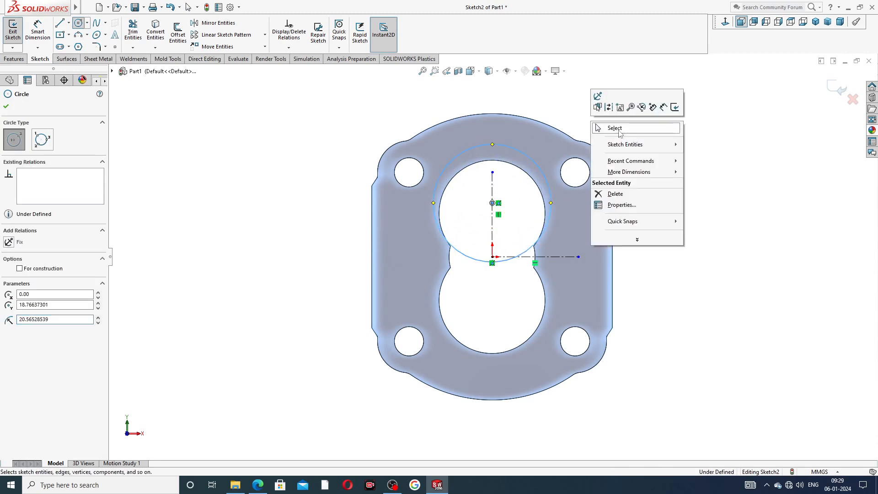
click(609, 126)
Step: Consult the PDF drawing and dimension the circle around the upper bore to a diameter of 47.7 mm
click(258, 484)
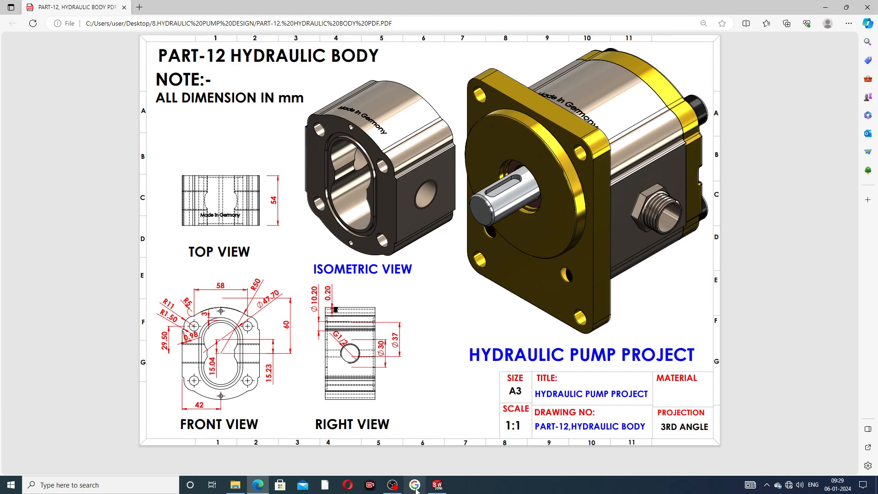
click(437, 485)
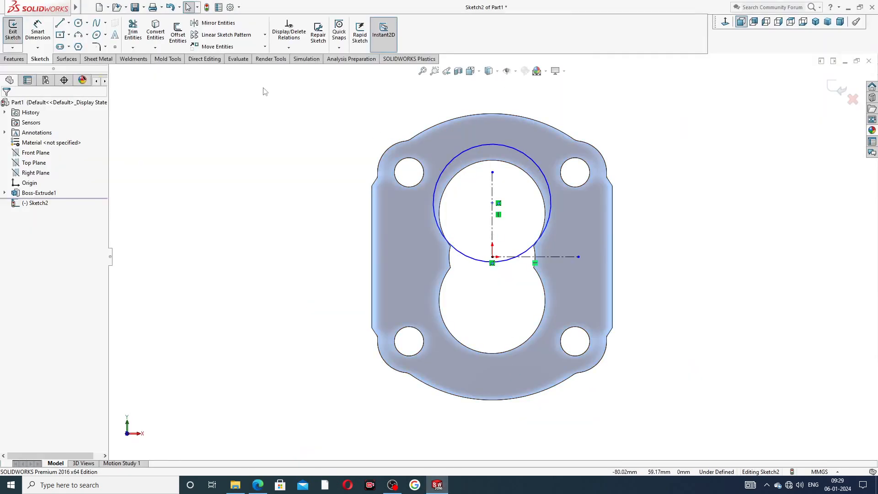
click(37, 31)
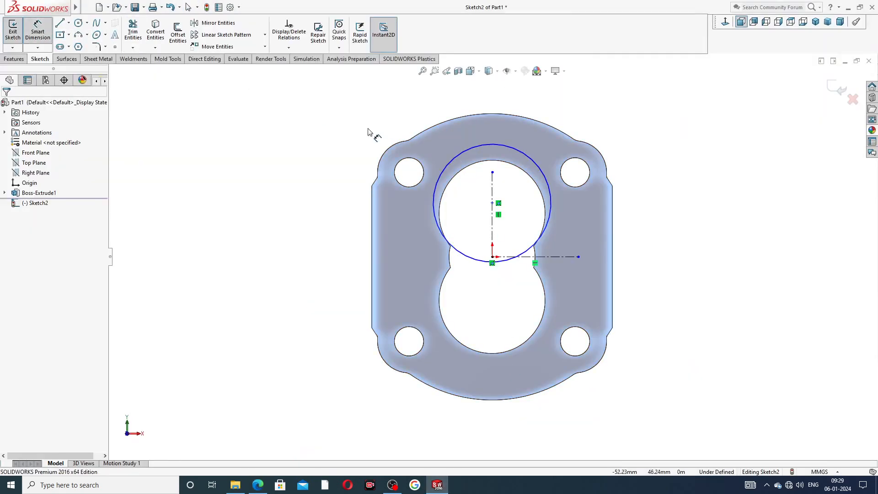
click(481, 146)
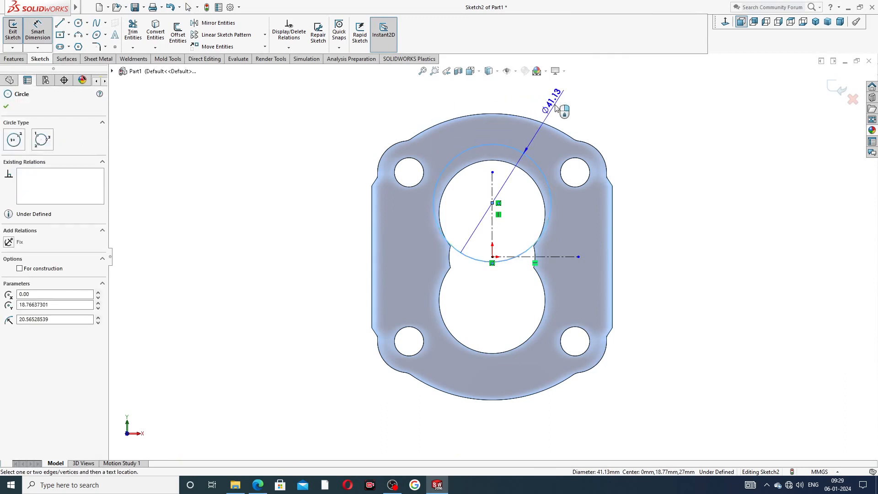
click(554, 104)
text(47.)
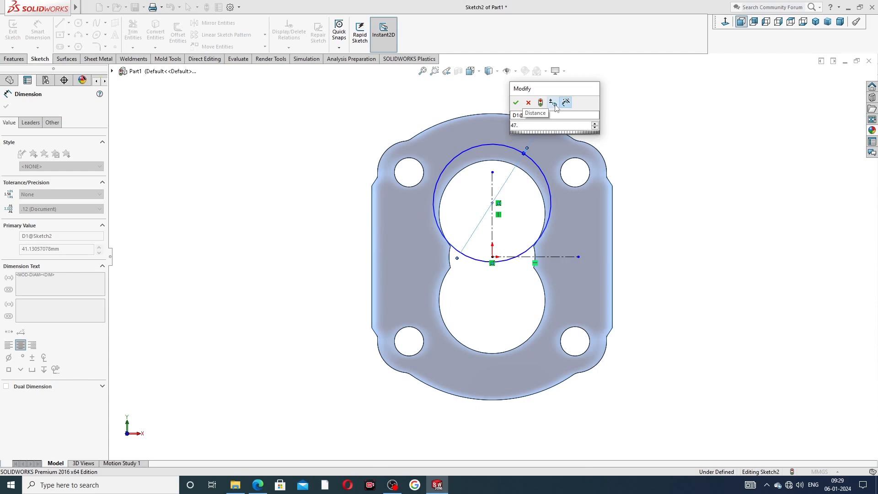
text(7)
key(Return)
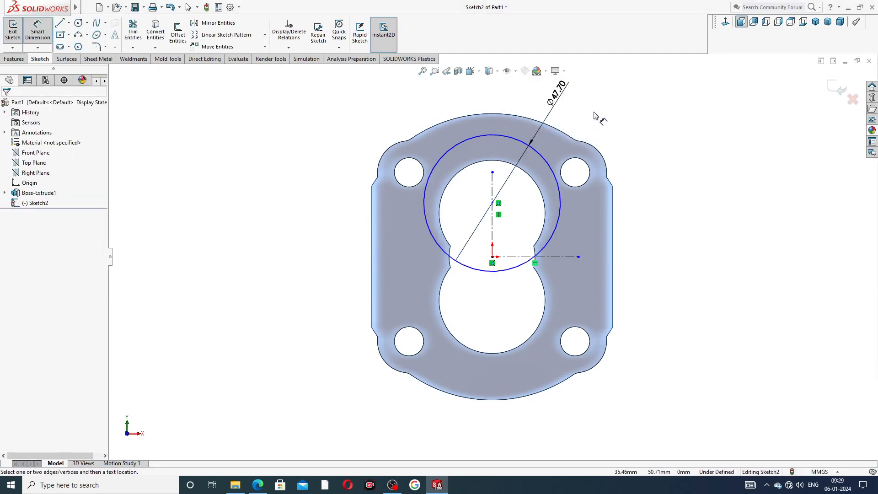
Step: Dimension the distance between the circle's centre and the origin to 15.04 mm
click(492, 203)
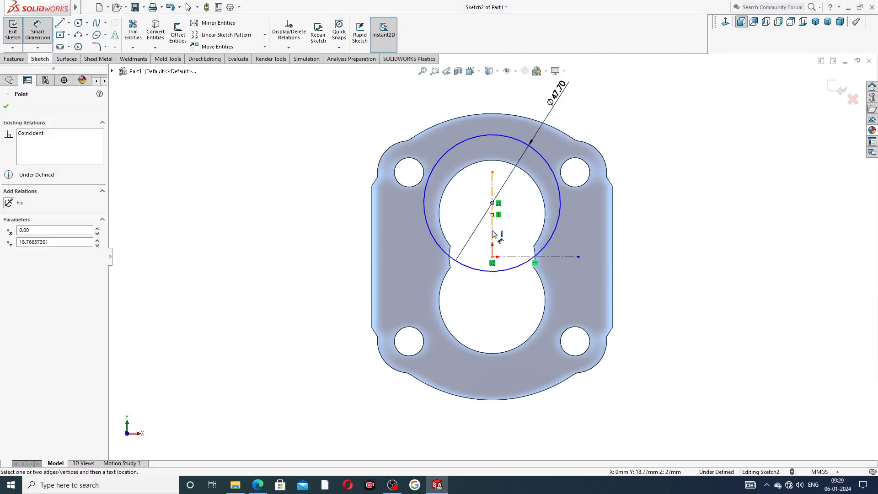
click(493, 257)
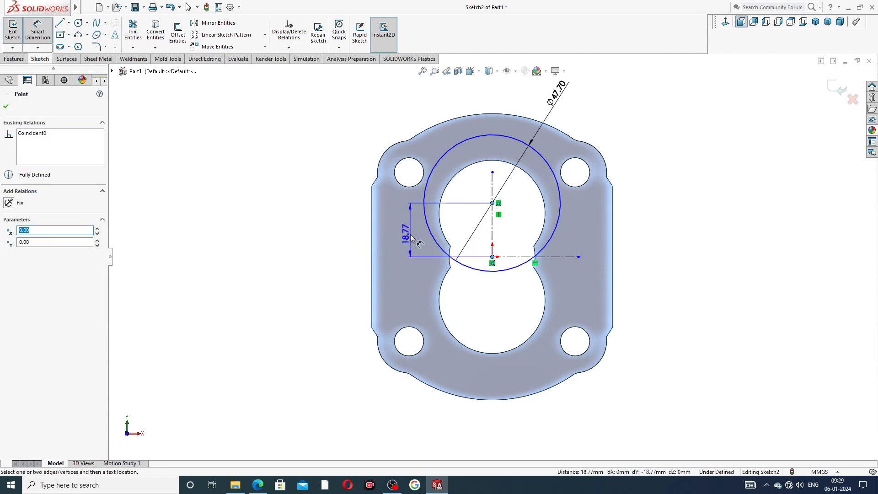
click(411, 236)
text(15)
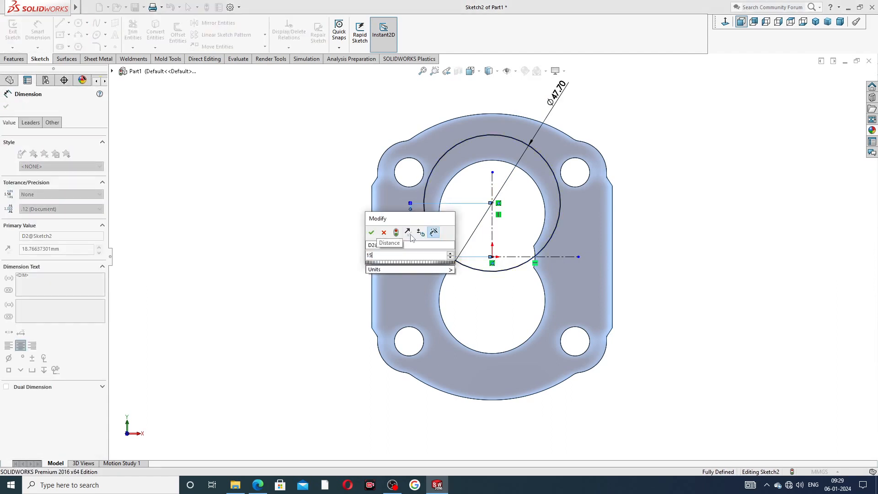
text(.04)
key(Return)
click(756, 161)
right_click(663, 132)
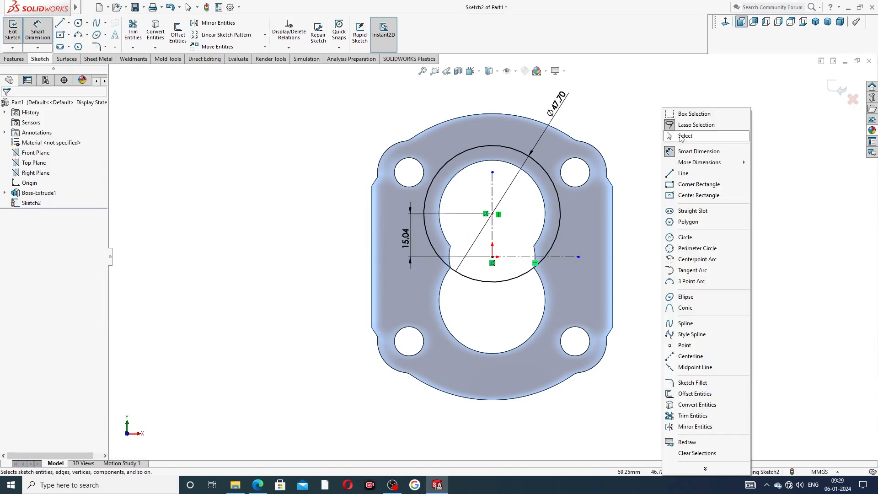
click(683, 138)
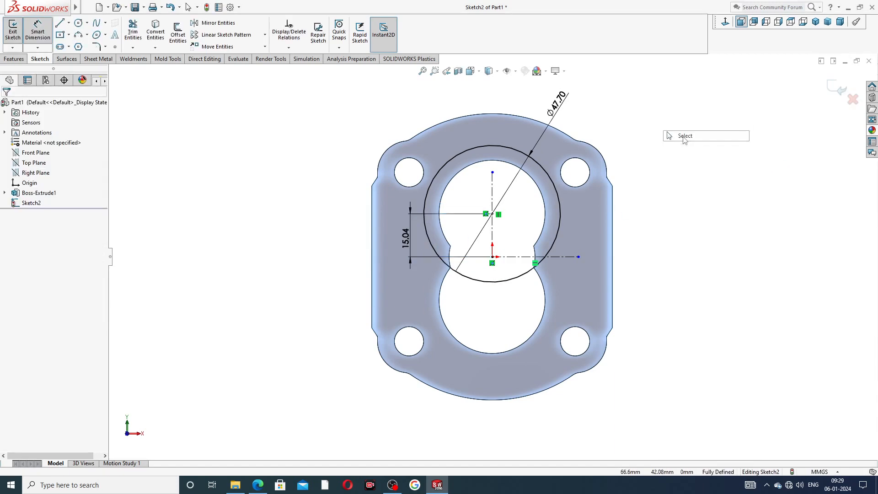
Step: Mirror the circle about the horizontal centerline, keeping the original
click(224, 25)
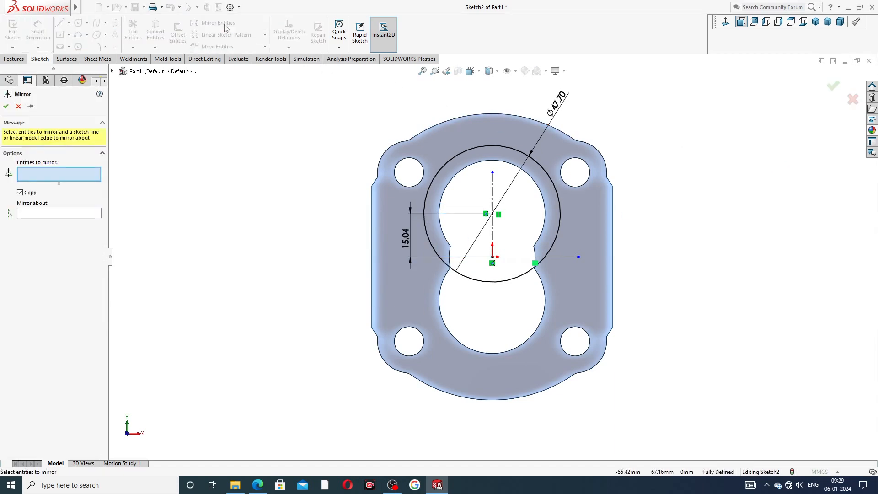
click(449, 161)
click(81, 214)
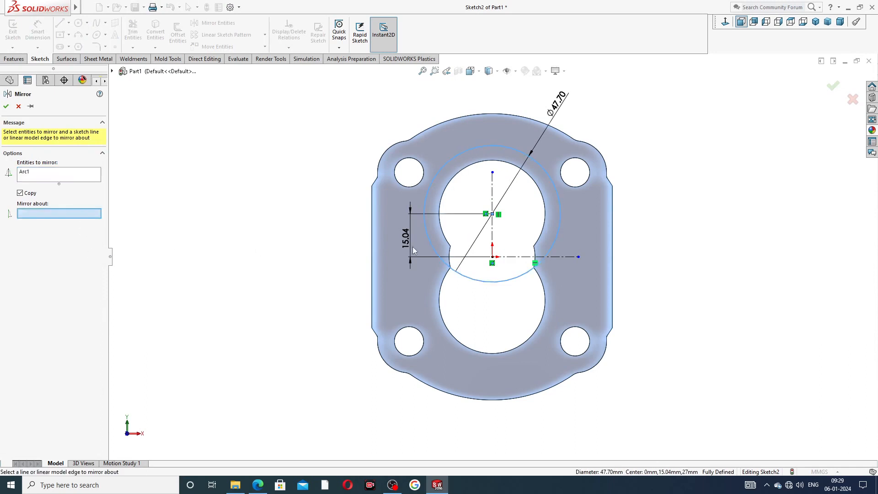
click(502, 257)
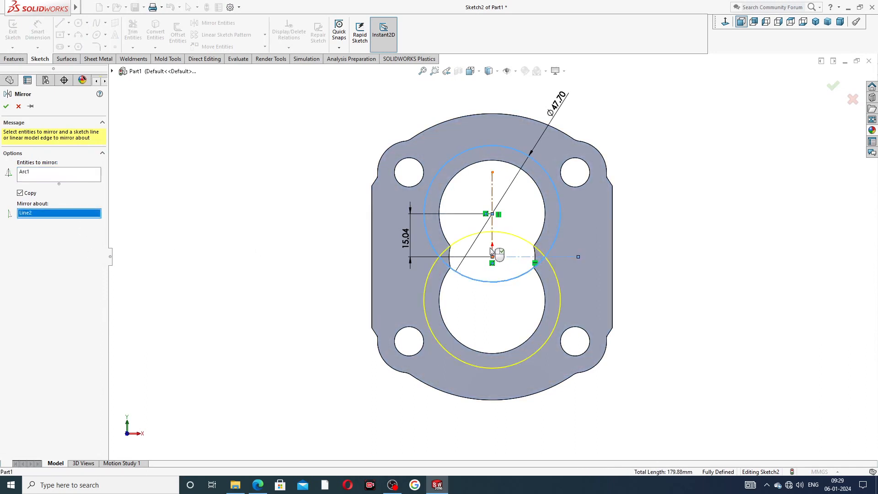
click(6, 106)
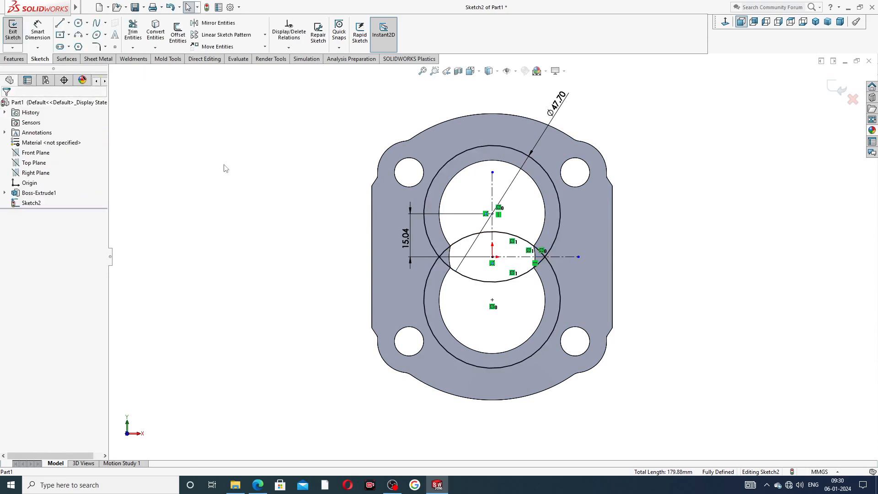
Step: Draw two vertical lines joining the outermost left and right points of the upper and lower circles
click(60, 22)
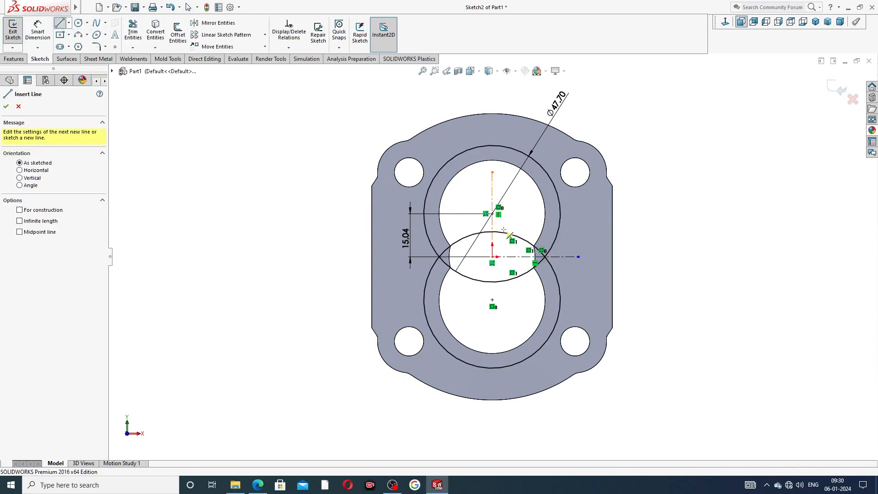
click(423, 214)
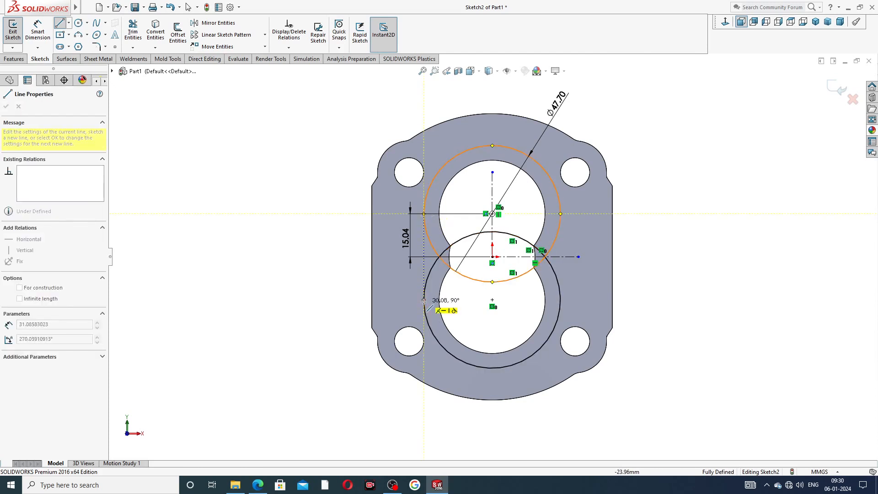
click(423, 299)
right_click(370, 282)
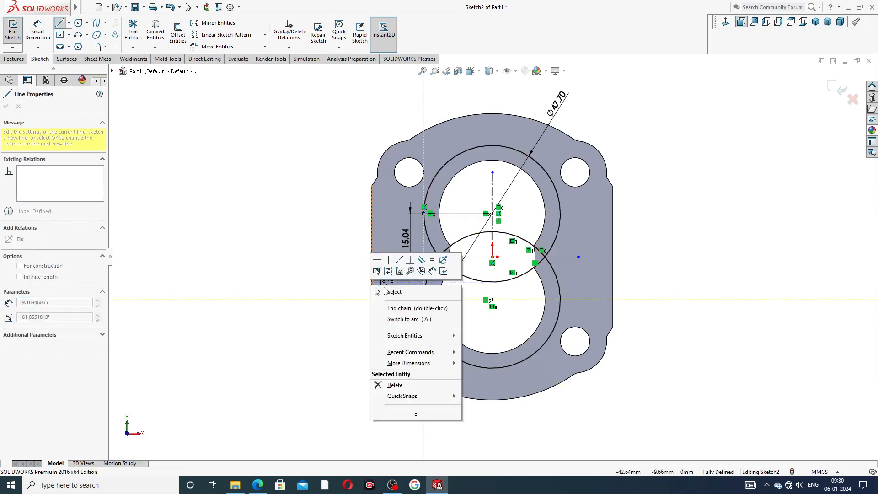
click(391, 291)
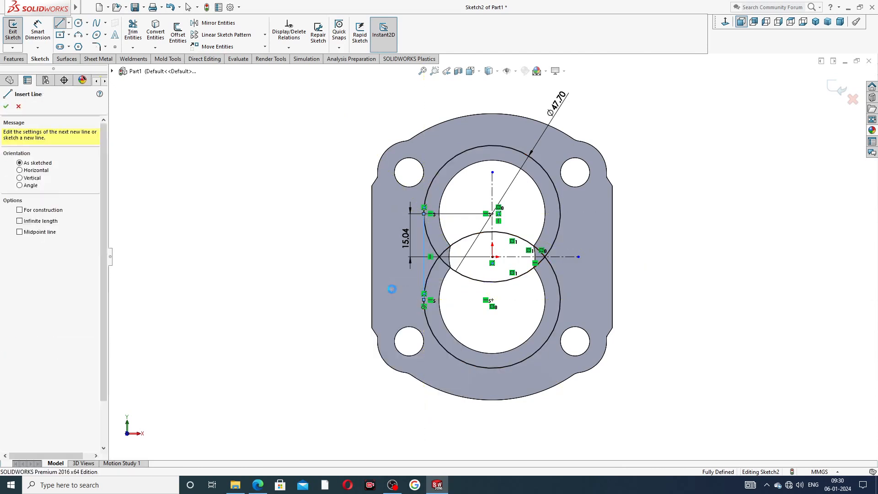
click(59, 23)
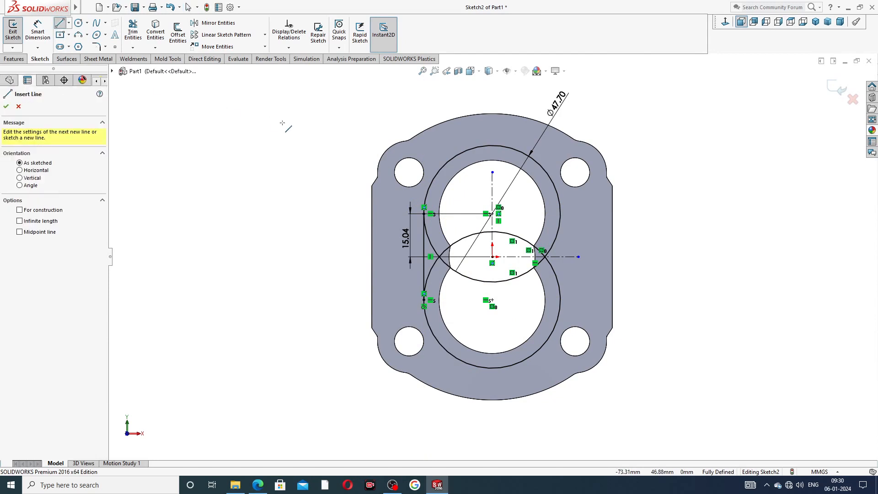
click(560, 213)
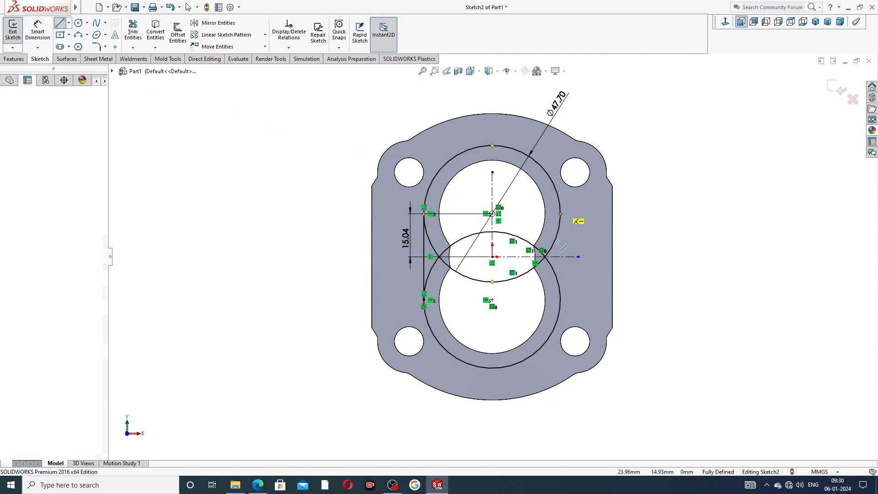
click(560, 300)
right_click(659, 250)
click(672, 262)
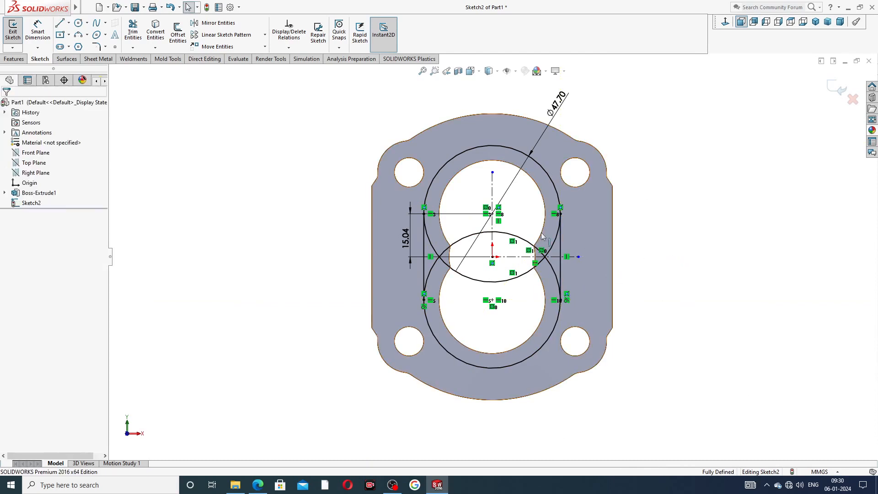
Step: Trim the overlapping inner arcs of both circles to leave a single closed slot outline around the bores
click(133, 31)
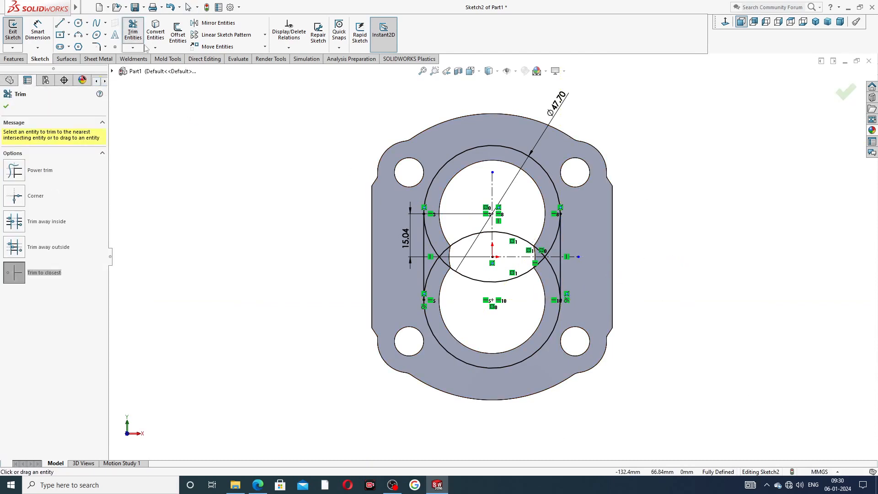
scroll(520, 259, down, 3)
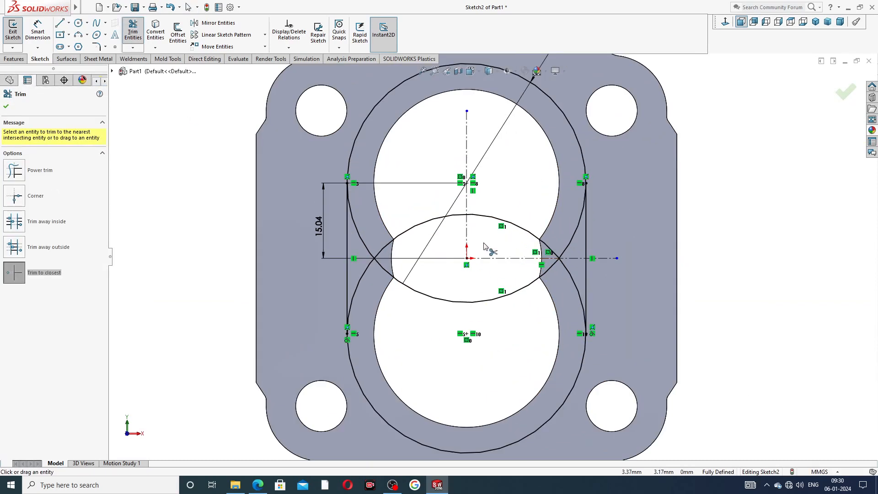
click(408, 233)
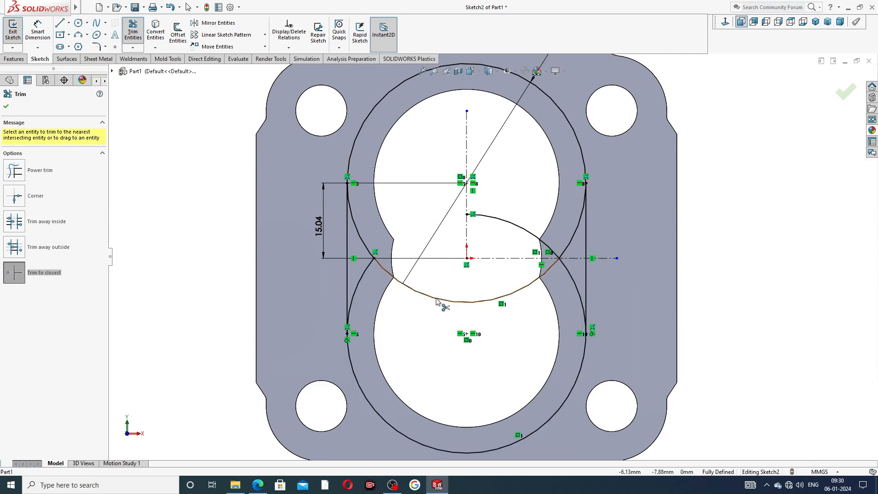
click(437, 299)
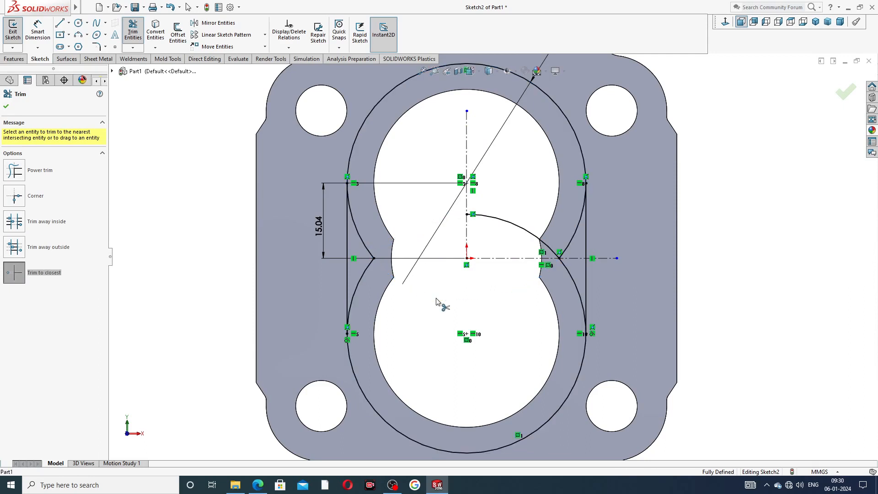
click(373, 247)
click(369, 266)
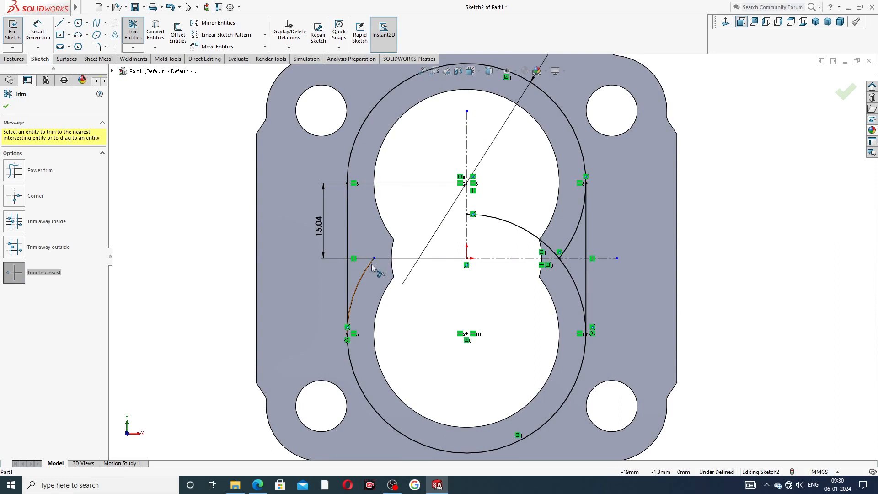
click(530, 233)
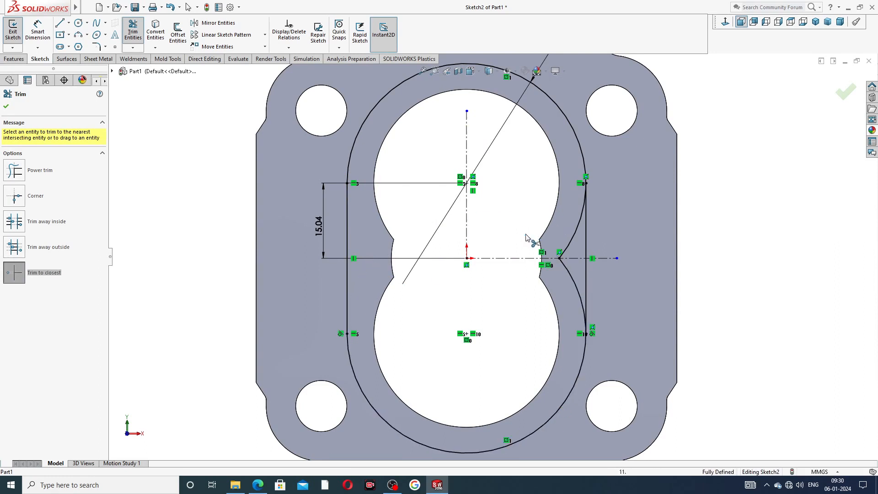
click(560, 254)
click(566, 269)
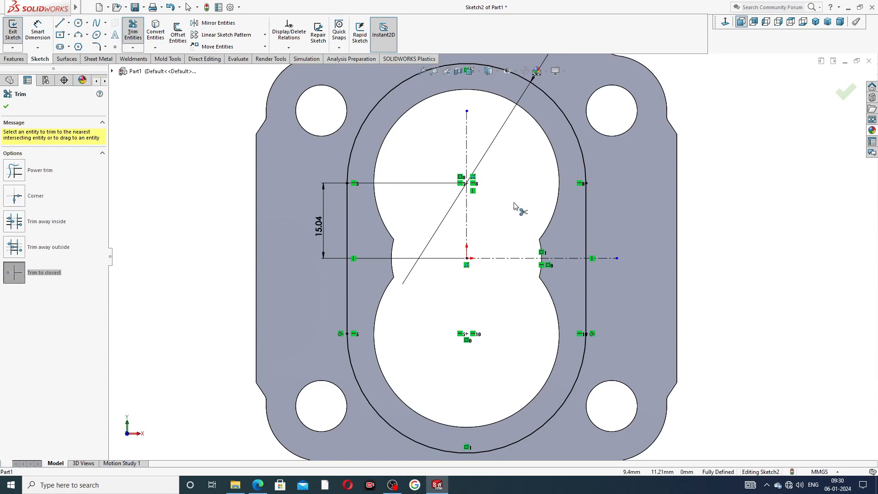
key(f)
click(6, 106)
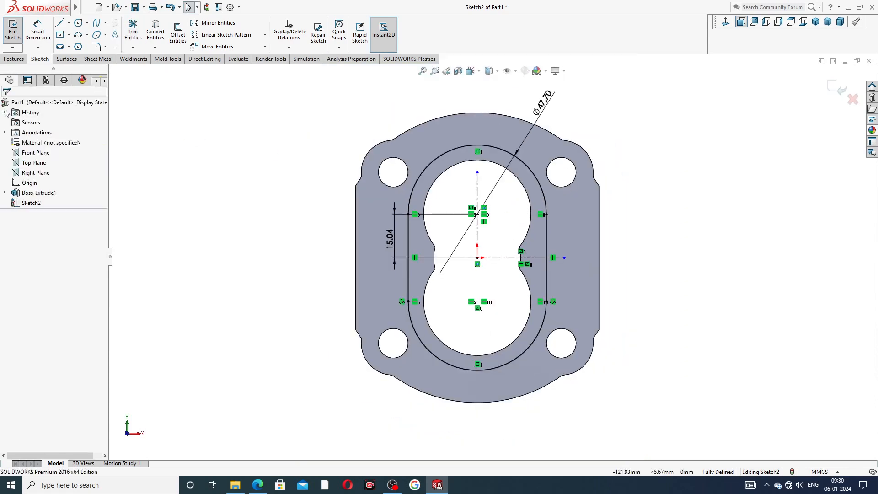
Step: Reposition the slot's diameter dimension and move its centre-distance dimension slightly away from the outline
key(f)
drag(589, 82, 607, 100)
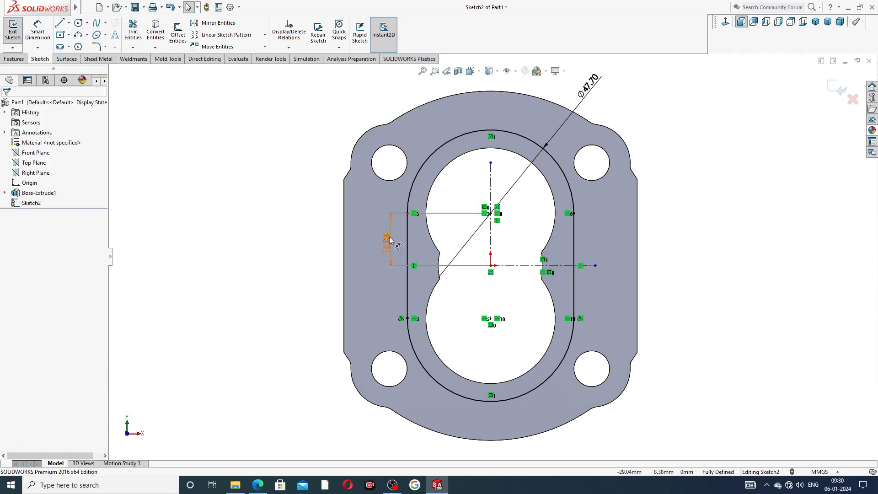
drag(384, 242, 378, 243)
click(303, 398)
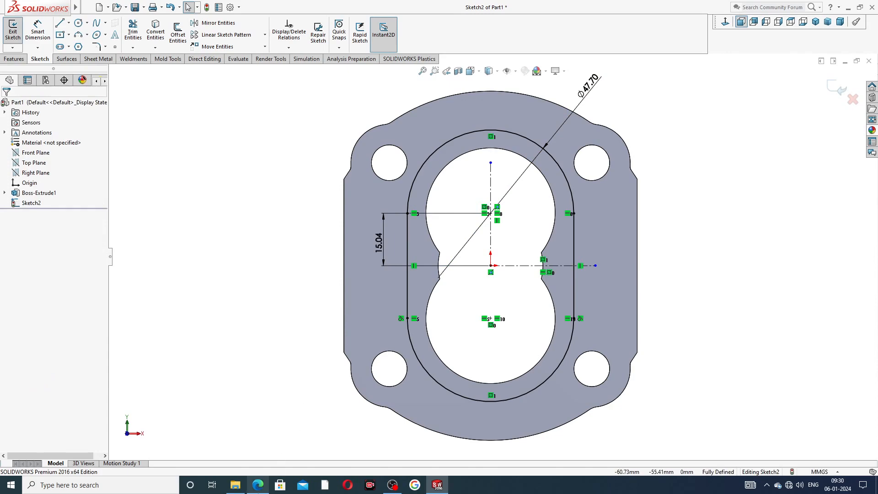
Step: Check the PDF drawing, then offset the closed slot outline 3 mm inward and place the offset dimension above the outline
key(alt+Tab)
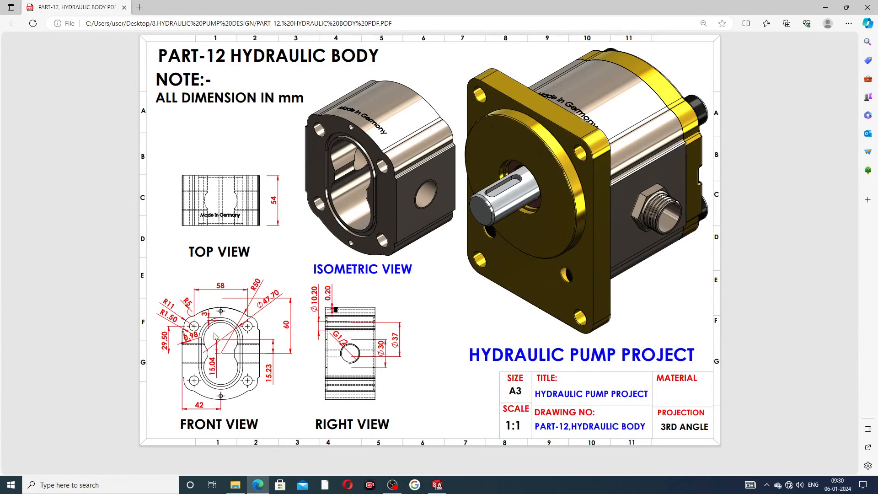
click(256, 480)
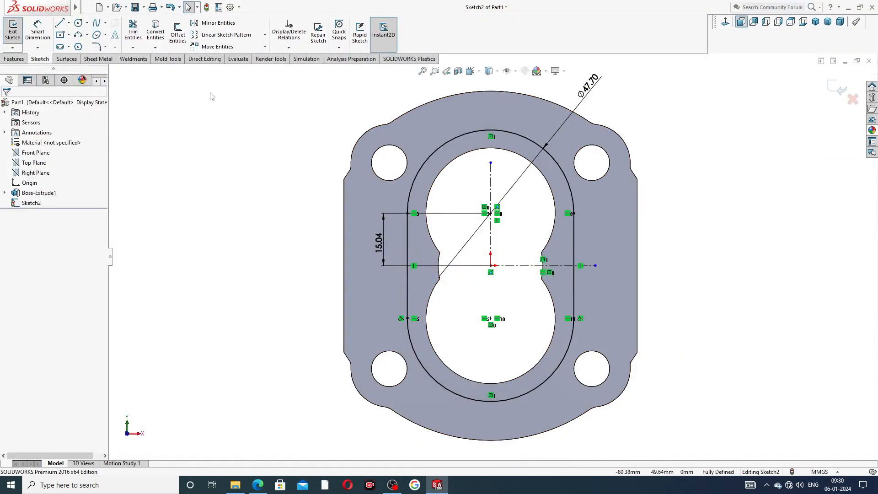
click(179, 34)
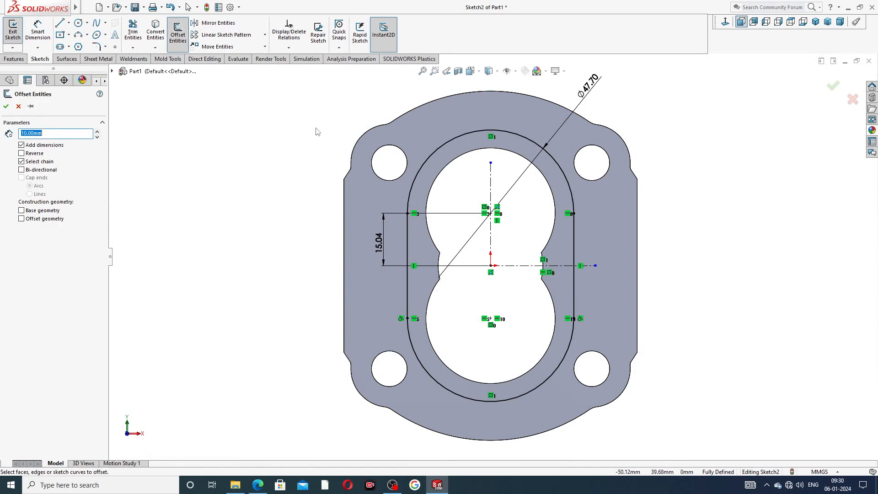
click(439, 147)
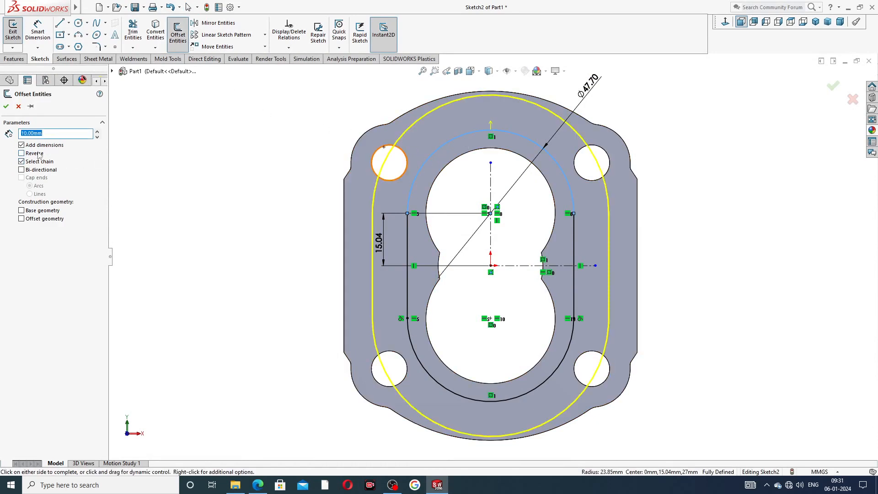
text(3)
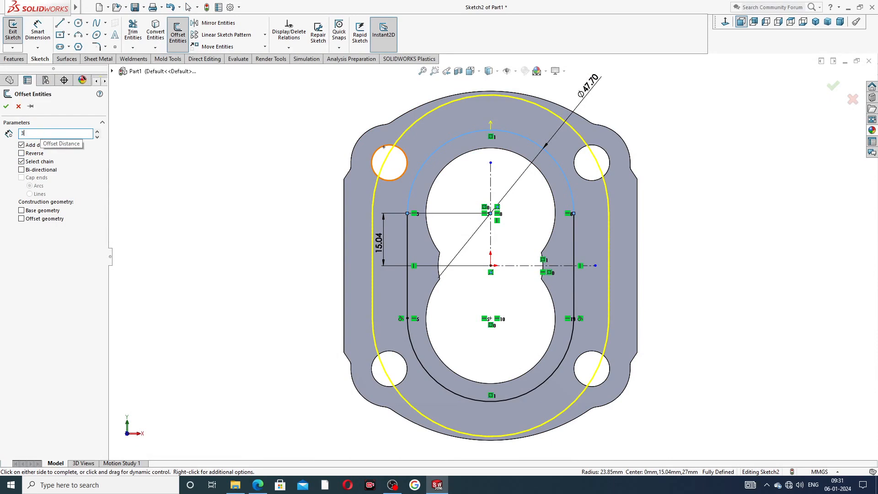
key(Return)
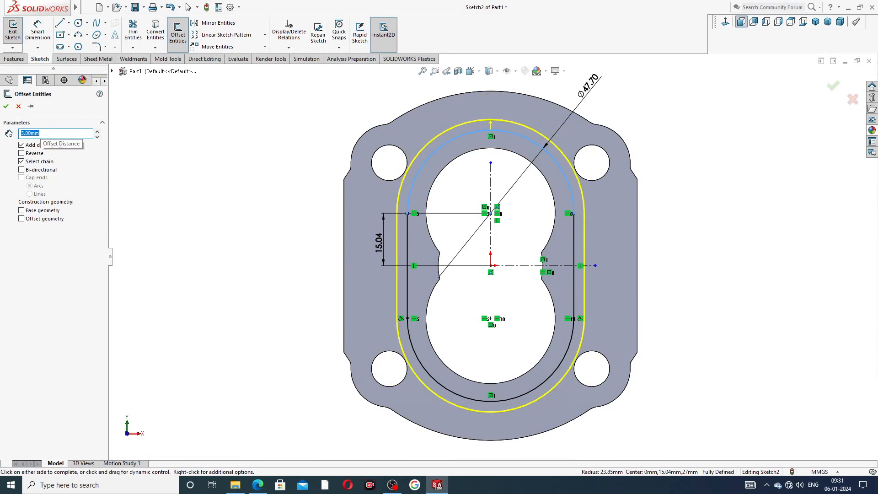
click(37, 154)
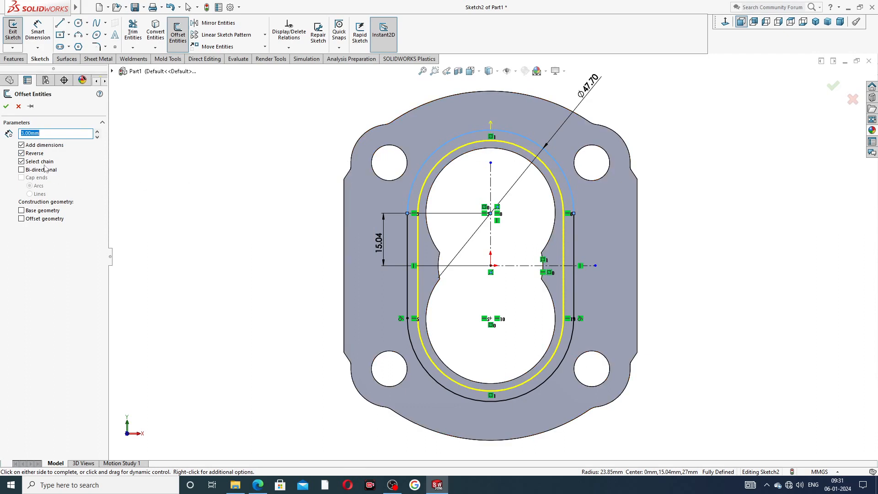
click(6, 106)
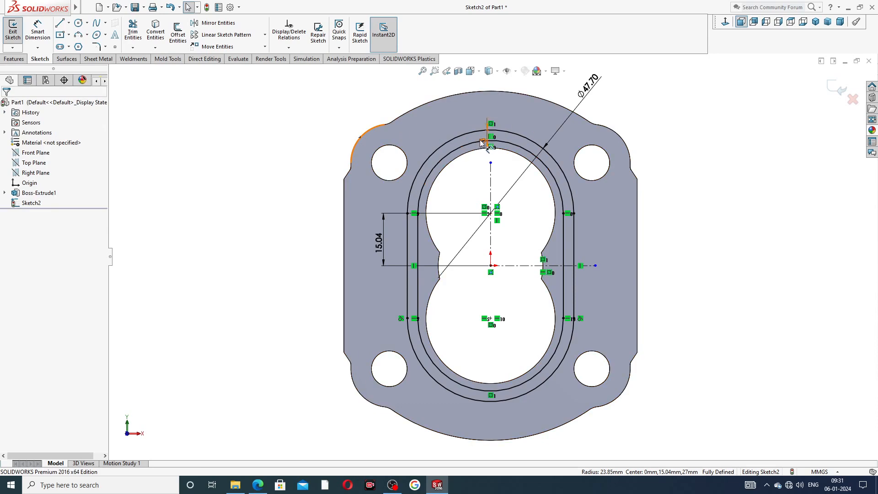
drag(453, 119, 449, 120)
click(698, 135)
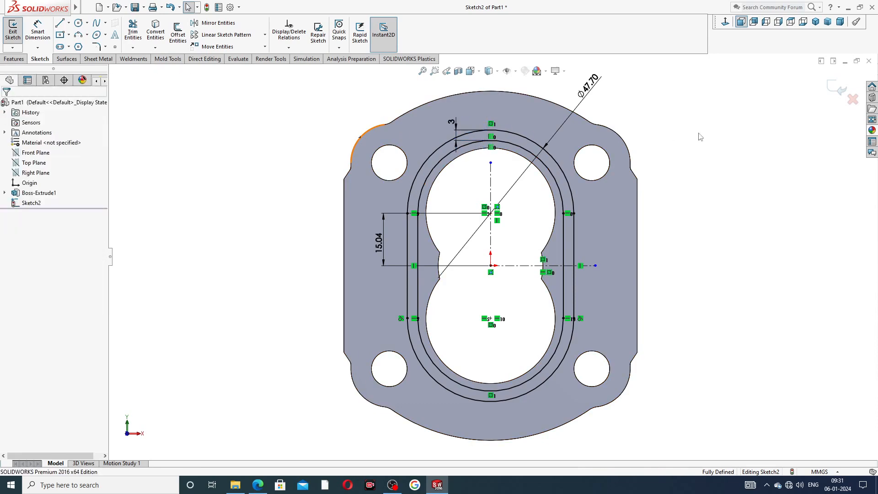
Step: Extrude-cut the band between the two slot outlines to a blind depth of 2 mm to form the groove
click(258, 484)
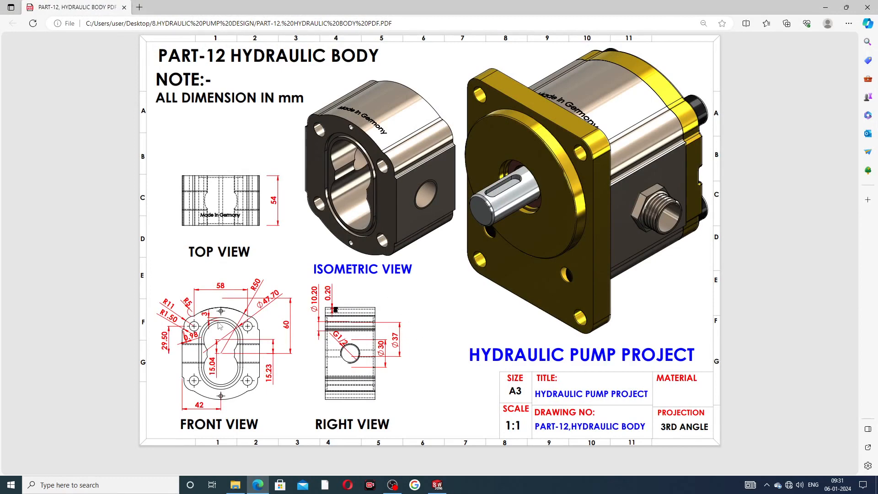
click(257, 485)
click(13, 59)
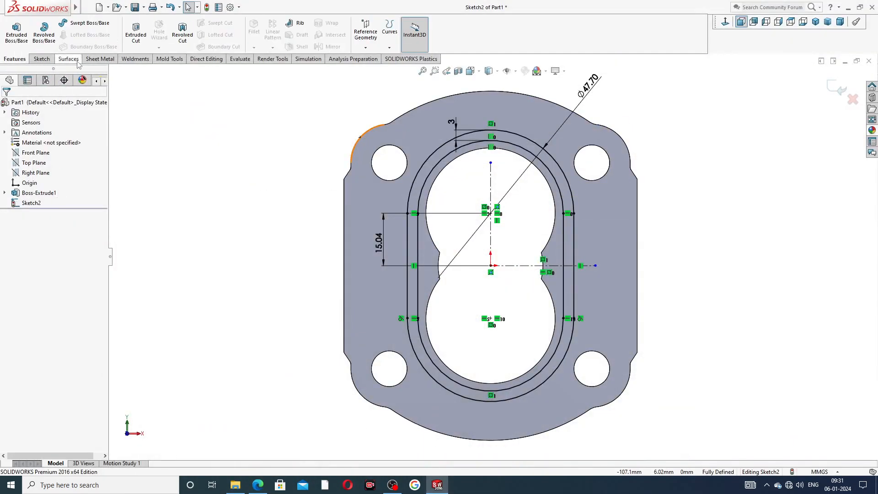
click(136, 32)
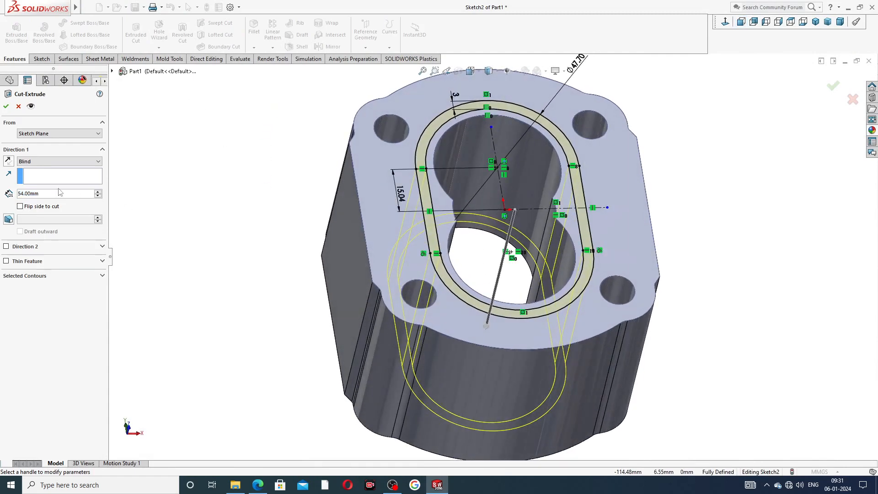
double_click(46, 196)
text(2)
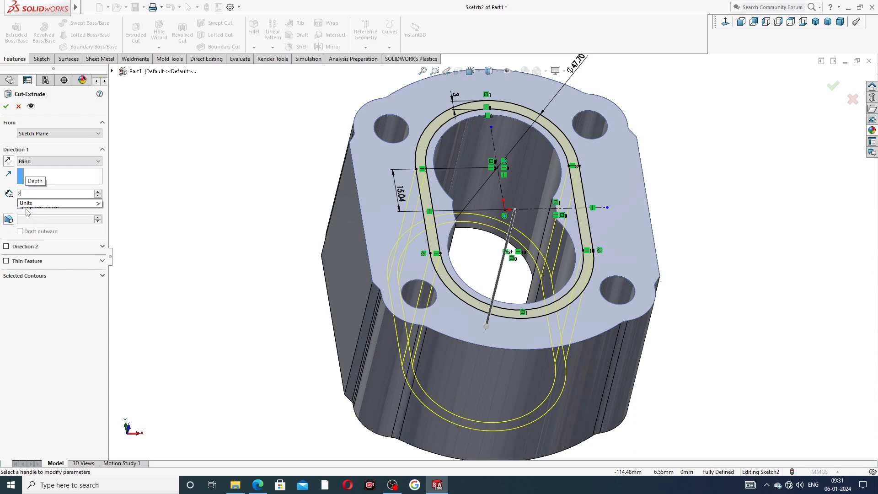
key(Return)
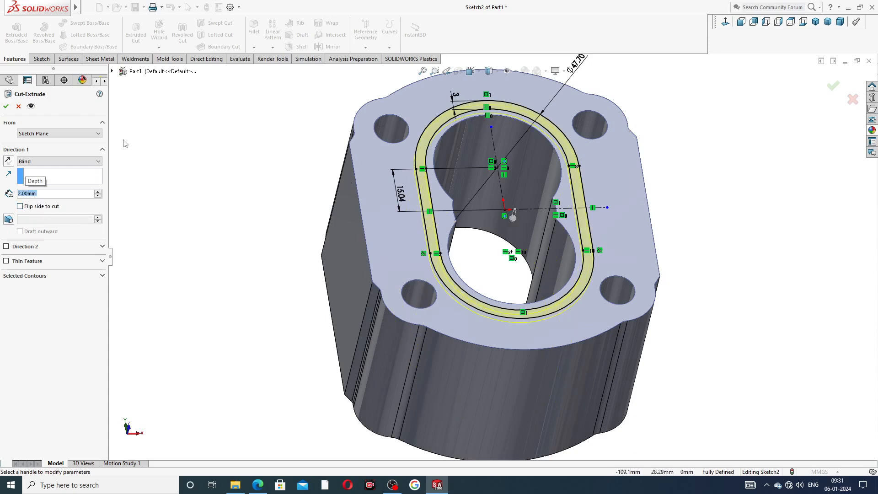
click(6, 106)
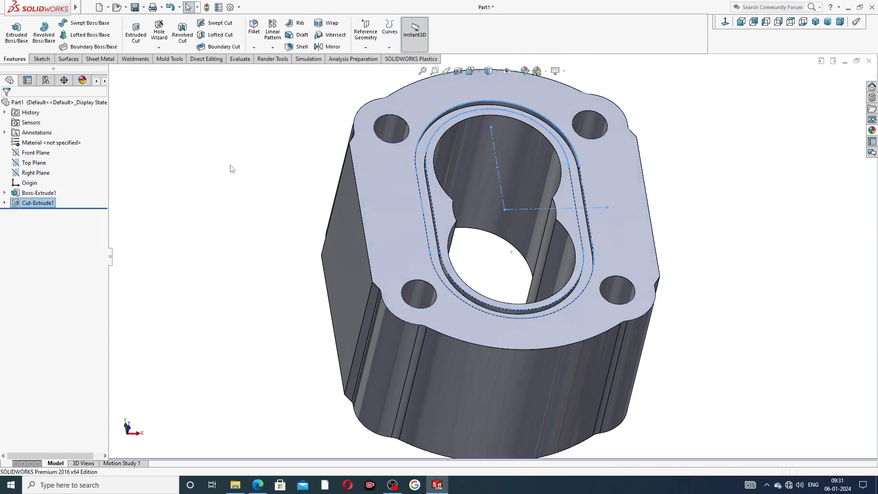
Step: Mirror the groove cut about the Front Plane onto the opposite end face of the body
middle_drag(649, 157, 602, 222)
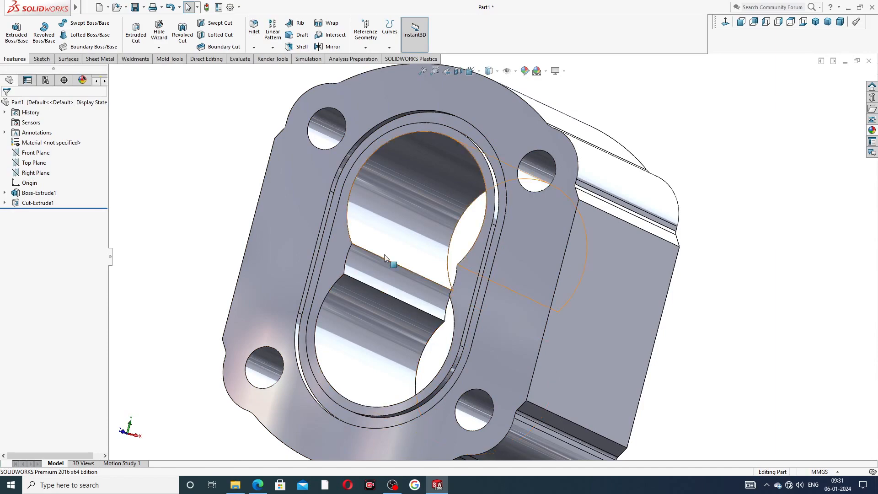
mouse_move(384, 254)
middle_down()
mouse_move(432, 210)
mouse_move(446, 239)
mouse_move(372, 231)
mouse_move(383, 249)
middle_up()
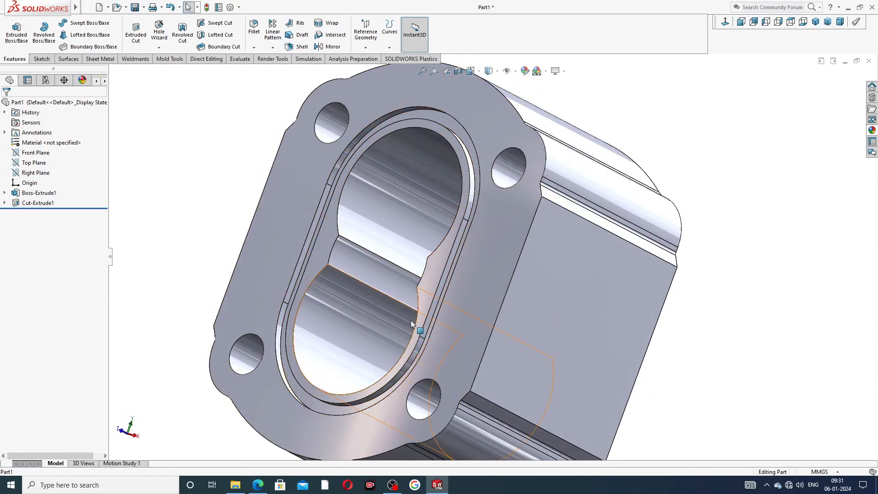
mouse_move(411, 320)
middle_down()
mouse_move(442, 313)
mouse_move(431, 323)
middle_up()
scroll(418, 192, up, 3)
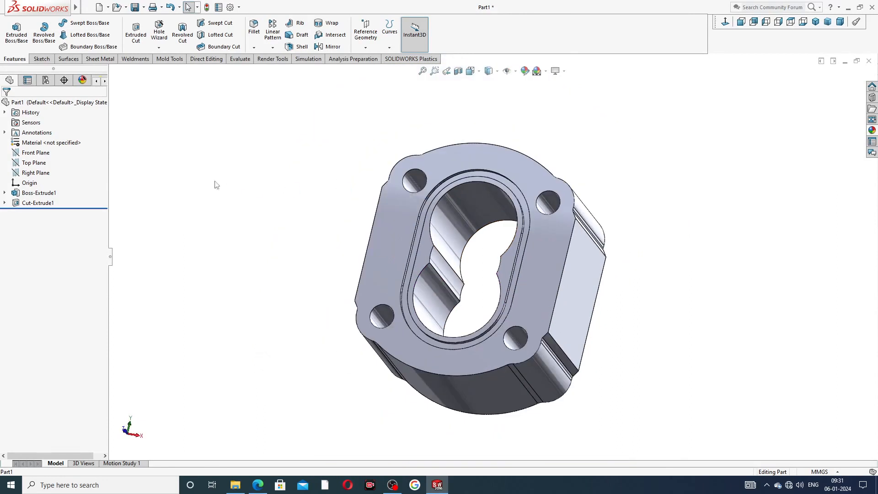
click(44, 154)
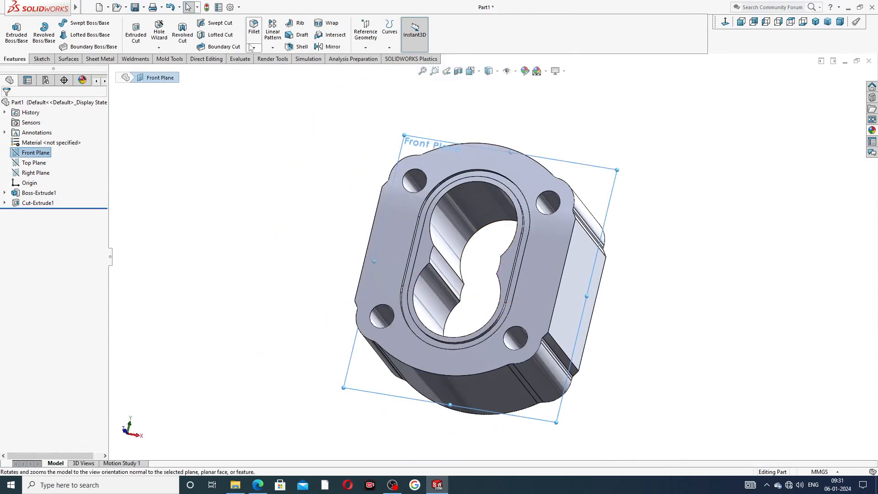
click(329, 46)
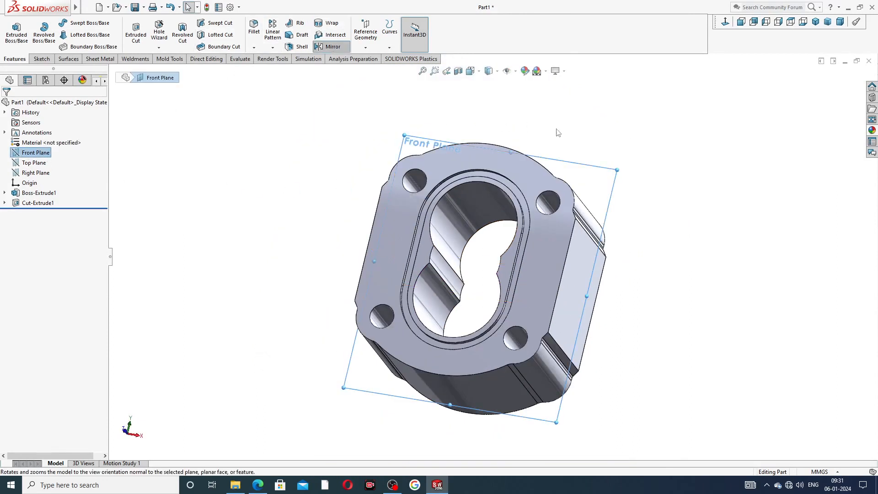
middle_drag(558, 134, 476, 161)
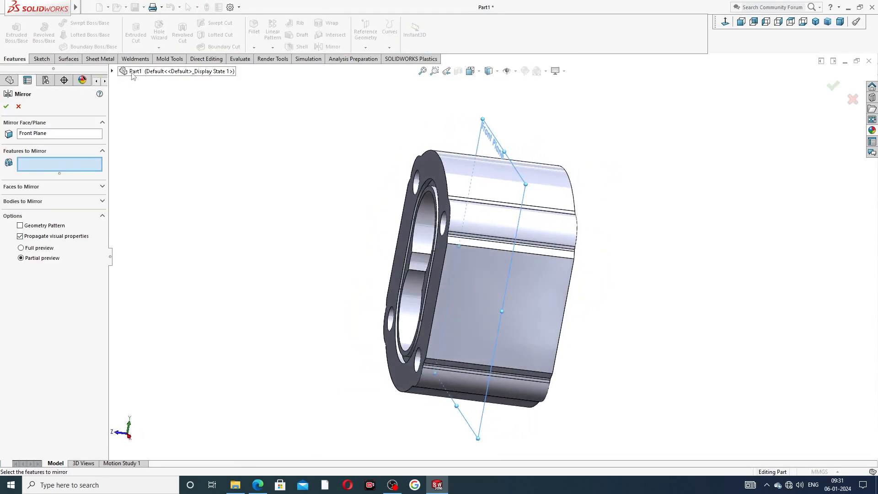
click(112, 71)
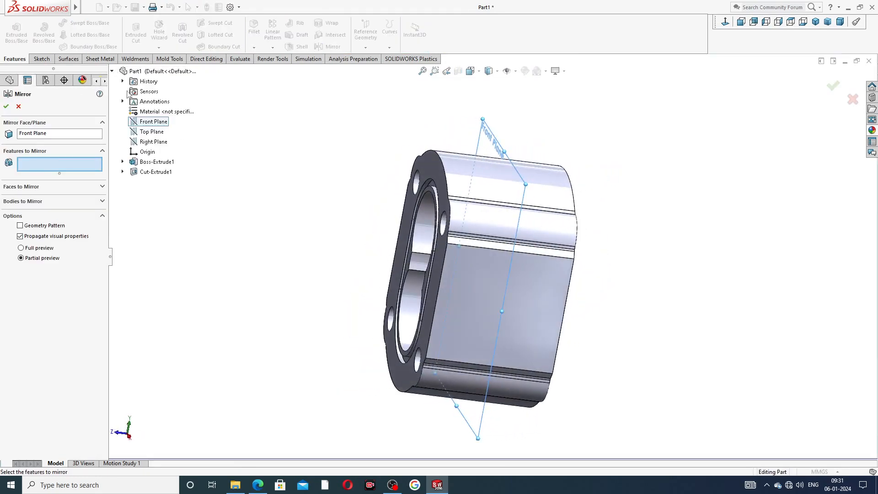
click(156, 172)
middle_drag(313, 199, 263, 187)
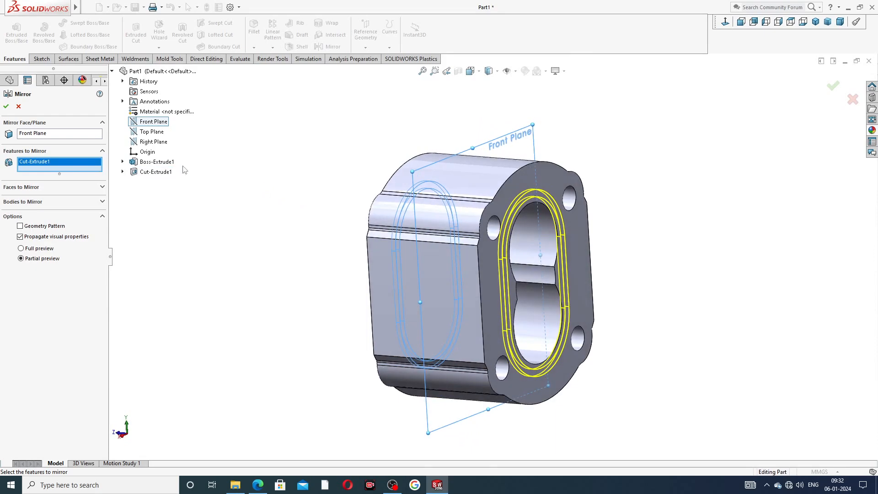
click(6, 106)
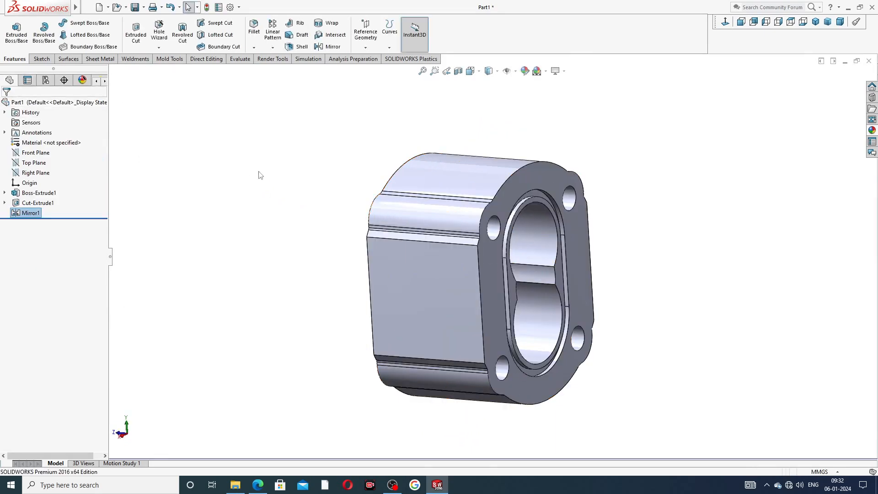
Step: Examine the grooves on both end faces of the pump body
mouse_move(329, 206)
middle_down()
mouse_move(263, 133)
mouse_move(352, 147)
mouse_move(335, 199)
middle_up()
middle_drag(601, 188, 513, 188)
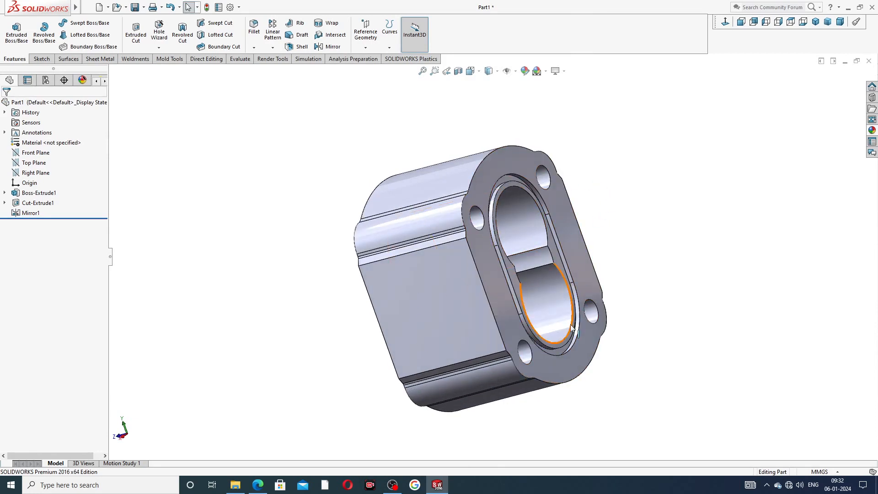
middle_drag(512, 229, 566, 233)
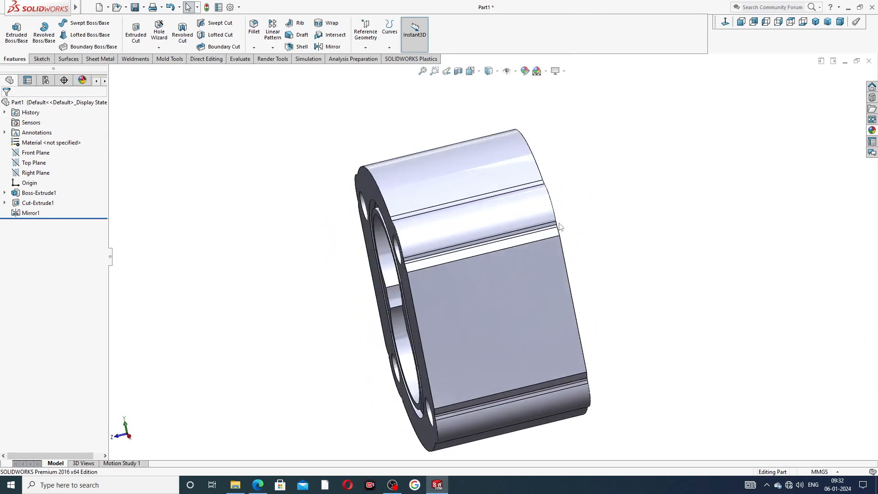
middle_drag(320, 215, 394, 136)
scroll(430, 167, down, 3)
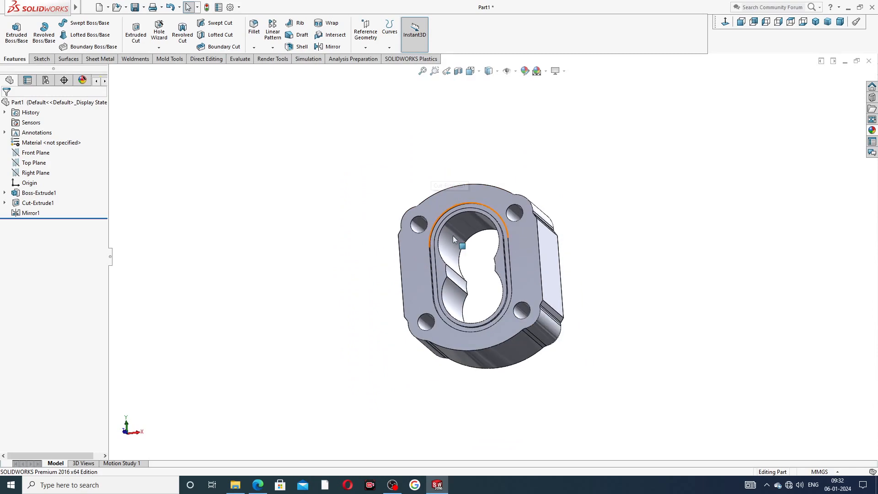
middle_drag(453, 235, 439, 259)
scroll(485, 263, down, 1)
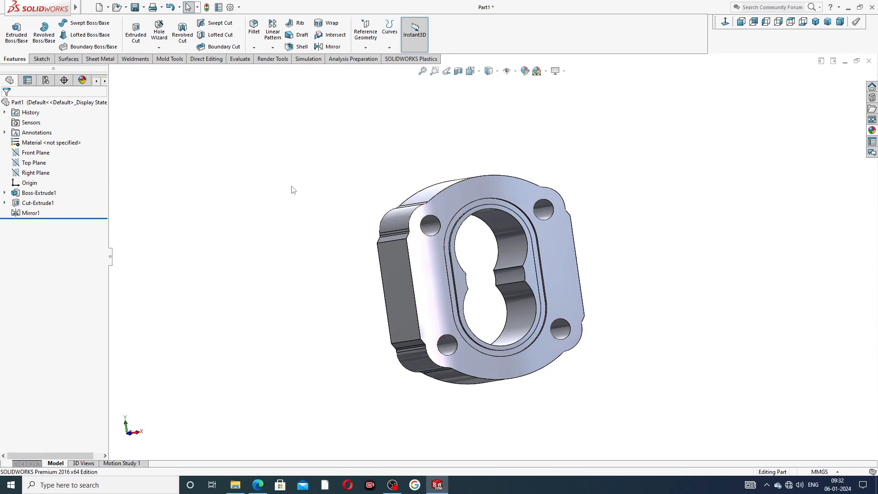
Step: Start the Hole Wizard on the body's front end face, viewed normal to the face
click(496, 185)
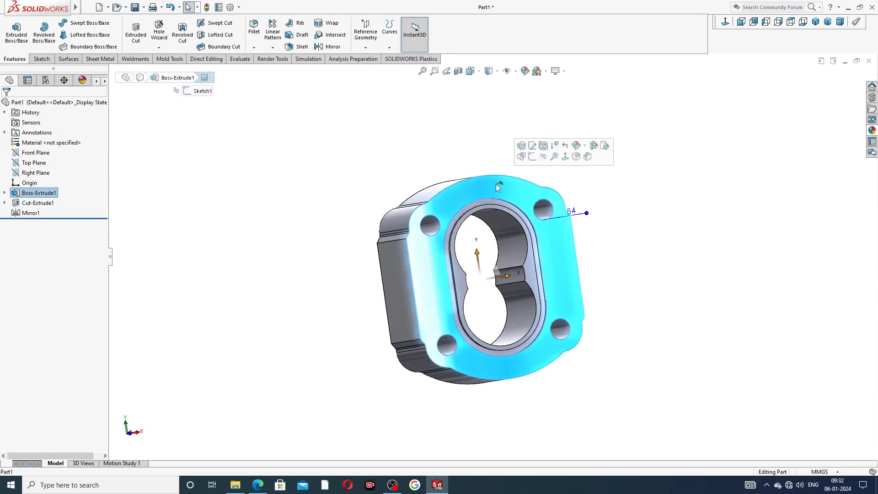
click(726, 22)
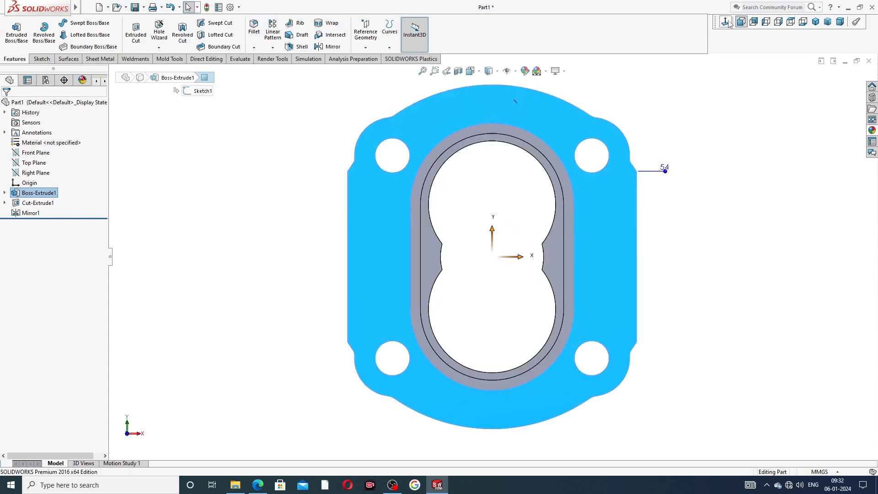
click(160, 33)
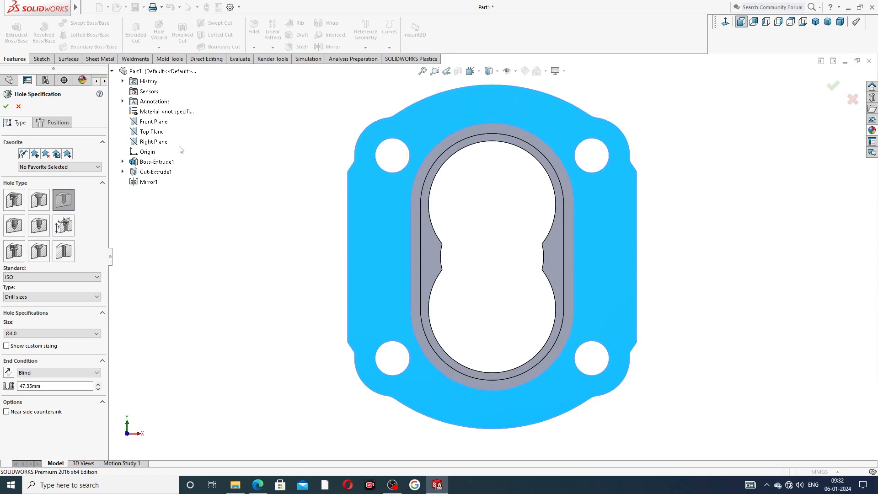
Step: Try the ISO Bottoming Tapped Hole type and look through its available sizes and options
click(12, 224)
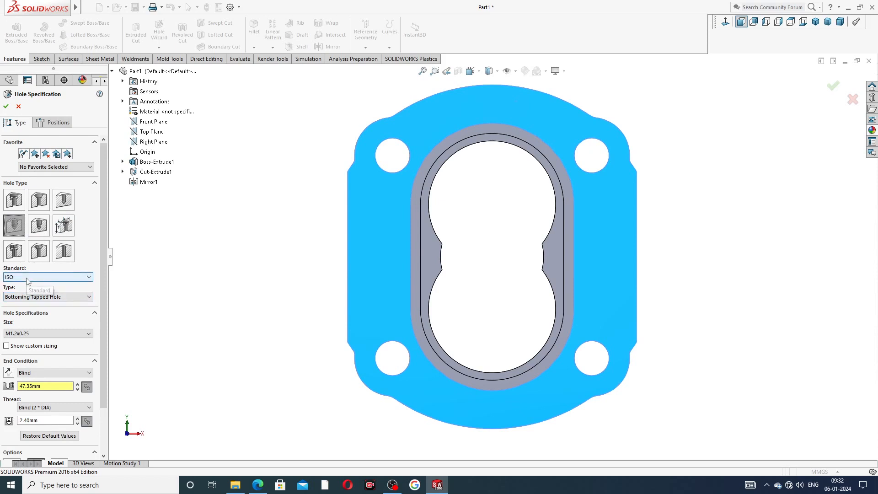
click(61, 298)
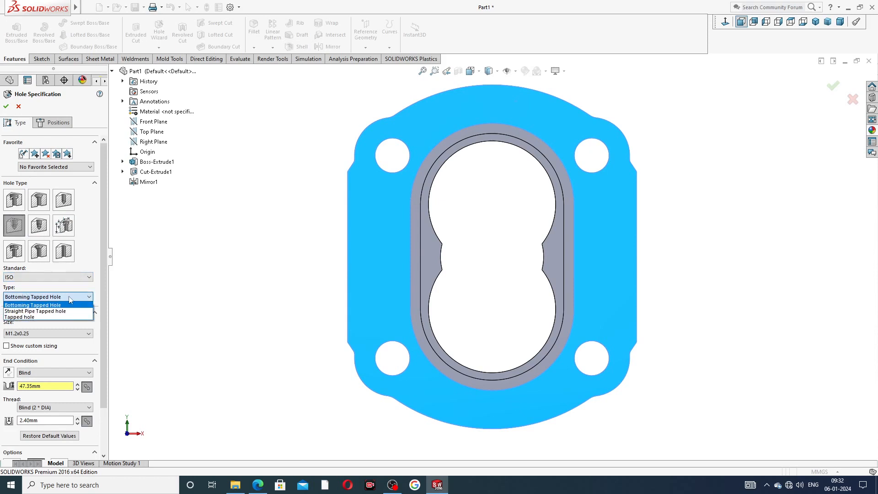
click(70, 299)
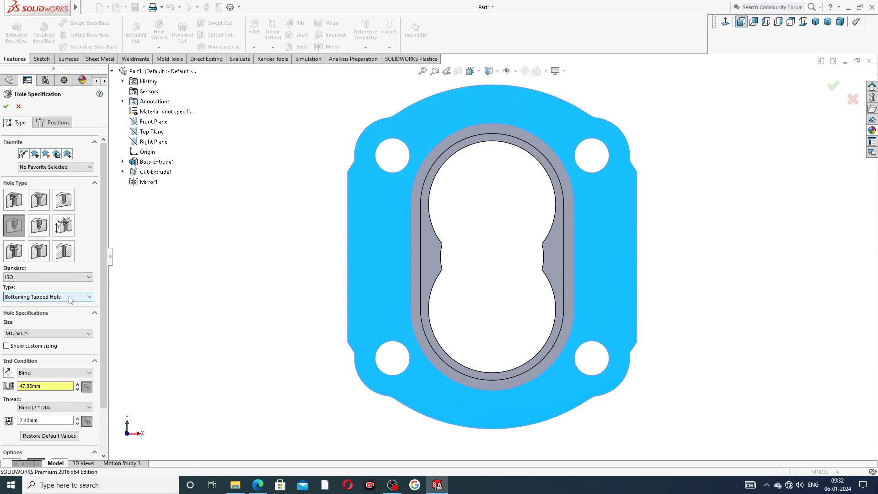
click(49, 334)
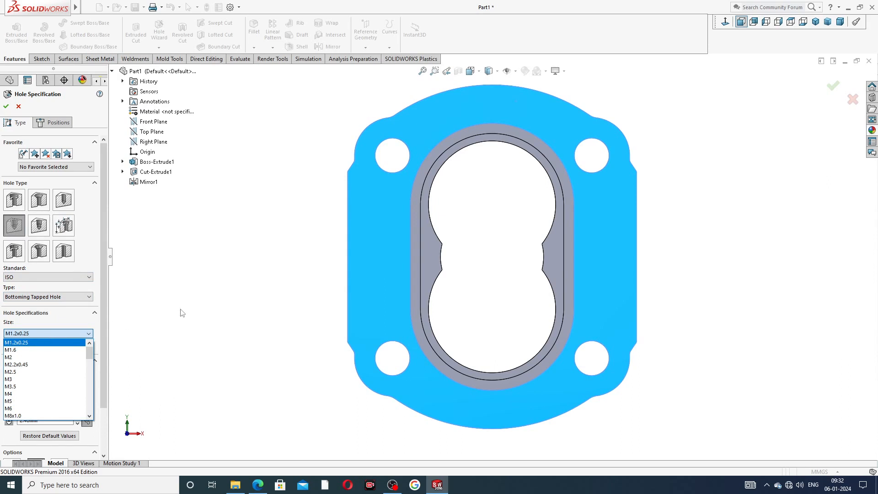
click(106, 337)
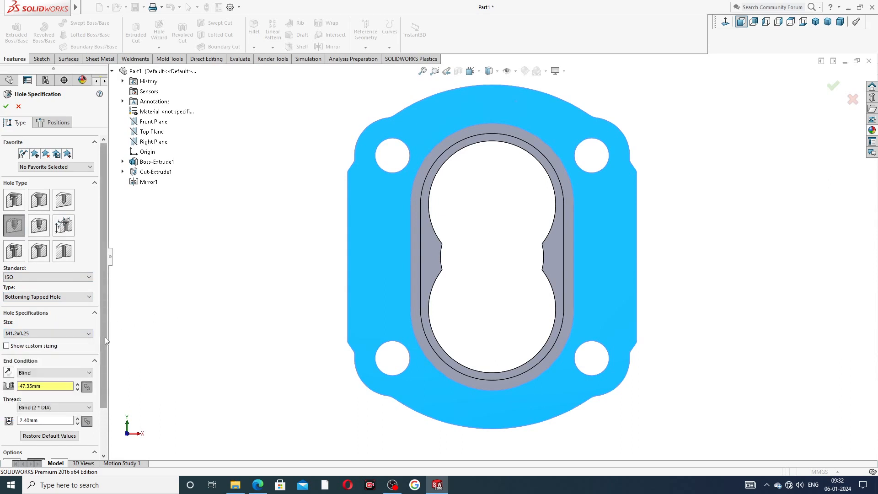
scroll(106, 337, down, 3)
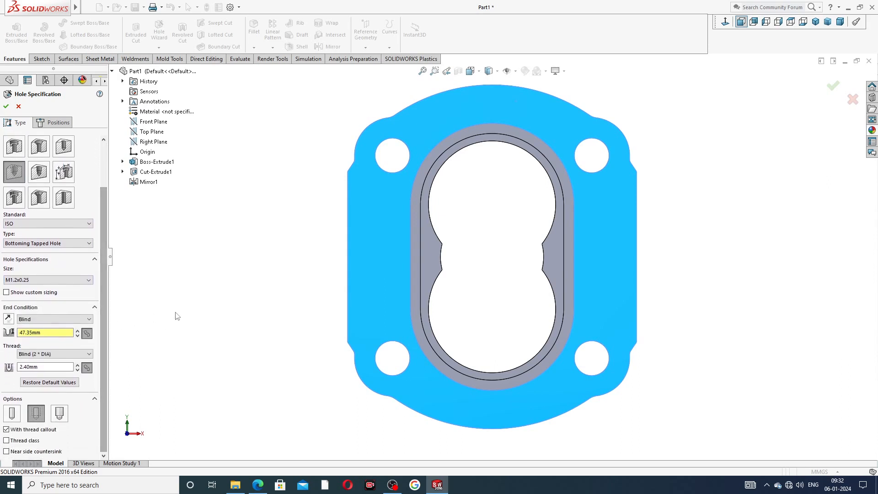
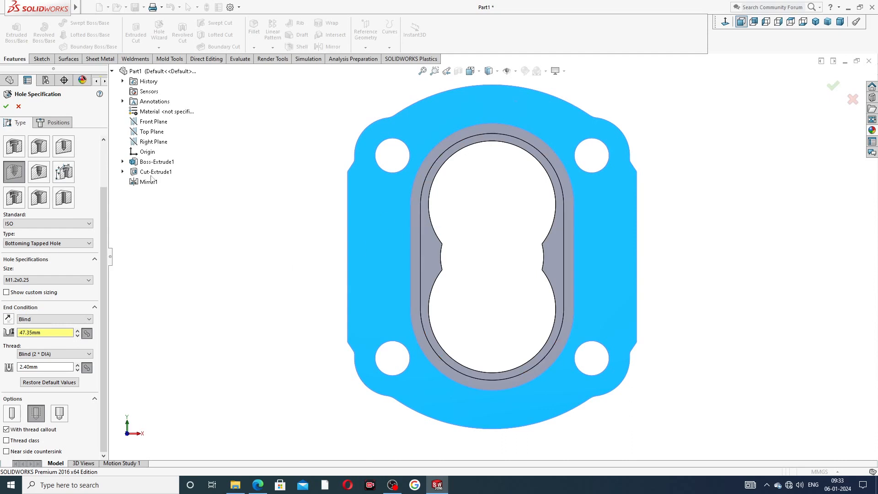
Step: Specify a plain hole to the ISO standard, with type Drill sizes and size Ø4.0
click(62, 148)
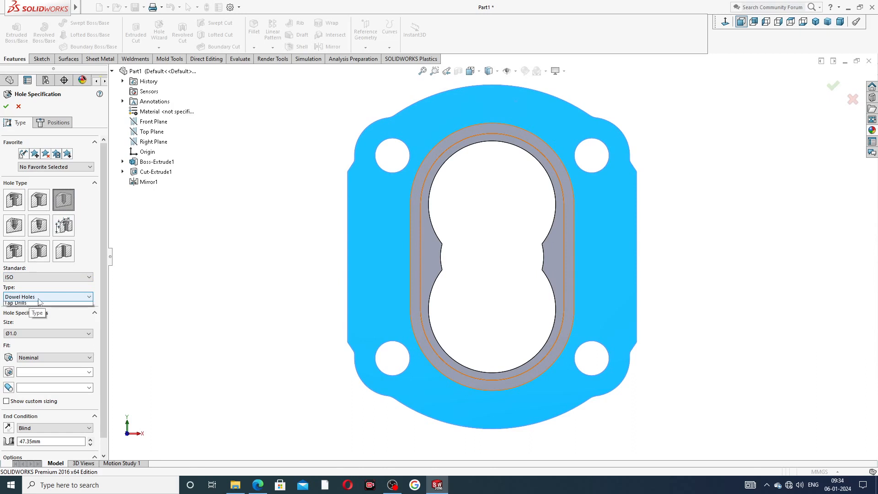
click(39, 301)
click(39, 312)
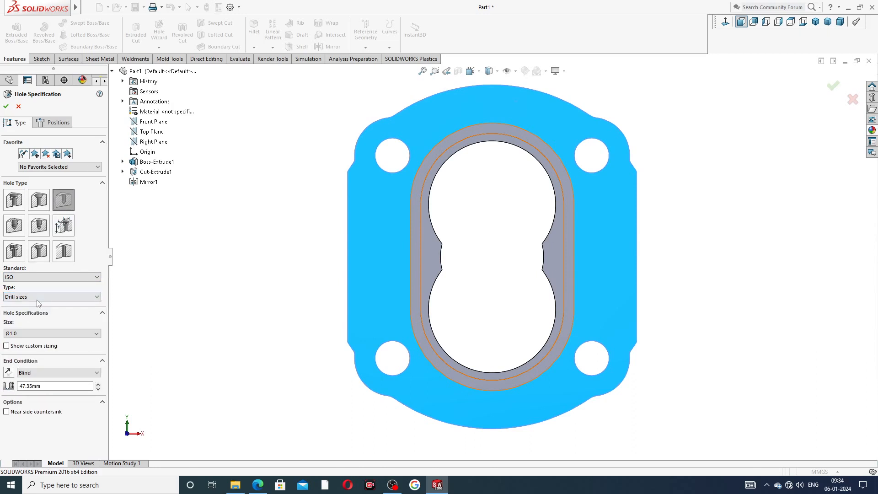
click(31, 335)
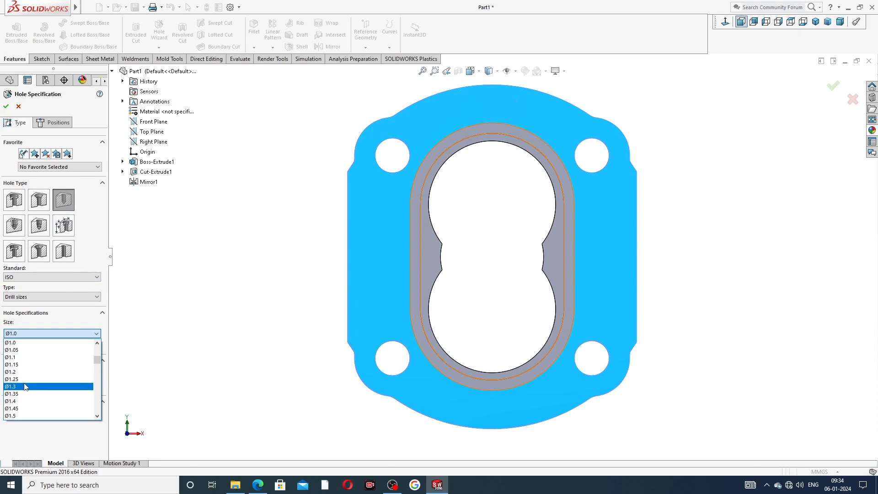
scroll(41, 387, down, 8)
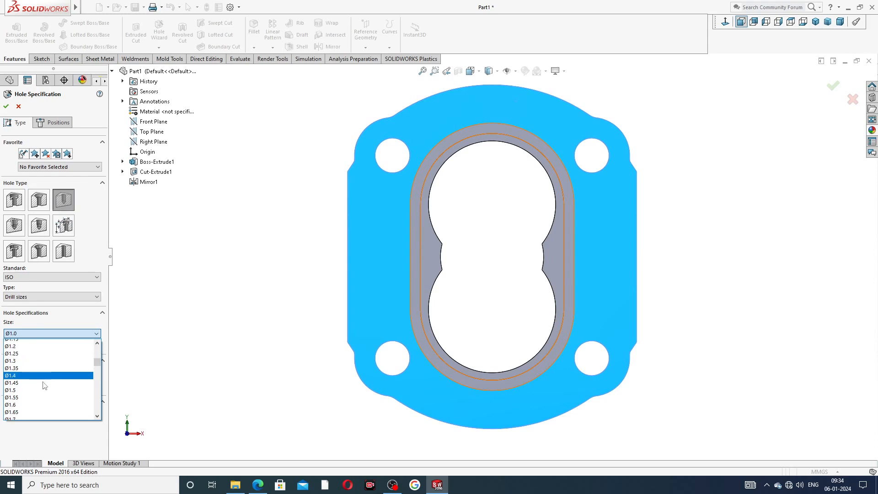
scroll(43, 380, down, 6)
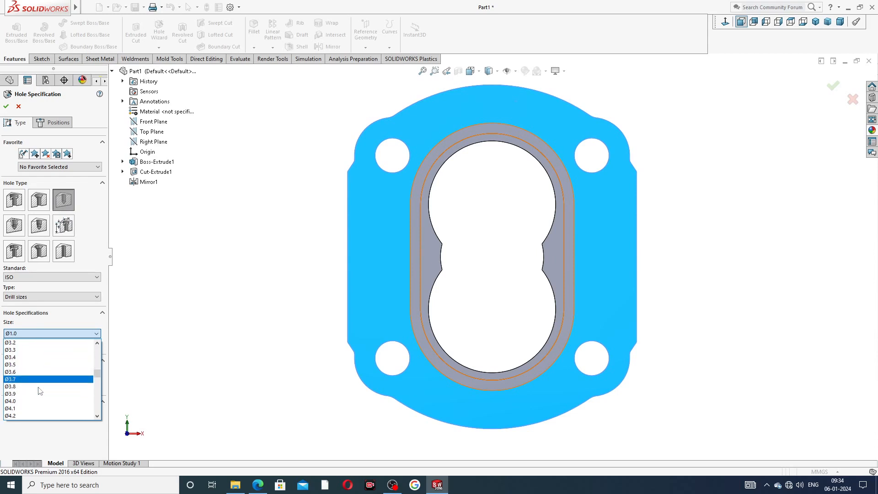
scroll(38, 359, up, 3)
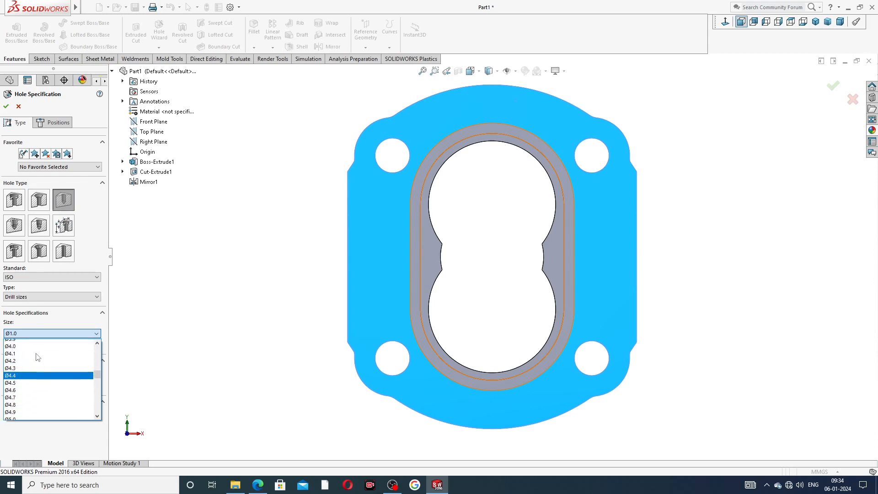
click(28, 366)
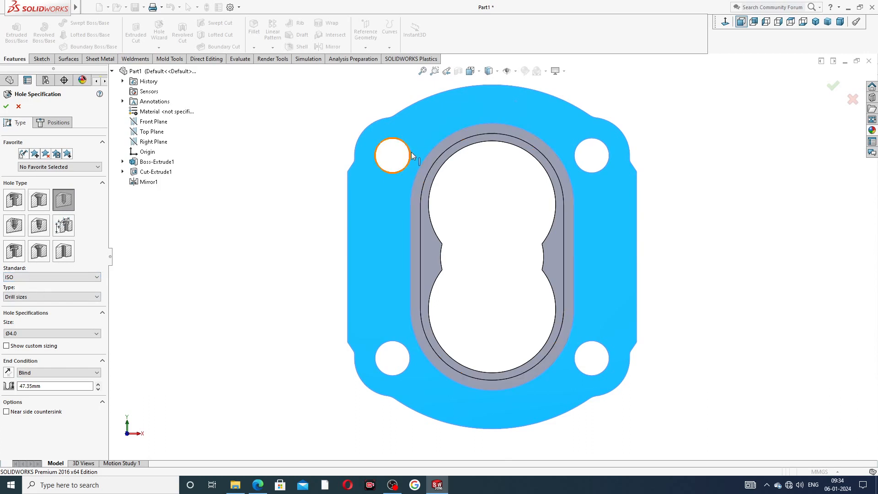
Step: Place two hole points on the face's vertical centreline, about 44 mm above and about 45 mm below the origin
click(54, 122)
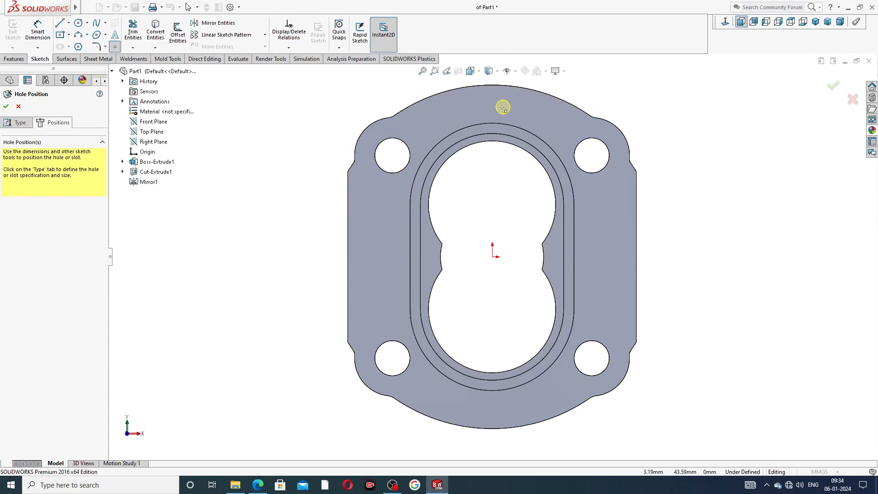
click(492, 105)
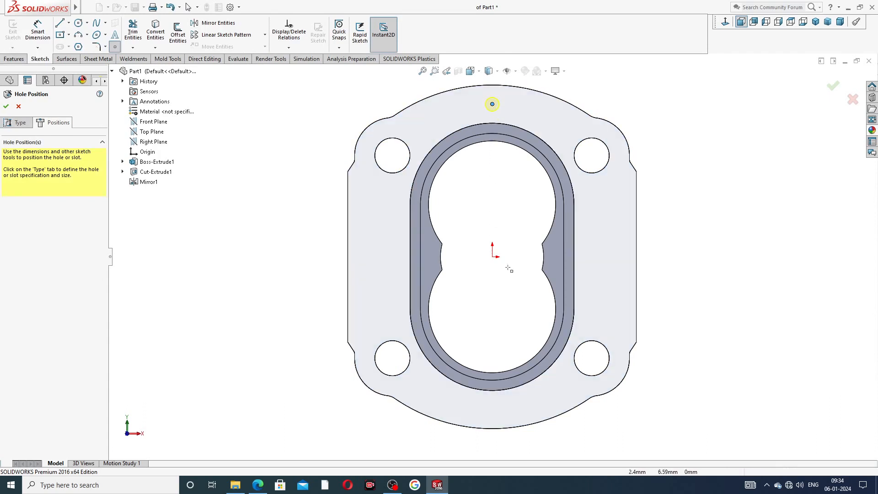
click(492, 410)
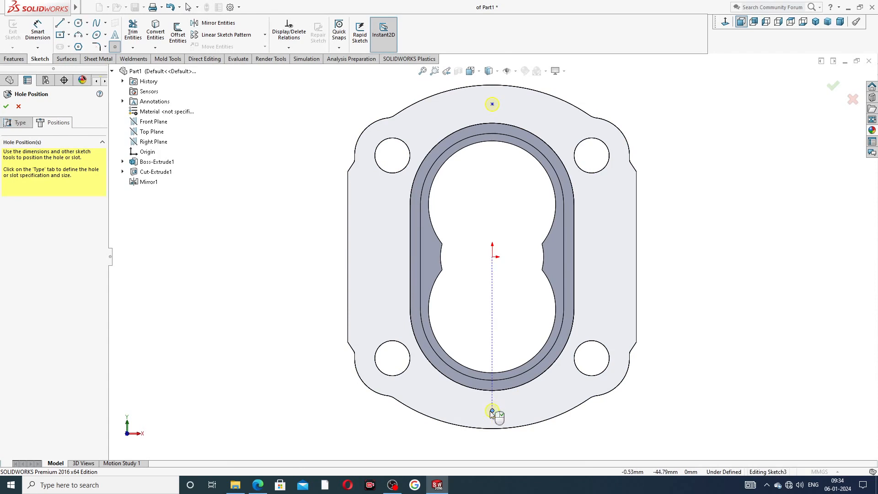
right_click(252, 177)
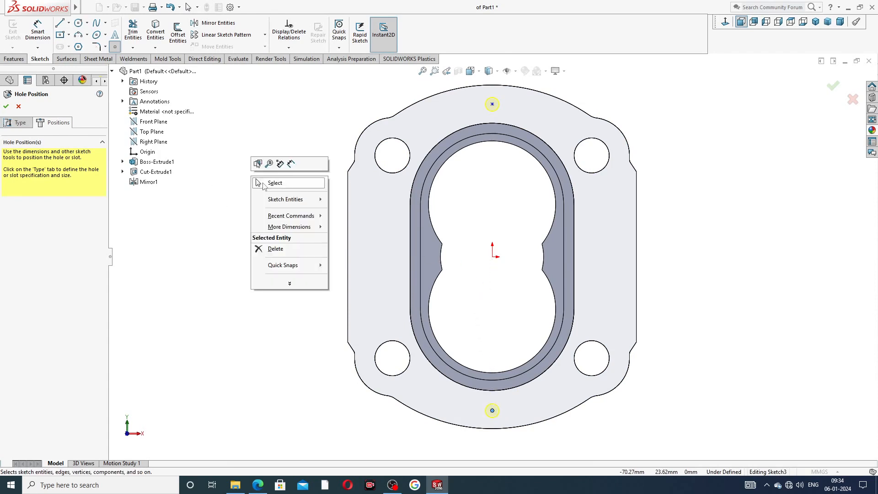
click(263, 183)
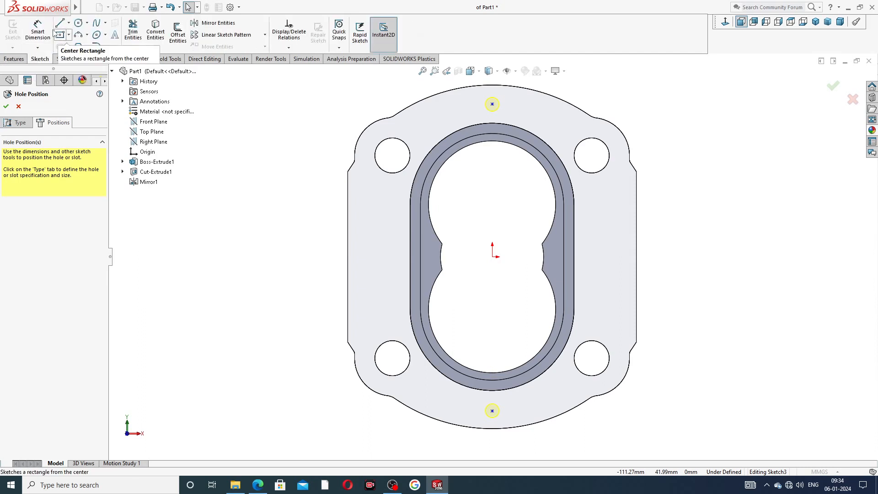
Step: Dimension the upper hole point vertically from the origin and set the distance to 45 mm
click(37, 32)
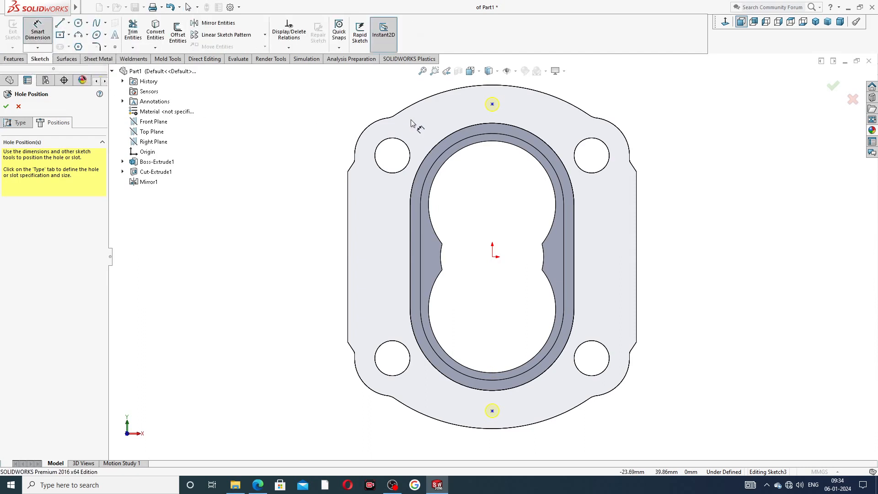
click(493, 104)
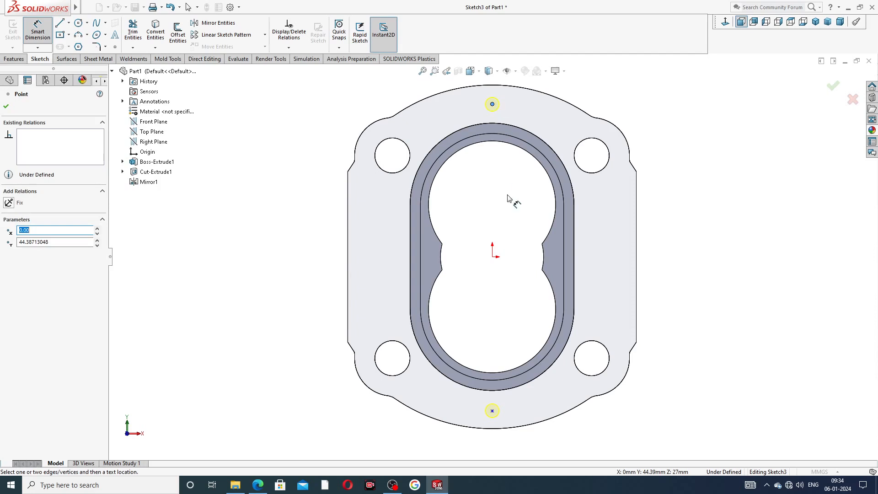
click(493, 257)
click(337, 182)
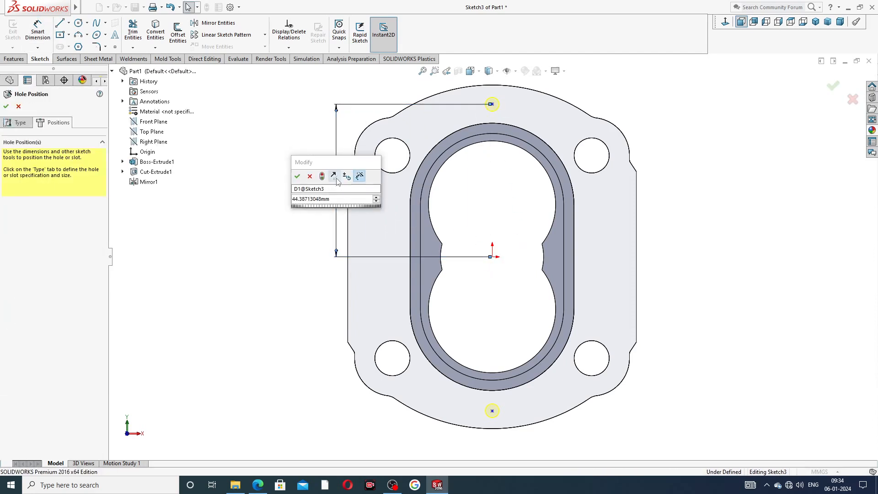
key(Return)
double_click(331, 179)
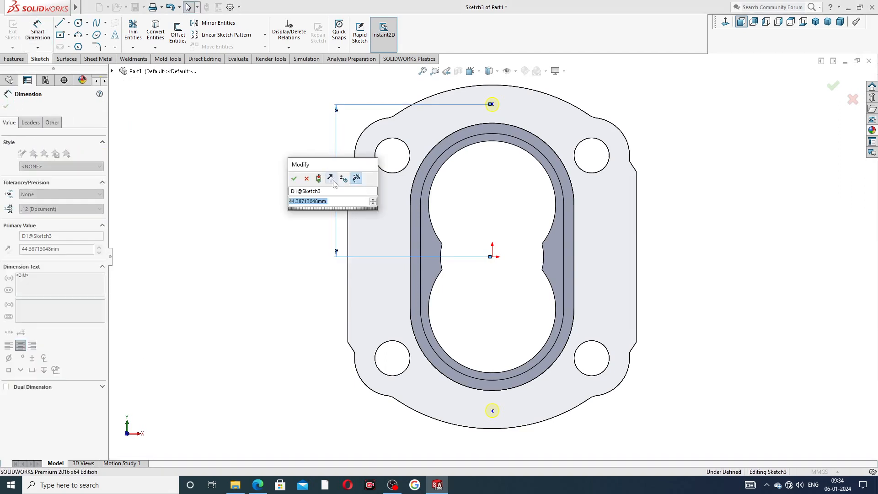
text(45)
key(Return)
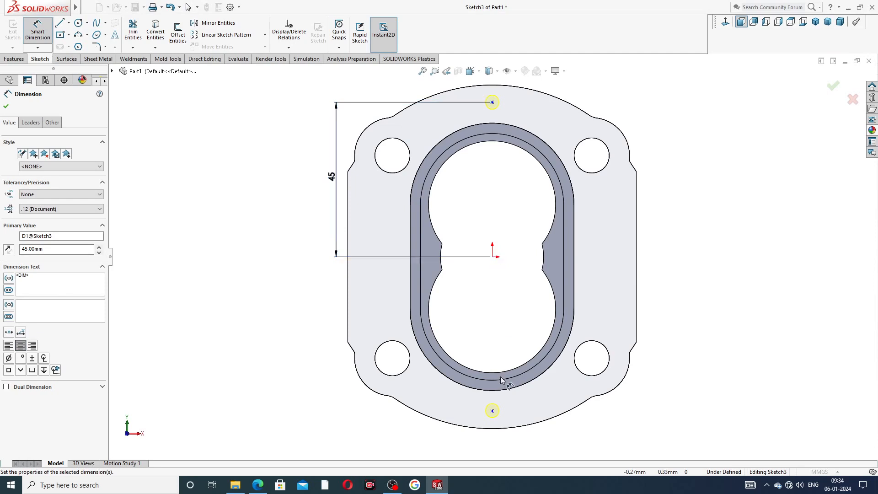
Step: Try reattaching the 45 mm dimension to the lower hole point and moving that point onto the origin, then undo both changes
mouse_move(336, 250)
mouse_down()
mouse_move(499, 415)
mouse_move(492, 411)
mouse_up()
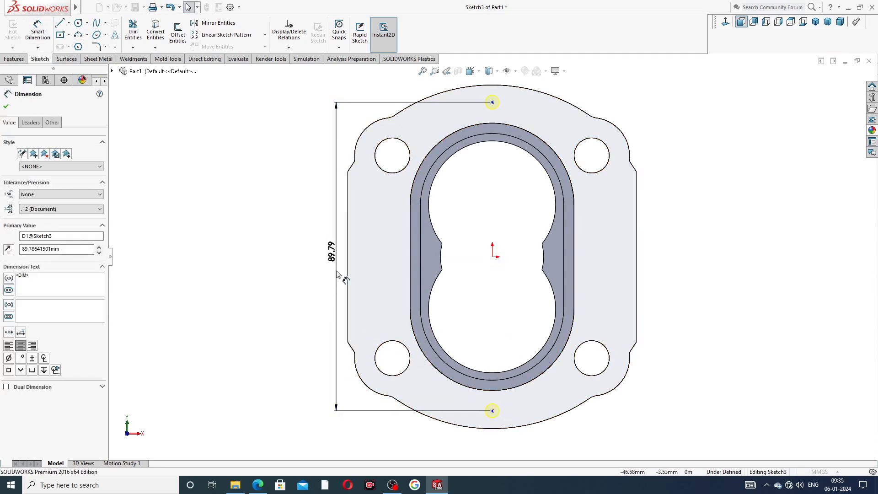
drag(492, 411, 492, 256)
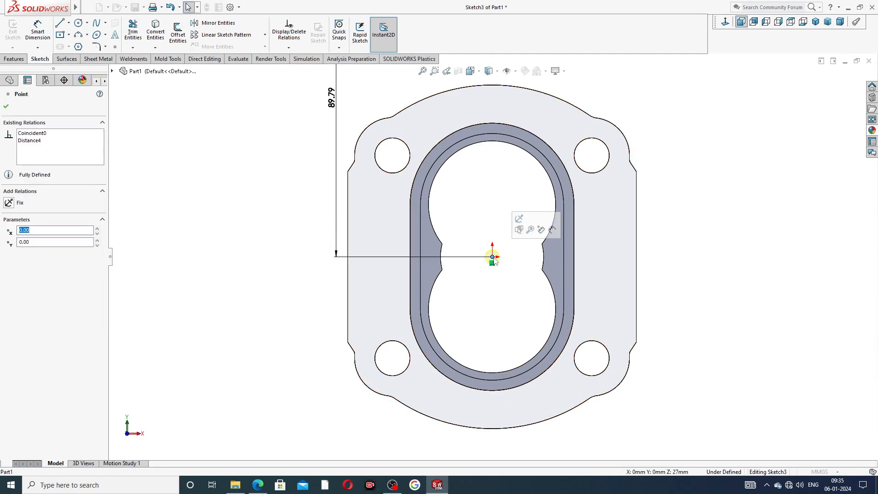
scroll(623, 223, up, 3)
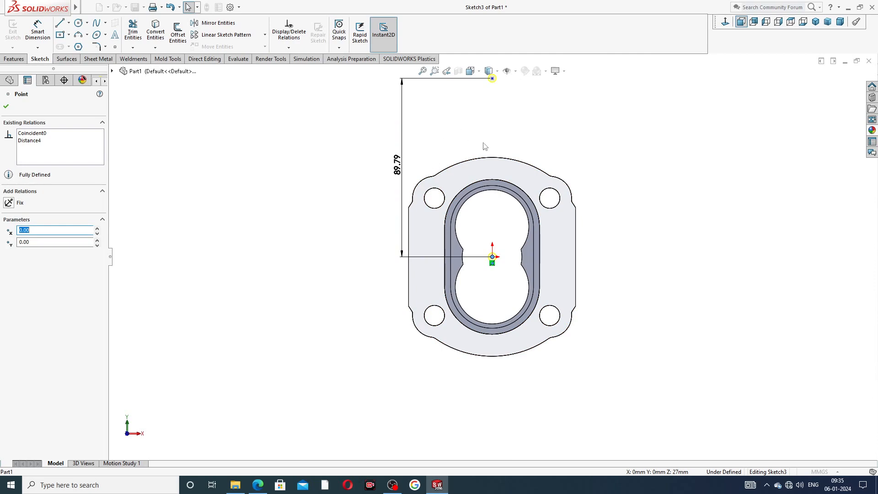
key(ctrl+z)
key(ctrl+z)
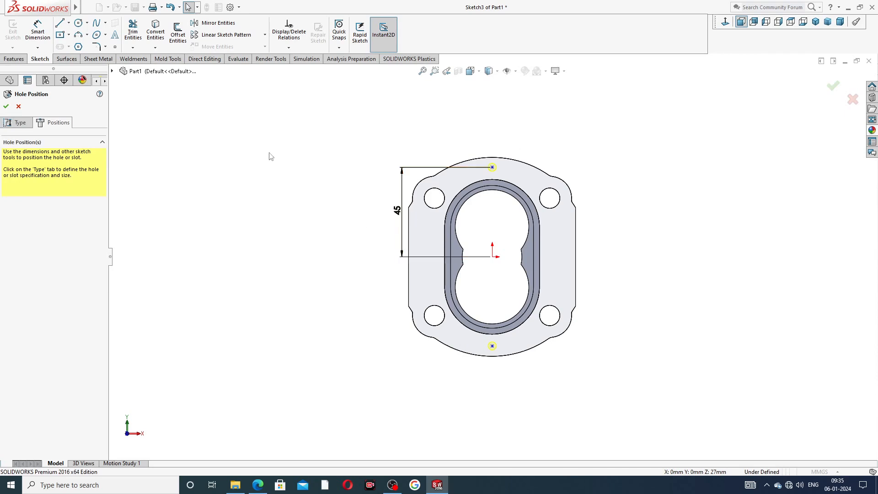
Step: Dimension the lower hole point vertically from the origin, set the distance to 45 mm and complete the Ø4.0 hole feature
click(492, 257)
click(492, 346)
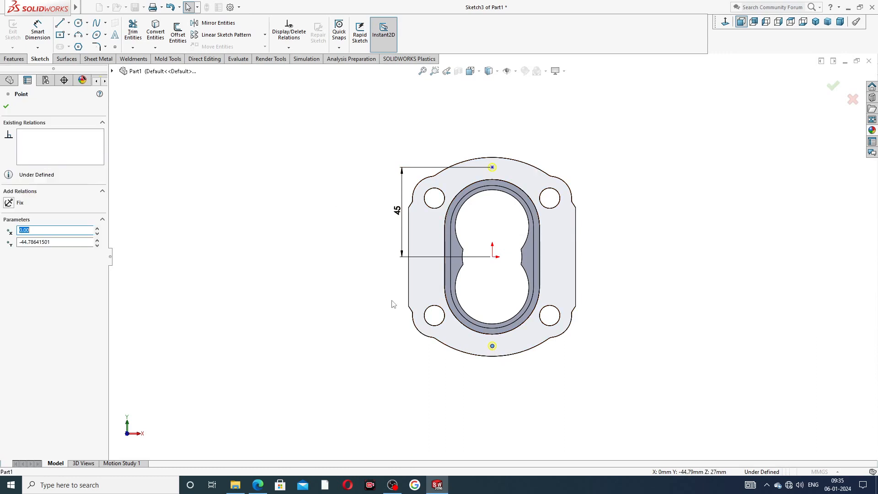
click(163, 182)
click(38, 30)
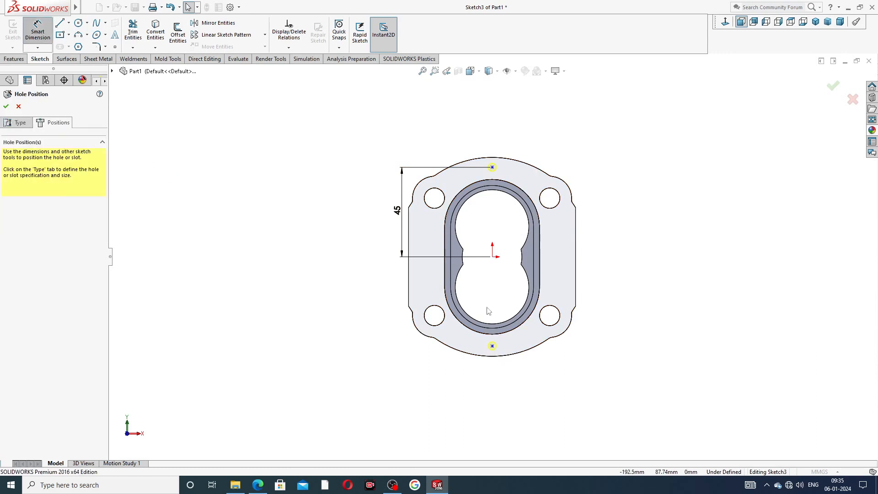
click(492, 256)
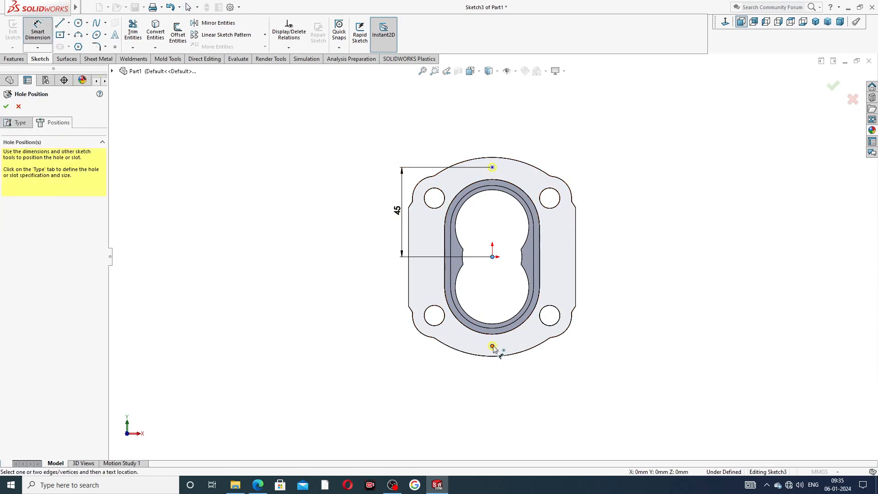
click(492, 346)
click(402, 318)
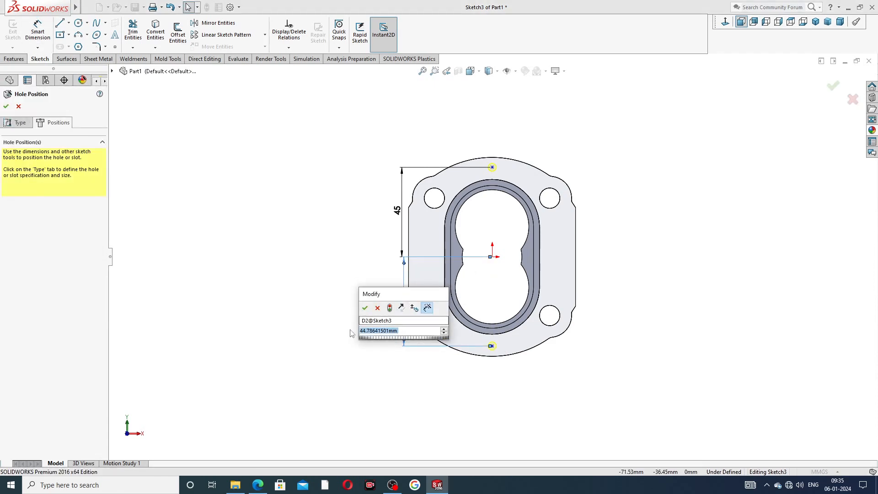
text(45)
key(Return)
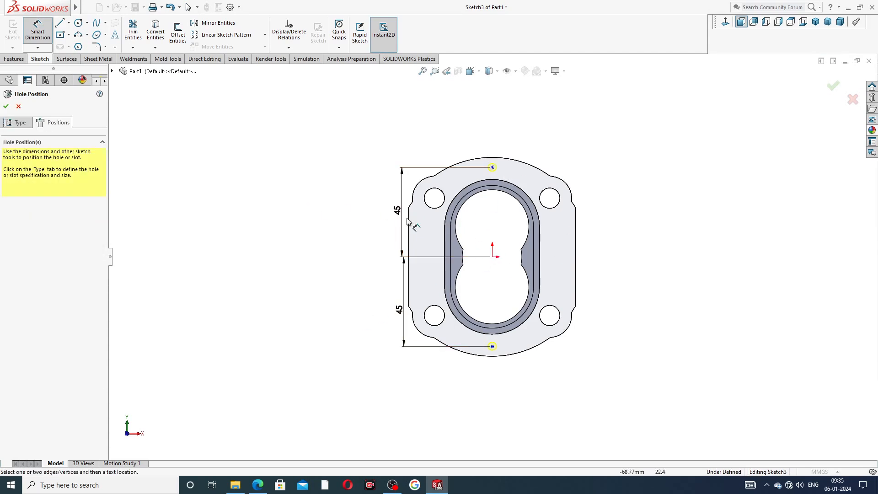
scroll(481, 243, down, 2)
right_click(258, 194)
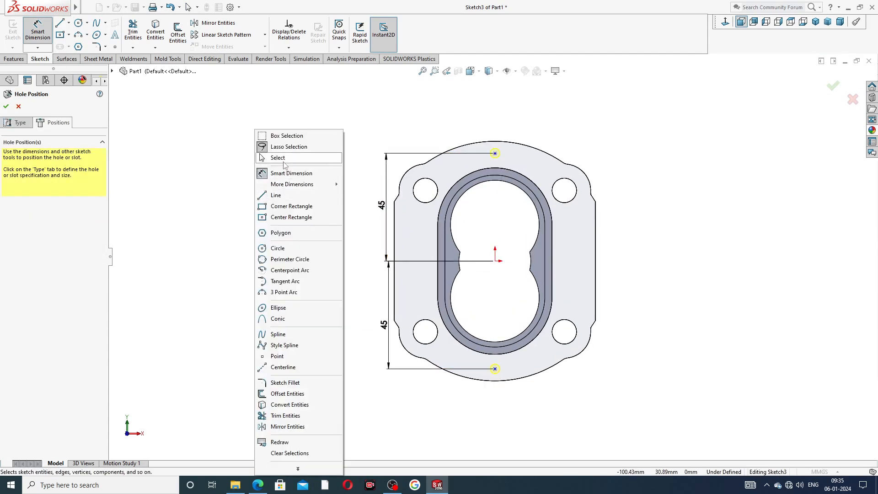
click(161, 156)
click(6, 106)
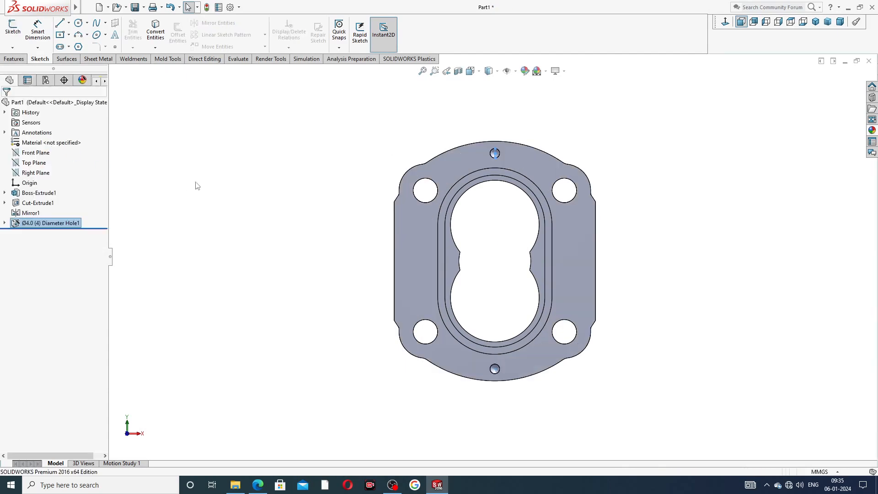
Step: Mirror the Ø4.0 hole feature about the Front Plane onto the opposite end face
middle_drag(588, 180, 641, 188)
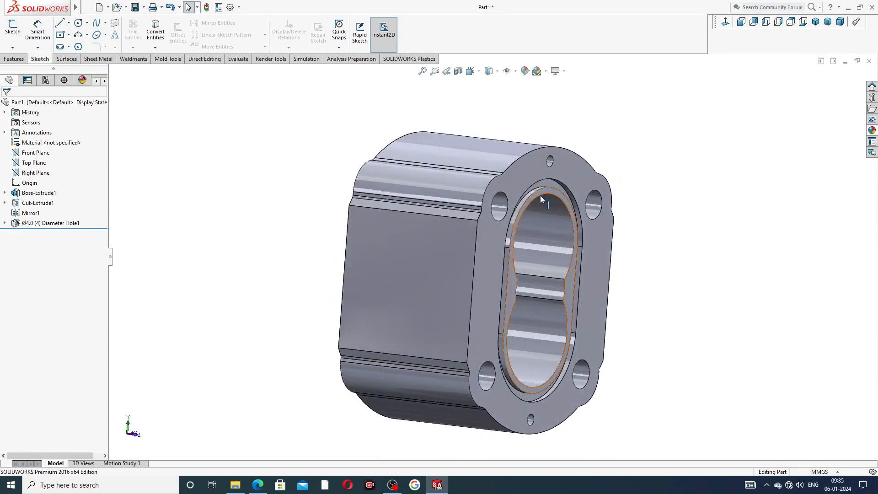
scroll(473, 192, up, 2)
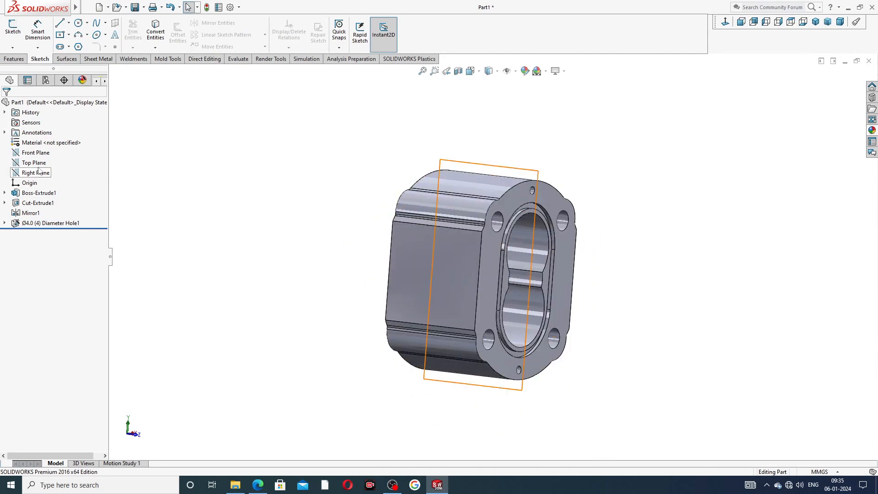
click(37, 153)
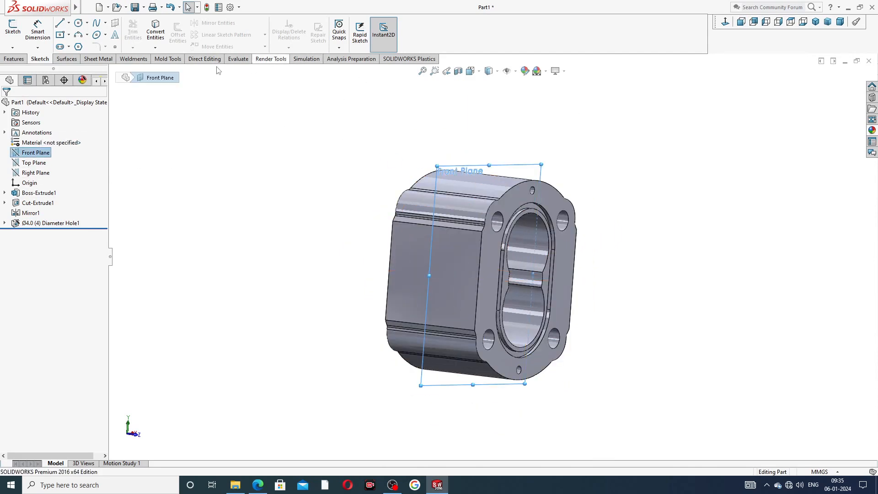
click(17, 59)
click(330, 46)
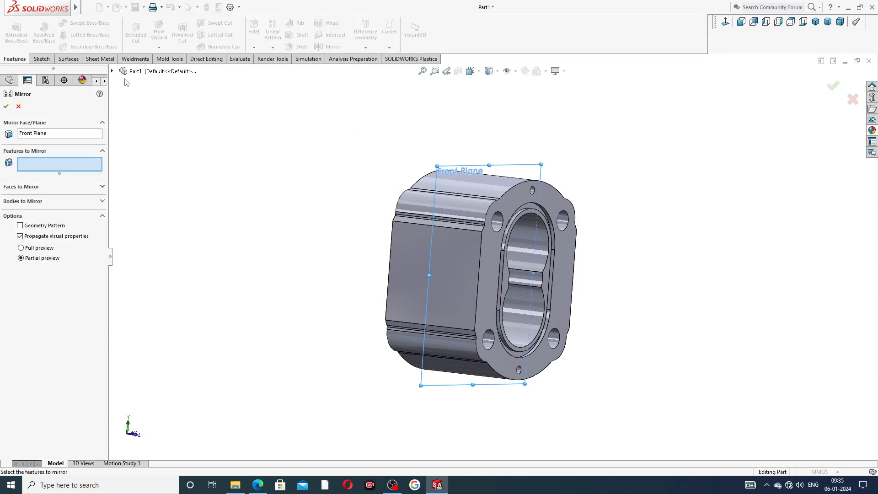
click(111, 71)
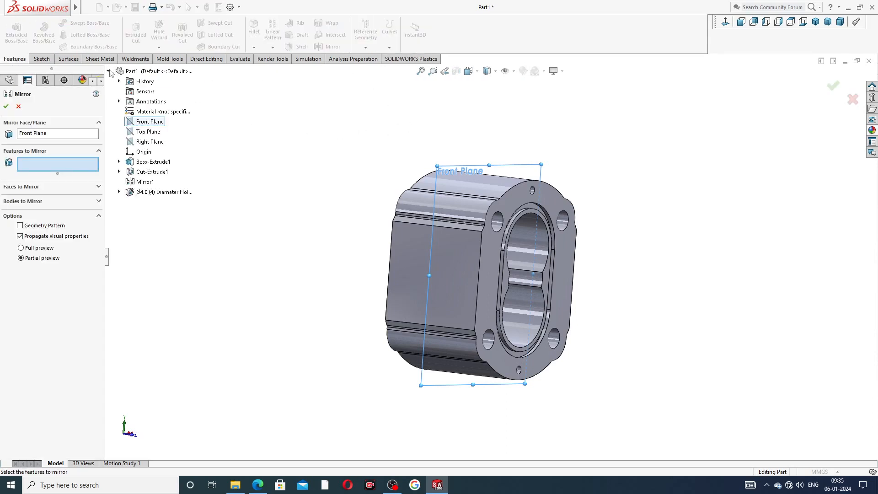
click(152, 192)
middle_drag(327, 226, 394, 235)
click(6, 106)
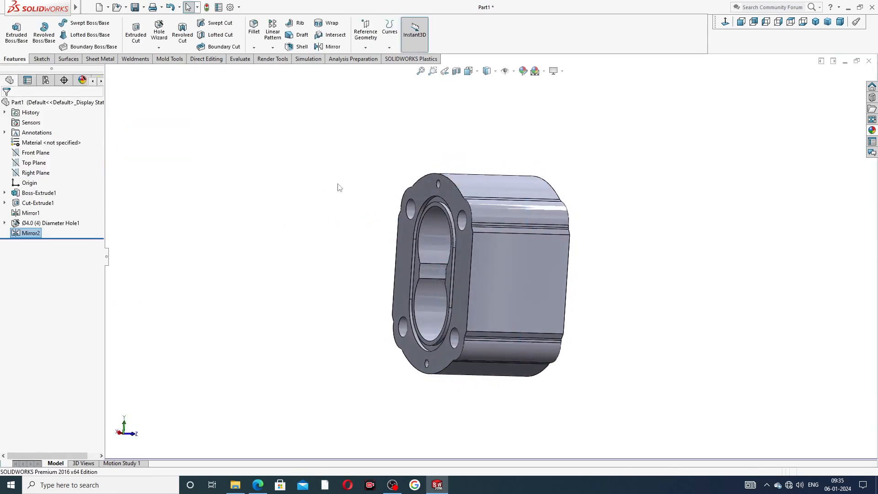
Step: Start a straight tapped hole with the Hole Wizard on the body's flat side face, viewed square-on
scroll(426, 234, down, 3)
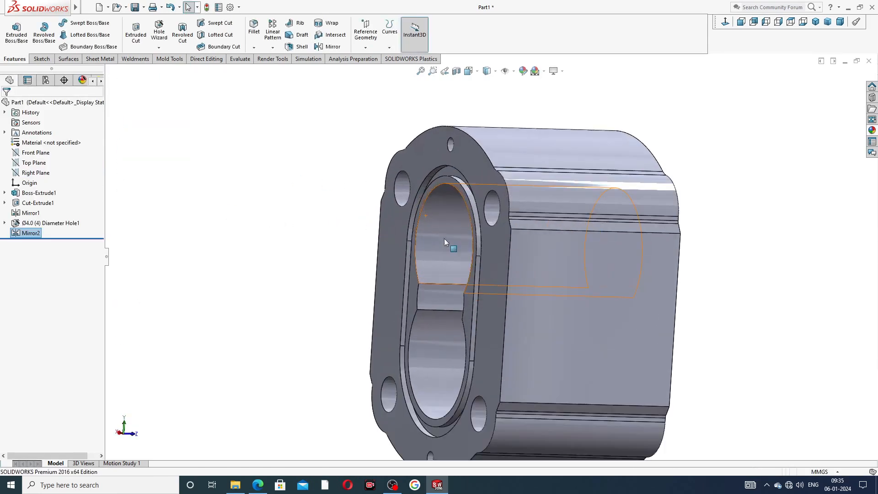
scroll(469, 236, up, 4)
mouse_move(544, 212)
middle_down()
mouse_move(463, 222)
mouse_move(542, 227)
middle_up()
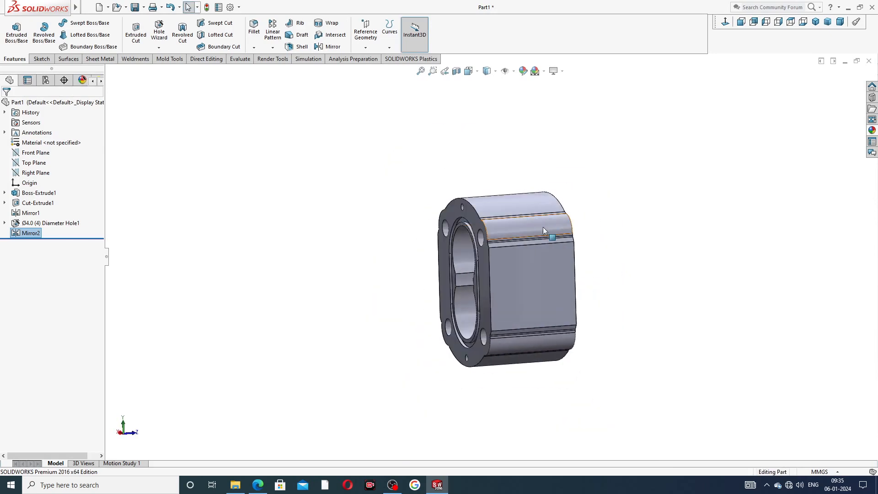
click(536, 281)
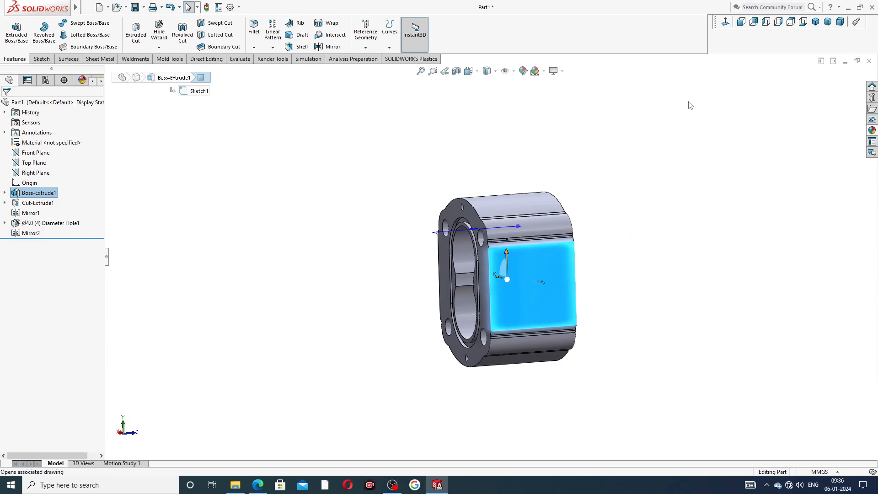
click(725, 22)
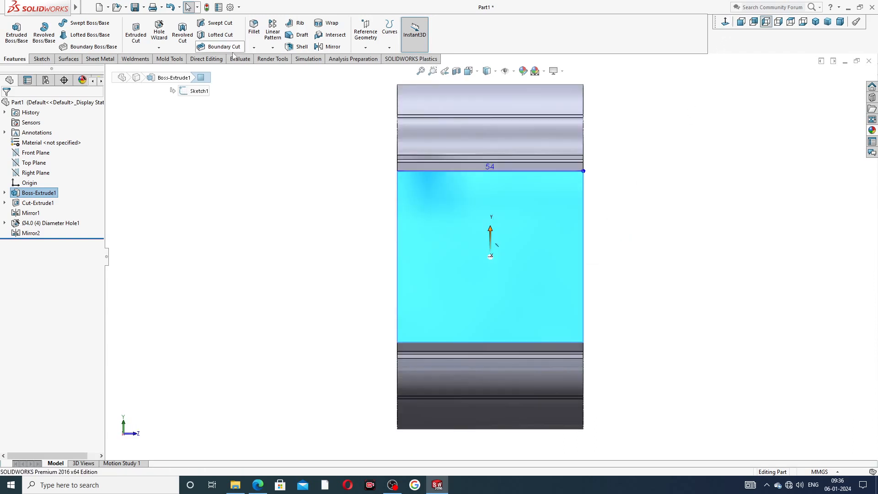
click(159, 30)
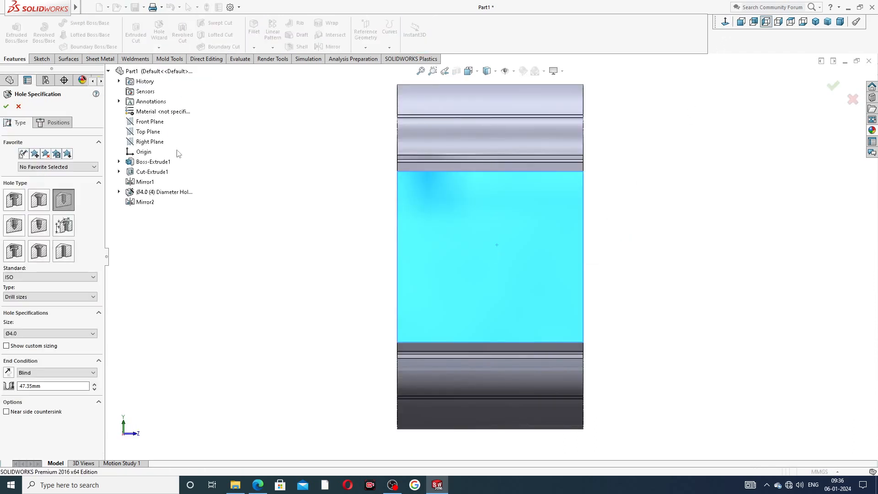
click(15, 225)
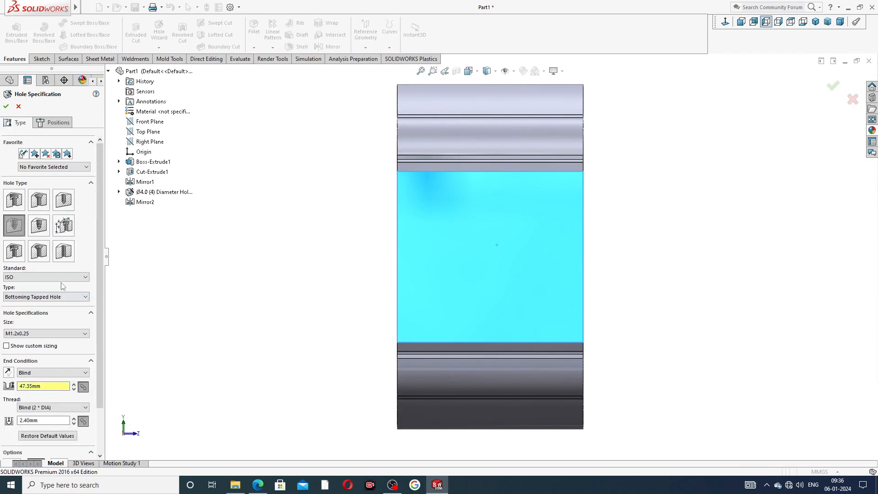
Step: Set the tapped hole's type to Straight Pipe Tapped hole and its size to G1/2
click(42, 334)
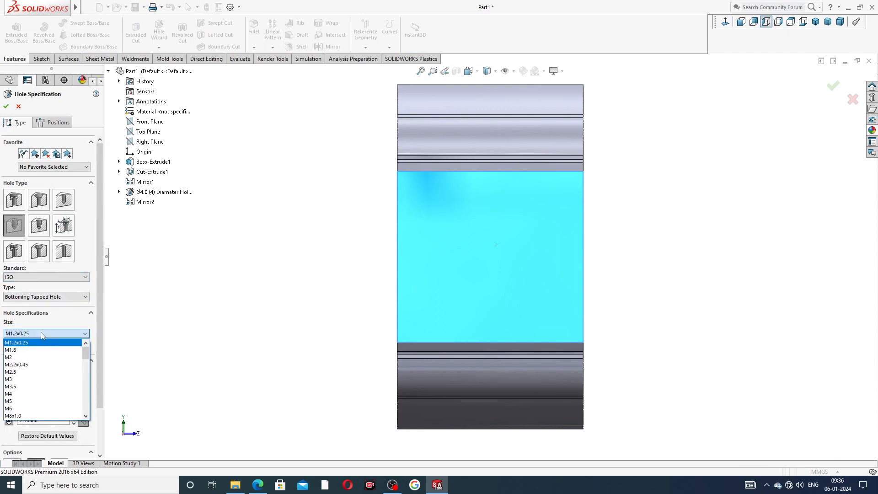
click(42, 334)
click(39, 297)
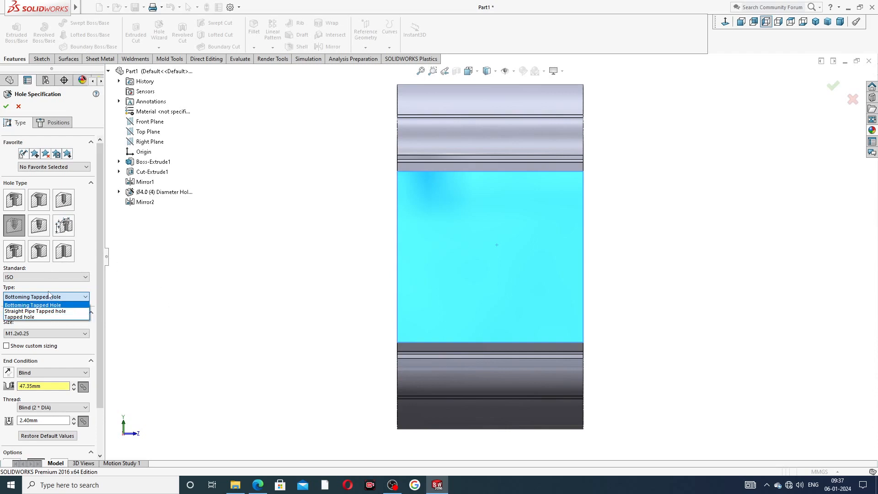
click(45, 276)
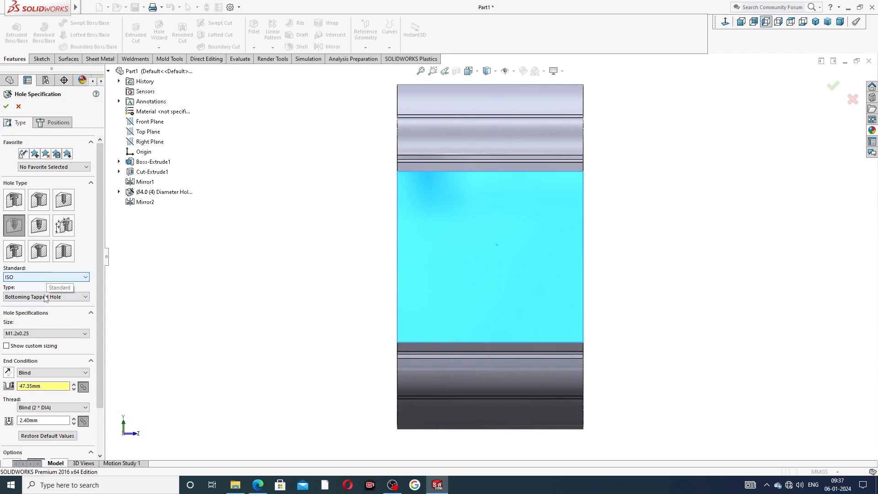
click(46, 297)
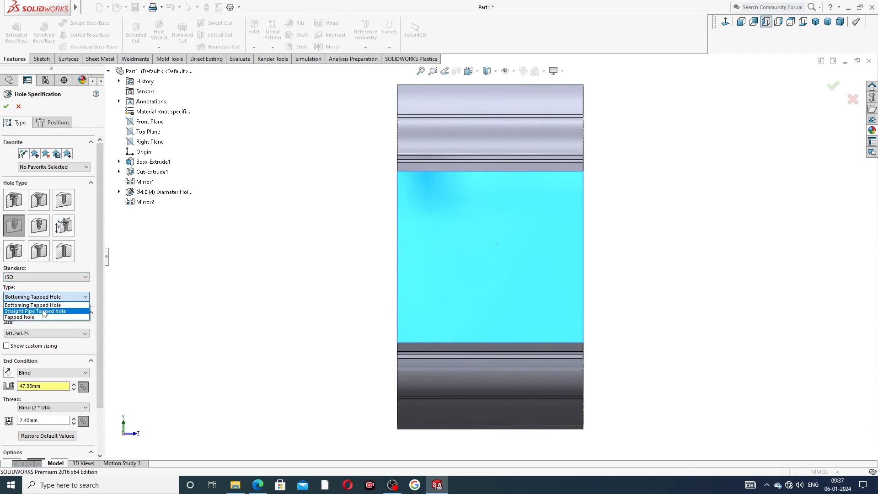
click(59, 312)
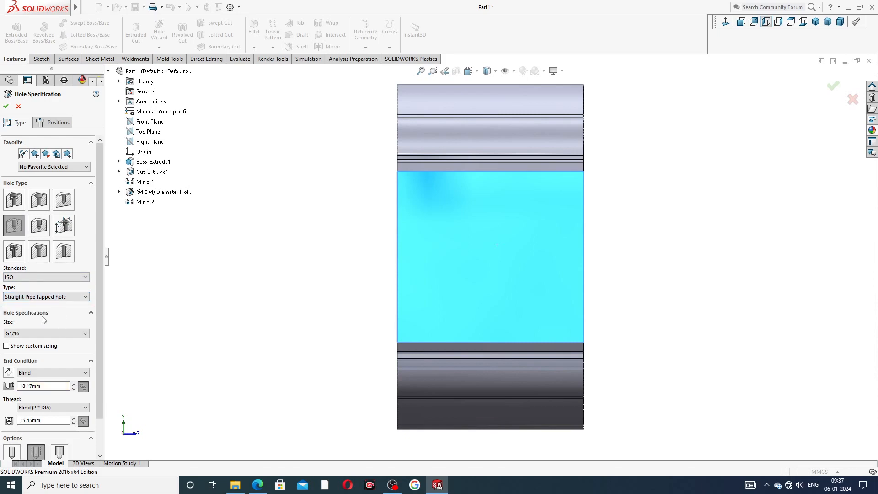
click(35, 334)
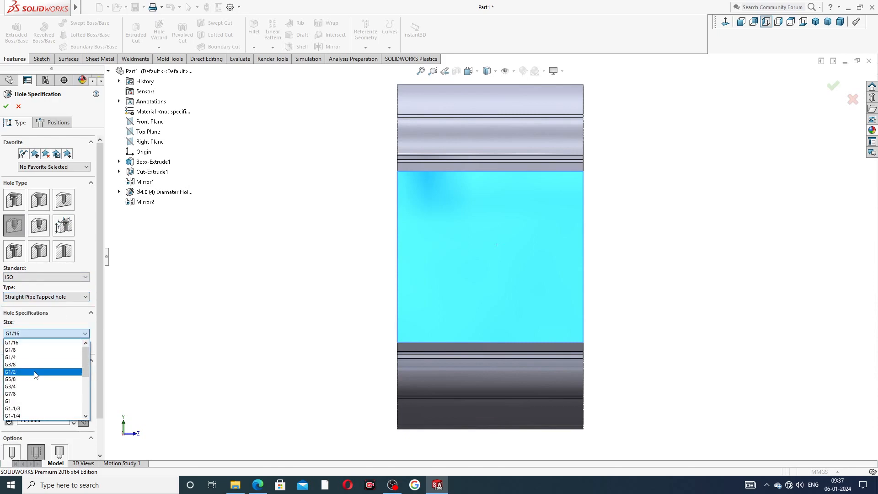
scroll(37, 366, down, 5)
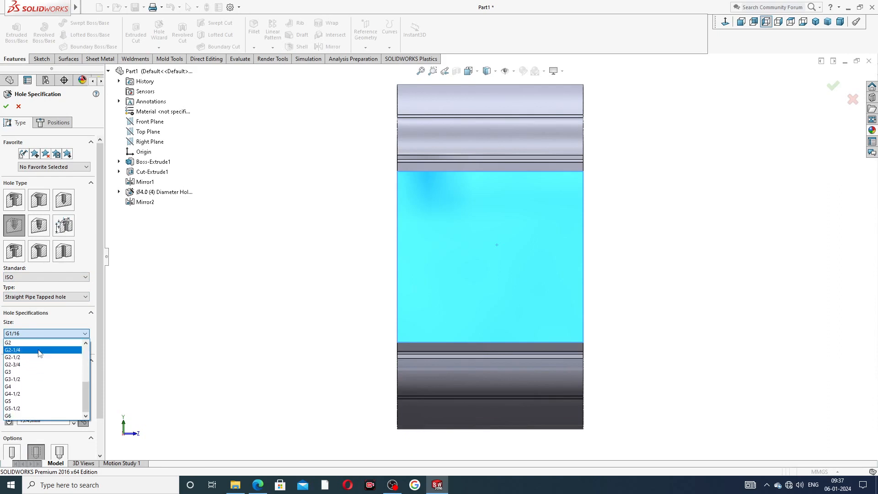
scroll(40, 356, up, 5)
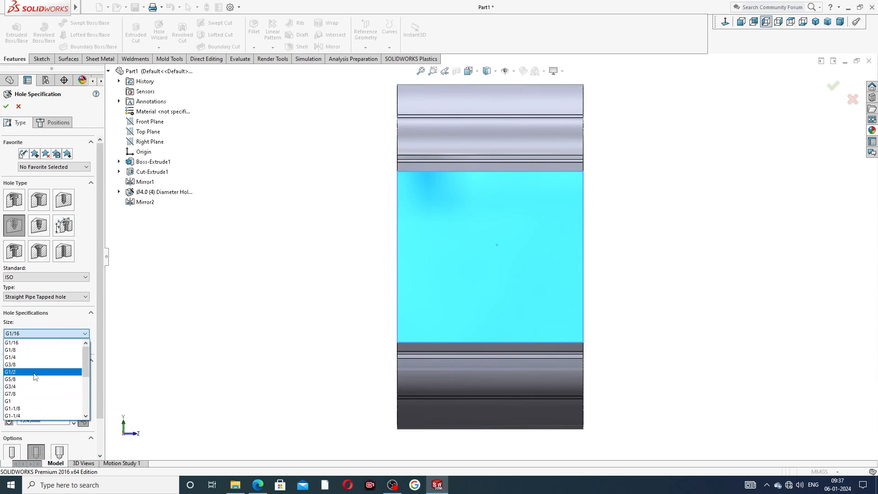
click(43, 371)
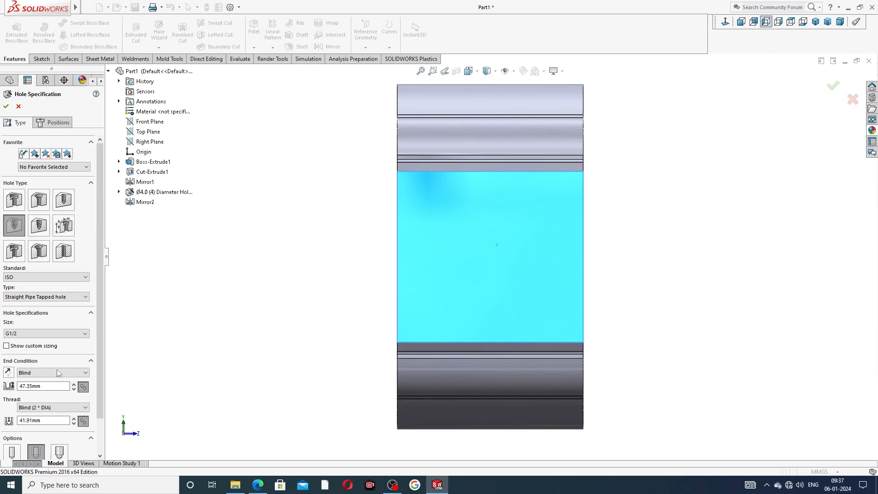
Step: Position the G1/2 tapped hole at the origin on the flat side face and complete the feature
click(65, 127)
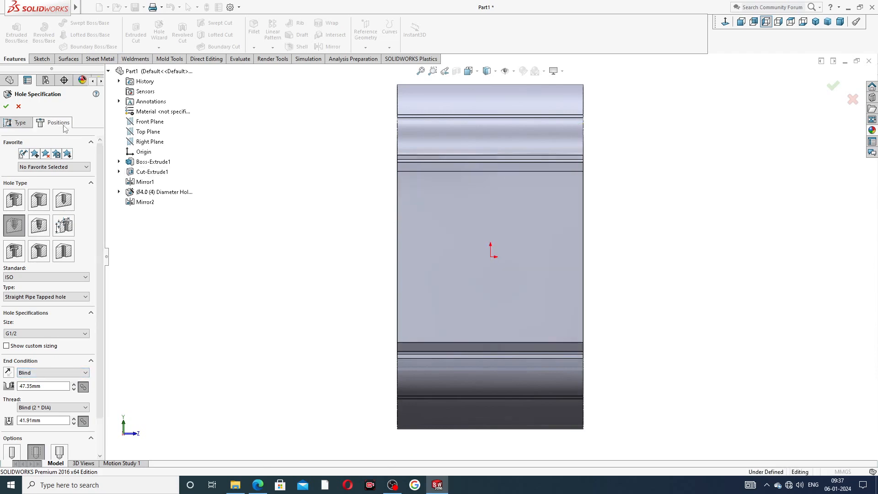
click(491, 257)
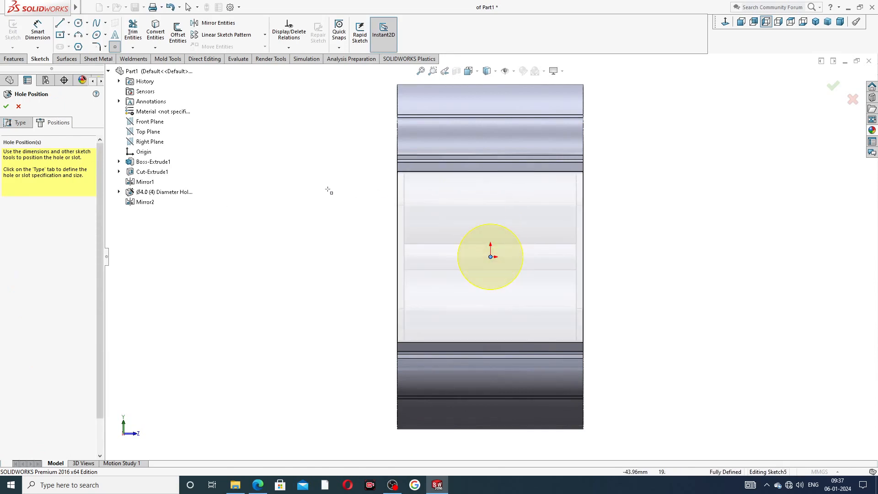
right_click(290, 156)
click(310, 163)
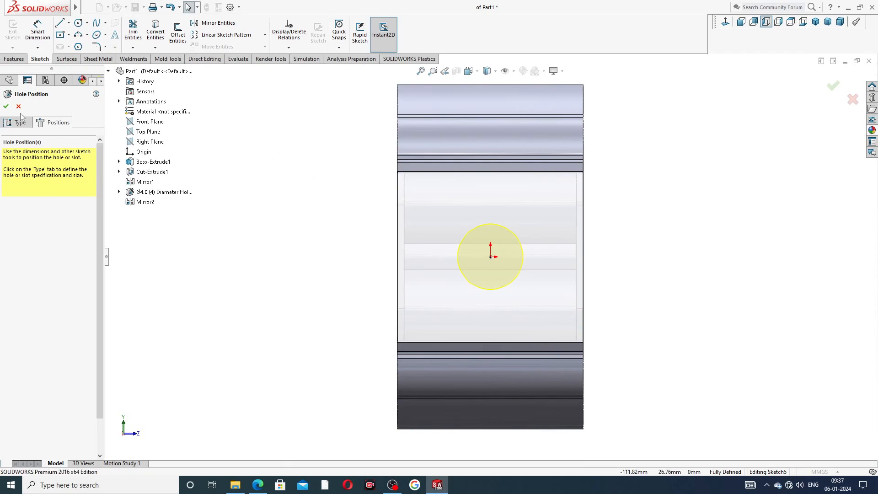
click(7, 107)
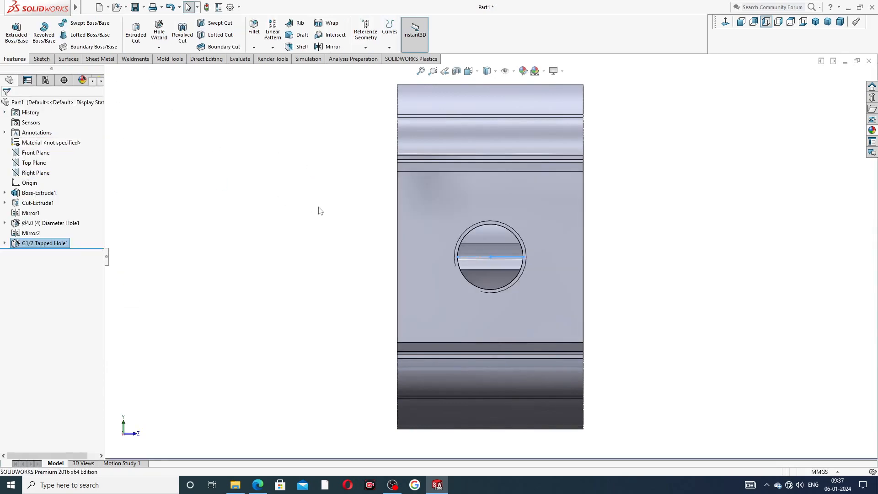
middle_drag(318, 211, 382, 231)
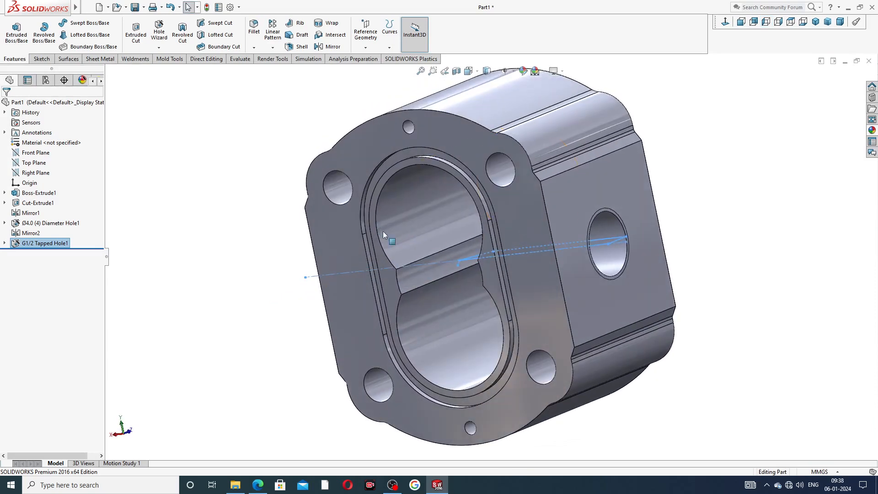
click(230, 197)
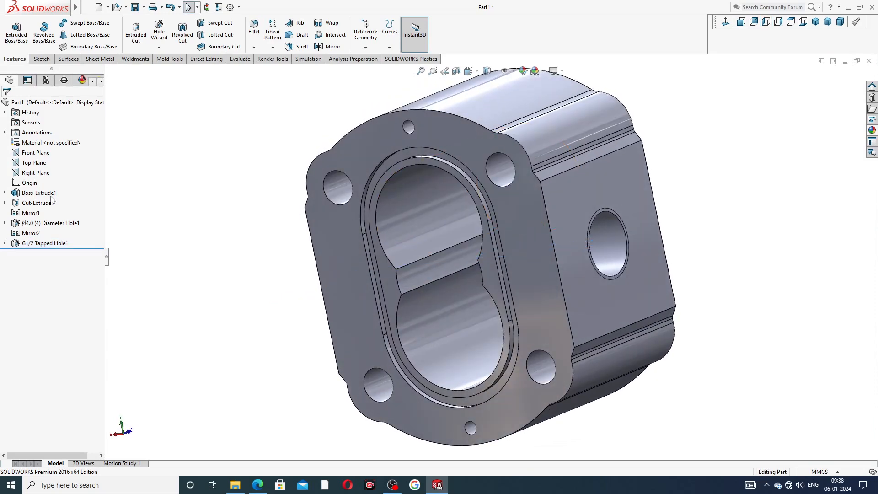
click(36, 153)
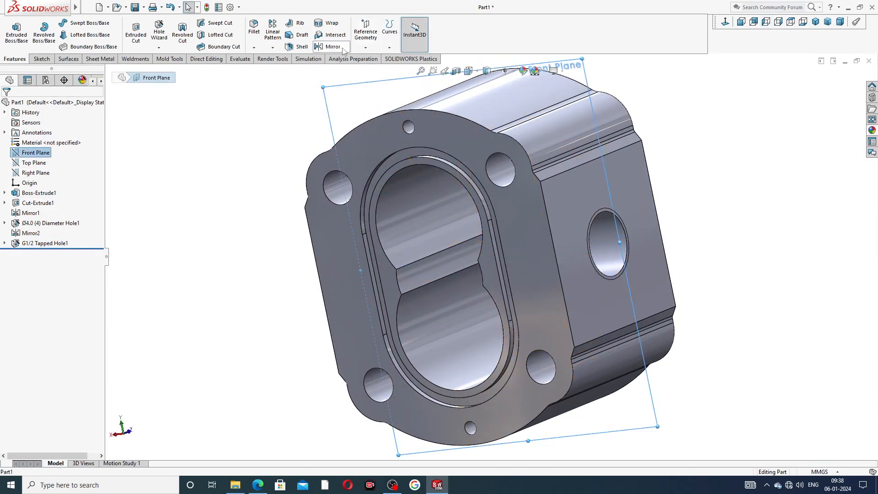
click(328, 47)
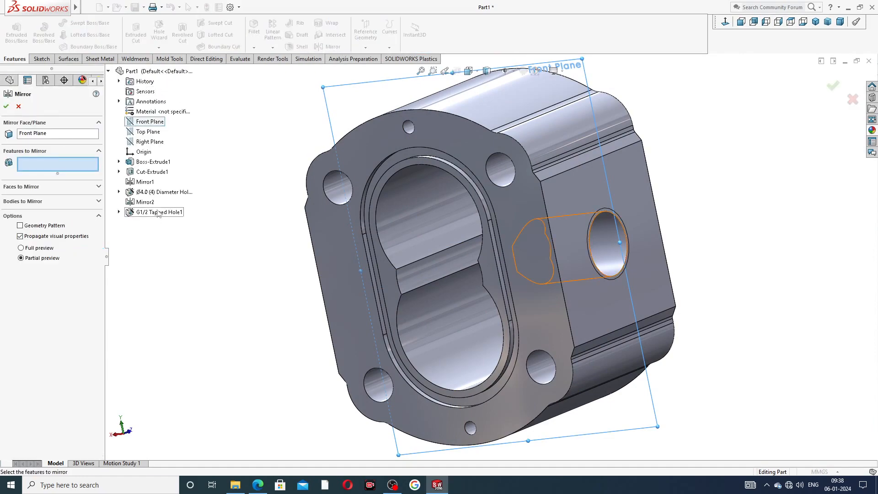
click(157, 213)
middle_drag(249, 256, 492, 274)
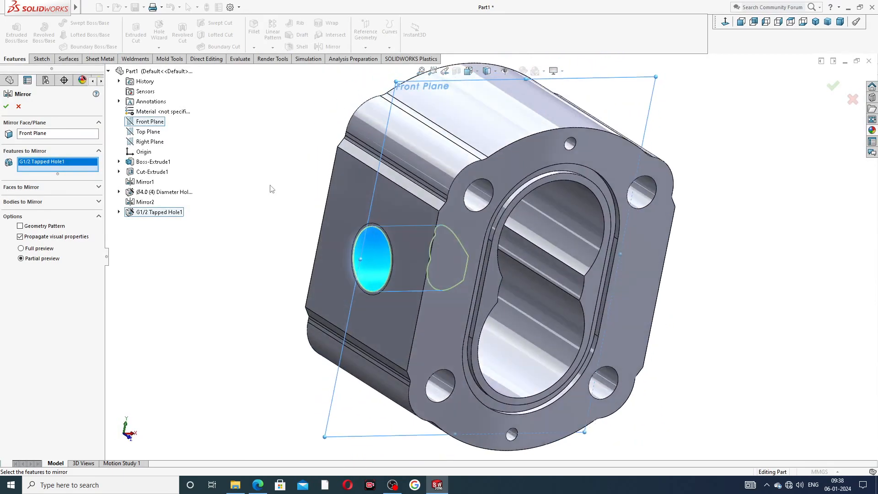
click(18, 106)
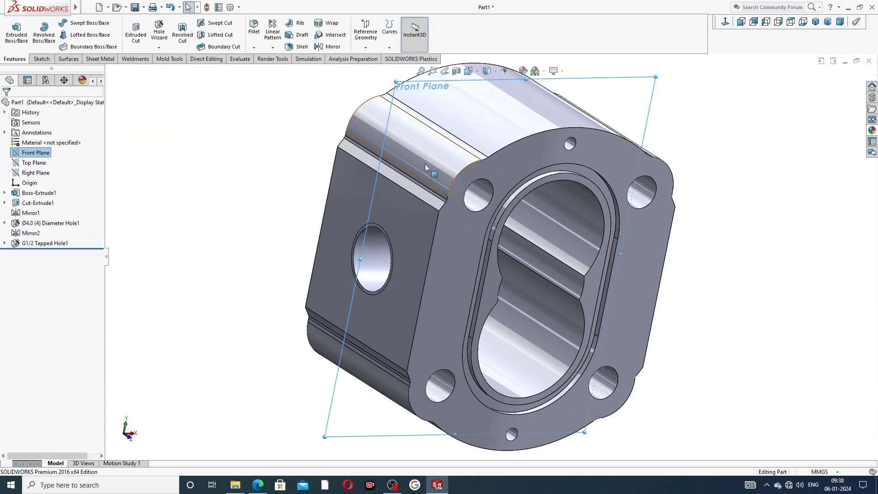
Step: Mirror the G1/2 tapped hole feature about the Right Plane onto the opposite flat side face
scroll(429, 201, down, 2)
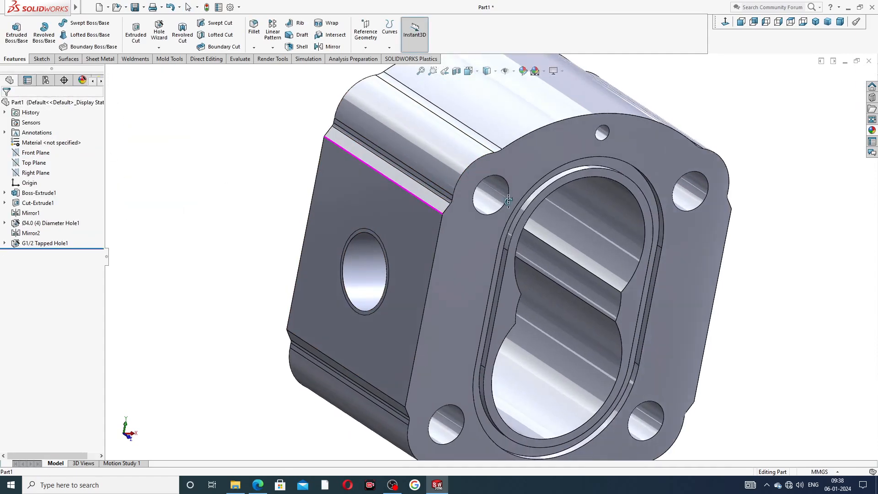
scroll(508, 202, up, 3)
middle_drag(494, 212, 430, 202)
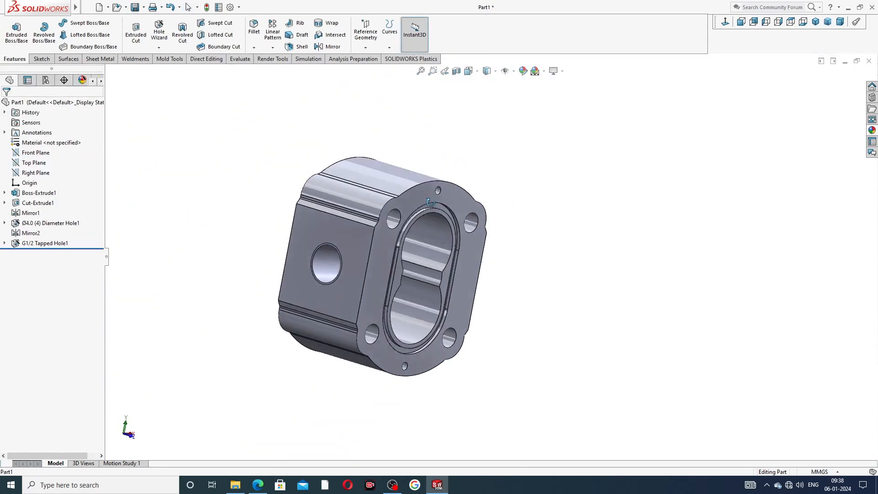
click(46, 174)
middle_drag(221, 202, 184, 206)
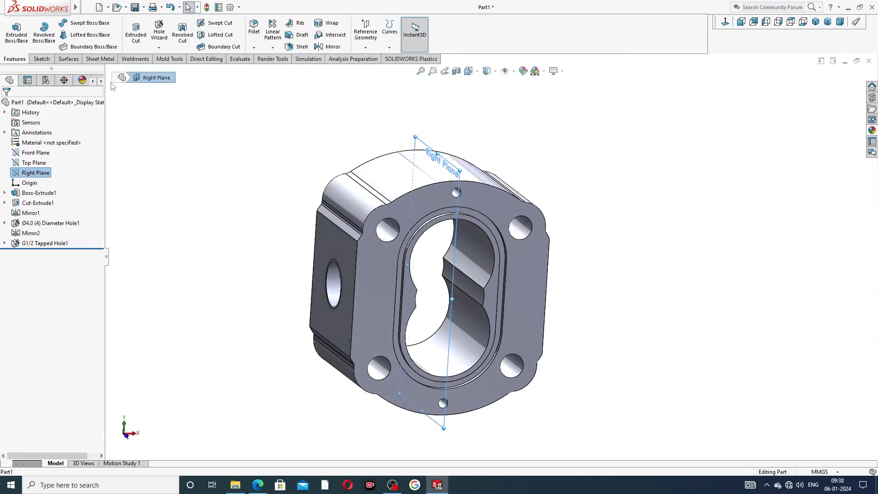
click(330, 46)
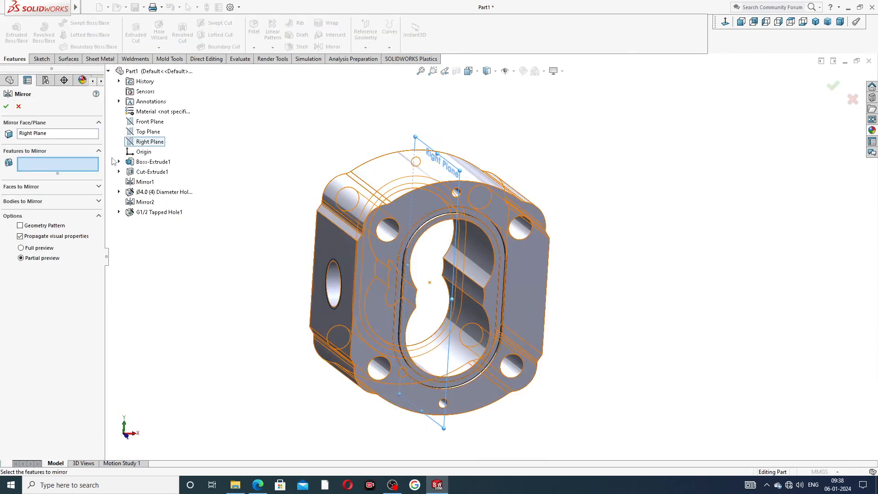
click(152, 212)
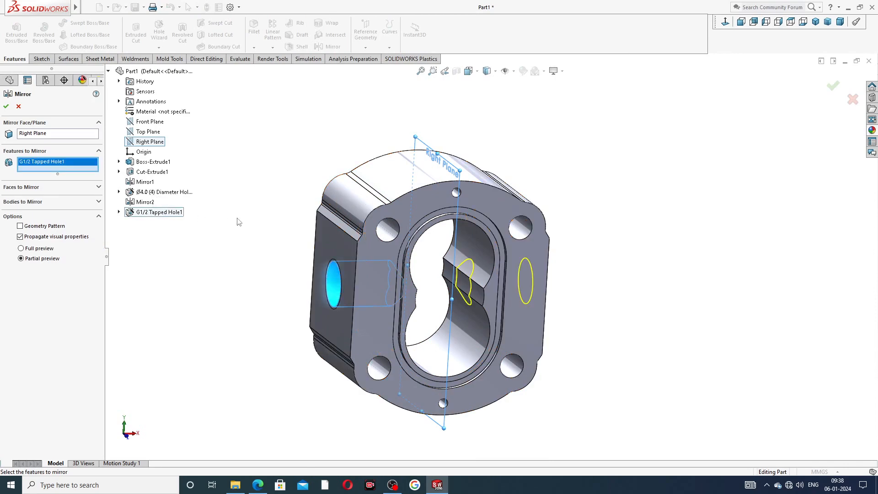
middle_drag(207, 220, 179, 234)
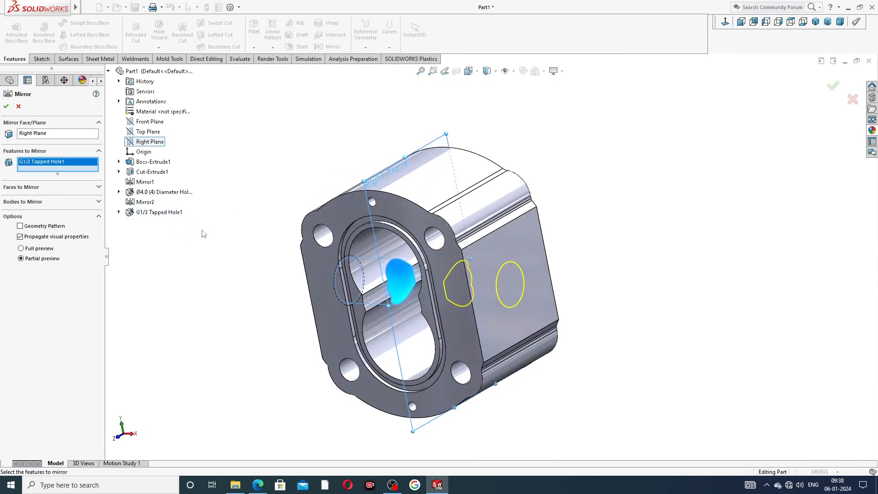
click(6, 106)
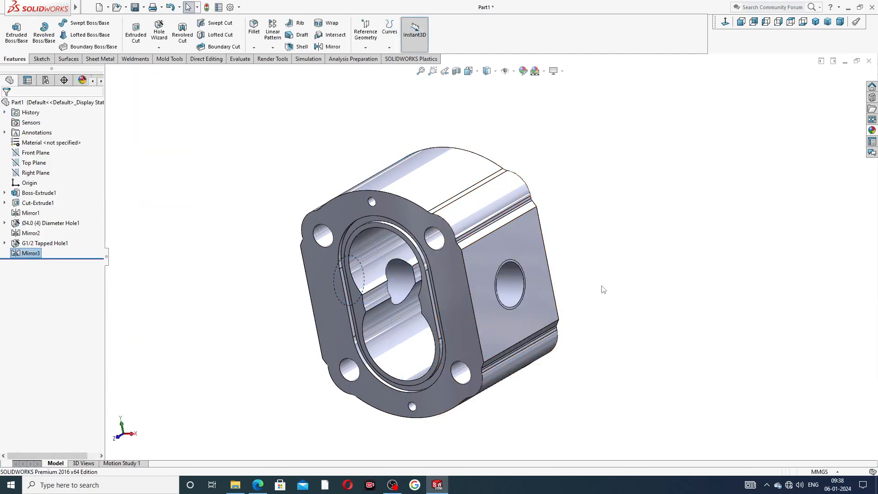
Step: Turn on shaded cosmetic threads in the document's detailing display filter
middle_drag(602, 289, 691, 210)
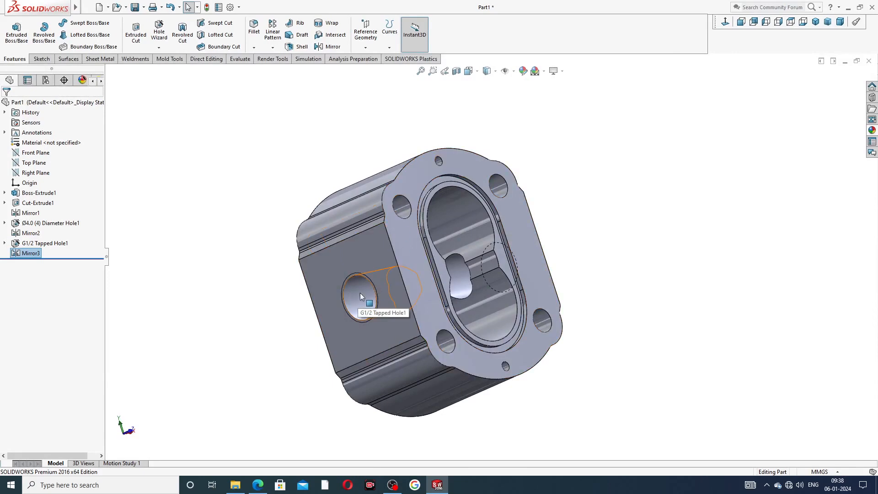
click(230, 7)
click(315, 88)
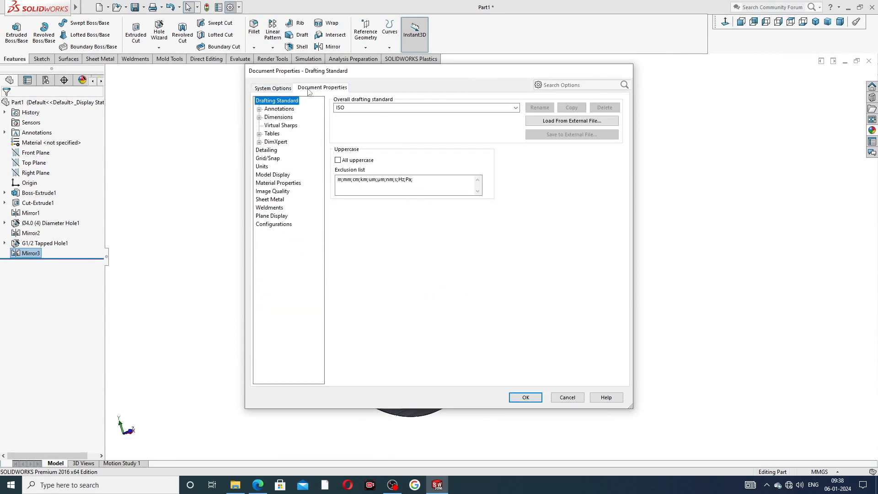
click(274, 151)
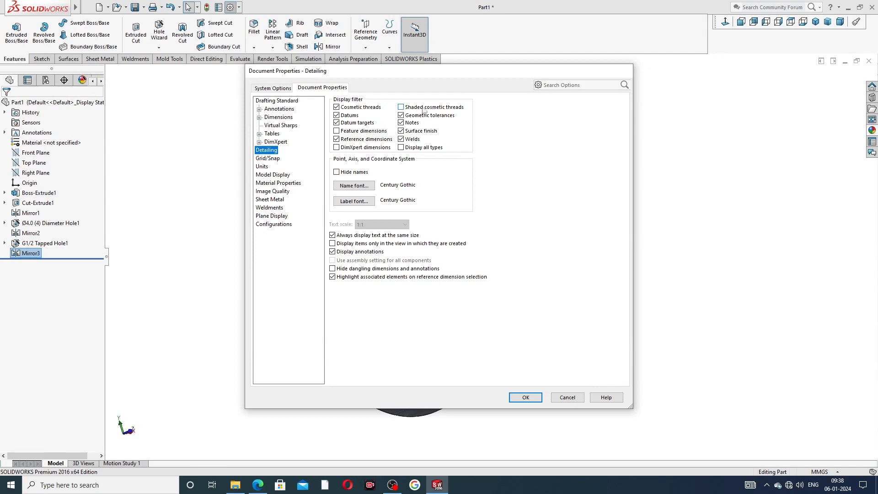
click(402, 106)
click(533, 399)
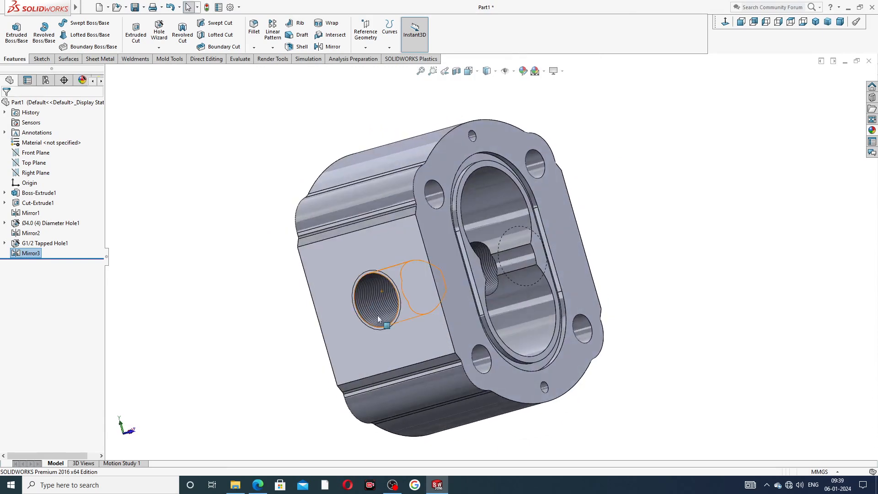
Step: Examine the threaded side ports and the pump body's bores from several angles, including the isometric view
scroll(362, 300, down, 5)
scroll(409, 219, down, 3)
scroll(467, 257, up, 8)
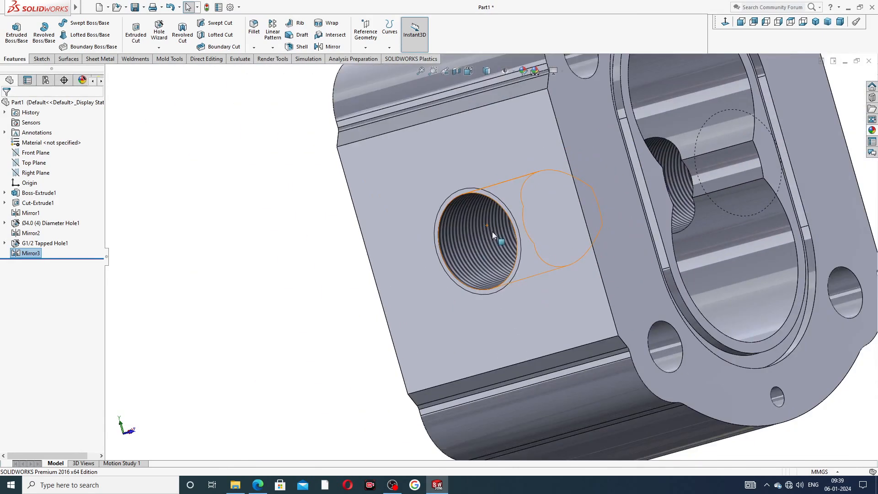
middle_drag(492, 231, 562, 263)
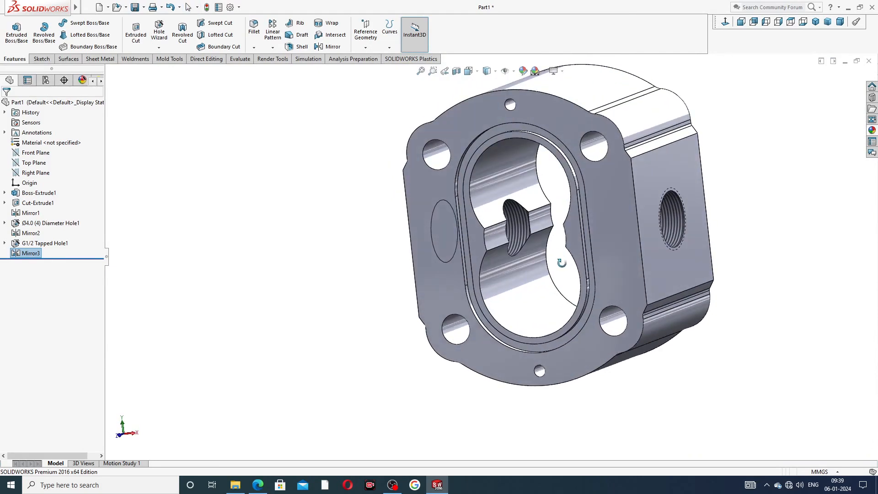
click(815, 21)
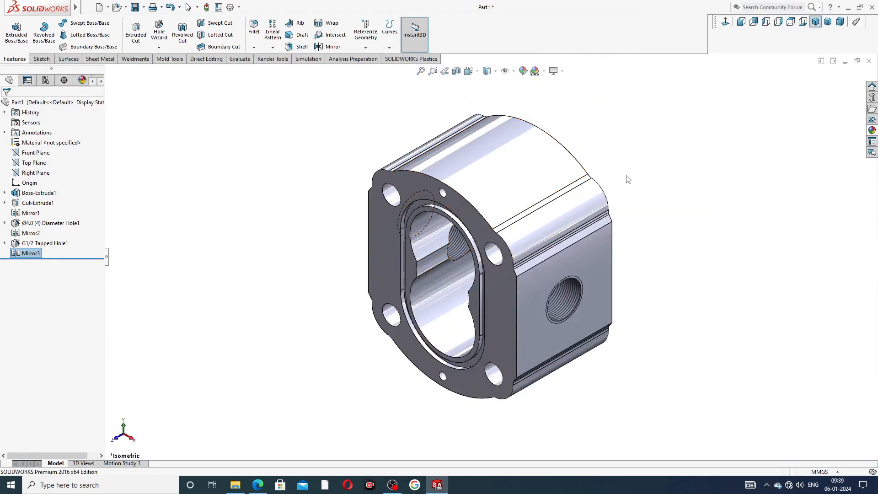
middle_drag(627, 178, 549, 245)
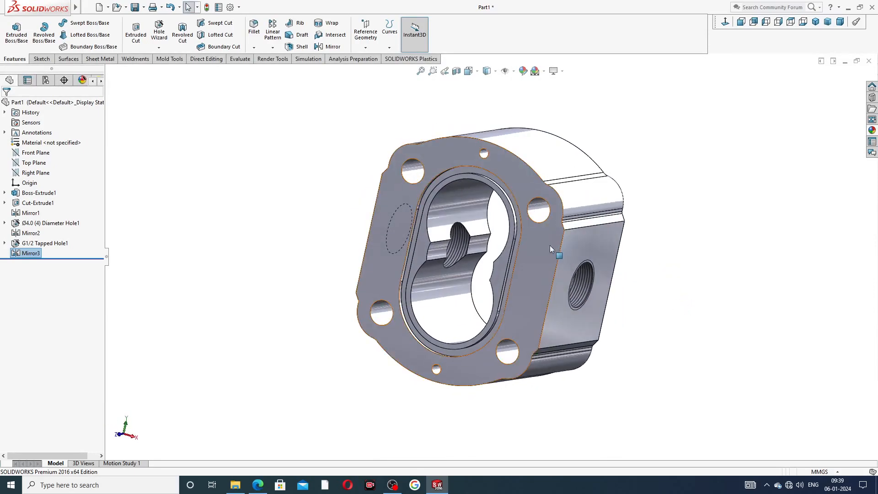
middle_drag(533, 133, 503, 154)
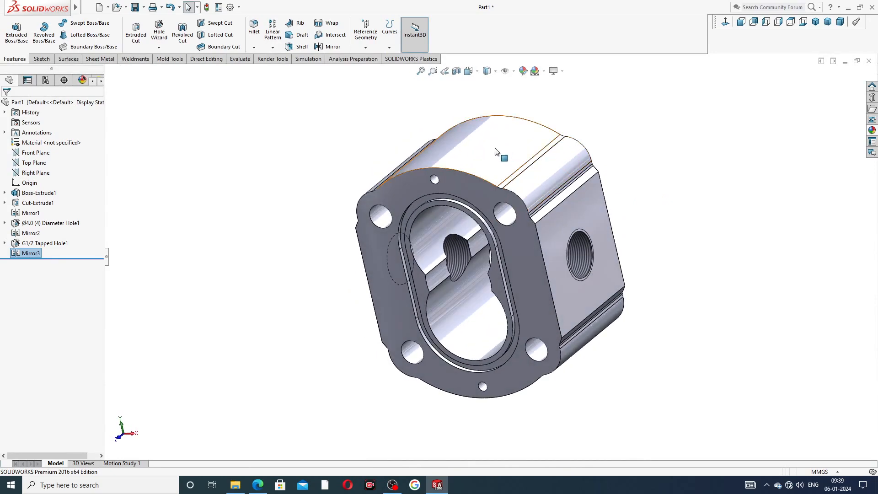
click(186, 201)
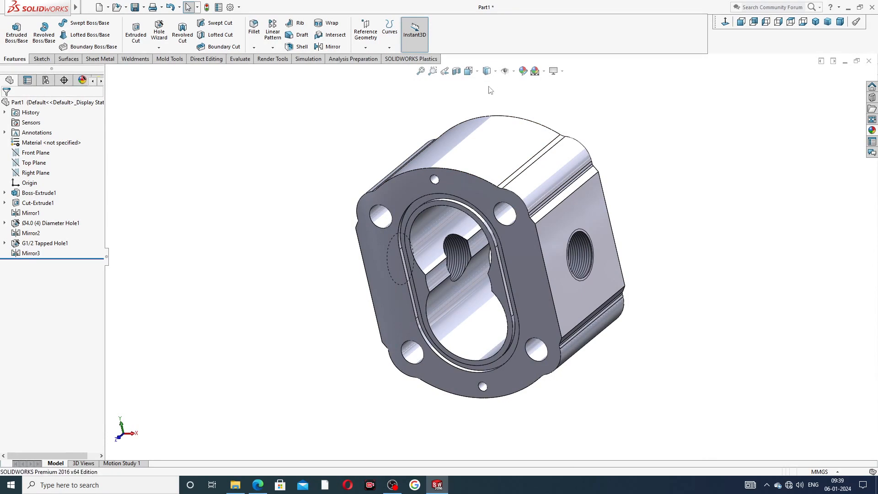
middle_drag(484, 142, 531, 131)
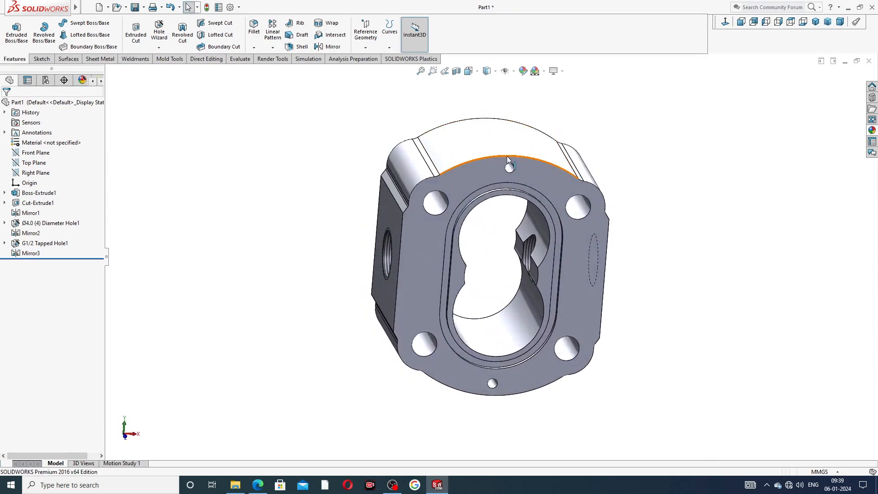
scroll(507, 157, down, 1)
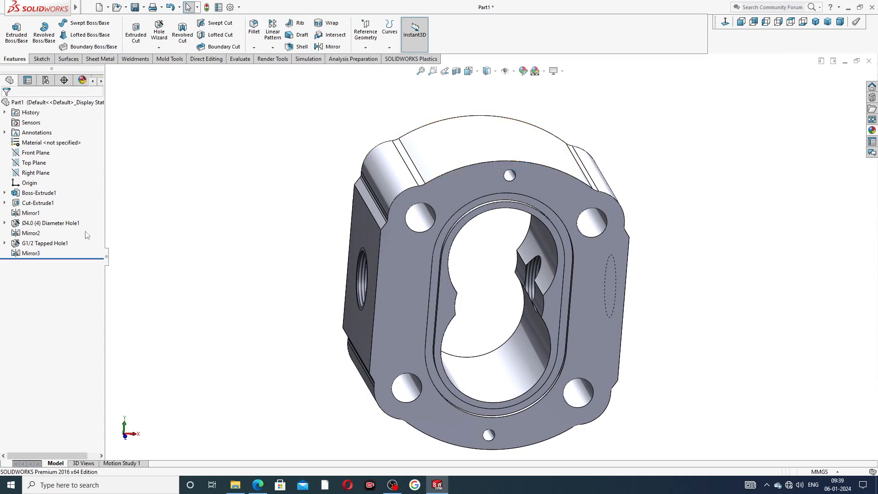
Step: Create a reference plane offset 60 mm above the Top Plane
click(42, 164)
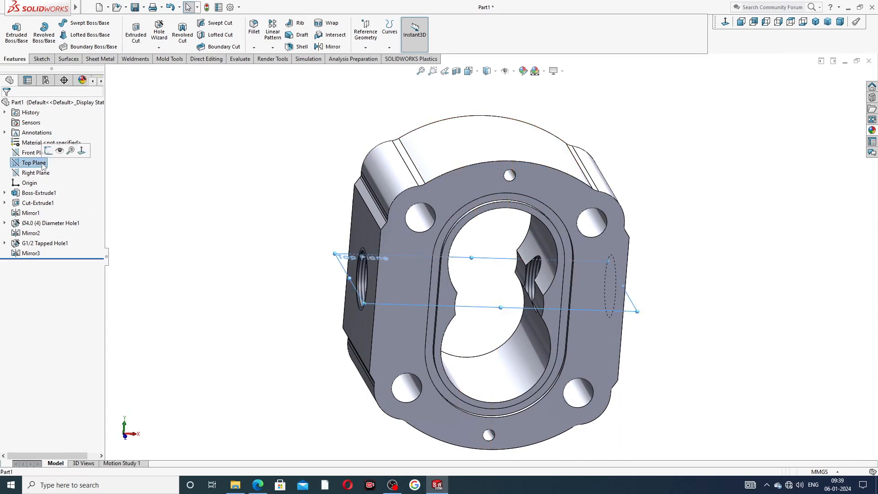
click(365, 47)
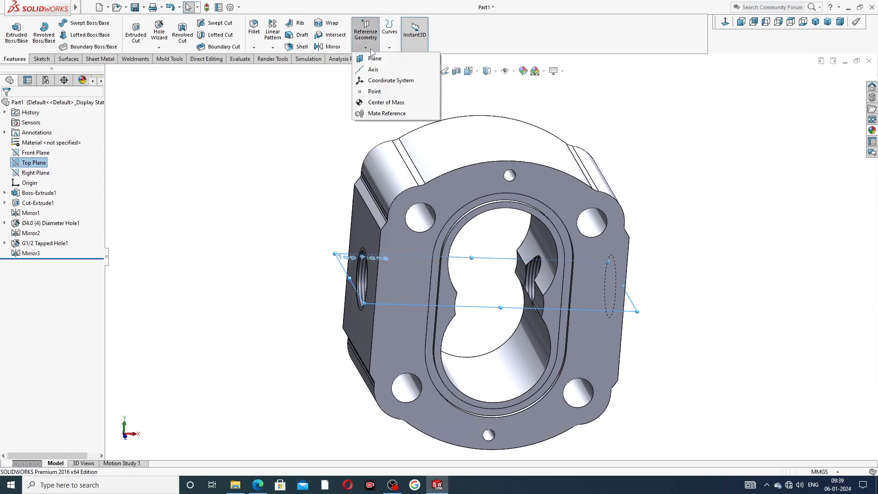
click(374, 59)
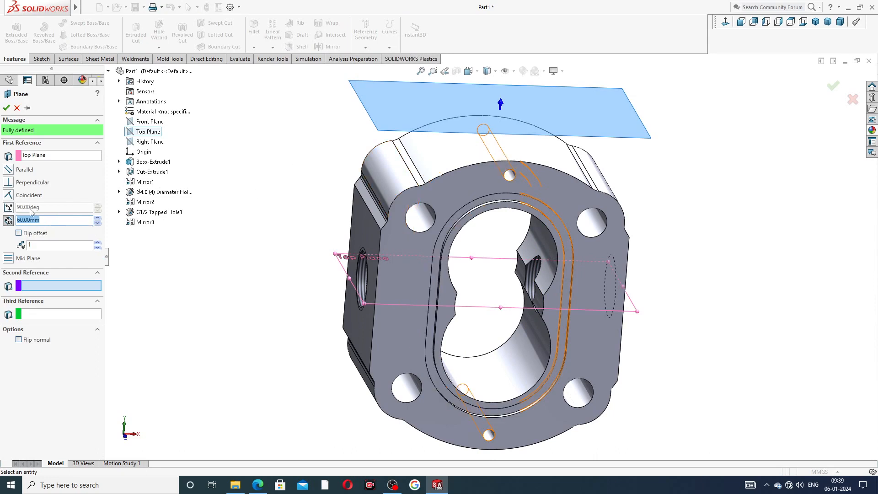
click(7, 108)
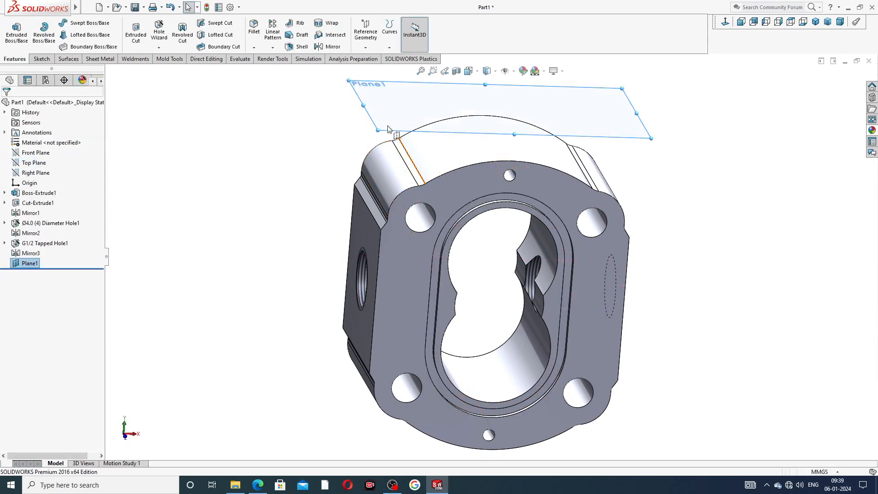
Step: On the new offset plane, sketch a vertical centerline about 37 mm long, left of the origin and ending on the body's front edge
click(636, 123)
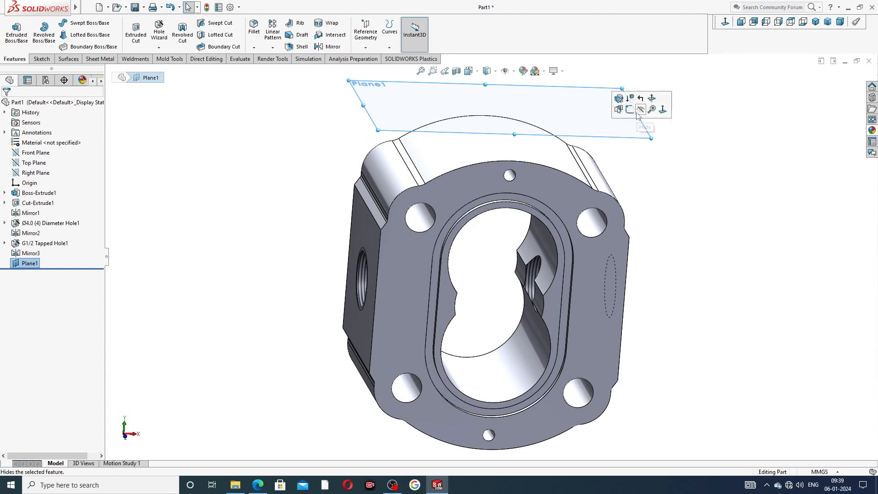
click(648, 104)
click(728, 24)
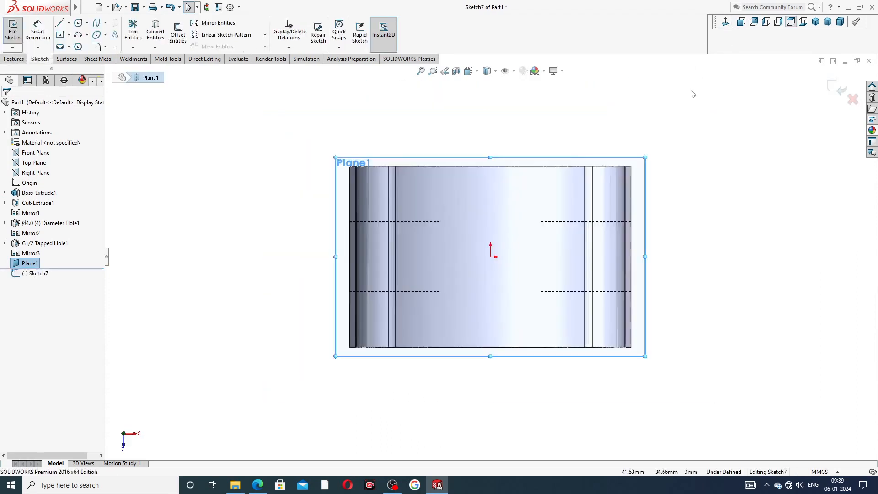
click(68, 22)
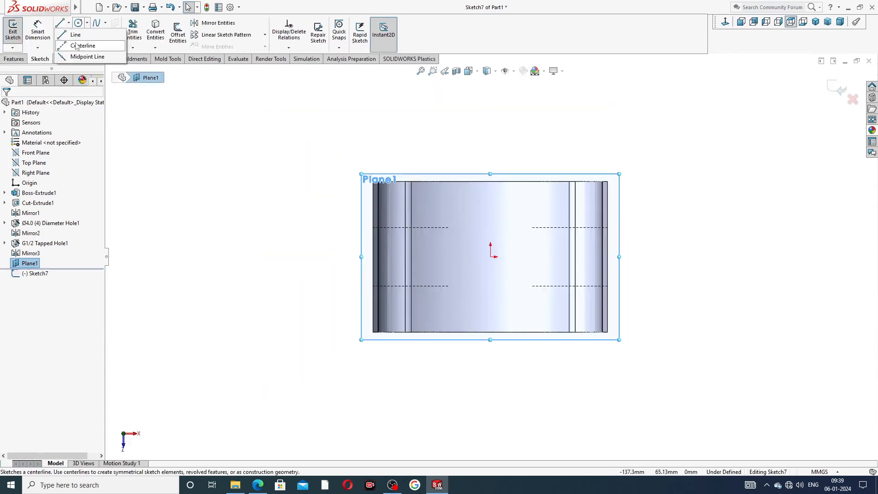
click(80, 46)
scroll(454, 270, down, 2)
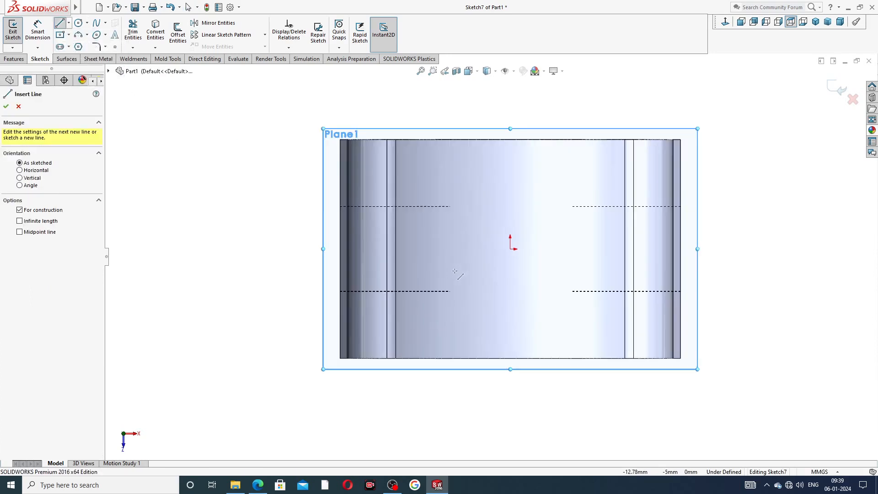
click(407, 207)
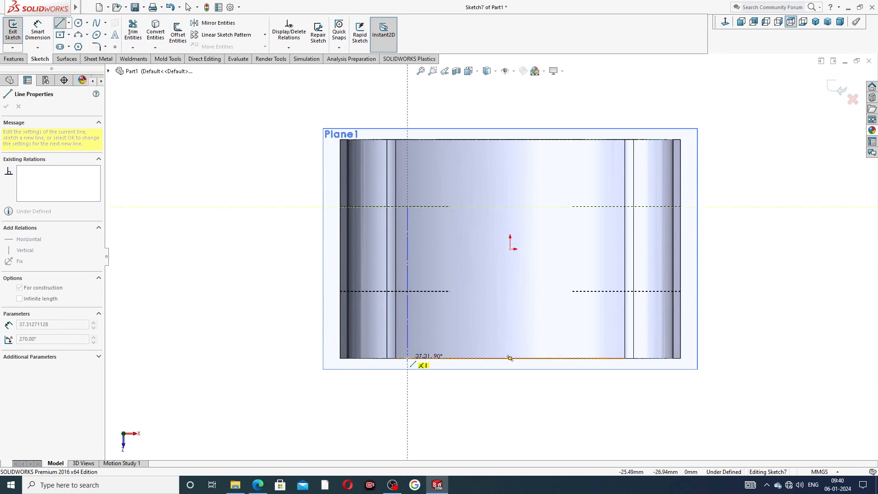
click(407, 355)
right_click(435, 337)
click(450, 347)
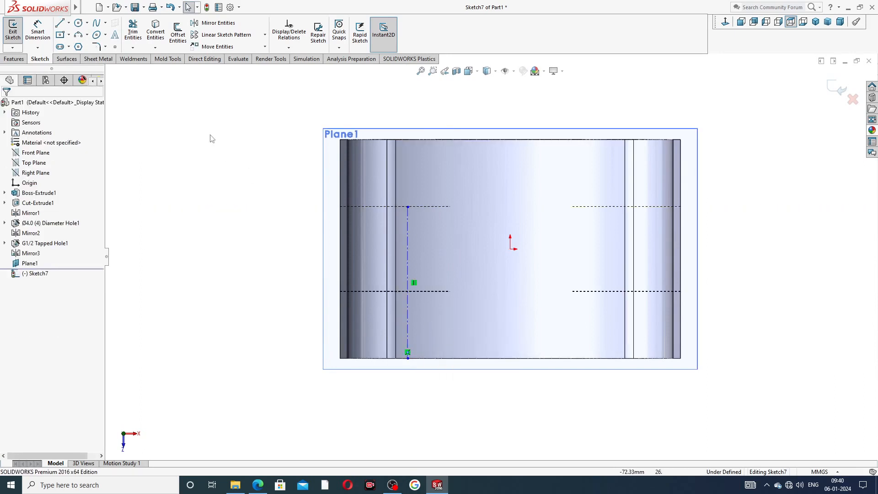
Step: Sketch a horizontal centerline about 51 mm long from the vertical centerline toward the right, between the origin and the body's front edge
click(69, 23)
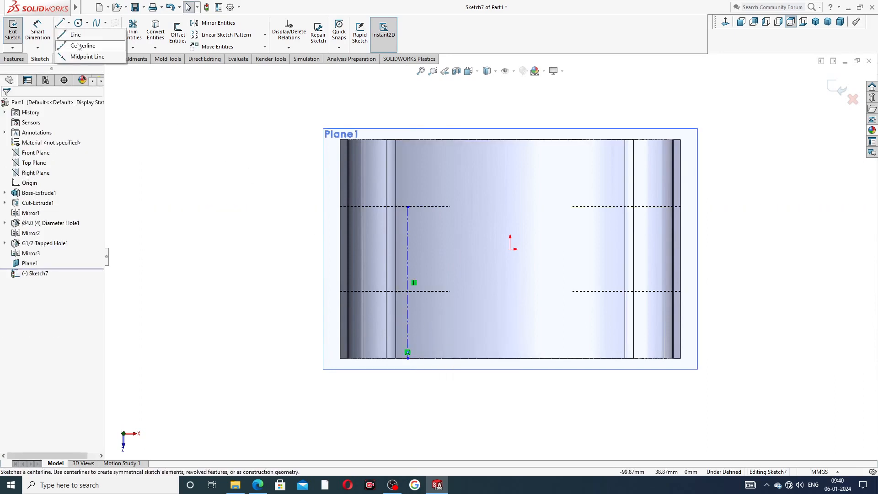
click(73, 35)
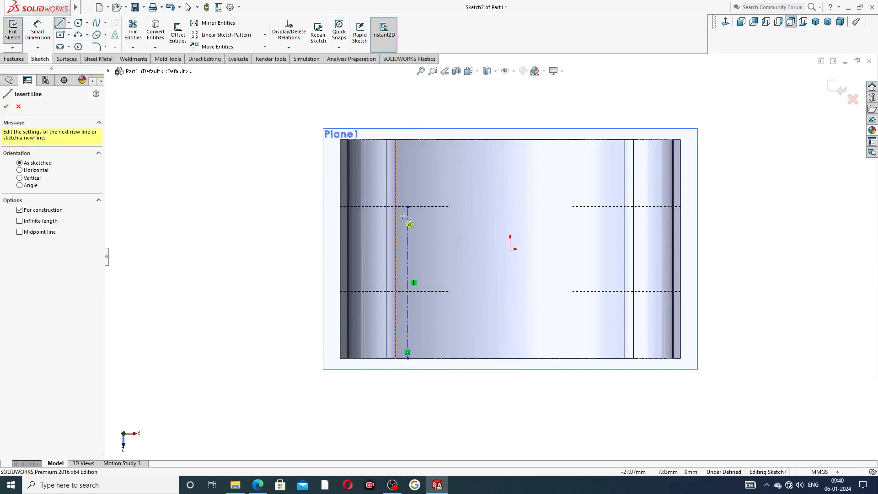
click(408, 305)
click(613, 305)
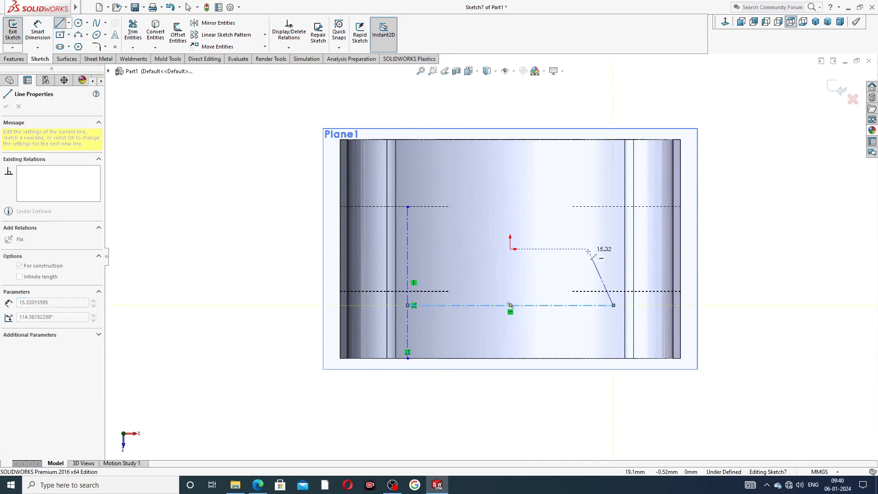
right_click(592, 256)
click(614, 260)
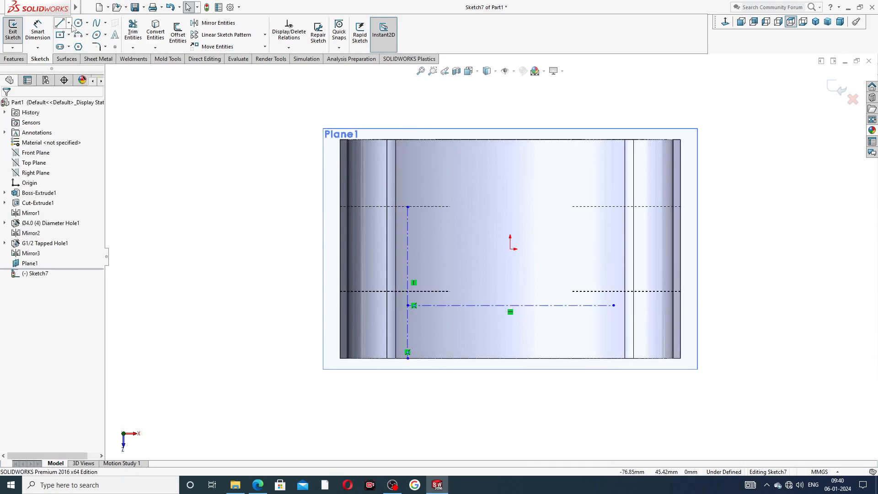
Step: Sketch a second horizontal centerline about 49 mm long above the origin and move it up to the vertical centerline's upper end
click(69, 23)
click(79, 46)
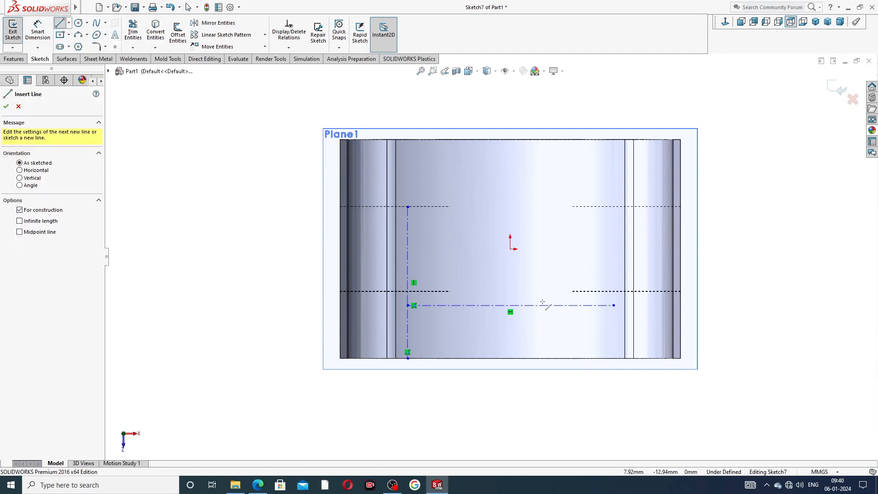
click(407, 221)
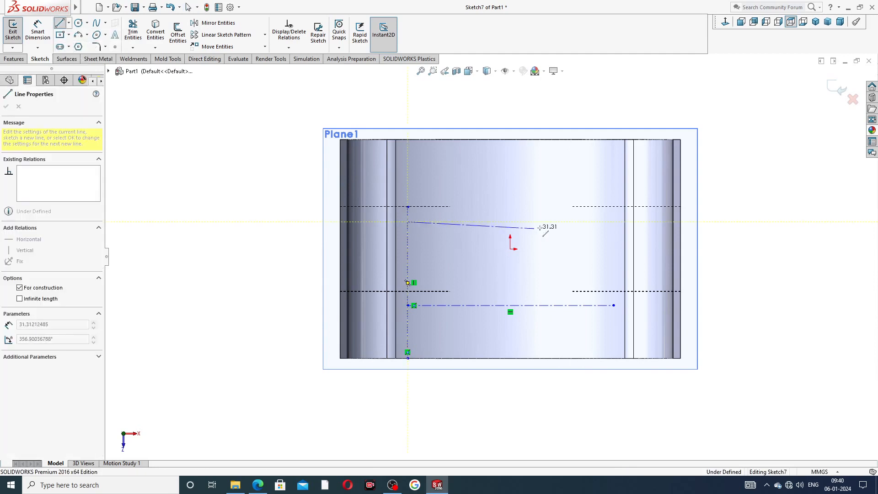
click(606, 222)
right_click(607, 196)
click(621, 202)
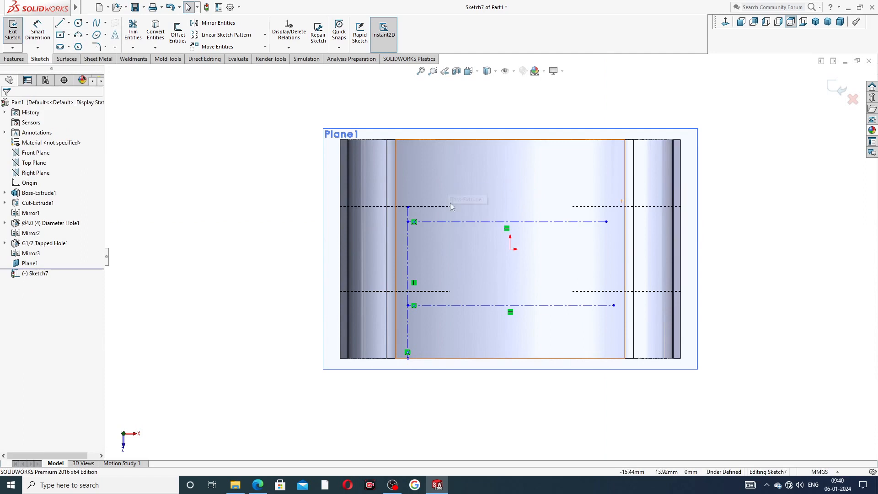
drag(444, 222, 444, 208)
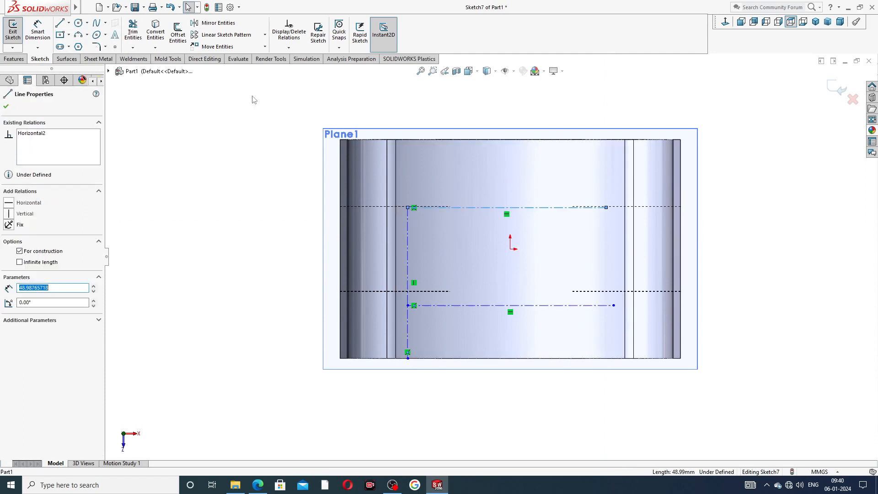
Step: Add the sketch text "Made in Germony" along the upper horizontal centerline, indented with leading spaces
click(115, 35)
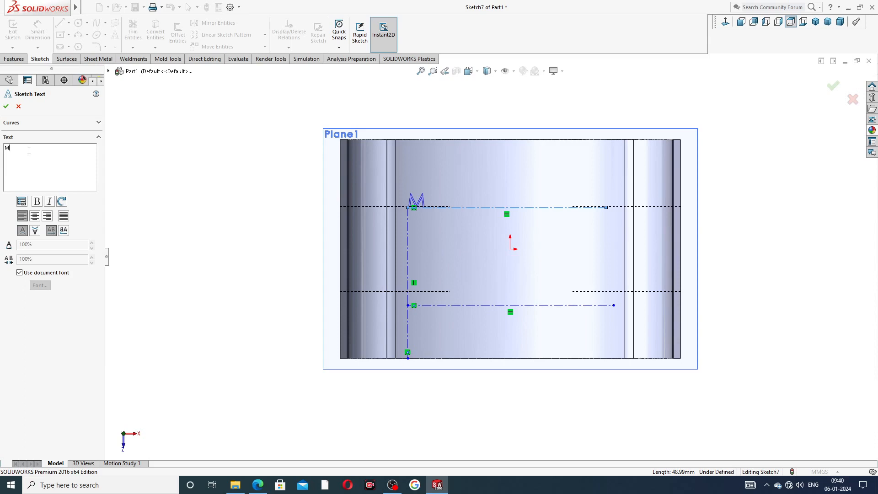
text(g)
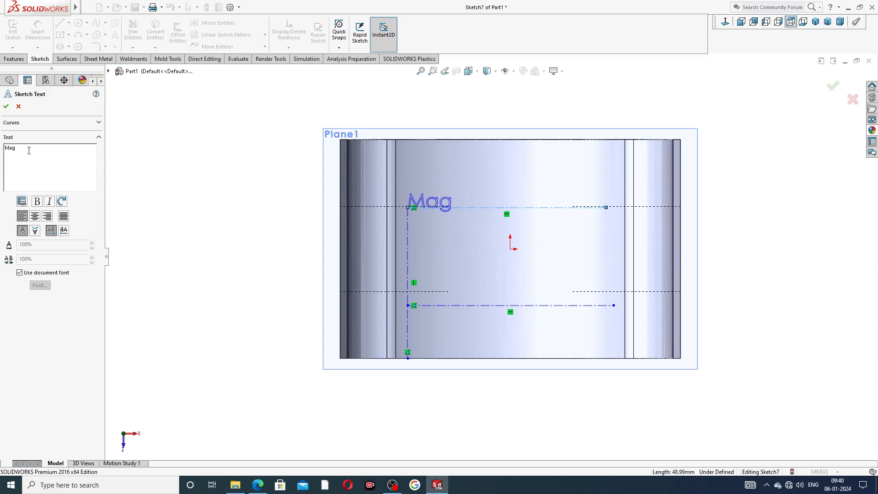
text(de)
text(in Germony)
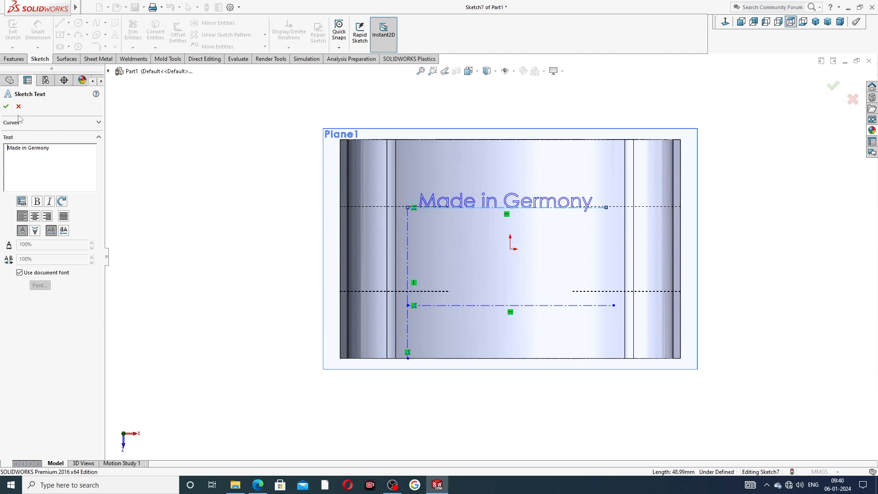
click(6, 106)
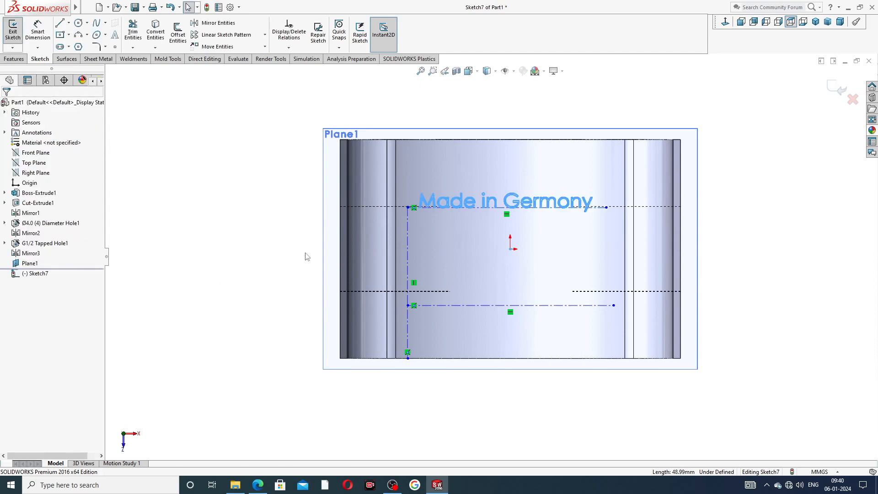
Step: Add the sketch text "CAD,CAE,TUTORIAL" along the lower horizontal centerline, indented with leading spaces
click(459, 301)
click(115, 34)
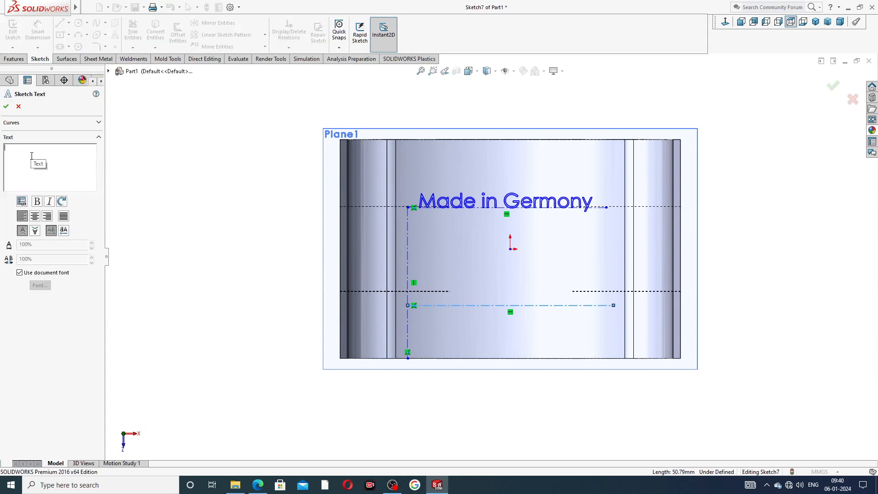
text(CAD,)
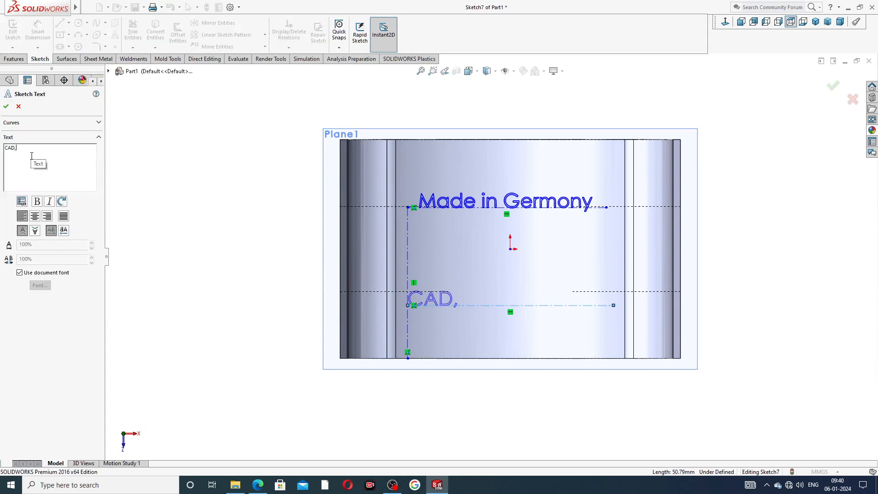
text(CAE,TUTOR)
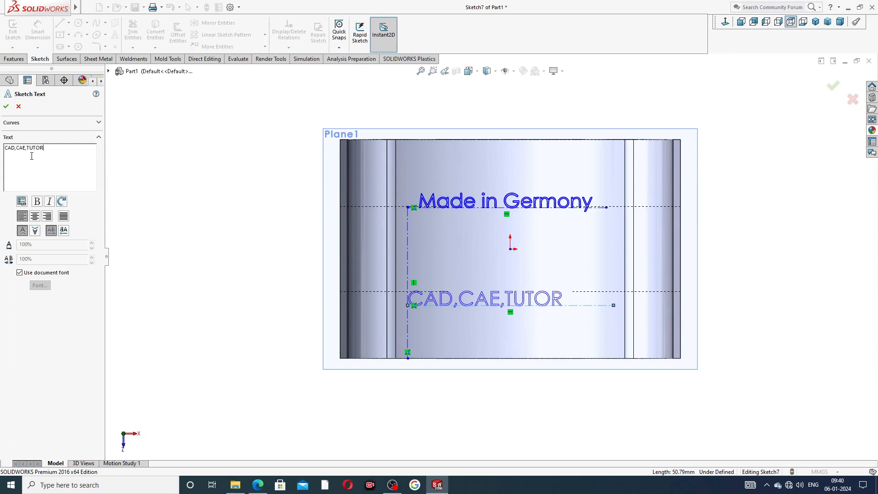
text(IAL)
click(8, 157)
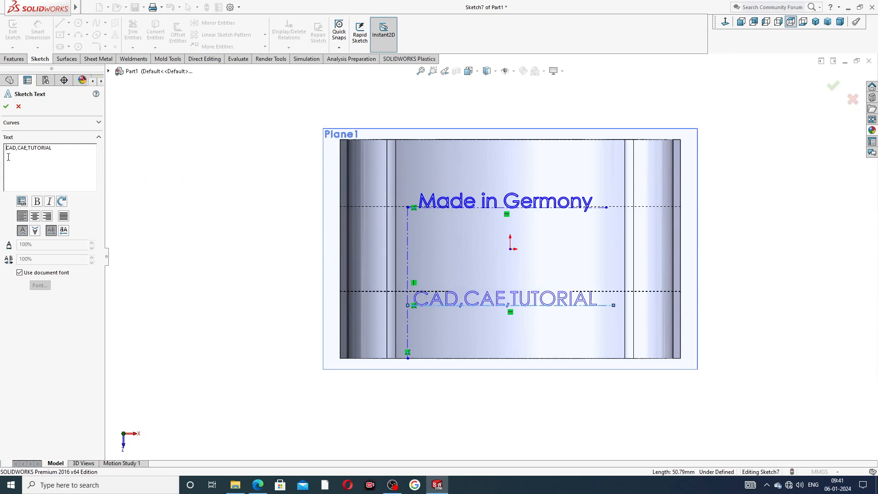
click(6, 106)
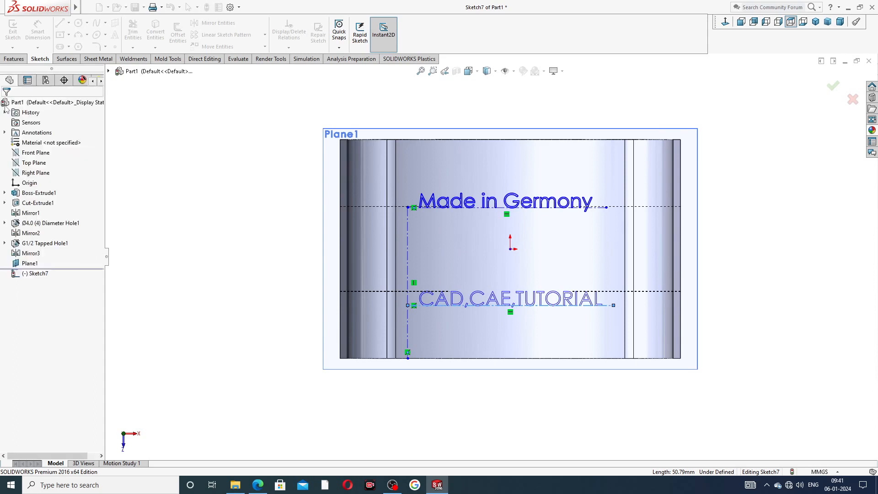
click(250, 215)
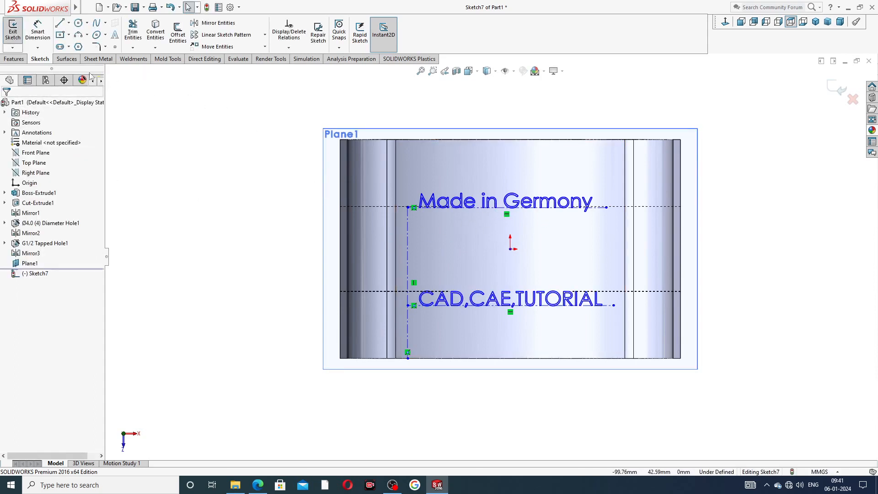
Step: Start an extruded cut of the text sketch with the Offset From Surface end condition, referenced to the body's curved upper face
click(6, 59)
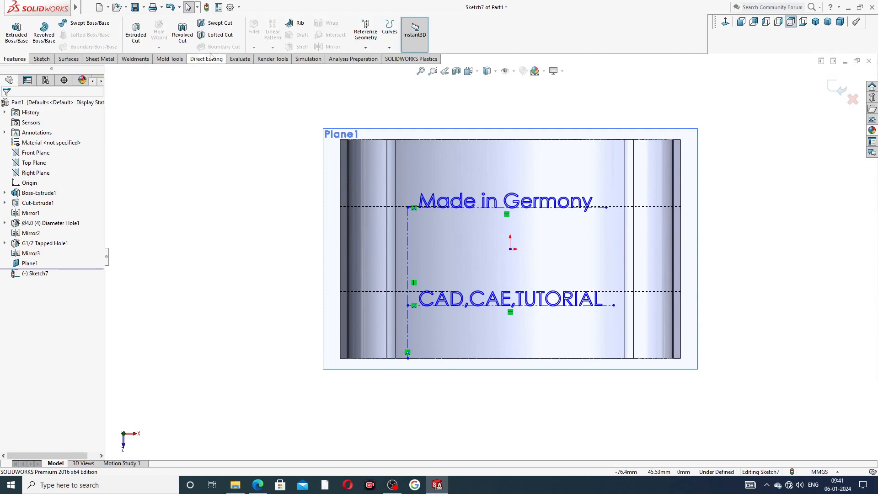
click(137, 36)
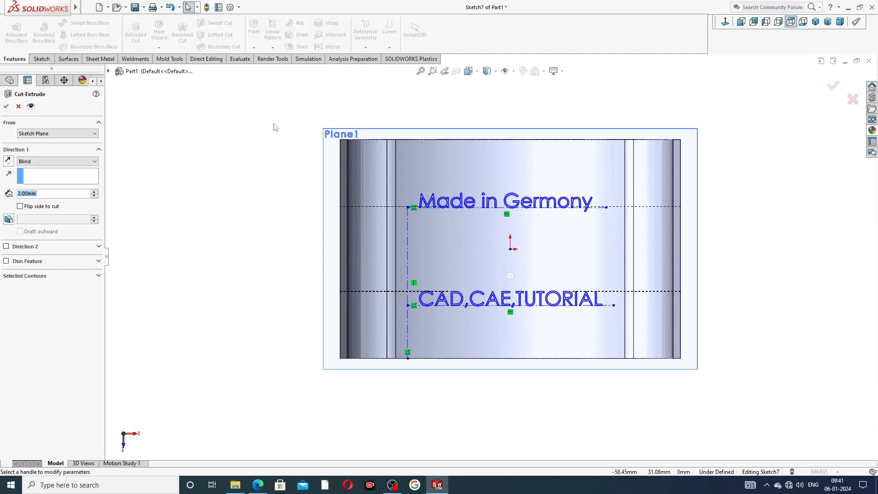
click(57, 161)
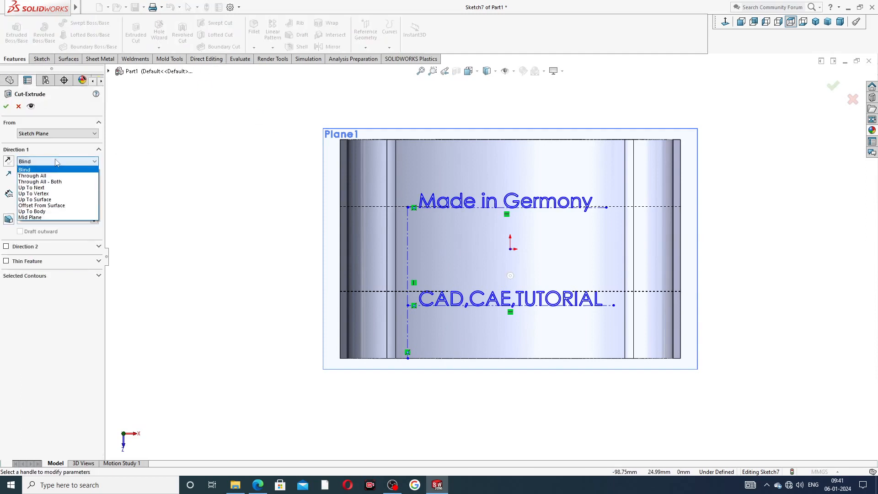
click(47, 205)
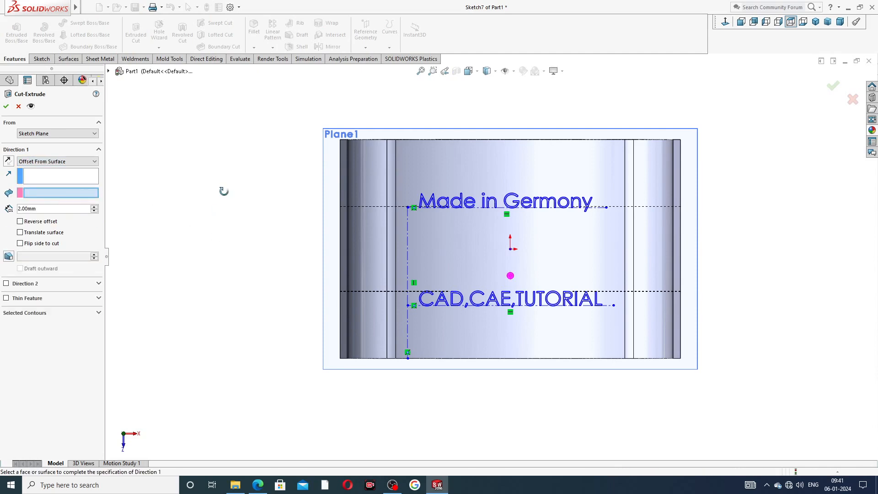
mouse_move(222, 191)
middle_down()
mouse_move(229, 137)
mouse_move(330, 153)
middle_up()
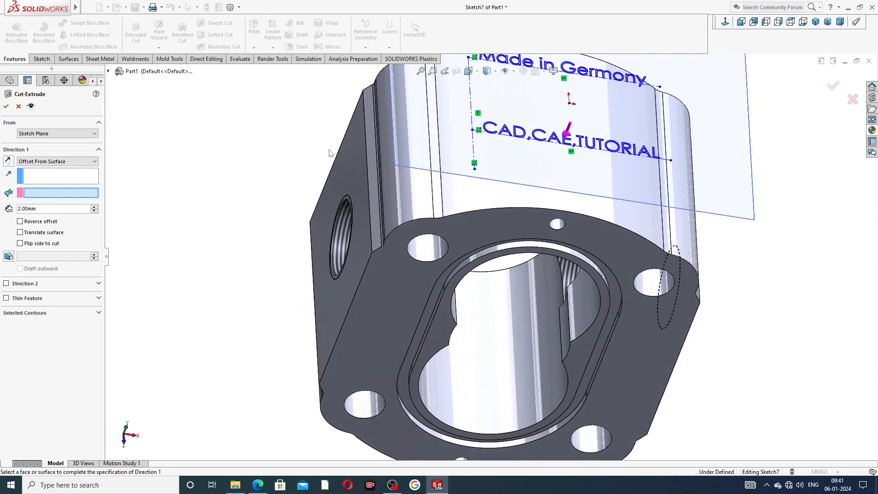
click(458, 196)
scroll(462, 196, up, 2)
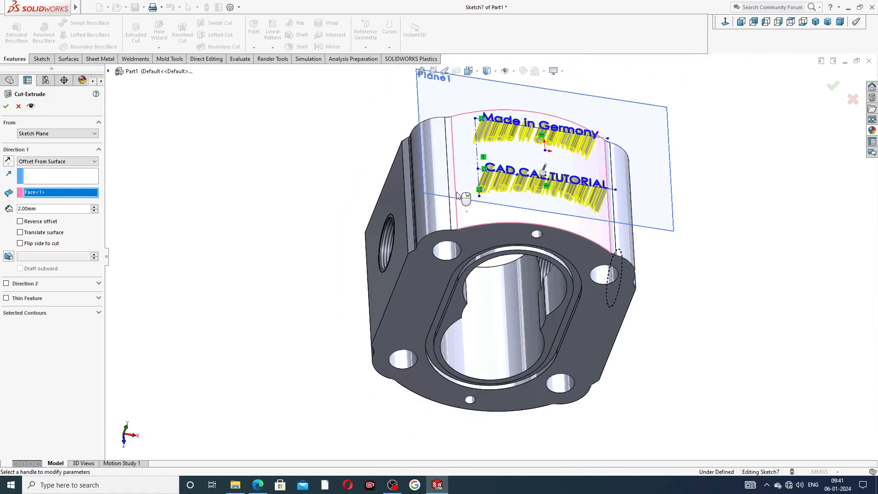
Step: Set the text cut's surface offset to 0.40 mm, reverse the offset, and accept the cut
double_click(44, 209)
text(.)
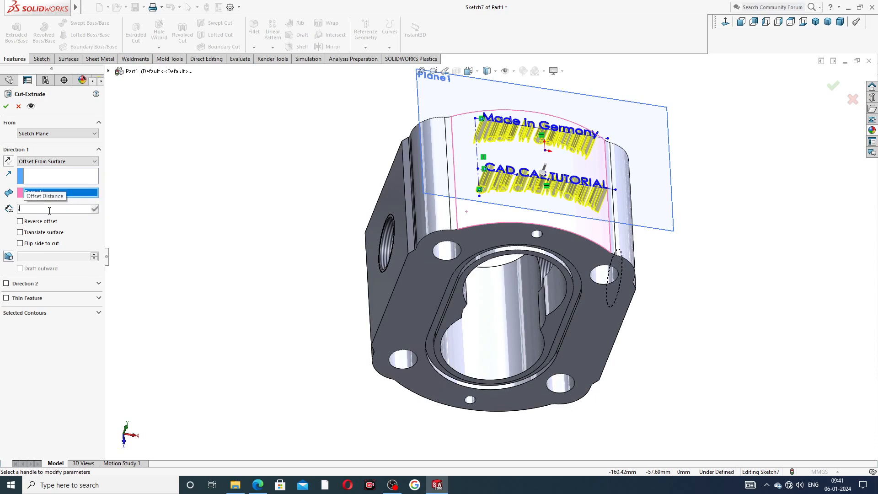
text(4)
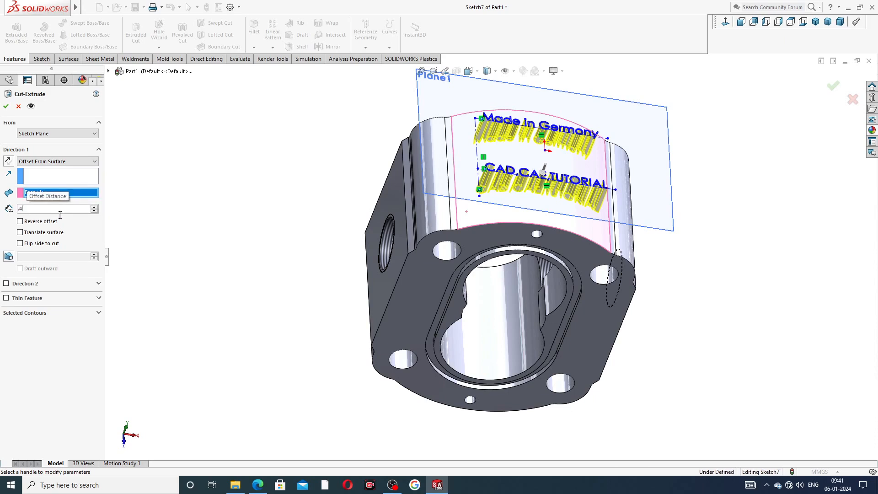
key(Return)
mouse_move(655, 231)
middle_down()
mouse_move(657, 161)
mouse_move(683, 162)
middle_up()
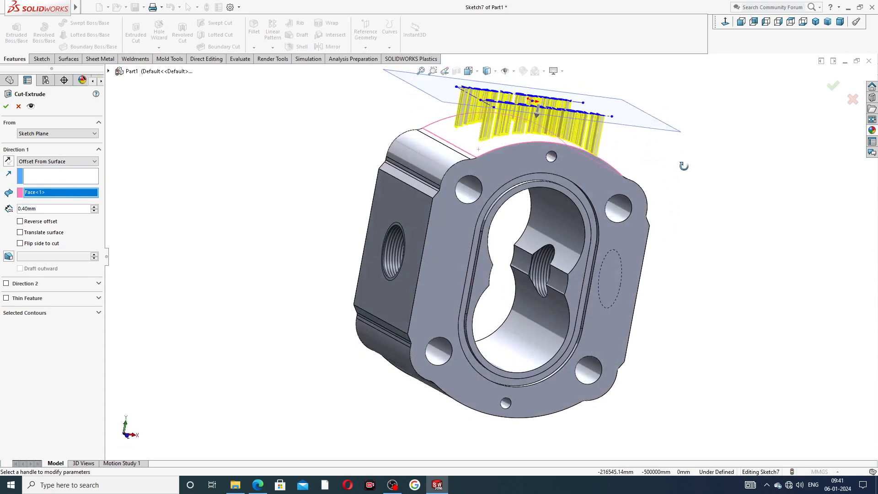
click(39, 222)
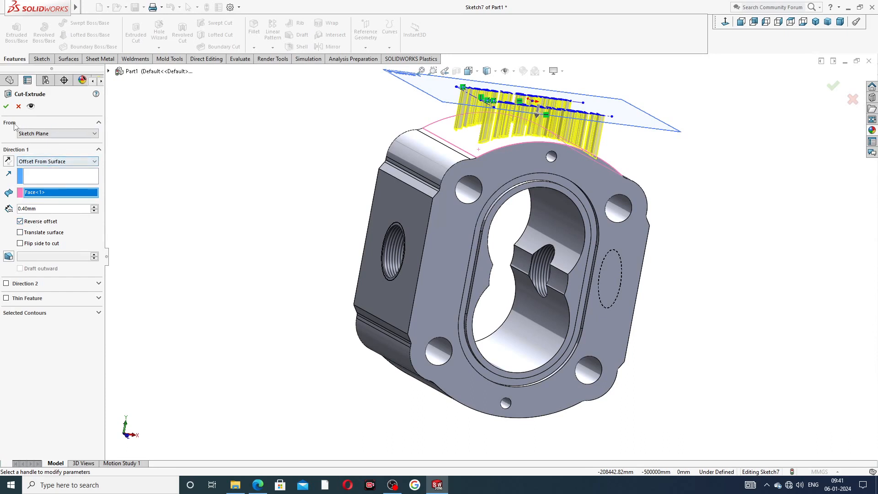
click(6, 106)
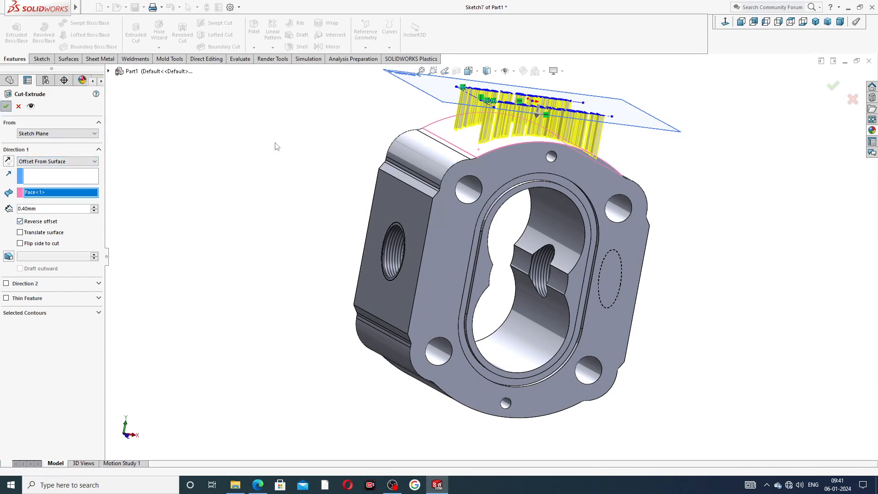
click(697, 113)
Step: Hide the offset reference plane above the pump body
middle_drag(697, 113, 678, 222)
click(631, 167)
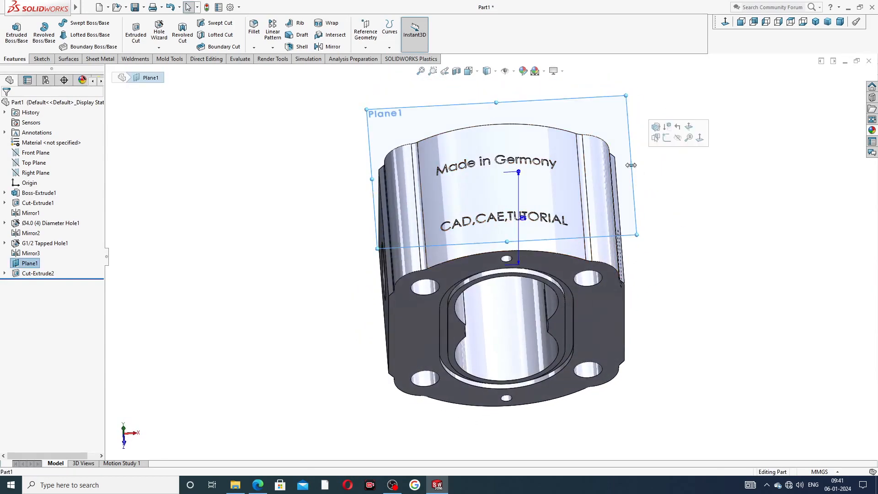
click(684, 139)
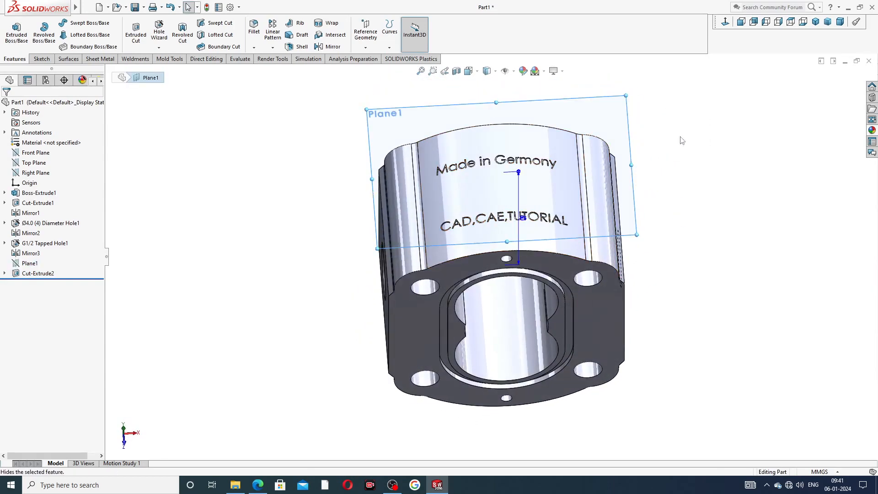
Step: Apply the polished nickel appearance from the Metal appearances to the pump body
scroll(506, 180, down, 3)
scroll(577, 186, up, 3)
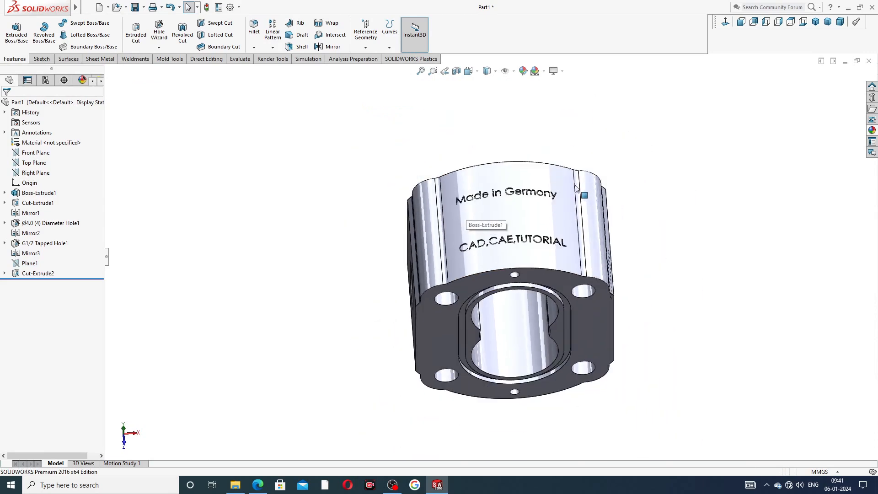
middle_drag(577, 186, 617, 180)
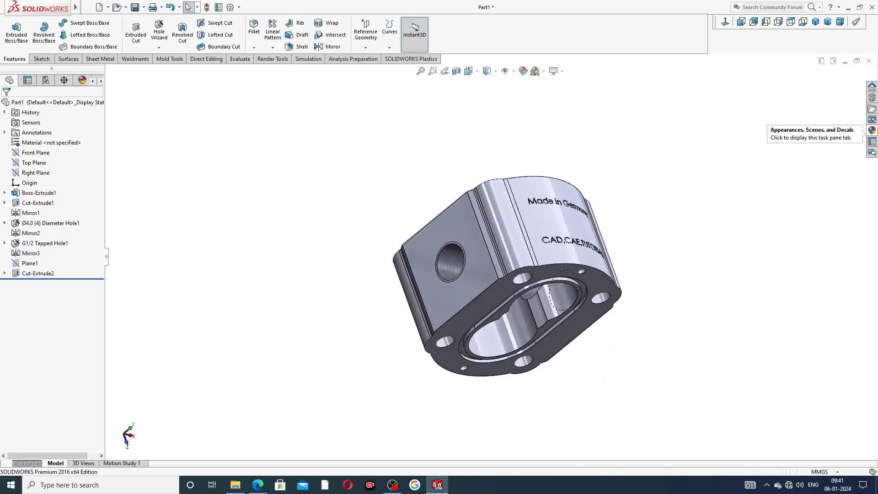
click(872, 130)
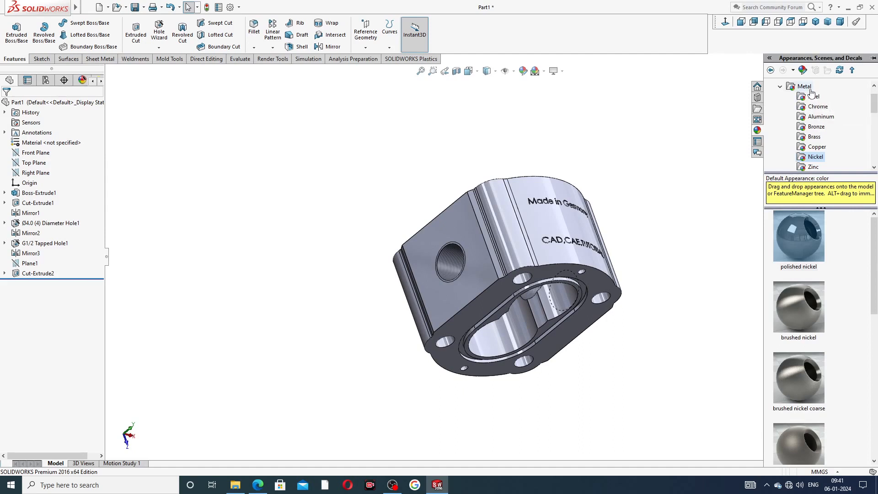
scroll(818, 106, up, 1)
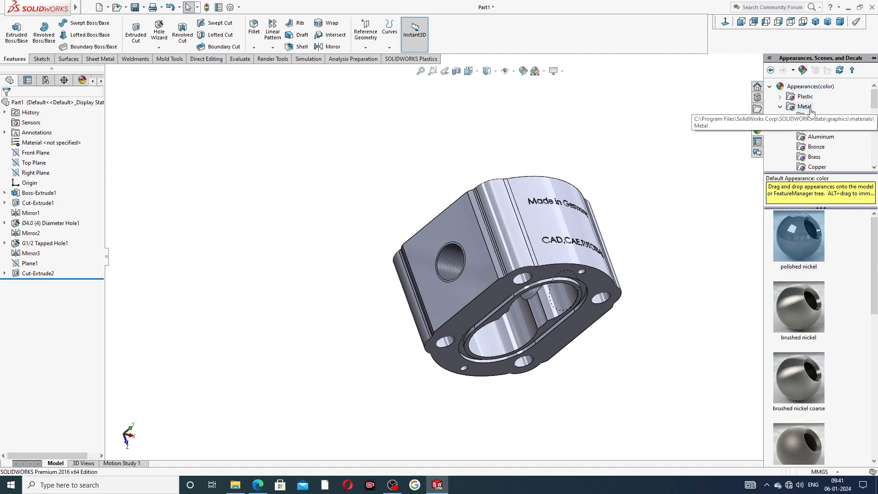
scroll(828, 148, down, 3)
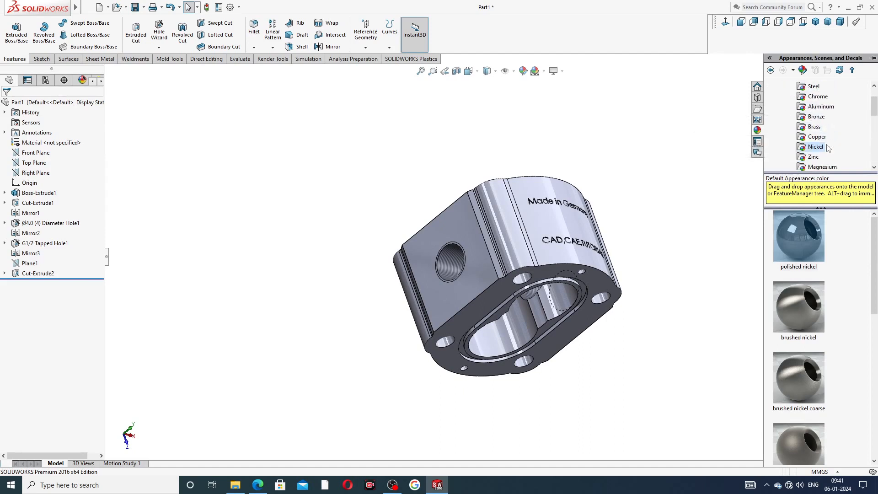
click(804, 231)
Step: Inspect the pump body with its metal appearance and engraved text from several sides, ending in the isometric view
middle_drag(623, 294, 624, 231)
click(815, 22)
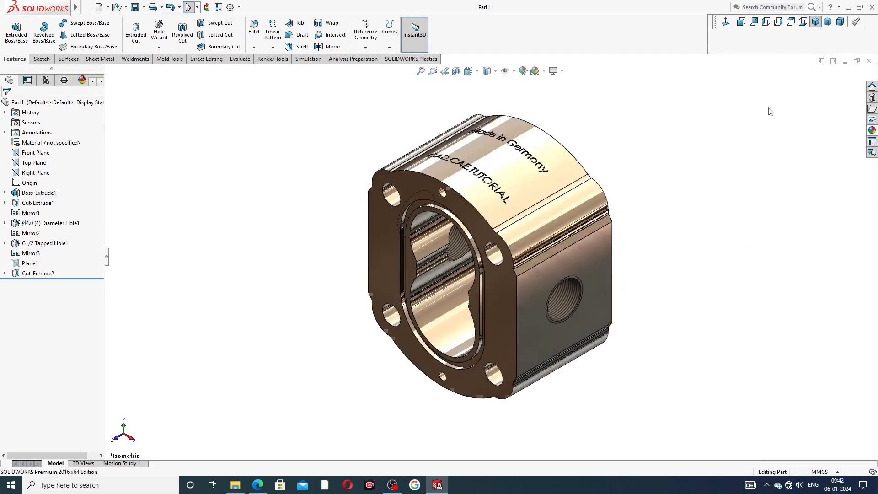
scroll(468, 215, down, 3)
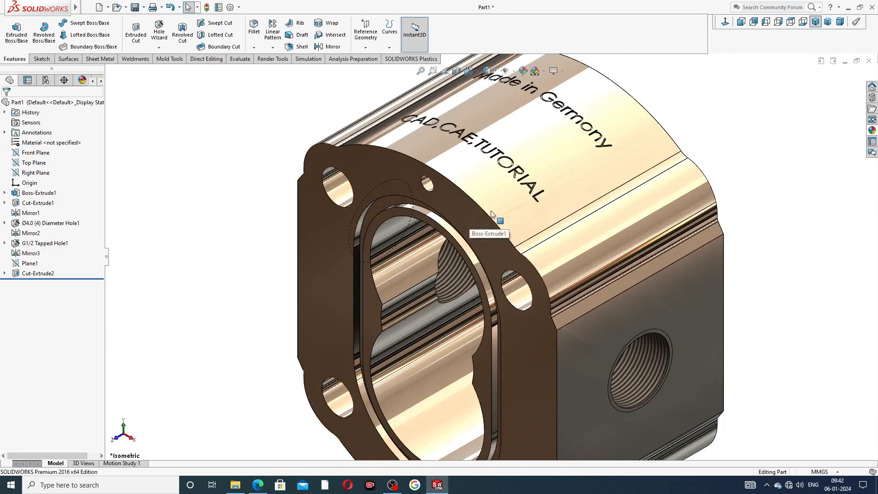
scroll(494, 219, up, 4)
middle_drag(528, 238, 575, 227)
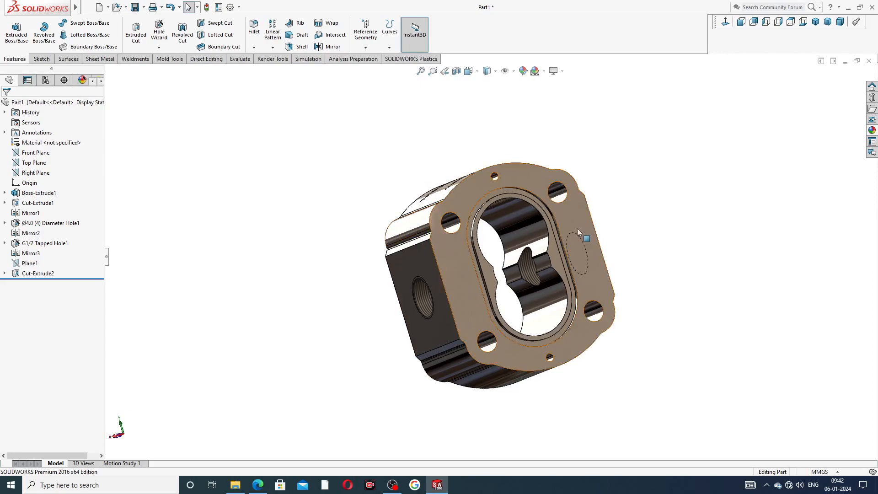
scroll(497, 249, down, 2)
middle_drag(631, 224, 763, 133)
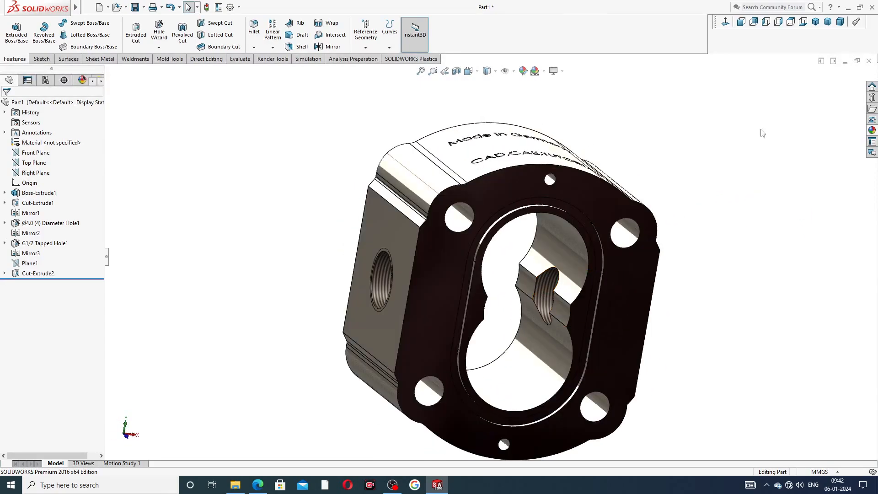
click(815, 22)
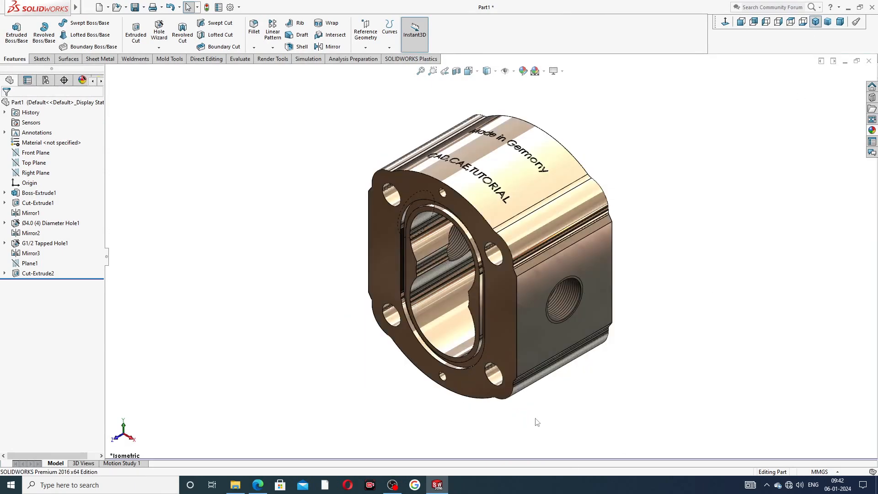
scroll(531, 169, down, 4)
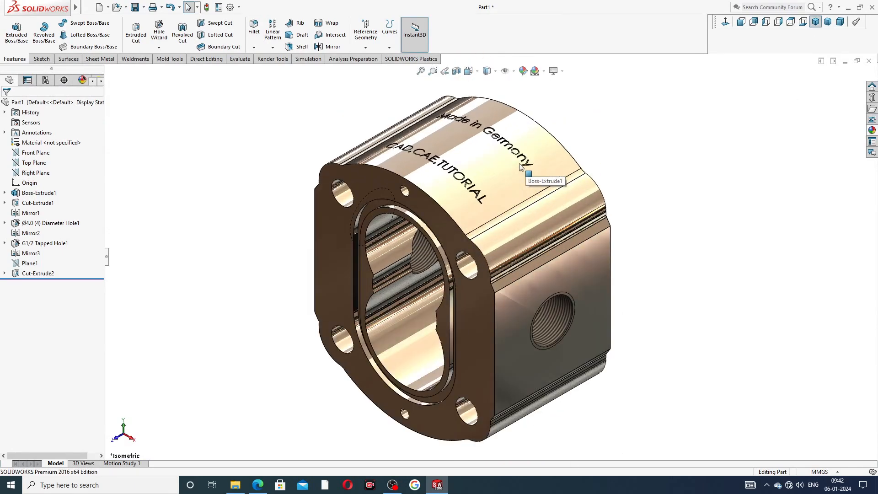
click(554, 490)
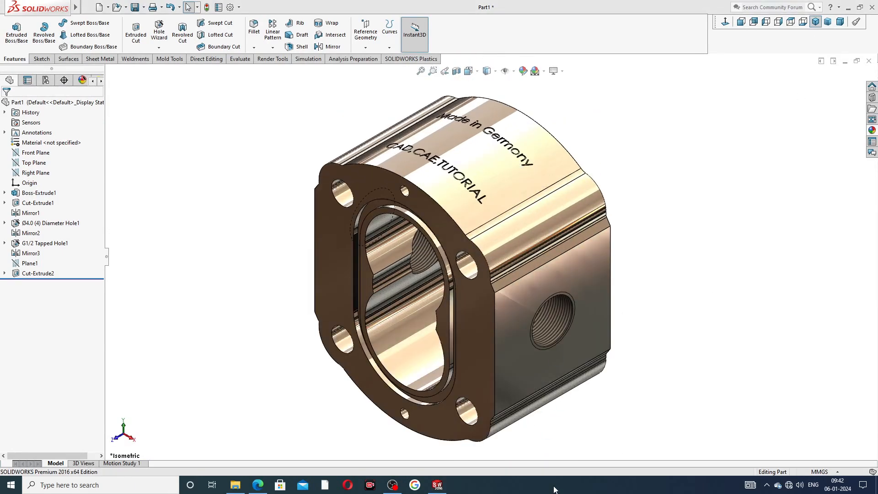
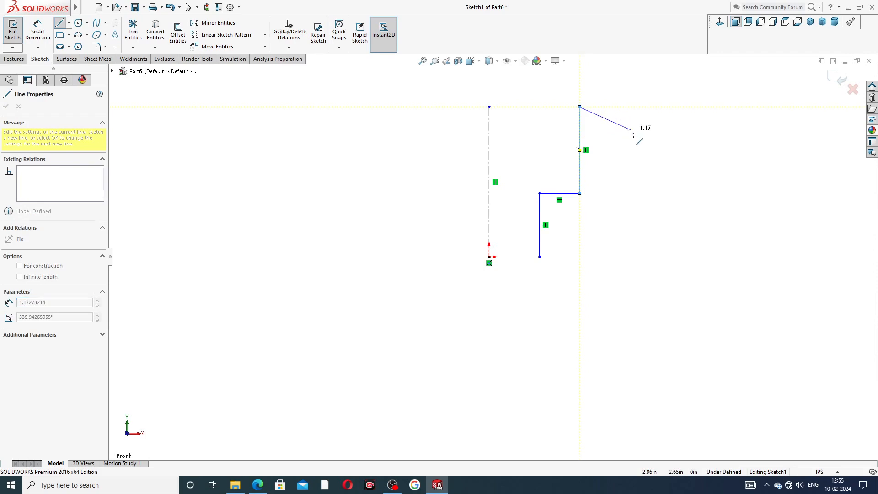
Step: End the line chain of the stepped profile and dimension its lower vertical line to 1.5 in
right_click(634, 131)
click(650, 137)
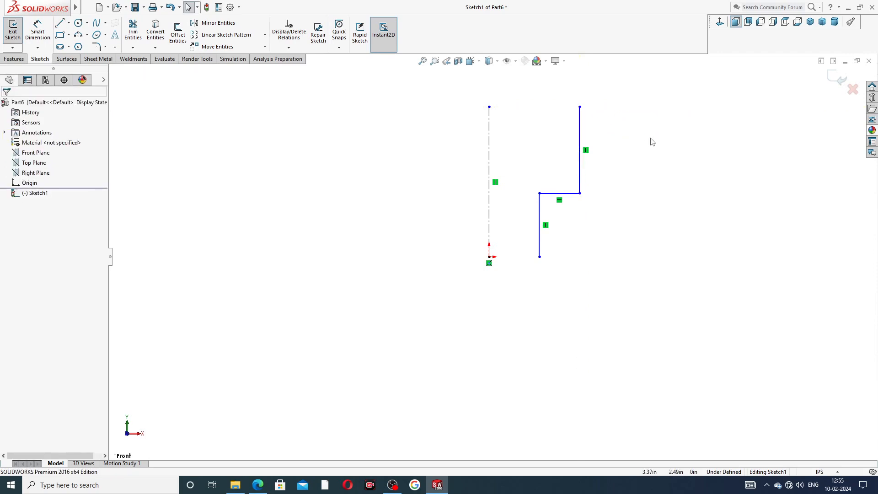
scroll(604, 93, up, 1)
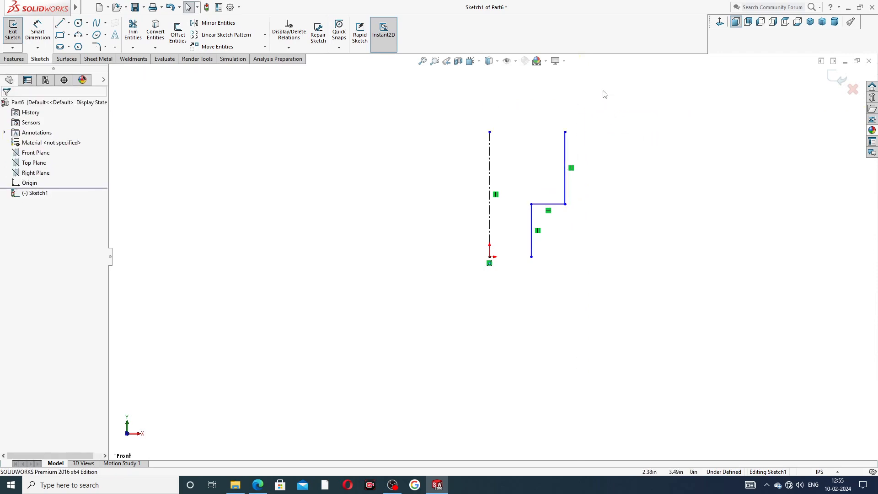
scroll(591, 165, down, 1)
scroll(611, 179, down, 1)
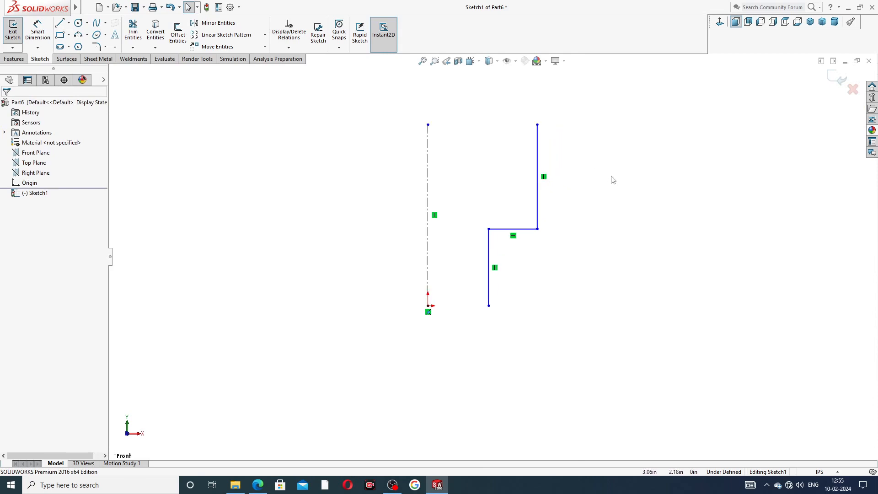
click(39, 34)
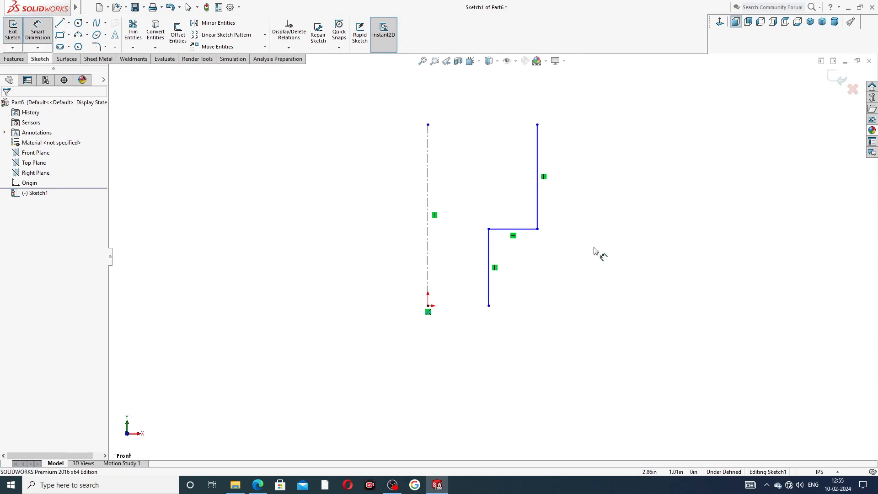
click(490, 263)
click(559, 273)
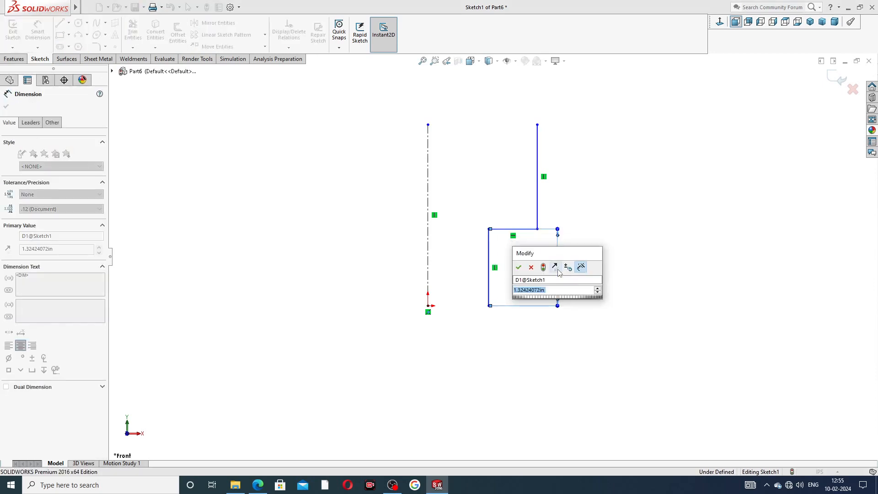
text(1.5)
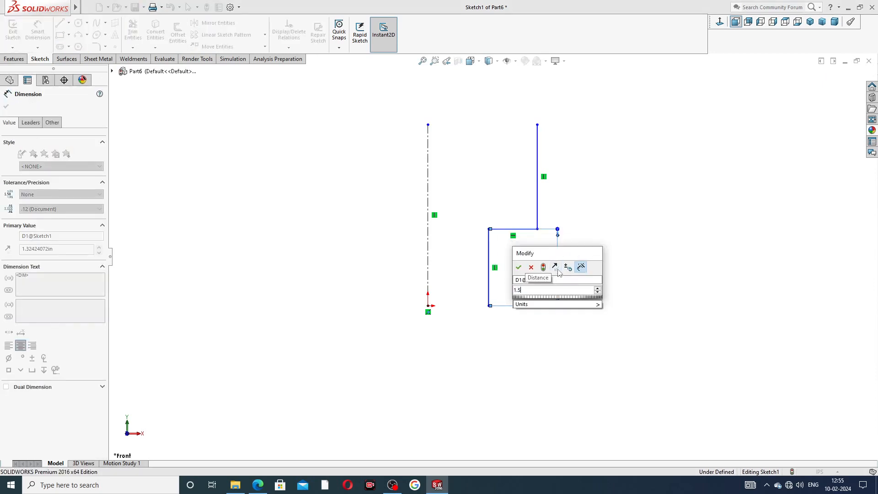
key(Return)
Step: Dimension the profile's horizontal step line to 0.875 in and its upper vertical line to 0.75 in
click(526, 229)
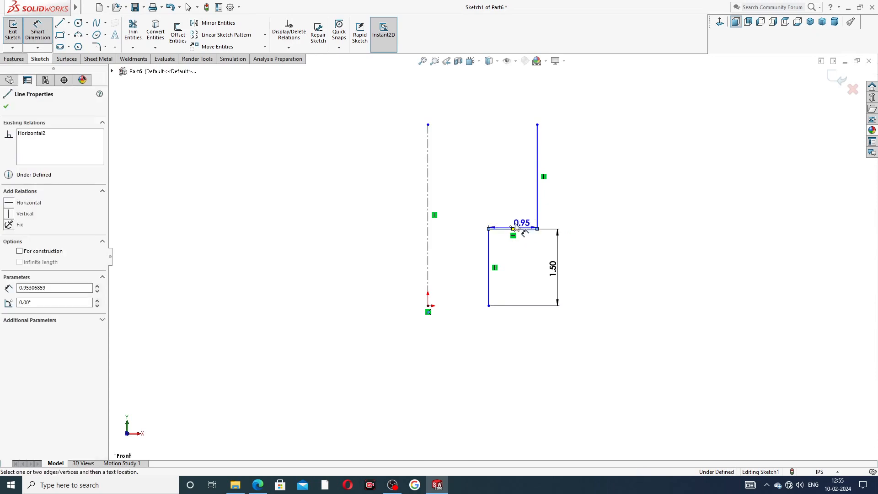
click(509, 219)
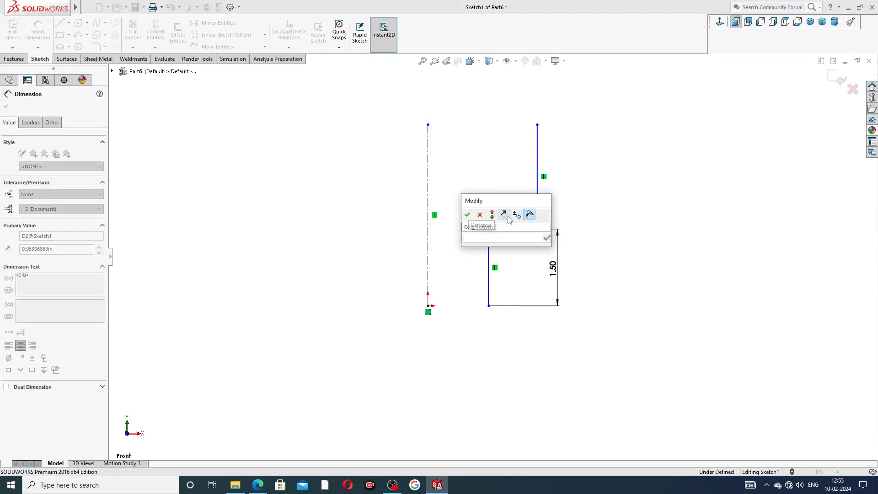
text(.87)
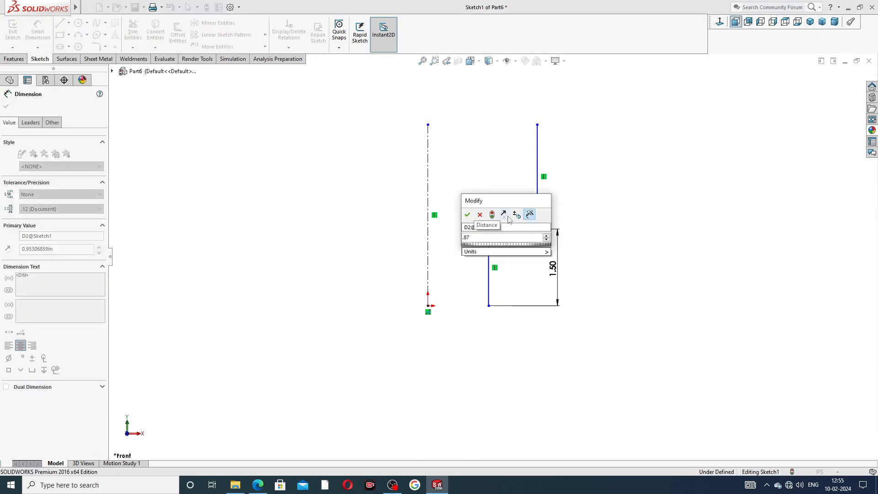
text(5)
key(Return)
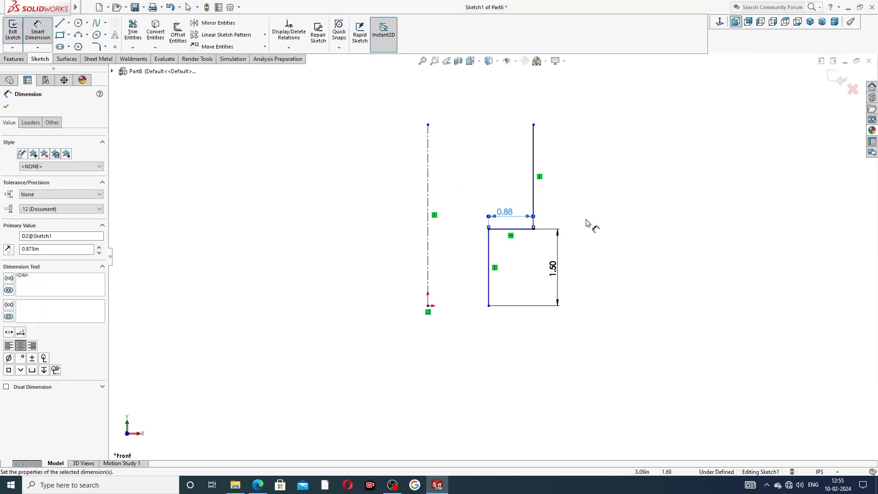
click(534, 174)
click(558, 178)
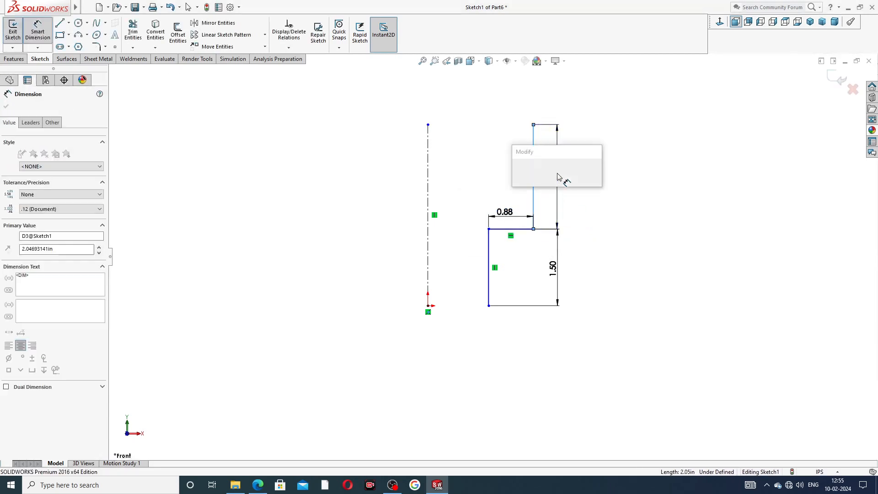
text(.75)
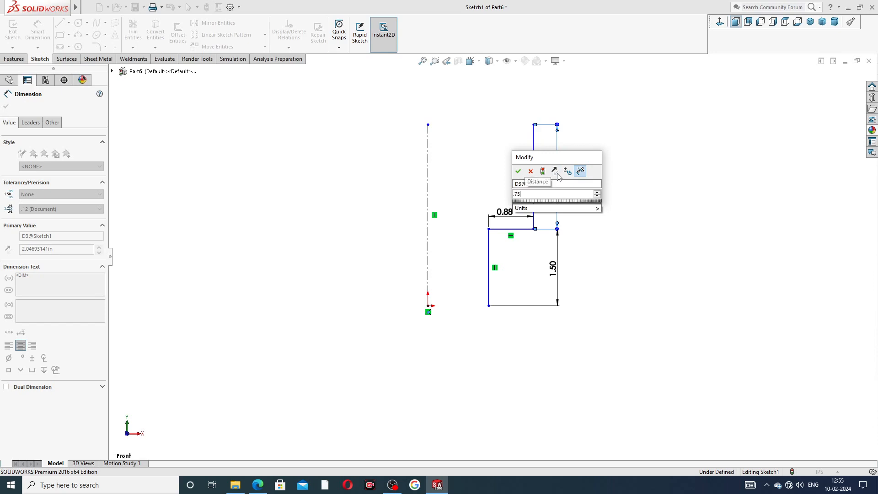
key(Return)
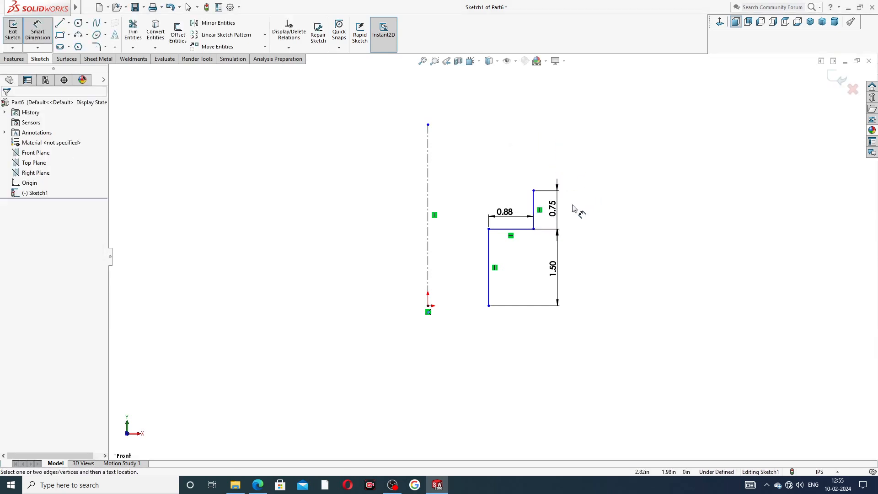
Step: Shorten the vertical centerline to 2.25 in, level with the profile's upper end, and place the 1.50 dimension closer to its line
right_click(506, 139)
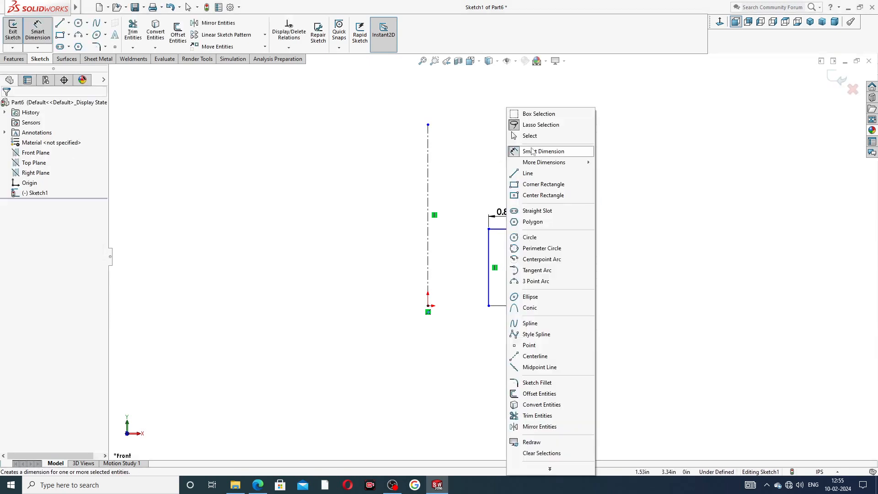
click(534, 136)
drag(428, 124, 450, 192)
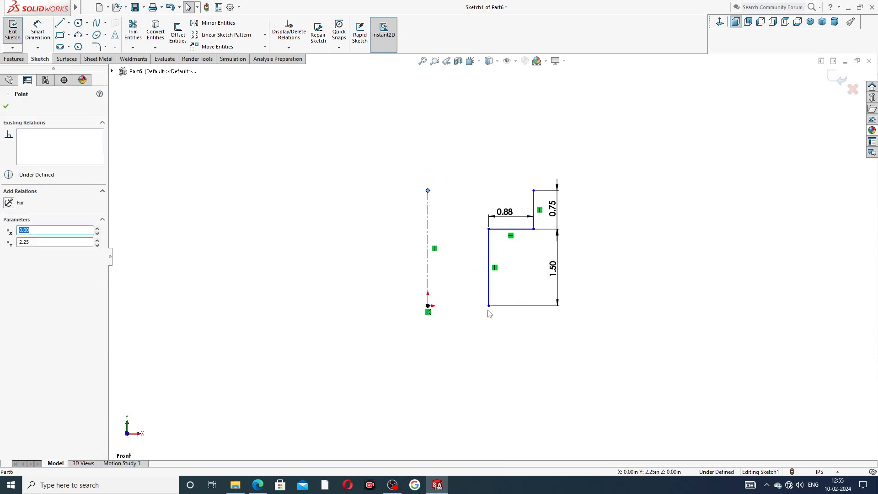
mouse_move(489, 305)
mouse_down()
mouse_move(486, 294)
mouse_move(489, 307)
mouse_up()
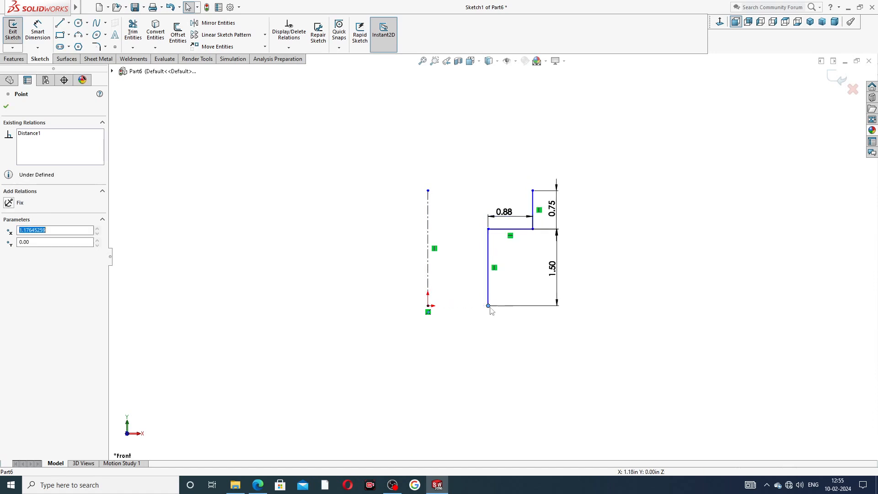
click(640, 247)
drag(557, 276, 520, 277)
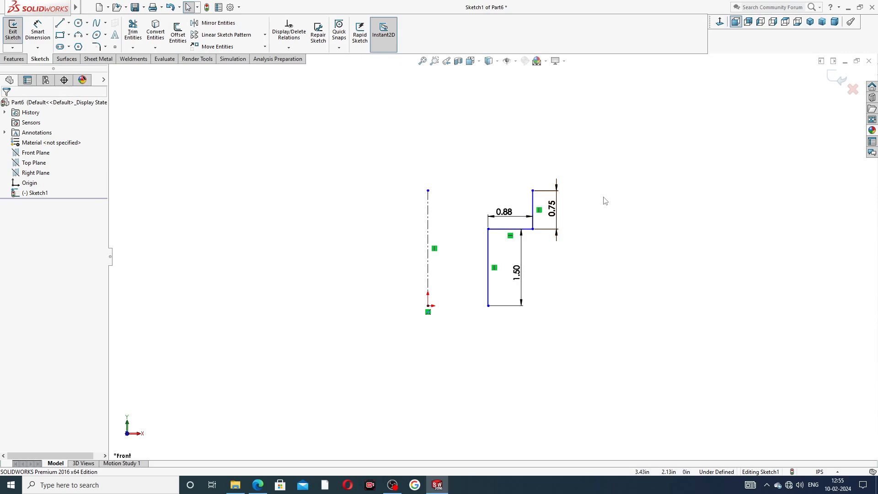
Step: Check the sliding jaw drawing, and mirror the three stepped profile lines about the vertical centerline
click(265, 478)
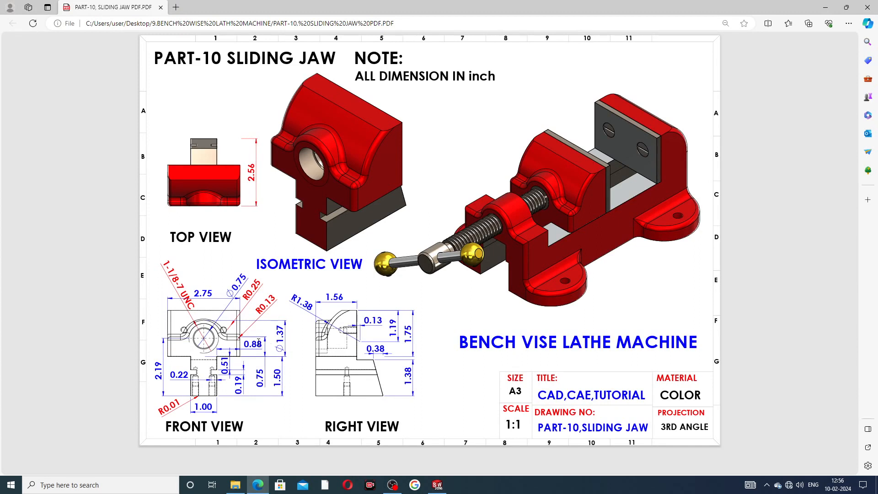
click(437, 484)
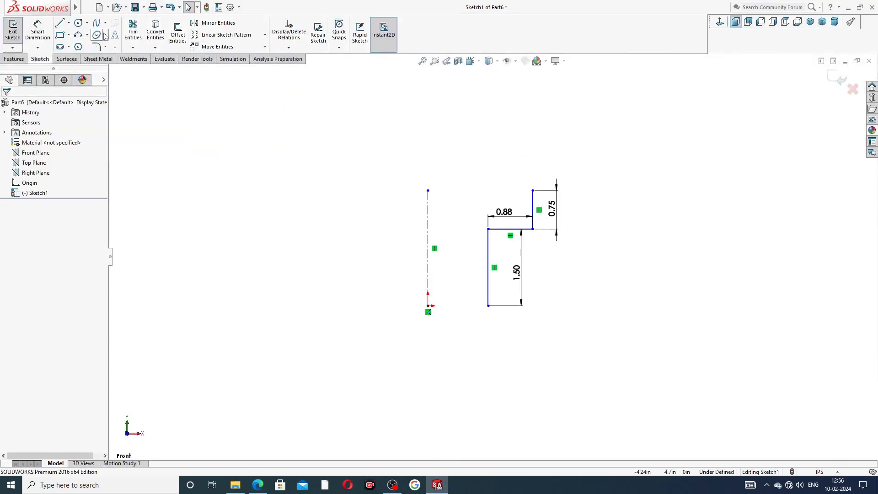
click(224, 27)
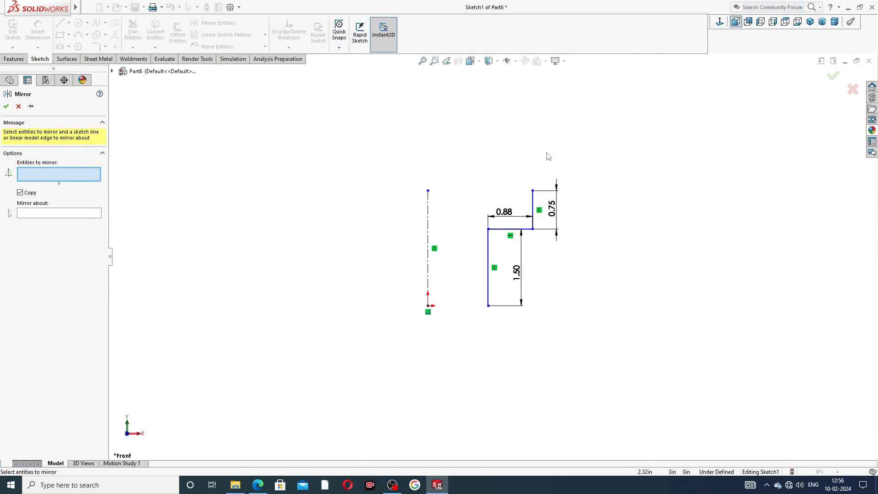
mouse_move(540, 152)
mouse_down()
mouse_move(446, 269)
mouse_move(608, 294)
mouse_move(599, 239)
mouse_up()
click(86, 227)
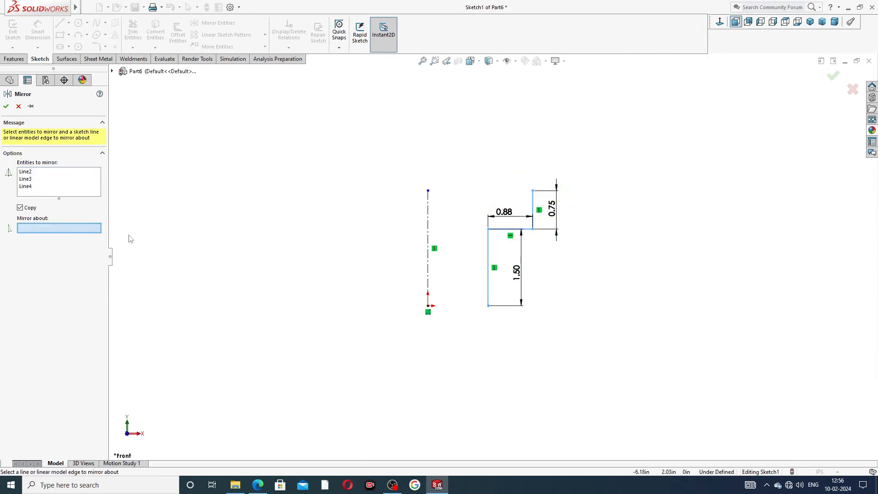
click(429, 222)
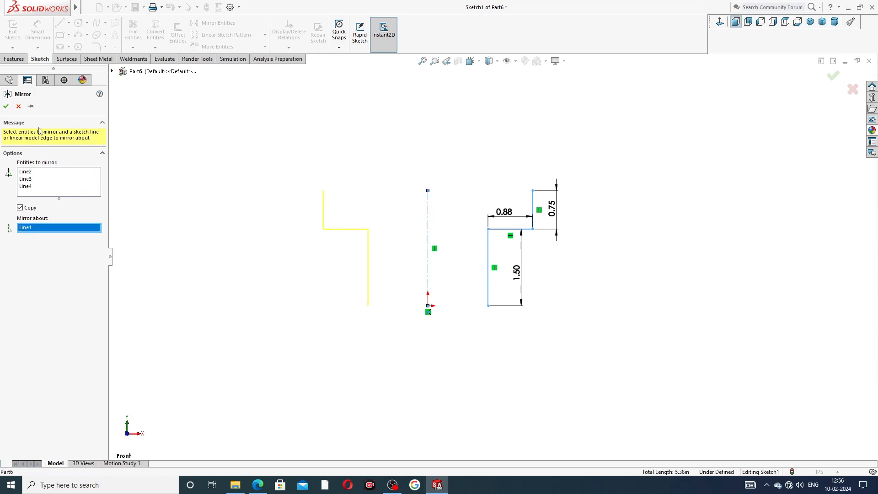
click(6, 107)
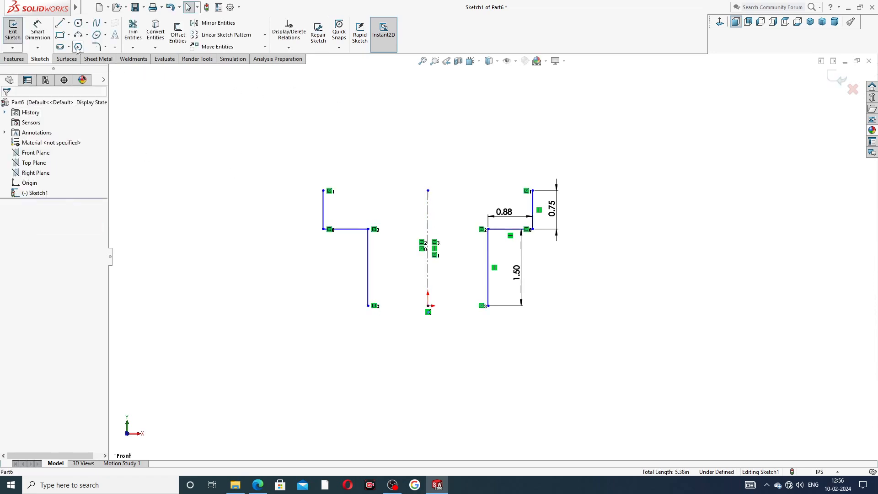
Step: Close the T-shaped profile with horizontal lines joining the two lower endpoints and the two upper endpoints
click(60, 23)
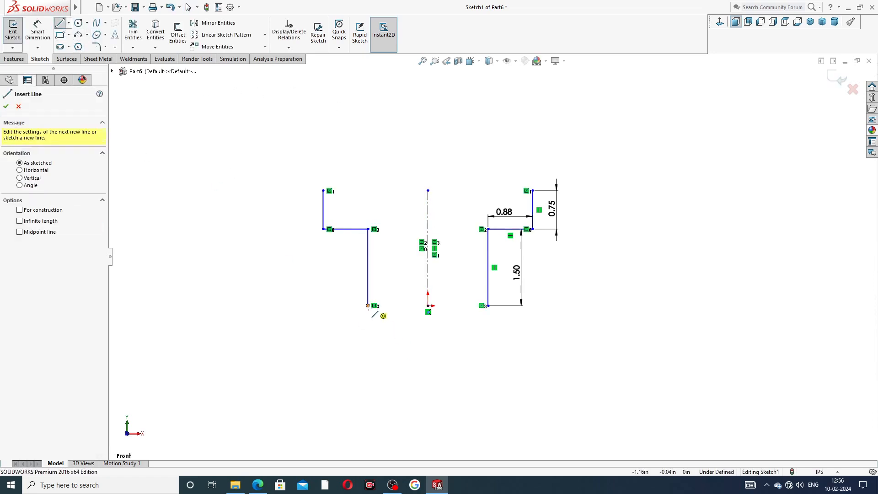
mouse_move(368, 305)
mouse_down()
mouse_move(467, 321)
mouse_move(488, 305)
mouse_up()
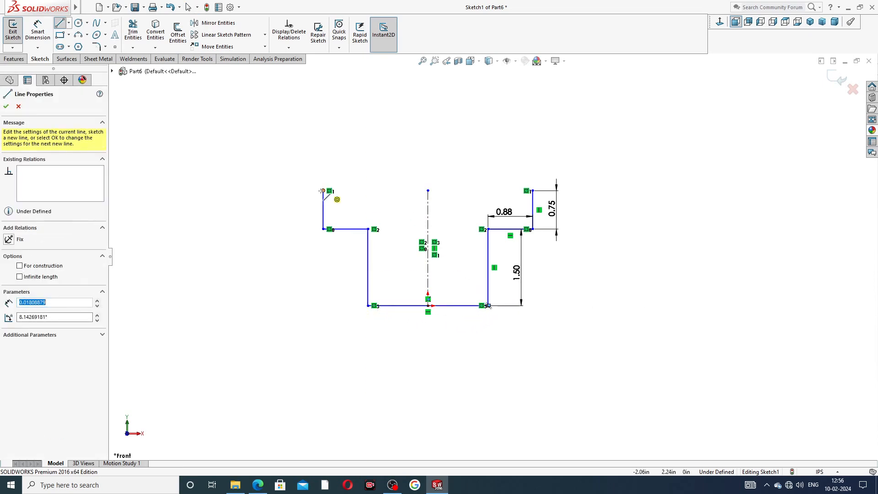
drag(323, 190, 328, 191)
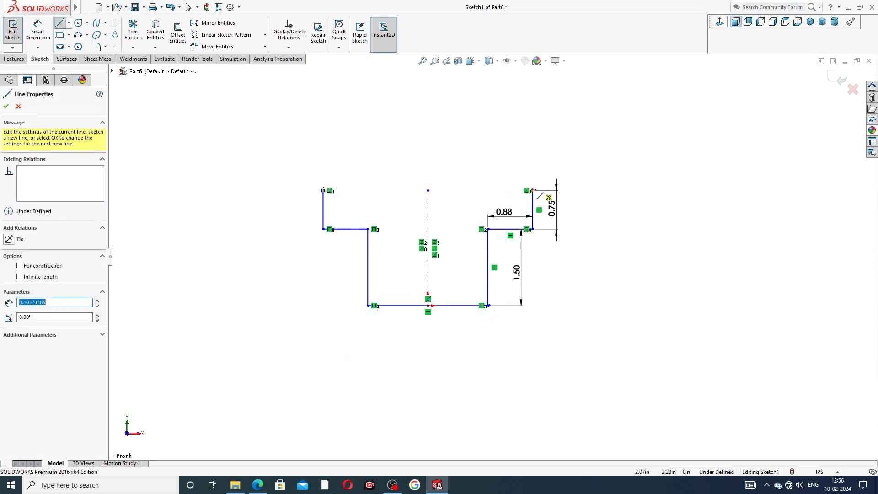
right_click(360, 124)
click(384, 163)
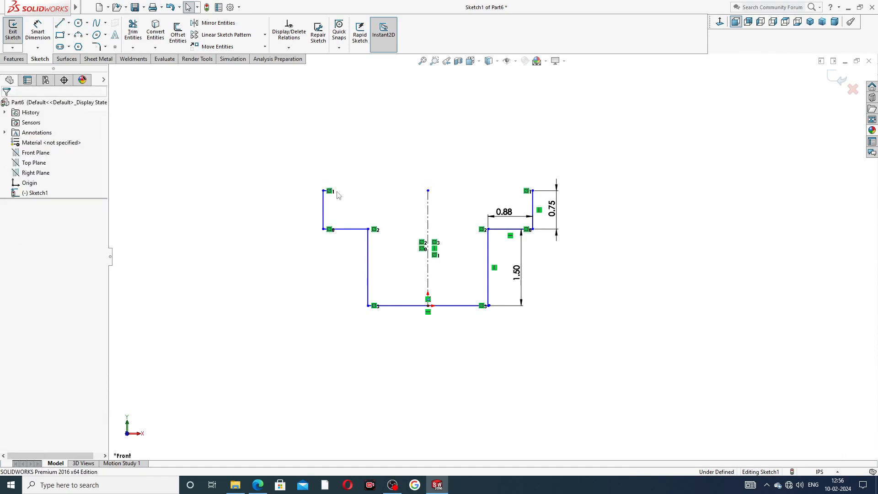
scroll(329, 196, down, 4)
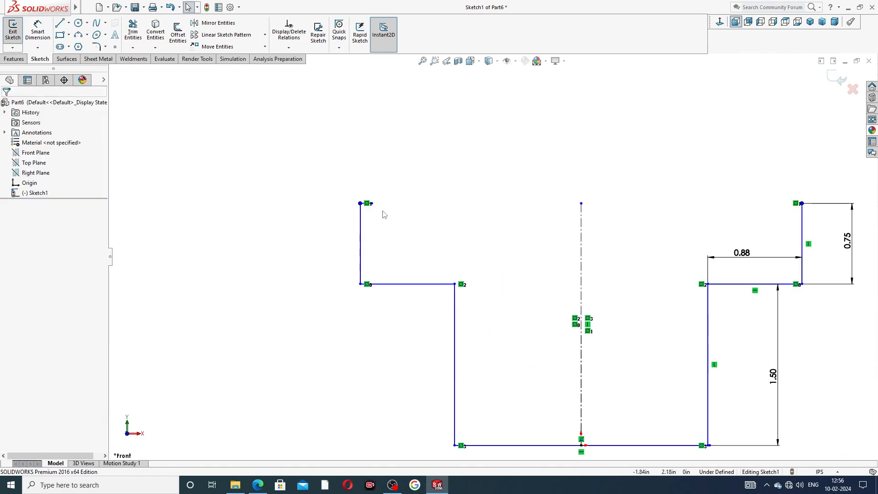
mouse_move(378, 210)
mouse_down()
mouse_move(690, 198)
mouse_move(794, 199)
mouse_move(812, 208)
mouse_up()
scroll(770, 213, up, 3)
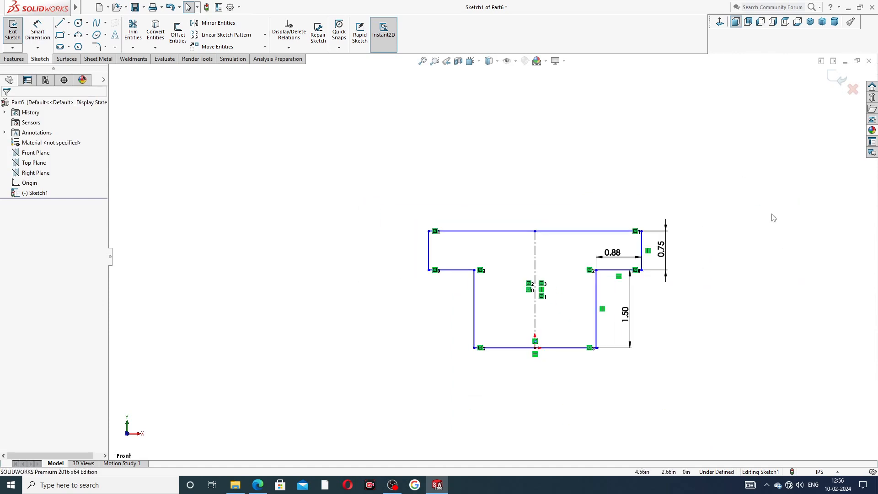
scroll(595, 304, down, 2)
scroll(595, 304, down, 1)
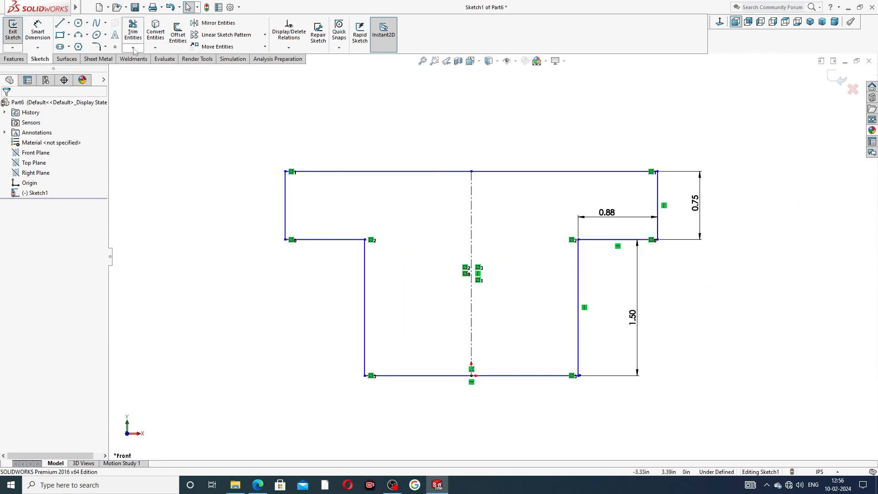
Step: Dimension the bottom line of the T-shaped profile to 1 in
click(37, 31)
click(525, 377)
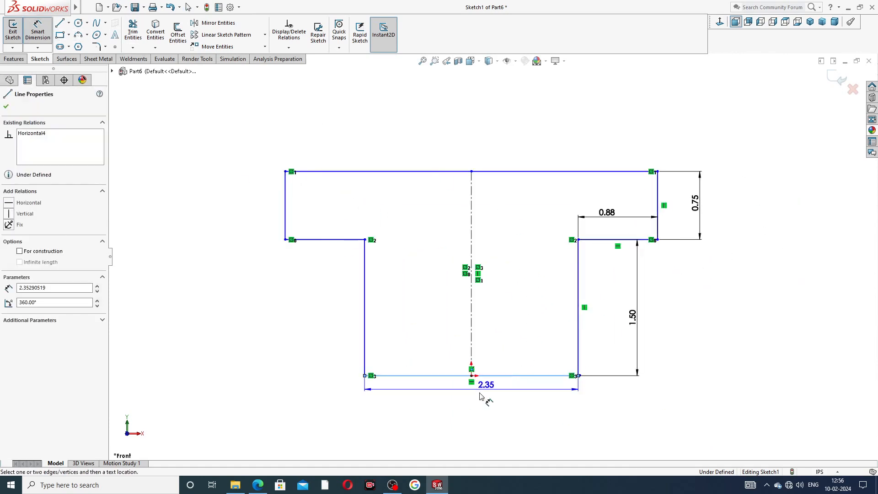
click(473, 399)
text(1)
key(Return)
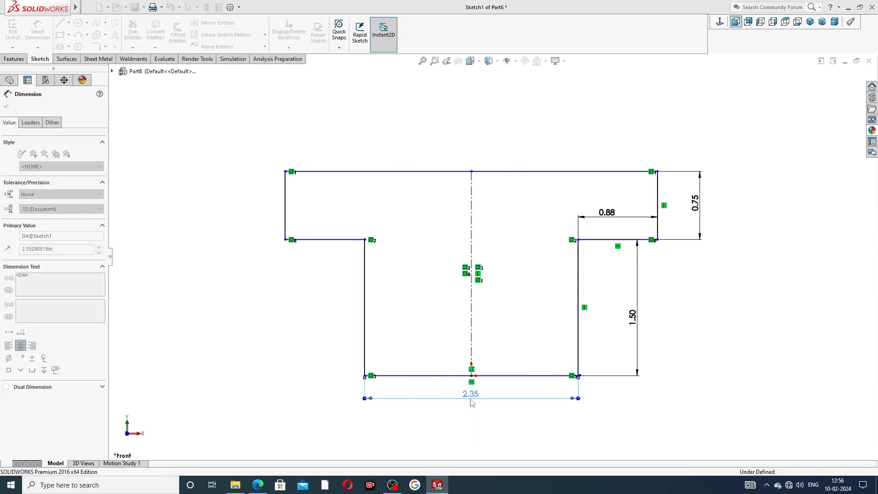
Step: Add the overall width of the profile's top line as a driven dimension and place the 0.88 dimension closer to its line
click(533, 172)
click(499, 155)
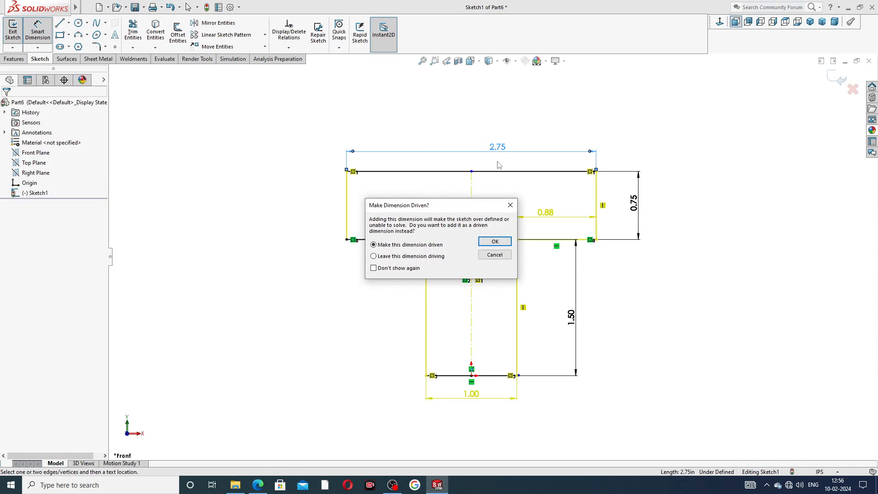
click(495, 242)
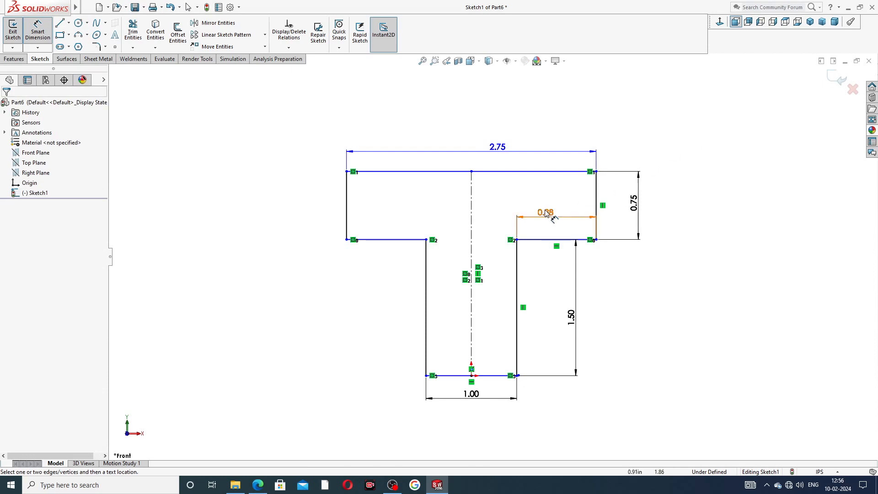
drag(546, 213, 554, 216)
click(692, 218)
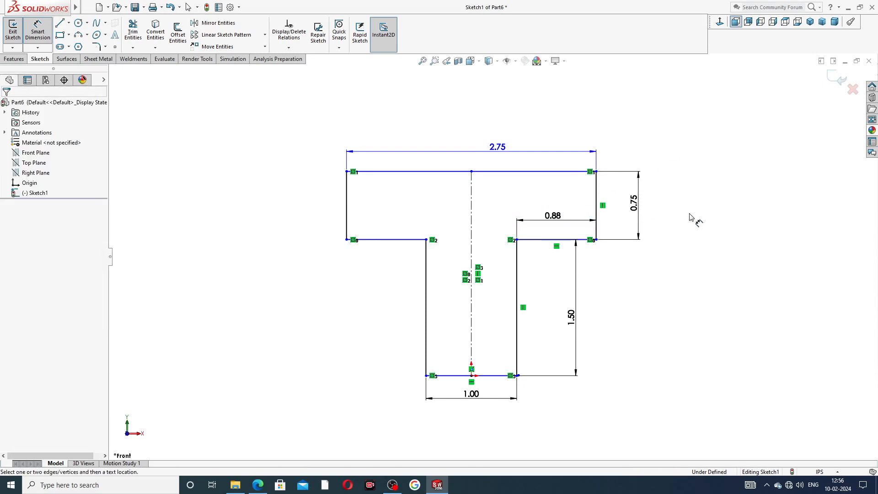
right_click(672, 143)
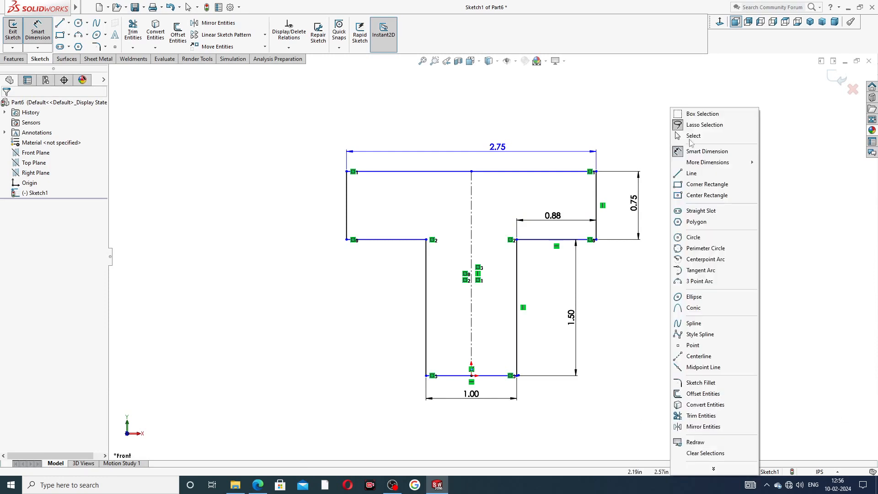
click(686, 136)
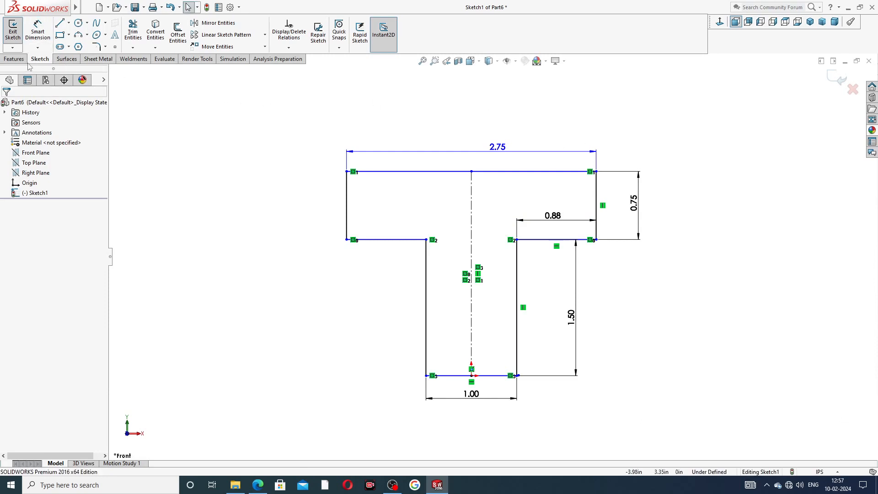
Step: Begin an Extruded Boss using both halves of the T-shaped profile as the selected contours
click(14, 59)
click(28, 39)
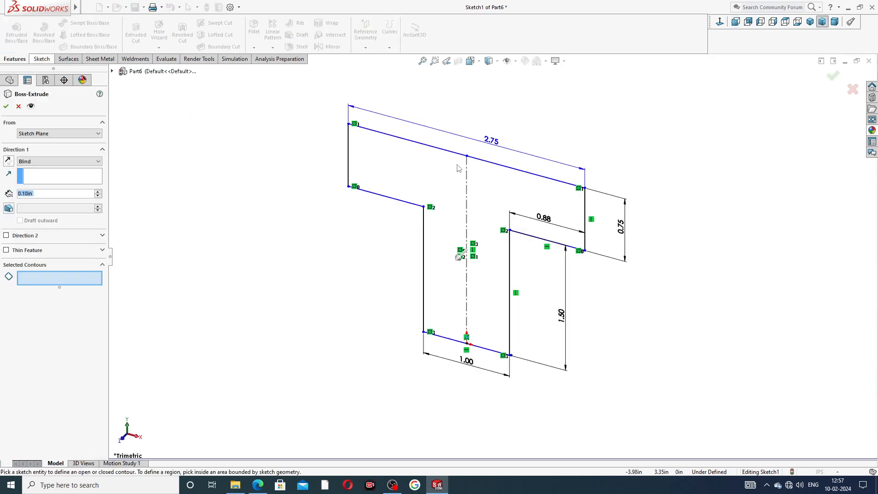
click(494, 179)
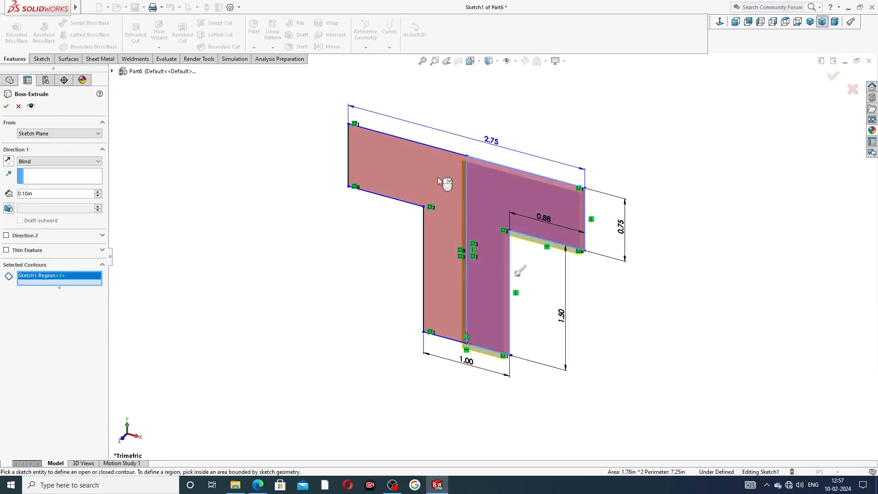
click(445, 184)
mouse_move(516, 236)
middle_down()
mouse_move(508, 224)
mouse_move(505, 248)
mouse_move(529, 249)
middle_up()
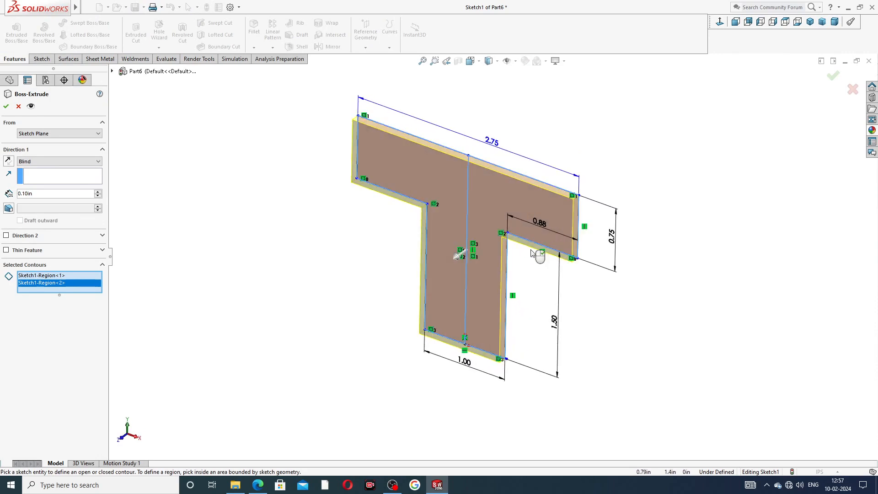
Step: Look up the jaw's depth in the drawing and extrude the profile 2.56 in blind in the reversed direction
double_click(40, 193)
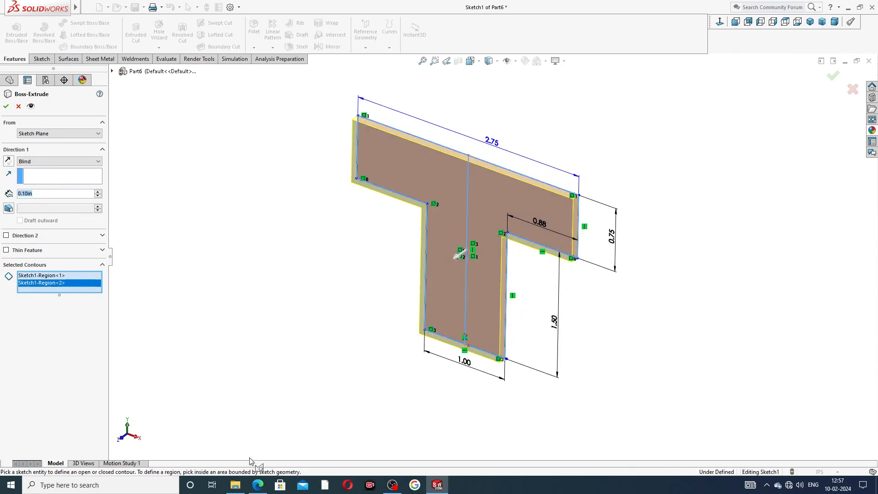
click(259, 485)
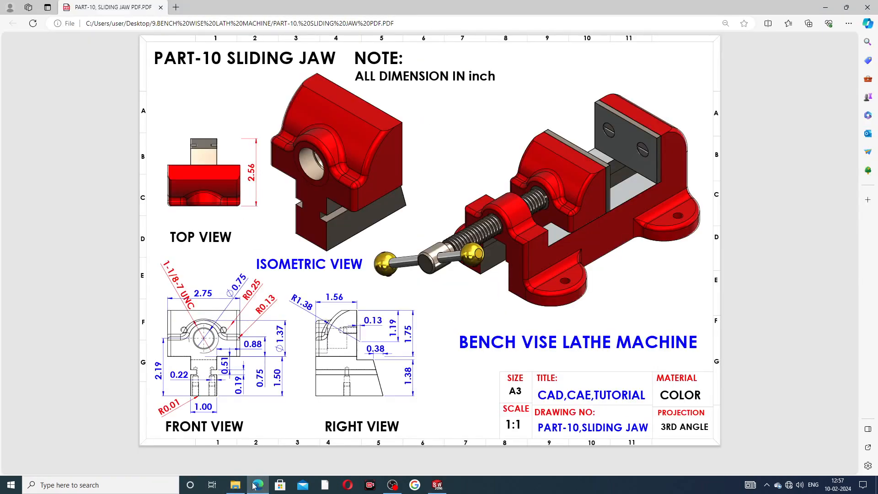
click(254, 486)
click(264, 484)
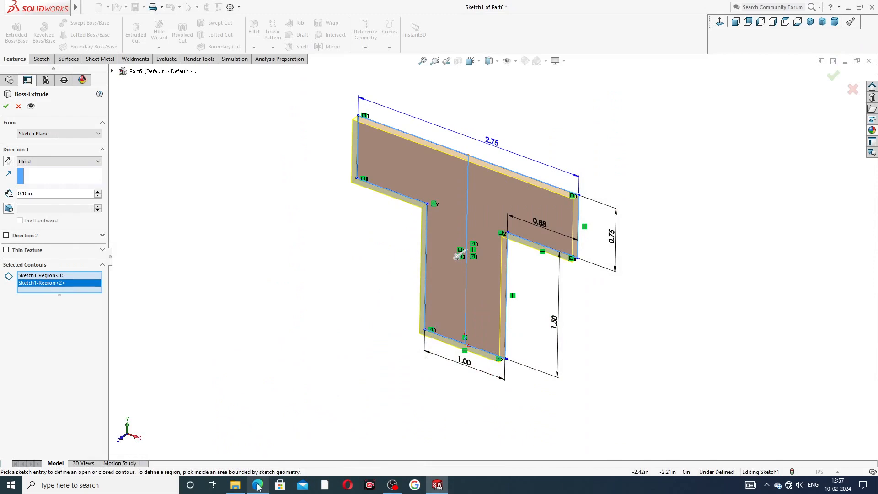
drag(37, 194, 2, 197)
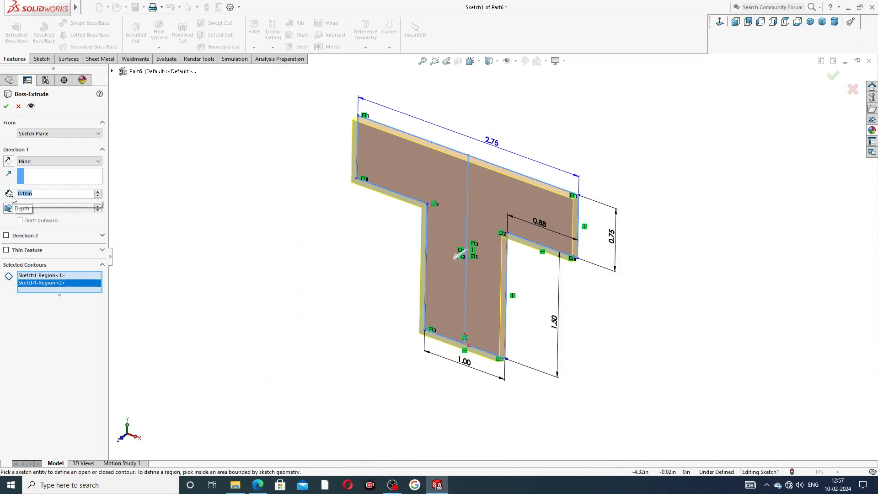
text(2.56)
key(Return)
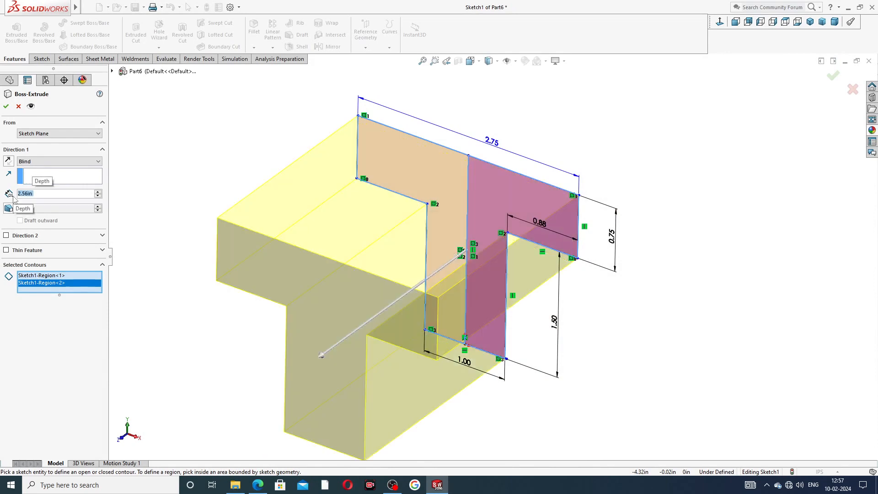
click(8, 161)
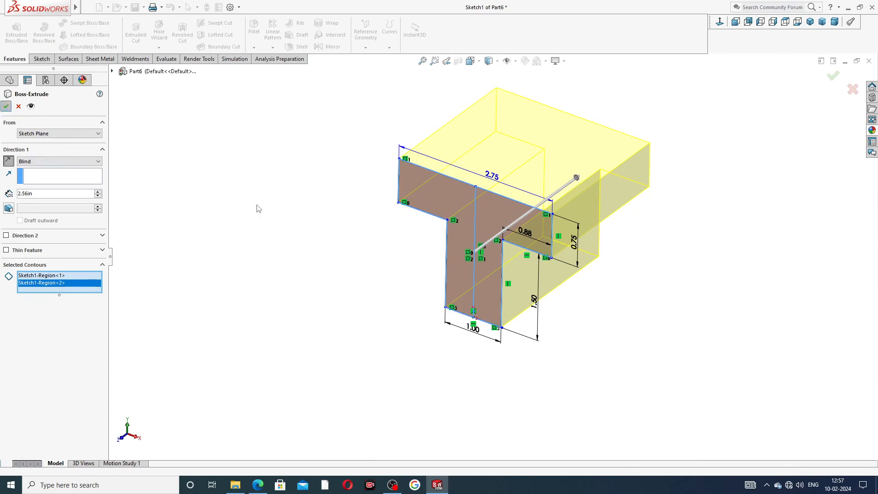
key(Return)
Step: Consult the drawing for the jaw's finish and apply the polished nickel metal appearance to the extruded T-shaped body
middle_drag(681, 198, 710, 160)
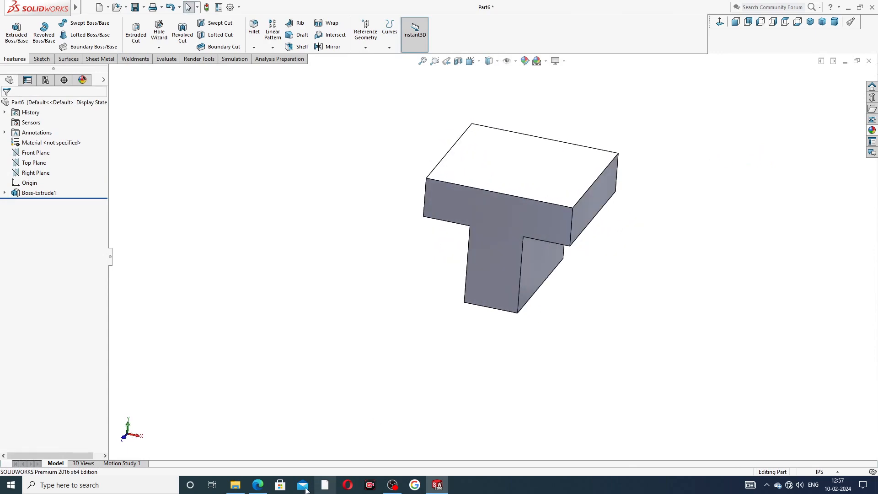
click(257, 487)
click(256, 487)
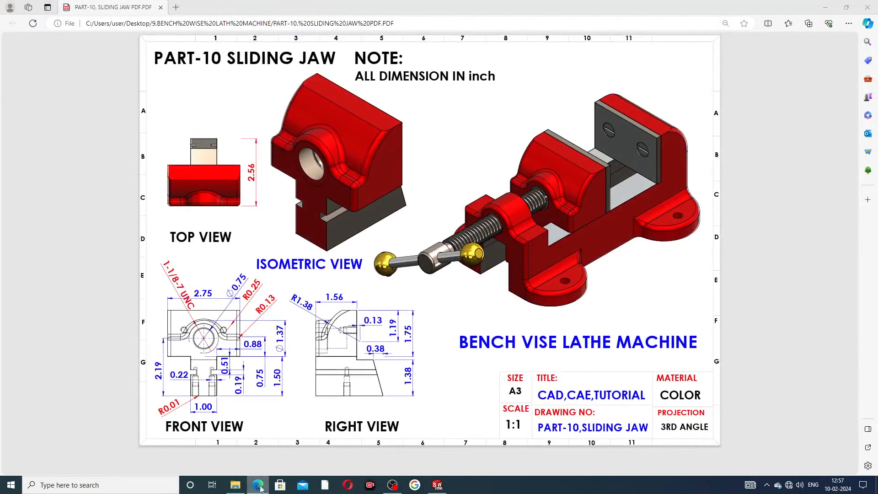
click(872, 130)
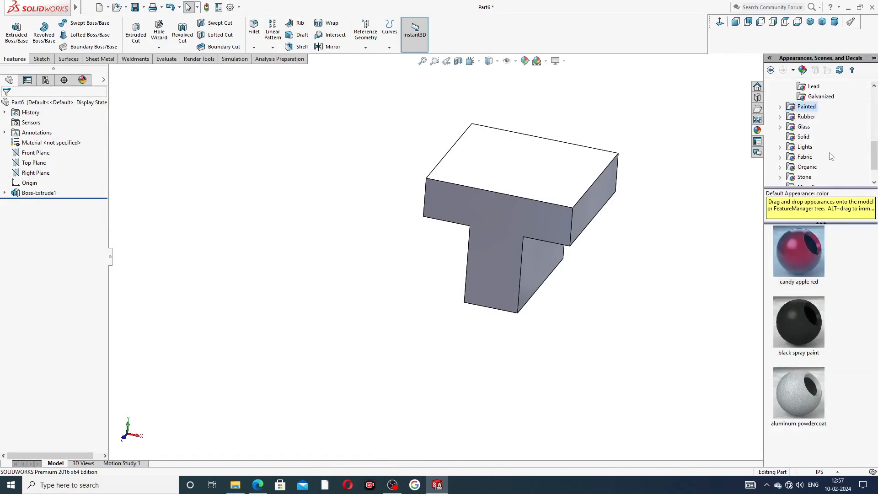
scroll(831, 137, up, 6)
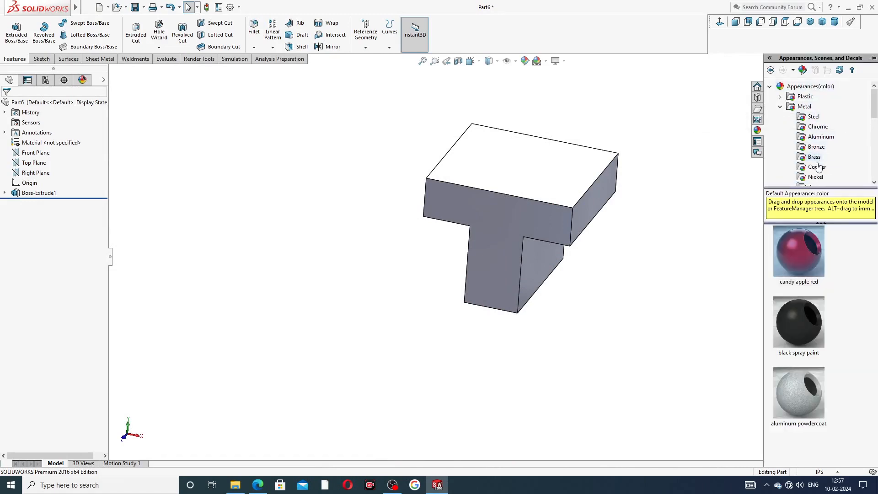
click(817, 178)
double_click(796, 239)
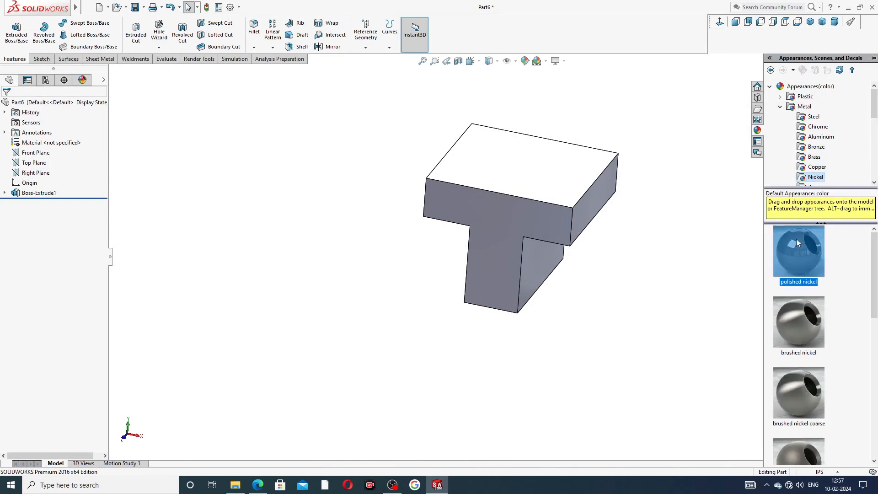
middle_drag(693, 151, 605, 112)
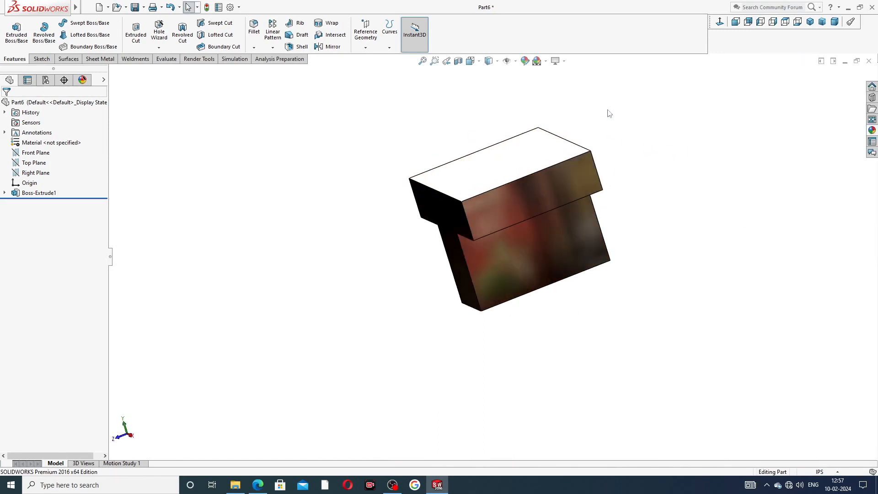
click(545, 62)
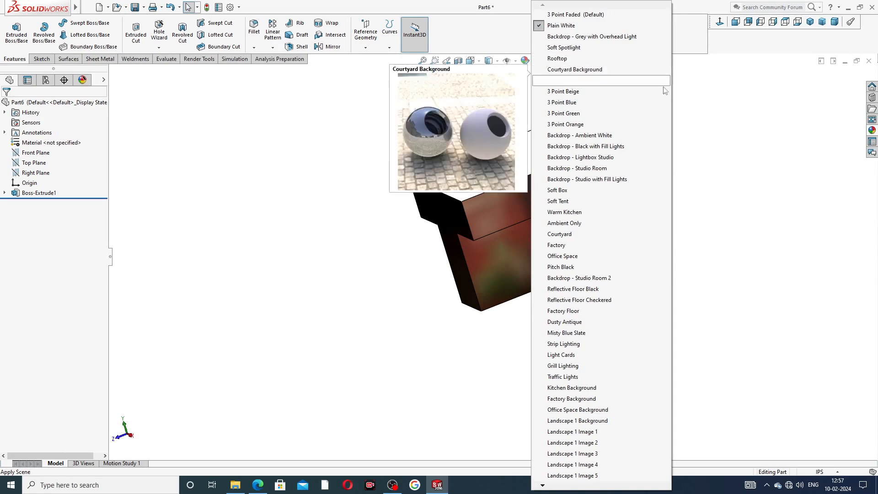
click(715, 104)
scroll(577, 132, down, 1)
middle_drag(567, 163, 633, 217)
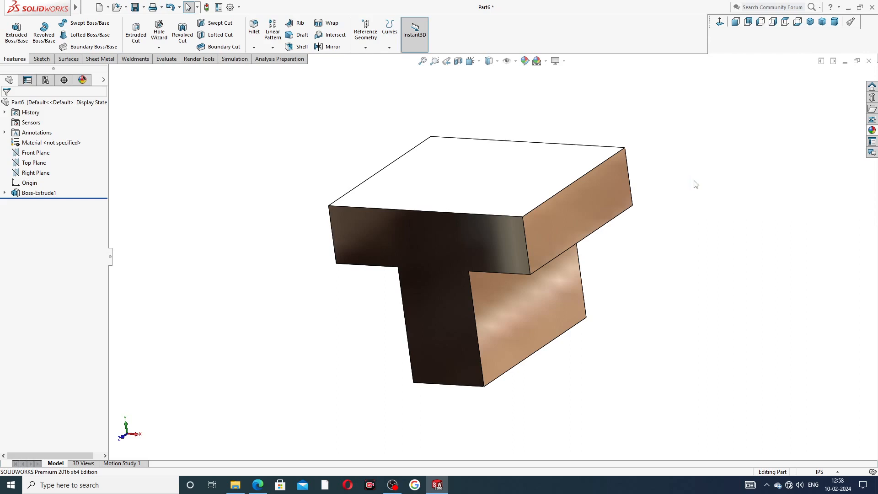
Step: Start a sketch on the left side face of the T-shaped body's upper block and consult the drawing's right view for its profile
middle_drag(321, 198, 393, 182)
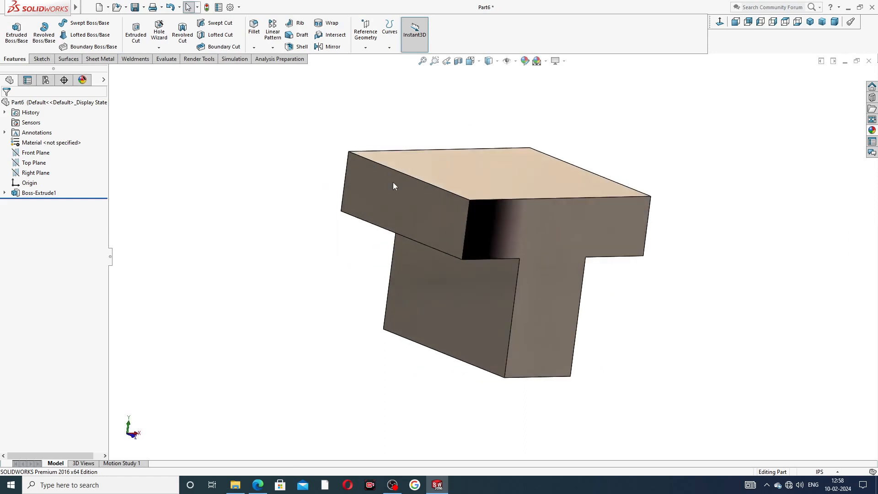
click(421, 207)
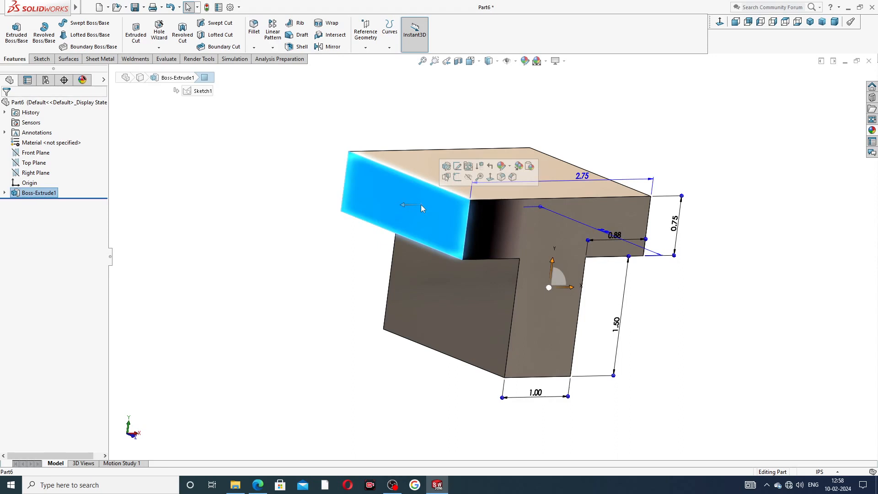
click(457, 177)
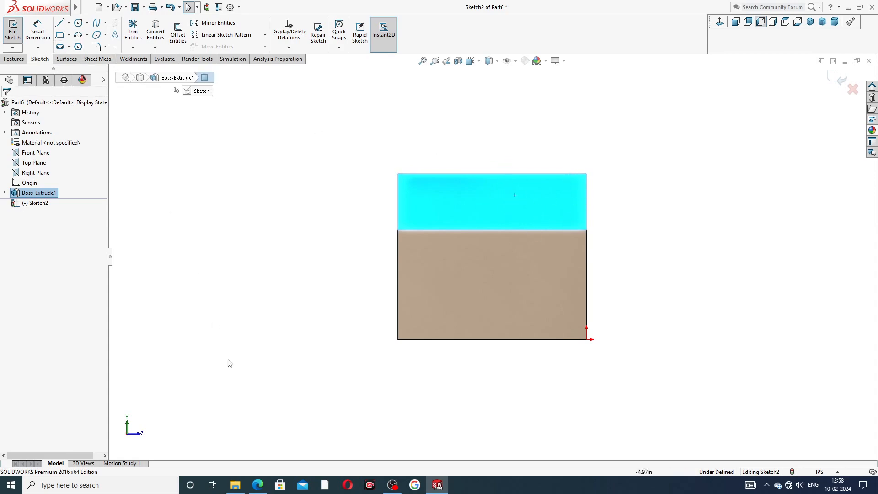
click(259, 488)
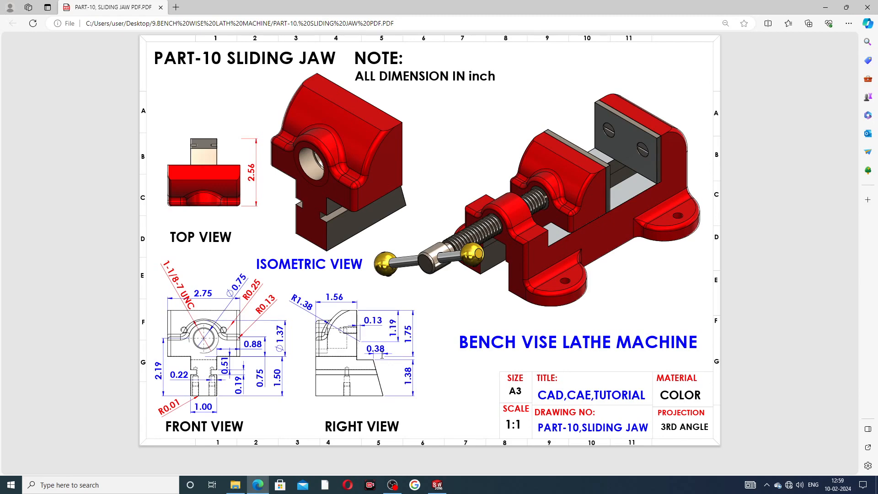
click(260, 482)
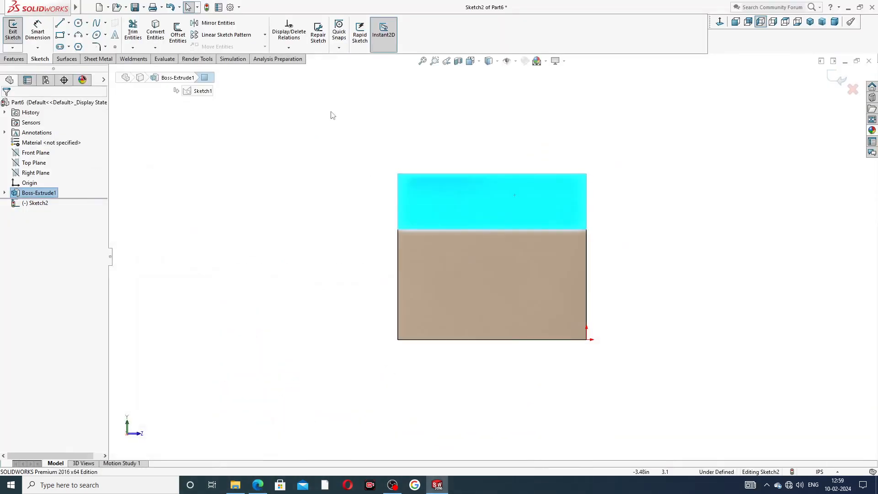
Step: Sketch three connected lines: about 0.78 in along the block's top edge, about 0.95 in vertically upward, and about 0.56 in horizontally toward the origin side
click(59, 23)
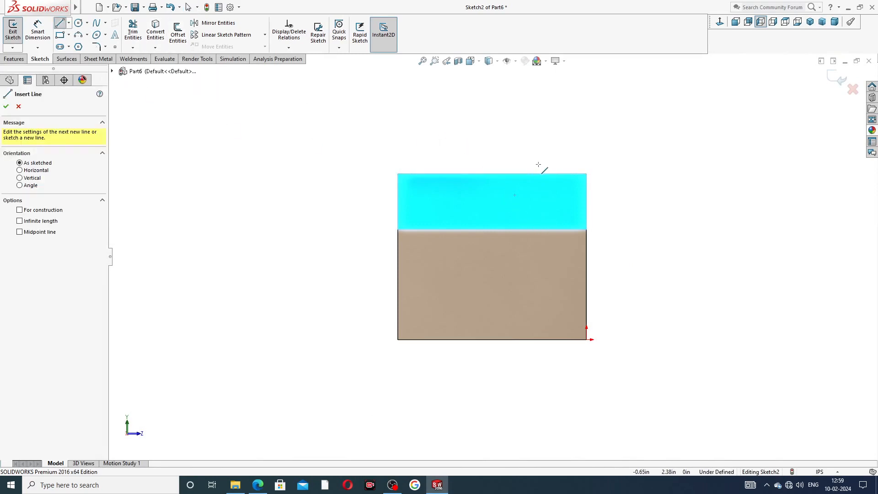
scroll(544, 169, down, 3)
scroll(544, 190, down, 2)
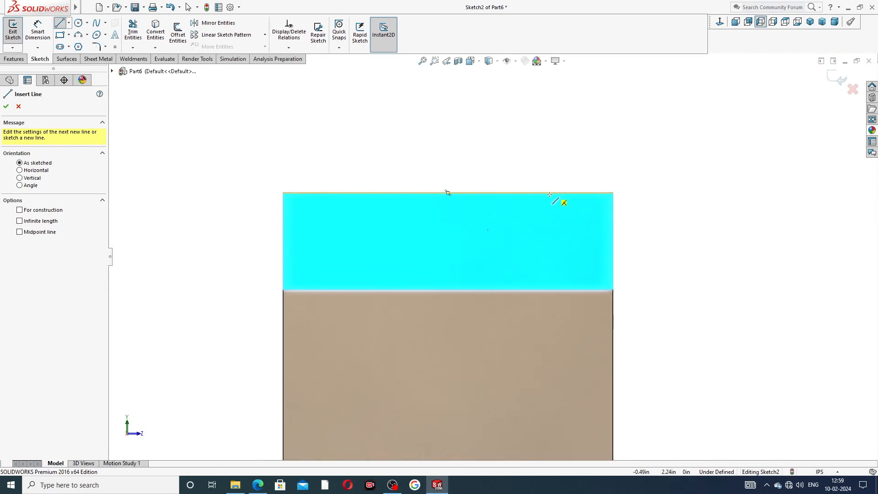
click(555, 192)
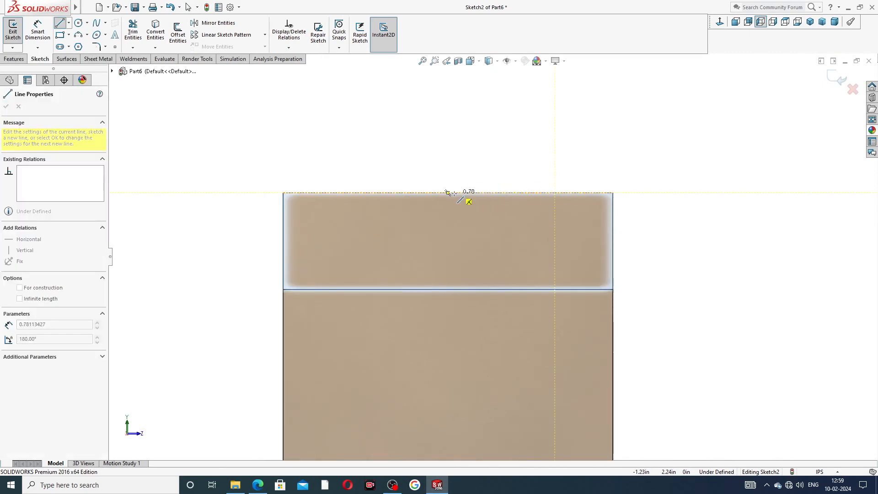
click(454, 193)
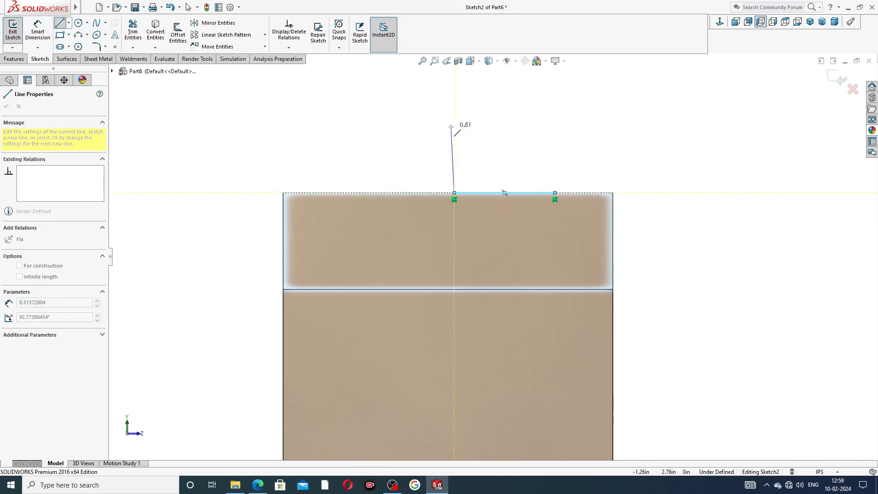
scroll(462, 124, up, 2)
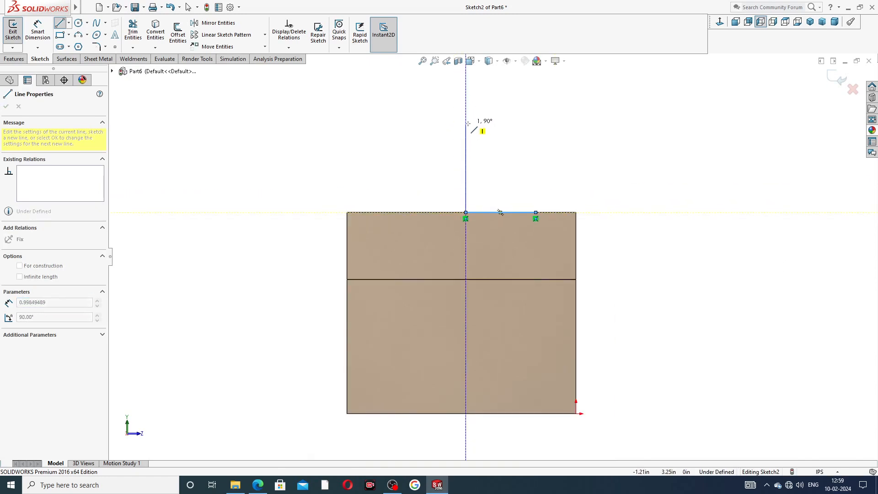
double_click(466, 127)
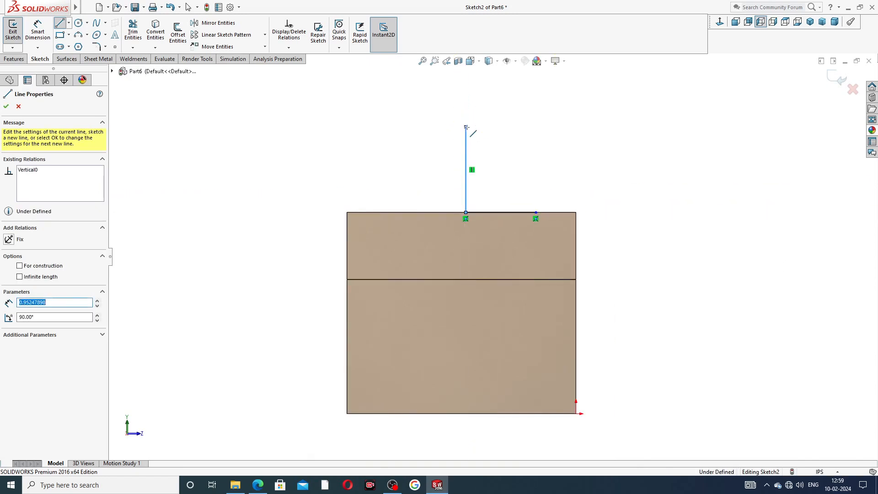
click(466, 127)
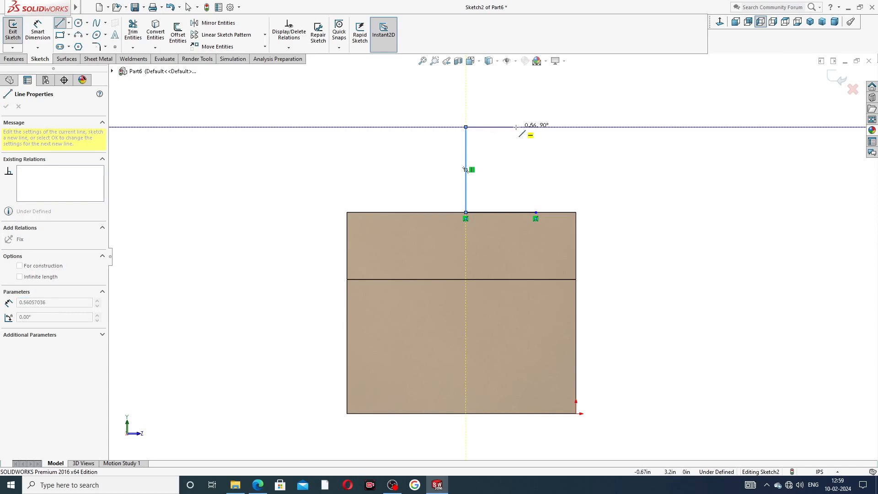
double_click(516, 127)
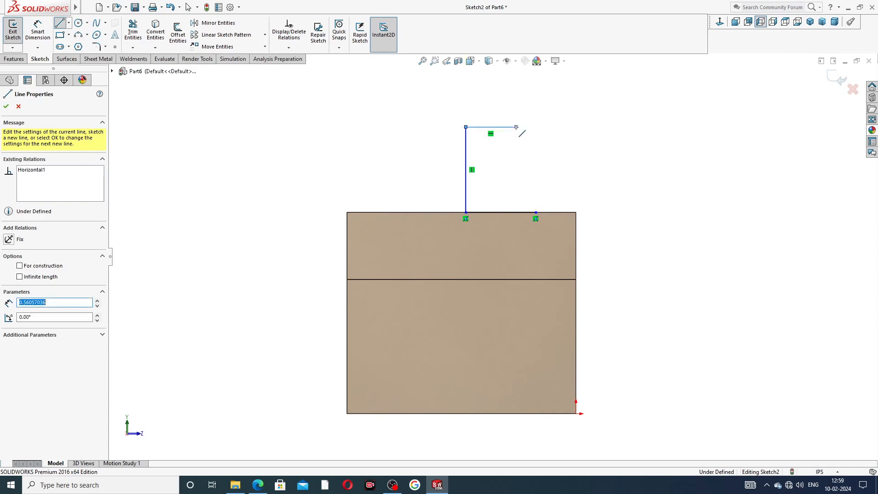
click(516, 127)
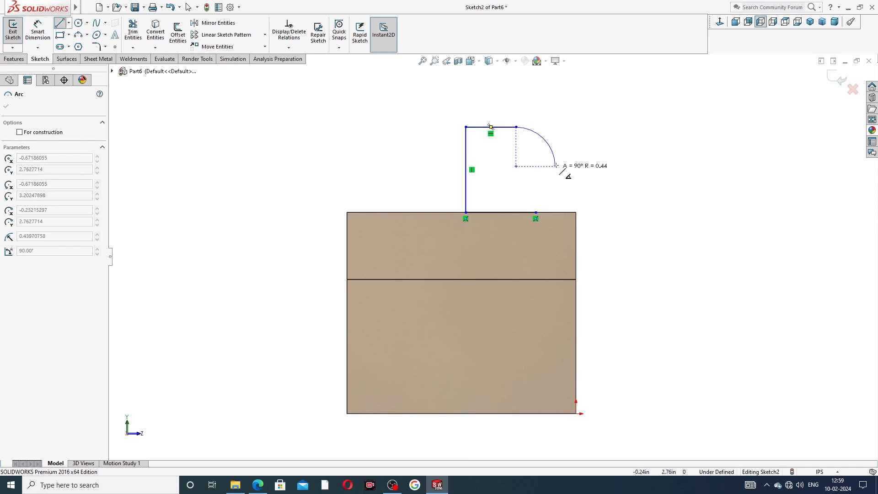
key(Escape)
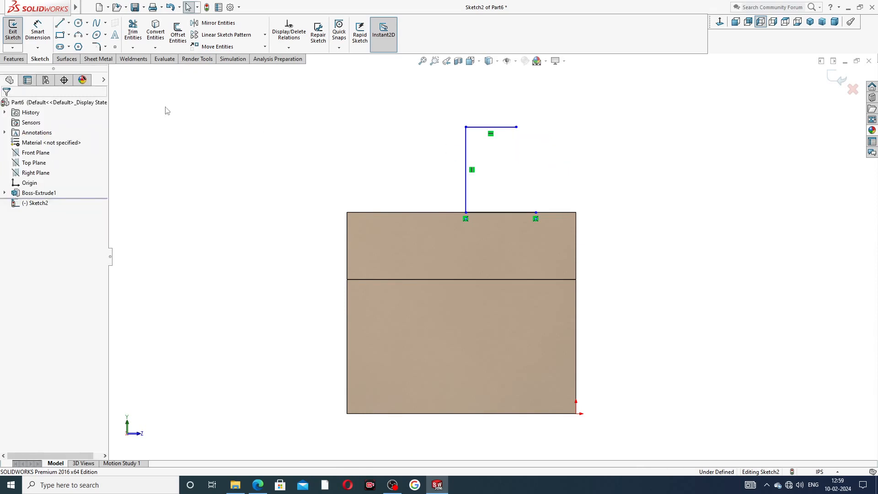
Step: Close the profile with a three-point arc of about 0.95 in radius, bulging outward between the free ends of the upper and lower lines
click(87, 35)
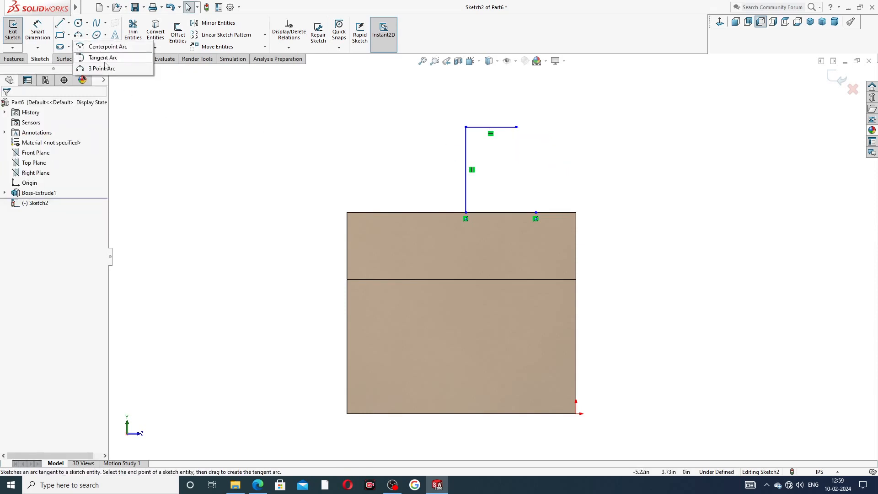
click(98, 68)
scroll(560, 134, down, 3)
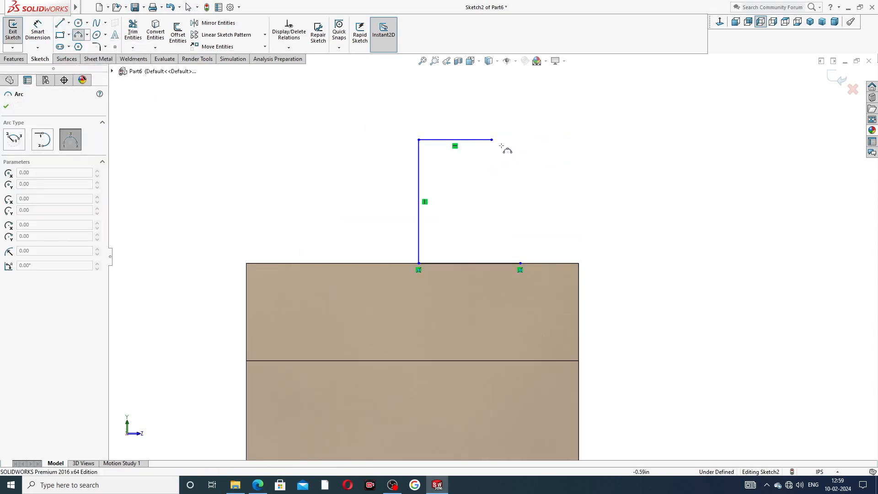
click(491, 140)
click(520, 262)
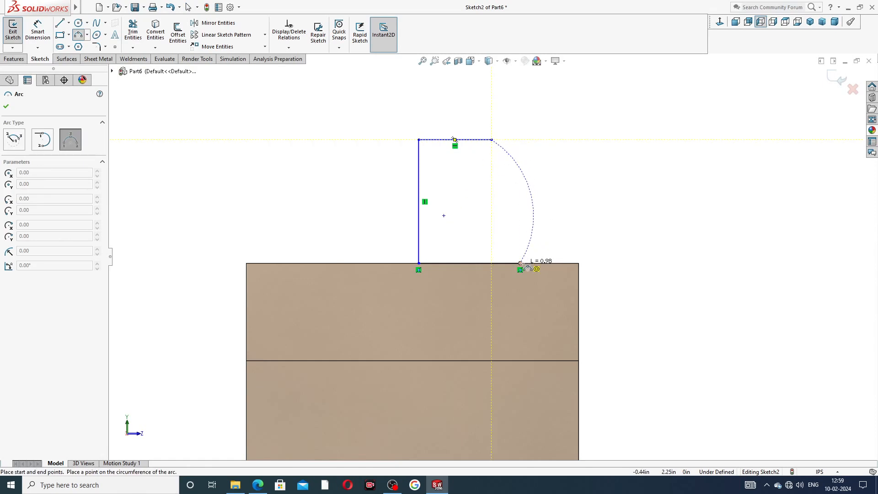
click(522, 198)
right_click(570, 182)
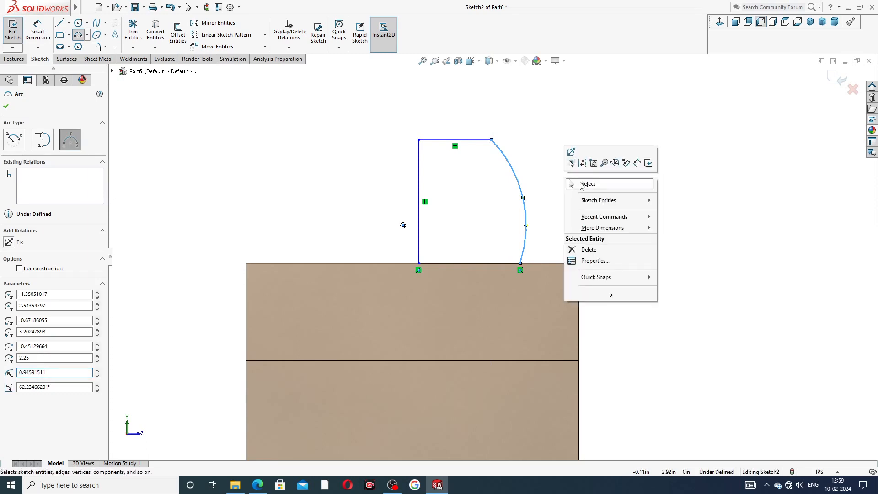
click(583, 184)
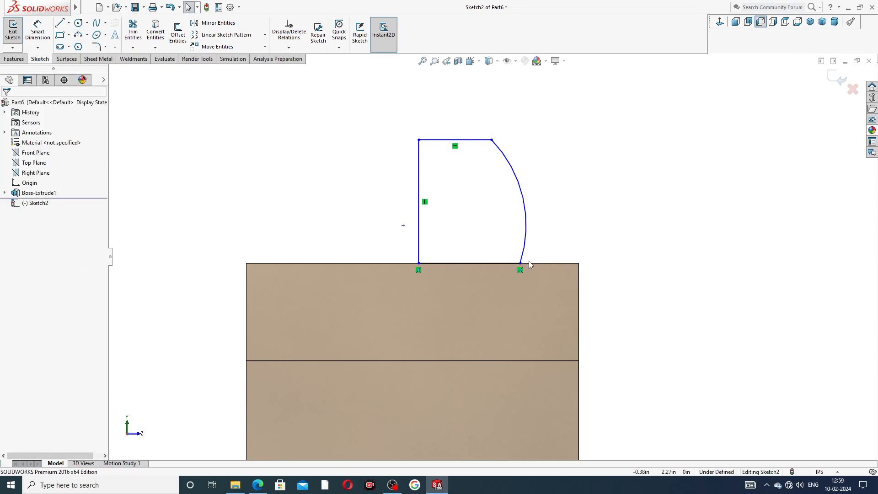
Step: Move the arc's lower endpoint slightly outward along the block's top edge to reshape the curve
drag(522, 263, 541, 263)
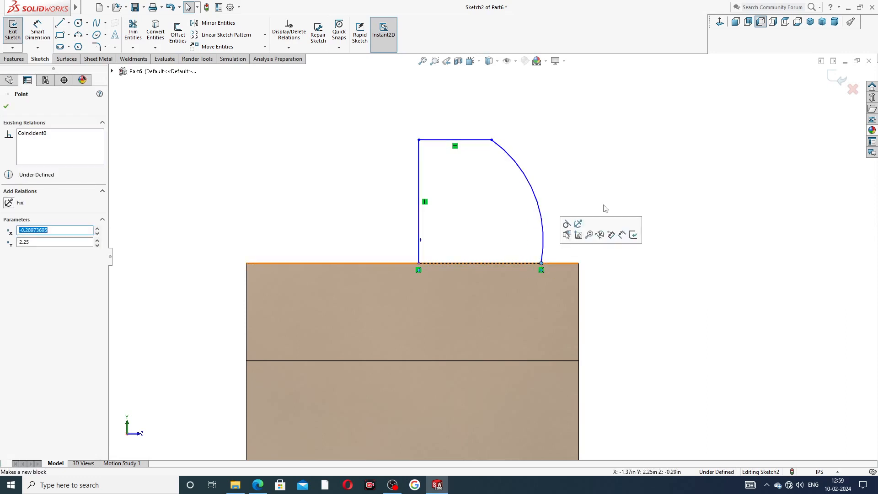
click(604, 180)
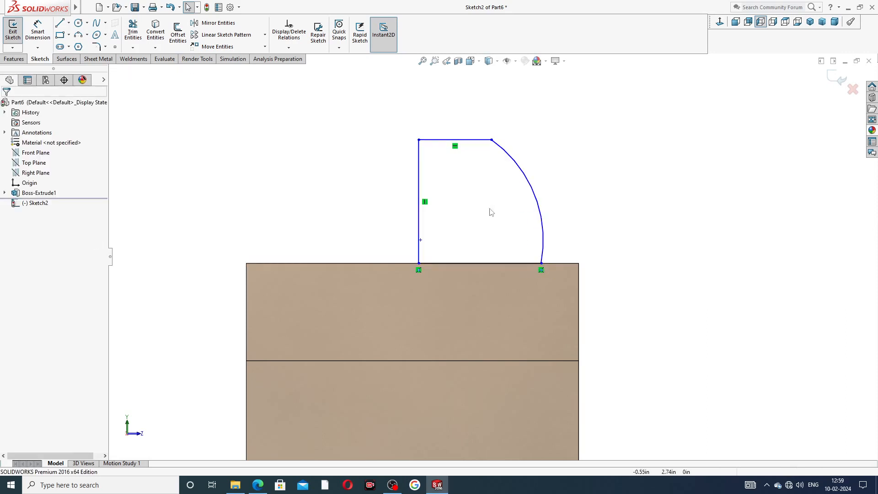
click(541, 264)
drag(541, 263, 529, 263)
click(582, 188)
scroll(577, 197, up, 2)
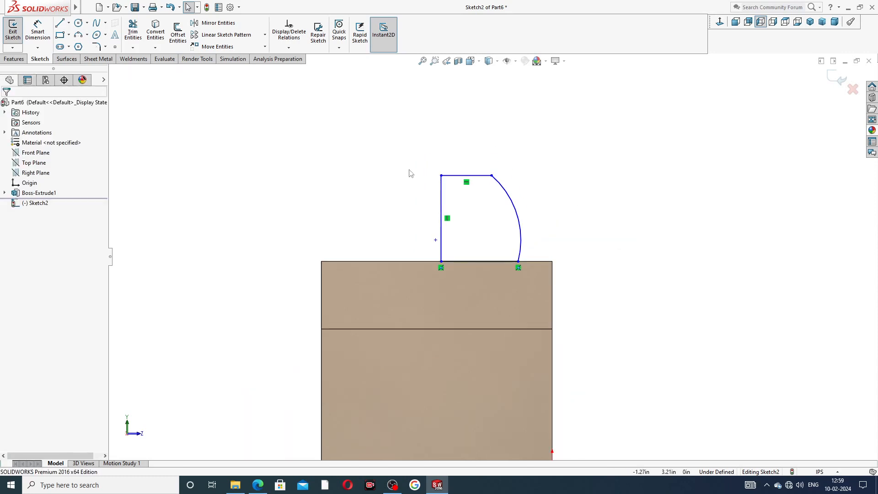
Step: Dimension the height from the upper block's lower edge to the profile's top line as 1.75 in
click(37, 29)
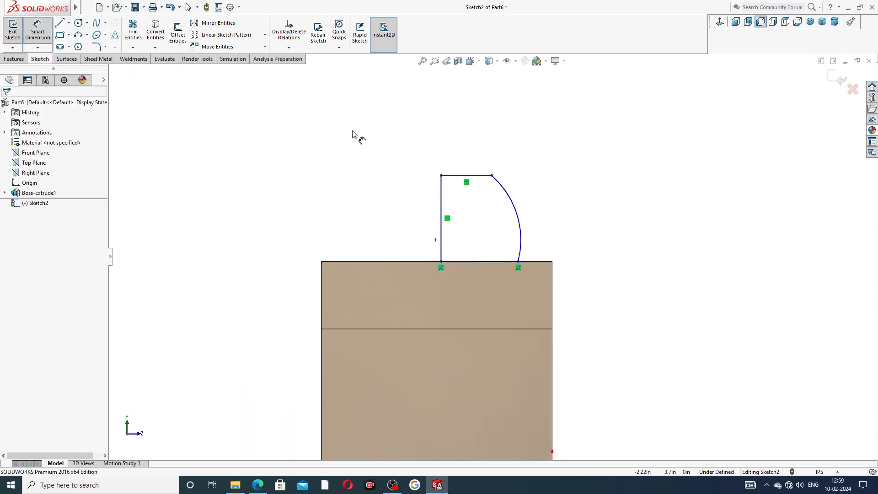
click(463, 176)
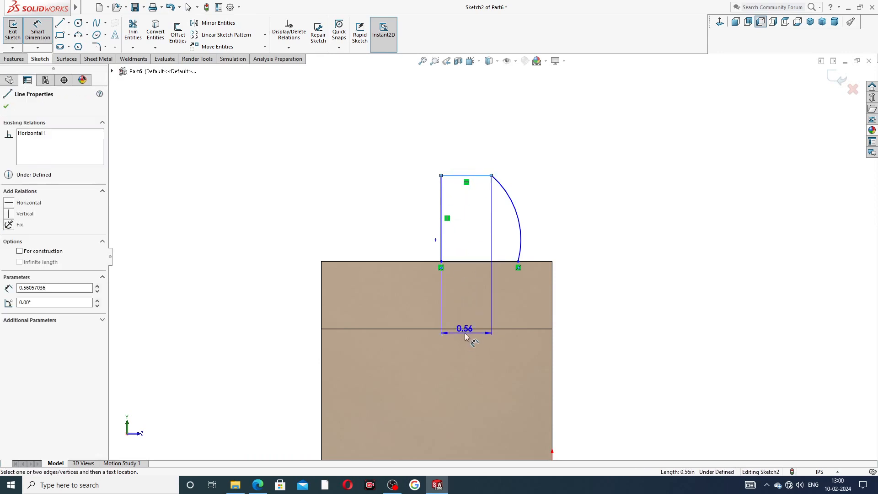
click(466, 330)
click(274, 259)
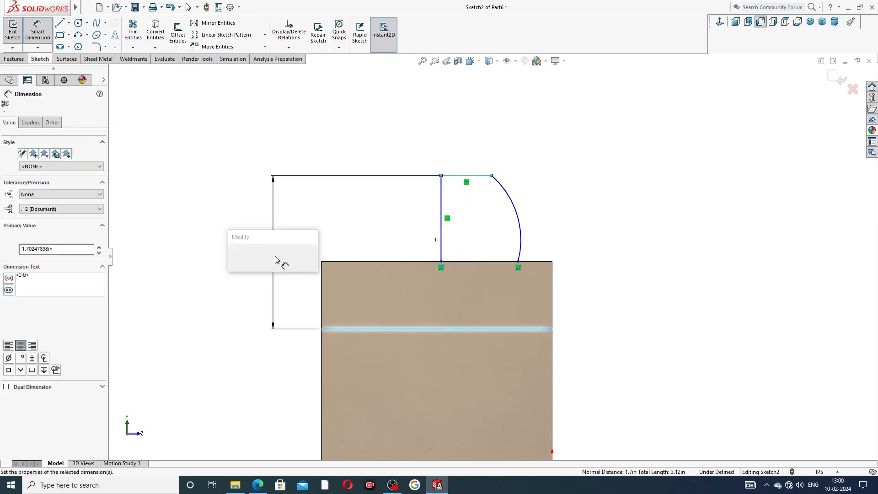
text(1.)
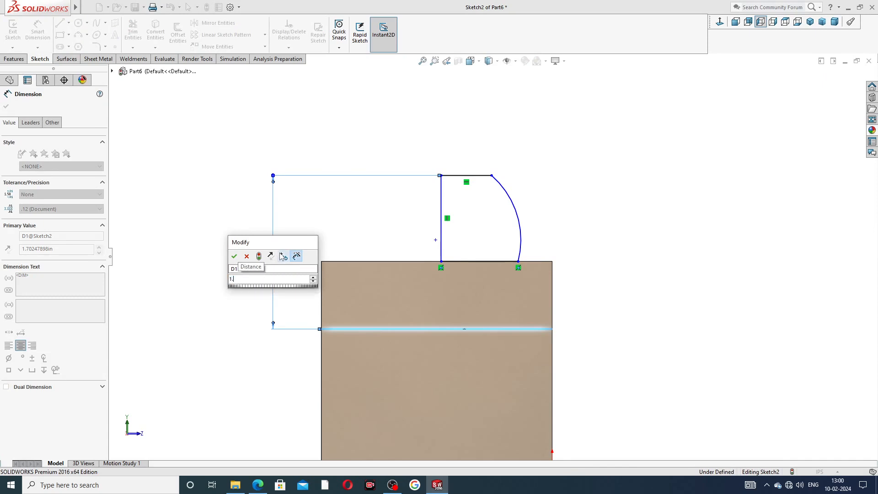
text(75)
key(Return)
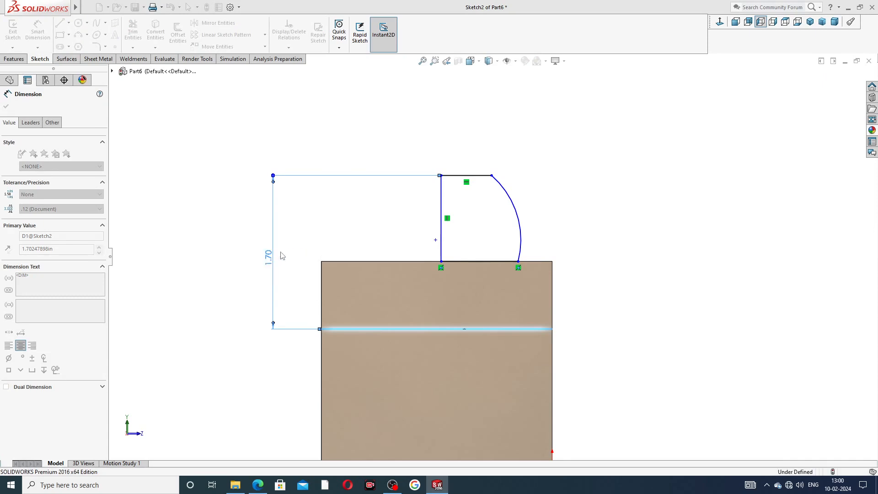
click(335, 231)
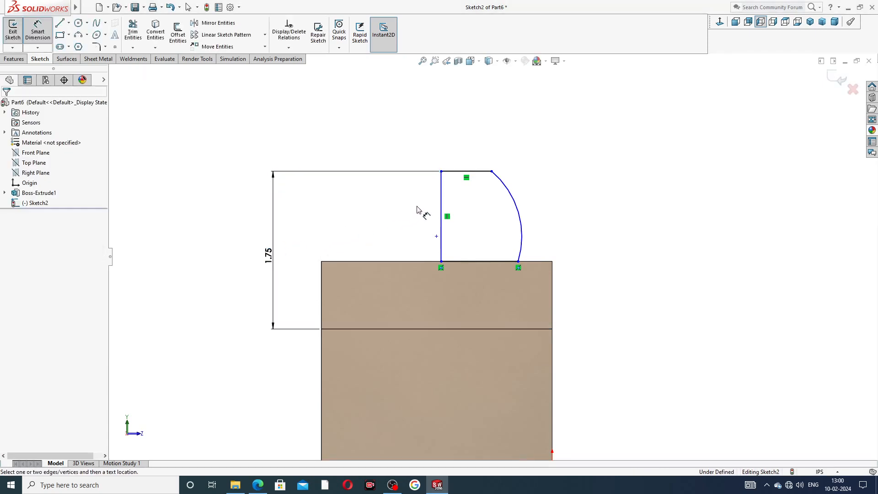
Step: Dimension the distance from the profile's vertical line to the block's end edge on the origin side as 1.56 in
click(442, 192)
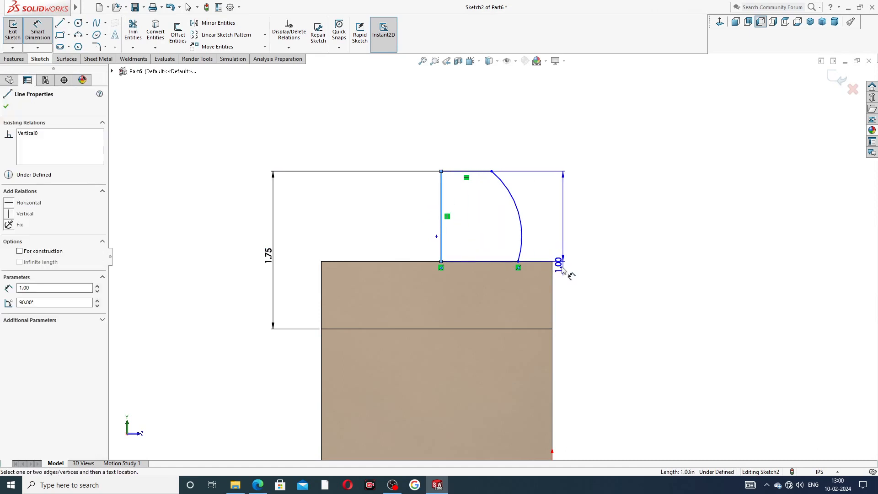
click(553, 277)
click(506, 150)
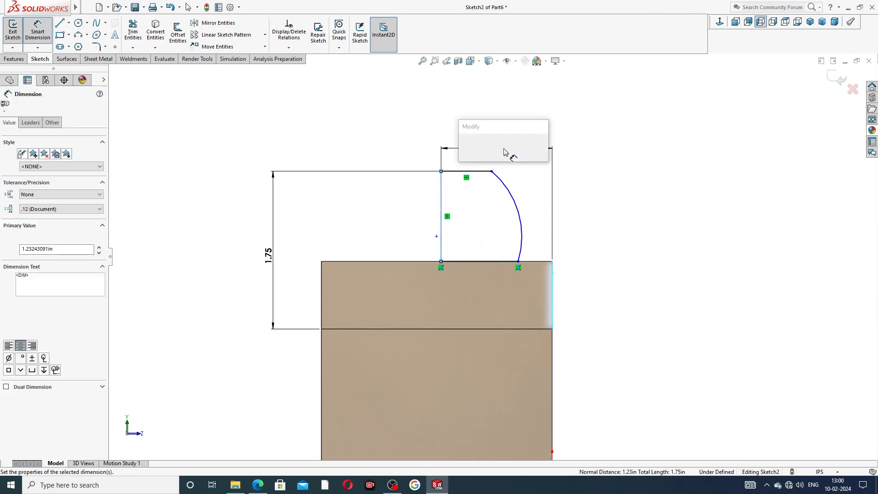
text(1.)
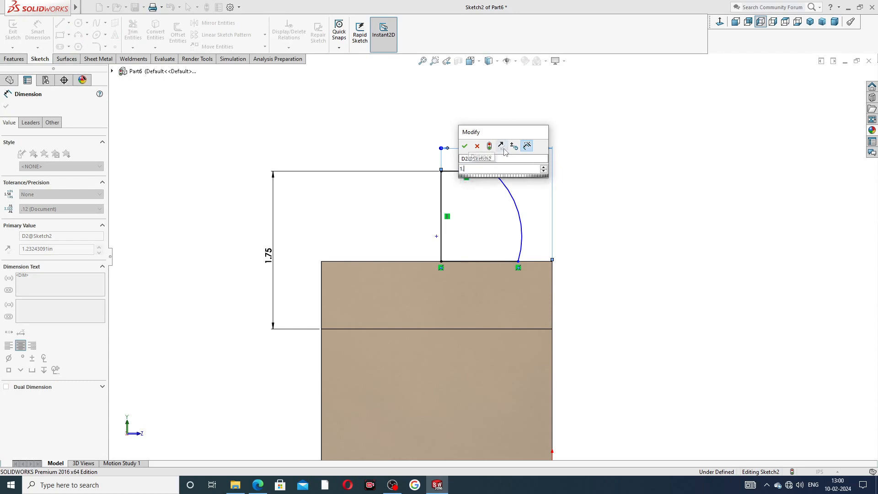
text(56)
key(Return)
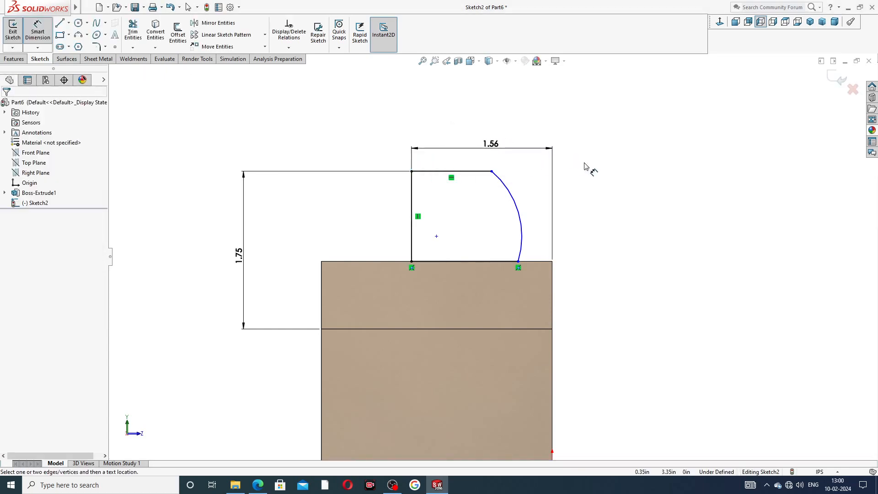
Step: Dimension the jaw profile's arc radius as 1.38 in
click(510, 185)
click(568, 176)
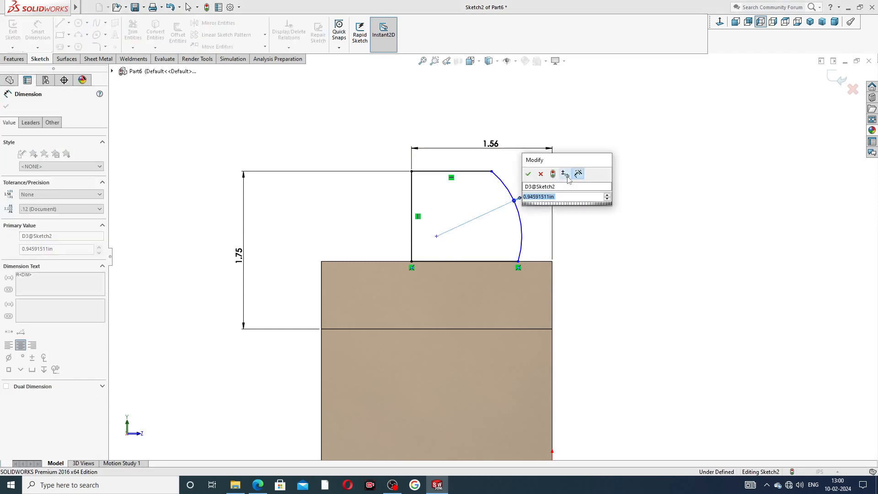
text(1.)
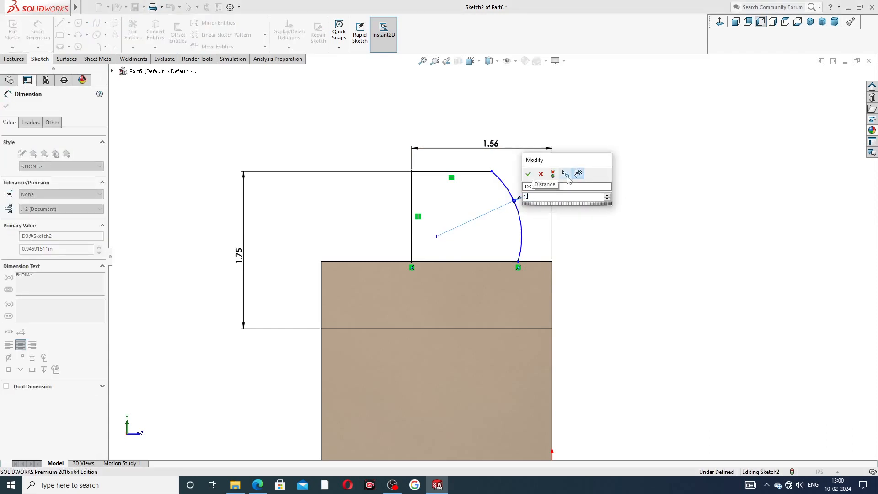
text(38)
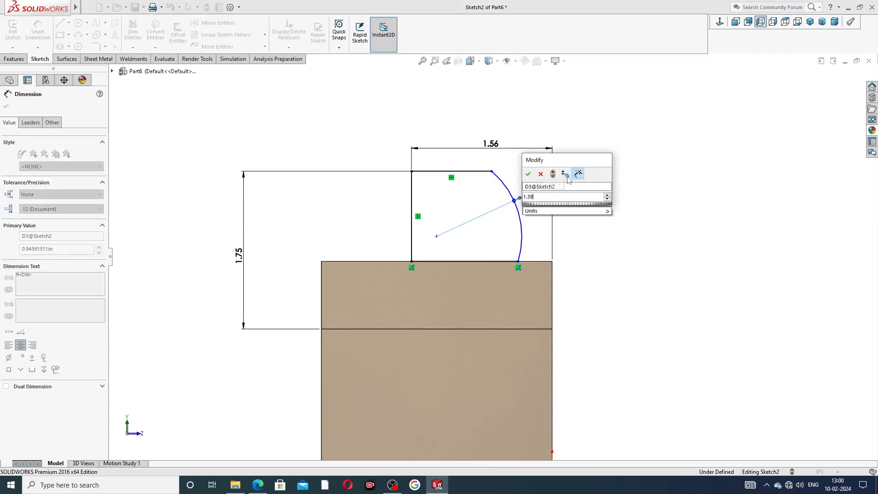
key(Return)
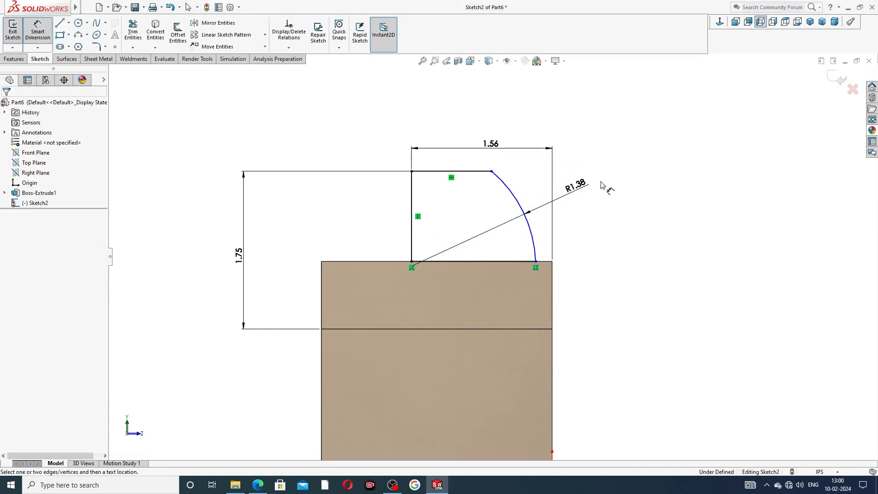
right_click(599, 149)
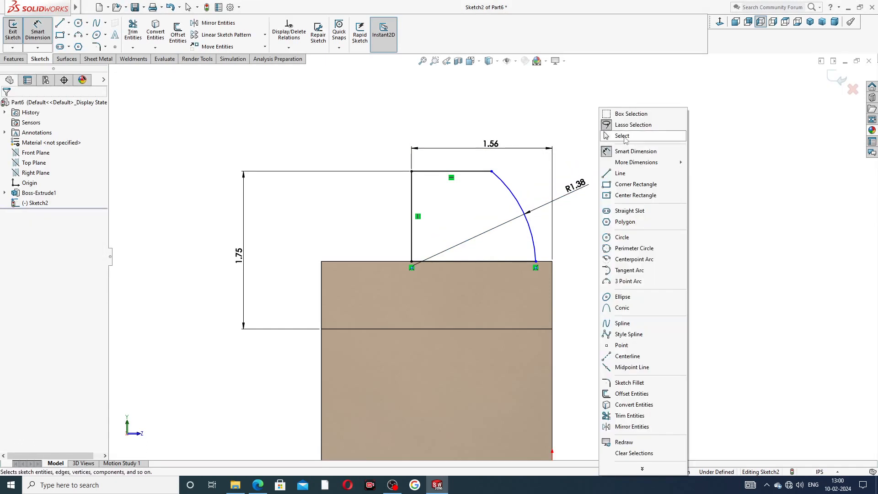
key(Escape)
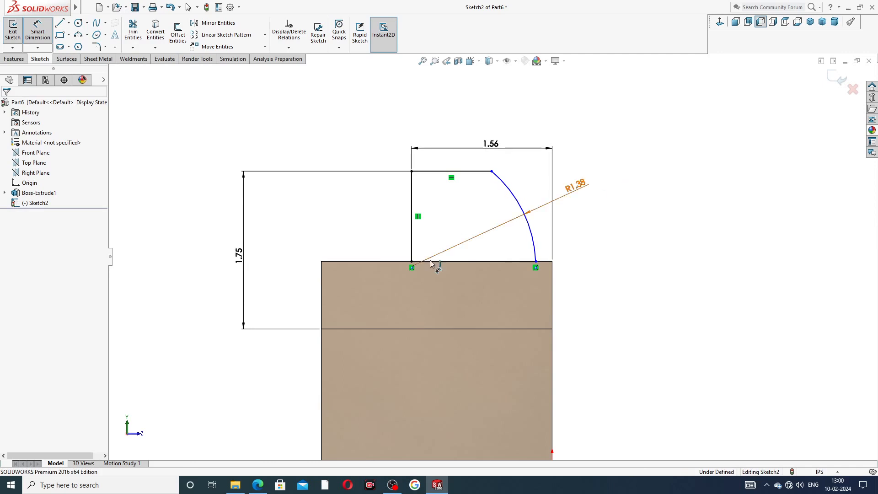
scroll(417, 269, down, 3)
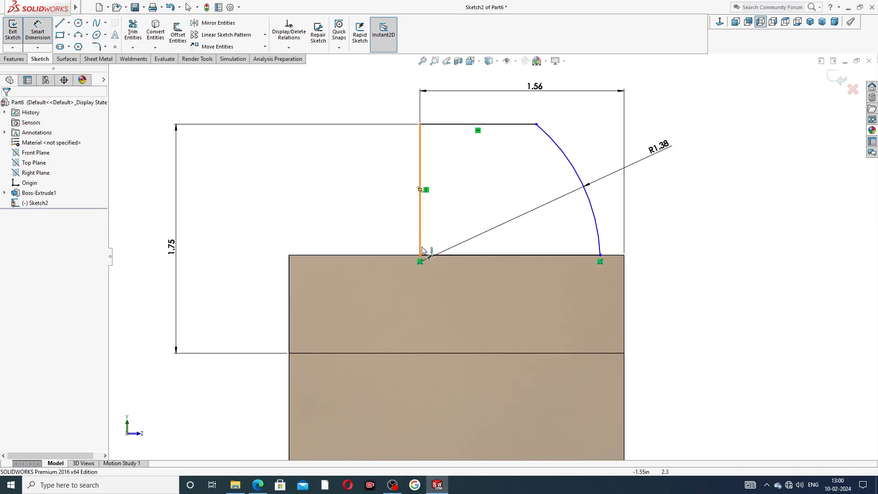
click(585, 194)
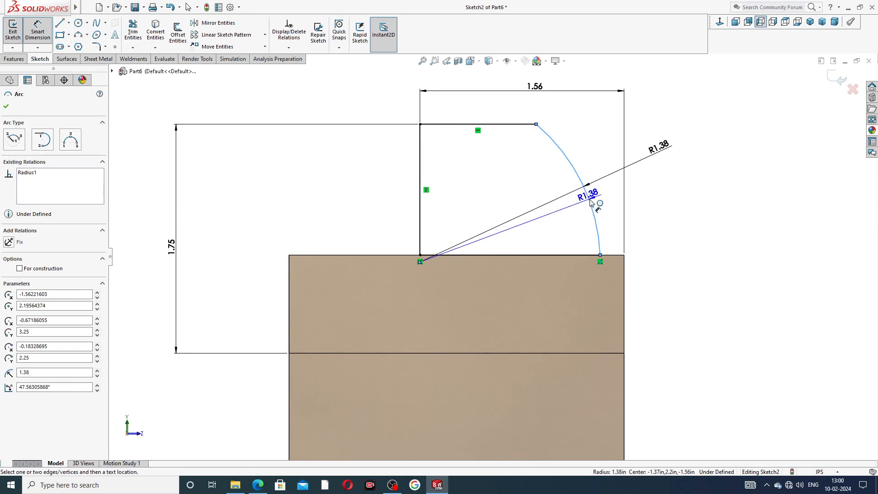
key(Escape)
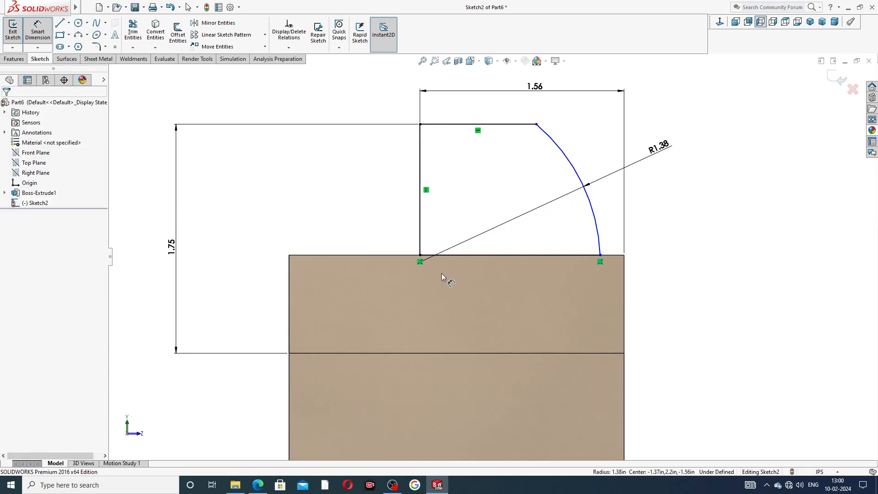
Step: Shift the arc so its centre lies beyond the profile's vertical line, away from the curve, and reposition the arc's radius dimension
right_click(646, 196)
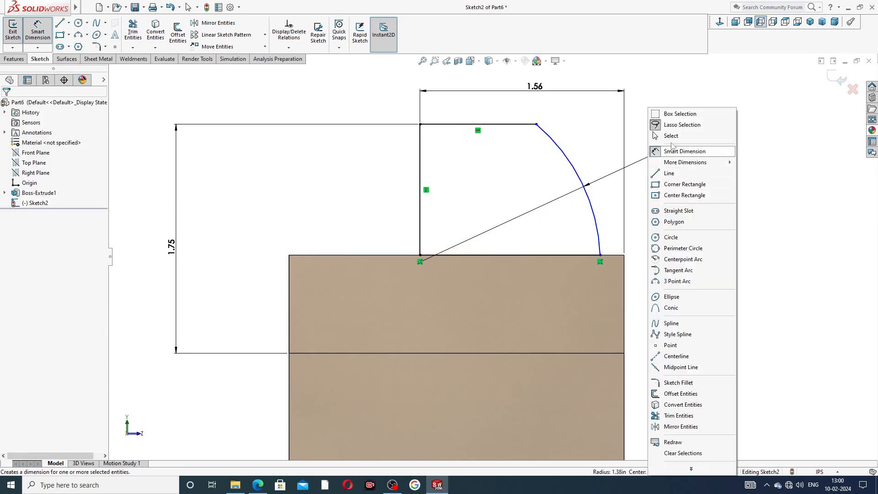
click(672, 147)
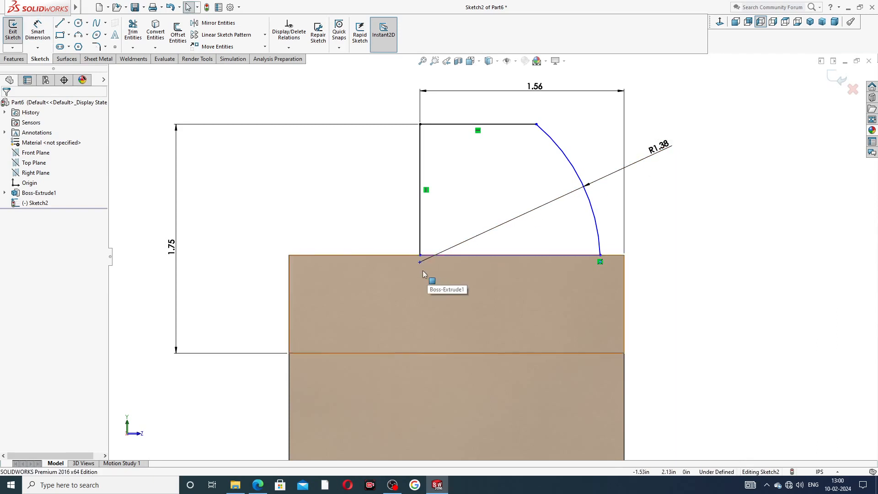
drag(420, 262, 401, 232)
click(643, 271)
click(610, 223)
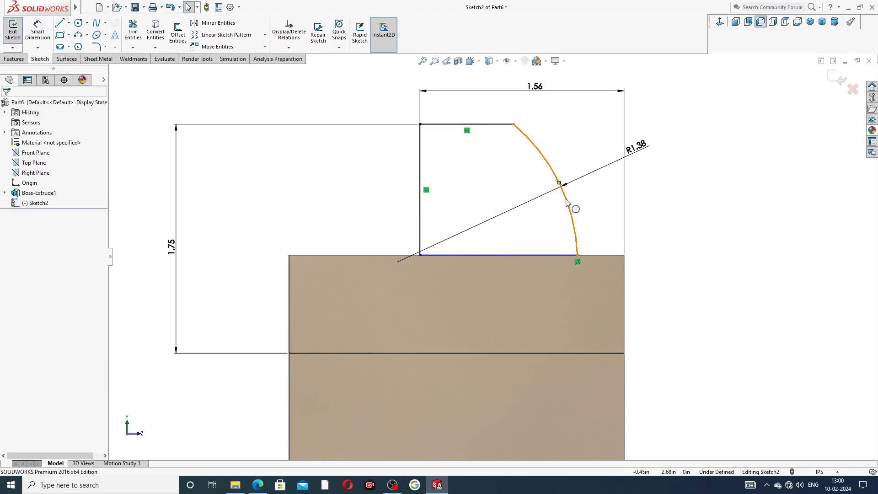
drag(566, 199, 580, 222)
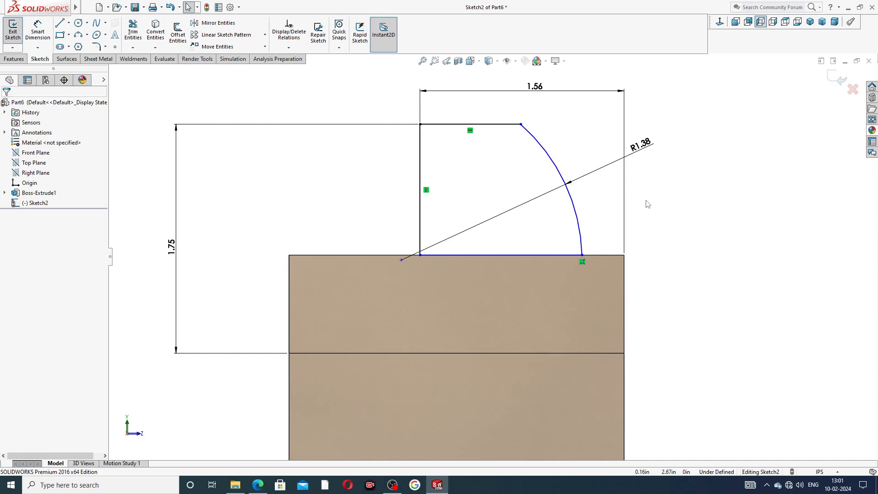
drag(641, 143, 650, 123)
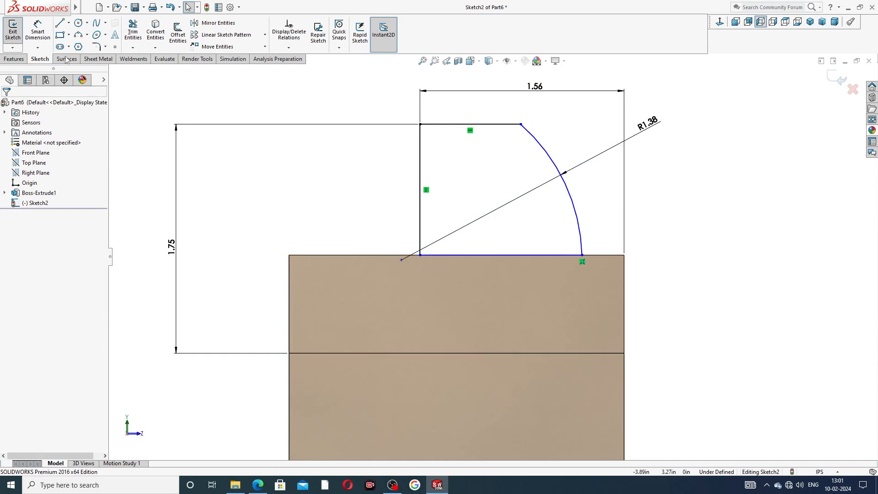
Step: Dimension the horizontal offset between the arc's centre and the profile's vertical line as 0.13 in
click(43, 32)
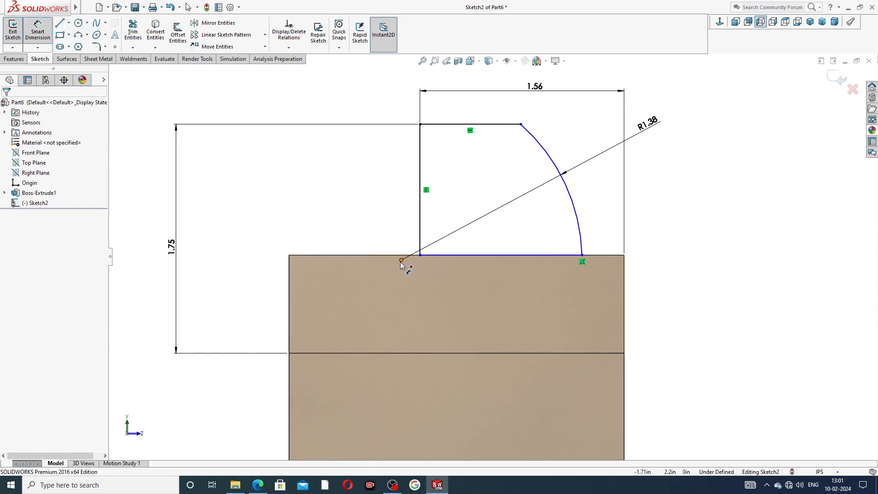
click(401, 261)
click(420, 238)
click(410, 235)
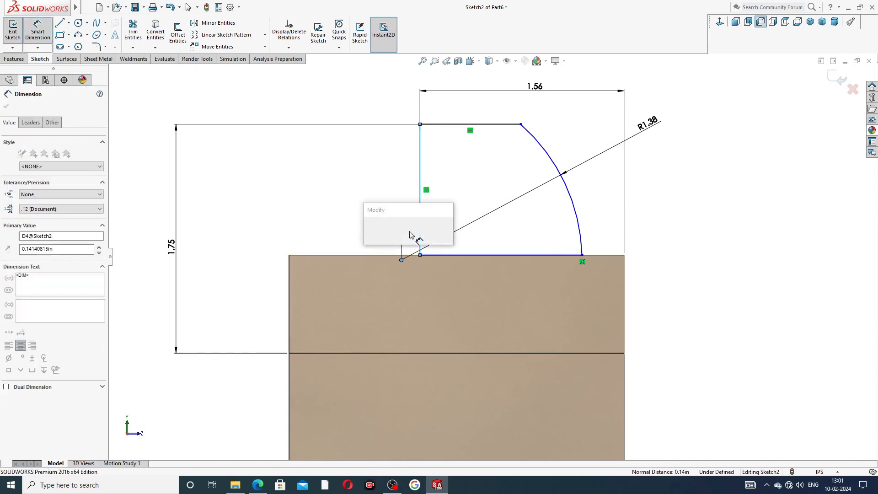
text(.13)
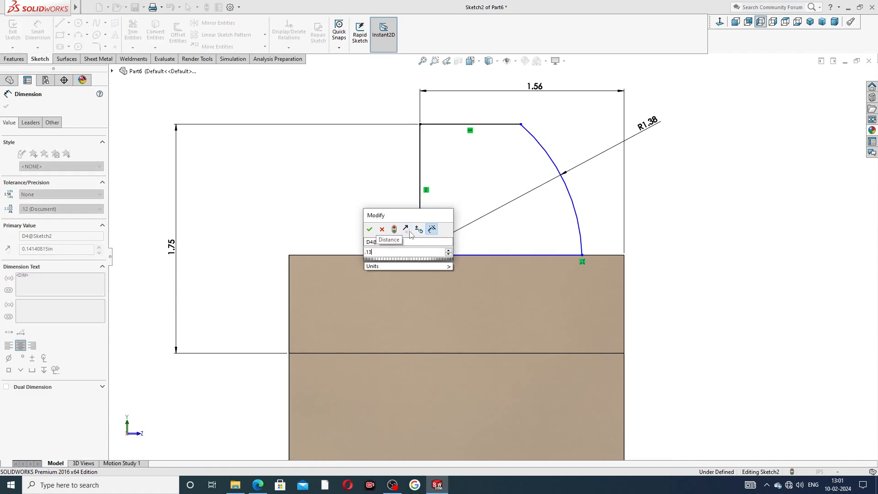
key(Return)
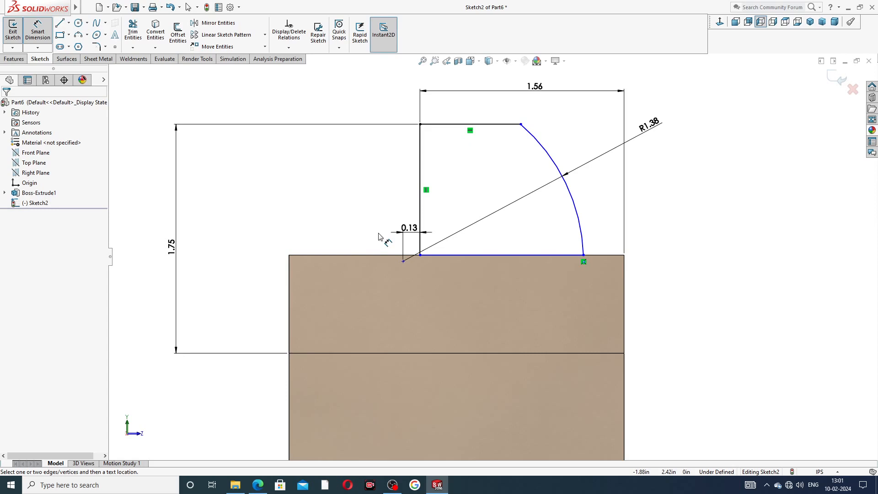
Step: Dimension the vertical distance from the profile's top line to the arc's centre as 1.19 in
click(464, 125)
click(403, 261)
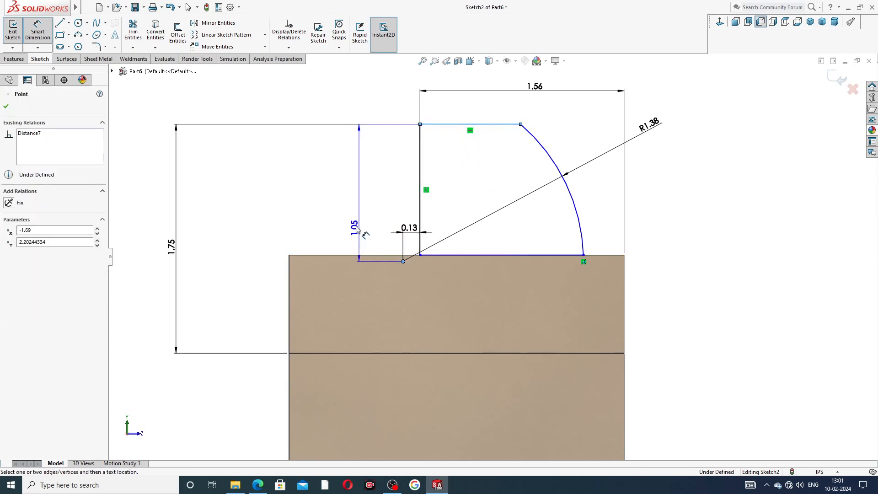
click(277, 202)
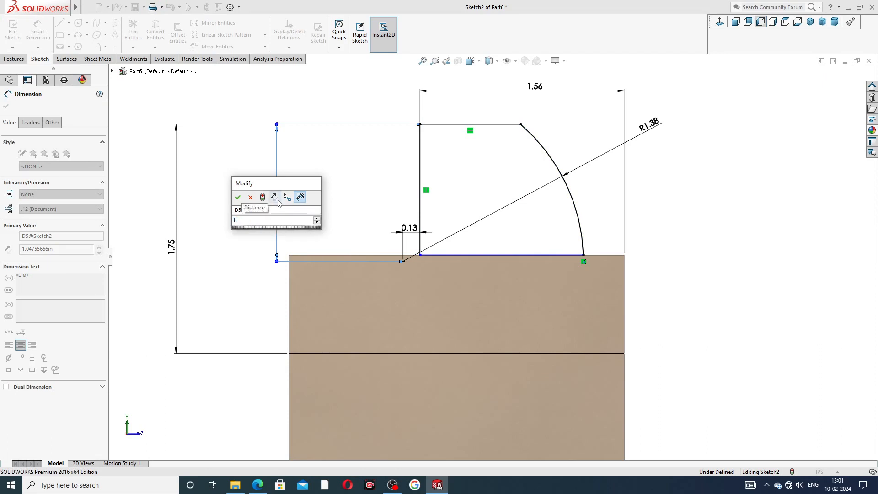
key(Return)
click(321, 199)
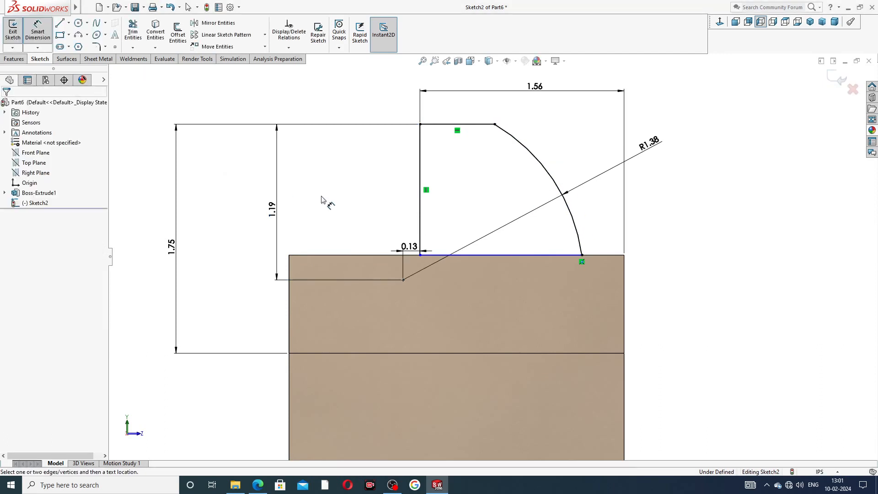
Step: Move the 1.19 in and 0.13 in dimensions outward to clear space around the profile
click(273, 212)
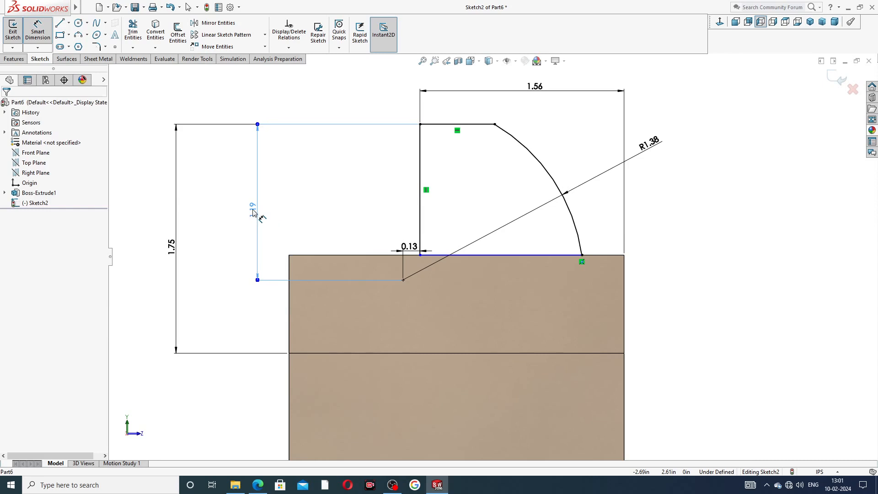
right_click(701, 167)
click(720, 136)
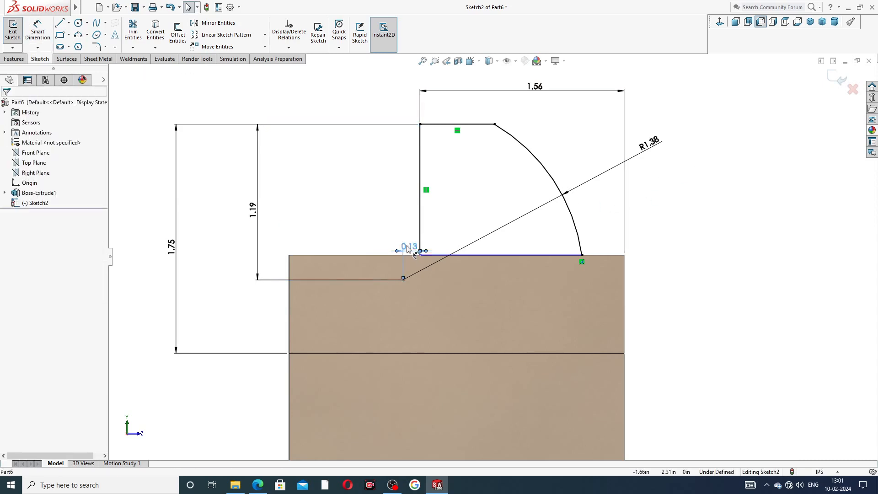
drag(409, 246, 382, 220)
click(699, 224)
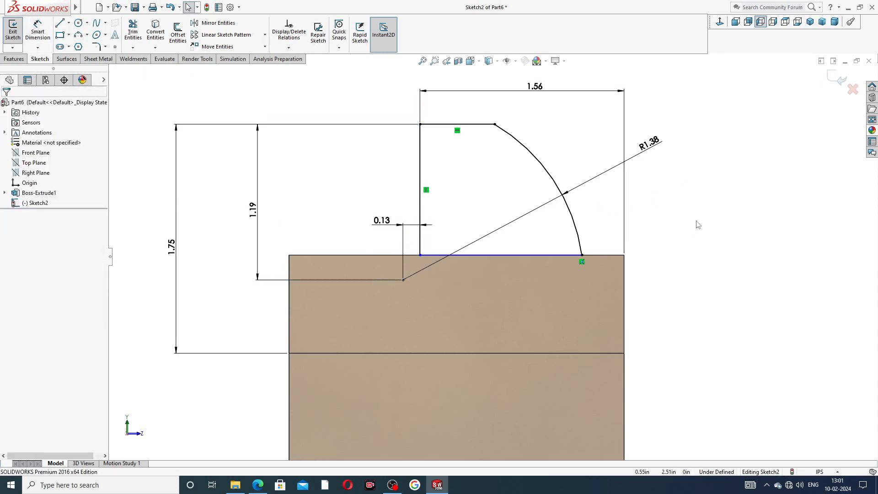
Step: Make the profile's lower line collinear with the block's top edge
scroll(531, 252, down, 2)
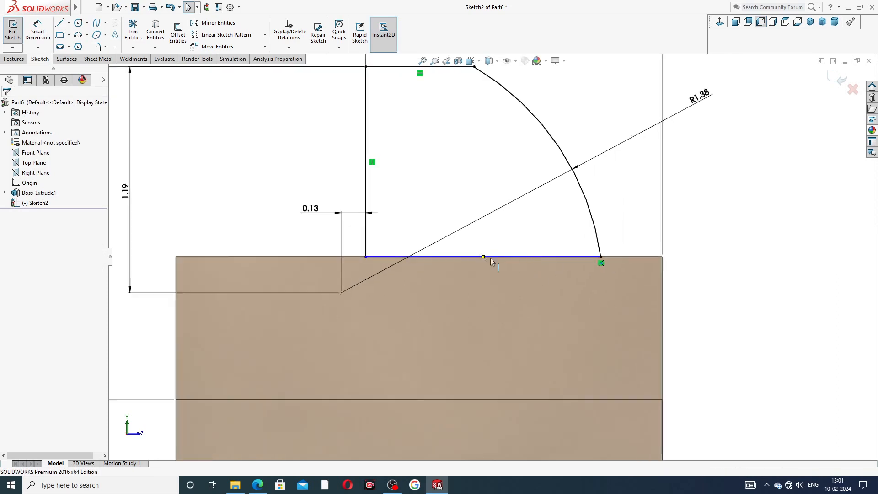
click(574, 256)
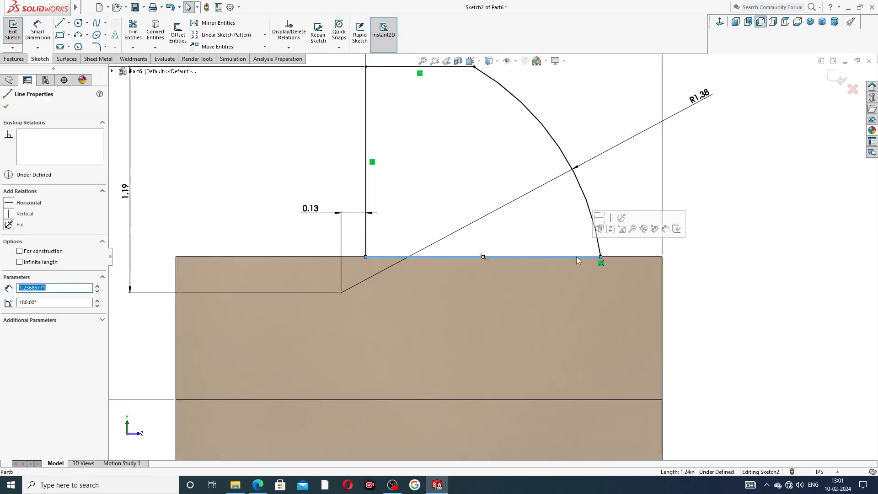
ctrl+click(611, 257)
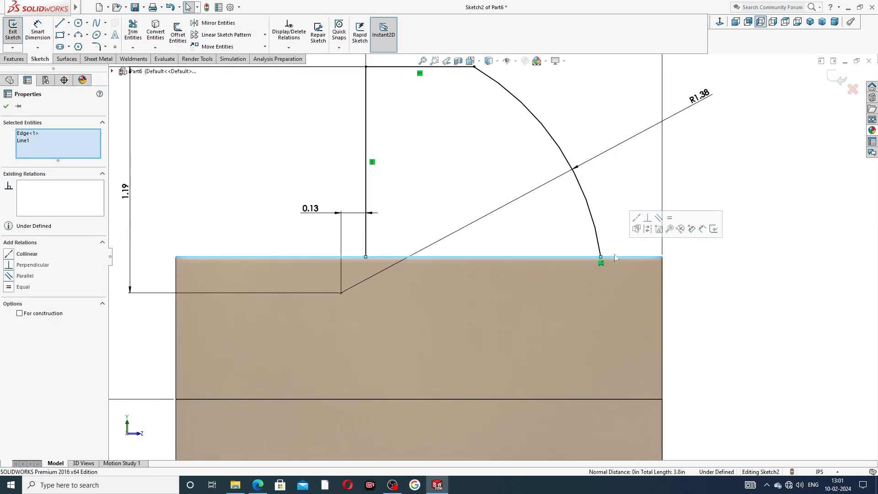
click(636, 221)
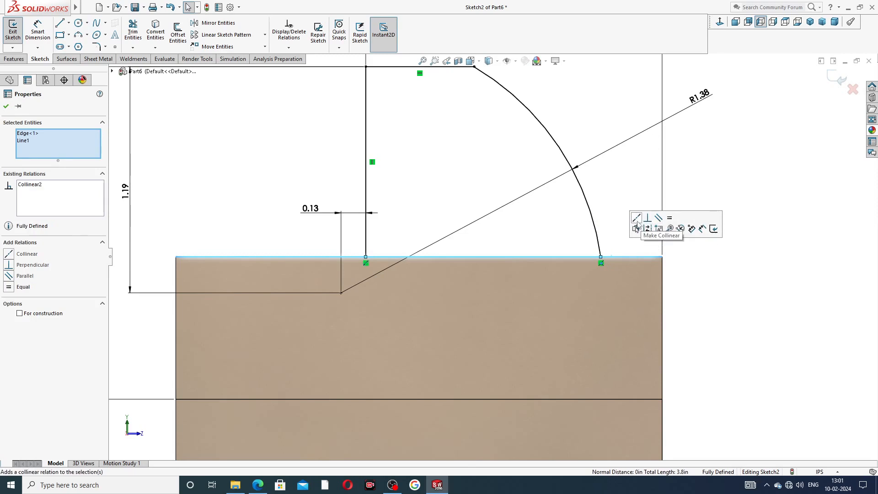
click(703, 285)
key(f)
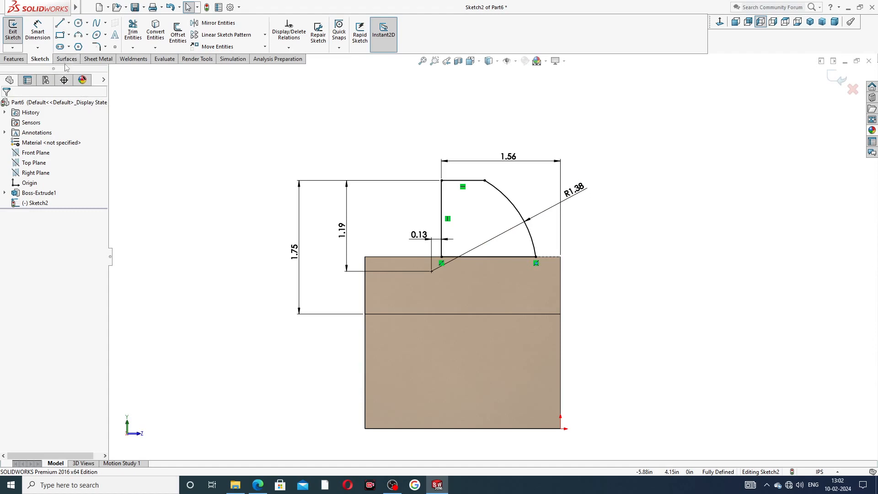
Step: Check the PDF drawing and extrude the curved jaw profile up to the opposite side face of the T-shaped body
click(22, 60)
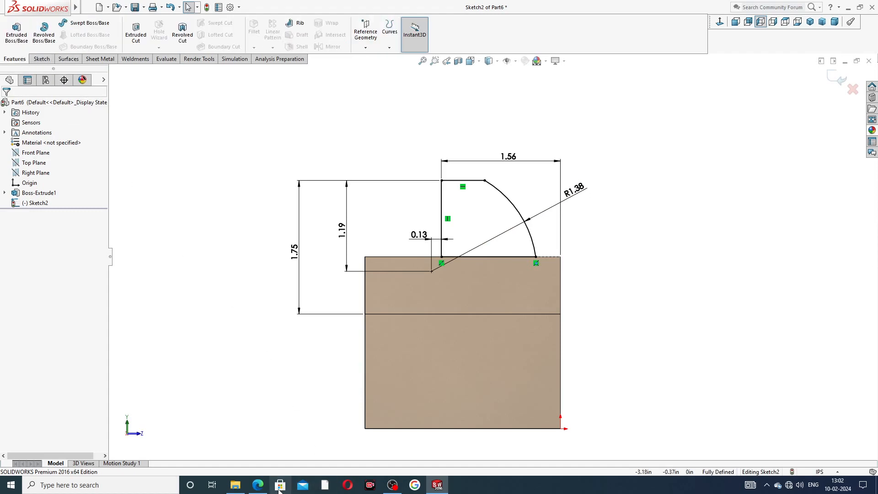
click(258, 485)
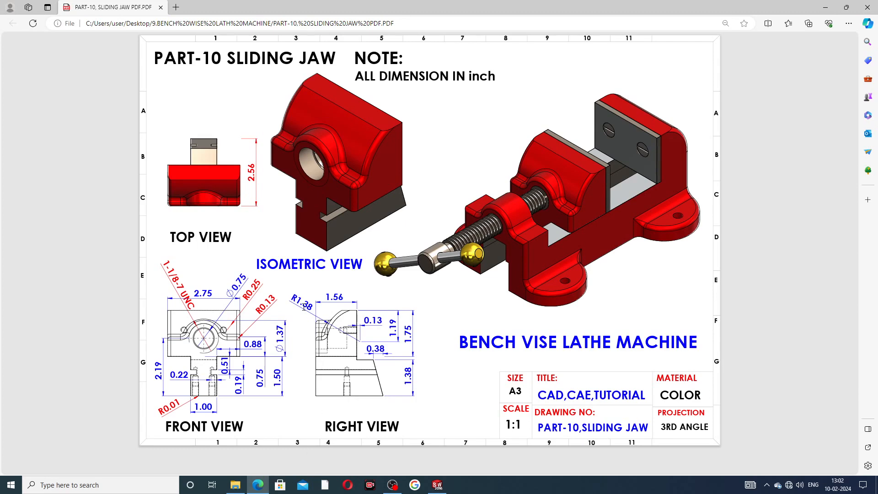
key(alt+Tab)
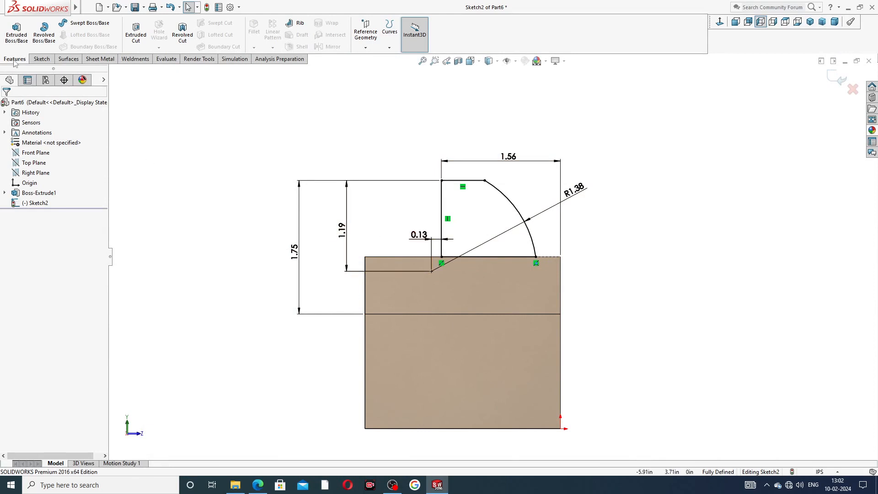
click(17, 40)
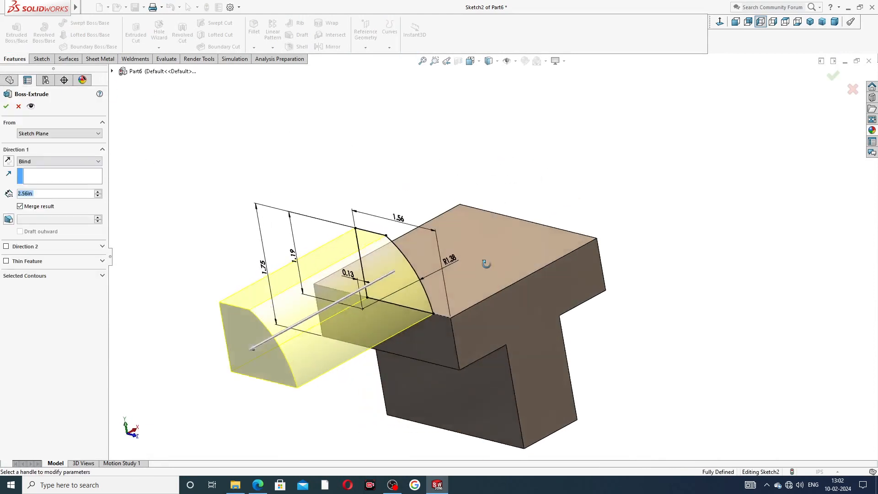
click(75, 161)
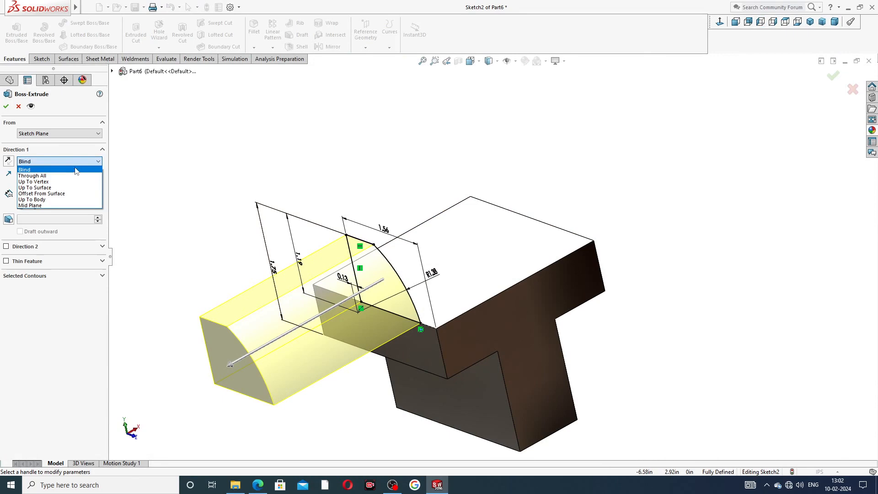
click(61, 190)
middle_drag(697, 216, 730, 230)
click(541, 238)
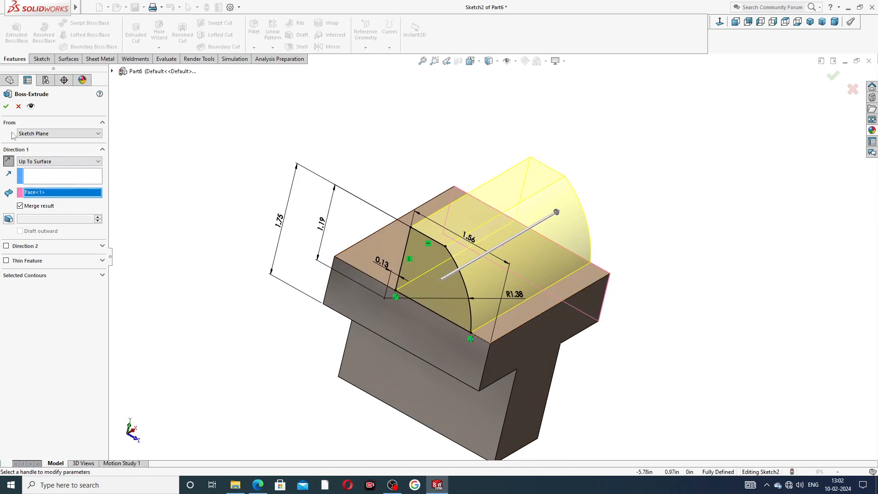
click(6, 106)
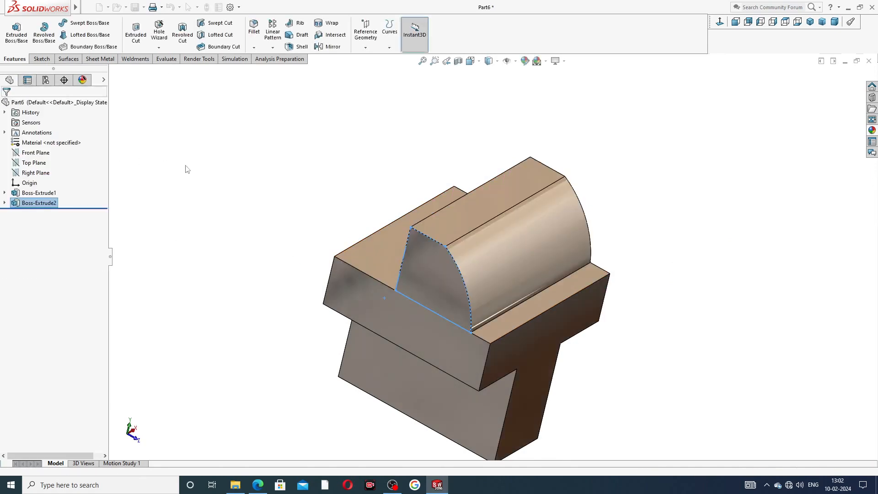
Step: Compare the extruded jaw with the PDF drawing and start a sketch on the body's side face
middle_drag(287, 168, 310, 137)
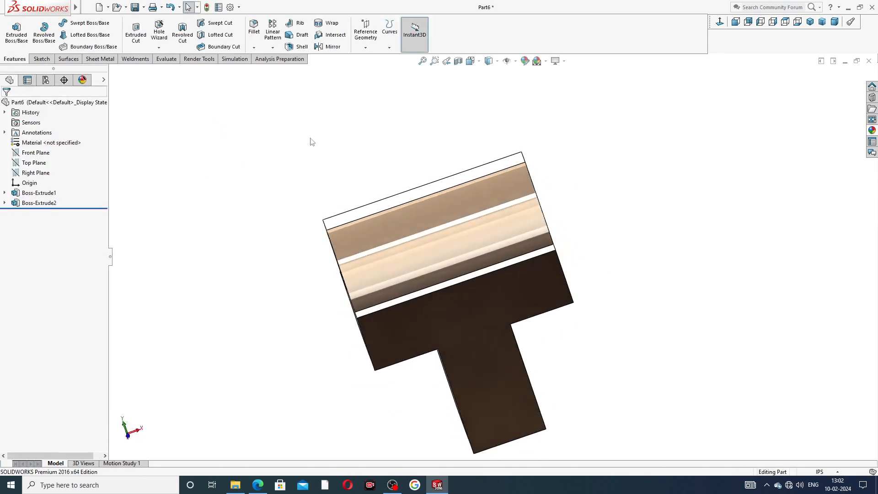
click(810, 21)
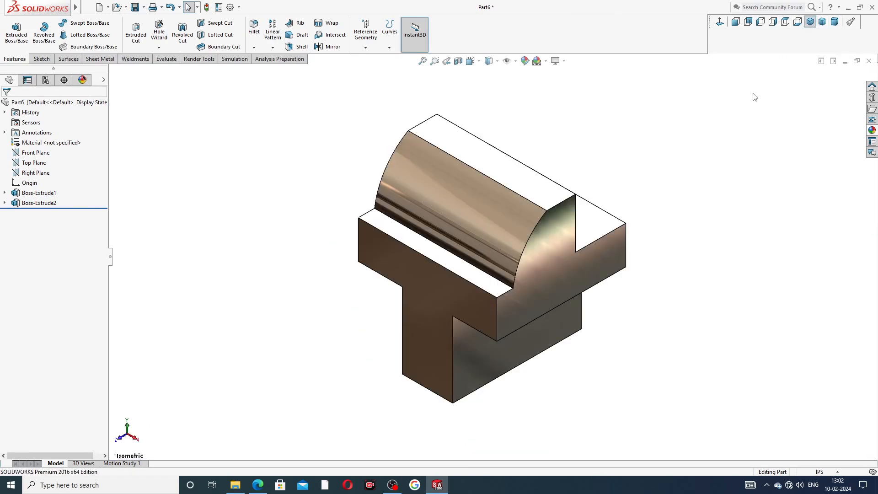
middle_drag(752, 94, 678, 138)
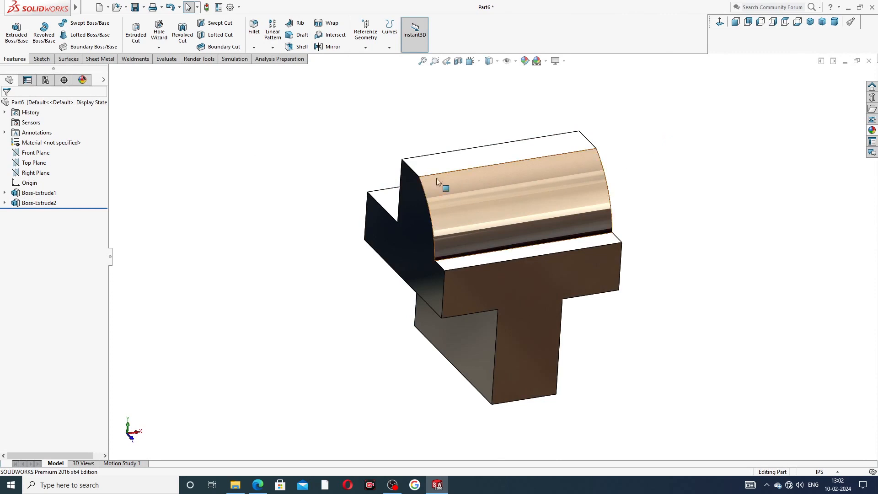
middle_drag(436, 178, 431, 184)
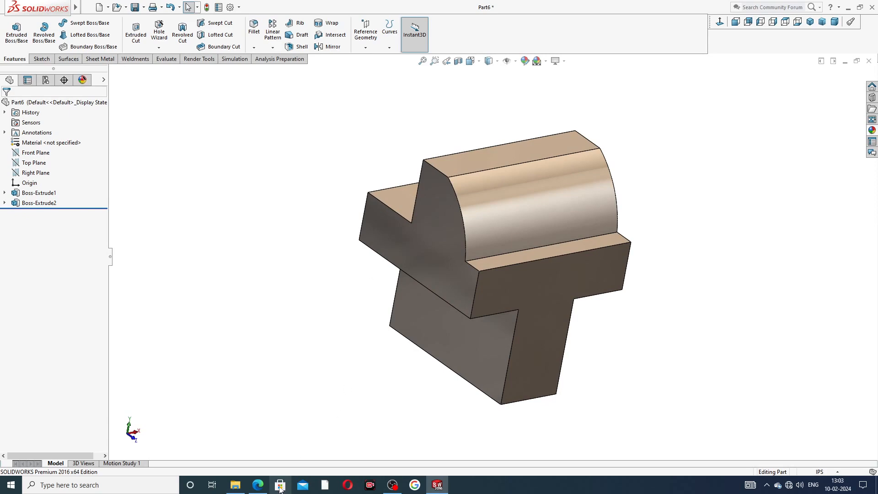
click(258, 485)
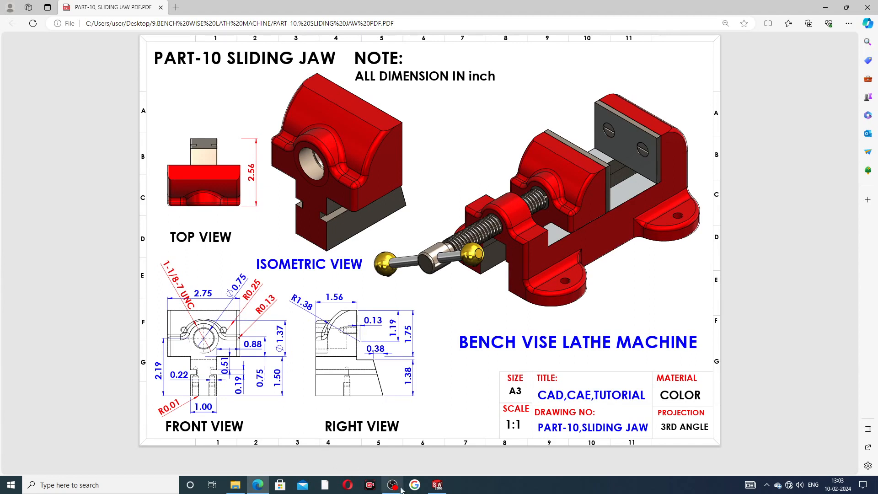
click(436, 484)
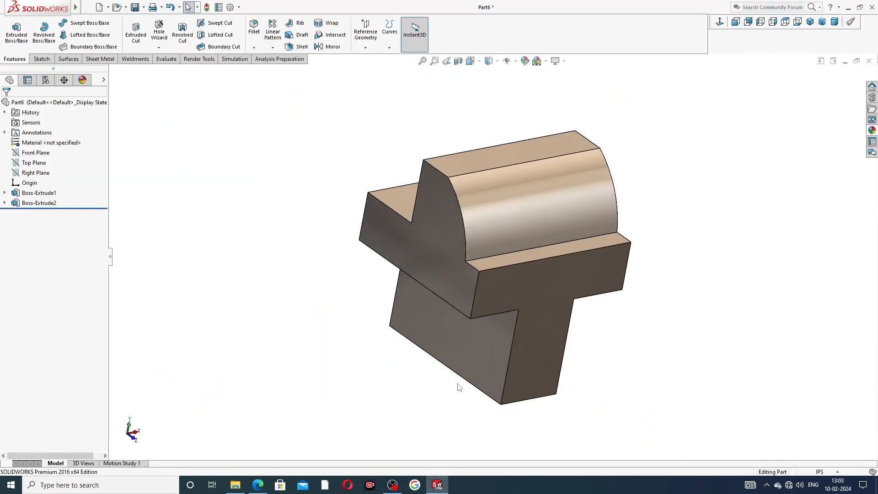
click(444, 231)
click(480, 202)
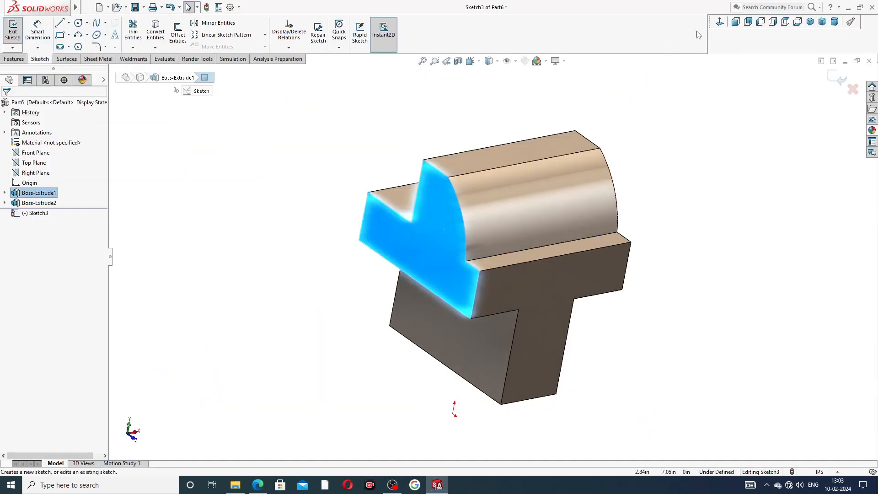
scroll(623, 127, up, 2)
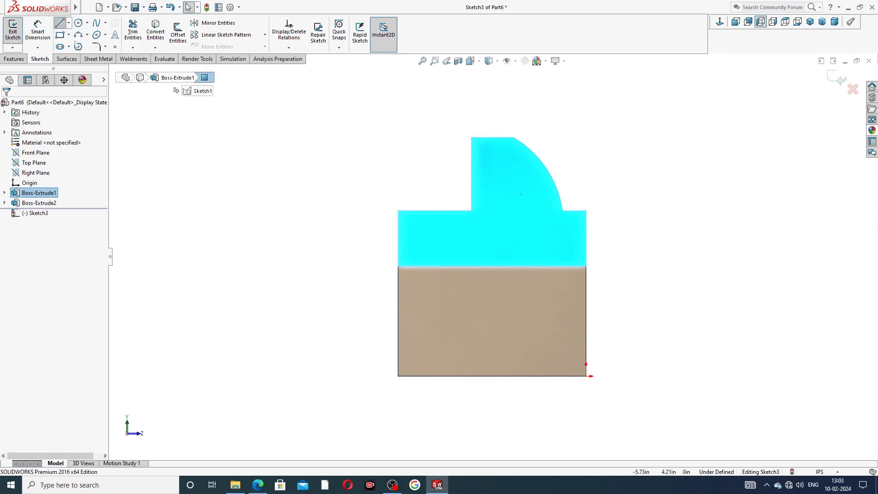
Step: Sketch connected lines from the jaw's step corner: about 1.06 in down, about 0.42 in outward, and a slant to the block's lower corner
click(59, 23)
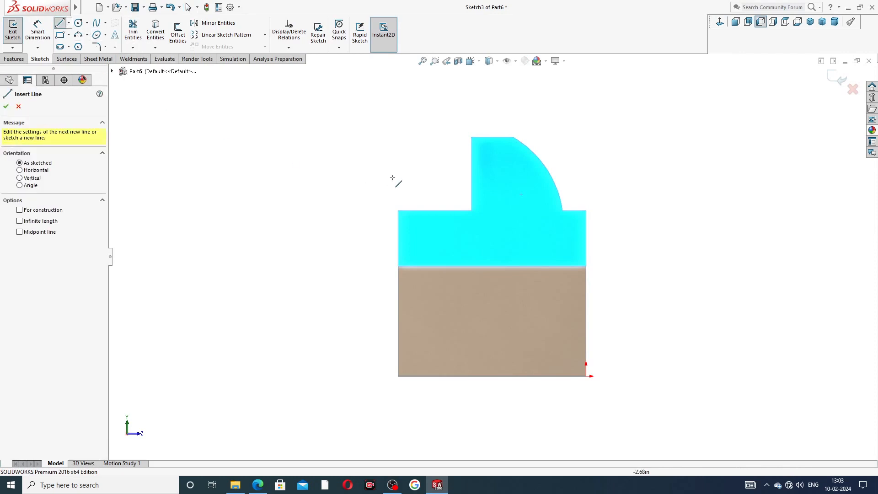
click(472, 211)
click(472, 288)
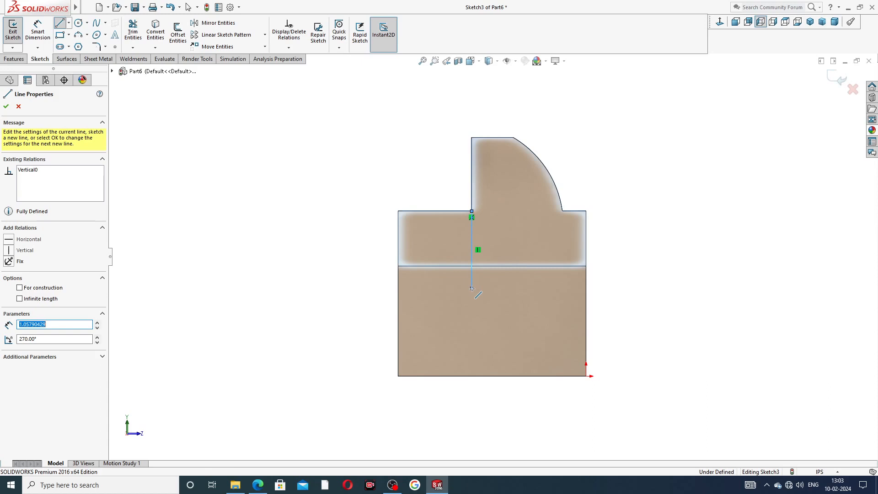
click(472, 289)
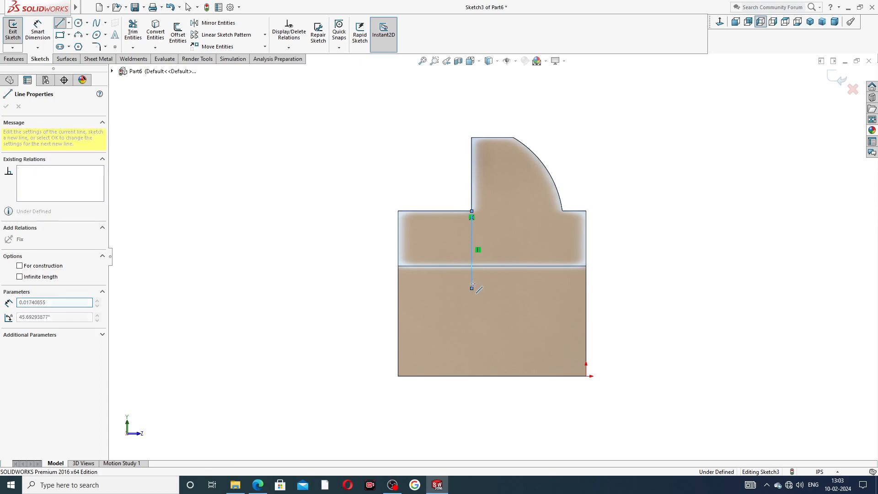
click(441, 289)
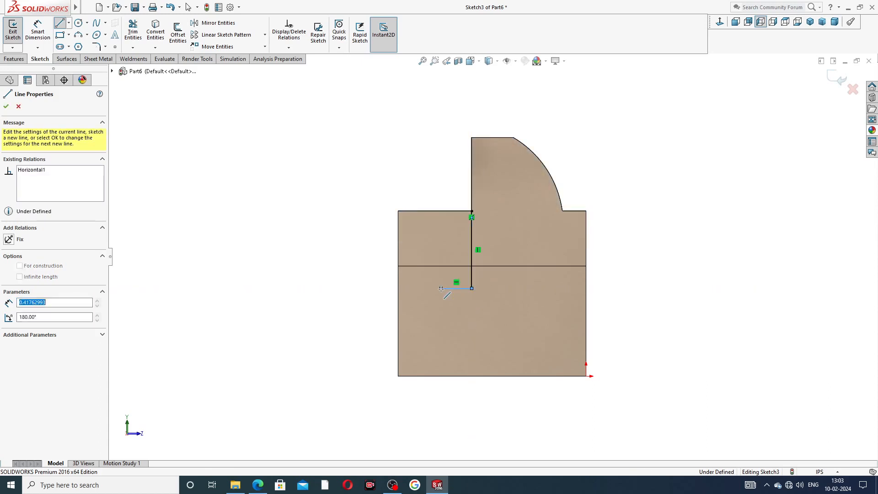
click(398, 376)
right_click(356, 298)
click(374, 306)
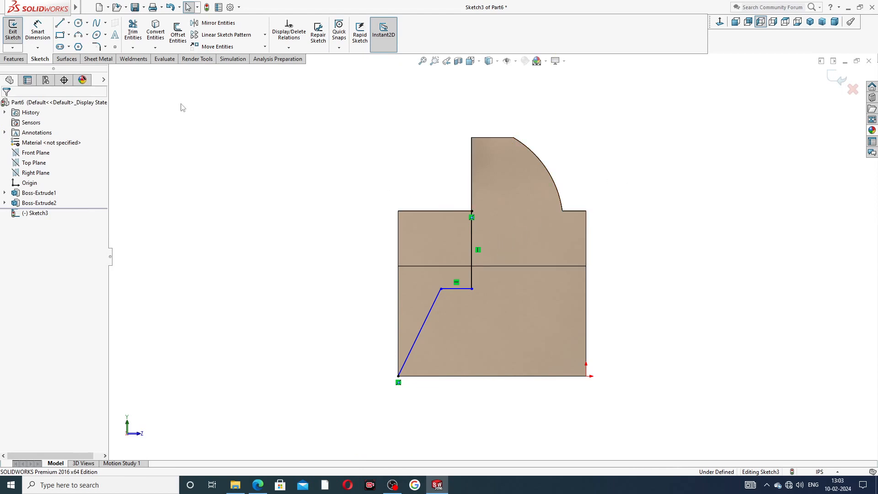
Step: Dimension the horizontal distance between the slanted line's upper end and the block's outer vertical edge as 0.38 in
click(38, 31)
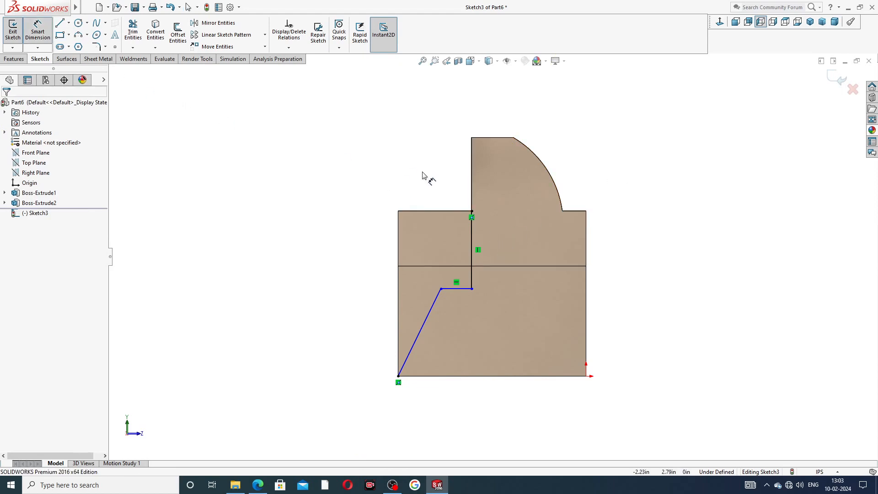
click(441, 289)
click(398, 286)
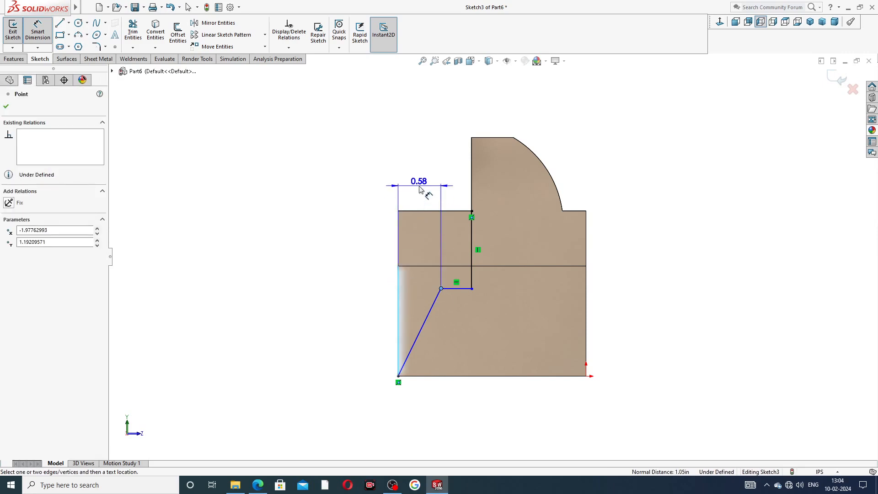
click(421, 189)
text(.)
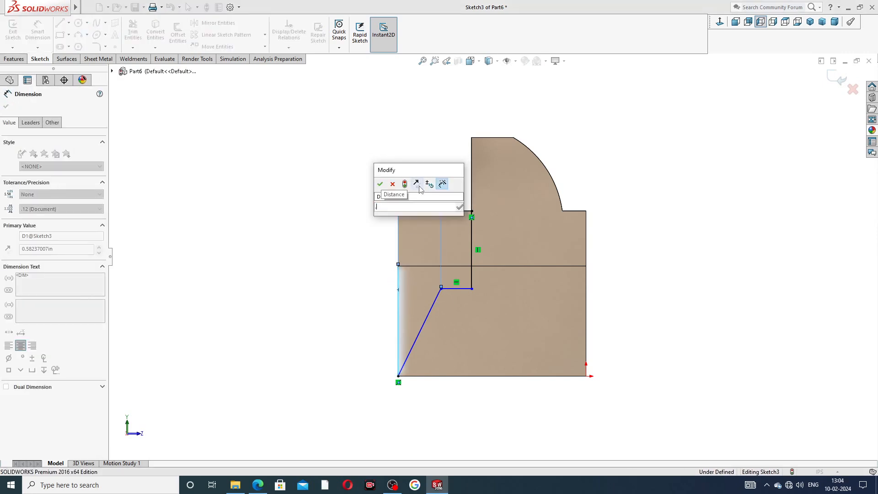
text(38)
key(Return)
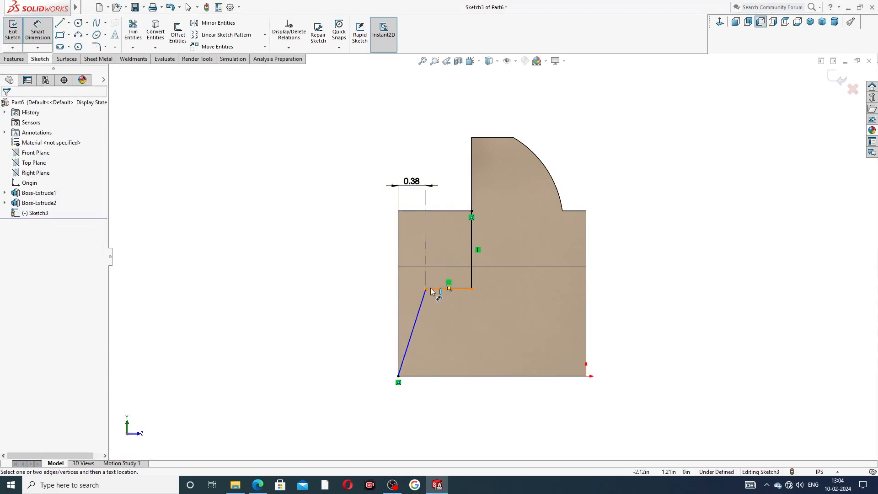
Step: Dimension the height of the slanted line's upper end above the block's bottom edge
click(413, 333)
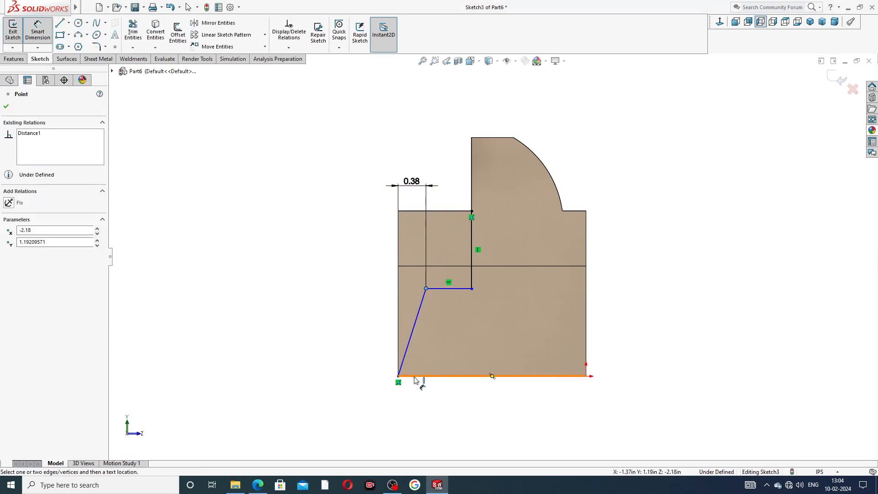
Step: Dimension the vertical distance from the upper end of the sloped sketch line to the part's bottom edge as 1.24 in
click(411, 376)
click(374, 343)
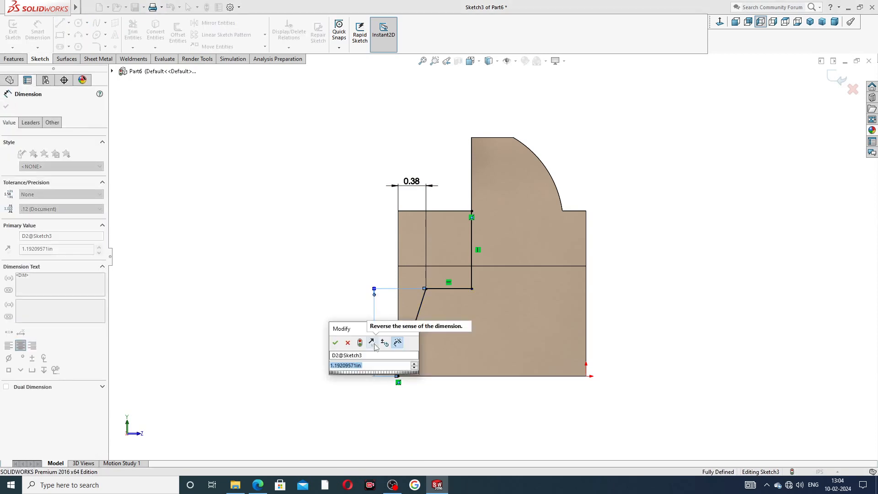
text(1.)
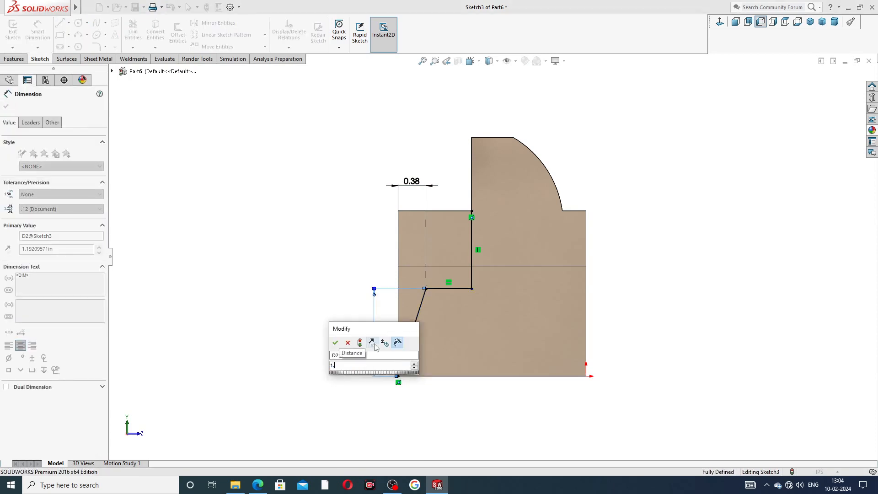
text(24)
key(Return)
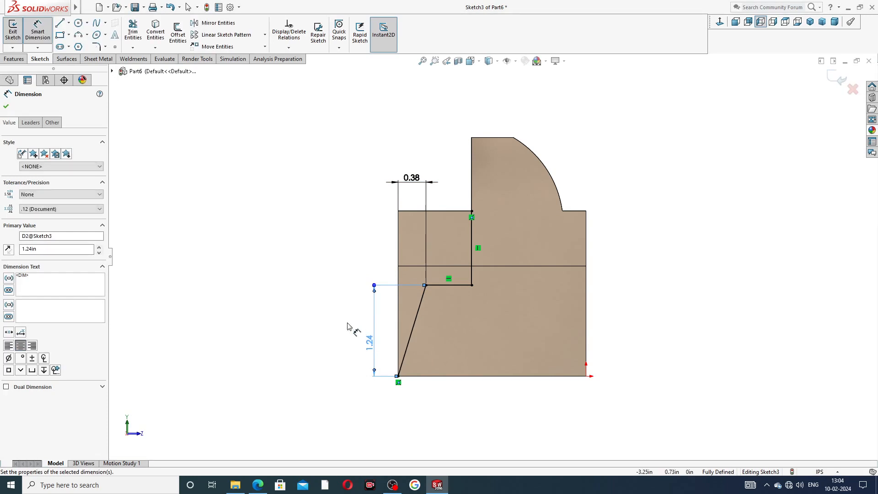
click(347, 326)
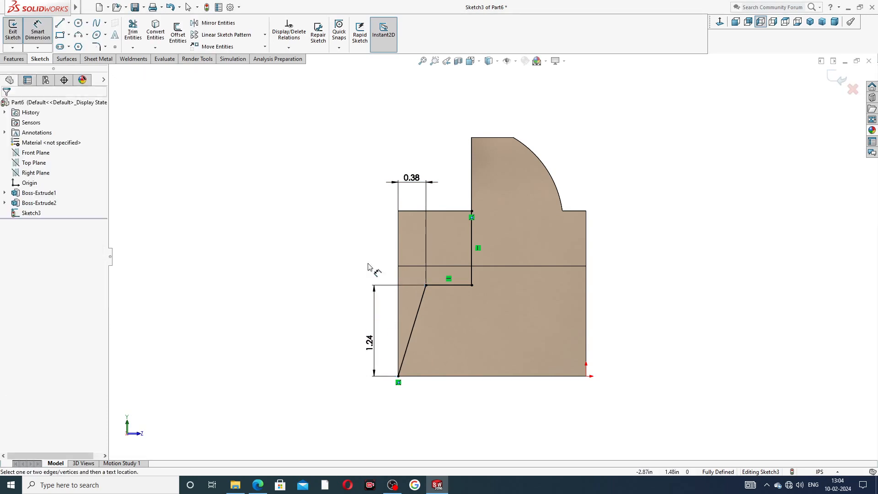
Step: Consult the sliding jaw drawing and set the sloped line's vertical dimension to 1.38 in
click(257, 484)
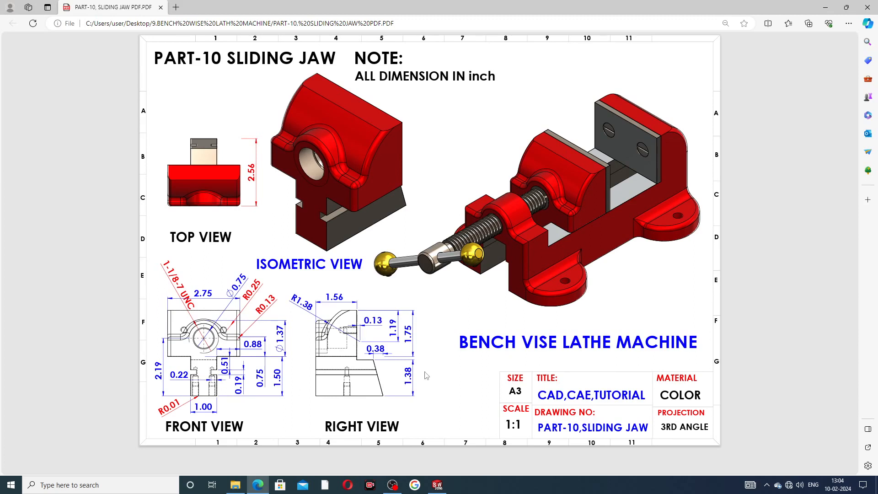
key(alt+Tab)
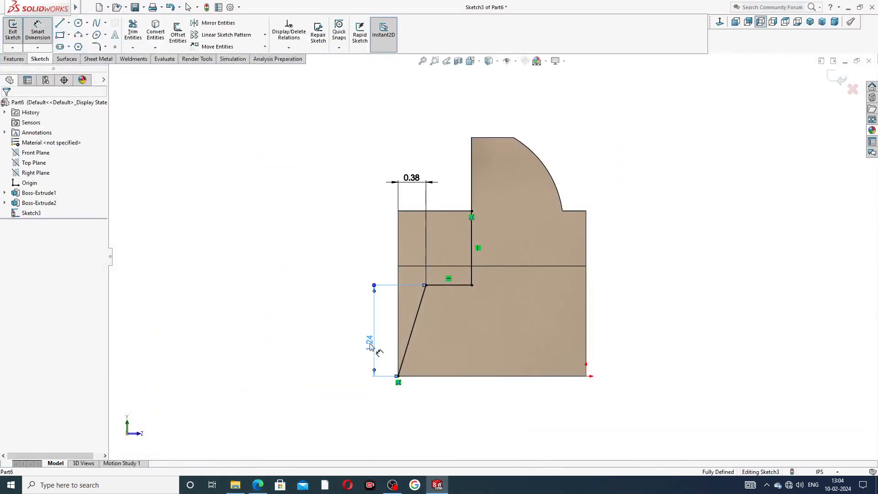
double_click(369, 347)
text(1.38)
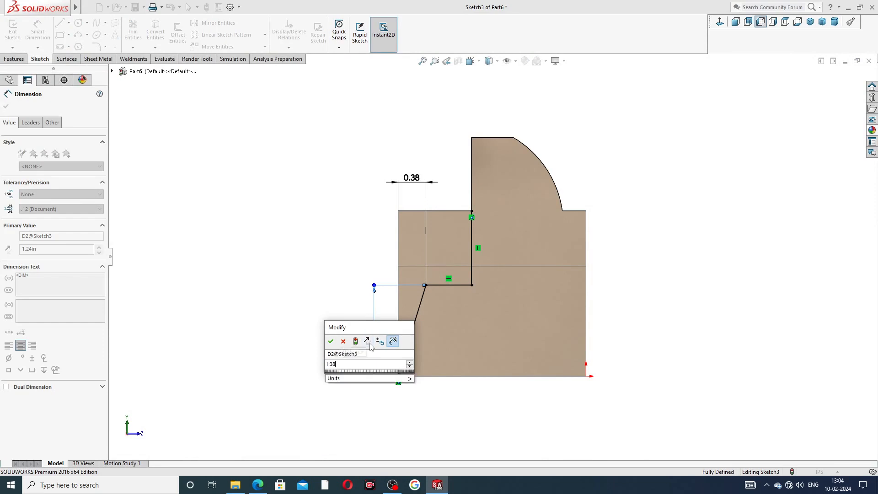
key(Return)
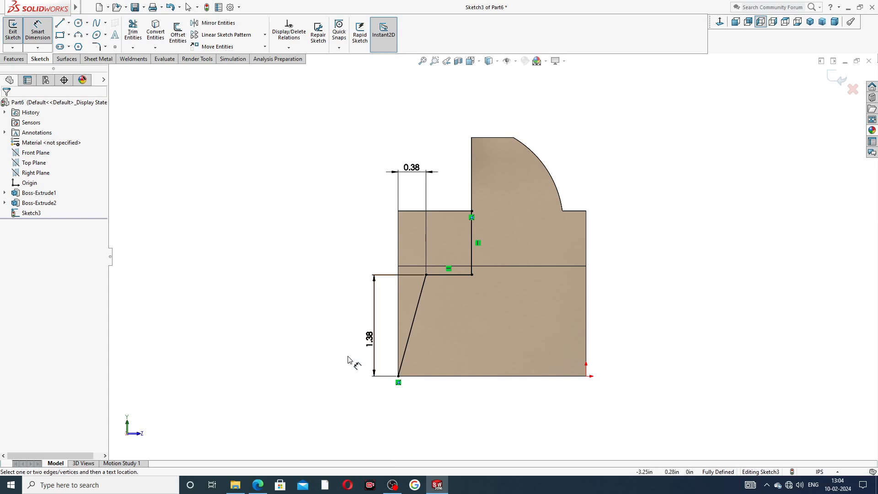
click(267, 487)
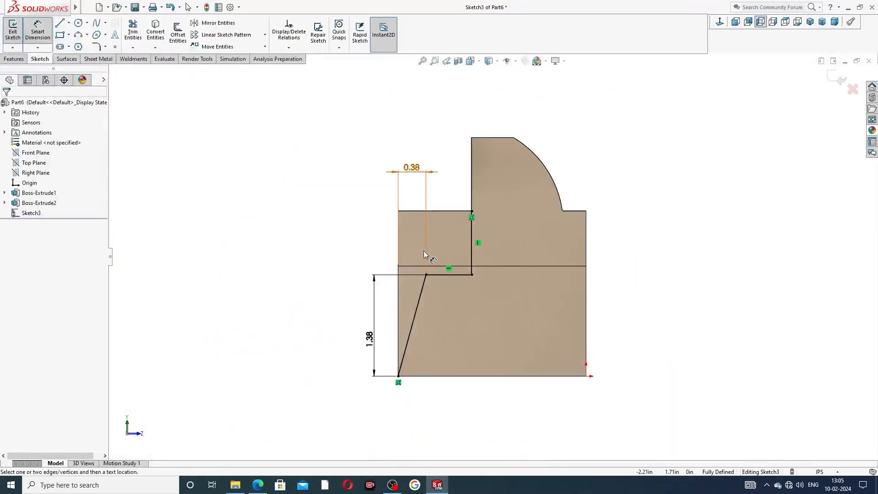
click(429, 254)
right_click(654, 128)
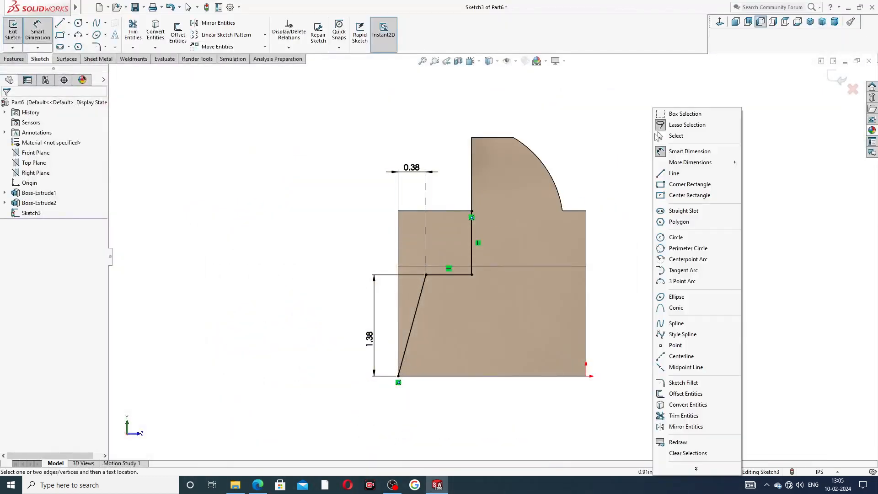
click(668, 137)
Step: Begin an extruded cut from the open stepped profile and flip the side to cut
click(14, 59)
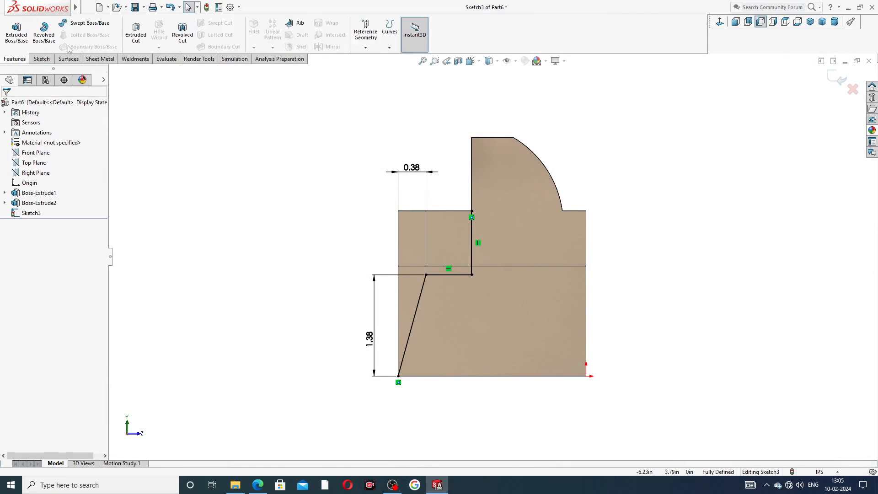
click(136, 32)
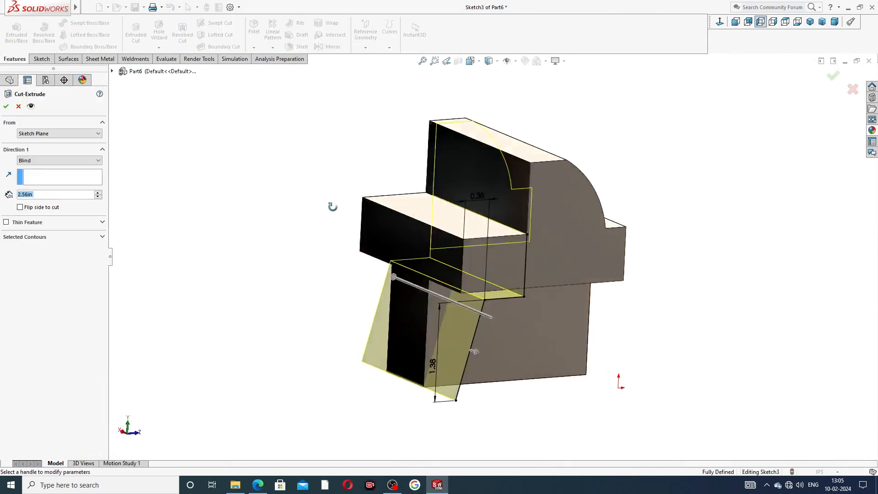
click(40, 160)
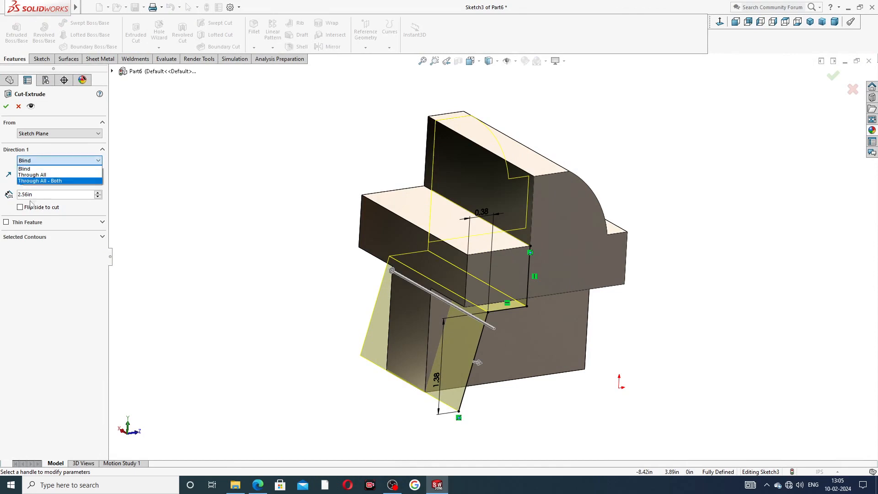
click(21, 208)
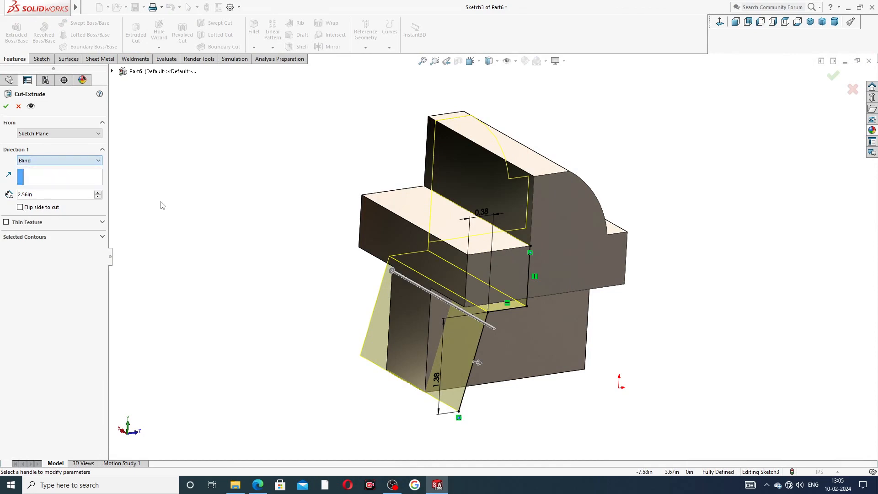
click(21, 208)
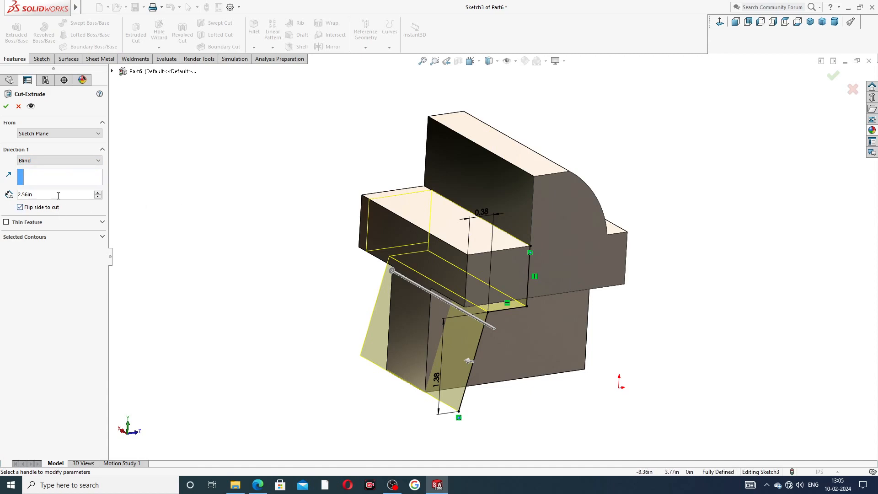
middle_drag(238, 219, 275, 257)
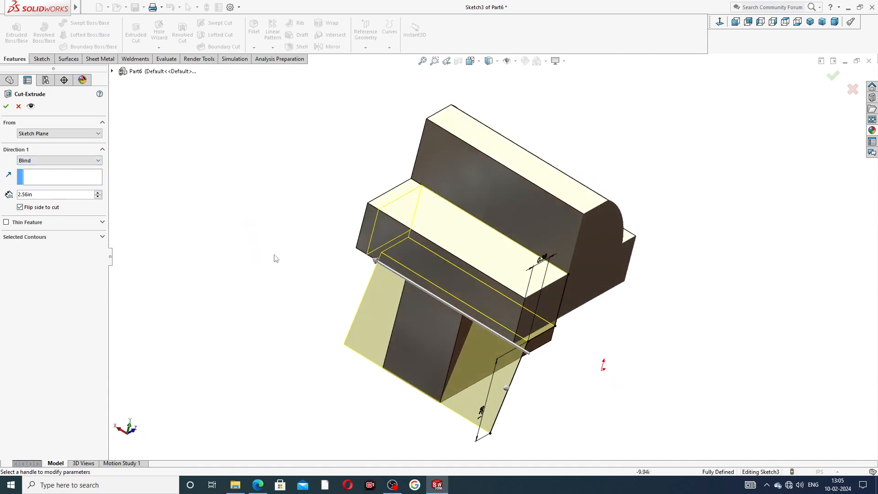
Step: Try a blind depth of 2.96 in for the extruded cut
click(63, 161)
click(61, 161)
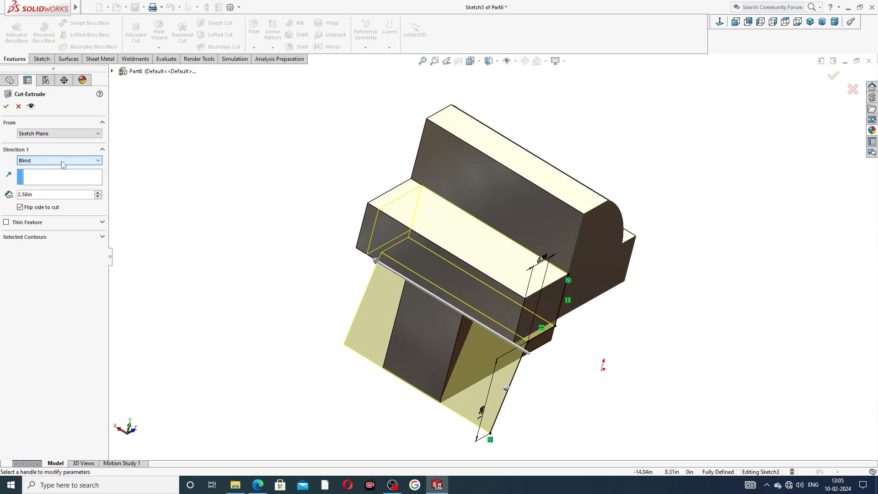
click(98, 192)
click(98, 193)
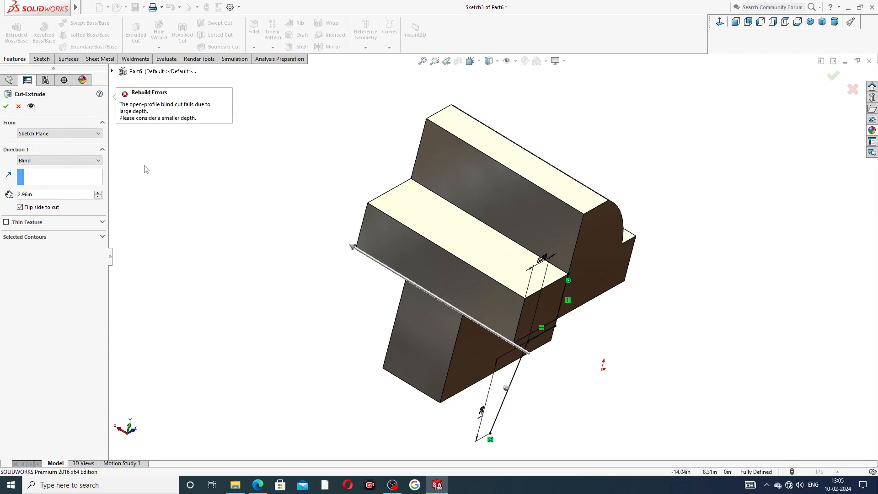
Step: Cut the stepped, sloped profile Through All in both directions
click(42, 161)
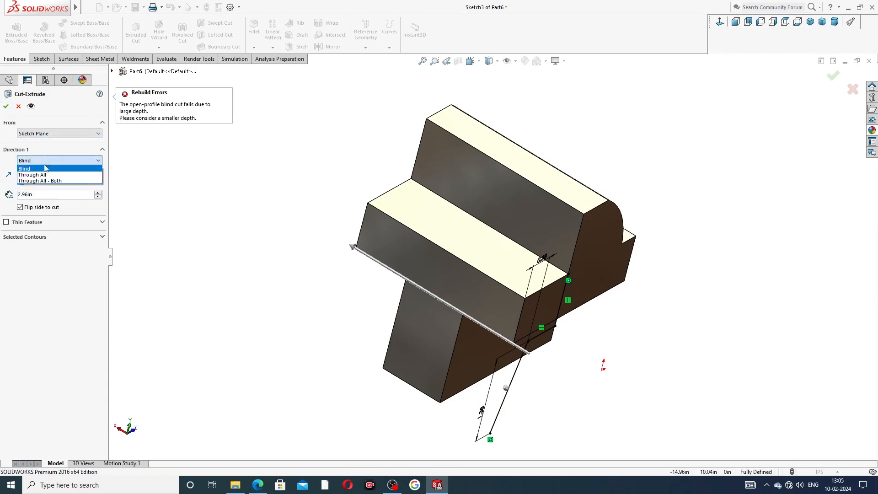
click(46, 177)
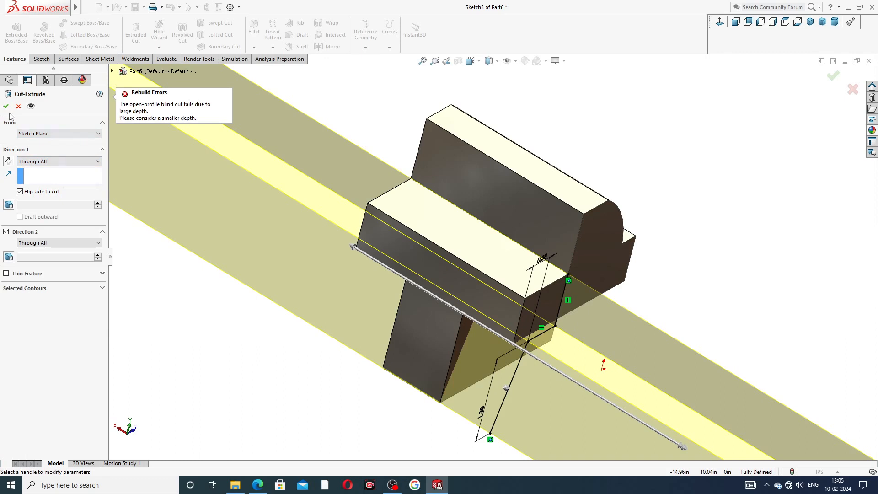
key(Return)
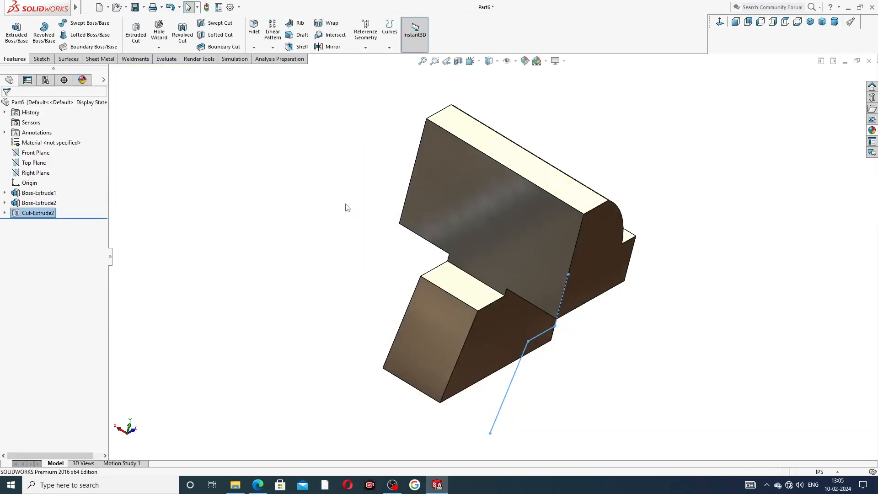
middle_drag(390, 206, 349, 152)
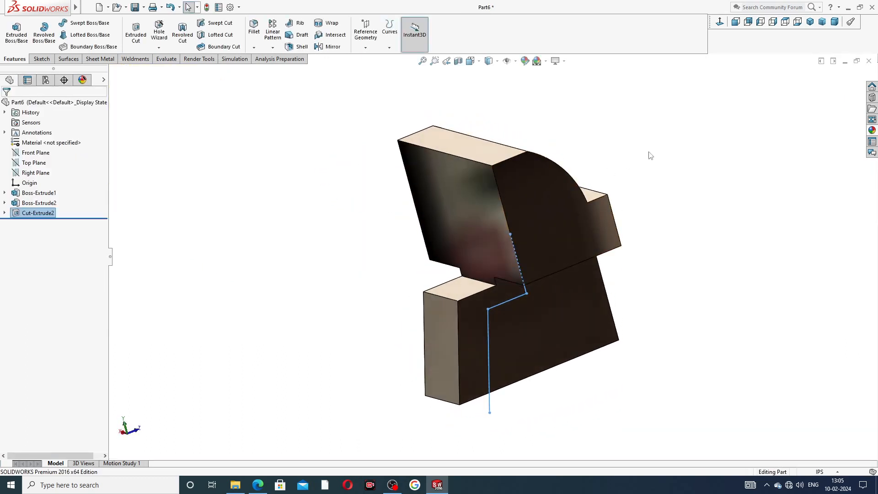
middle_drag(600, 209, 629, 223)
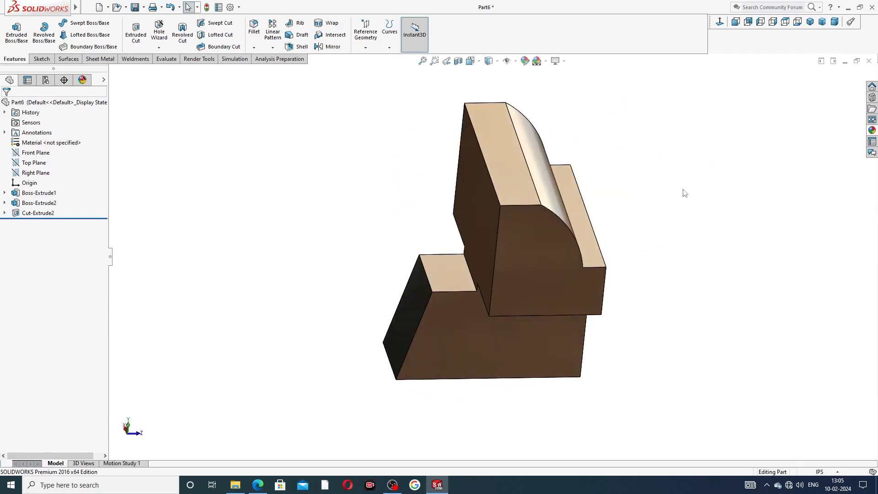
middle_drag(683, 190, 628, 199)
scroll(661, 215, up, 2)
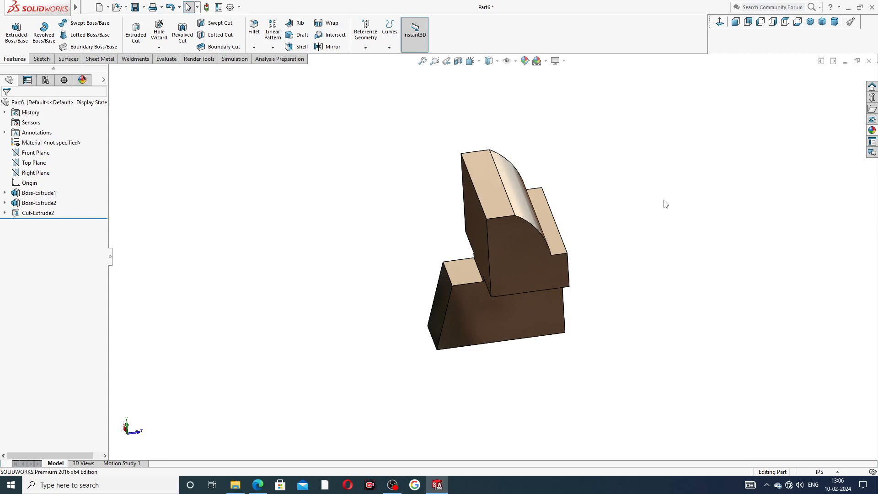
Step: Apply the painted candy apple red appearance to the curved face, flat top, narrow ledge and T-shaped front face
middle_drag(666, 204, 612, 218)
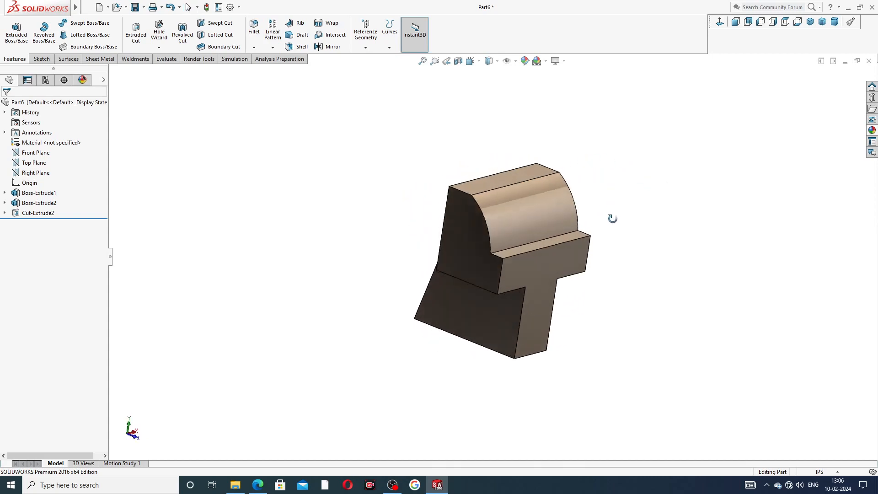
click(551, 208)
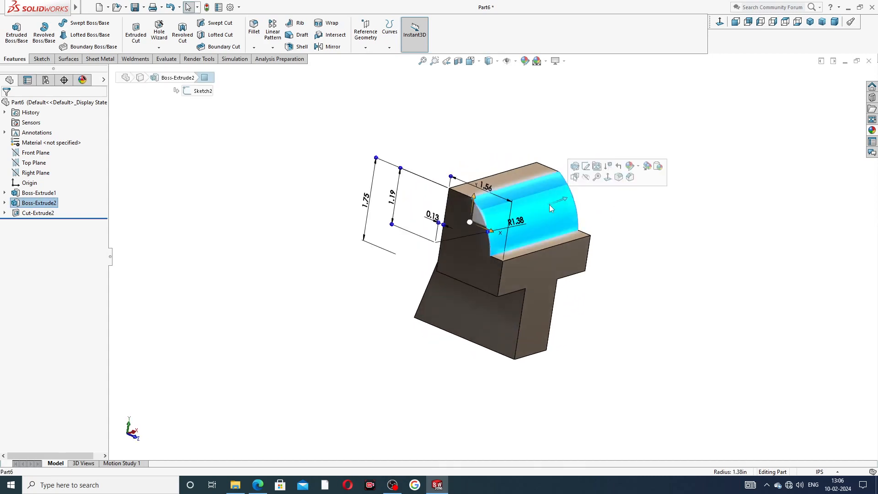
ctrl+click(525, 177)
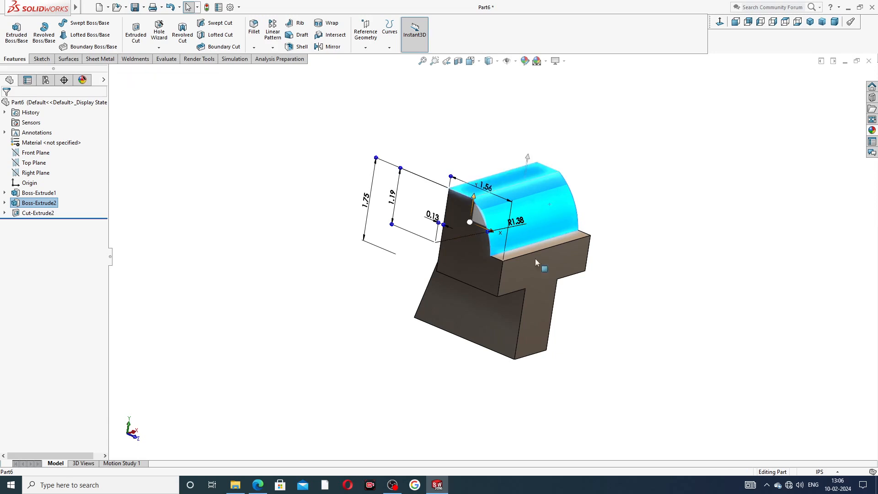
middle_drag(582, 280, 491, 296)
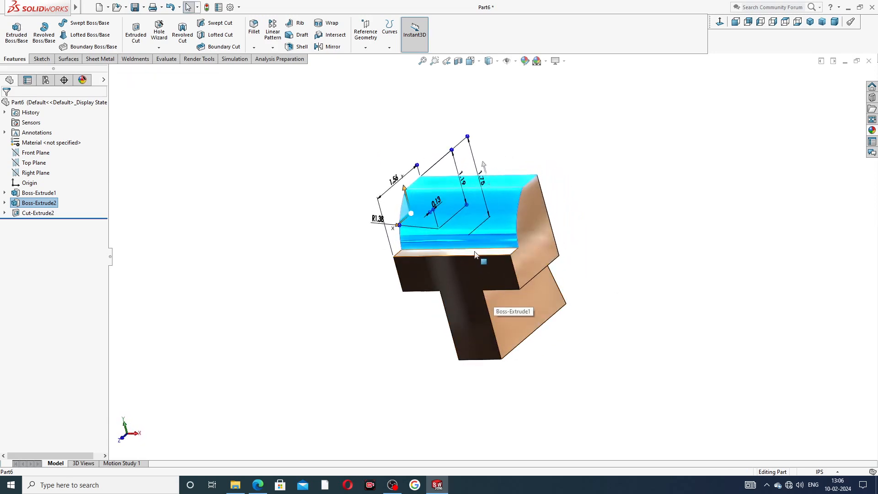
ctrl+click(481, 266)
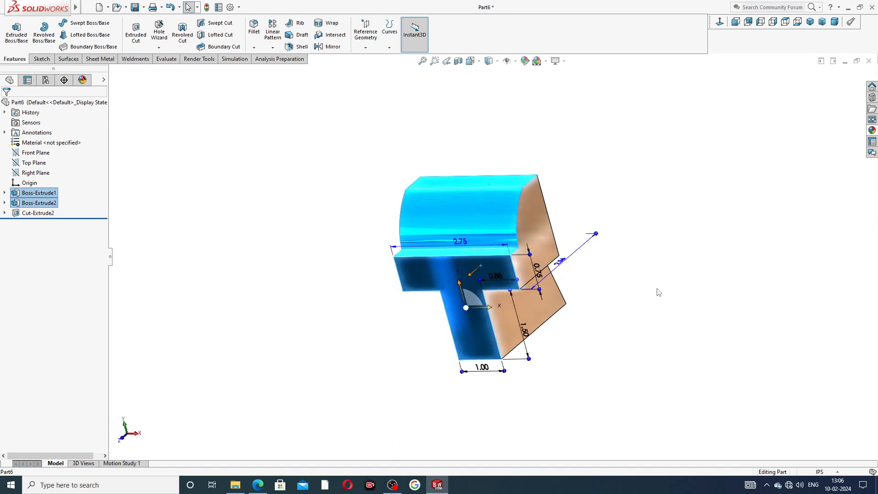
click(871, 132)
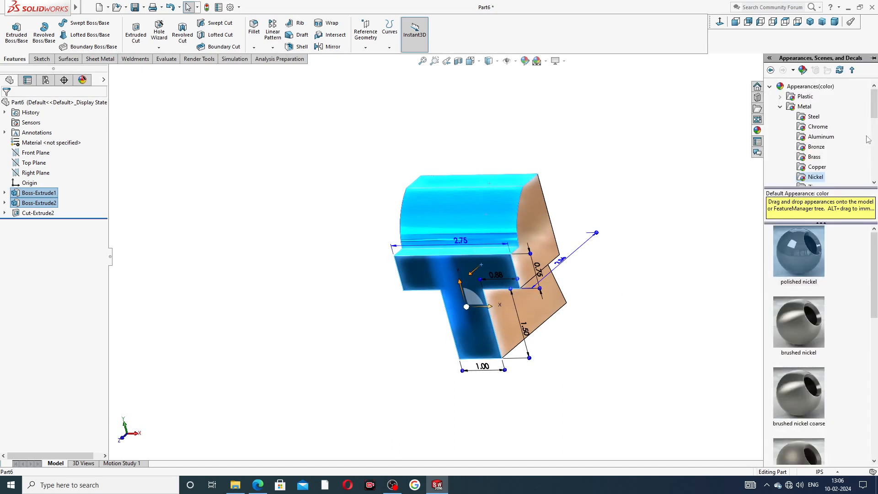
scroll(789, 141, down, 2)
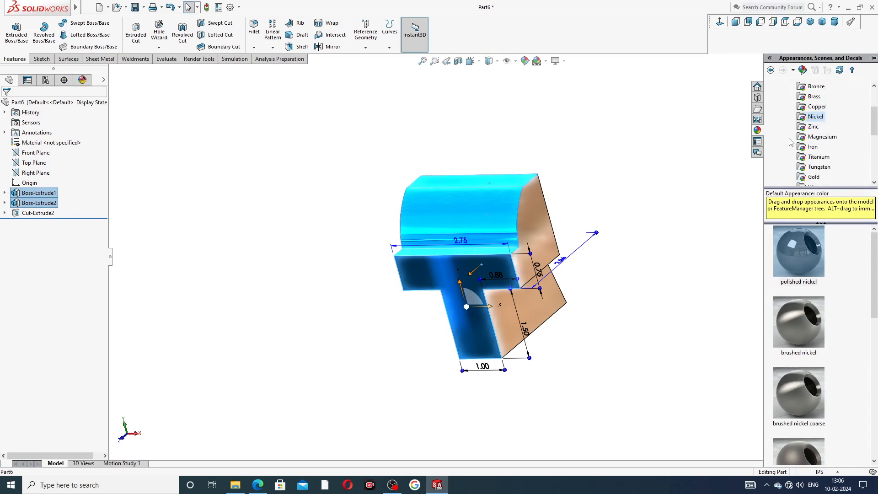
scroll(790, 142, down, 2)
click(807, 167)
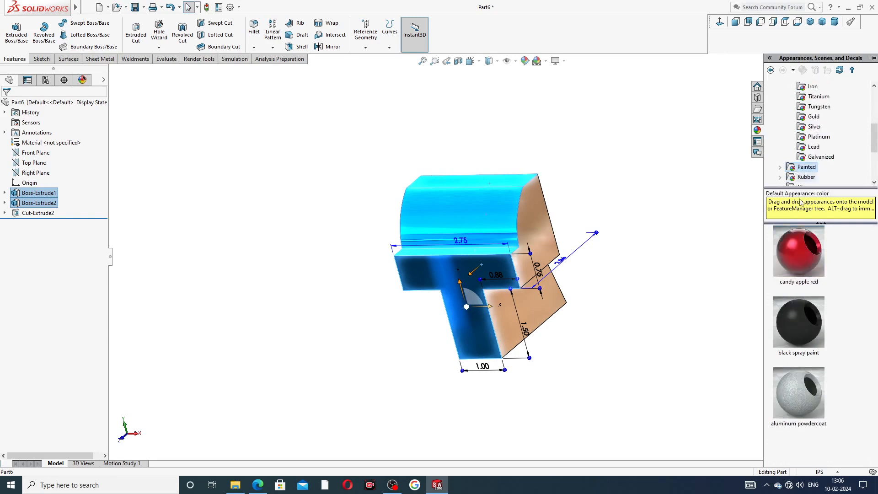
double_click(798, 254)
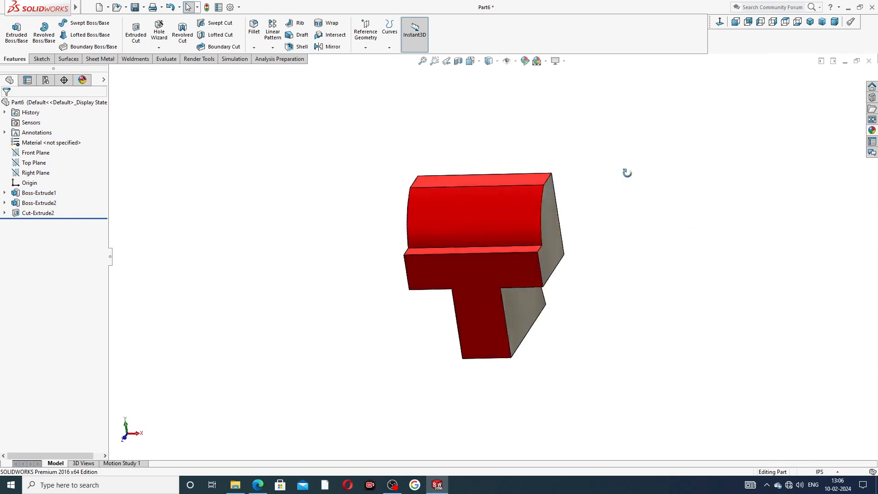
Step: Sketch a vertical centerline about 2.09 in long upward from the origin on the jaw's T-shaped front face
middle_drag(627, 173, 622, 216)
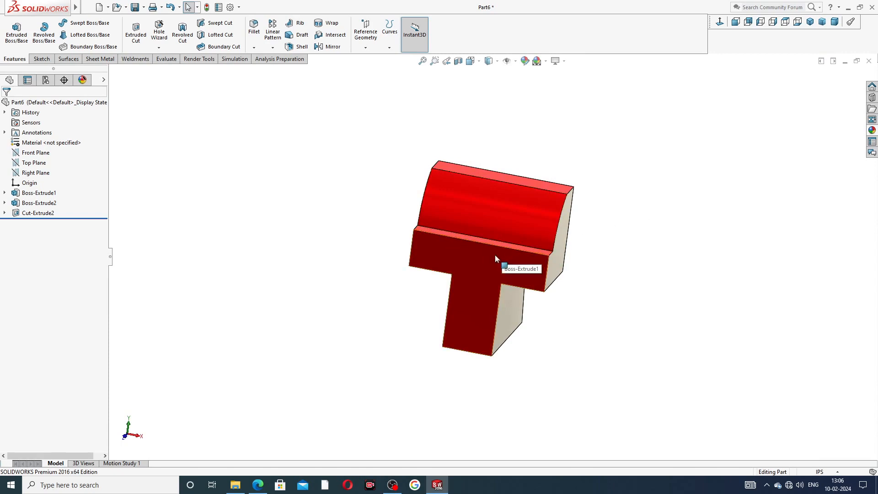
click(472, 261)
click(508, 231)
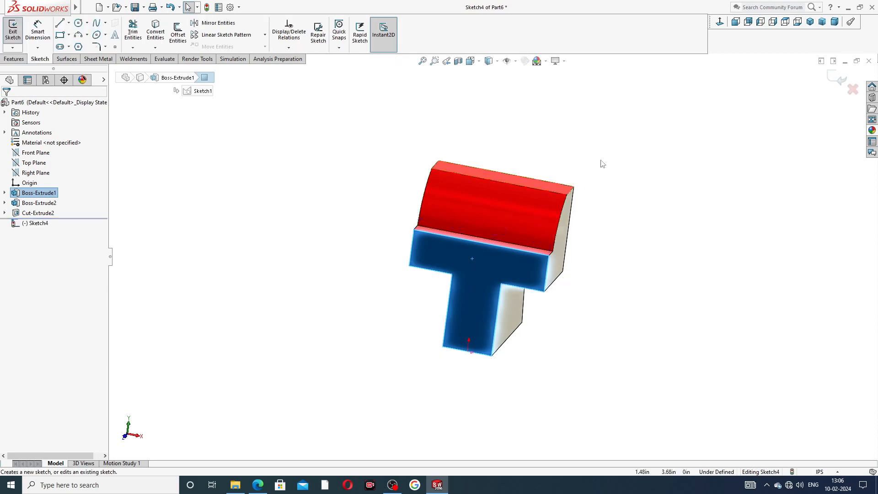
click(719, 23)
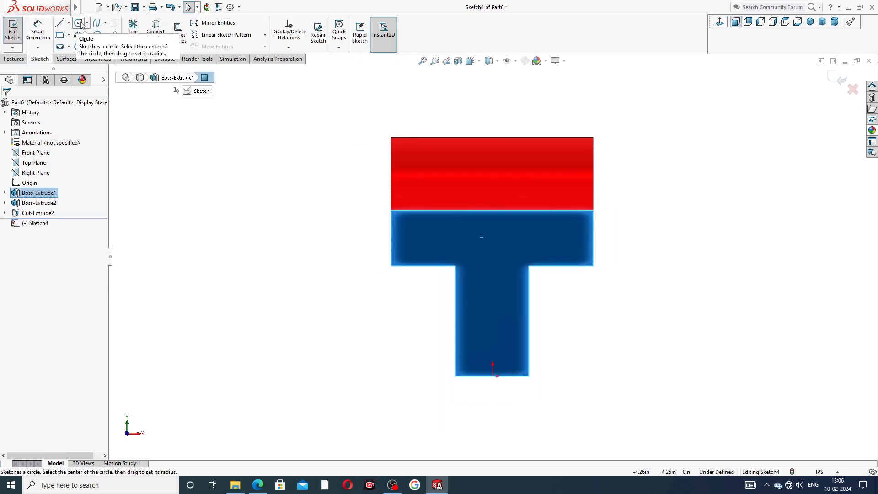
click(68, 22)
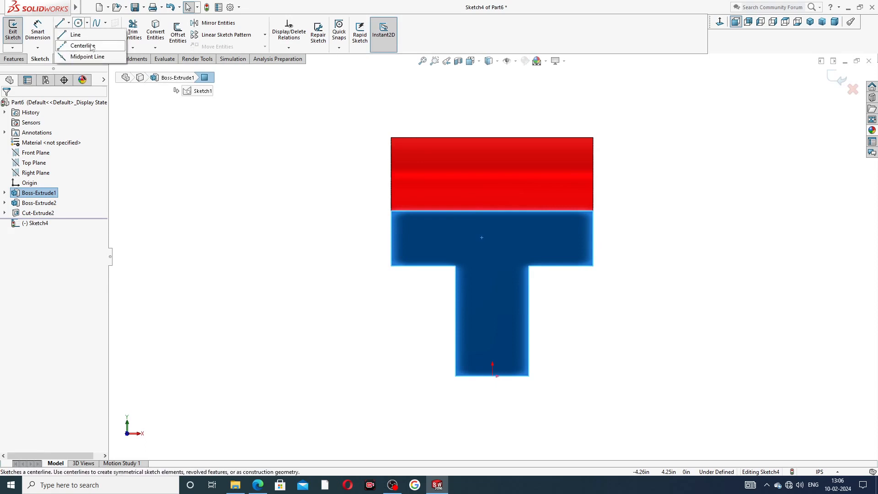
click(84, 43)
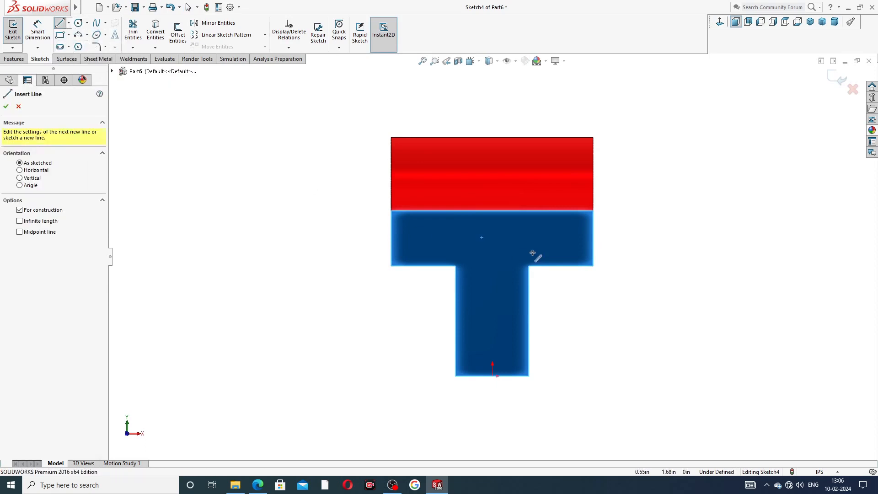
click(493, 376)
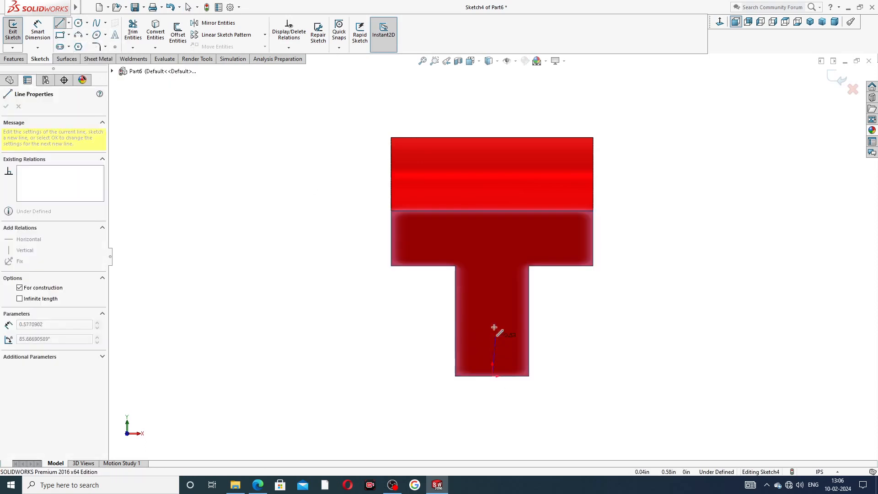
click(492, 222)
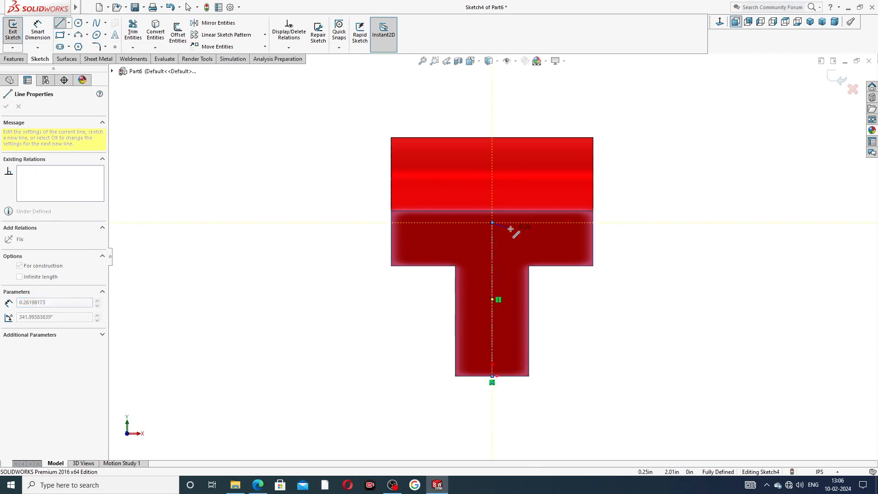
right_click(534, 244)
click(536, 245)
key(d)
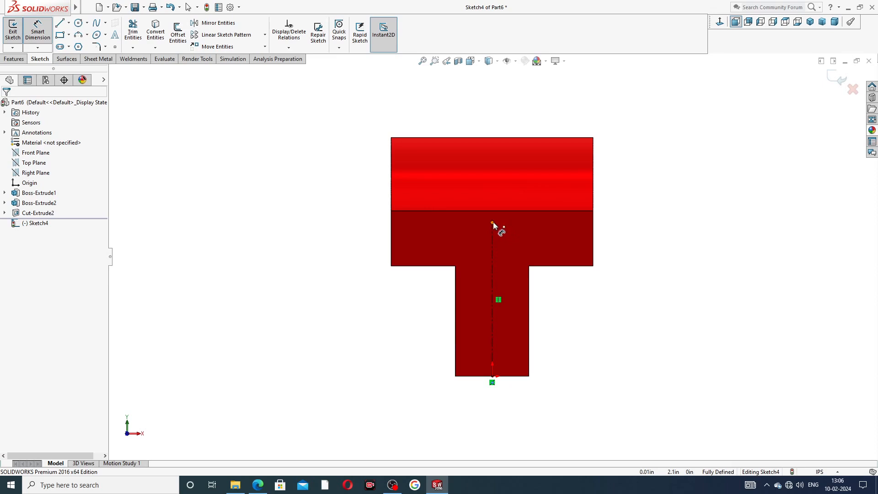
click(492, 223)
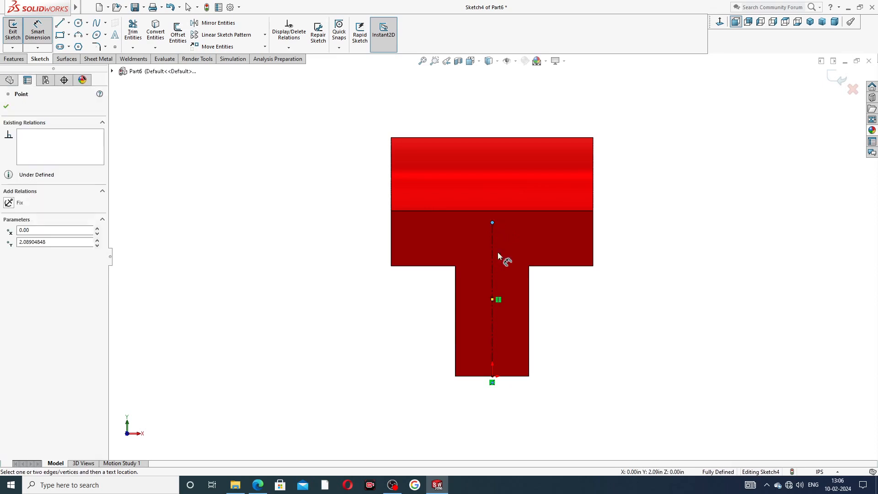
click(492, 307)
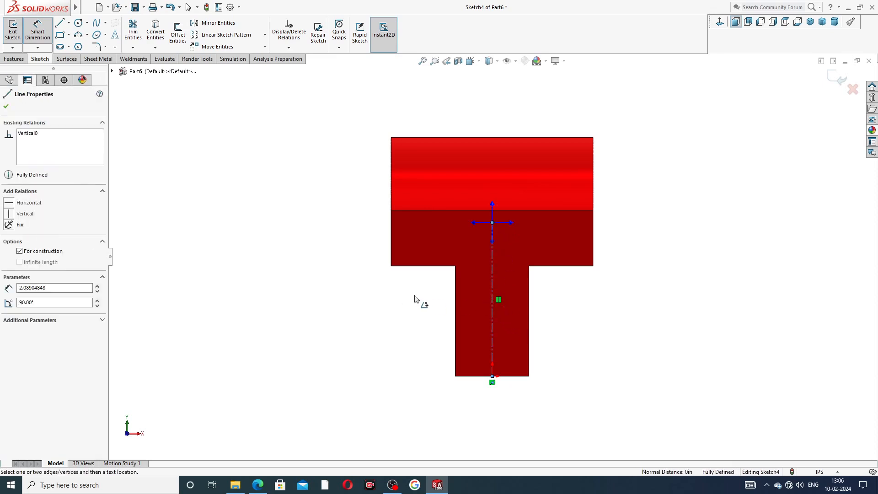
key(Escape)
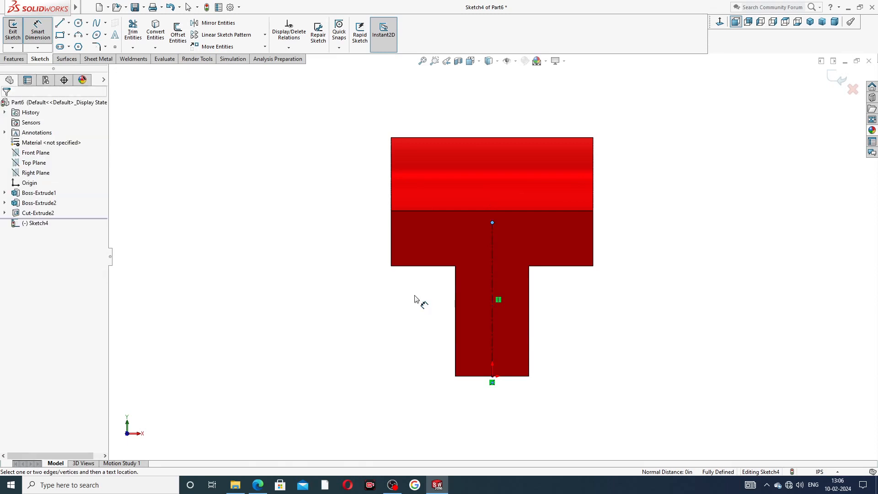
click(494, 261)
click(371, 291)
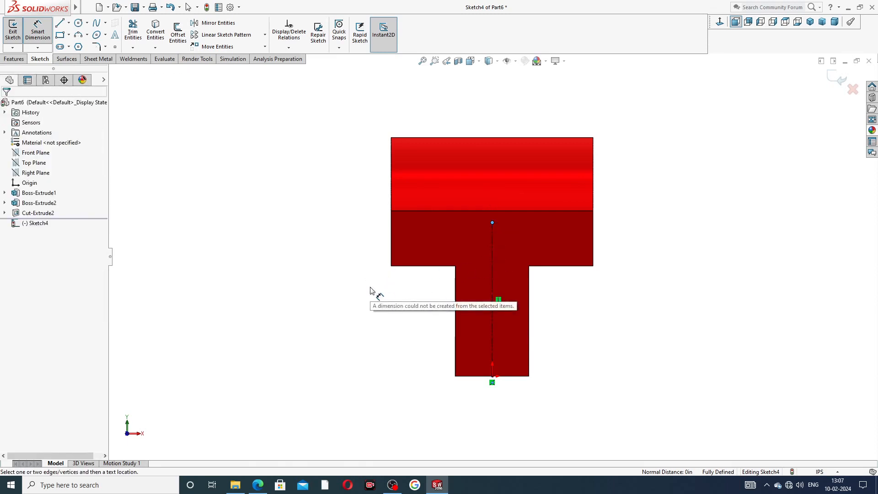
key(Escape)
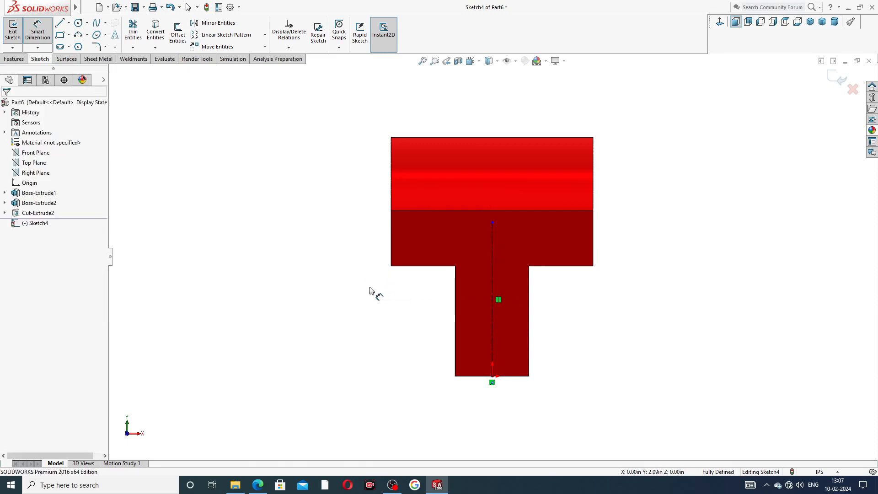
Step: Dimension the vertical centerline's length to 2.19 in
click(491, 259)
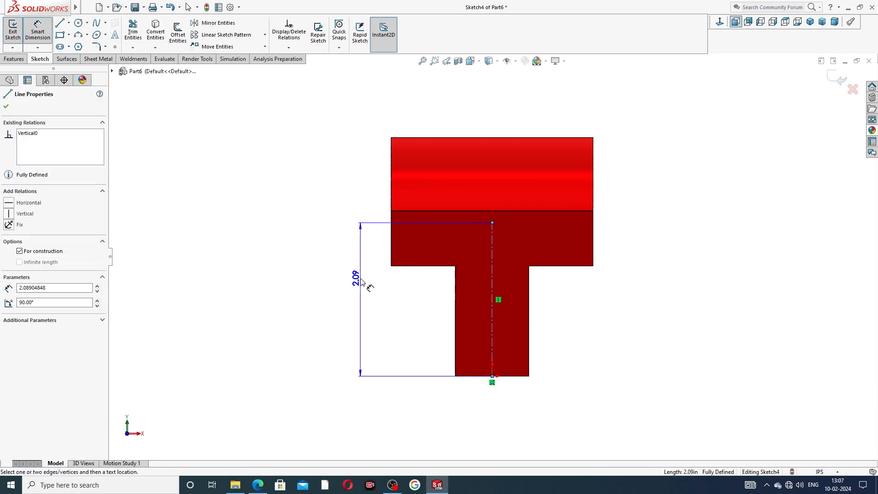
click(362, 282)
text(2)
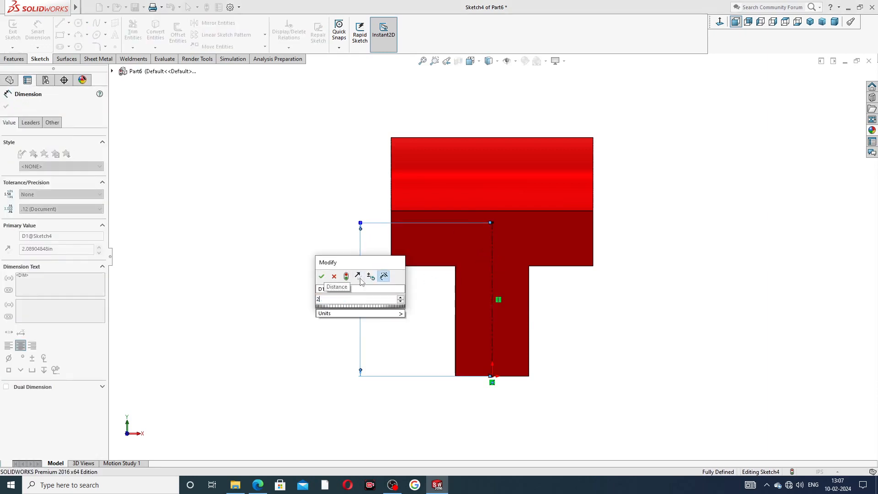
text(.19)
key(Return)
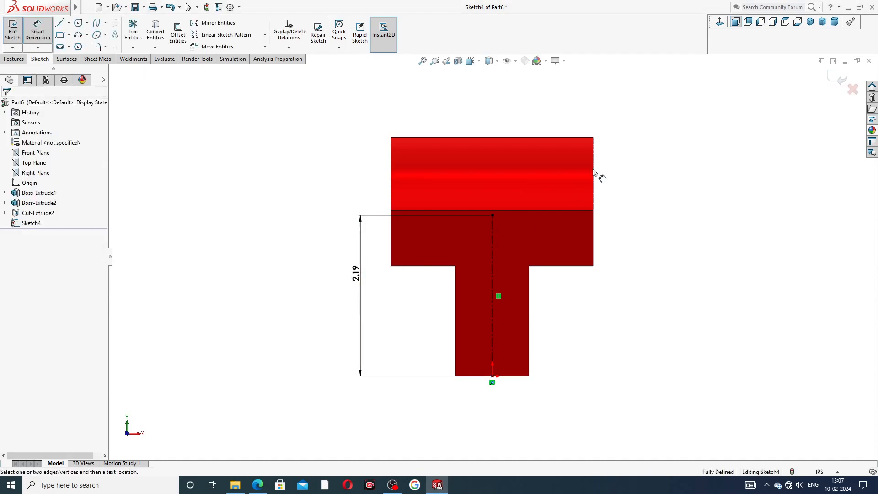
Step: Consult the sliding jaw drawing in Microsoft Edge, and sketch a circle of about 0.58 in radius centred on the centerline's upper endpoint in SolidWorks
click(258, 484)
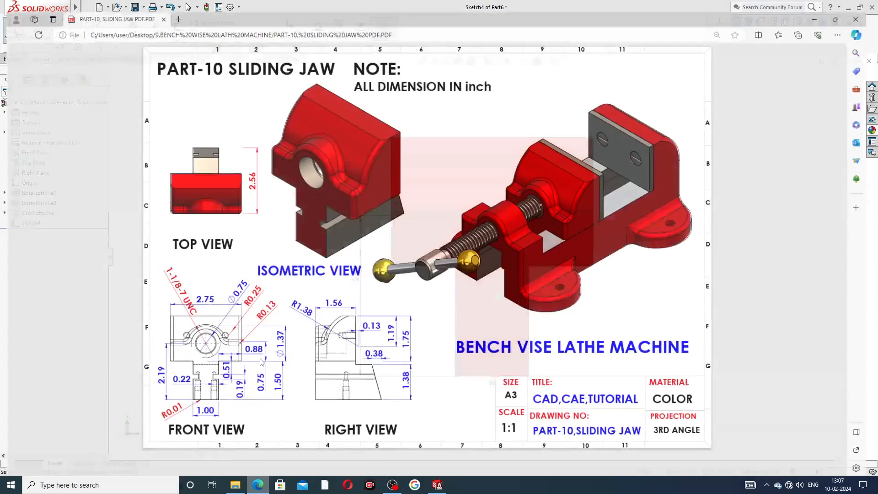
right_click(258, 484)
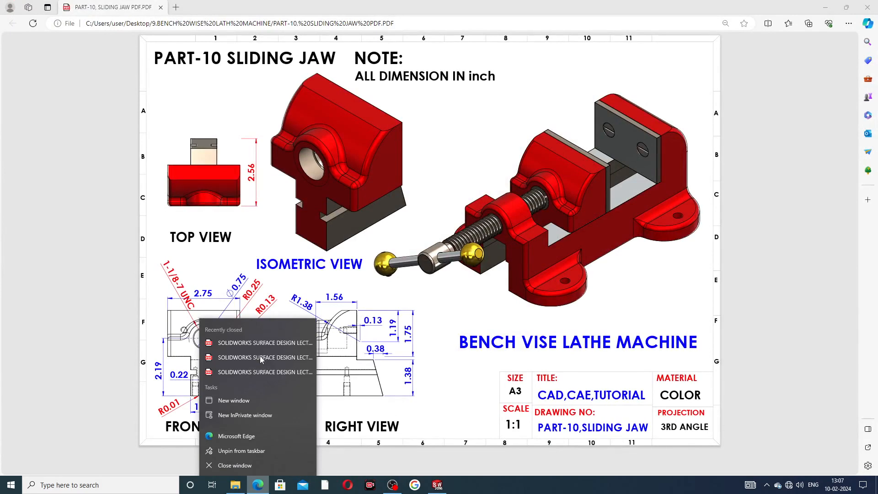
click(356, 374)
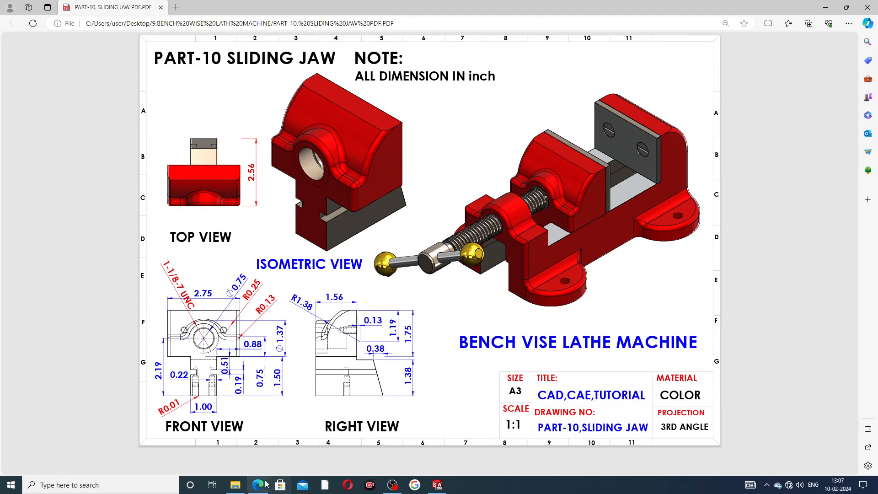
click(436, 484)
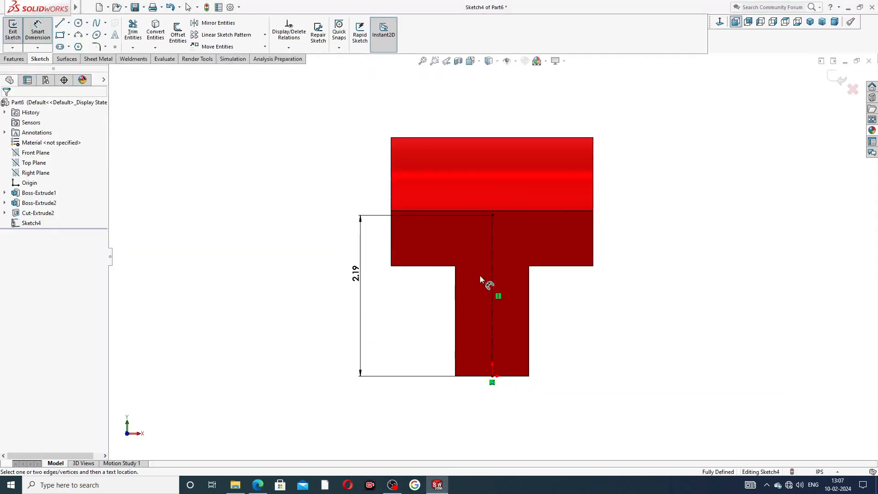
right_click(336, 152)
click(354, 136)
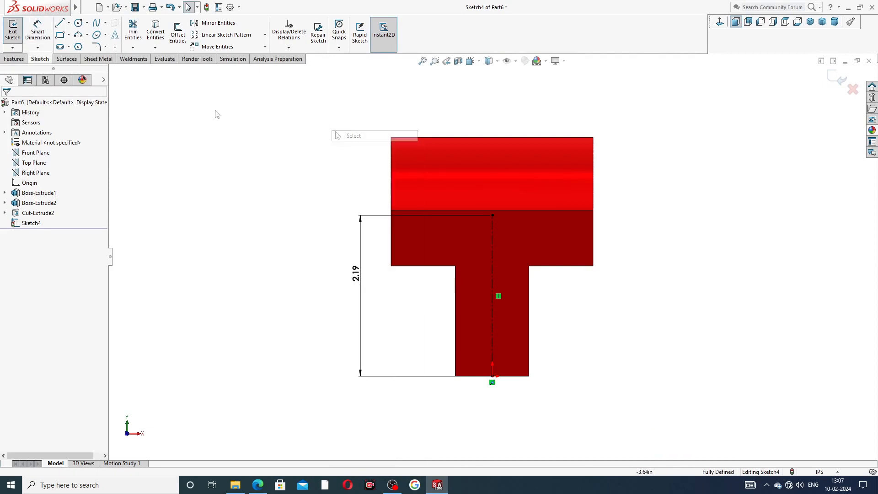
click(79, 23)
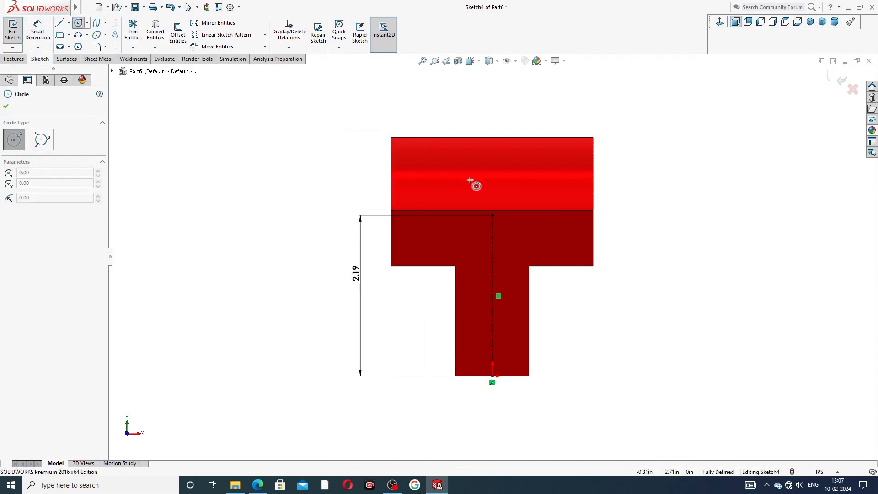
click(492, 216)
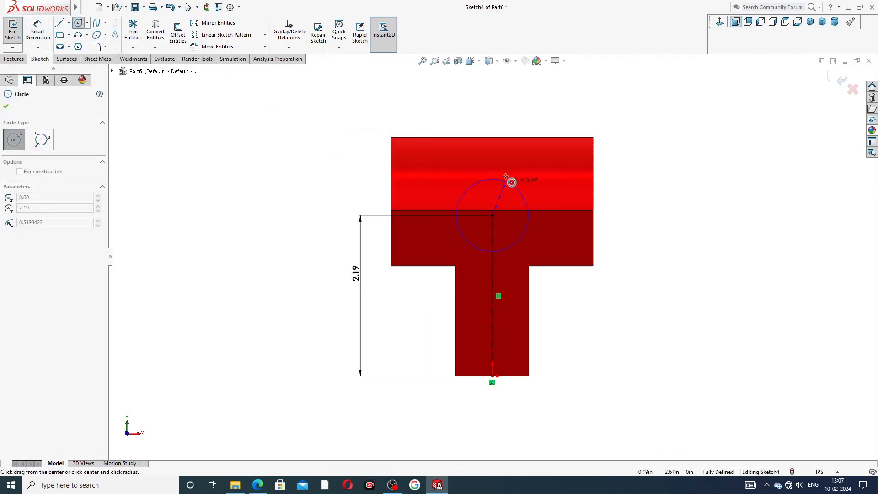
click(510, 178)
right_click(601, 145)
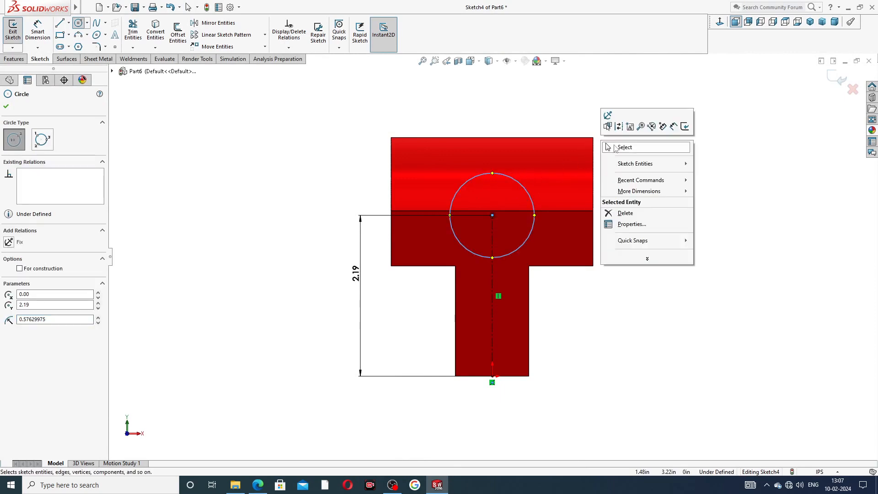
click(615, 148)
Step: Dimension the circle's diameter to 1.37 in and check it against the sliding jaw drawing in Microsoft Edge
click(37, 29)
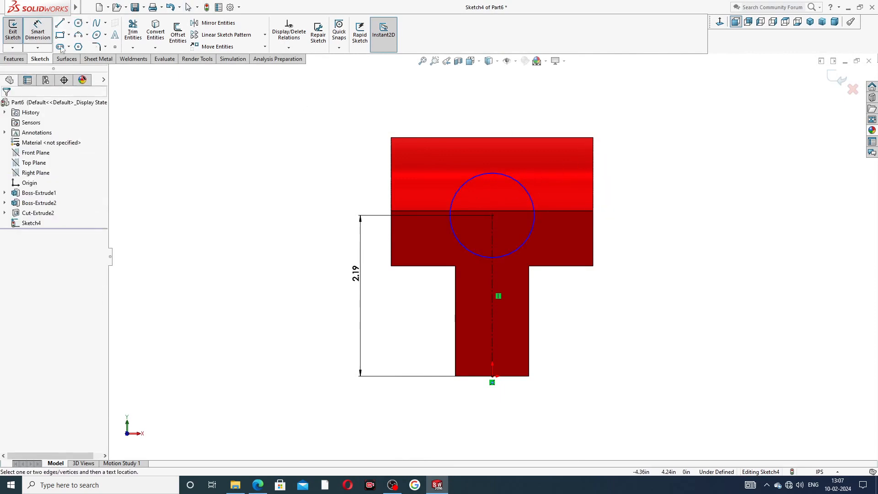
click(527, 189)
click(628, 203)
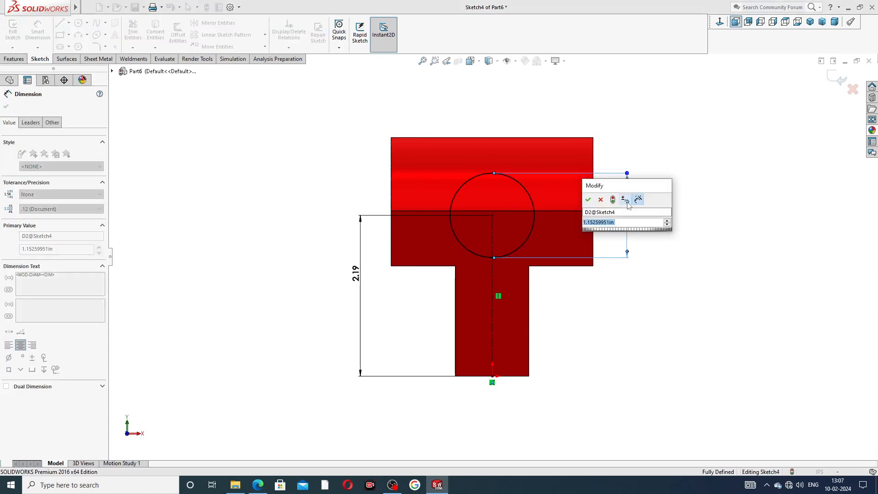
text(1.37)
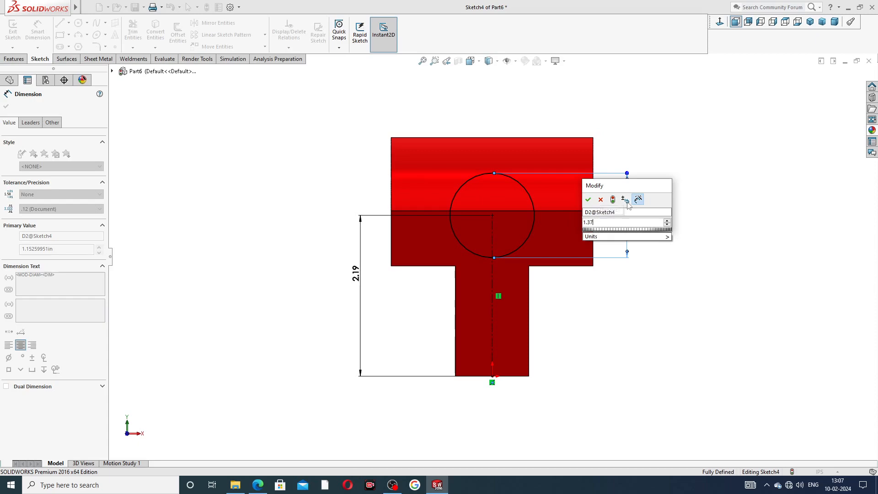
key(Return)
key(Escape)
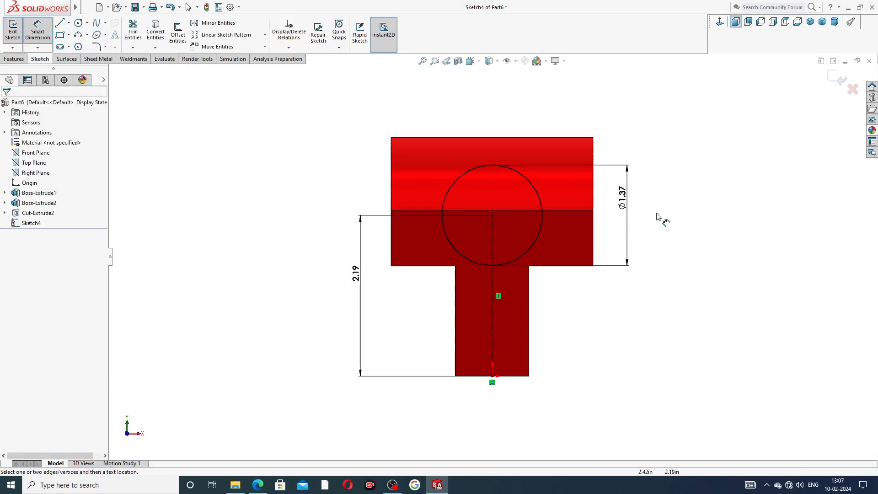
click(262, 484)
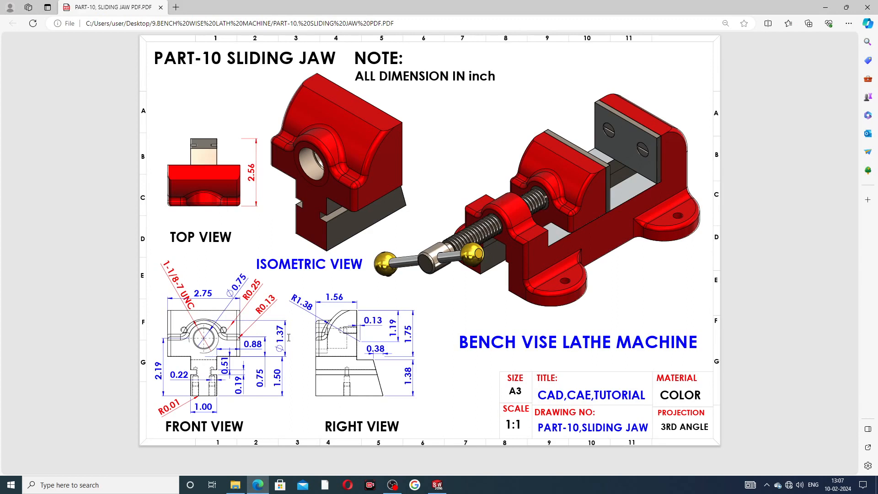
click(262, 483)
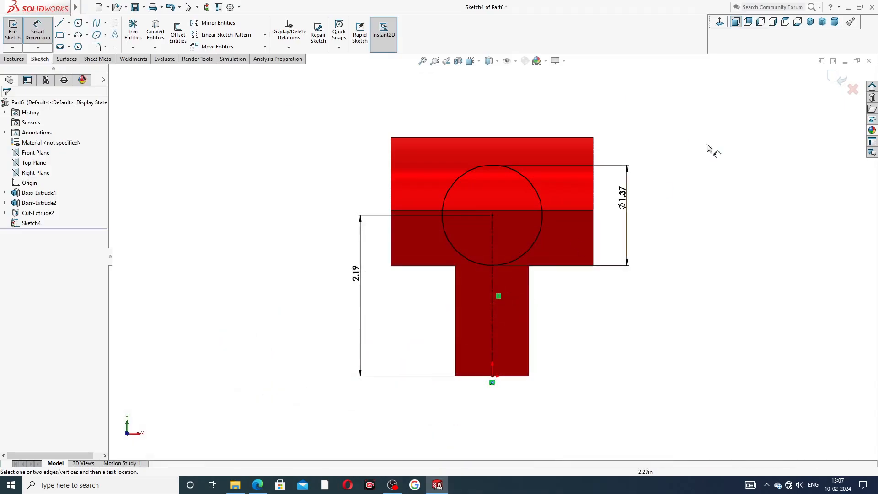
right_click(680, 165)
click(699, 137)
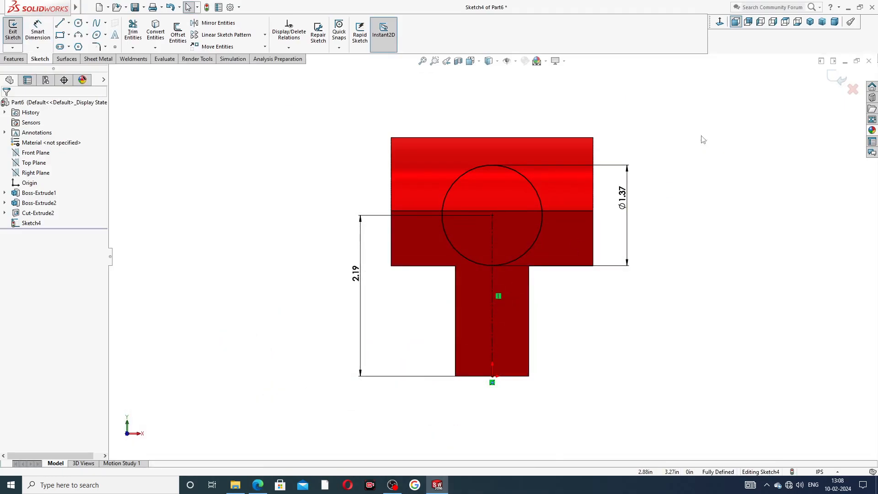
click(14, 59)
click(16, 40)
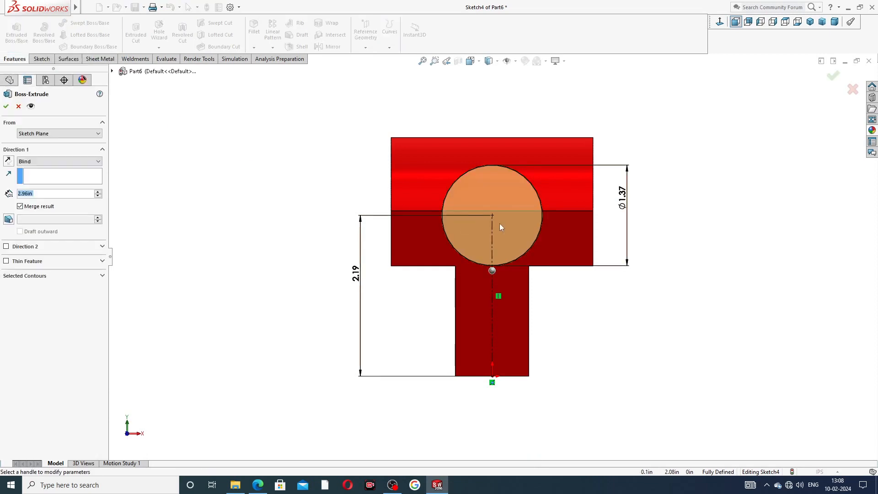
middle_drag(493, 224, 503, 237)
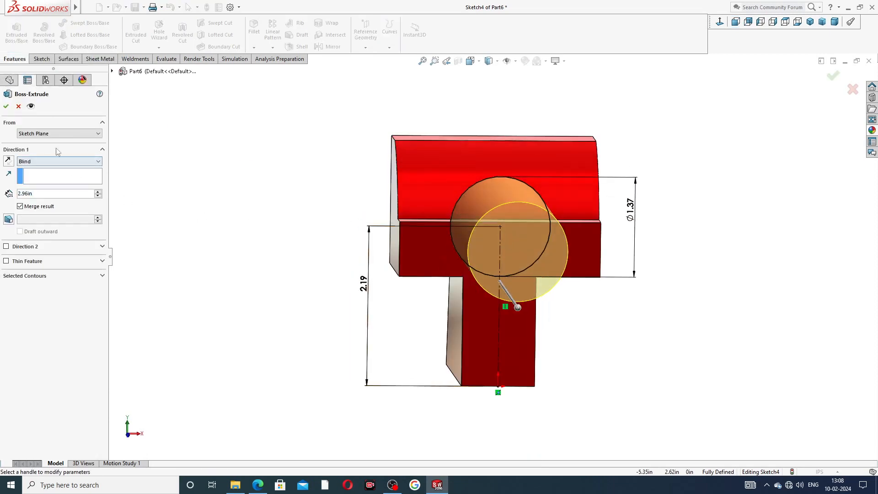
click(18, 106)
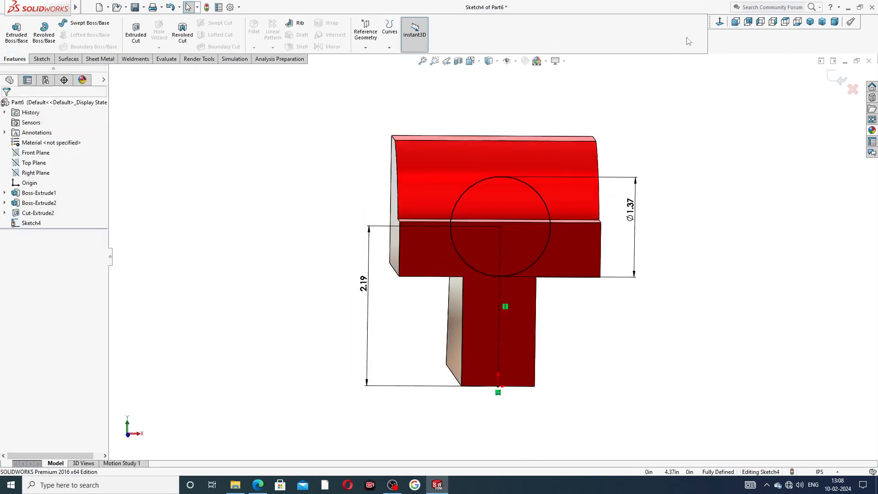
click(721, 24)
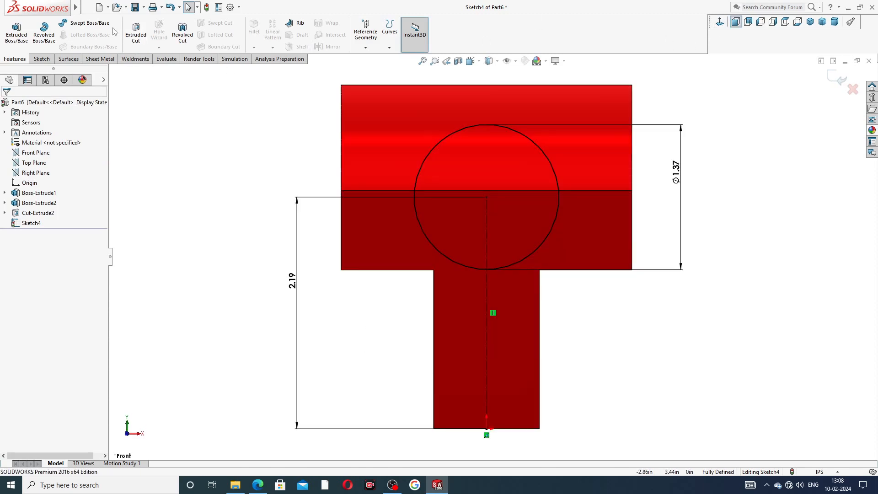
Step: Sketch a horizontal line across the 1.37 in circle through its center, between its two side quadrant points
click(41, 59)
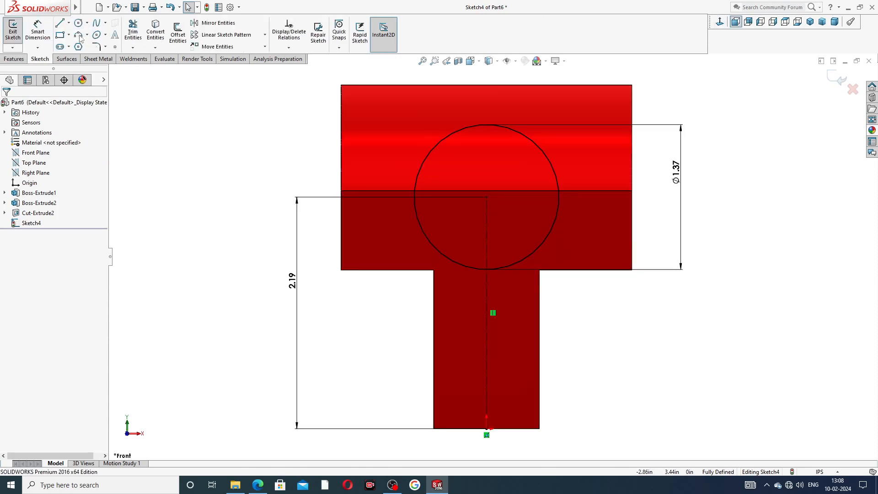
click(59, 23)
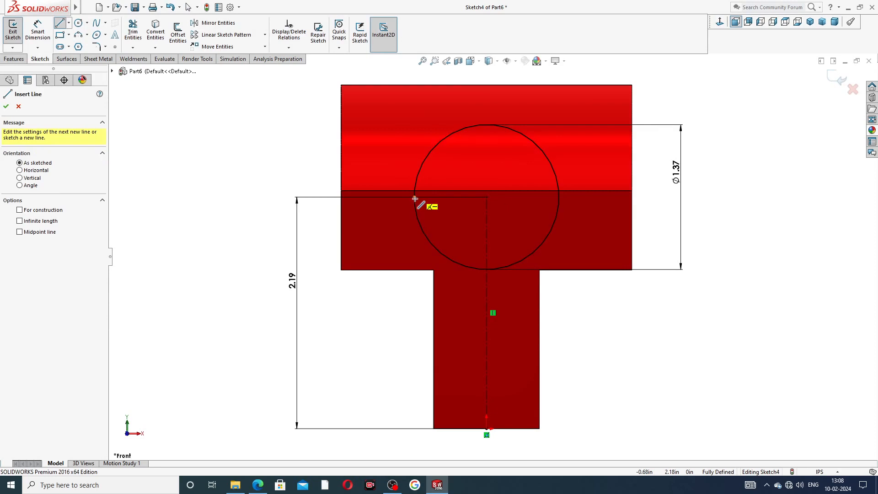
click(414, 197)
click(558, 197)
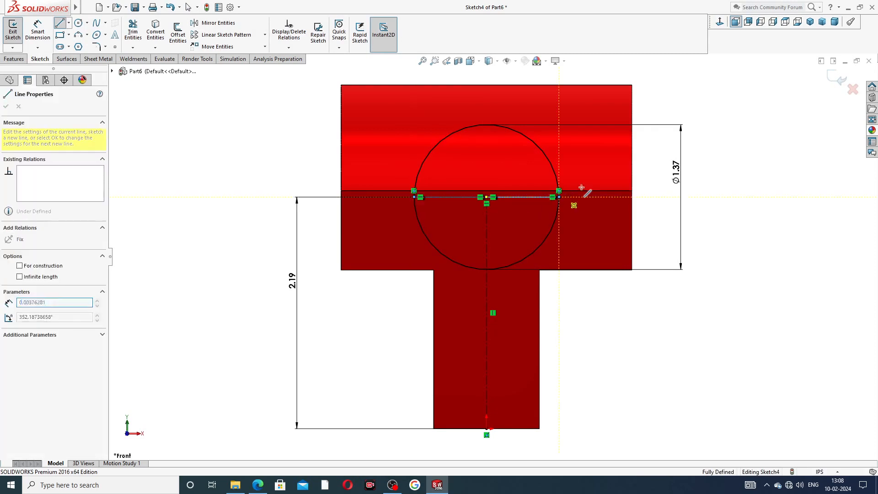
right_click(661, 134)
click(680, 139)
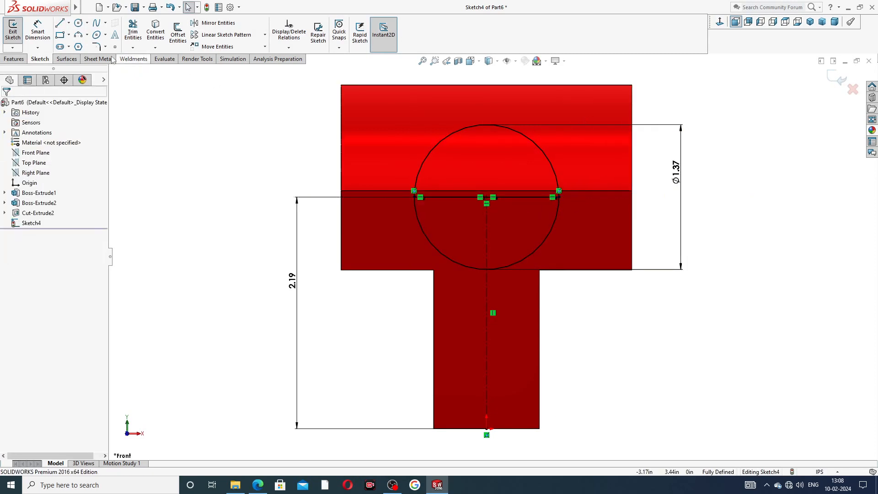
Step: Trim away the lower half of the circle, leaving a closed half-round profile above the horizontal line
click(132, 31)
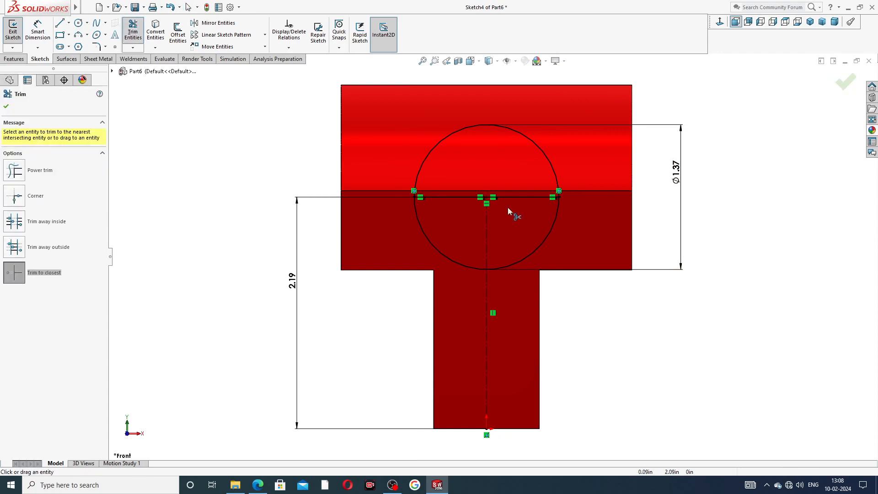
click(438, 251)
click(534, 251)
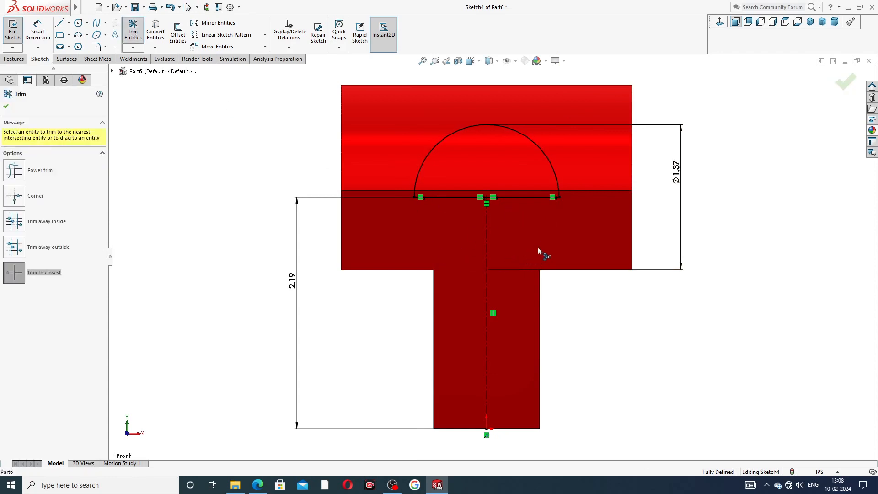
key(f)
right_click(656, 151)
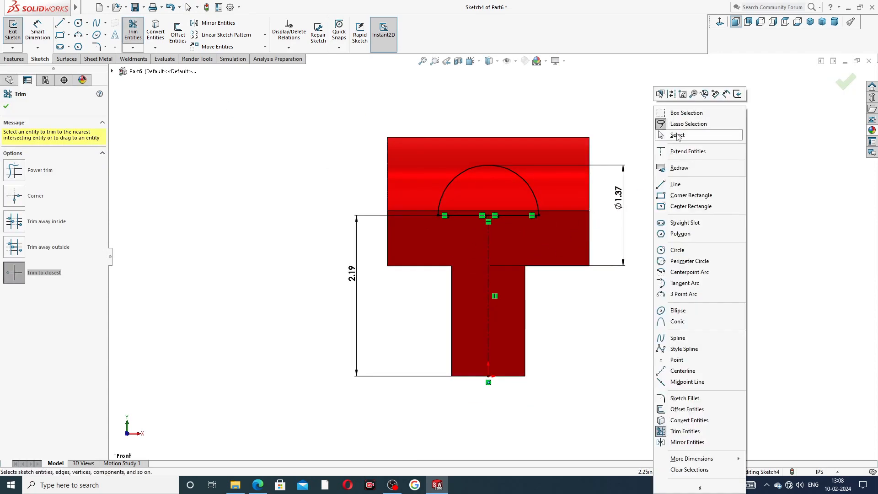
click(677, 134)
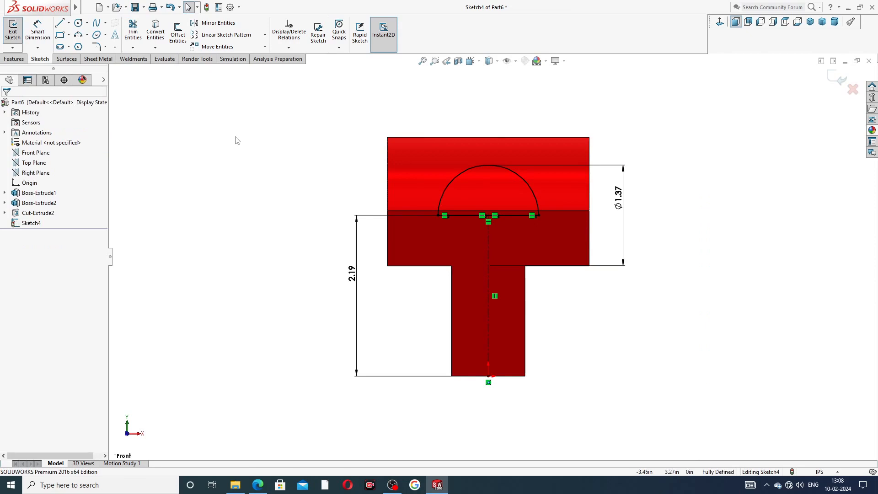
Step: Extrude the half-round profile as a boss with the Up To Surface end condition, ending at the jaw's curved face
click(14, 59)
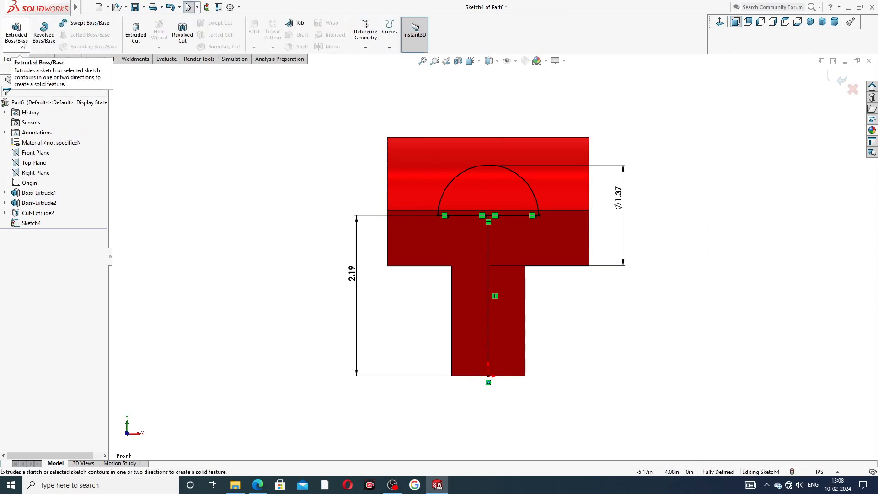
click(16, 32)
middle_drag(275, 179, 270, 202)
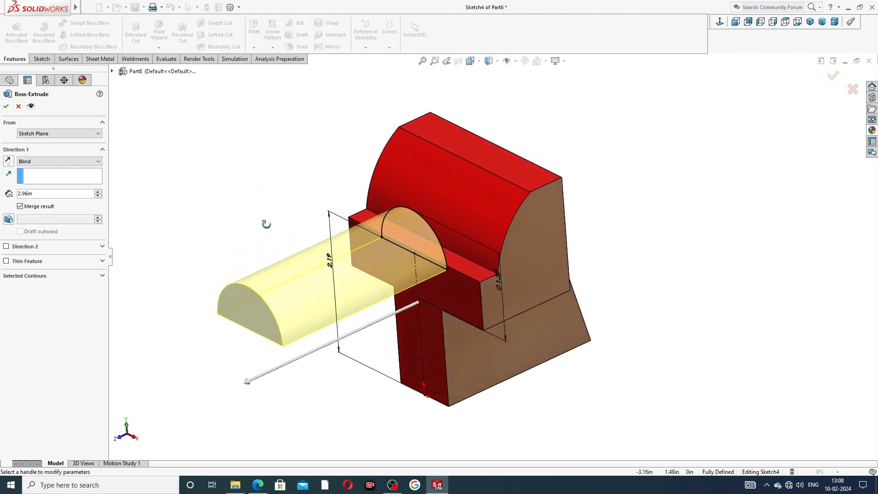
click(70, 162)
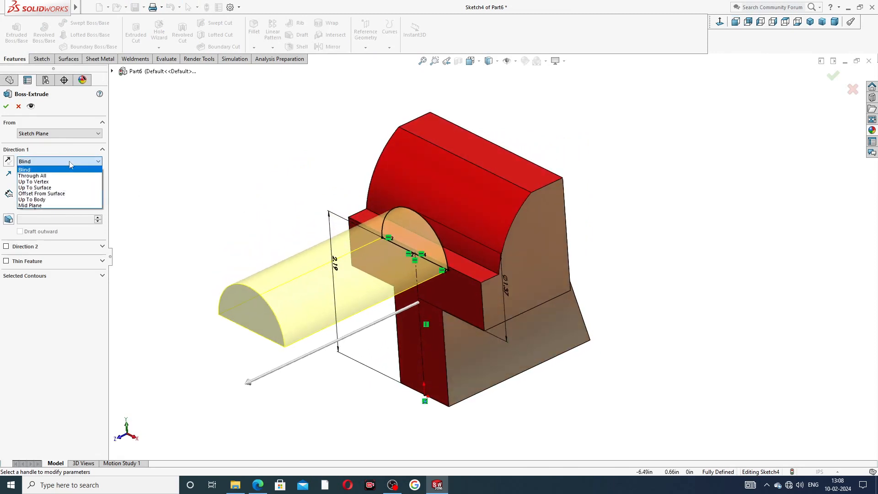
click(59, 188)
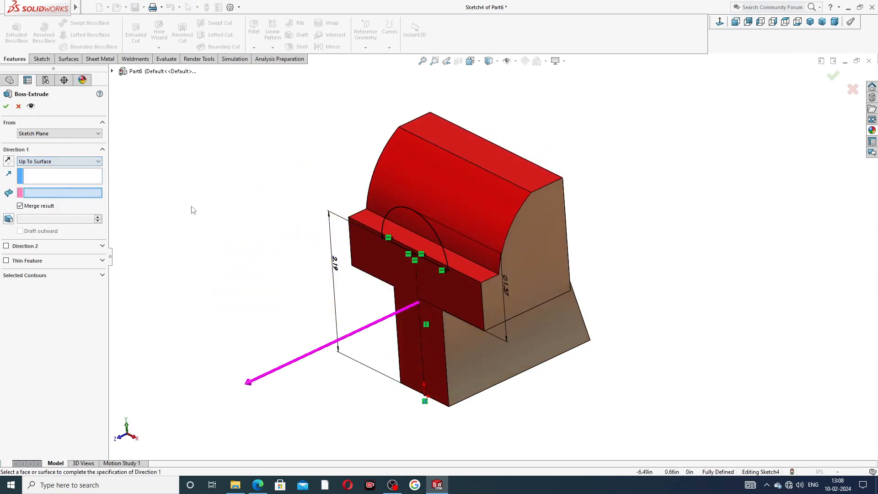
click(458, 209)
mouse_move(477, 260)
middle_down()
mouse_move(448, 262)
mouse_move(463, 261)
middle_up()
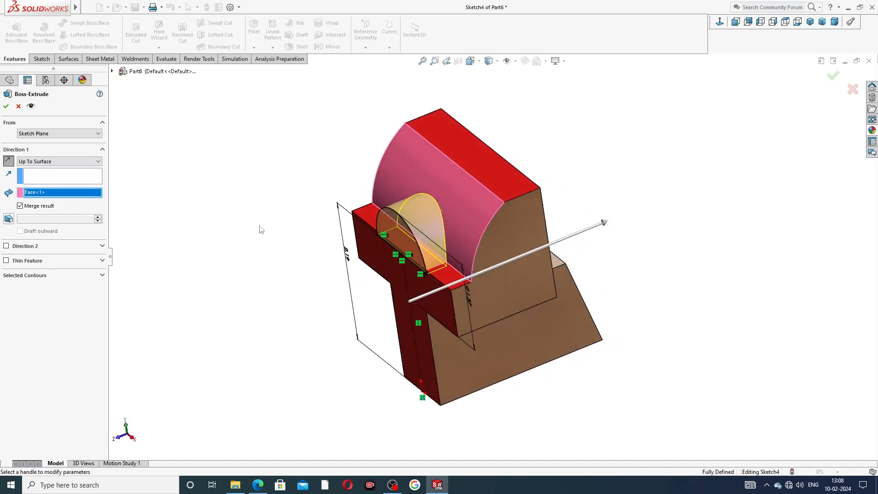
click(6, 106)
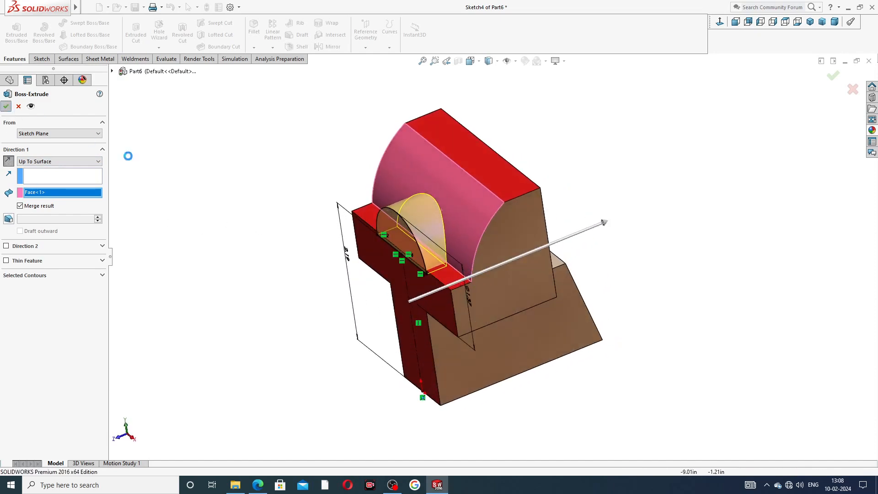
Step: Apply the candy apple red painted appearance to the half-round boss's curved face
middle_drag(272, 242, 300, 265)
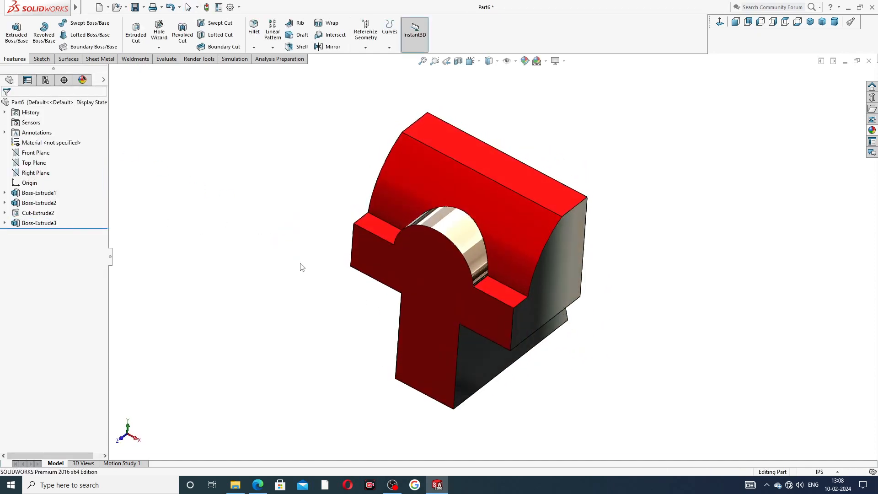
click(464, 245)
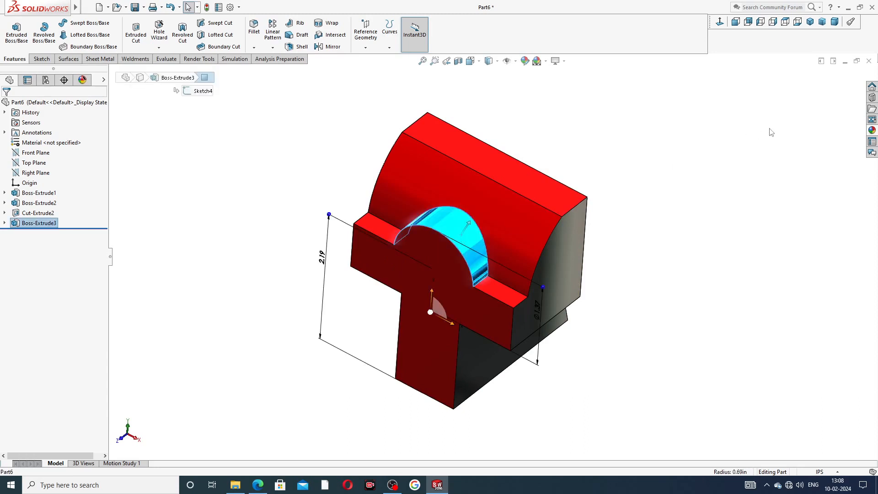
click(872, 130)
click(802, 247)
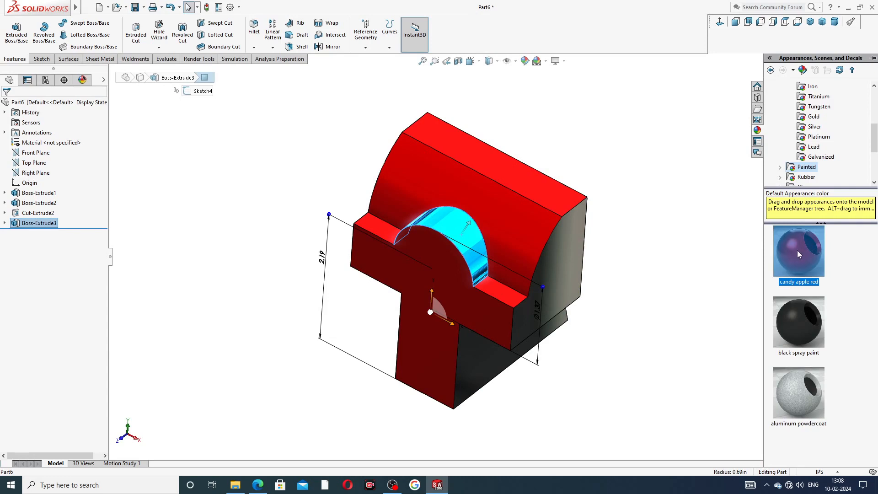
click(704, 241)
scroll(684, 230, up, 2)
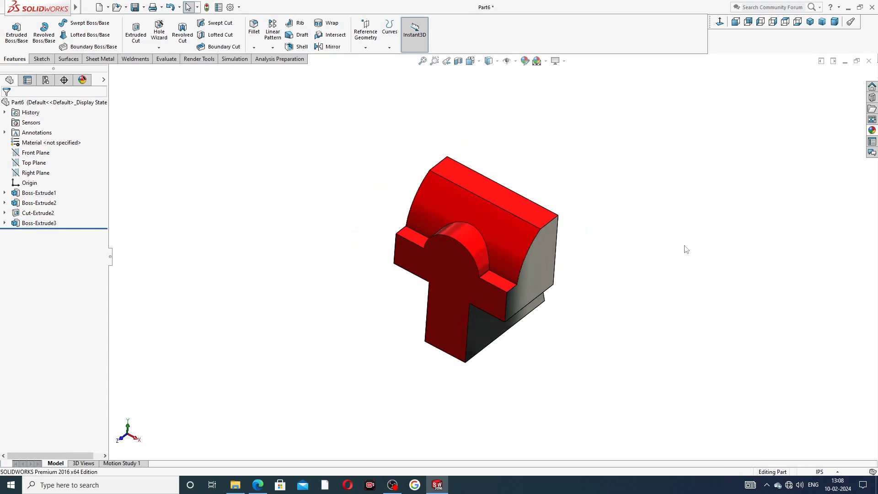
Step: On the jaw's front face, sketch a circle of about 0.50 in radius concentric with the half-round boss
middle_drag(684, 246, 542, 213)
click(460, 241)
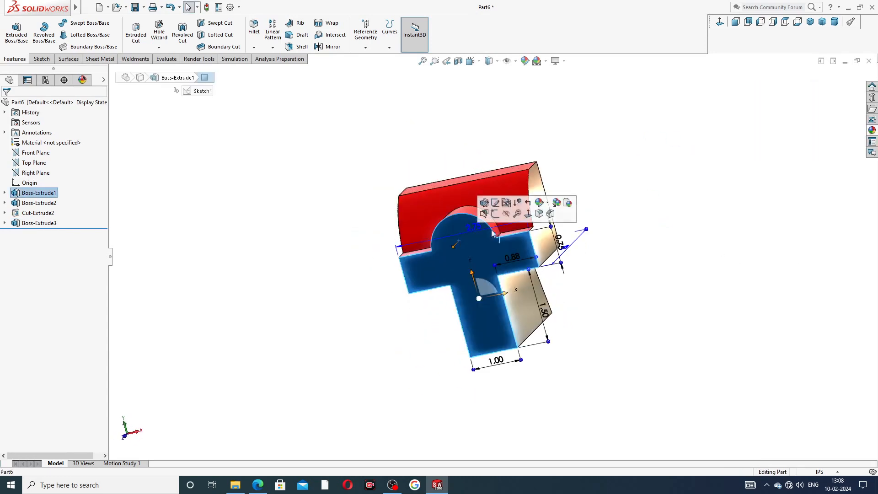
click(494, 209)
click(720, 21)
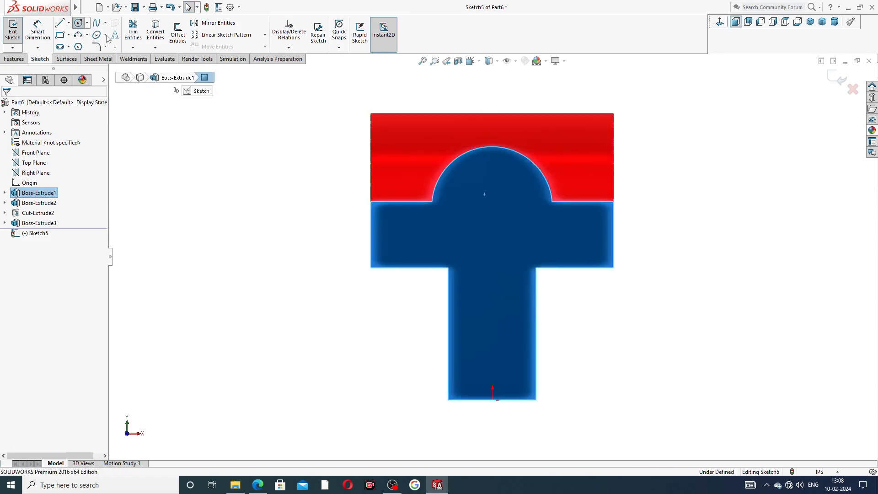
click(78, 22)
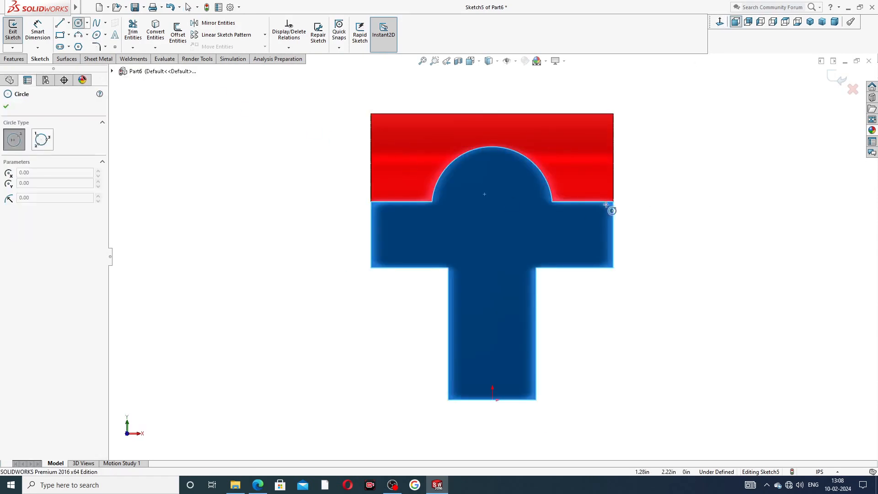
click(491, 208)
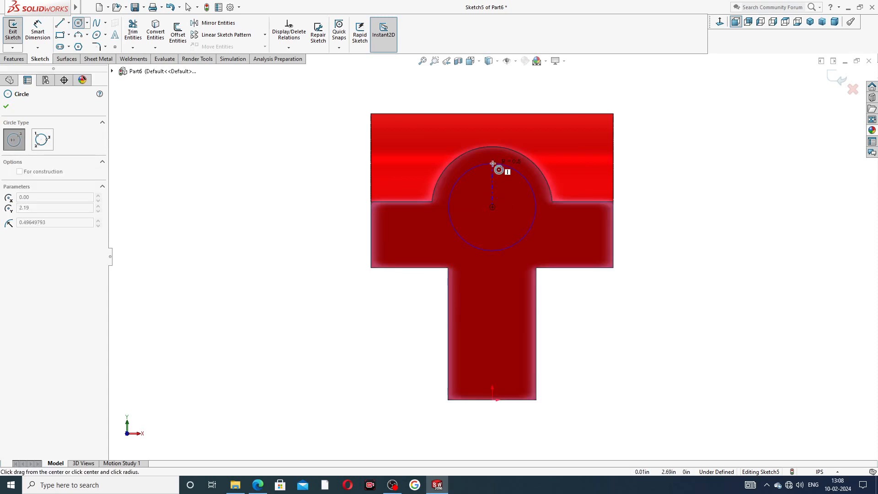
click(502, 167)
right_click(649, 147)
click(690, 154)
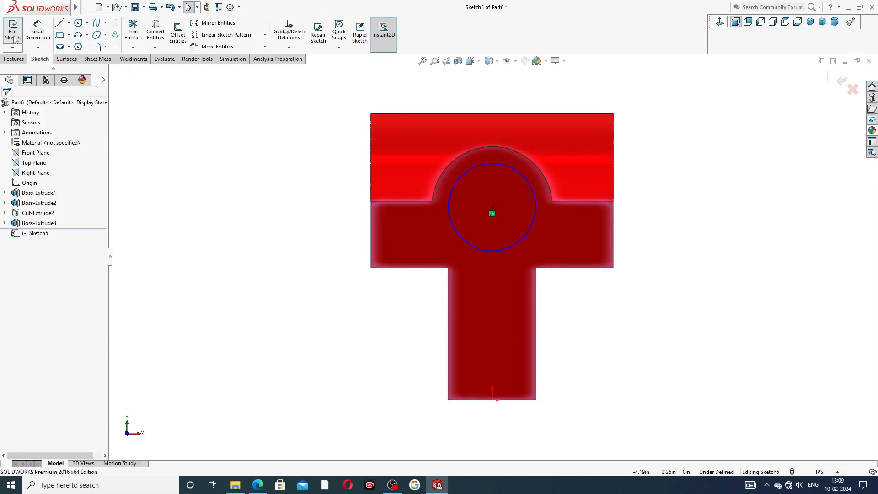
Step: Dimension the circle's diameter to 0.75 in, consult the sliding jaw drawing in Microsoft Edge, and return to SolidWorks
click(44, 35)
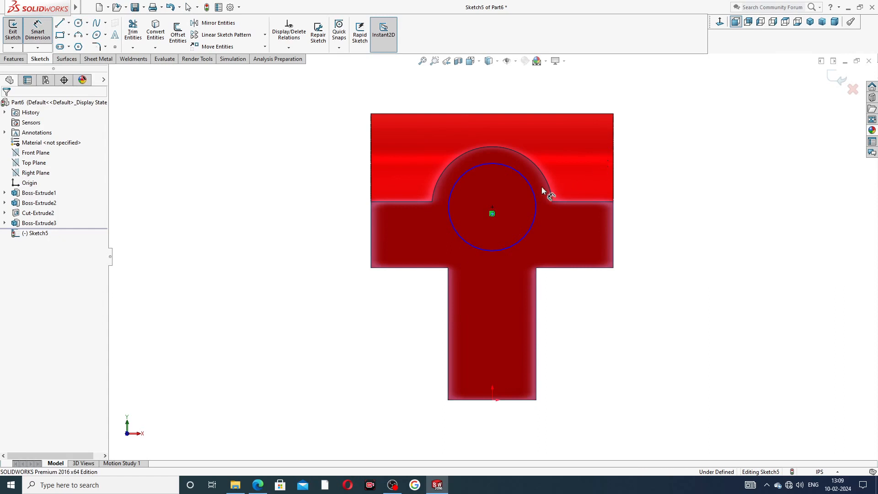
click(530, 185)
click(630, 187)
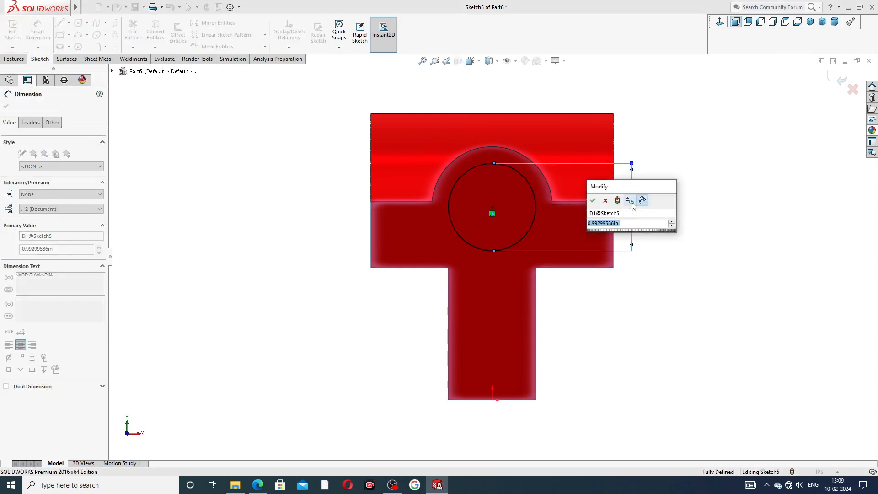
text(0.75)
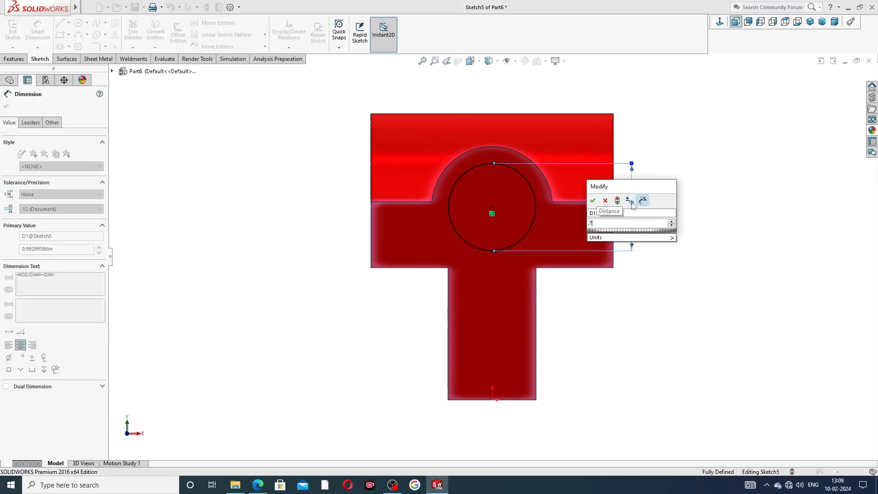
key(Return)
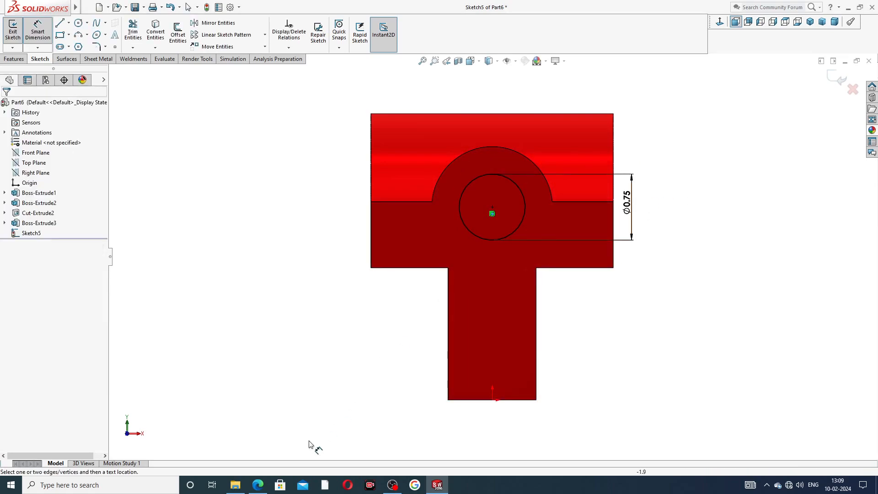
click(263, 484)
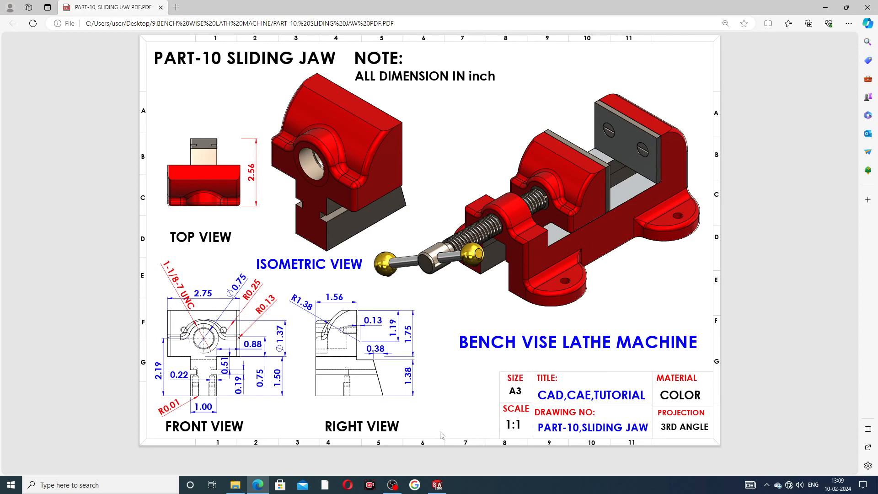
click(437, 485)
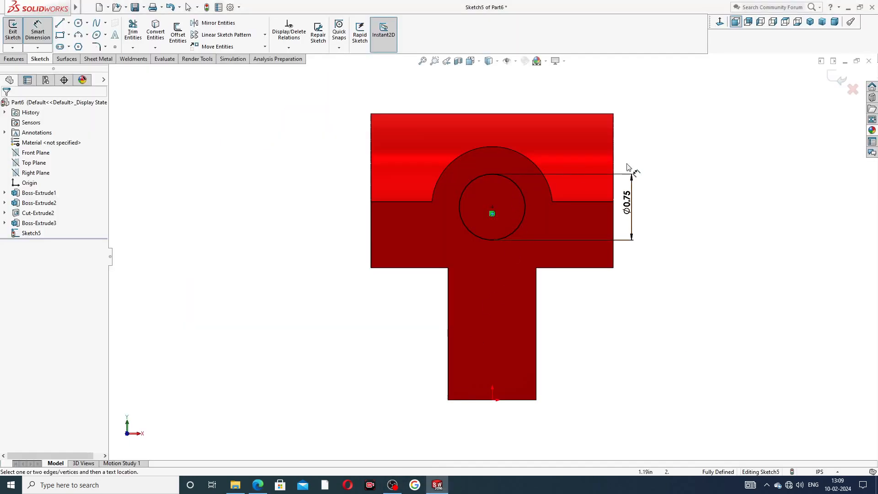
right_click(666, 163)
click(685, 136)
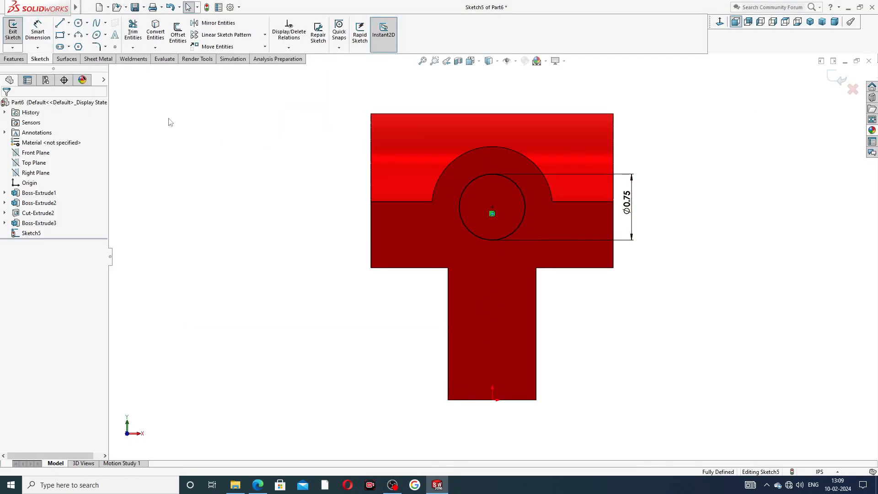
Step: Cut the 0.75 in circle to a blind depth of 1.187 in, checking the sliding jaw drawing in Microsoft Edge before completing the cut
click(13, 59)
click(136, 32)
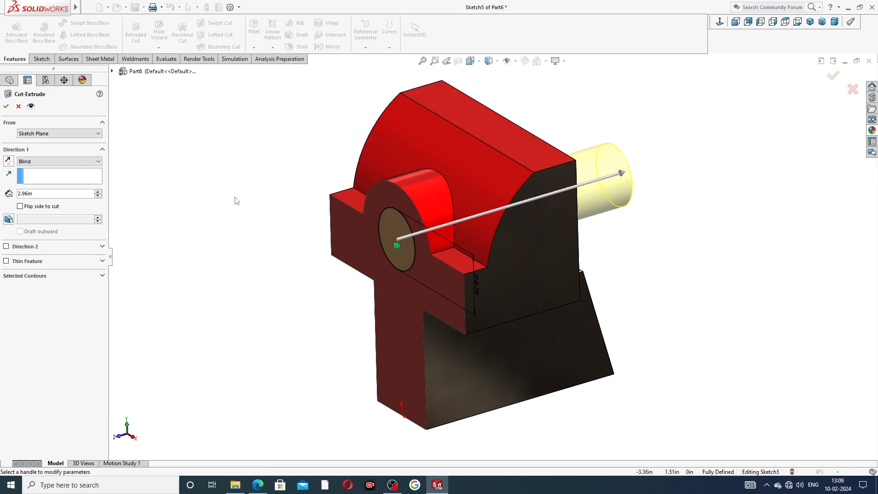
drag(40, 195, 9, 197)
text(1.)
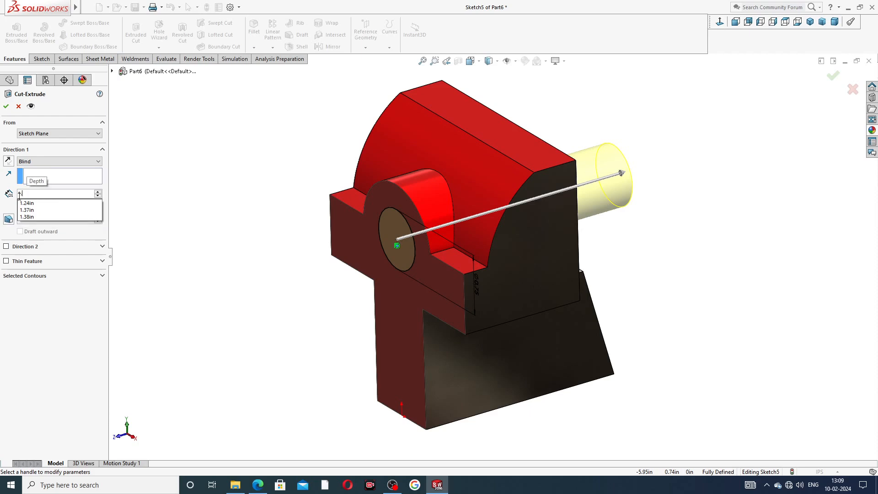
text(1)
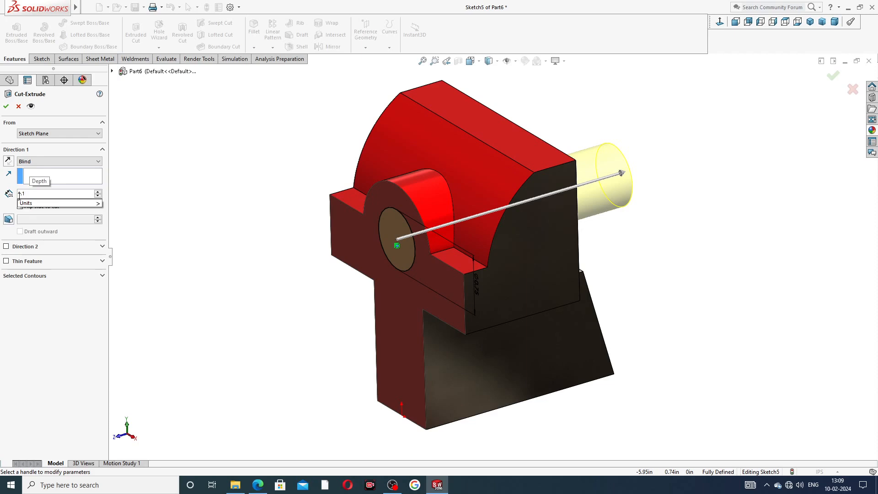
text(7)
key(BackSpace)
text(87)
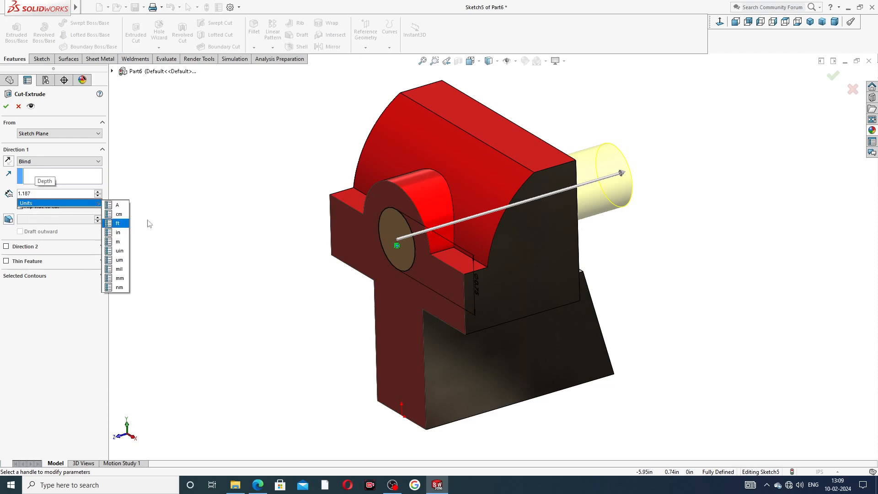
key(Return)
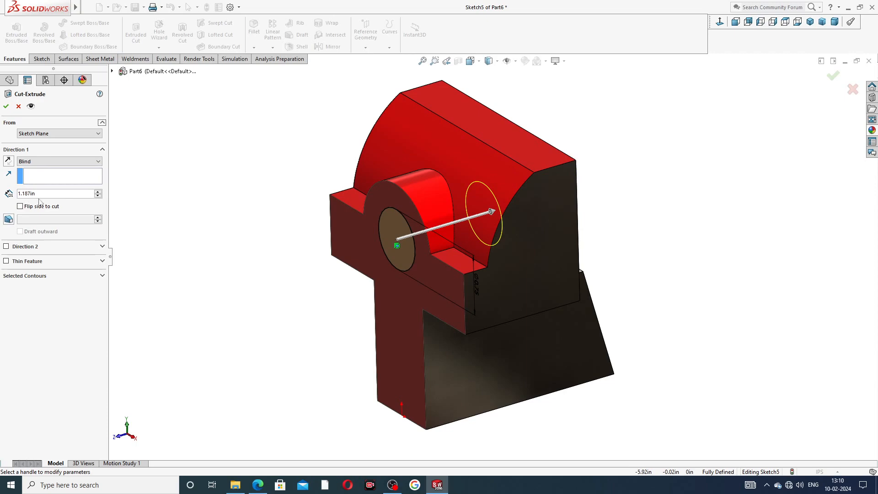
click(258, 485)
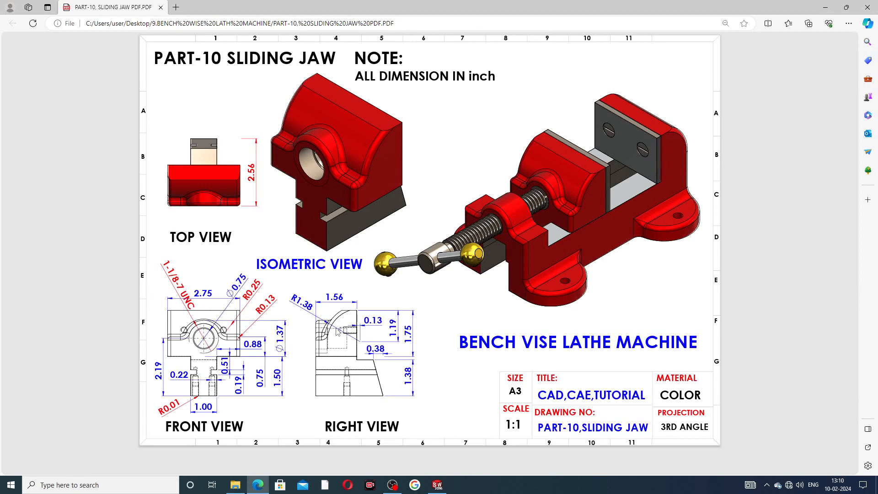
click(436, 487)
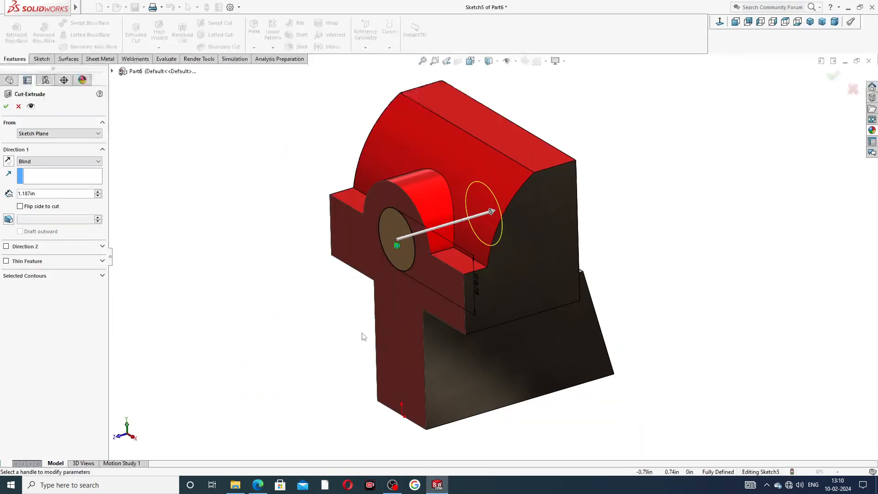
click(6, 107)
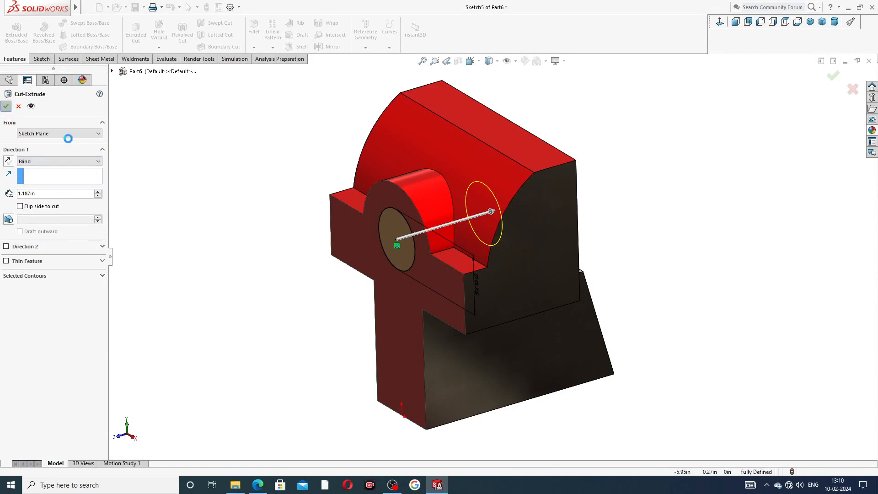
Step: View the jaw's front face head-on and start a Hole Wizard straight tap on it, using the Tapped hole type
middle_drag(303, 245, 334, 225)
scroll(445, 208, up, 3)
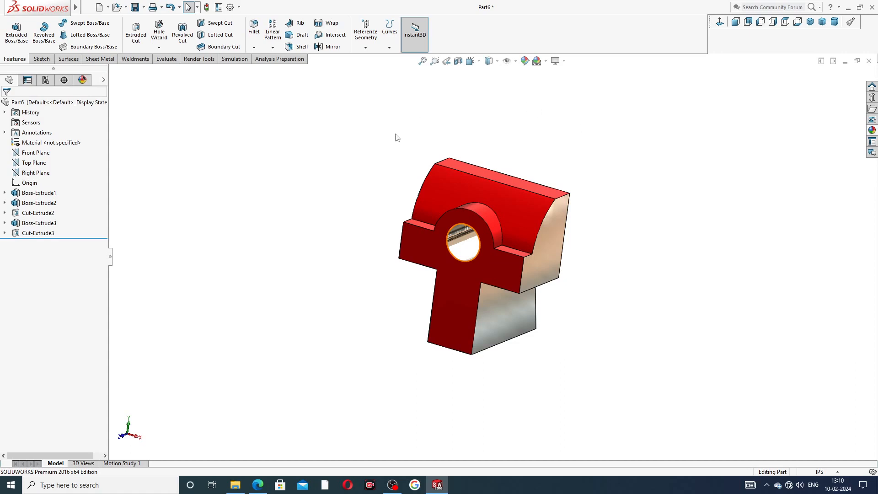
middle_drag(511, 224, 484, 210)
scroll(444, 242, down, 2)
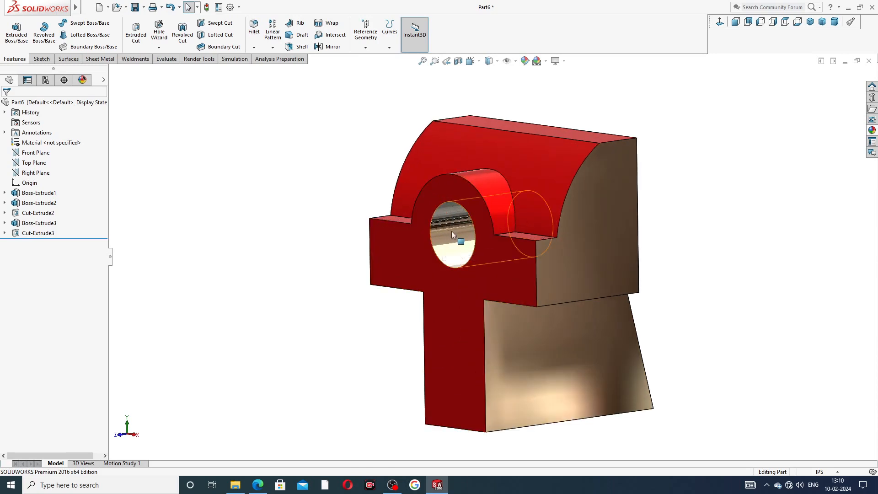
mouse_move(451, 231)
middle_down()
mouse_move(459, 224)
mouse_move(446, 233)
middle_up()
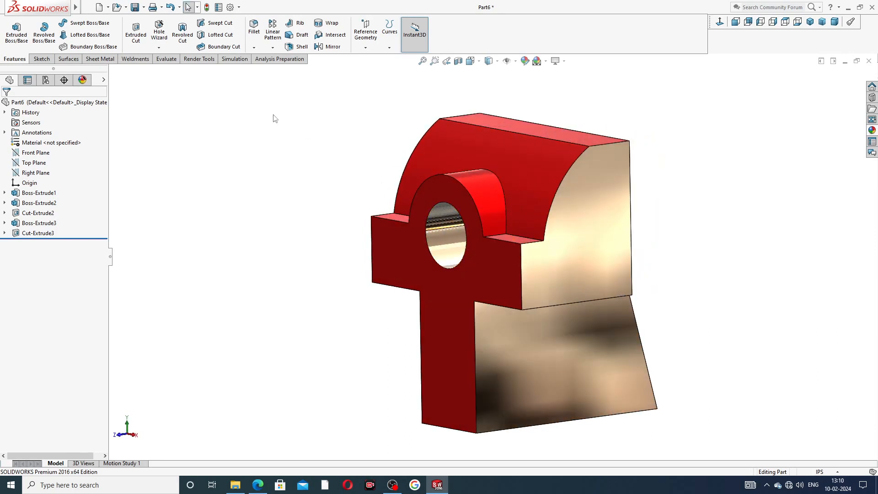
click(431, 288)
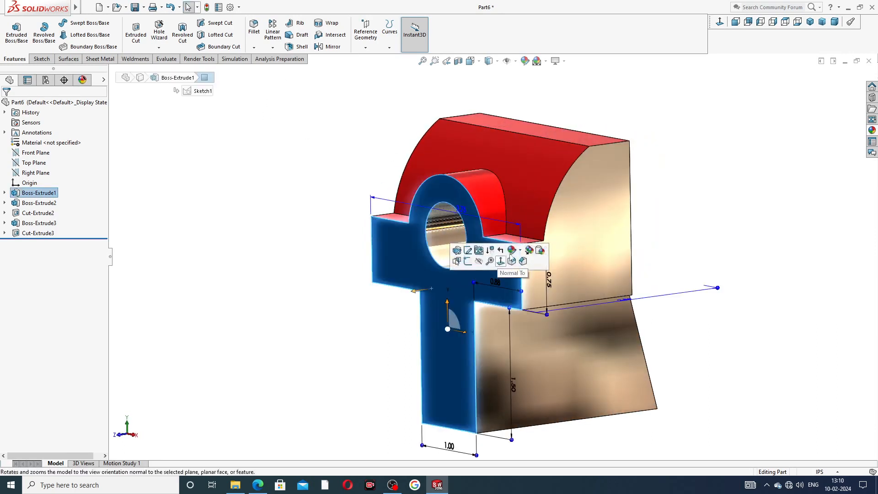
click(509, 259)
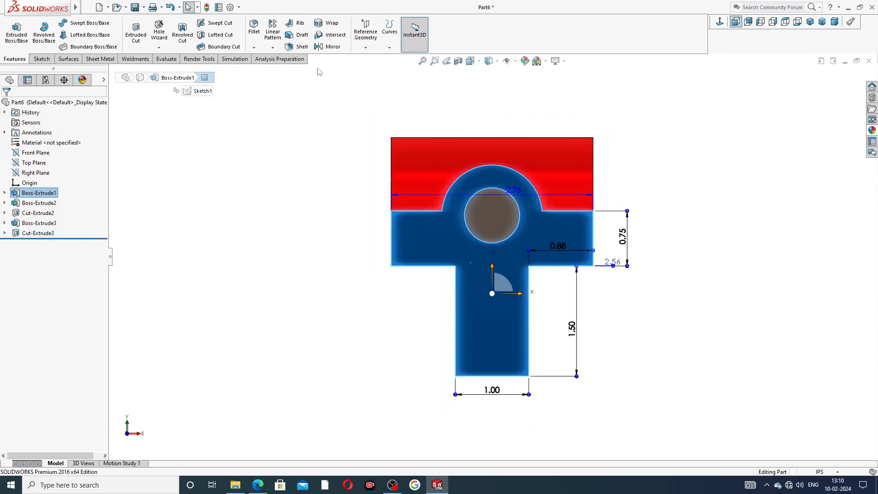
click(159, 31)
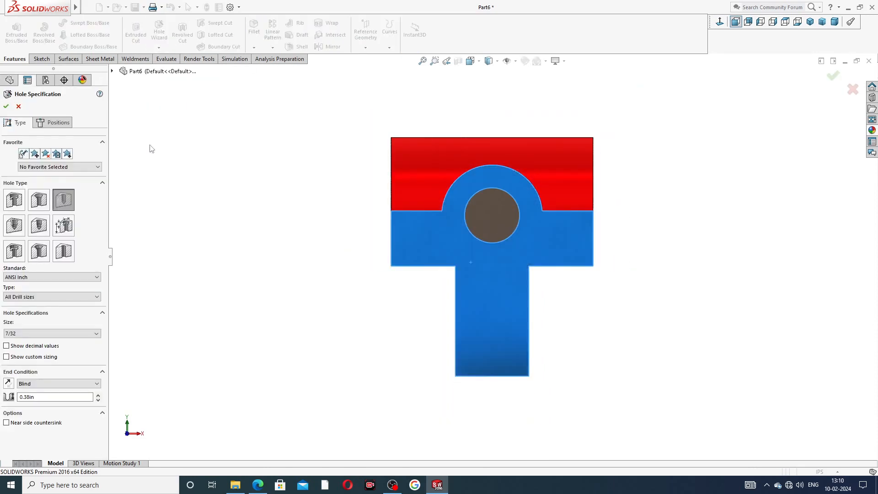
click(13, 228)
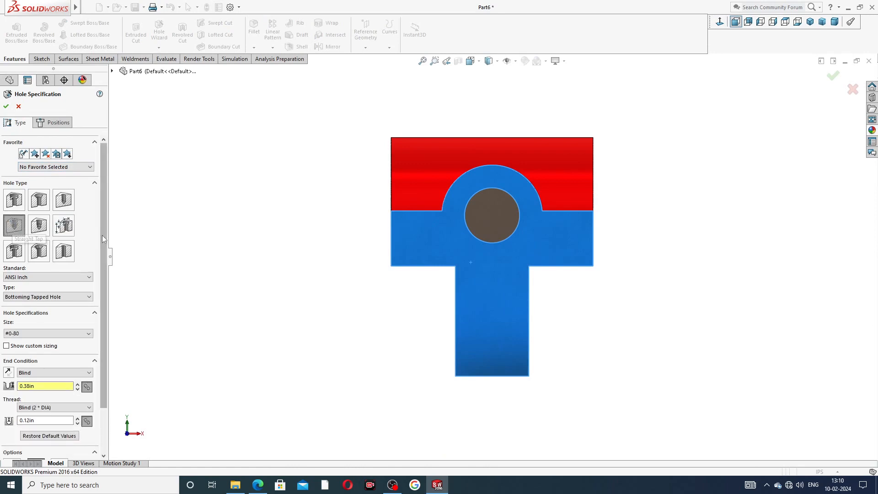
scroll(105, 229, down, 3)
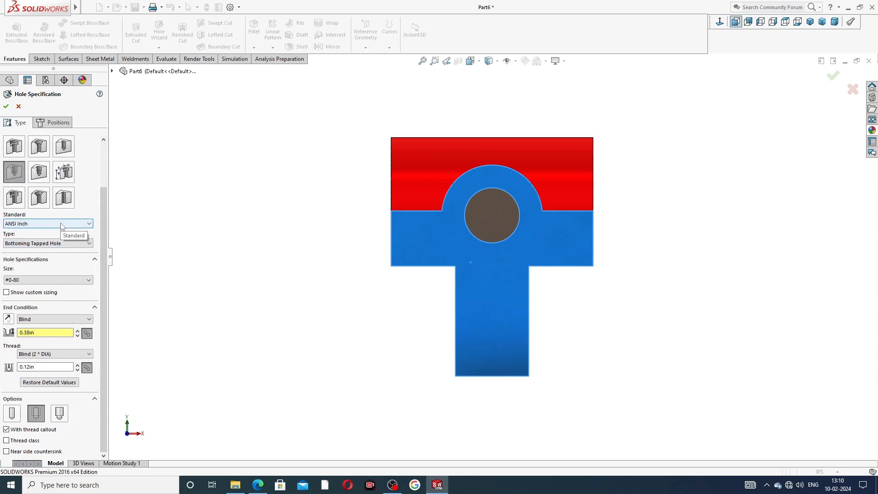
click(46, 242)
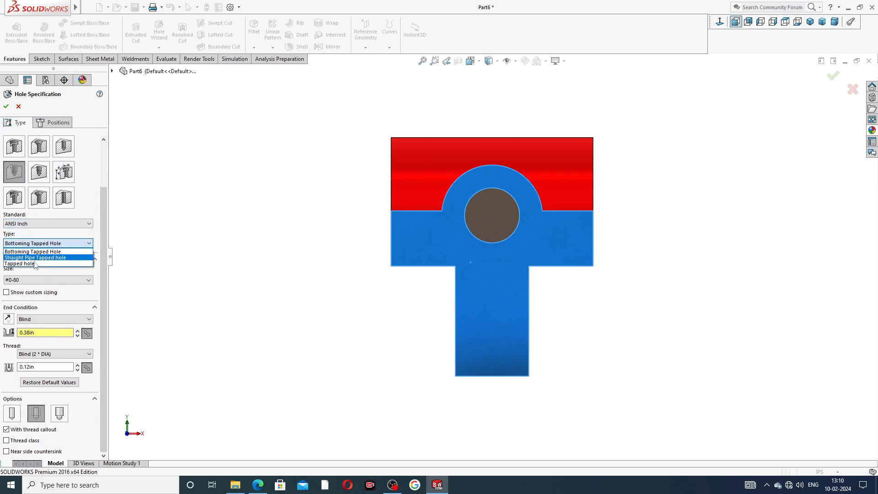
click(34, 265)
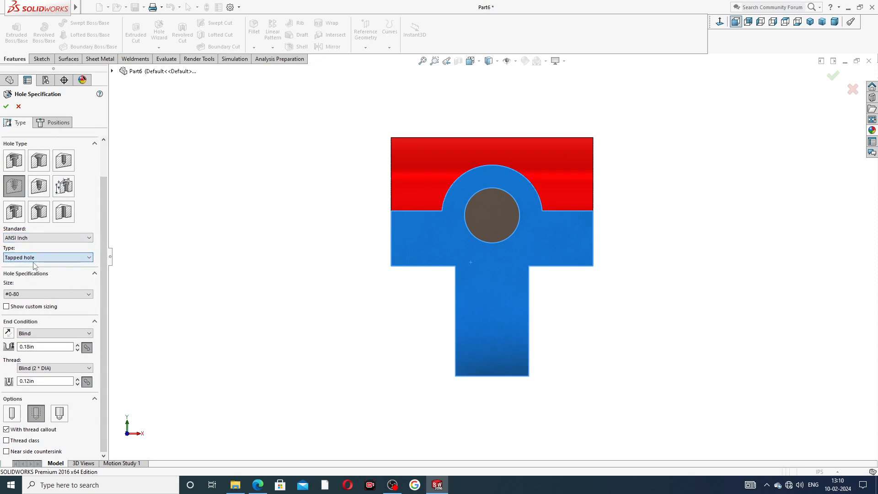
Step: Set the tapped hole's size to 1-1/8-7
click(44, 295)
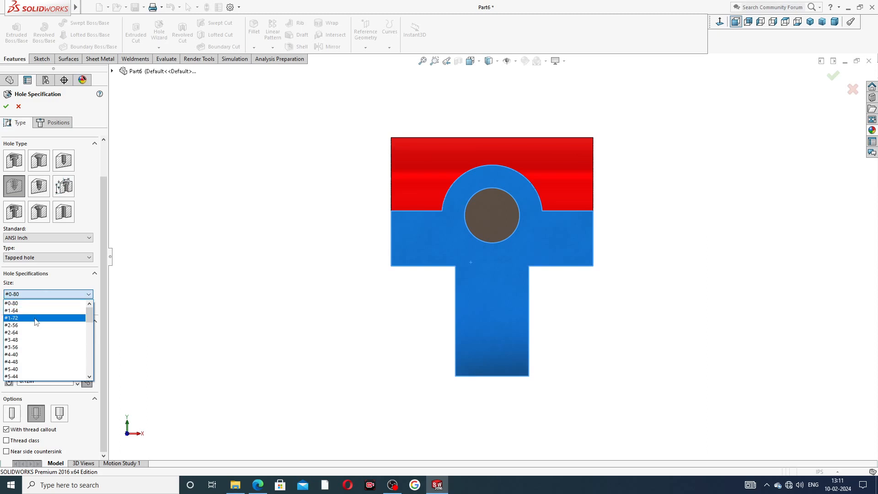
scroll(37, 324, down, 6)
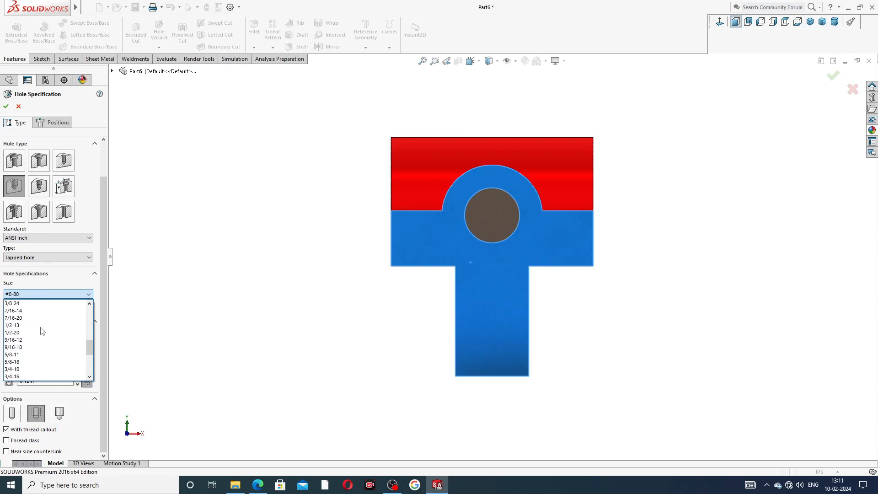
scroll(42, 323, down, 1)
scroll(43, 317, up, 1)
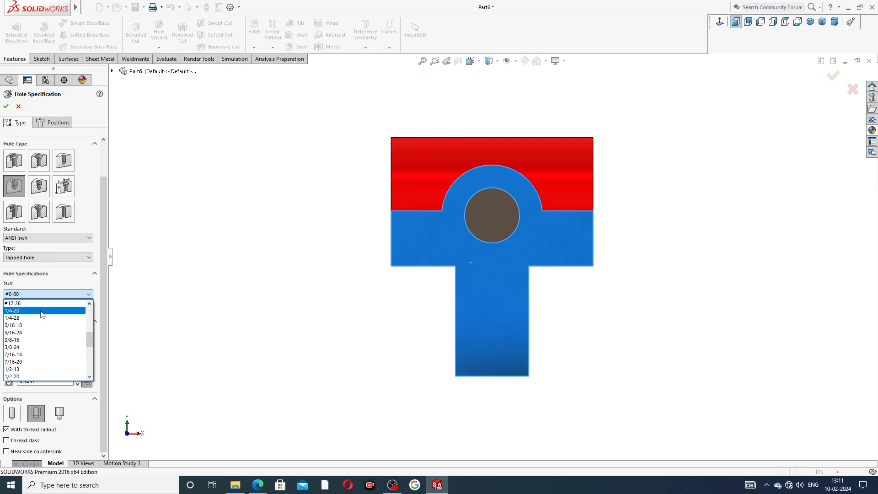
scroll(42, 314, down, 4)
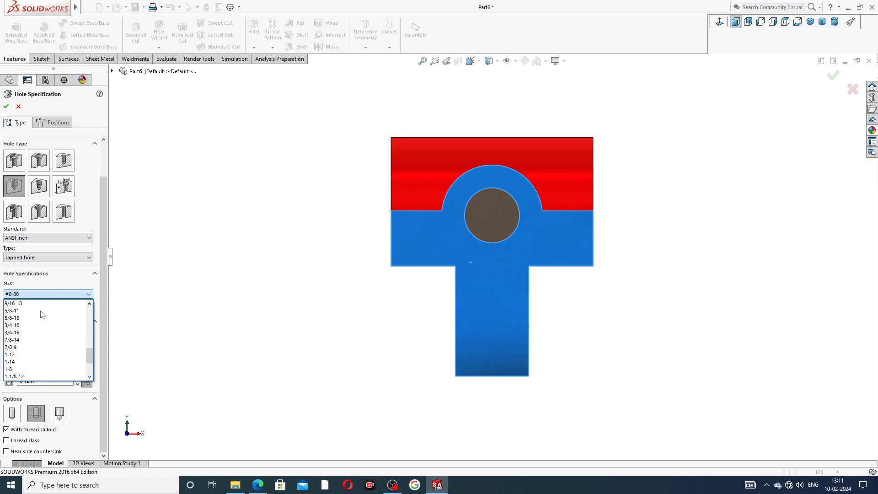
scroll(42, 314, down, 2)
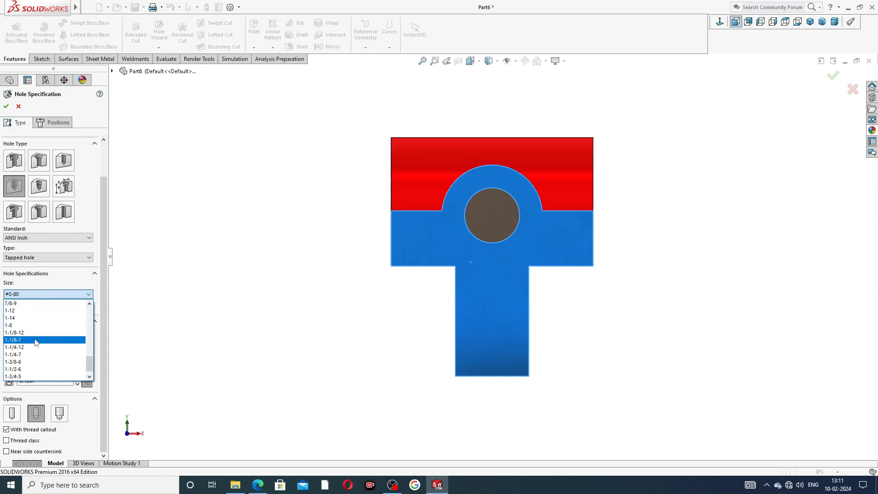
click(35, 340)
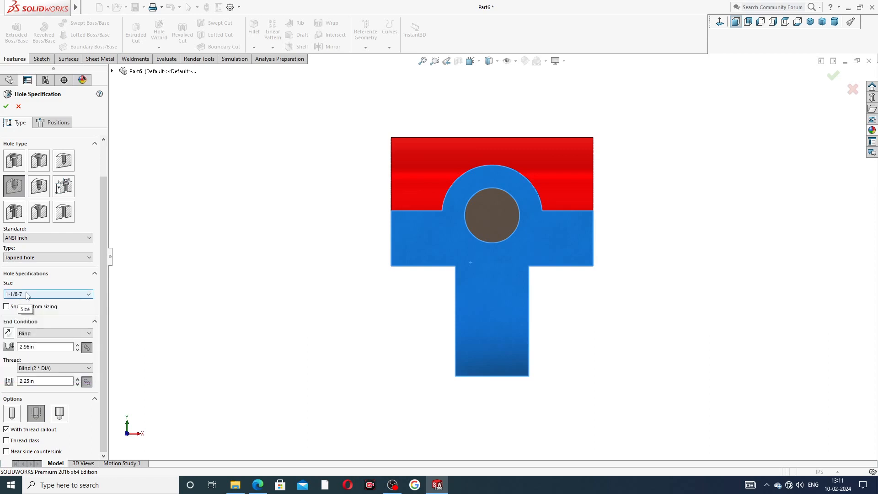
Step: Enable custom sizing for the tapped hole and set its tap drill diameter to 0.813 in
click(7, 307)
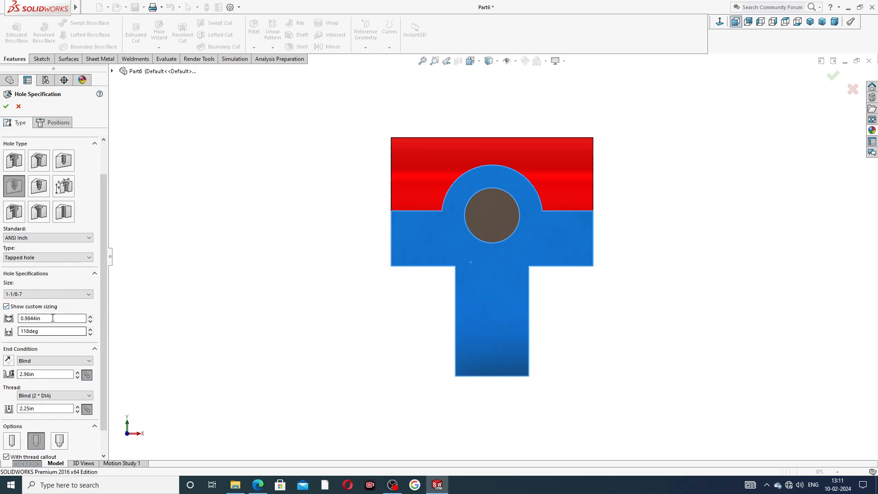
drag(46, 317, 0, 324)
text(.81)
key(Return)
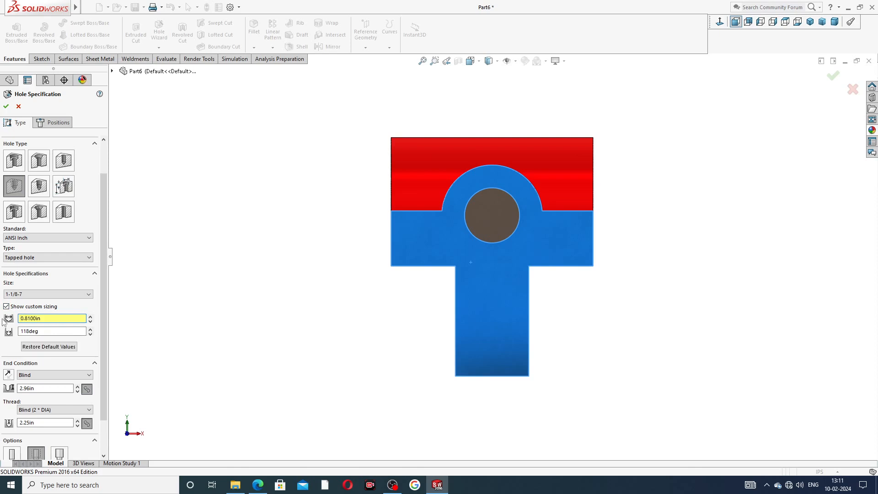
double_click(50, 319)
text(.813)
key(Return)
Step: Set the tapped hole's blind drill depth to 0.44 in
scroll(103, 302, down, 1)
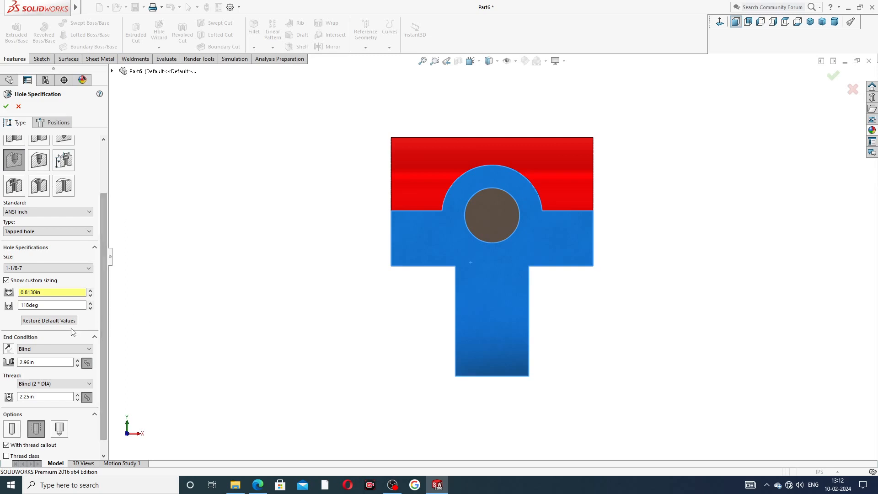
drag(43, 362, 1, 369)
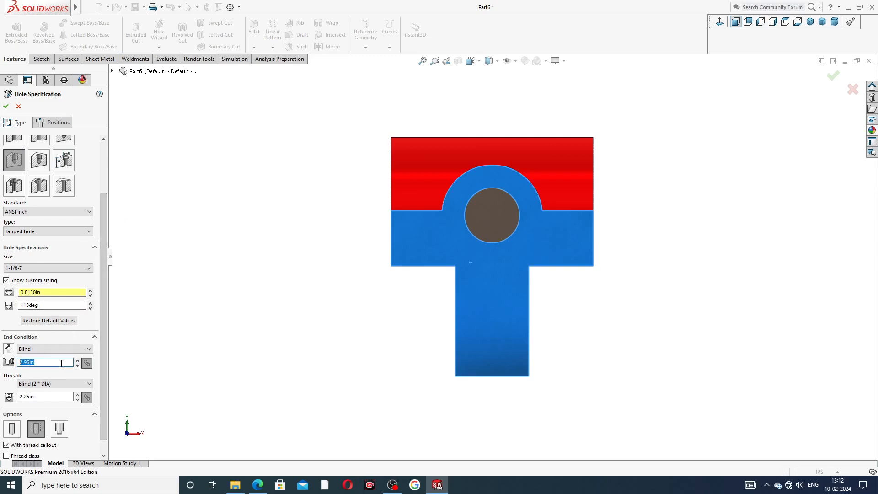
text(.44)
key(Return)
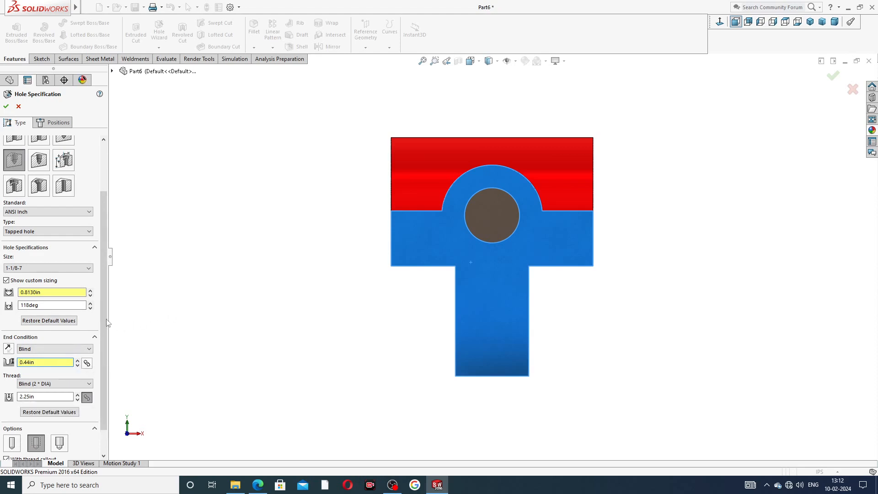
scroll(107, 322, down, 2)
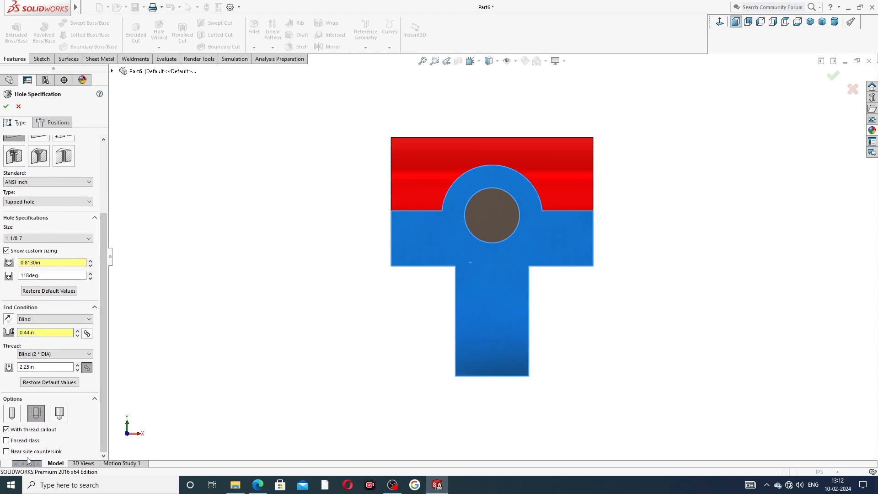
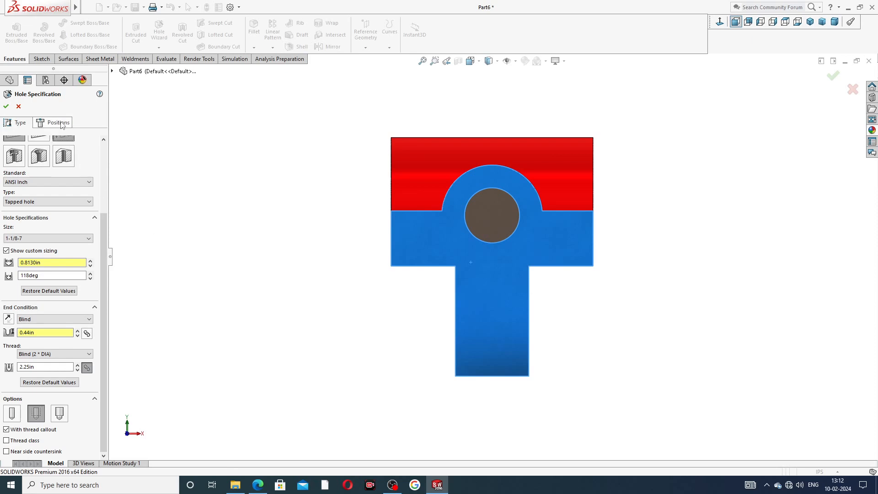
Step: Place the tapped hole at the center of the existing 0.75 in hole on the front face and complete the feature
drag(105, 225, 101, 180)
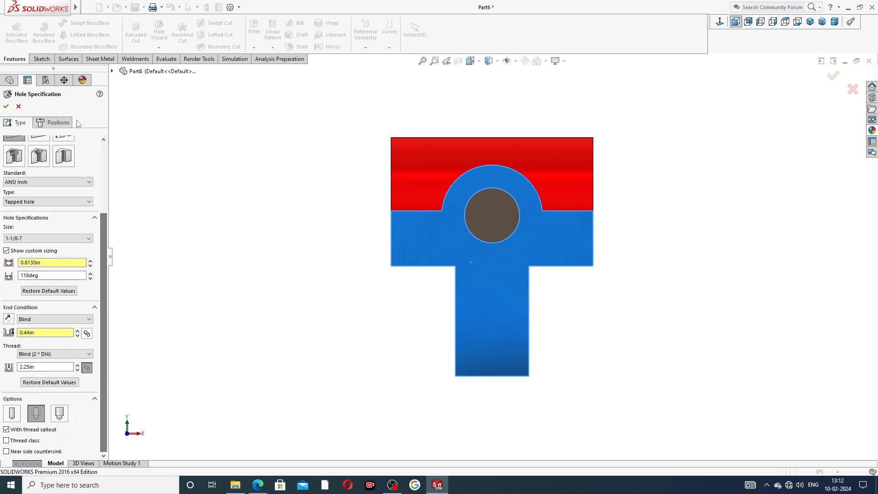
click(53, 122)
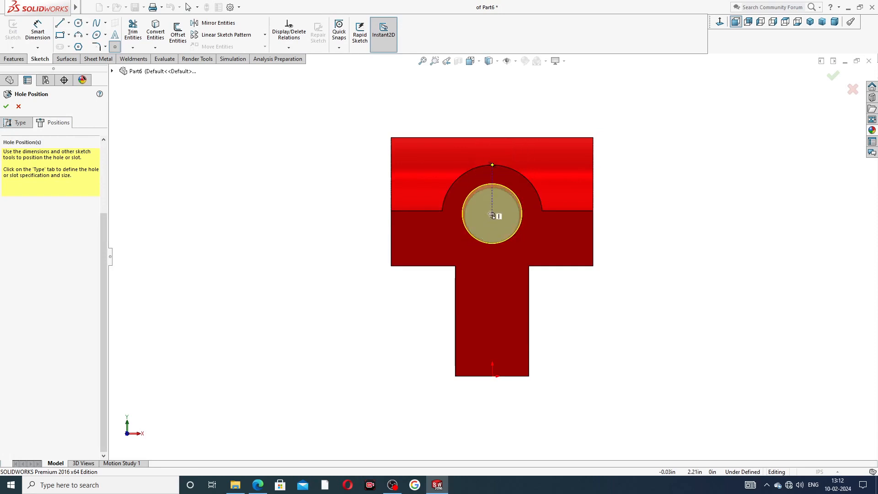
click(492, 216)
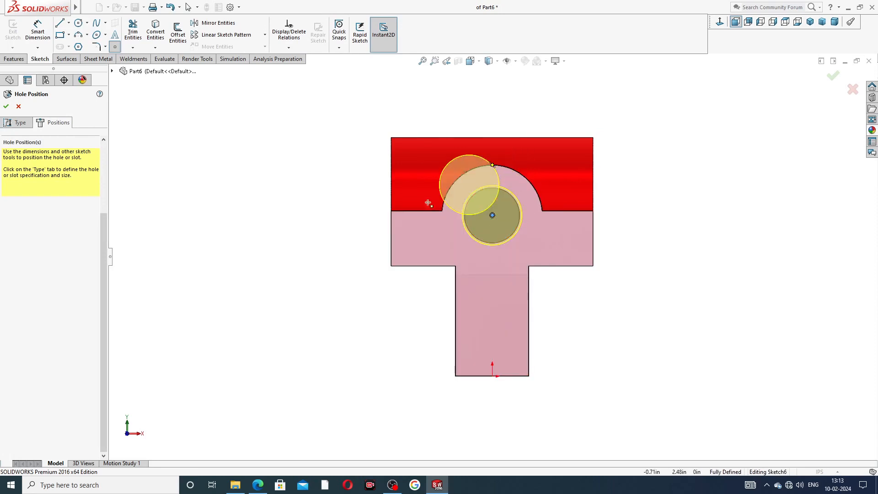
click(6, 106)
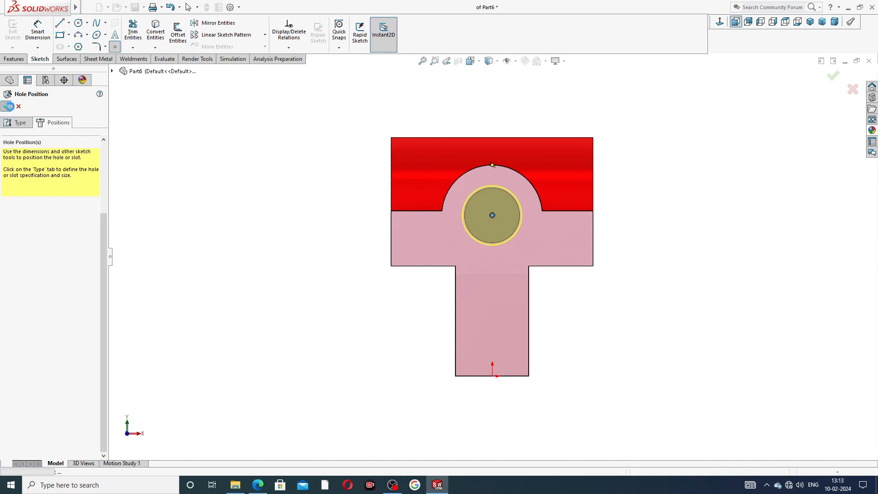
Step: Try to add a near side countersink to the existing 1-1/8-7 tapped hole
click(687, 185)
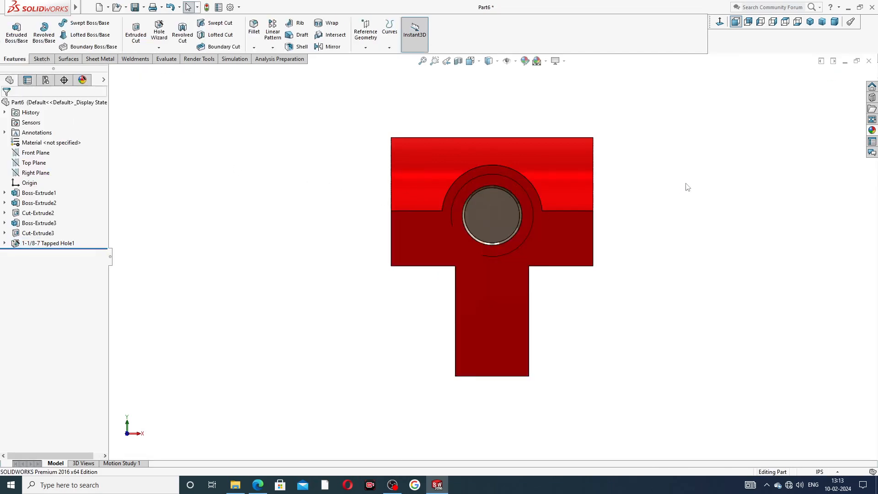
middle_drag(686, 188, 508, 228)
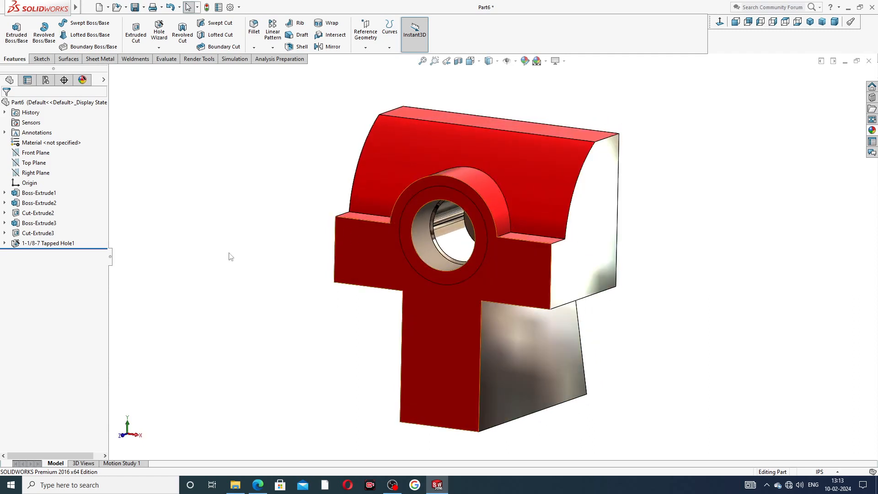
click(46, 244)
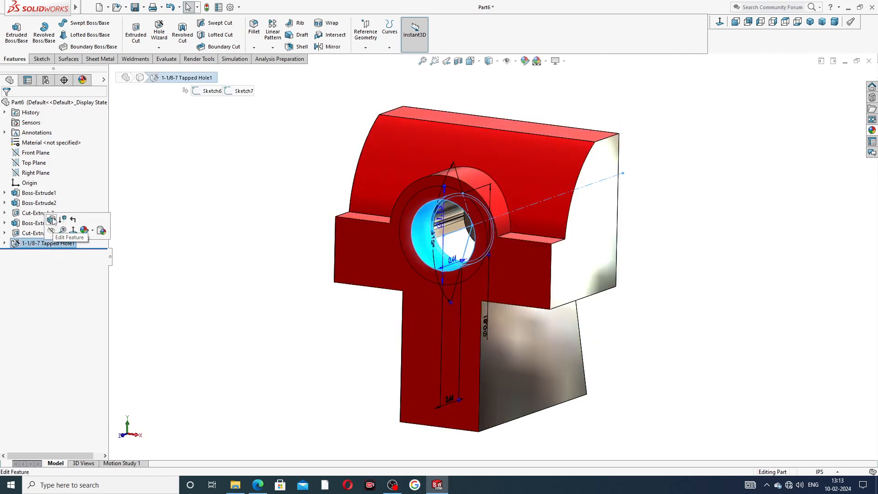
click(55, 223)
scroll(91, 352, down, 3)
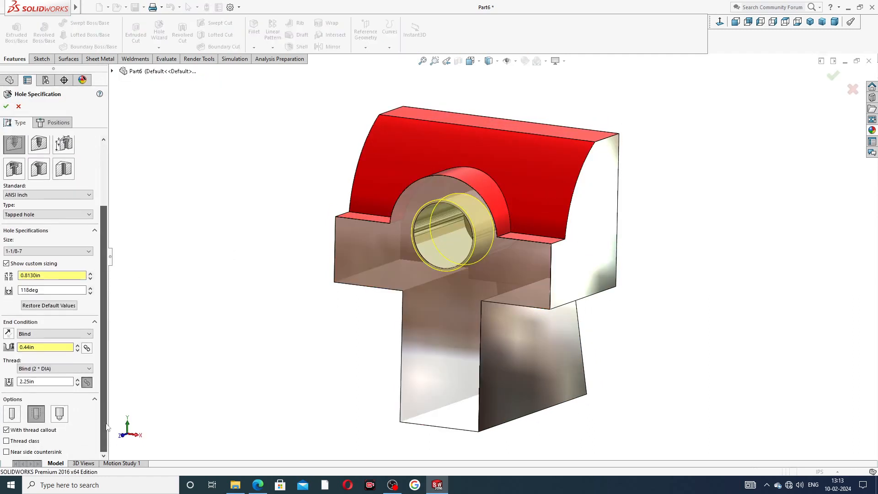
click(6, 452)
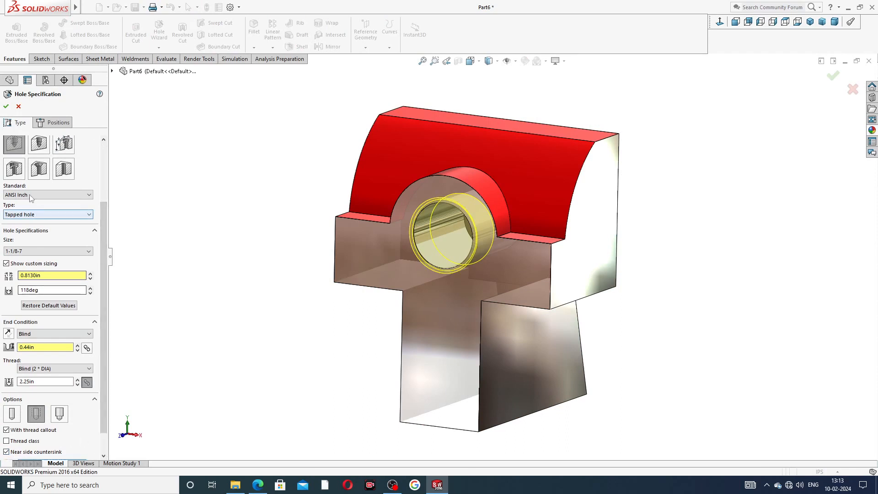
click(6, 106)
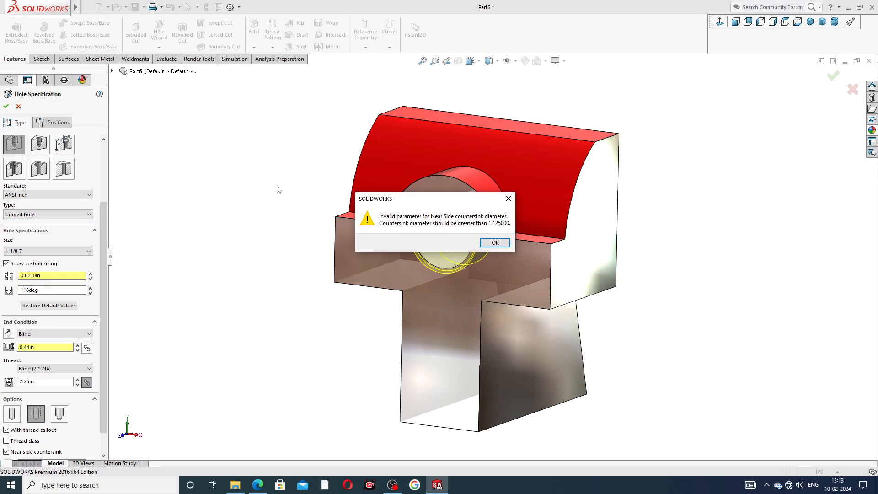
click(509, 200)
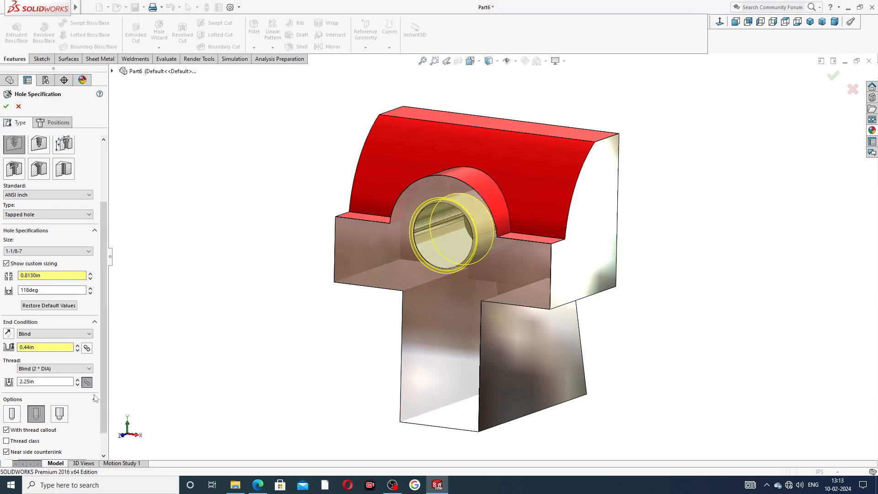
Step: Leave the tapped hole's thread class and near side countersink options off and accept the hole
click(25, 440)
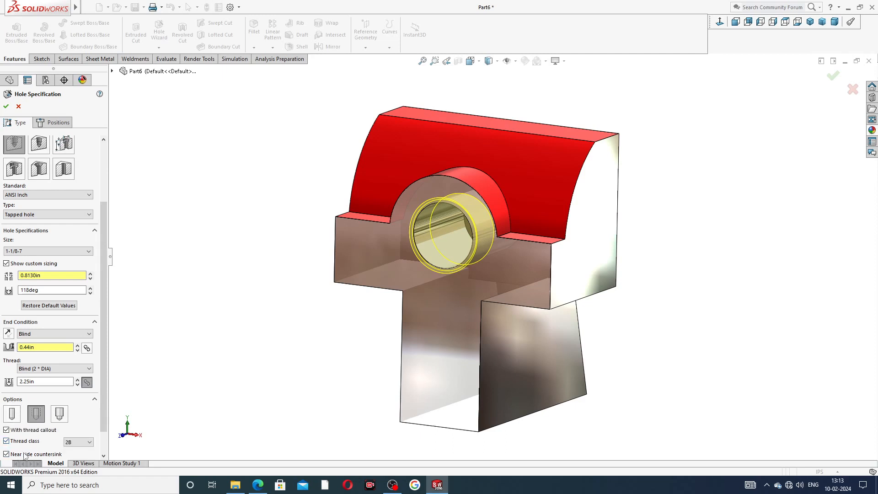
click(24, 454)
click(25, 441)
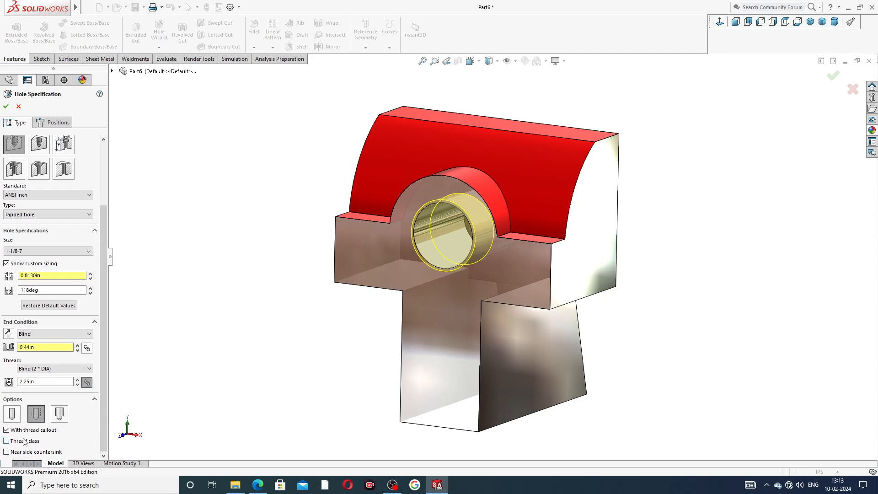
click(24, 452)
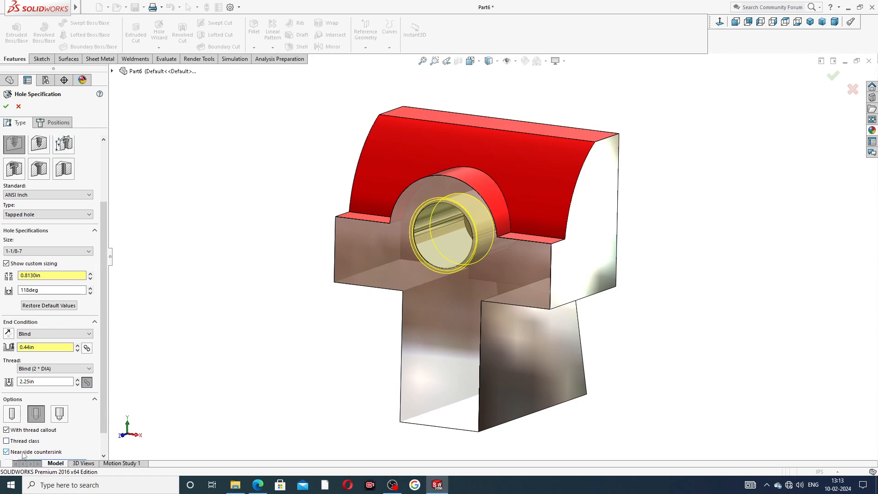
click(23, 452)
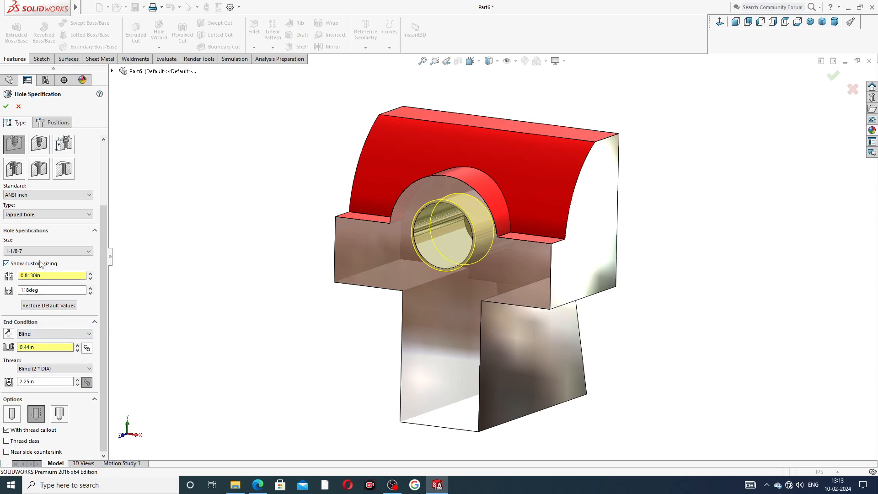
click(6, 106)
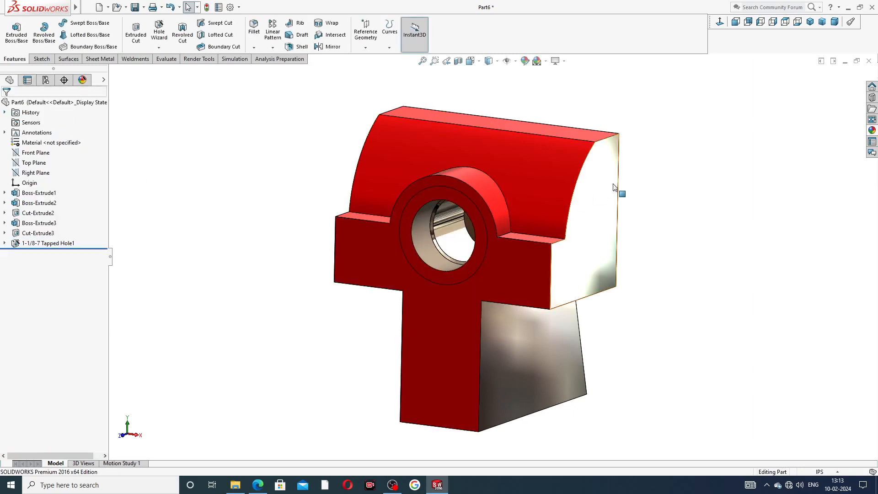
Step: Start a new sketch on the jaw's front face
middle_drag(619, 190, 599, 196)
key(f)
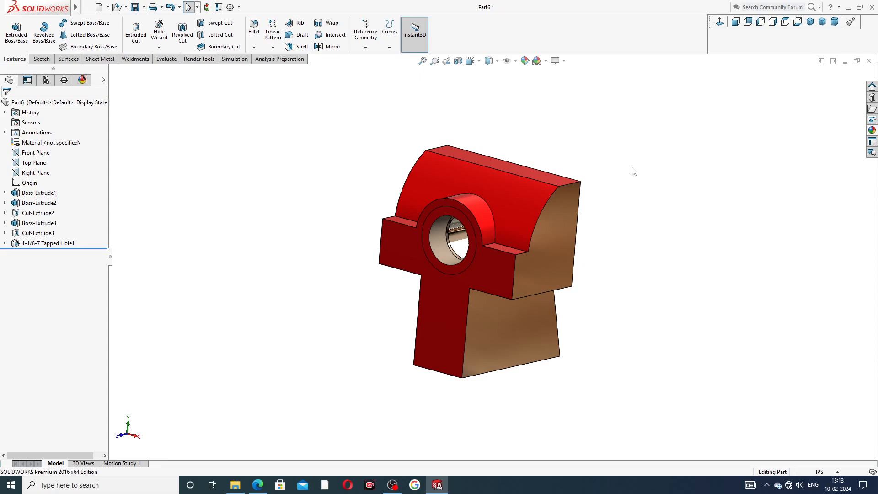
key(ctrl+1)
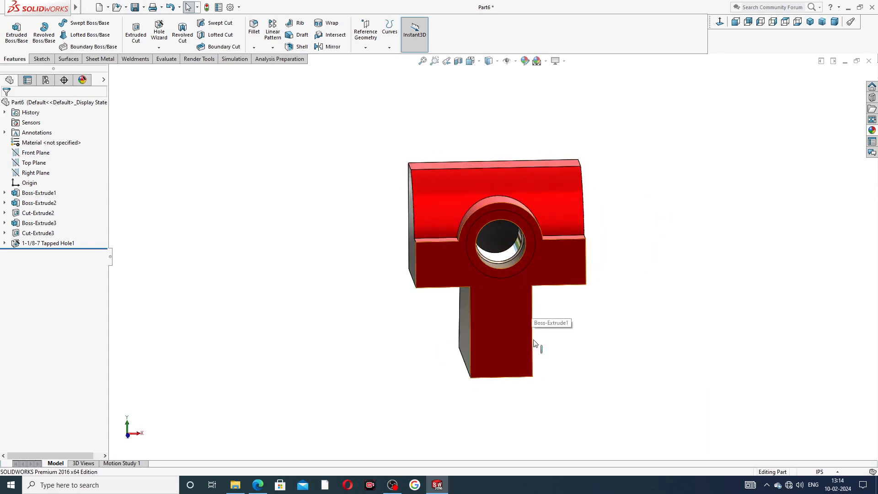
middle_drag(537, 327, 509, 345)
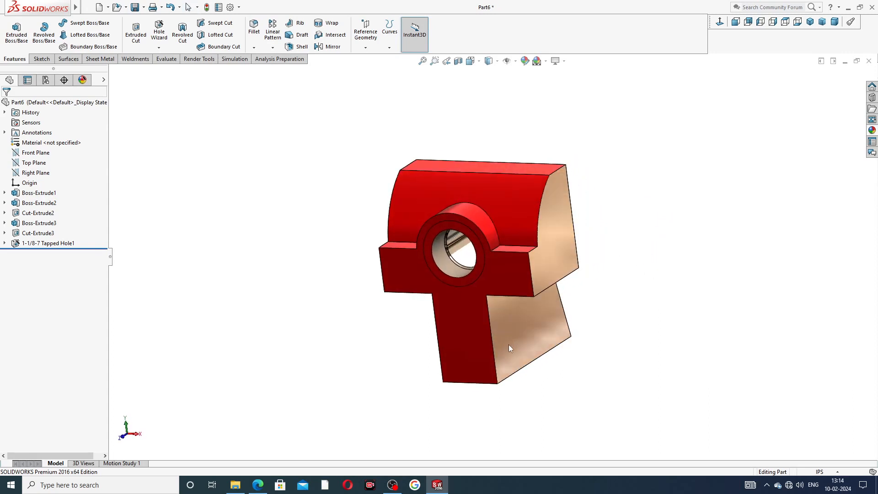
click(468, 328)
click(504, 301)
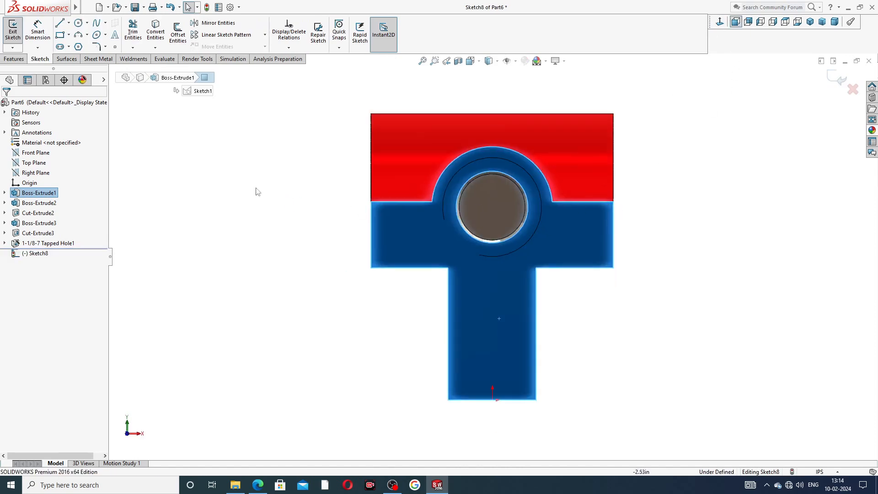
Step: Sketch a centerline about 1.37 in long from the origin up through the lower stem and constrain it vertical
click(69, 23)
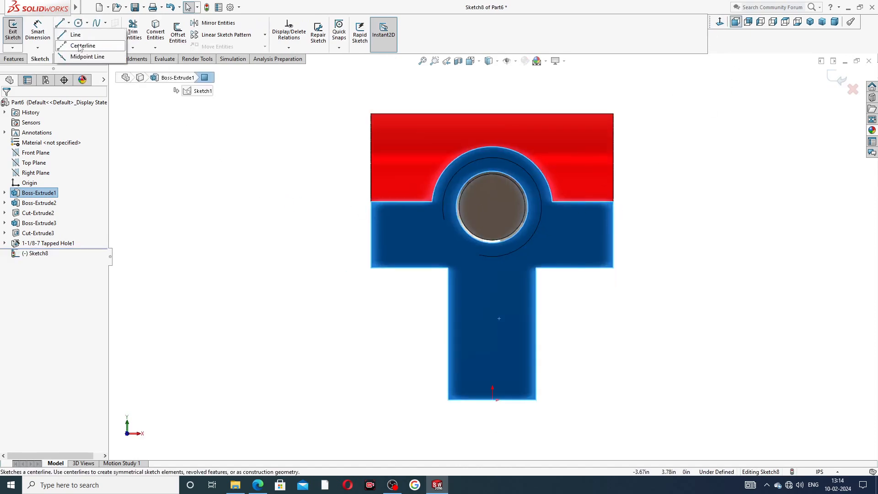
click(78, 46)
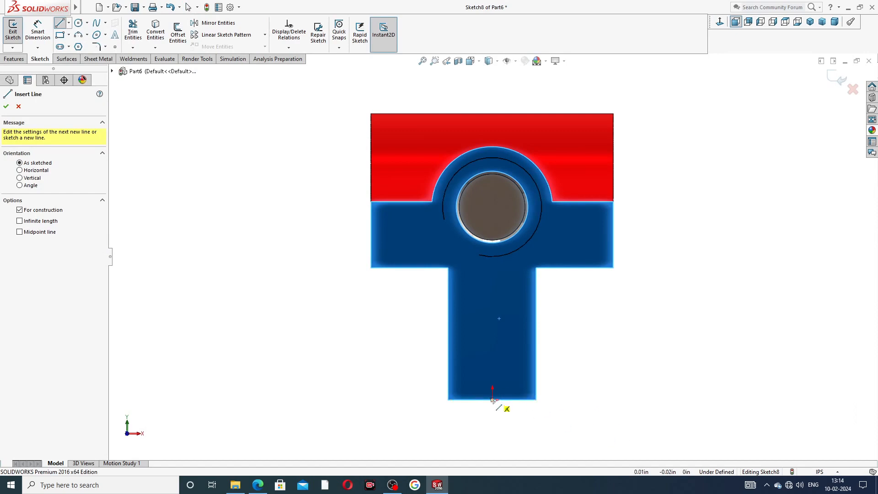
drag(492, 399, 492, 396)
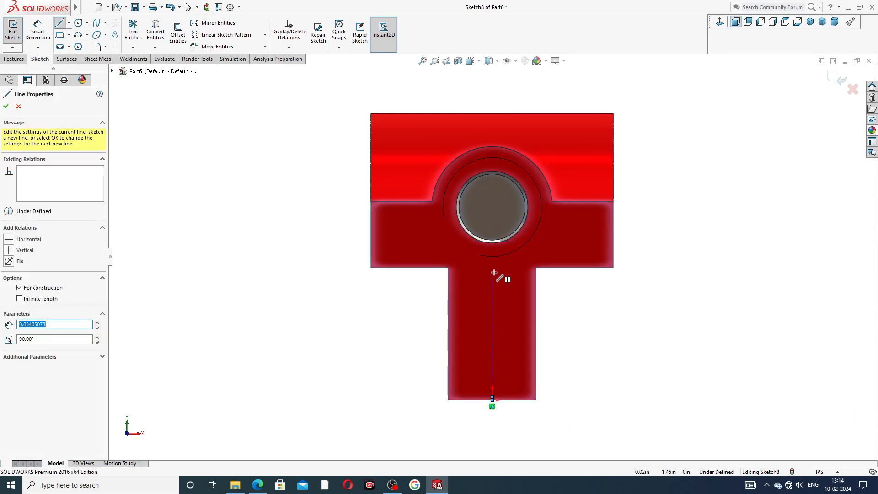
click(493, 273)
right_click(567, 292)
click(583, 299)
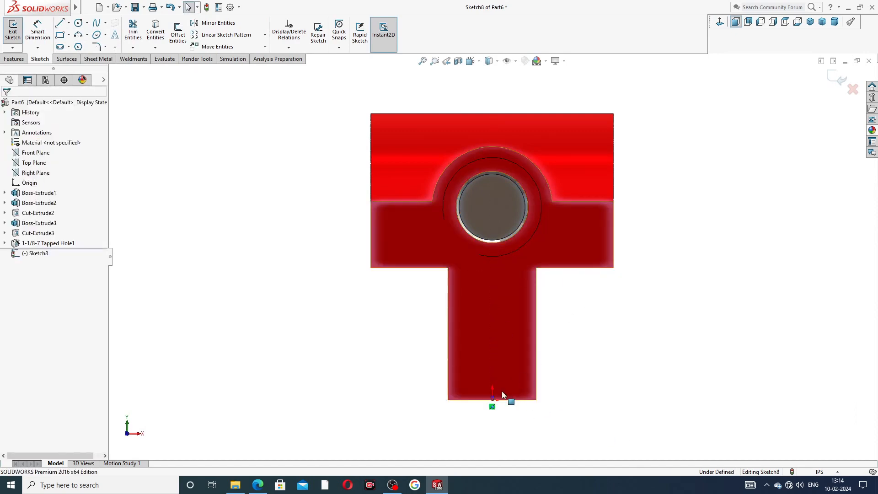
drag(492, 397, 493, 278)
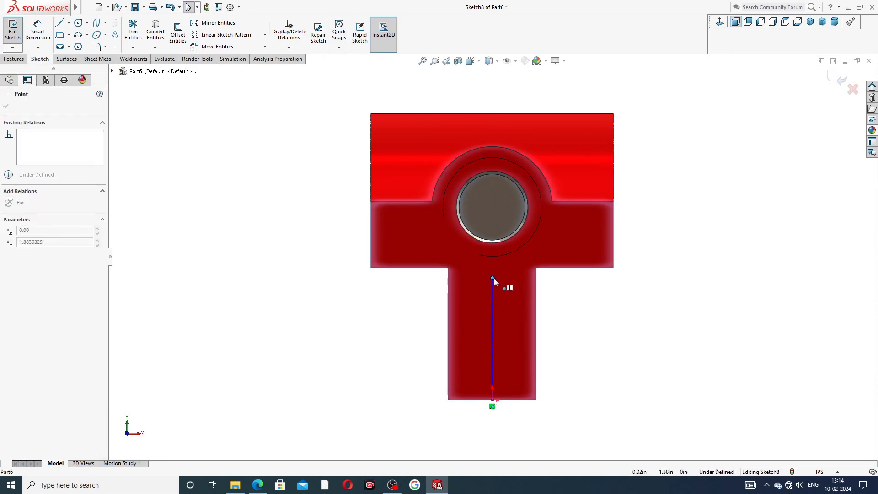
click(577, 328)
click(492, 315)
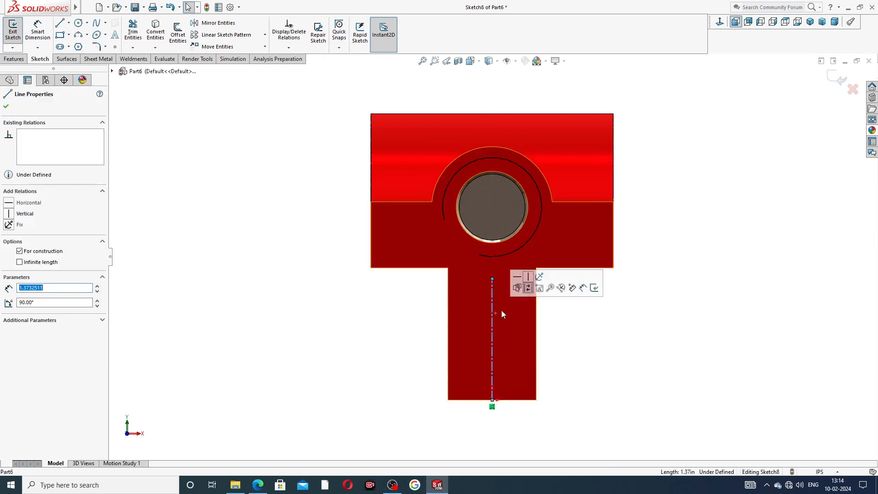
click(529, 278)
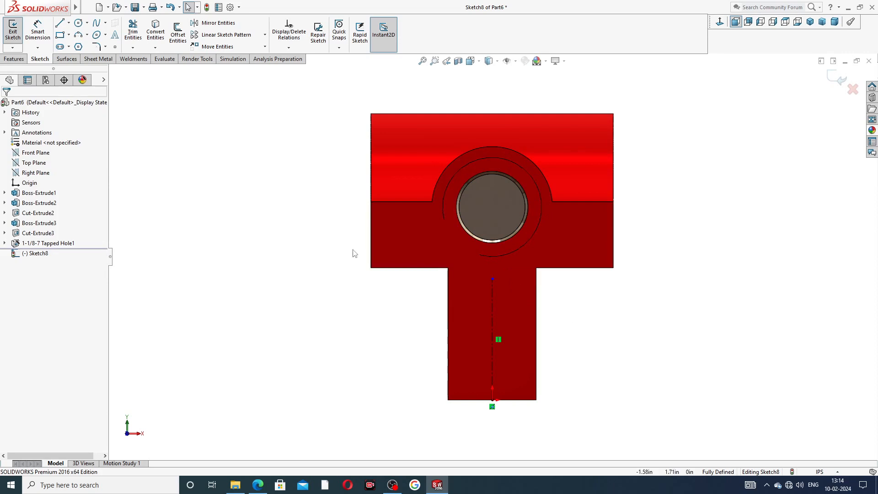
Step: Sketch a corner rectangle about 0.30 in wide and 0.56 in high, inward from the stem's right edge
click(68, 35)
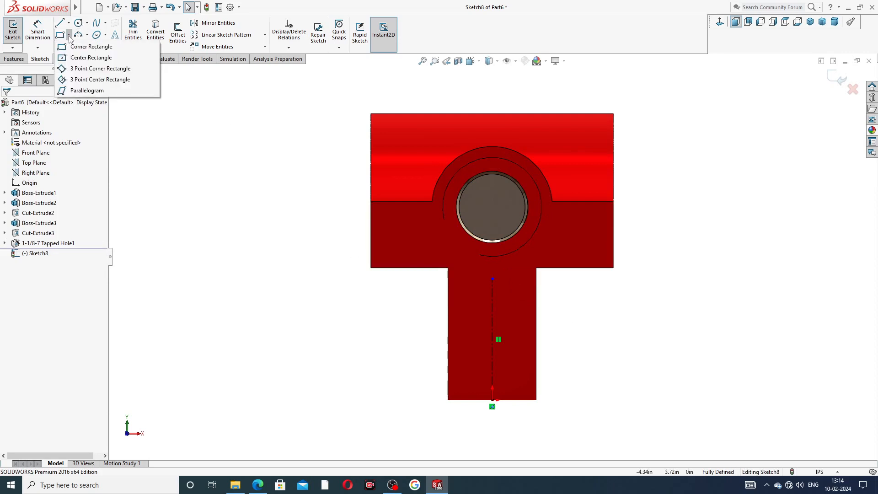
click(85, 45)
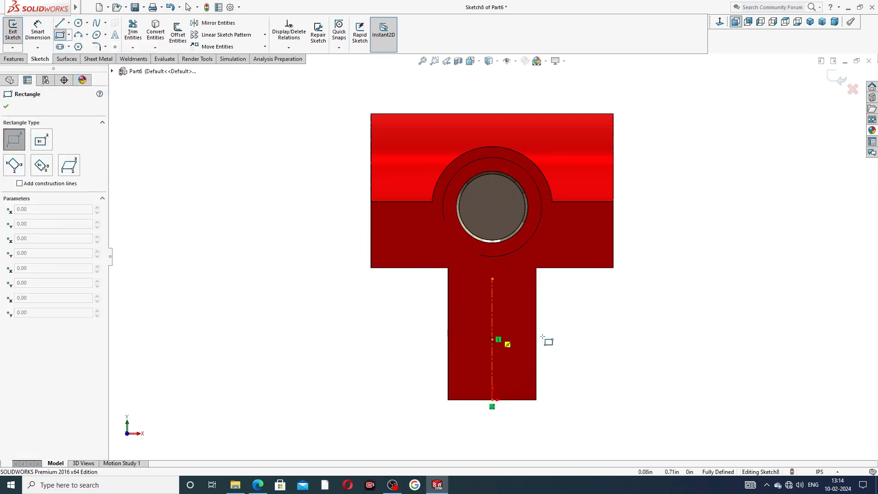
click(536, 317)
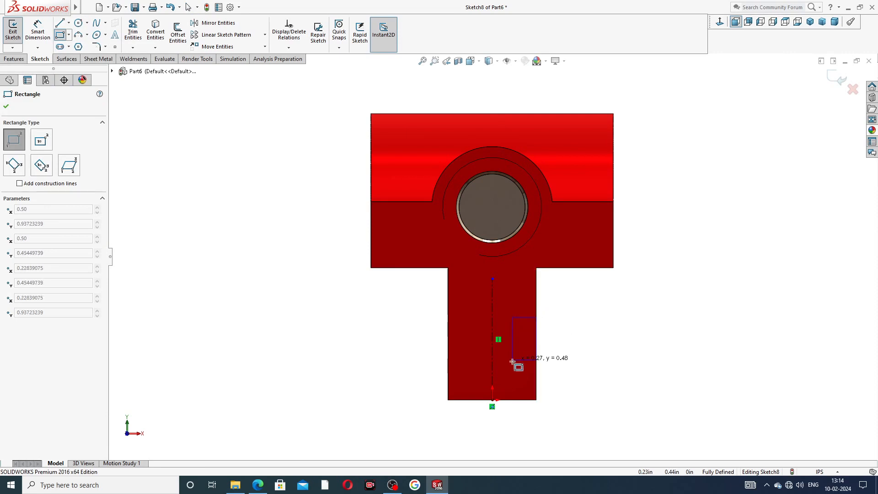
click(509, 368)
right_click(569, 336)
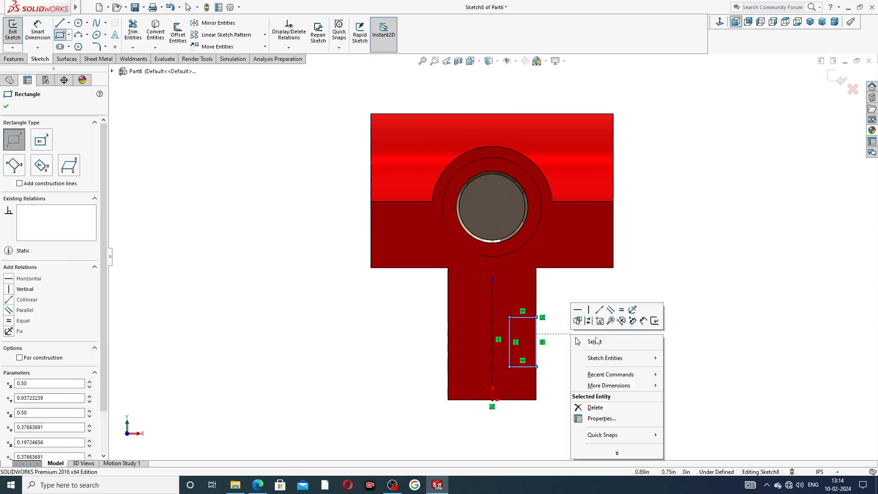
click(592, 343)
Step: Dimension the rectangle on the stem's right edge to 0.22 in wide and 0.19 in high
scroll(565, 327, down, 2)
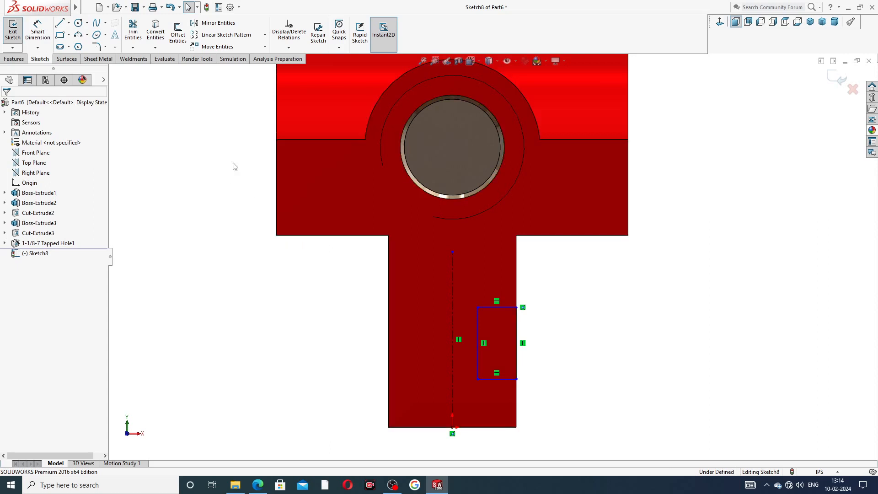
click(37, 31)
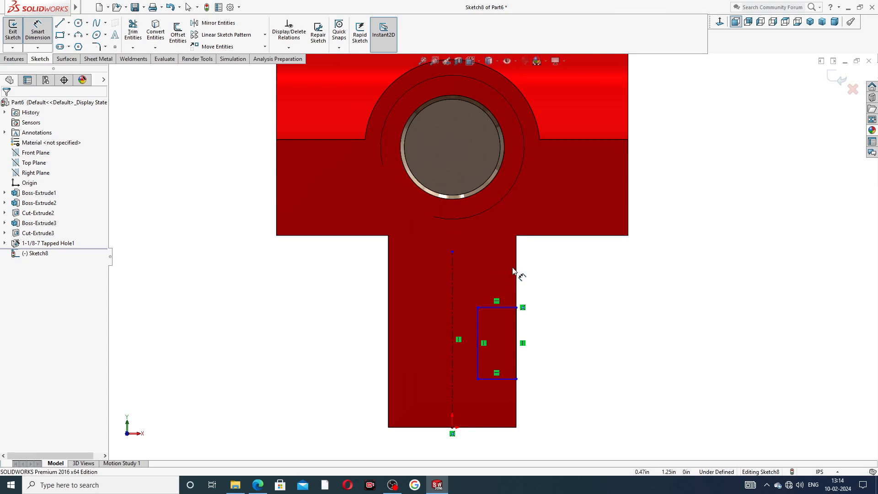
click(485, 381)
click(494, 400)
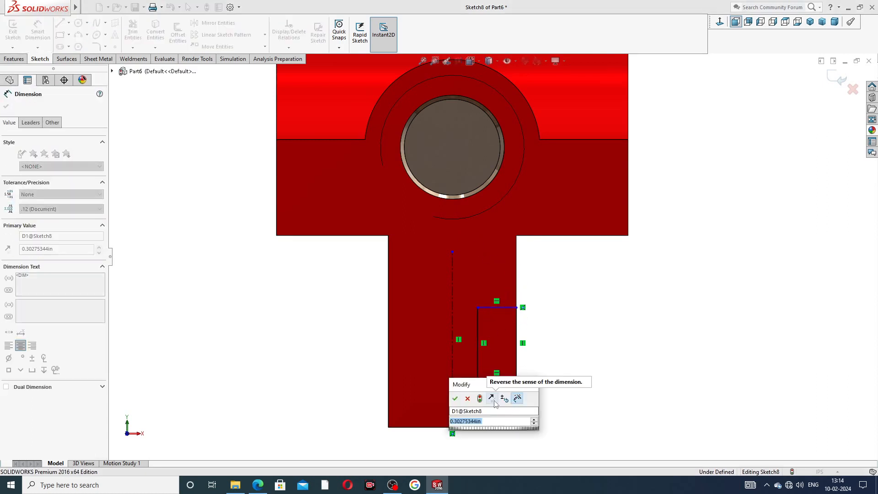
text(0.22)
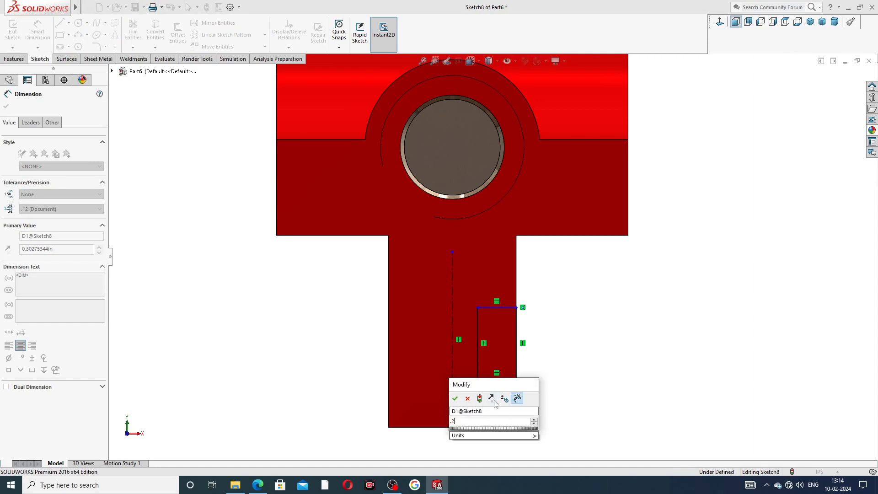
key(Return)
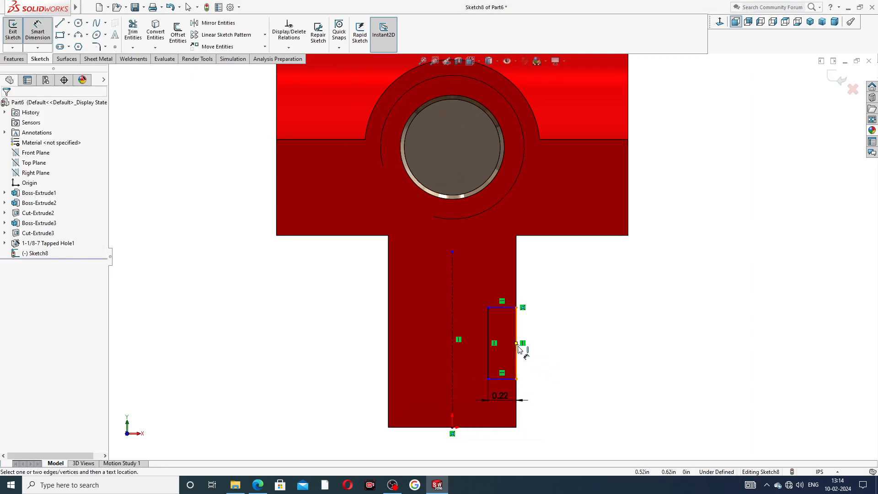
click(525, 344)
click(531, 344)
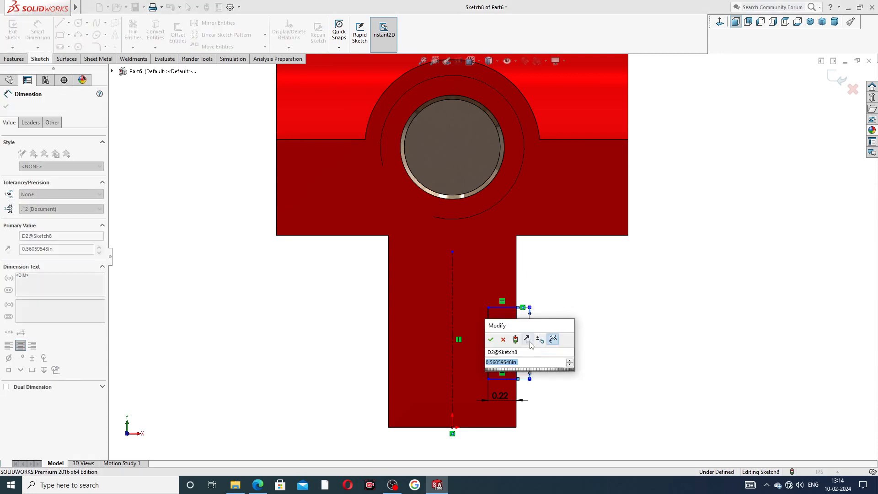
text(0.19)
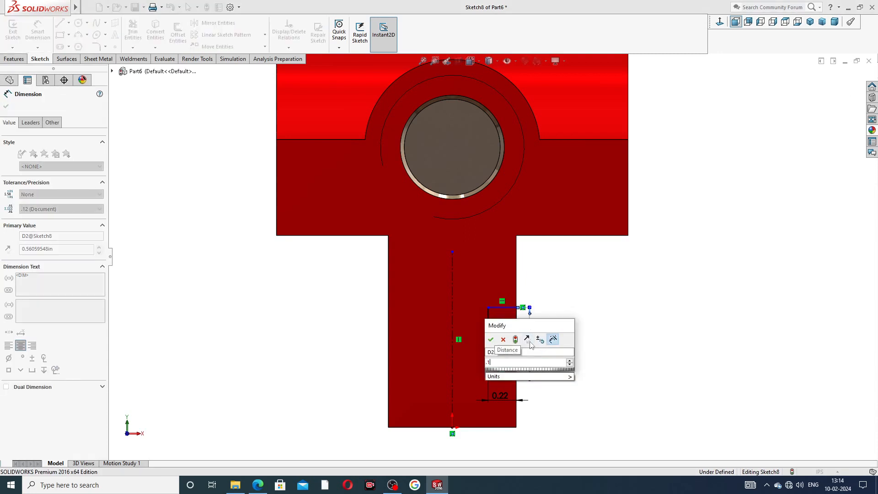
key(Return)
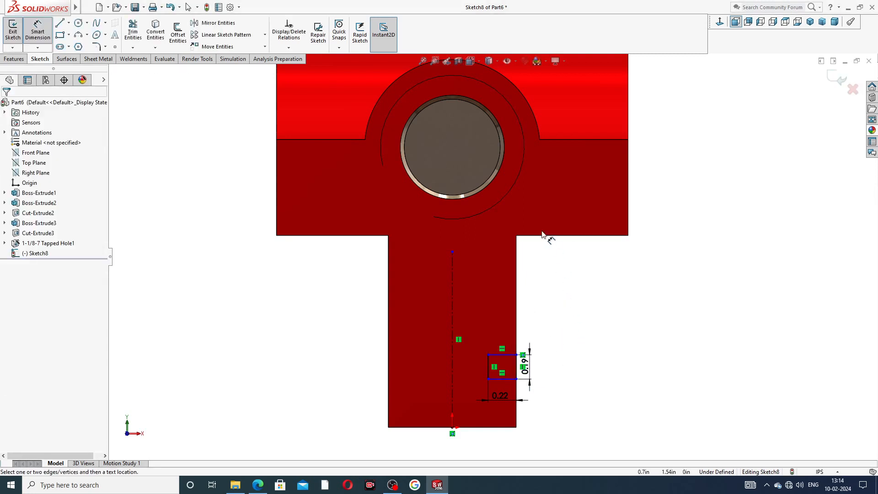
Step: Dimension the groove rectangle's upper edge 0.51 in below the jaw's underside shoulder edge
click(542, 235)
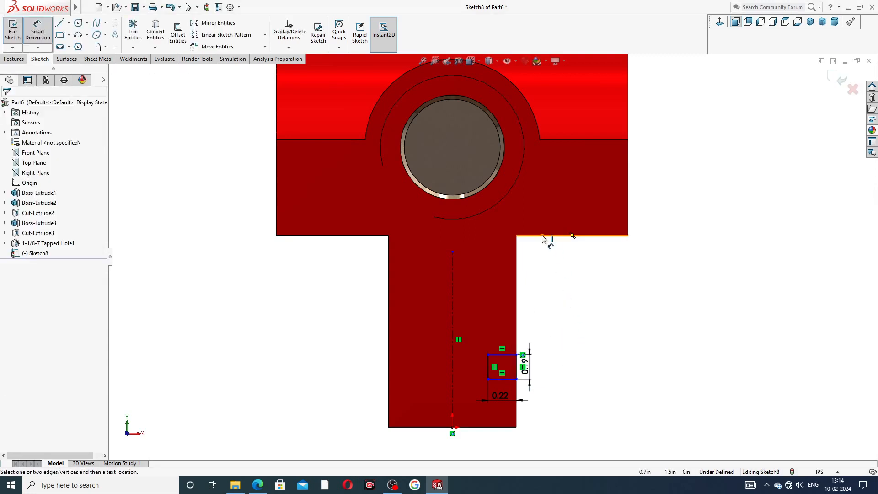
click(500, 354)
click(551, 294)
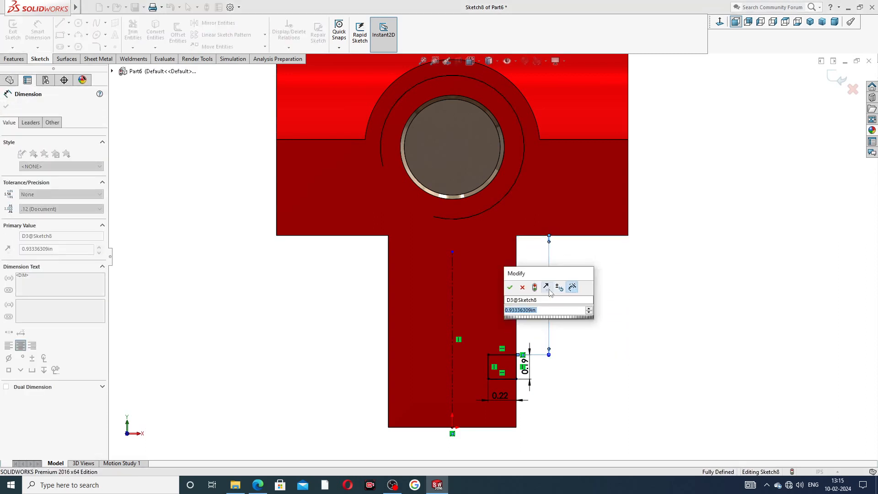
key(BackSpace)
text(.51)
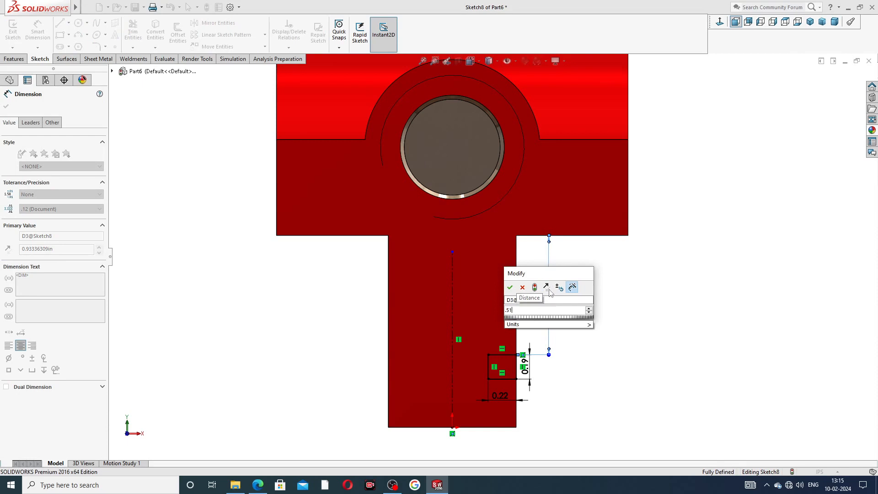
key(Return)
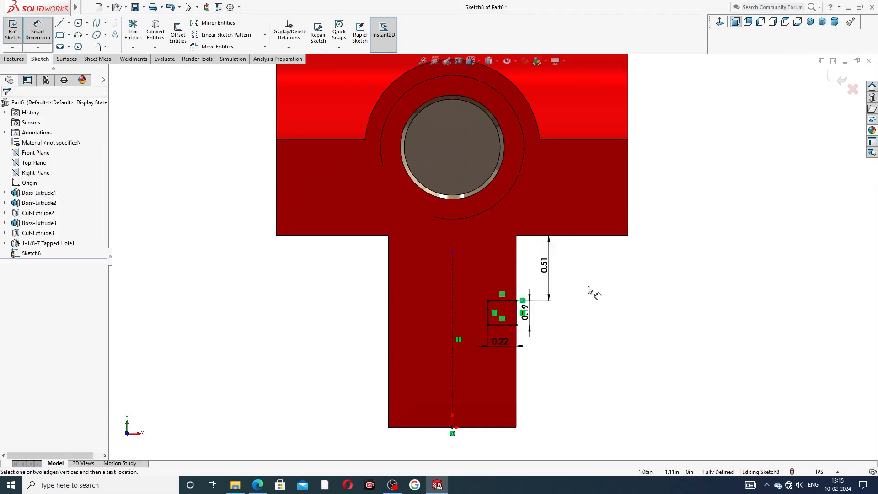
Step: Space out the 0.51, 0.19 and 0.22 dimensions around the groove rectangle and finish dimensioning
drag(554, 266, 565, 266)
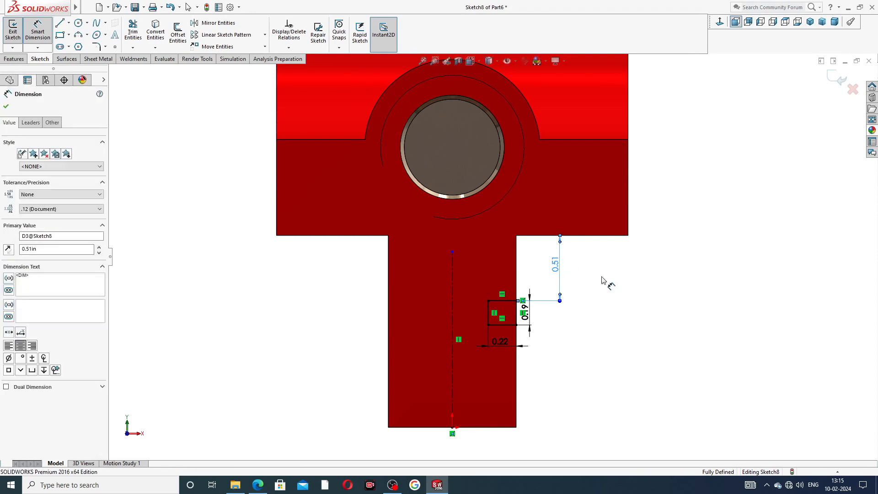
click(602, 278)
drag(526, 312, 546, 315)
click(594, 302)
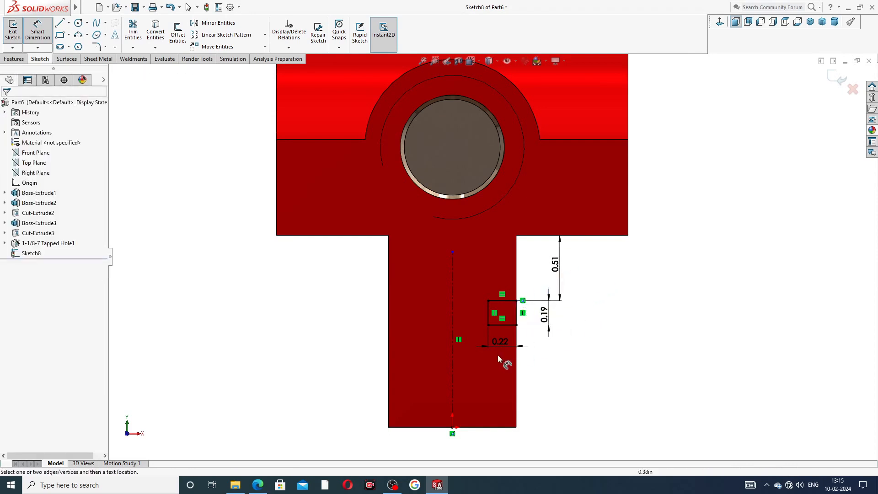
drag(499, 342, 499, 348)
click(608, 303)
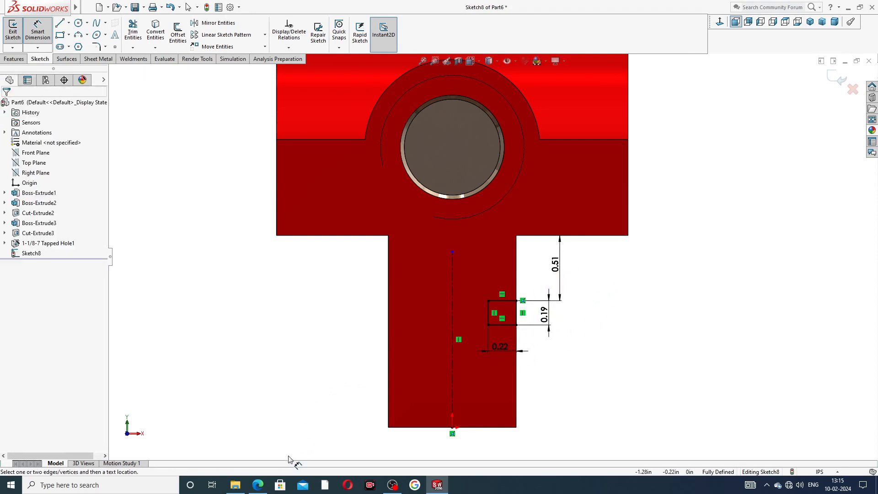
right_click(289, 384)
click(311, 37)
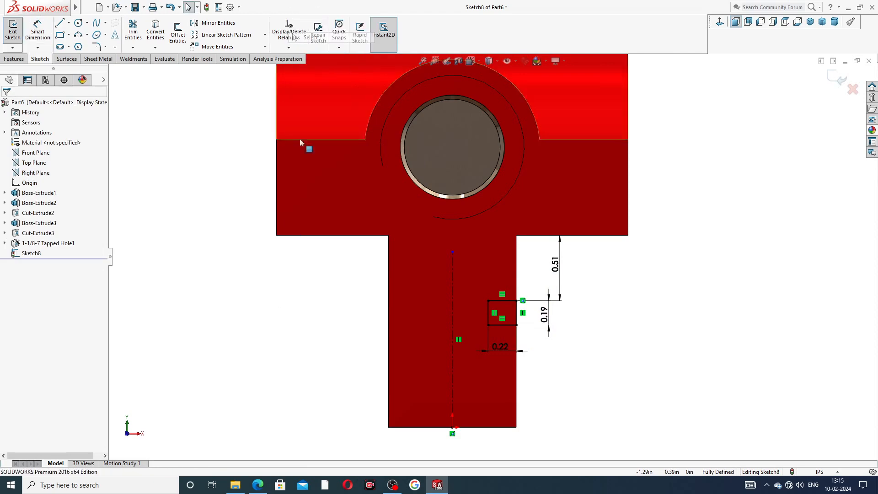
Step: Check the sliding jaw PDF drawing in the browser, and back in SOLIDWORKS cut the groove rectangle Through All along the stem
click(258, 484)
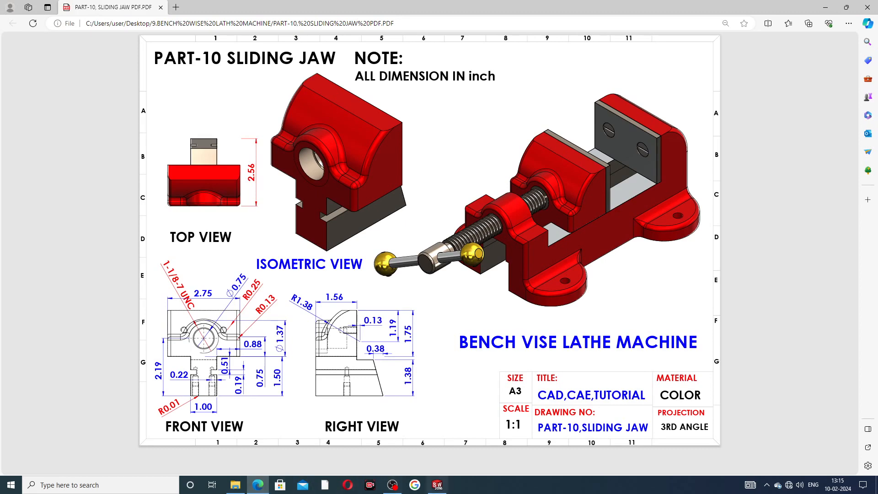
click(439, 486)
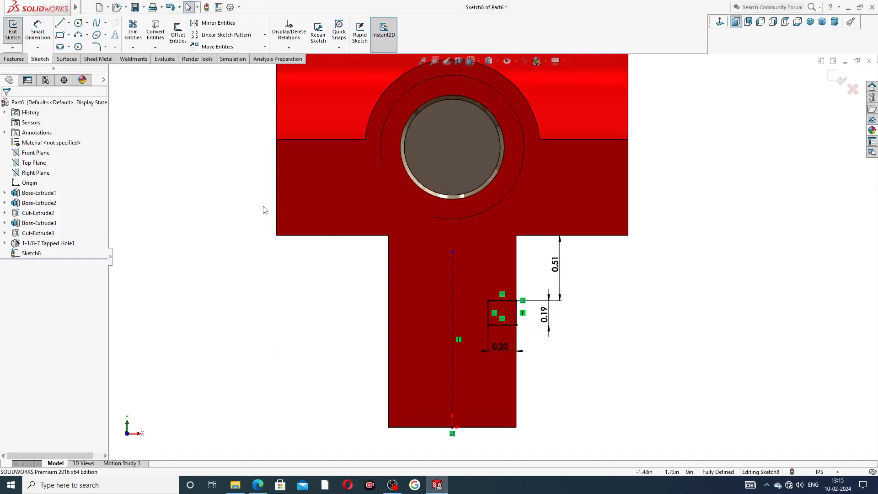
click(10, 60)
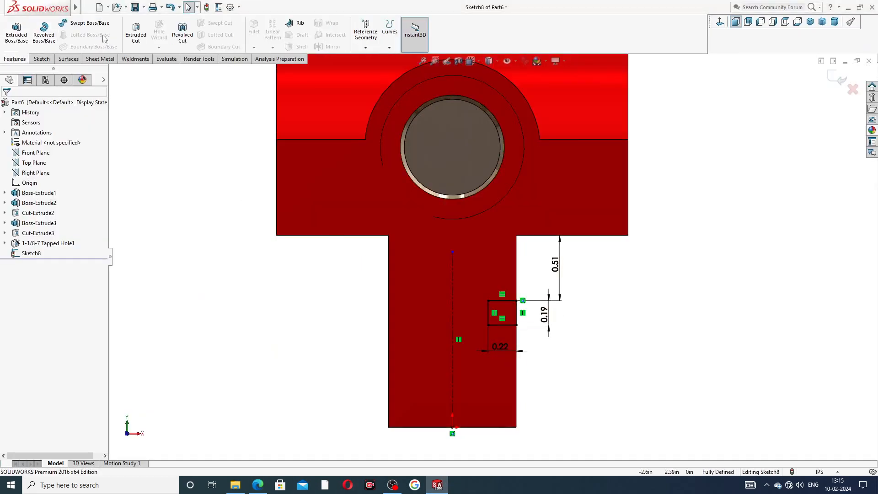
click(135, 33)
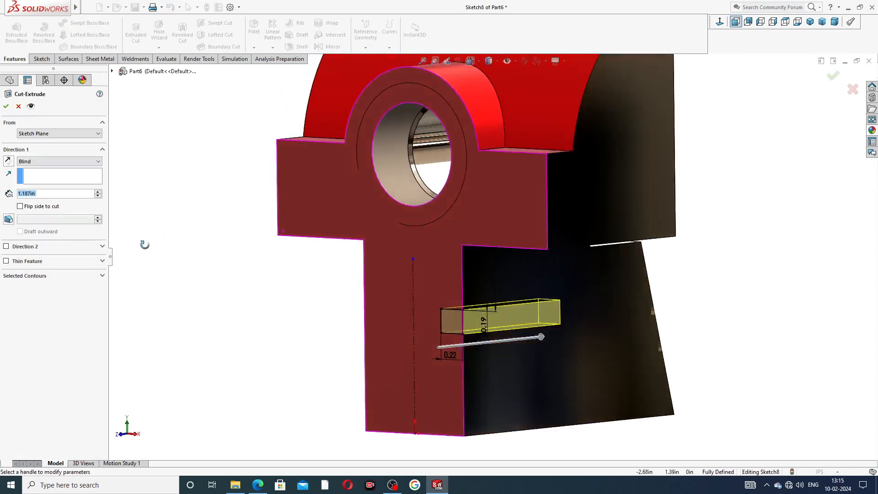
click(41, 162)
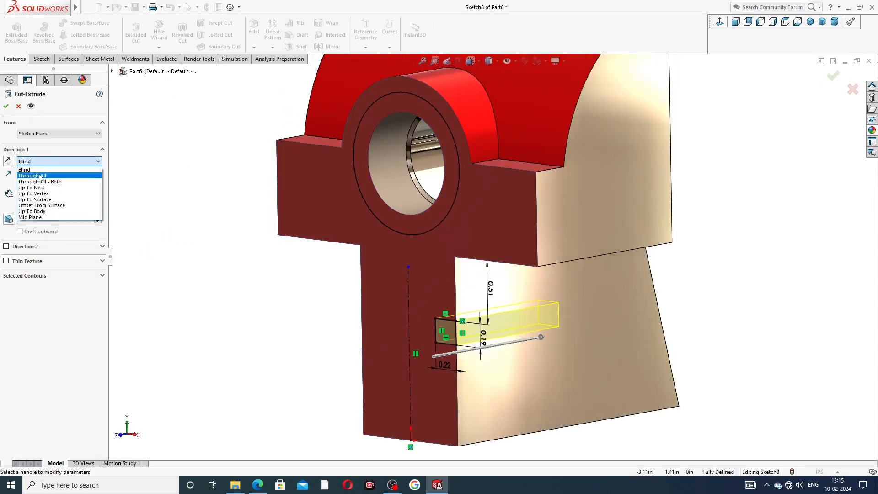
click(41, 176)
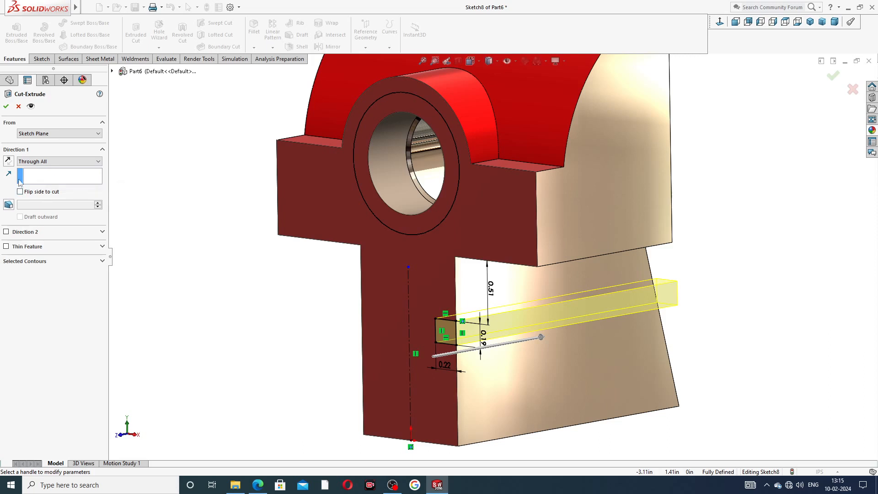
click(6, 106)
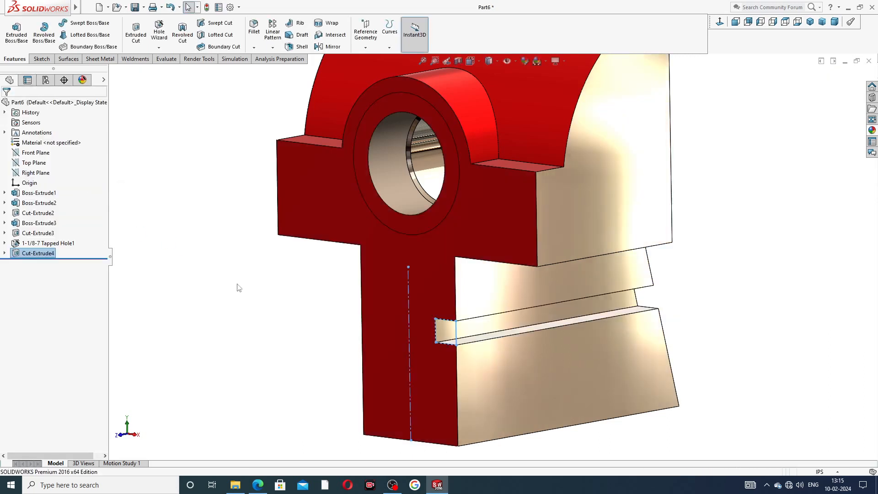
Step: Mirror the stem's groove cut about the Right Plane to the opposite side of the stem
scroll(290, 311, up, 2)
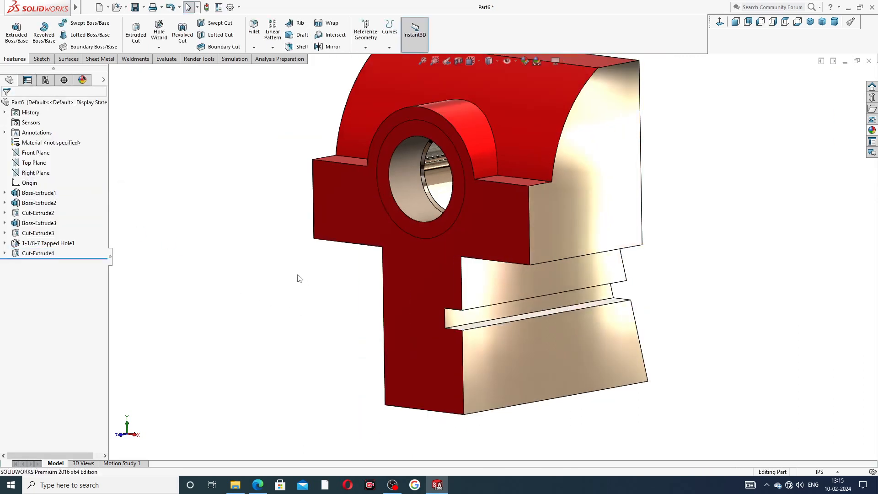
scroll(300, 275, up, 2)
middle_drag(461, 280, 466, 292)
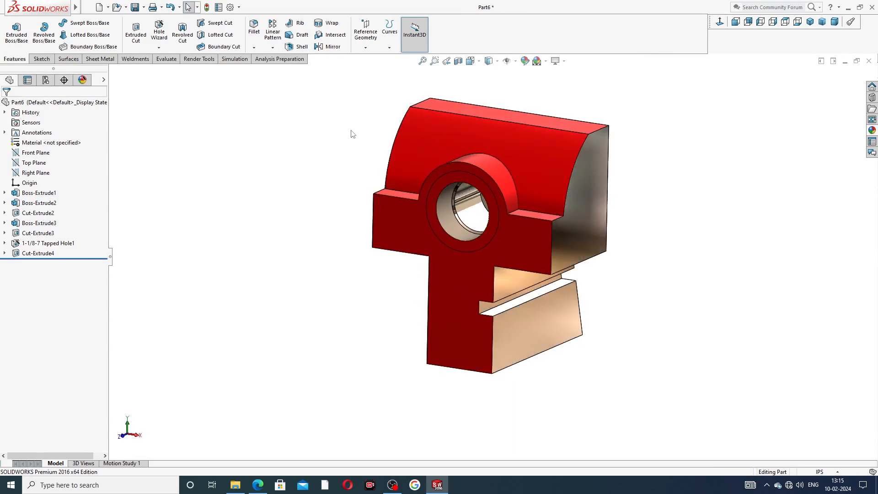
click(39, 174)
middle_drag(307, 274, 339, 270)
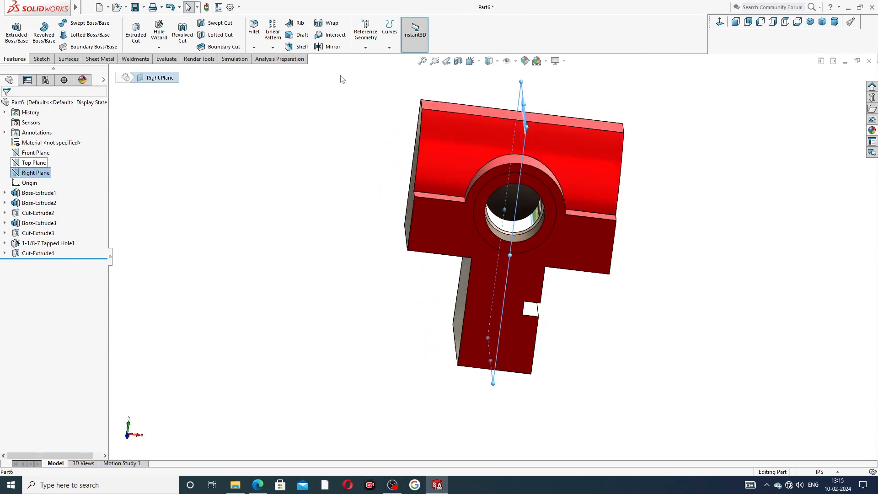
click(333, 50)
middle_drag(424, 265, 369, 275)
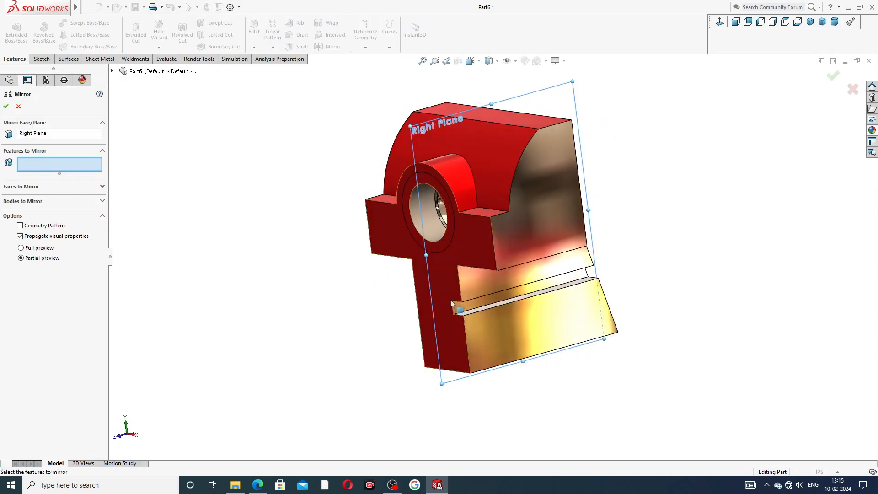
click(482, 307)
middle_drag(343, 317, 402, 314)
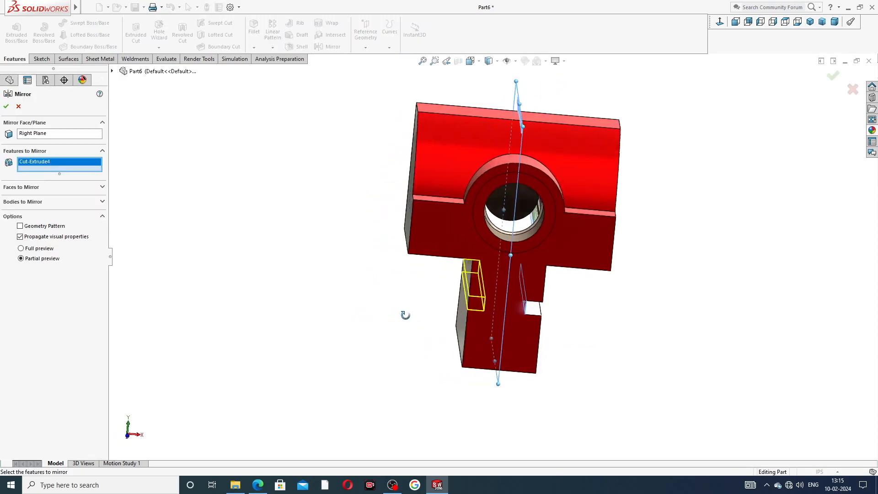
click(6, 106)
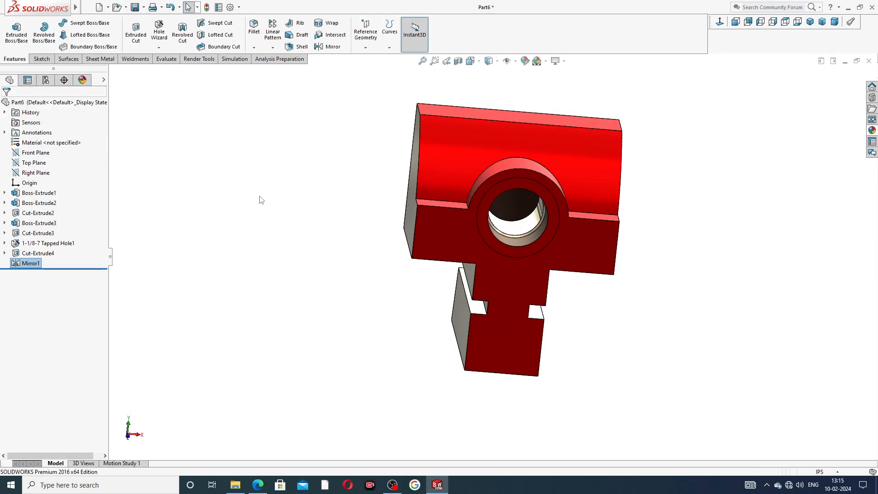
Step: Start a Hole Wizard tapped hole on the jaw's flat back face, using ANSI Inch size 1/4-20
middle_drag(324, 279, 643, 163)
mouse_move(656, 254)
middle_down()
mouse_move(686, 210)
mouse_move(645, 247)
middle_up()
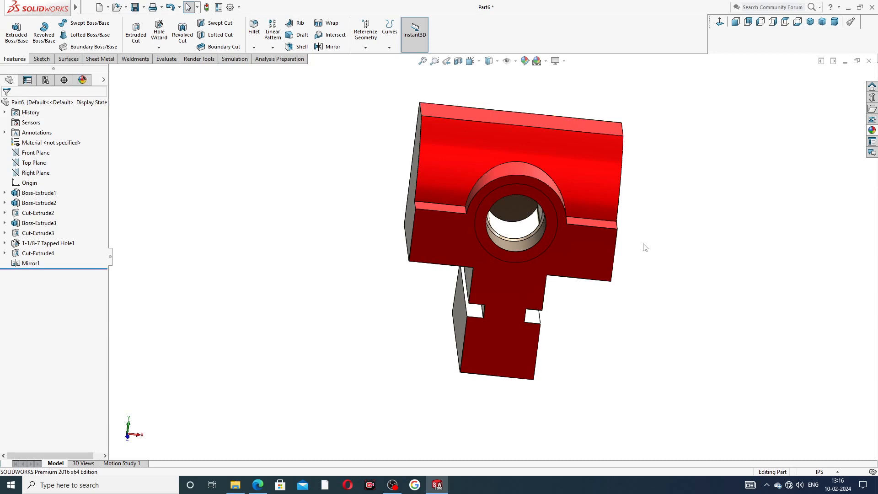
middle_drag(657, 190, 502, 184)
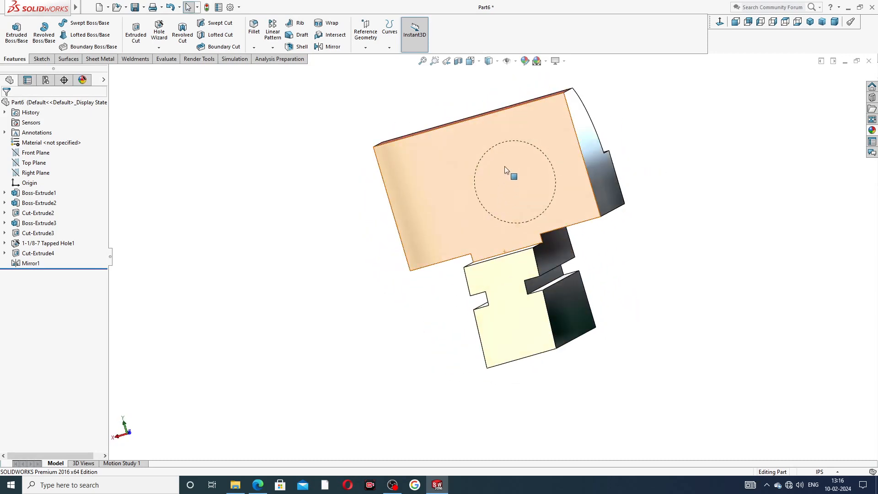
click(505, 167)
click(719, 22)
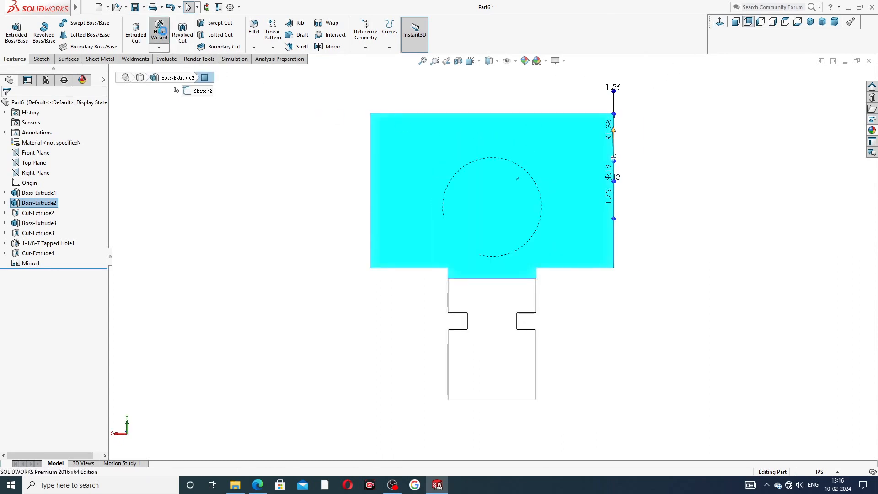
click(159, 31)
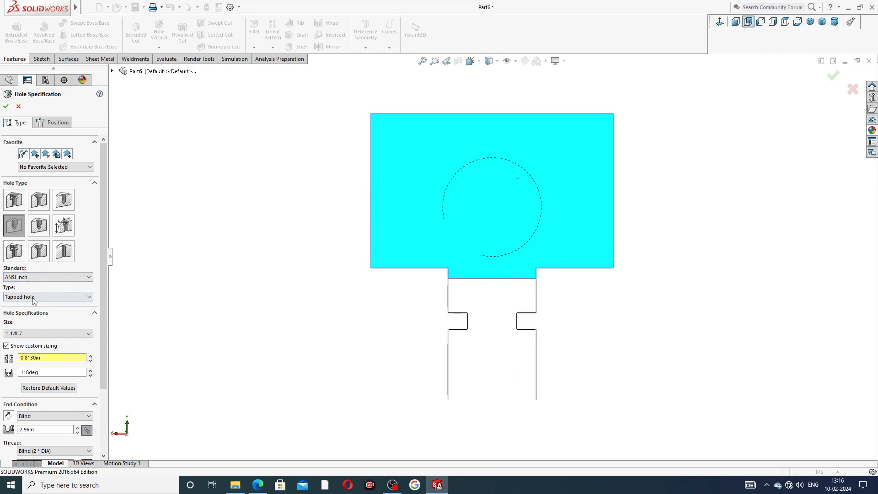
click(49, 333)
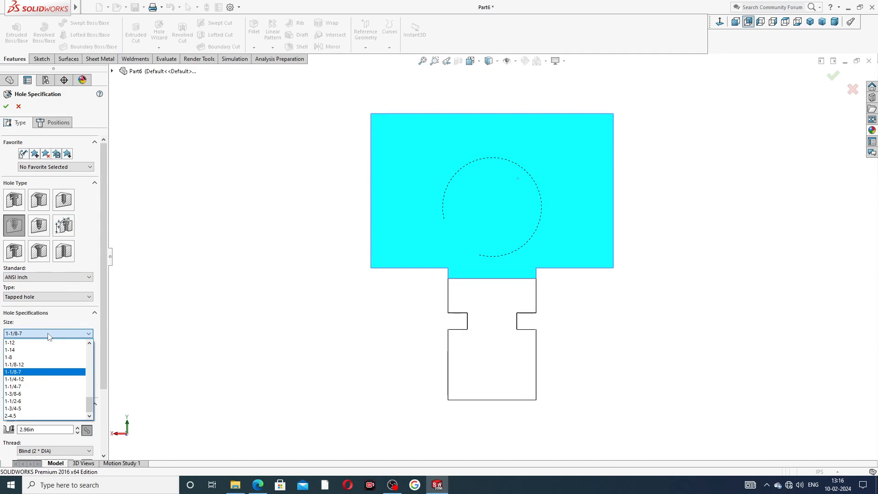
click(49, 336)
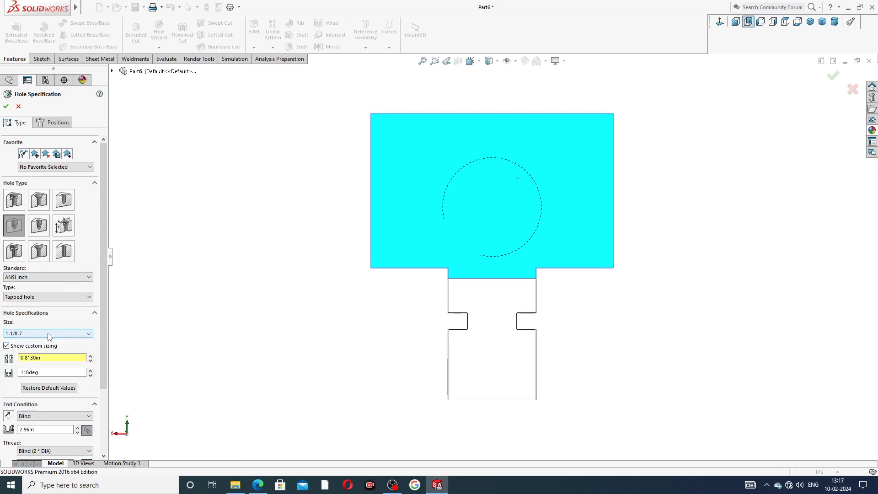
click(50, 336)
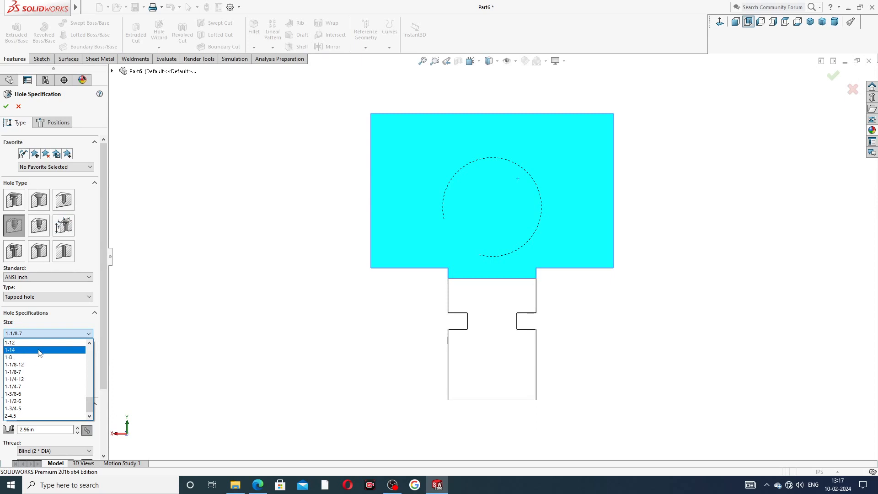
scroll(40, 356, up, 3)
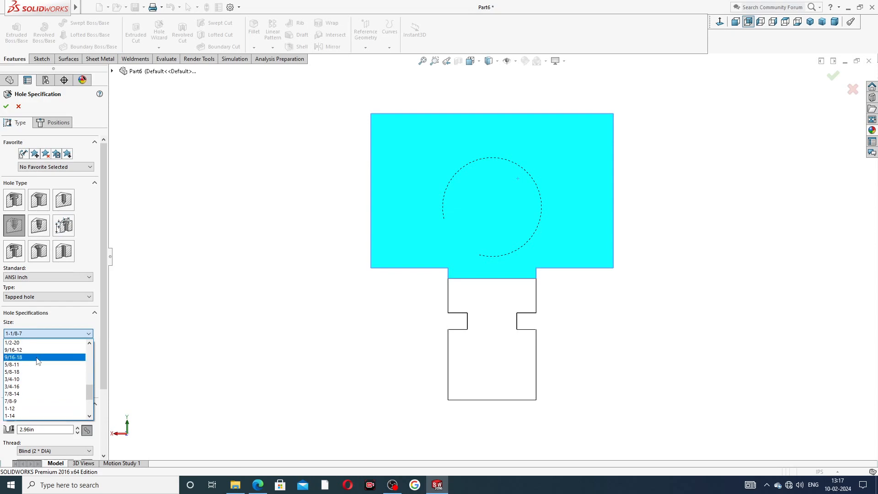
scroll(38, 360, up, 2)
scroll(38, 361, up, 2)
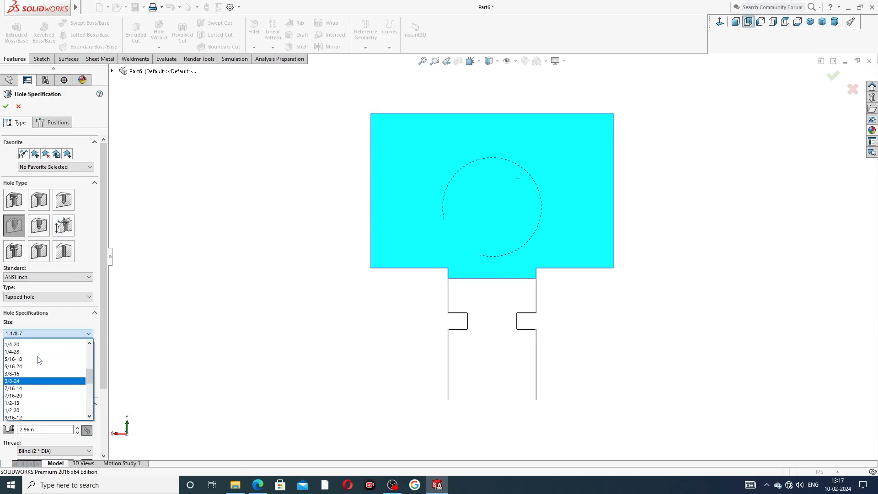
click(35, 369)
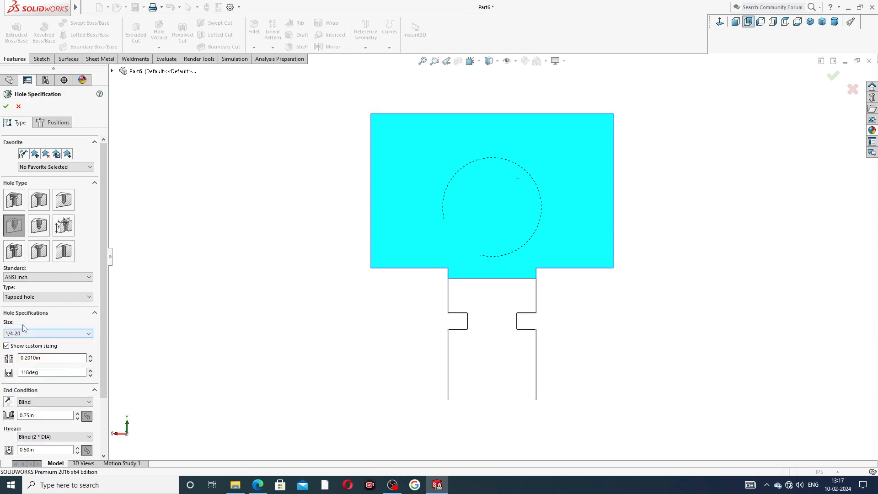
Step: Turn off custom sizing for the tapped hole and set its blind hole depth to 0.63 in
drag(102, 321, 114, 385)
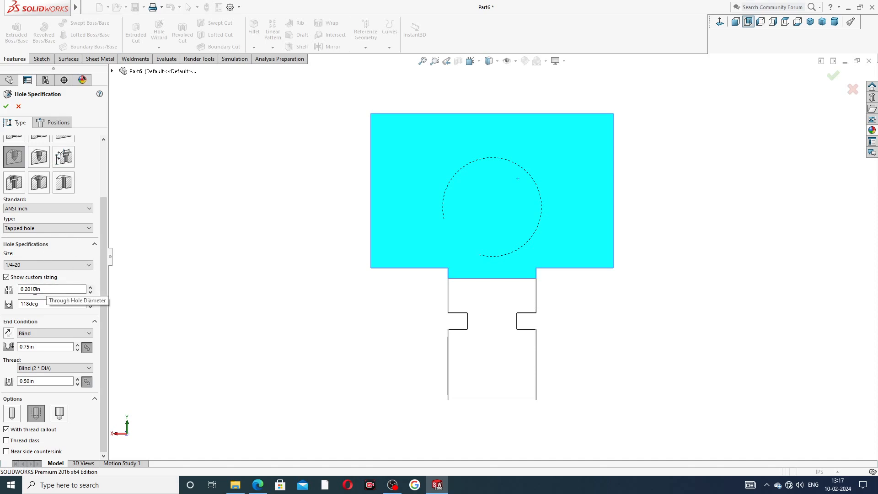
click(7, 277)
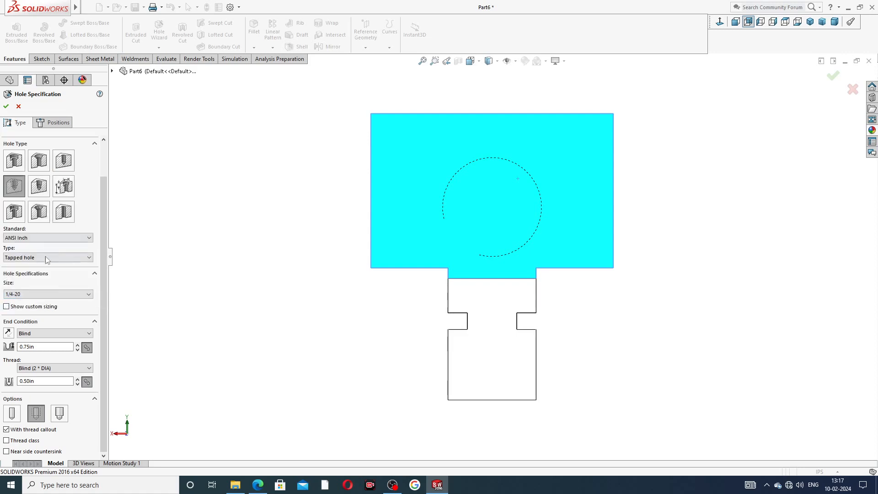
click(43, 347)
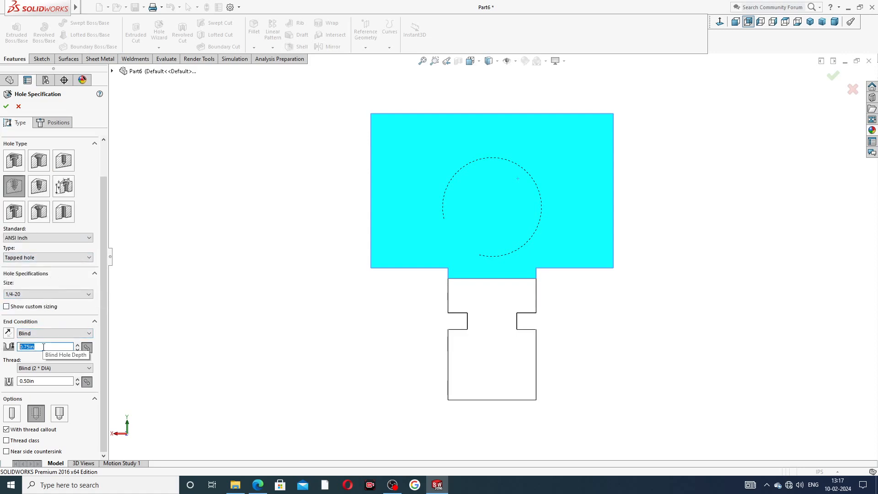
text(.63)
key(Return)
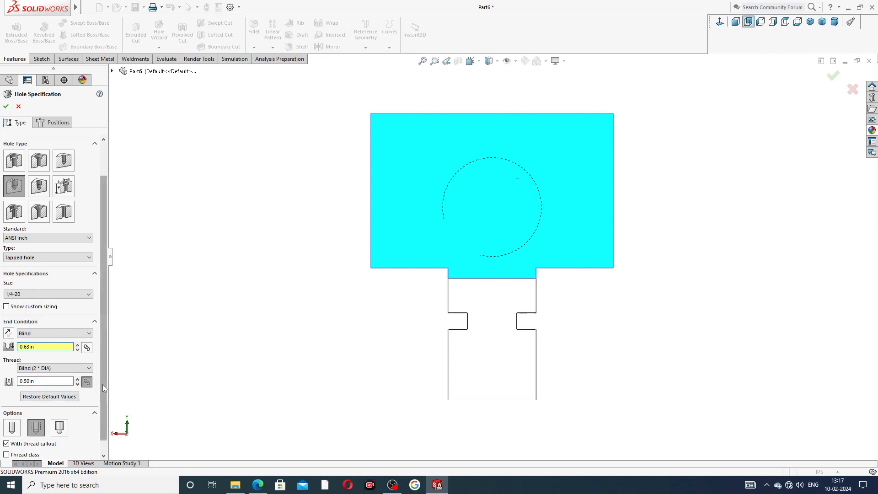
Step: Place the first 1/4-20 tapped hole on the jaw's back face, left of the central bore, at about X -0.87 in, Y 2.54 in
scroll(97, 393, down, 1)
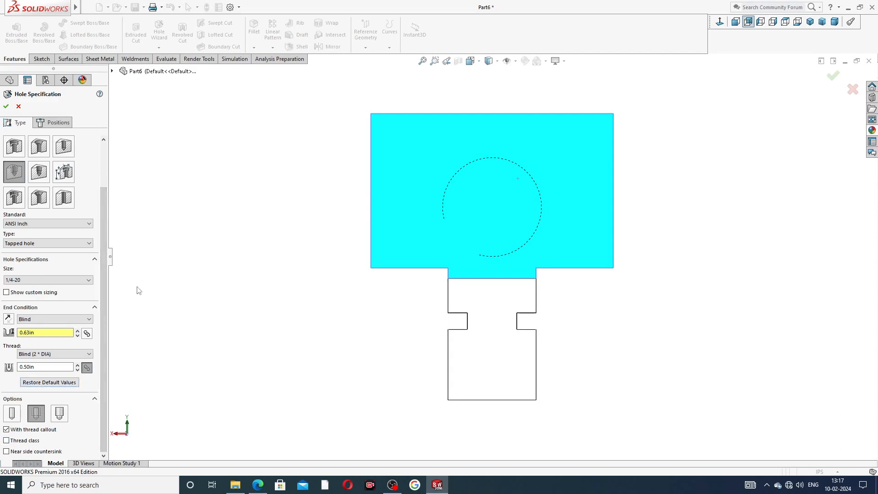
drag(103, 277, 106, 235)
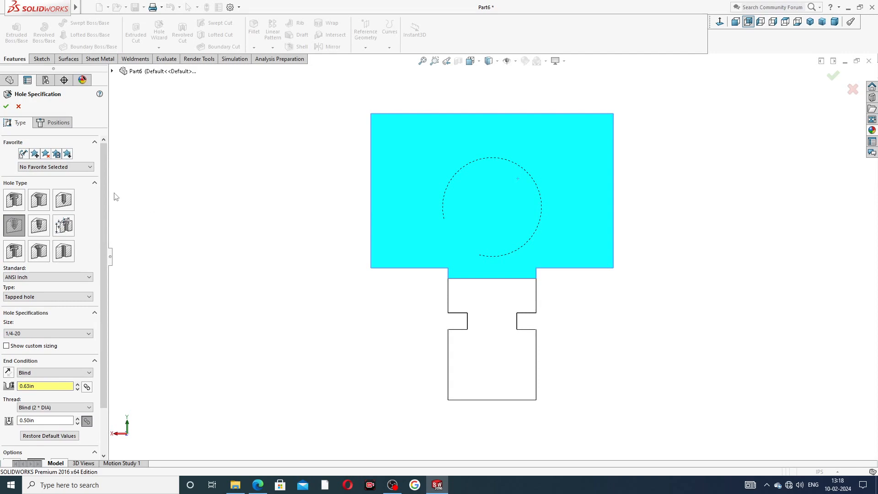
click(62, 123)
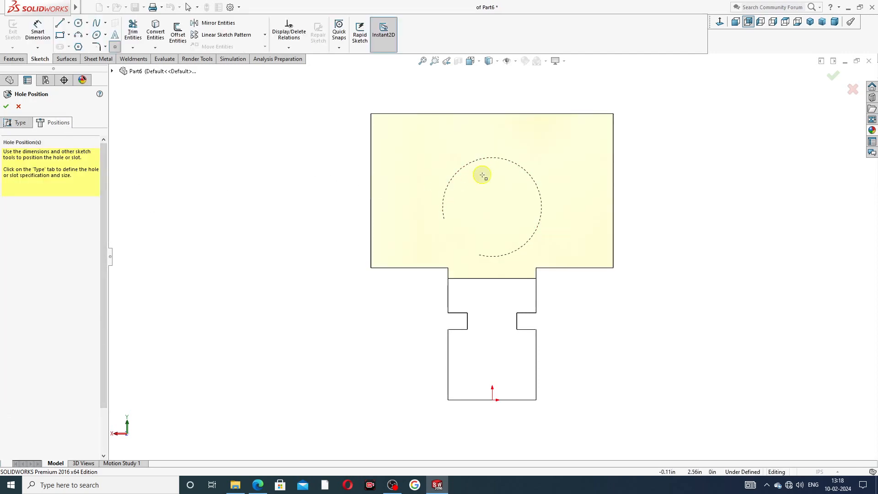
click(416, 177)
right_click(311, 134)
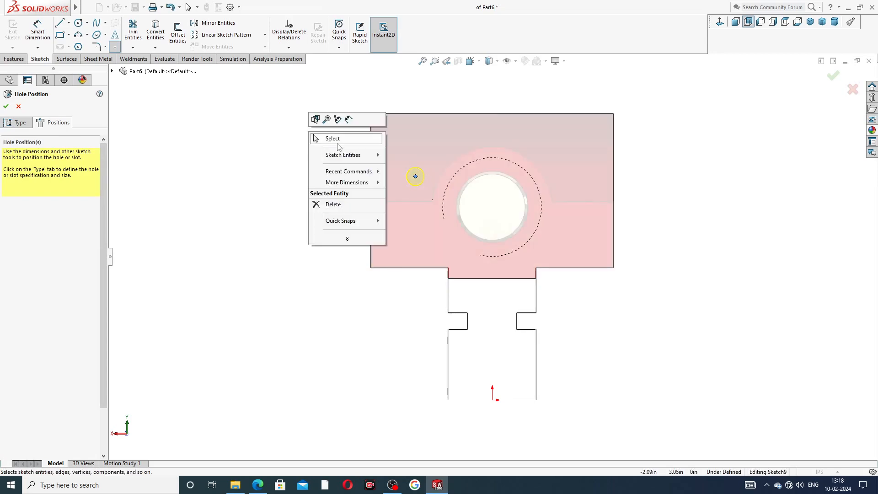
click(337, 141)
Step: Sketch a vertical centerline from the midpoint of the back face's upper edge down into the central bore
click(69, 23)
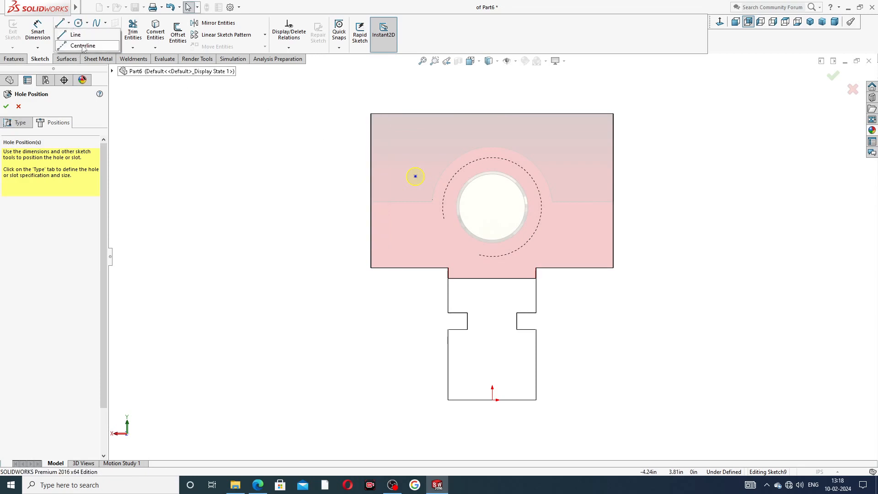
click(83, 46)
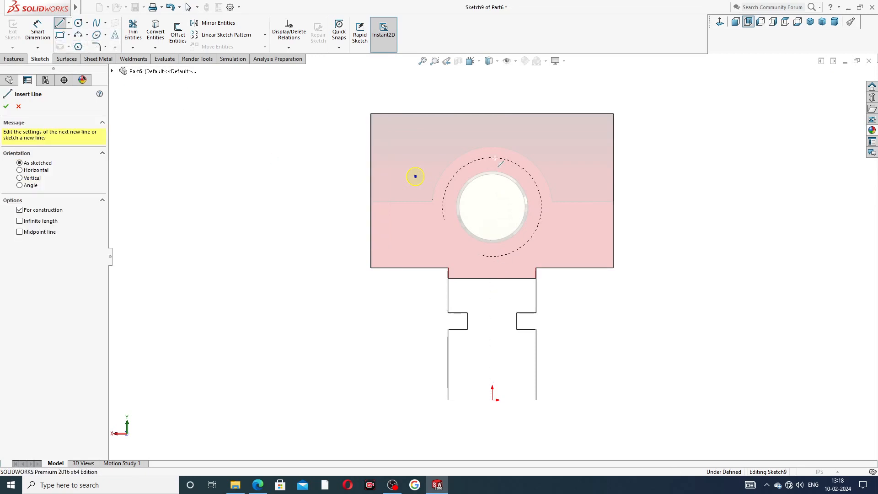
click(492, 113)
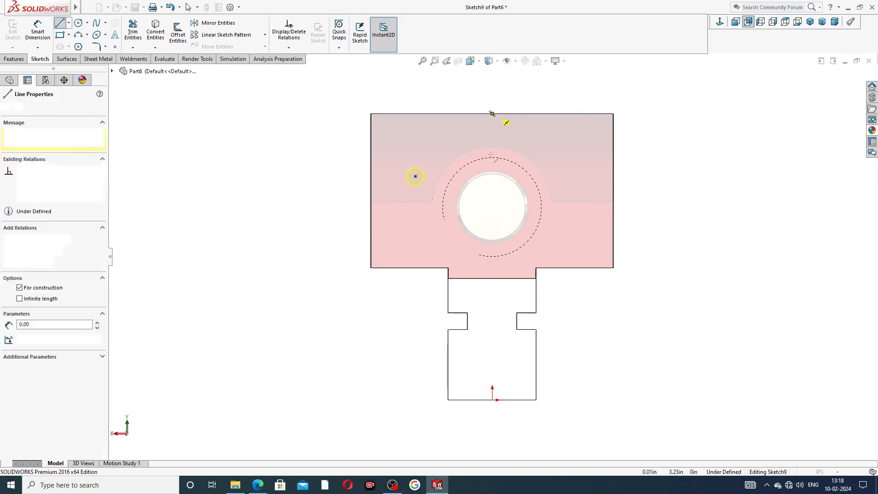
click(492, 231)
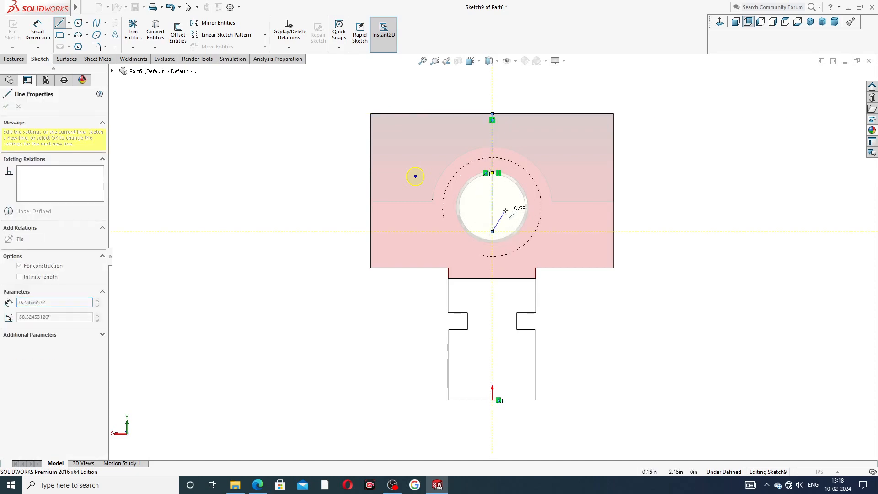
right_click(504, 211)
click(516, 217)
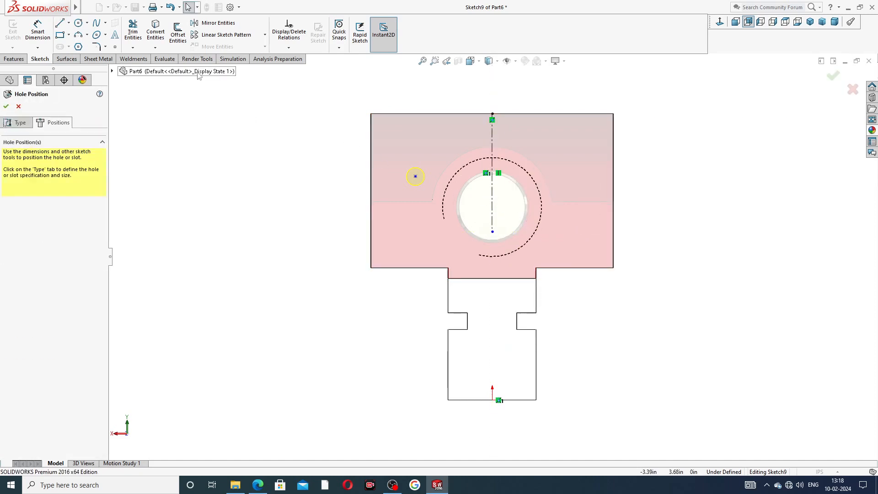
Step: Place a second tapped hole point across the centerline, level with the first, at about X 0.96 in
click(115, 47)
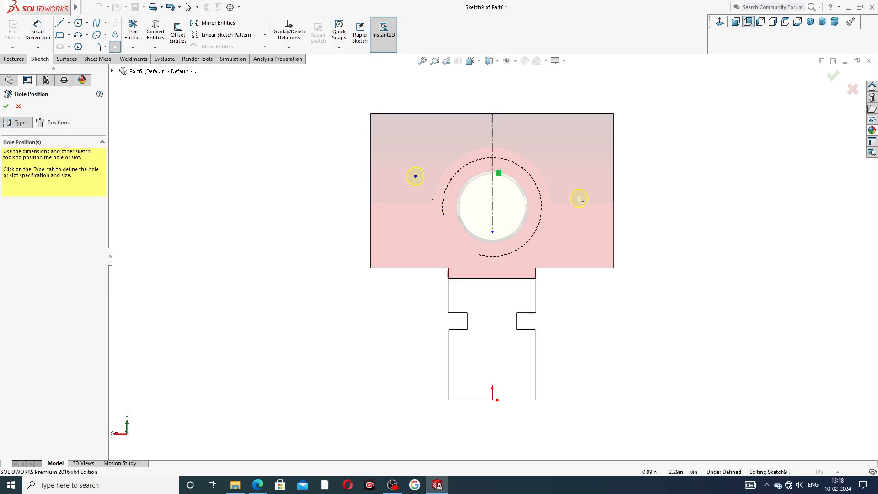
click(576, 176)
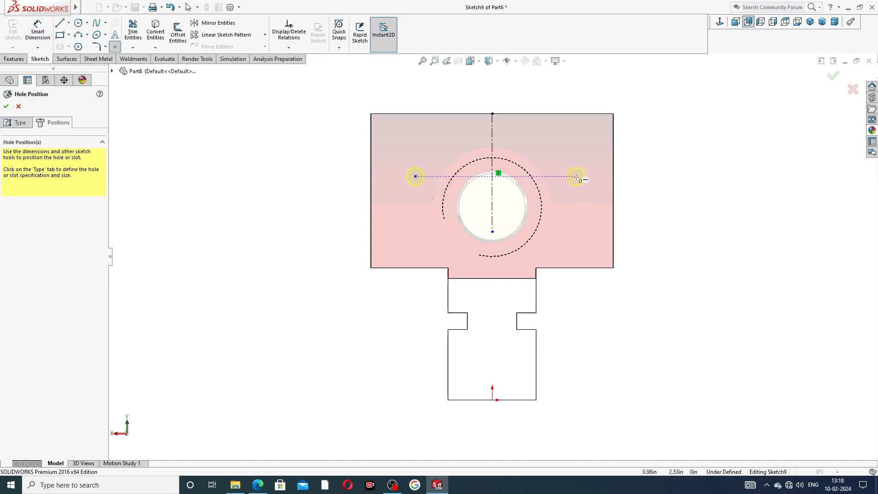
right_click(635, 156)
click(655, 167)
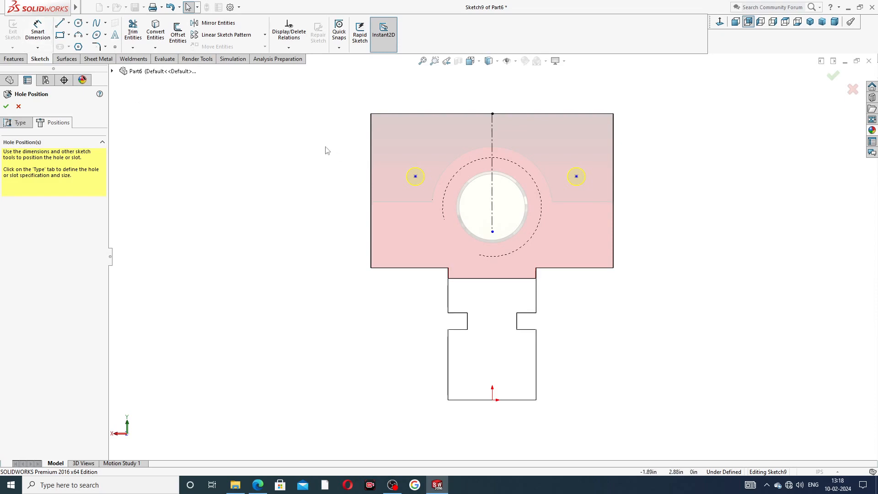
Step: Dimension the horizontal spacing between the two tapped hole points and set it to 1.5 in
click(38, 30)
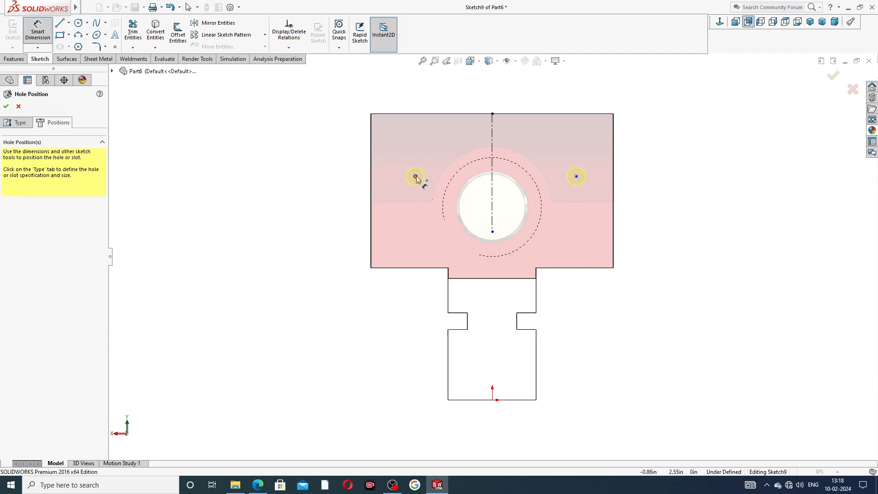
click(415, 177)
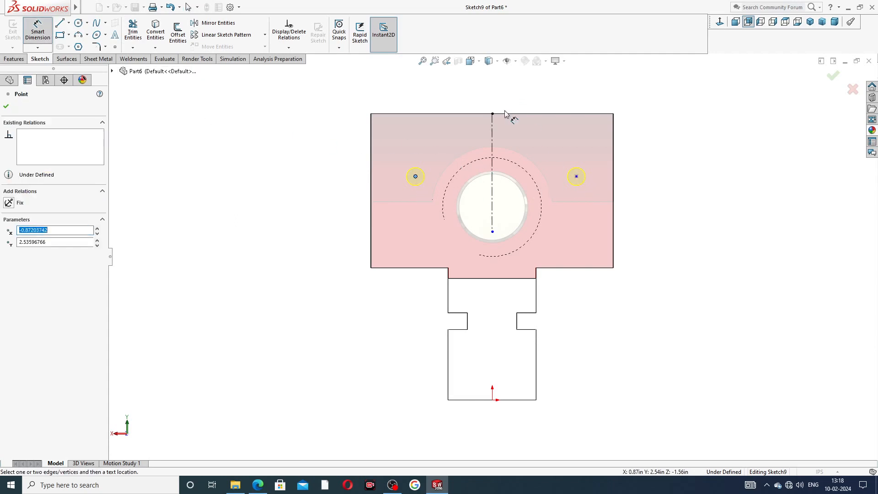
click(576, 177)
click(501, 98)
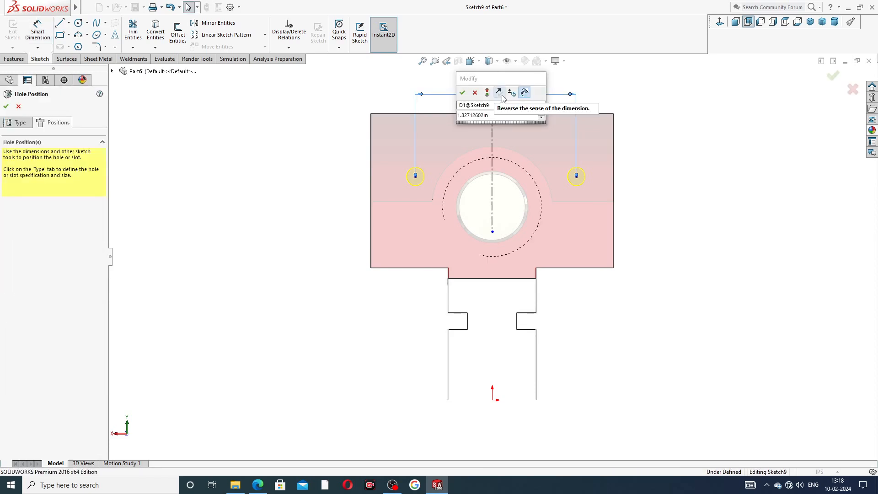
key(Return)
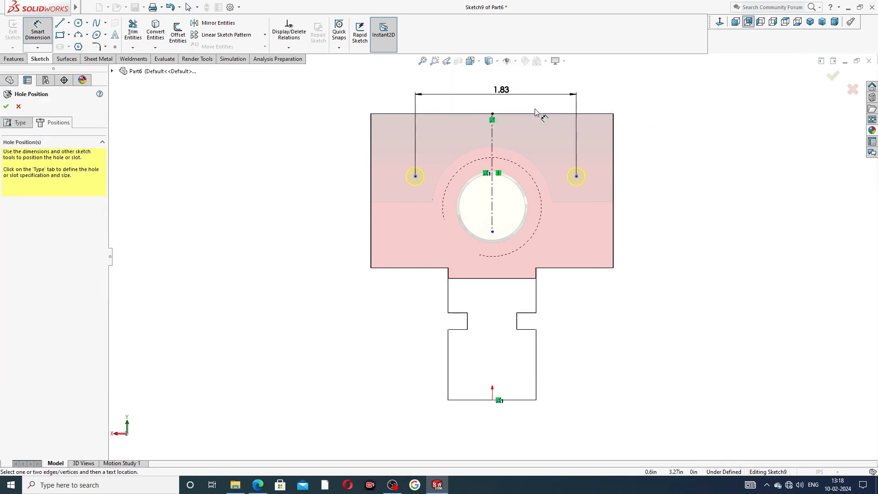
double_click(500, 94)
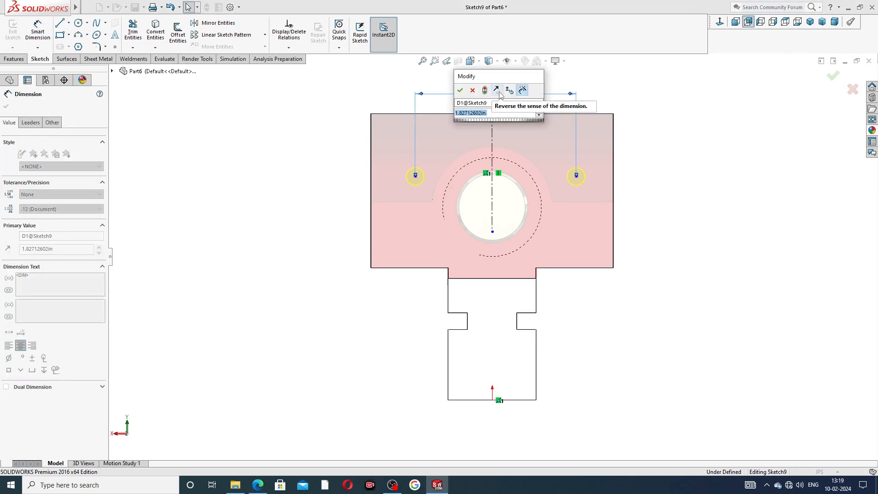
text(1.5)
key(Return)
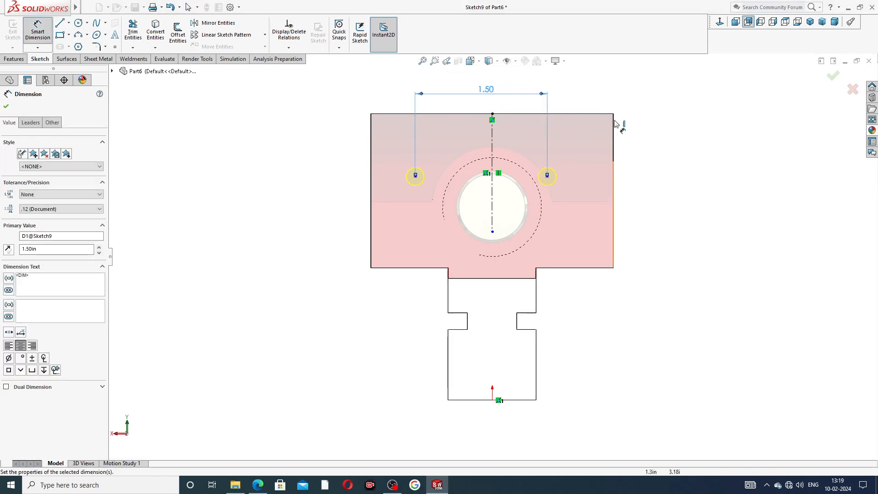
Step: Dimension the right hole point's height above the jaw block's lower edge and set it to 1 in
click(547, 176)
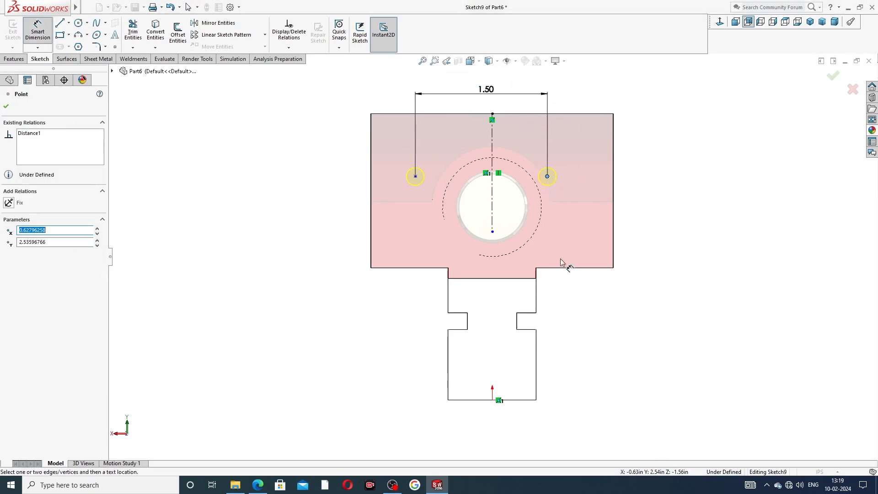
click(567, 268)
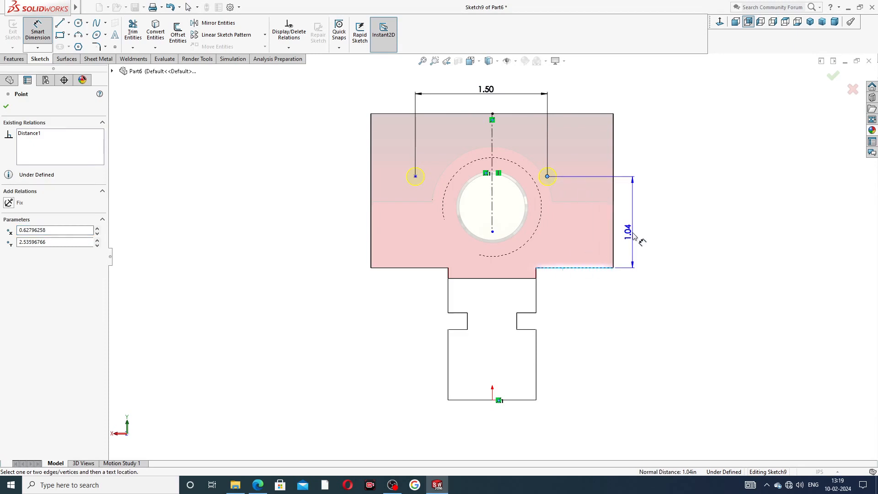
click(633, 236)
key(Return)
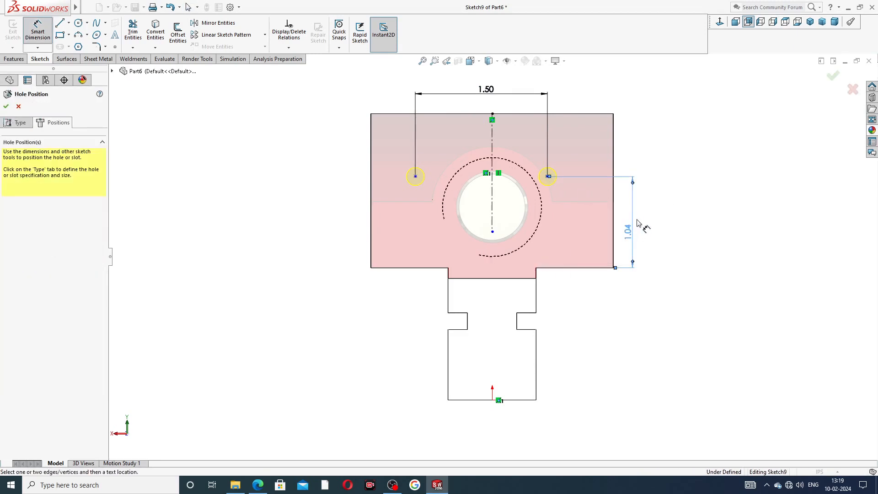
double_click(633, 235)
text(1)
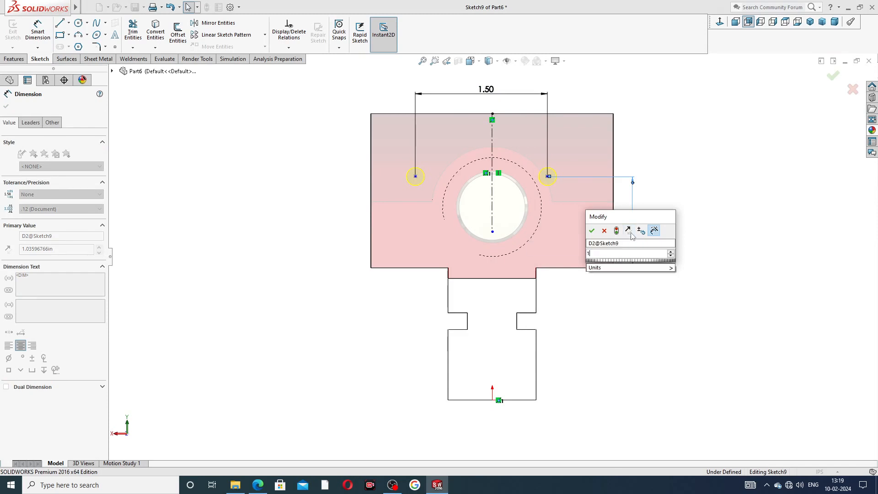
key(Return)
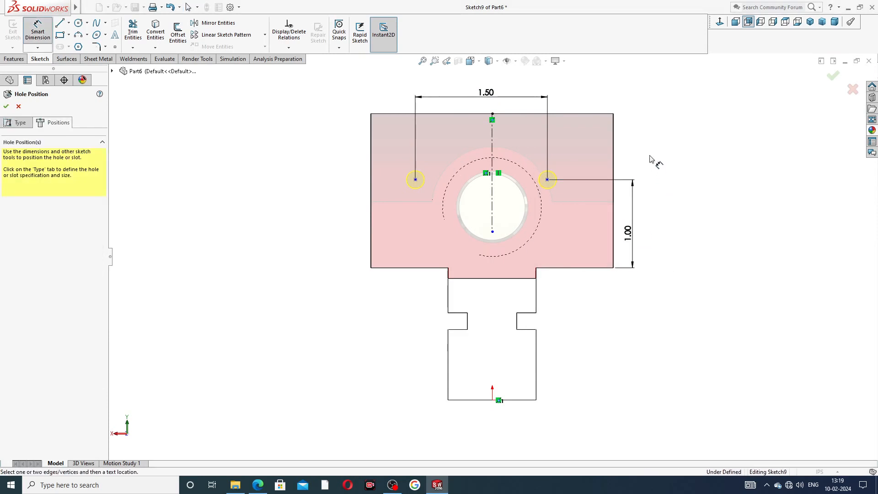
right_click(651, 159)
click(675, 163)
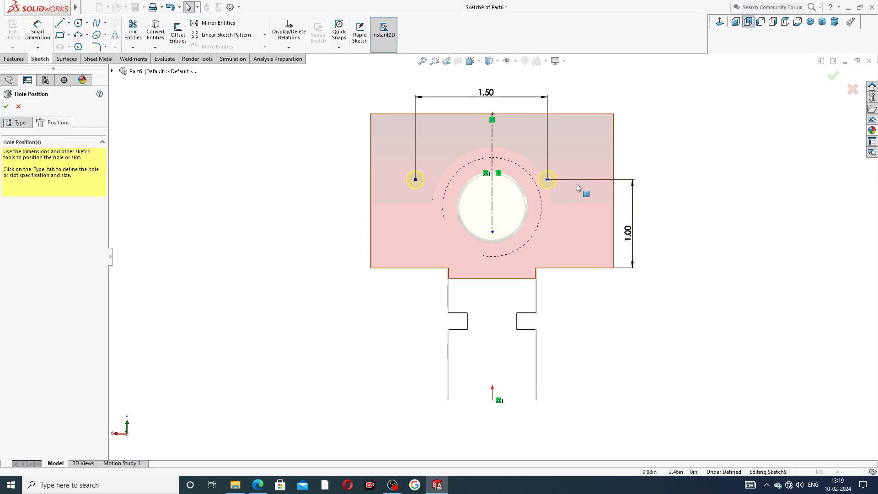
Step: Make the two hole points symmetric about the vertical centerline and finish the 1/4-20 tapped holes
click(548, 181)
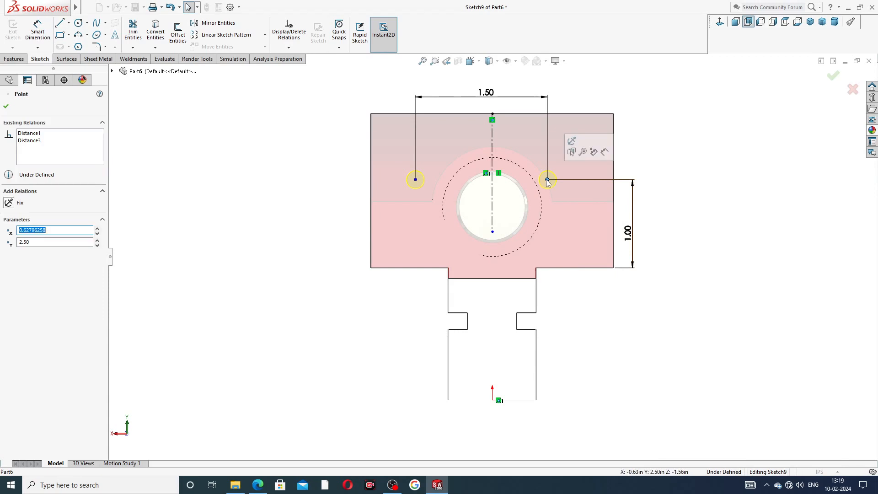
ctrl+click(492, 192)
ctrl+click(415, 179)
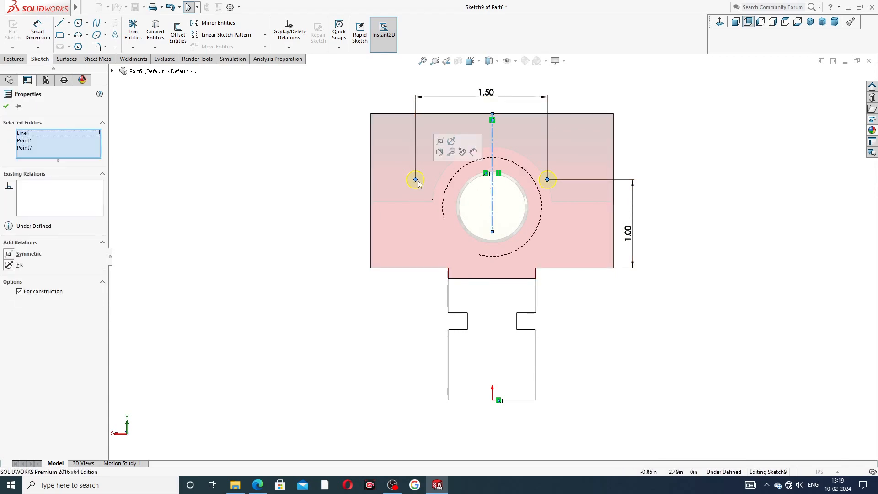
click(440, 141)
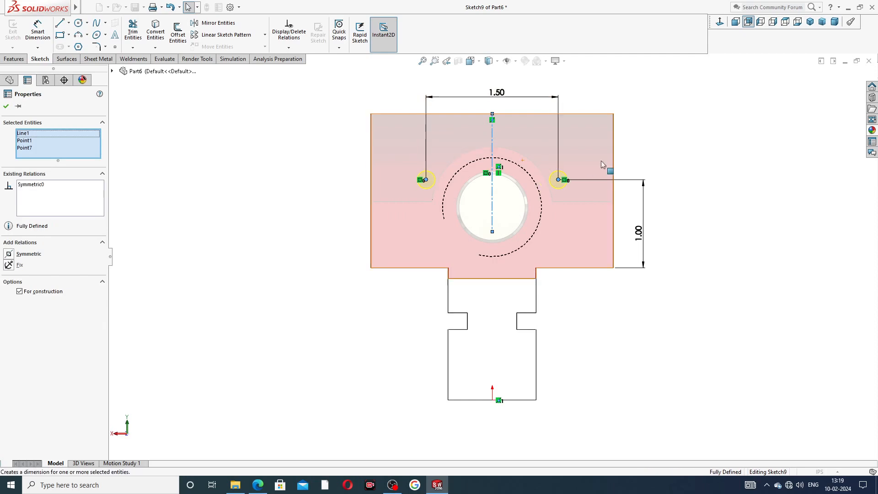
click(643, 163)
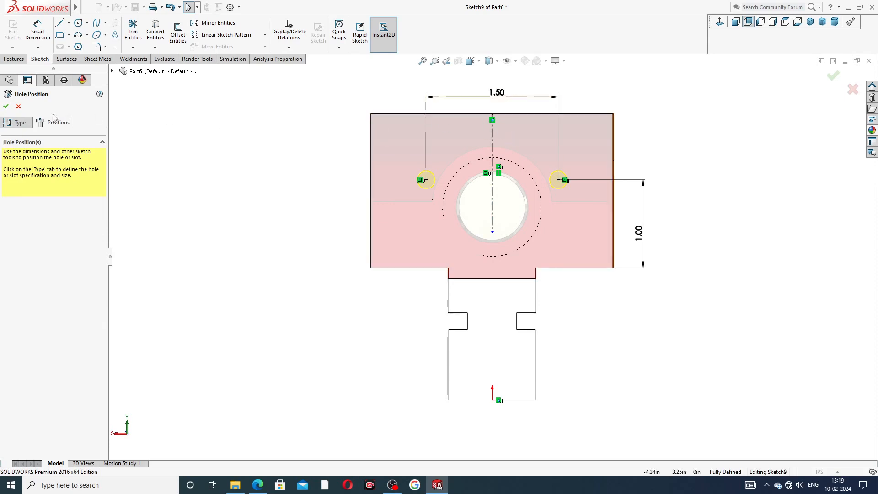
click(6, 107)
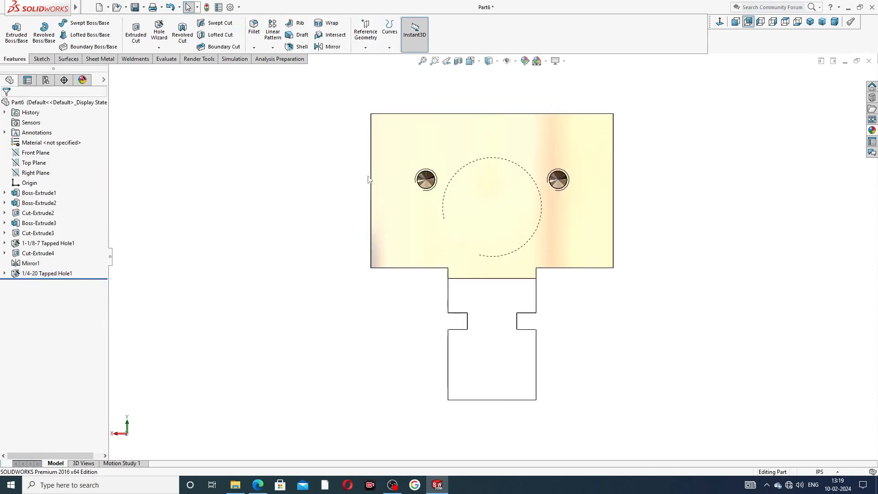
Step: Turn on shaded cosmetic threads in the document's detailing properties and inspect the two tapped holes on the jaw's back face
middle_drag(660, 175, 422, 197)
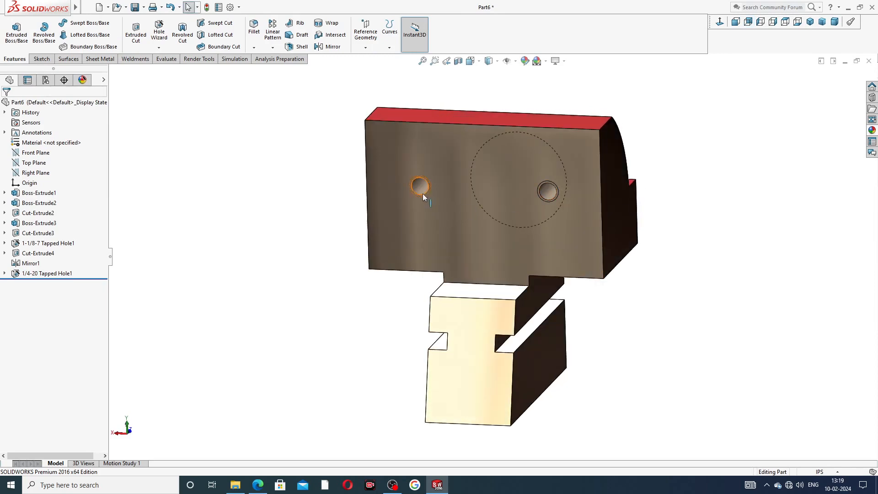
scroll(422, 191, down, 4)
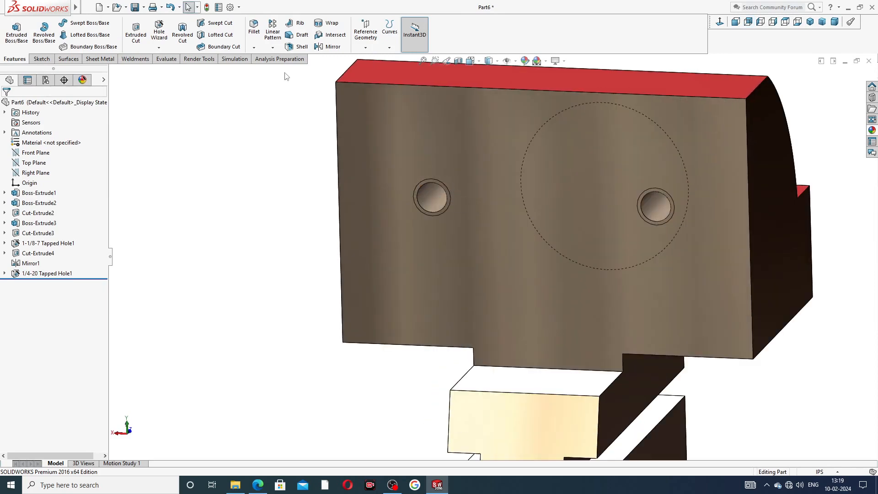
click(231, 7)
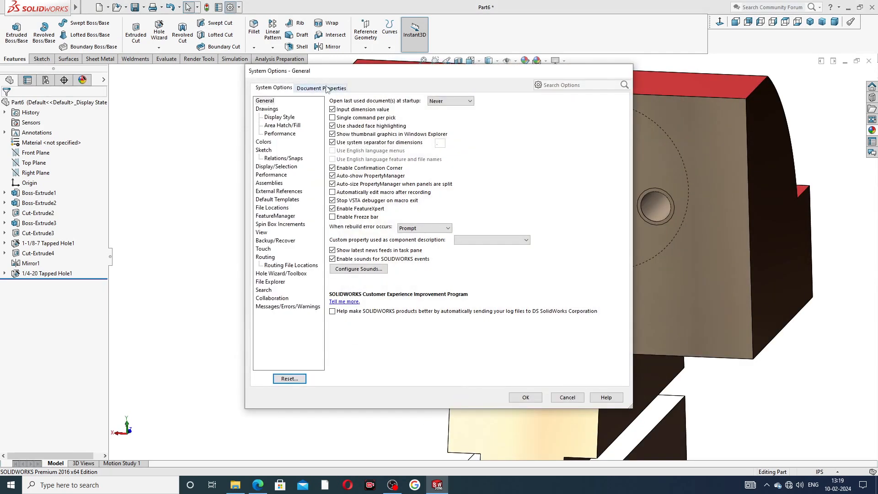
click(326, 89)
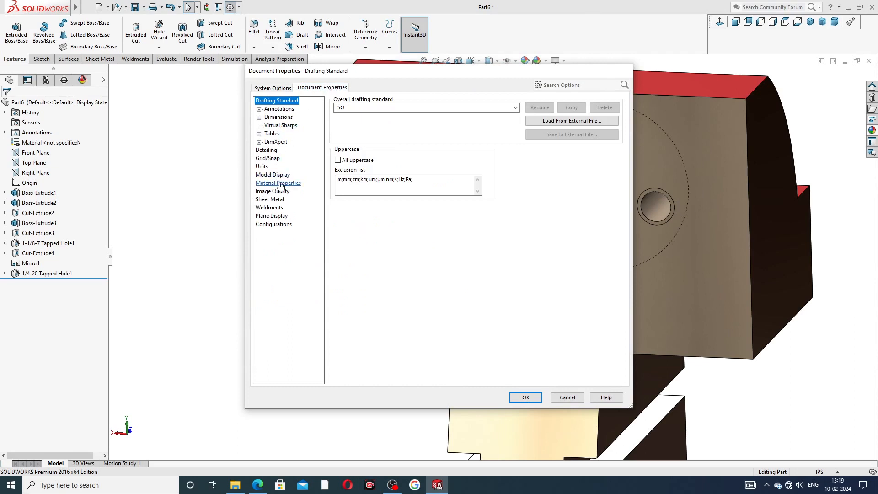
click(270, 151)
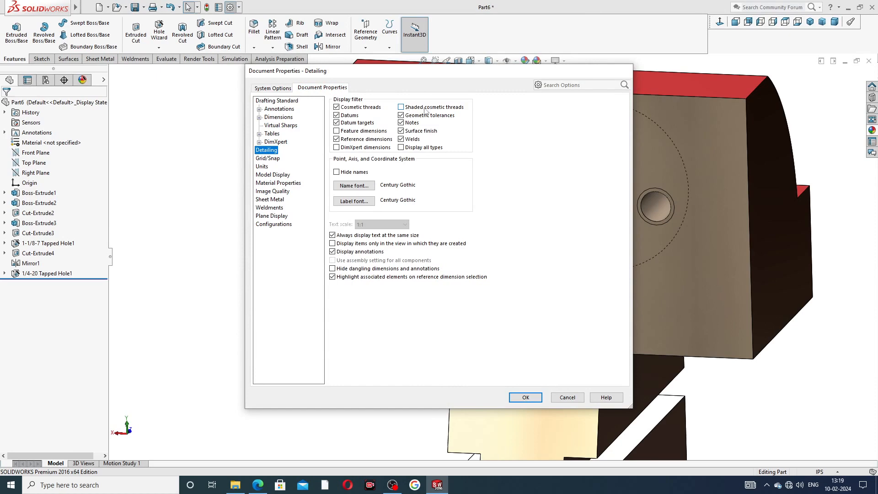
click(401, 107)
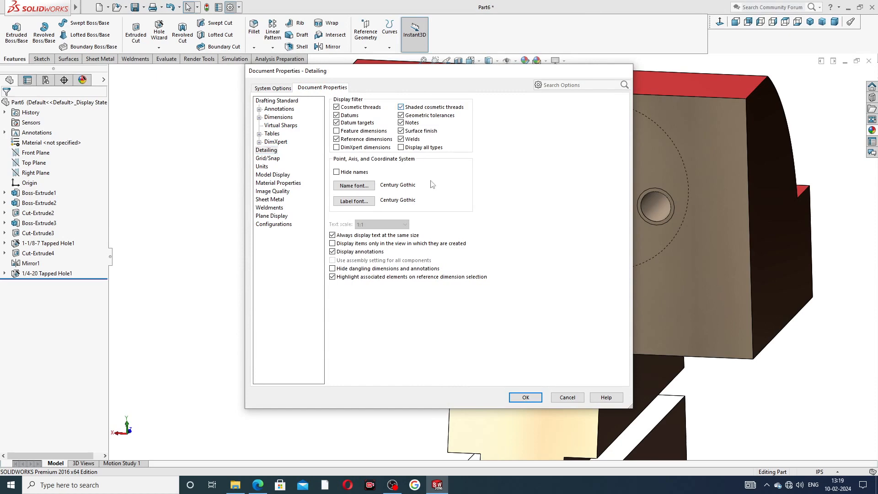
click(525, 396)
scroll(647, 214, down, 3)
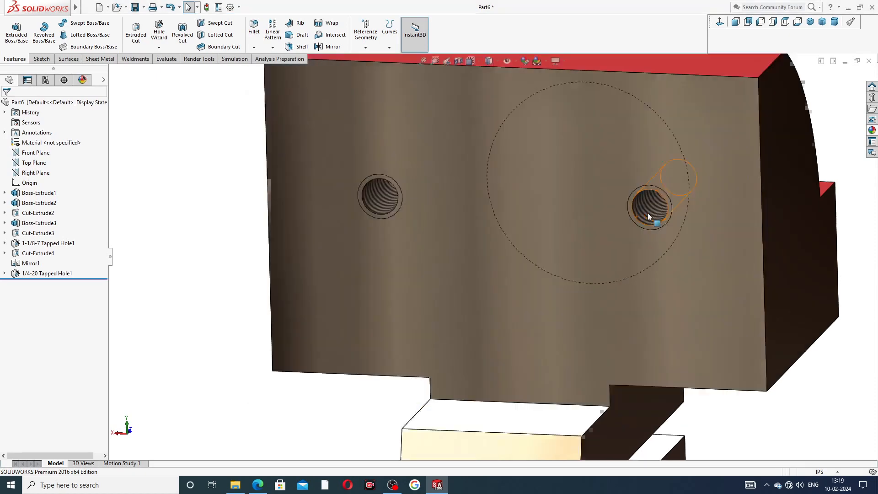
scroll(647, 213, down, 2)
scroll(627, 204, up, 6)
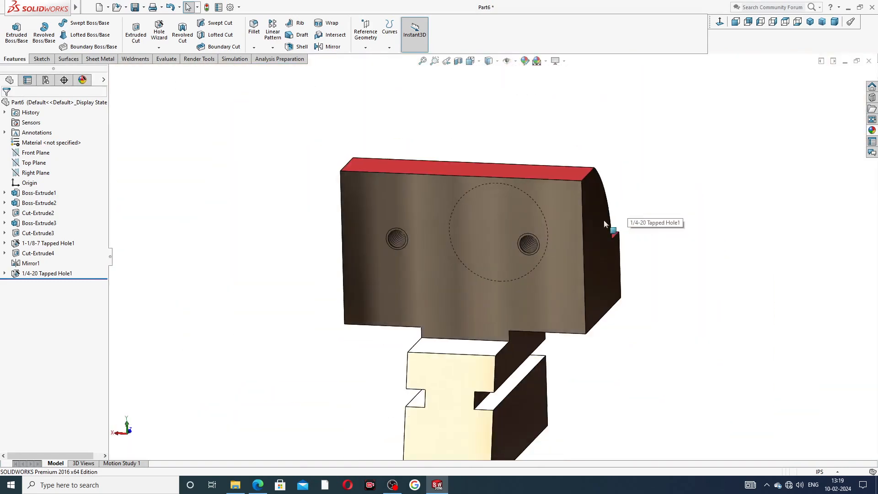
Step: Check the fillet radii on the sliding jaw drawing, then start a 0.25 in fillet on the corner between the round boss and right ledge
mouse_move(604, 220)
middle_down()
mouse_move(624, 225)
mouse_move(594, 214)
middle_up()
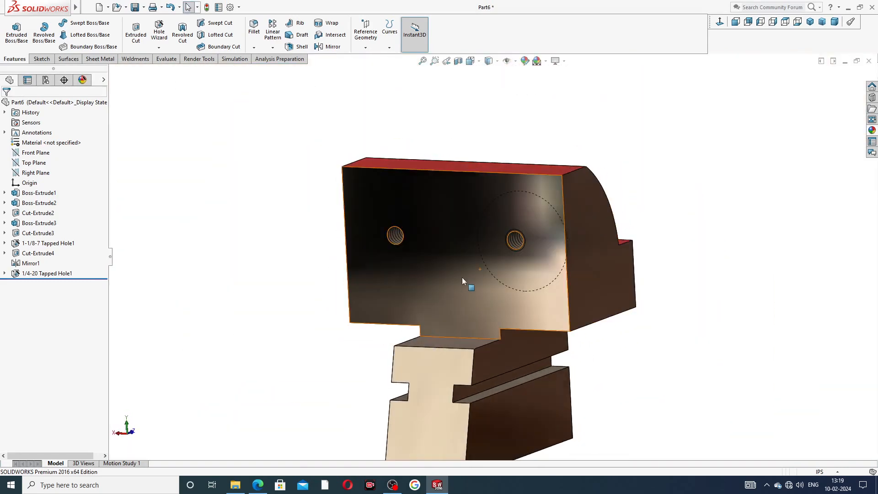
middle_drag(462, 281, 498, 320)
middle_drag(657, 257, 746, 247)
middle_drag(661, 140, 687, 174)
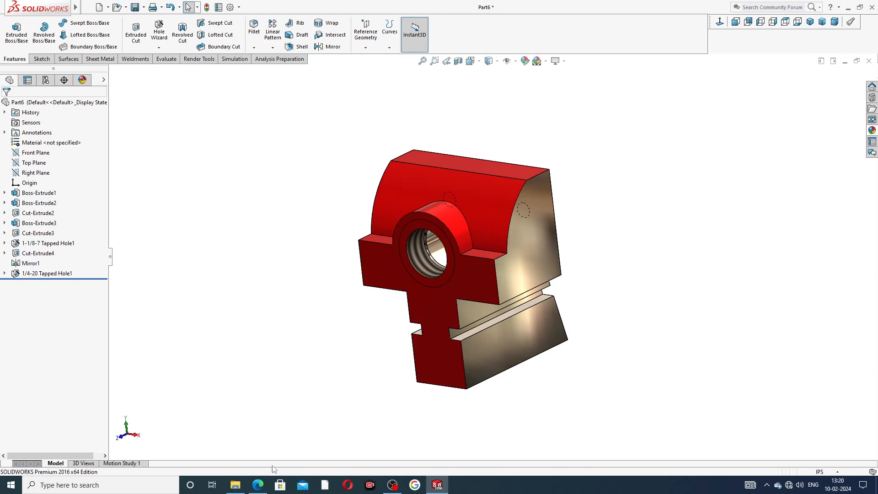
click(257, 484)
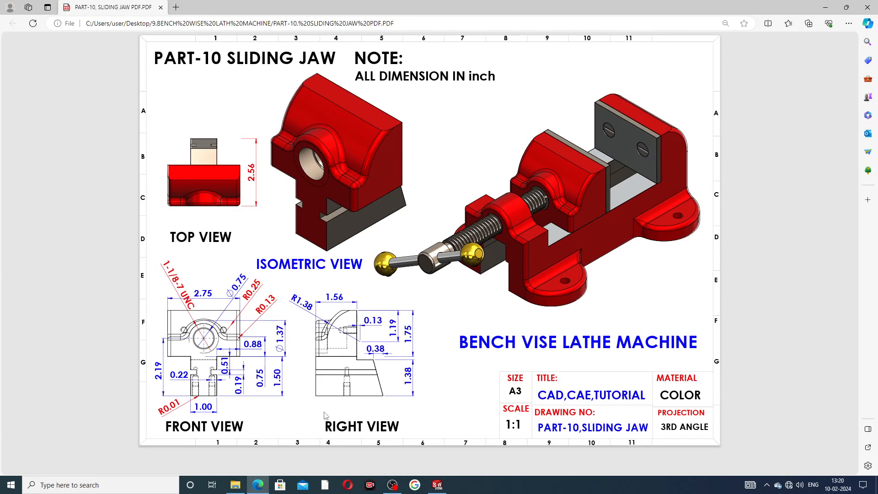
click(436, 485)
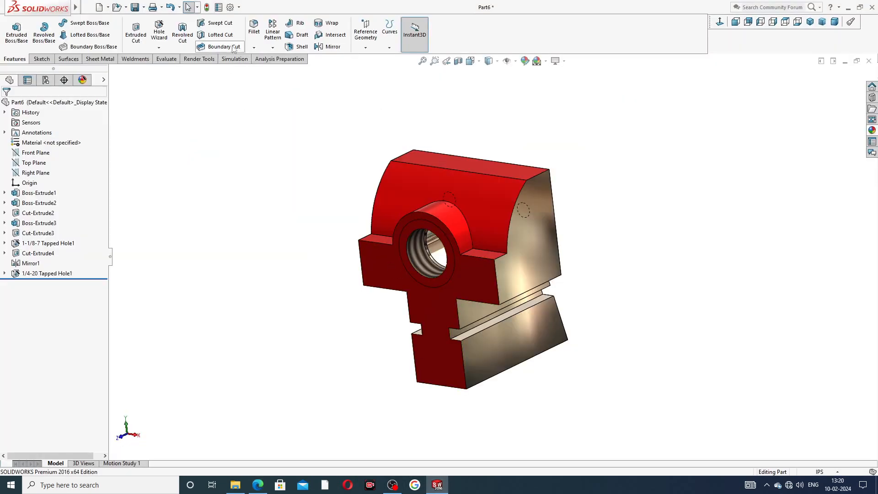
click(253, 30)
scroll(475, 256, down, 5)
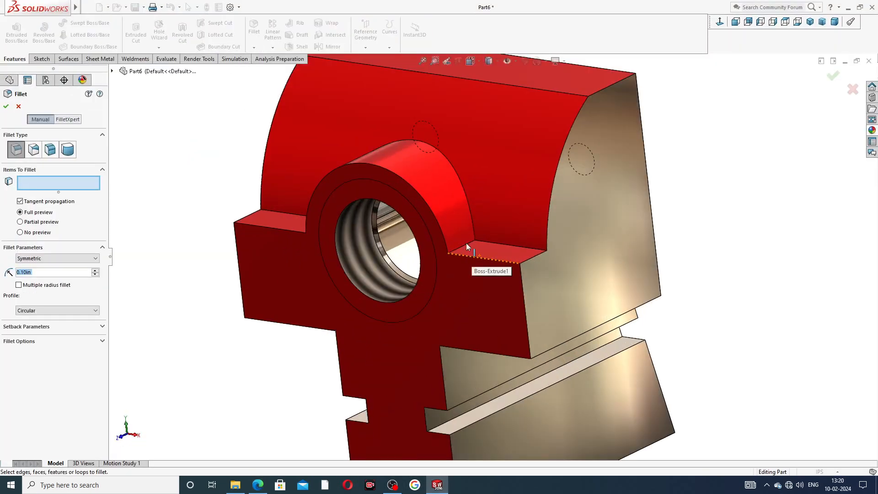
click(465, 246)
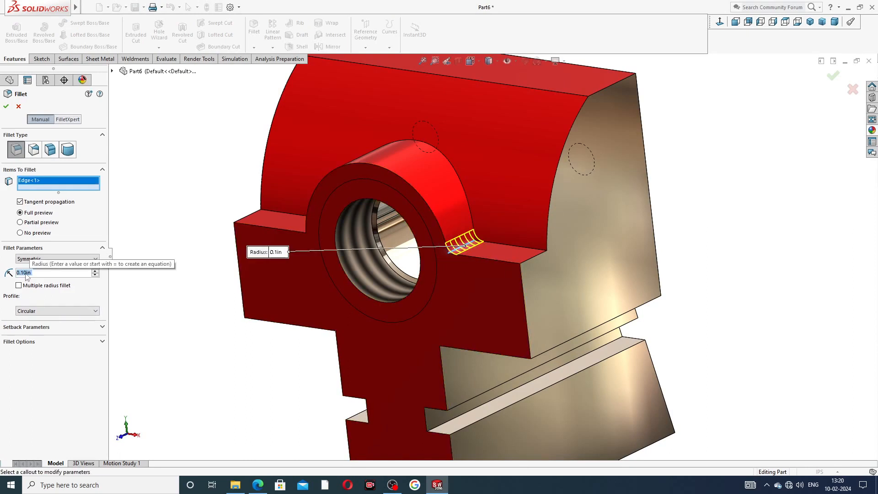
text(0.25)
key(Return)
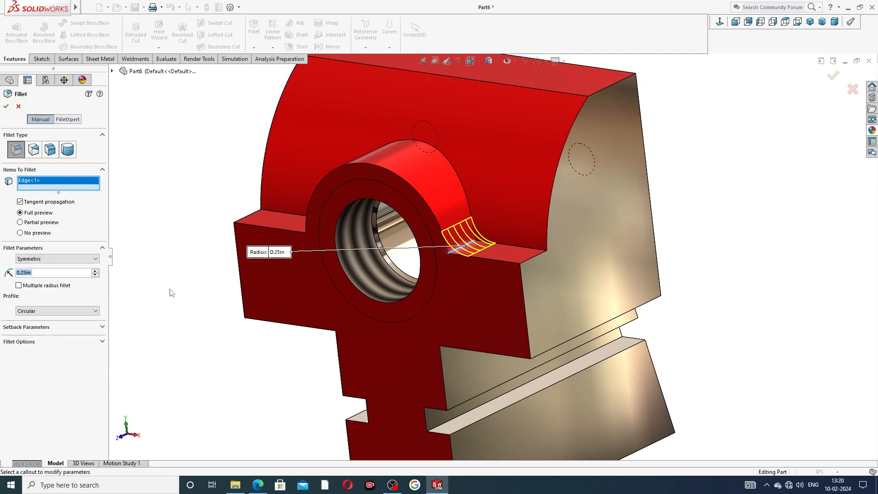
Step: Add the matching corner on the boss's left side to the 0.25 in fillet and finish it
middle_drag(172, 293, 235, 276)
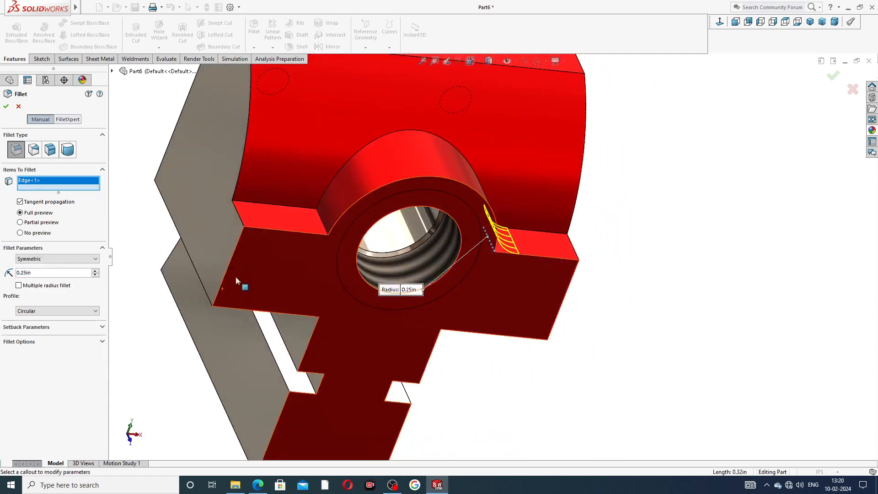
click(320, 218)
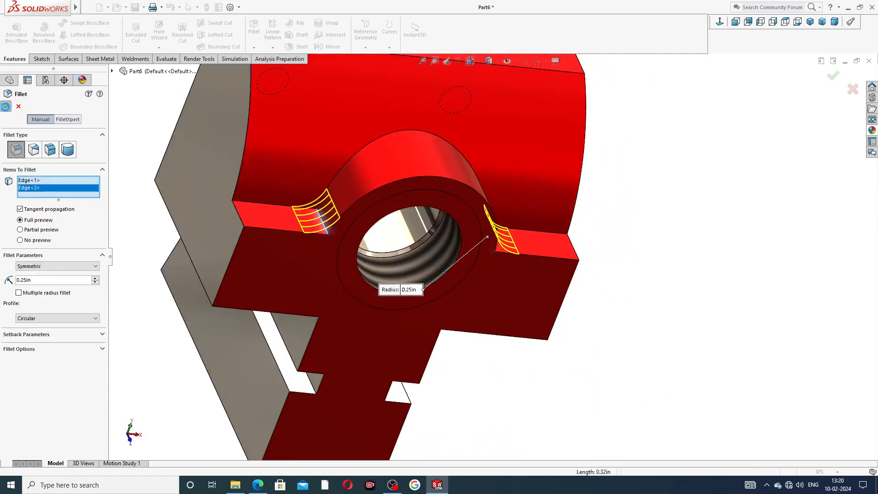
click(6, 106)
scroll(438, 168, up, 4)
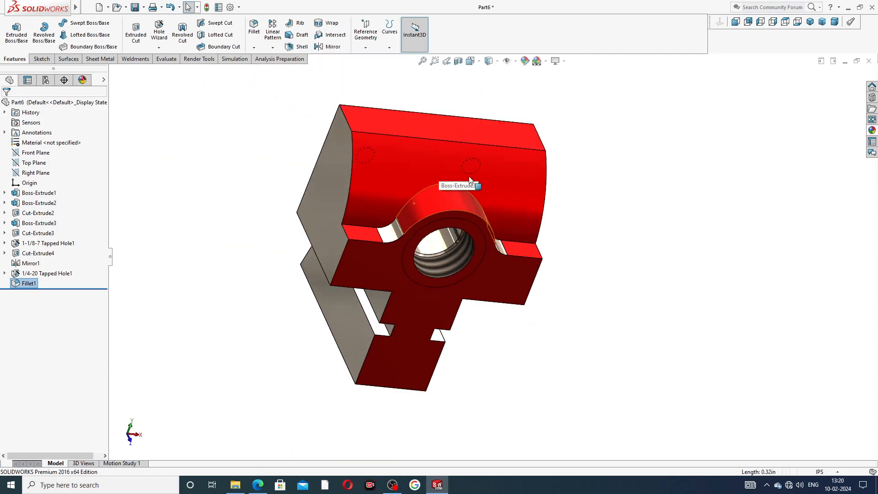
Step: Start another symmetric fillet, check its size on the sliding jaw drawing, and set the radius to 0.125 in
middle_drag(469, 180, 448, 164)
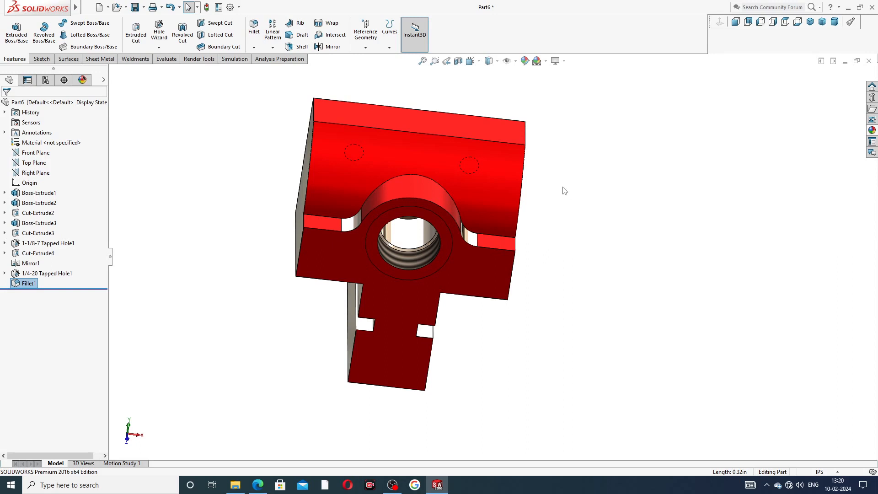
click(254, 28)
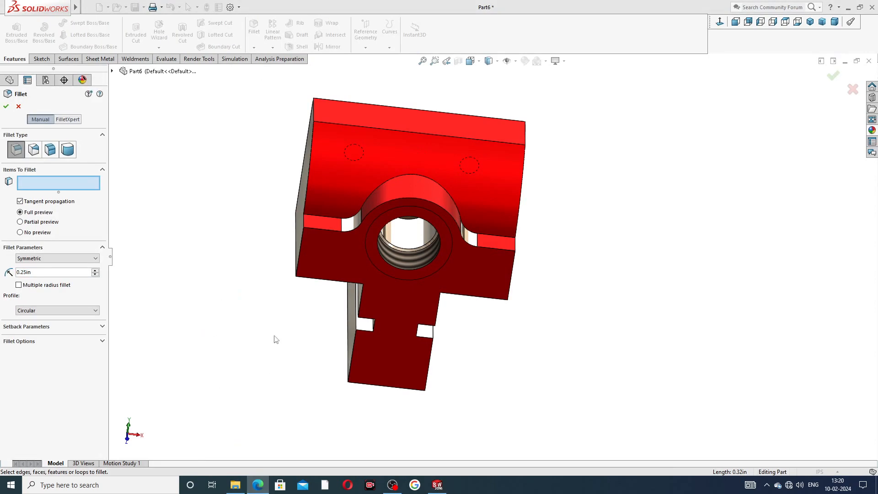
click(258, 485)
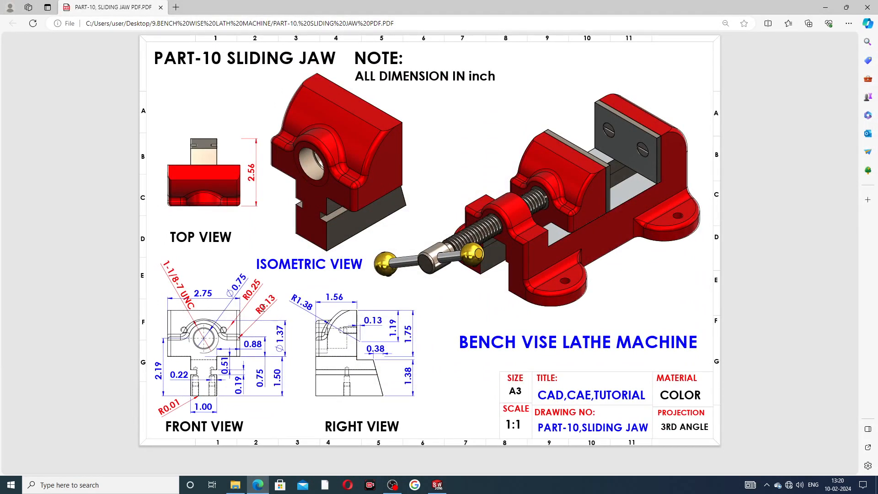
click(257, 485)
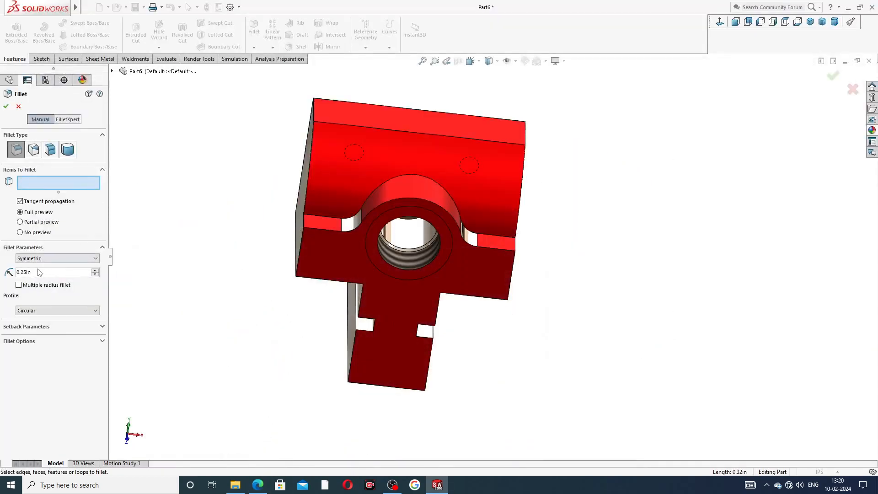
click(52, 273)
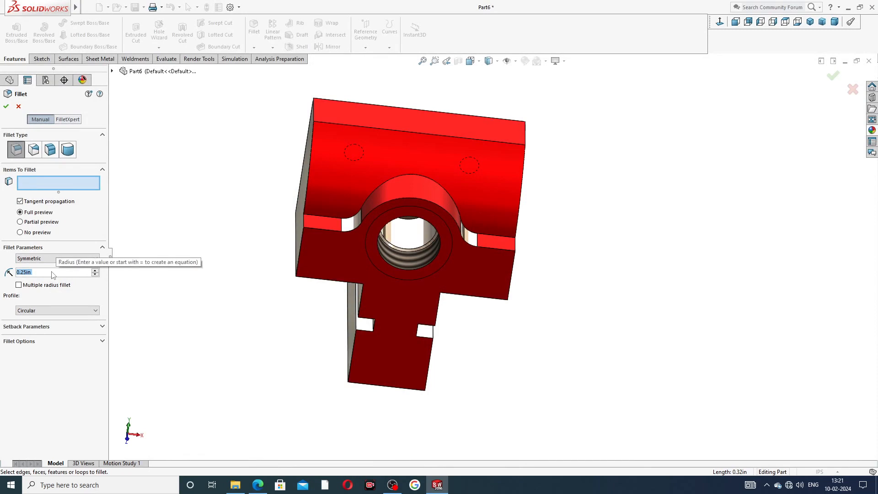
text(.1)
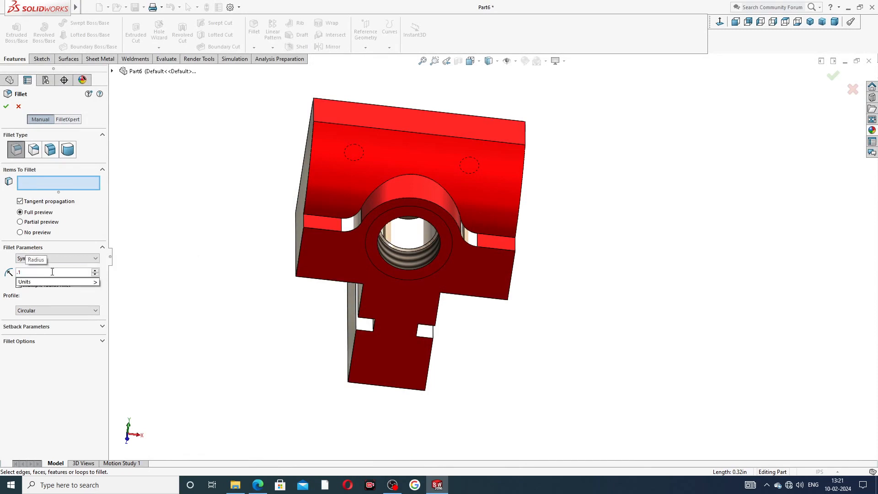
text(25)
key(Return)
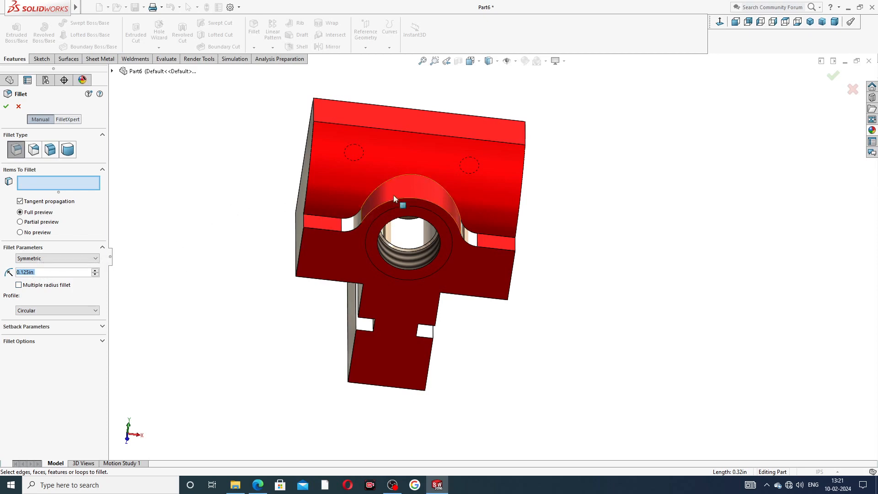
Step: Select the boss's front outer arc and the arc where it meets the curved jaw face for the fillet
middle_drag(419, 169, 437, 235)
scroll(437, 234, down, 4)
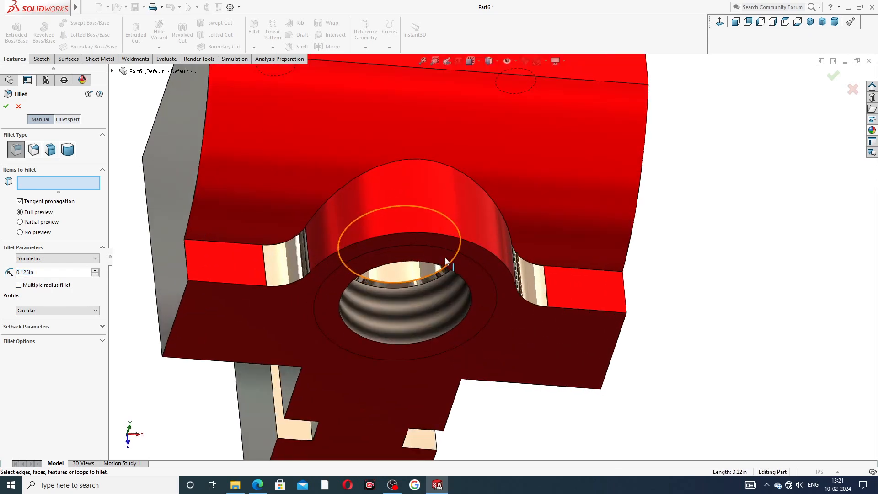
click(434, 233)
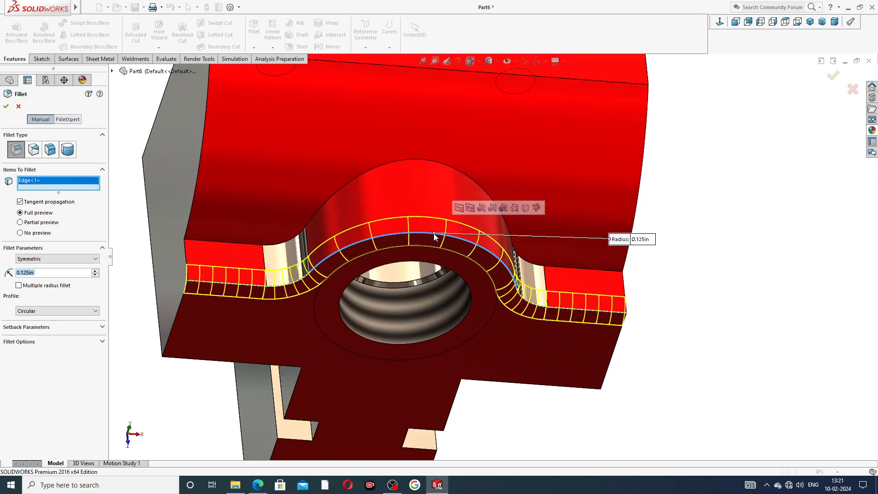
click(421, 160)
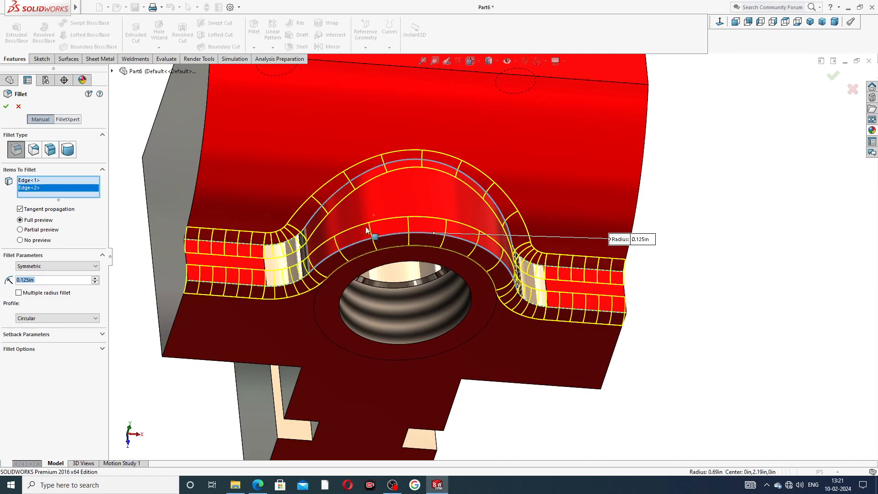
Step: Add both curved side edges and both front vertical corner edges of the jaw block to the fillet and finish it
scroll(365, 226, up, 3)
click(325, 176)
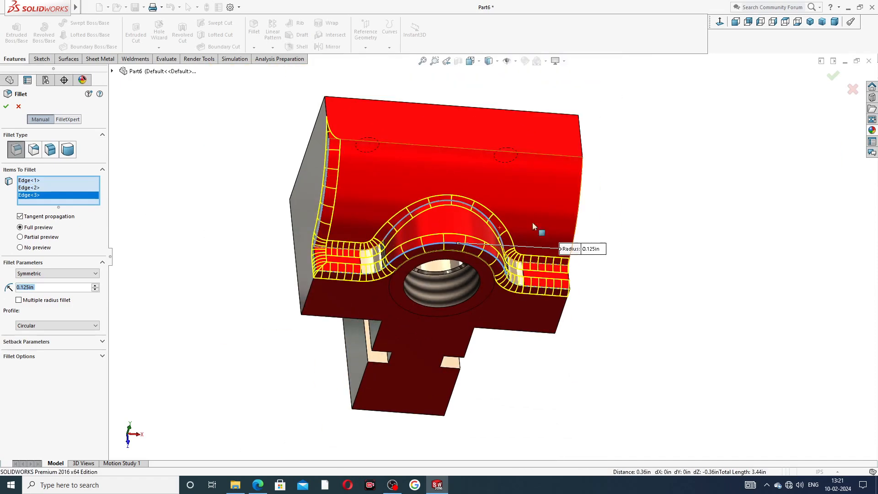
click(578, 197)
middle_drag(637, 231, 614, 212)
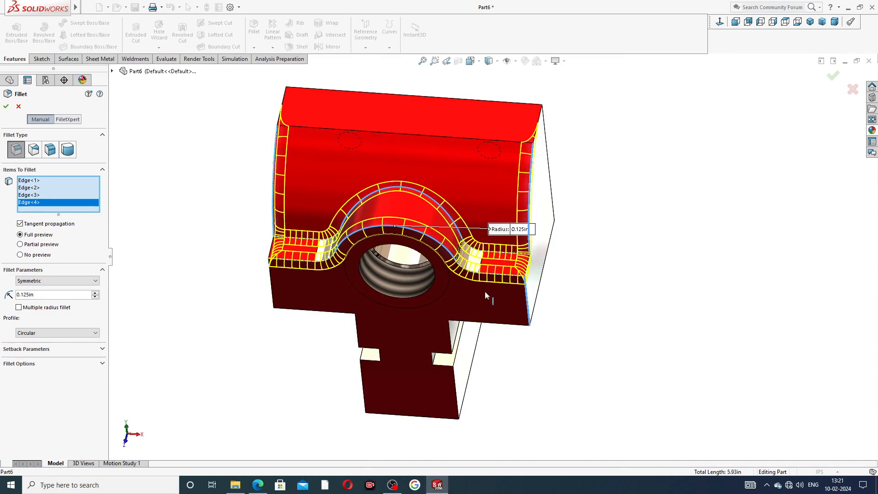
click(528, 297)
click(277, 289)
middle_drag(227, 325, 257, 352)
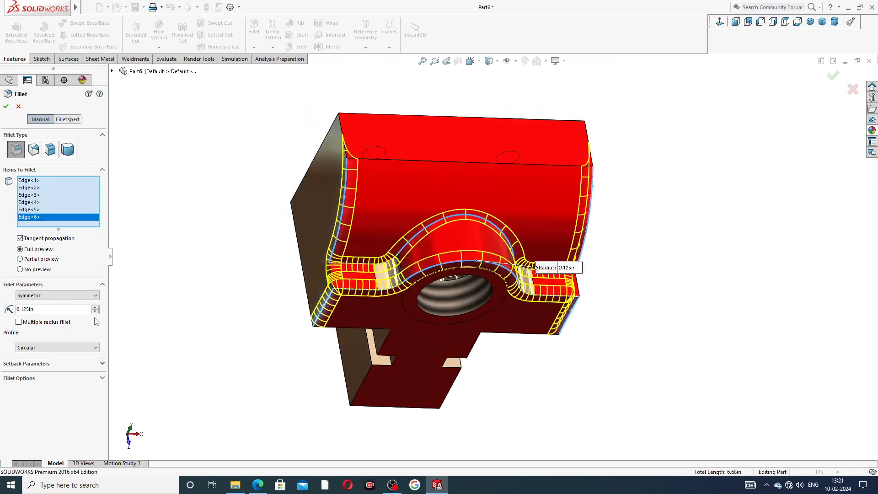
click(7, 106)
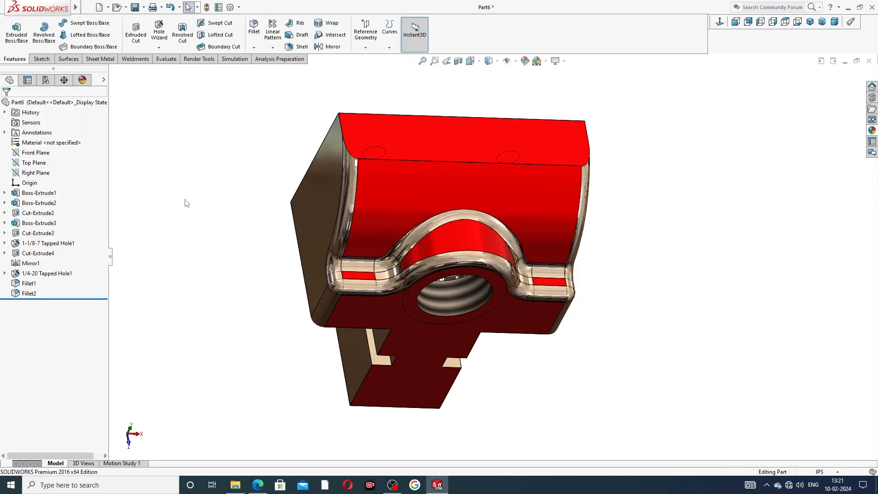
Step: Apply the candy apple red painted appearance to both fillet features
click(33, 284)
ctrl+click(34, 293)
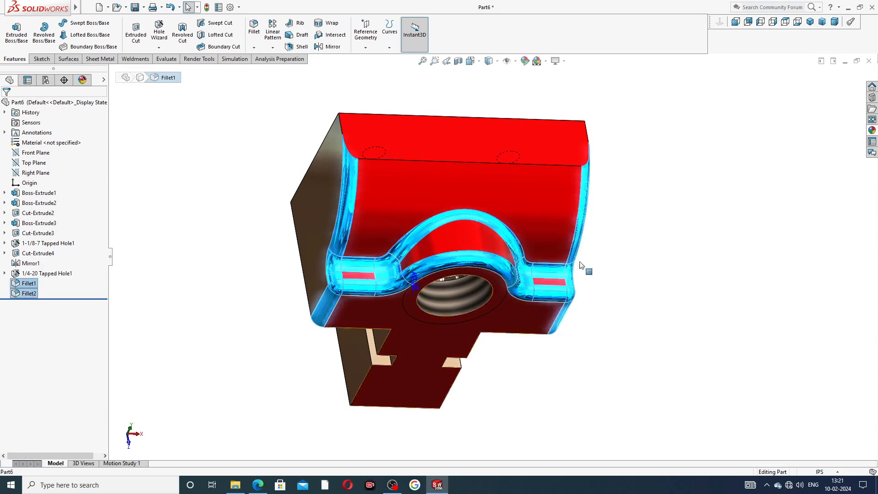
click(872, 130)
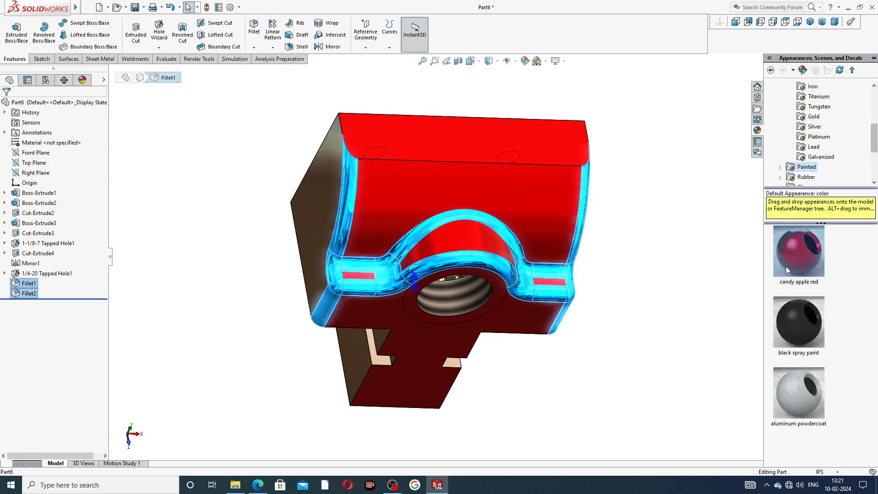
double_click(798, 261)
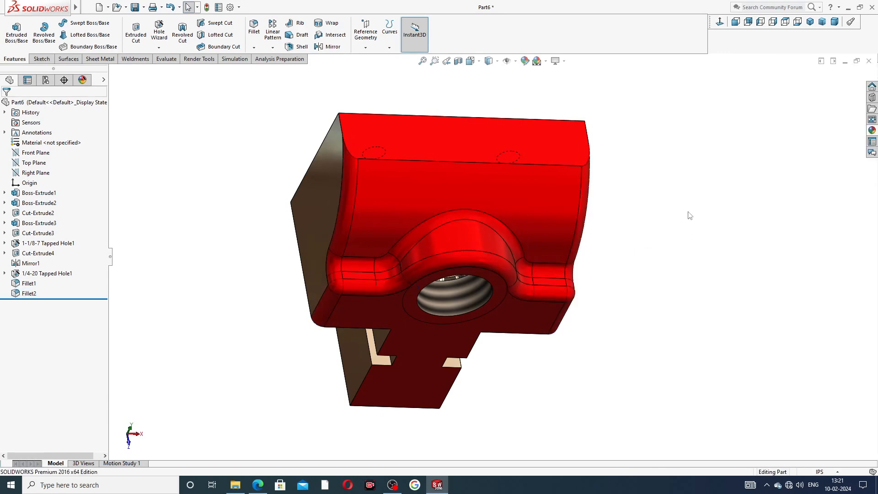
middle_drag(691, 216, 641, 179)
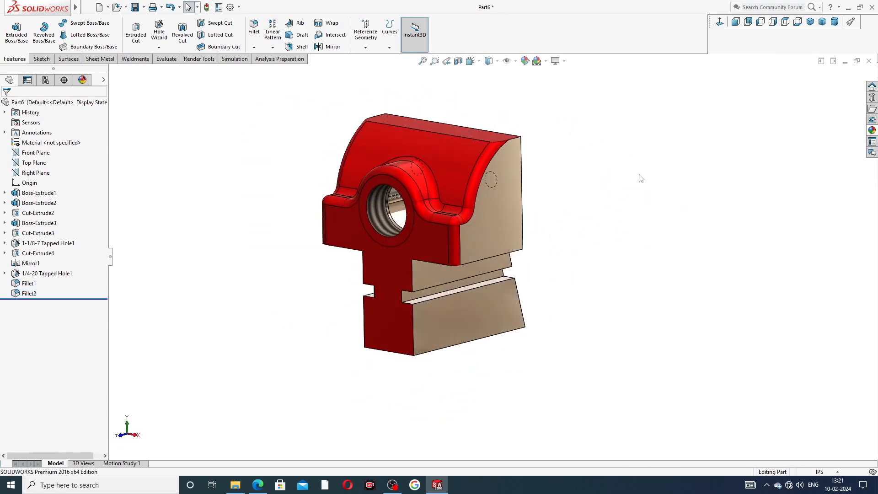
key(ctrl+s)
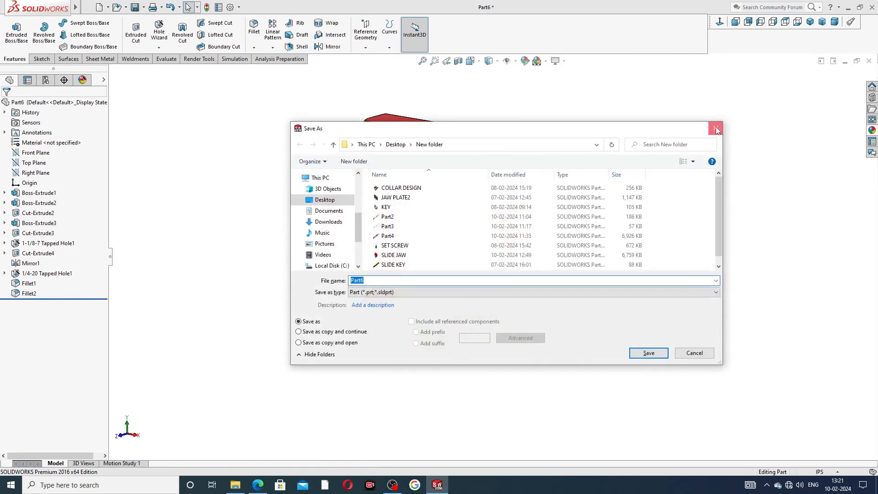
click(716, 129)
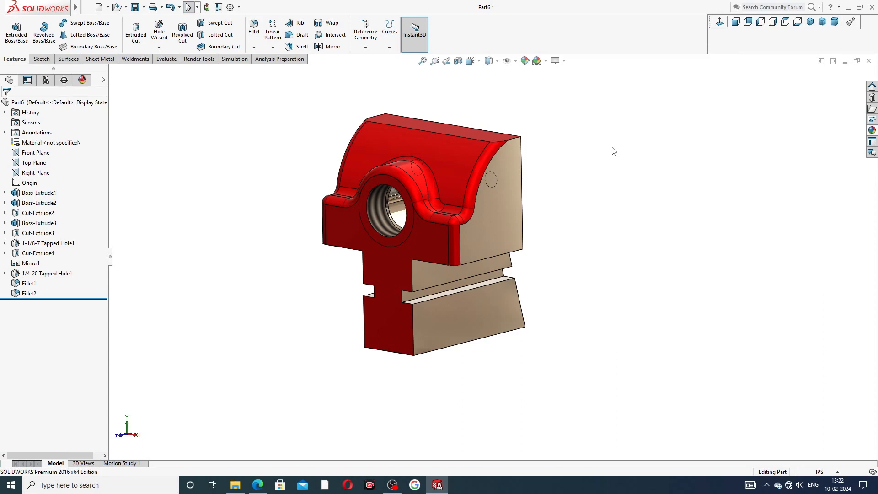
Step: Start a Hole Wizard hole on the underside face of the jaw's lower guide and choose the plain hole type
middle_drag(585, 170, 520, 111)
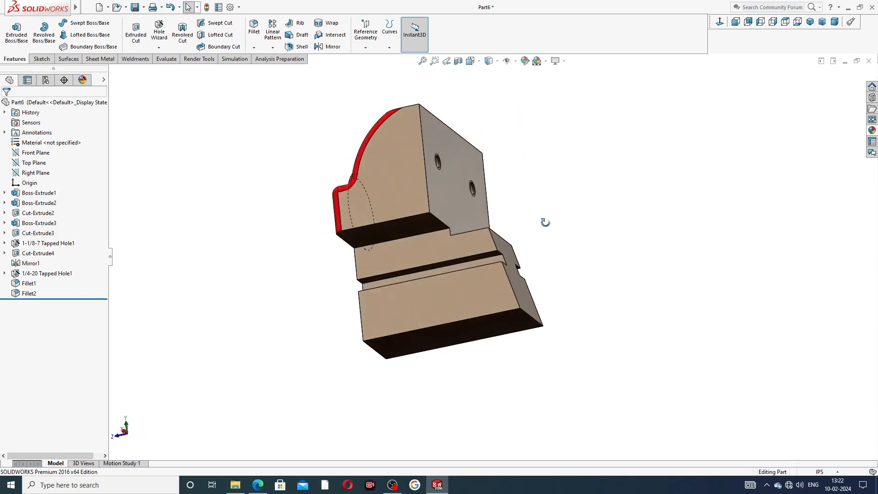
middle_drag(544, 220, 450, 198)
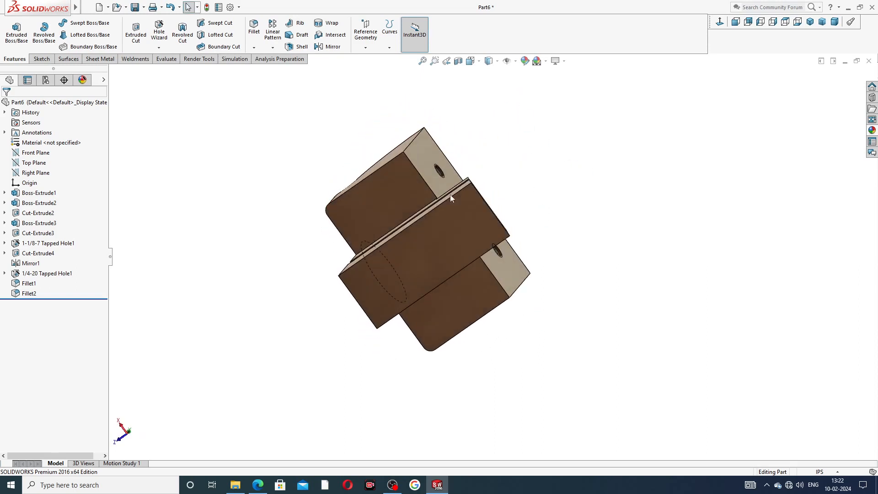
click(437, 240)
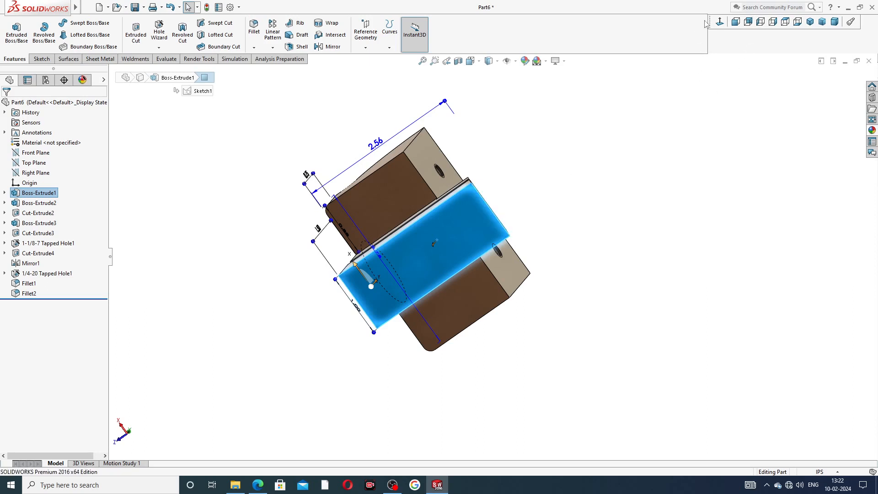
click(719, 21)
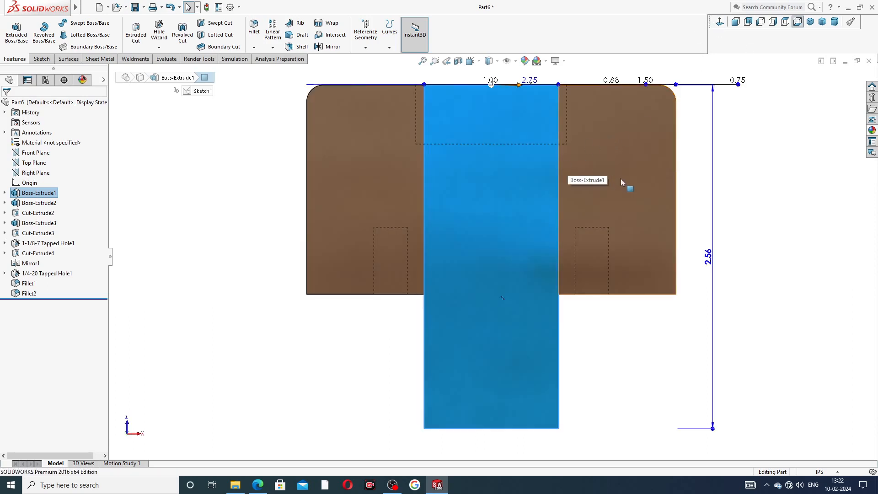
scroll(620, 178, up, 2)
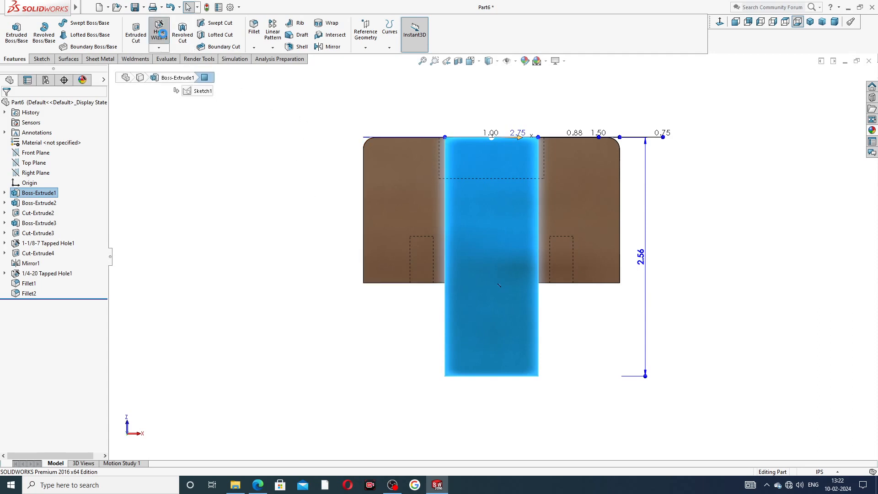
click(159, 32)
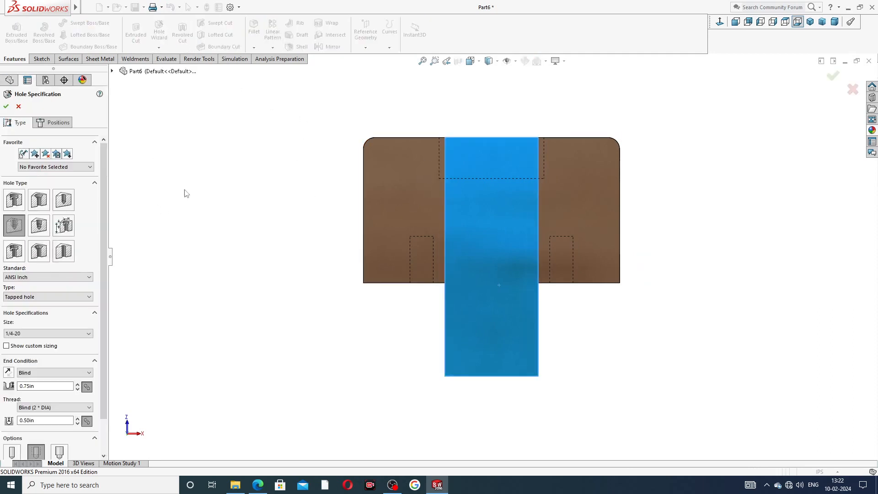
click(64, 201)
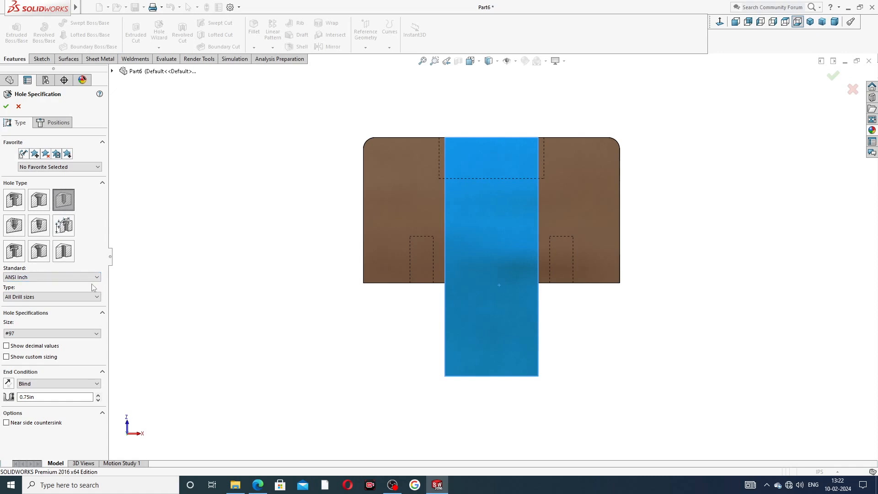
Step: Set the hole to drill size #25 with a blind depth of 1.062 in
click(39, 334)
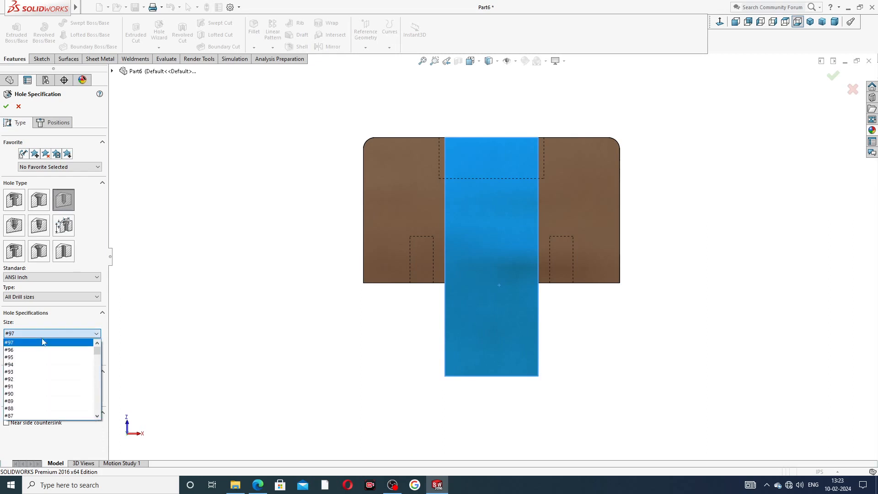
scroll(36, 365, down, 2)
scroll(37, 366, down, 7)
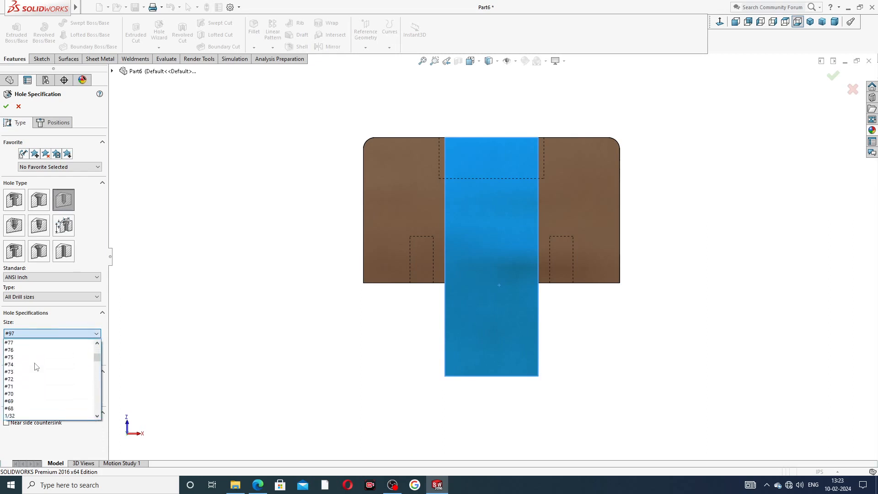
scroll(37, 366, down, 7)
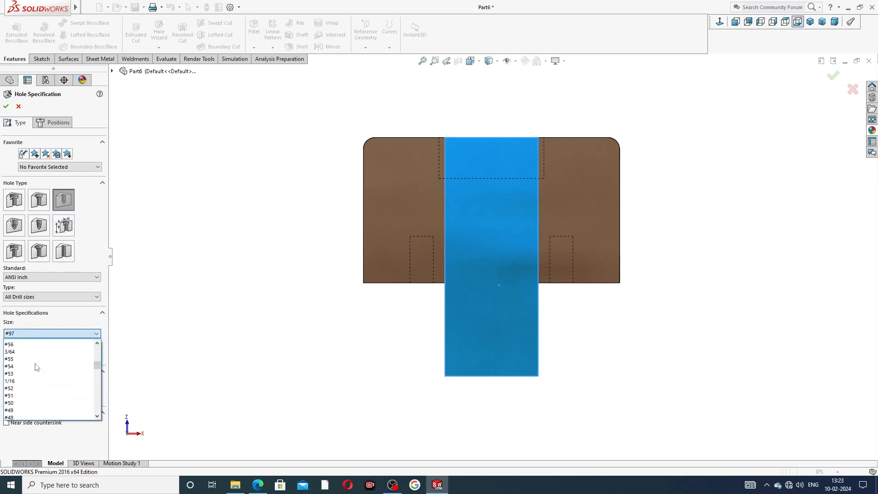
scroll(37, 368, down, 3)
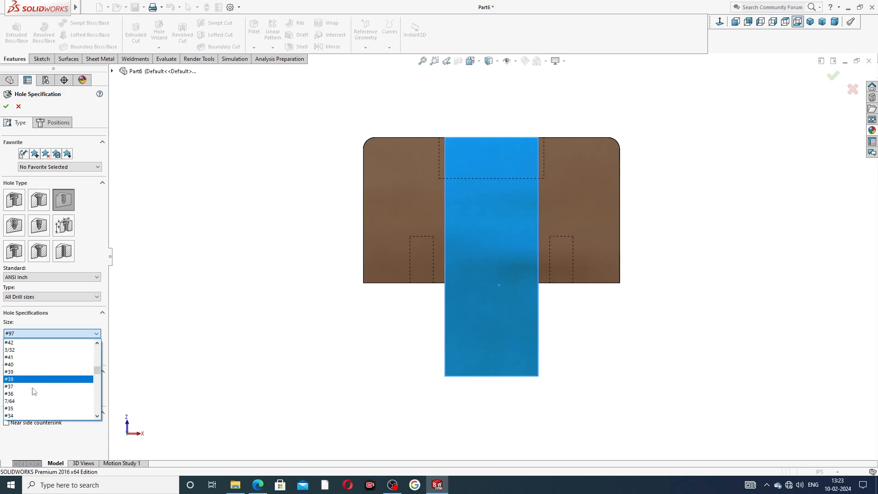
scroll(31, 388, down, 4)
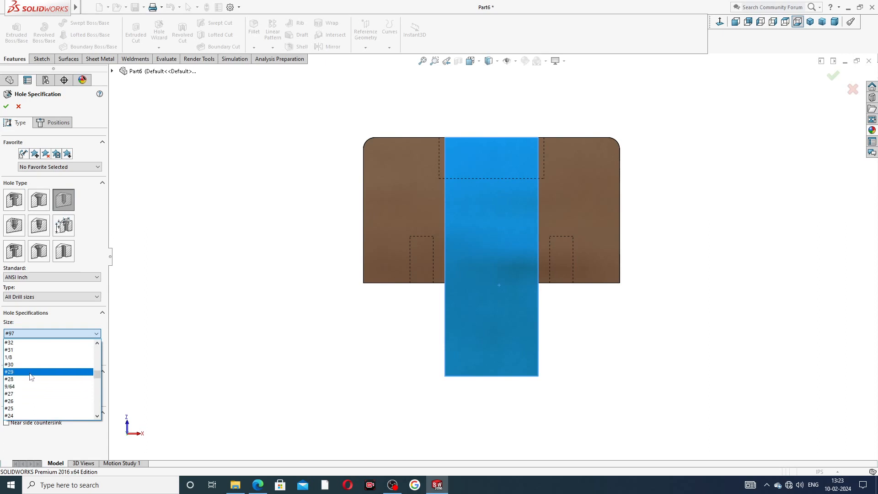
click(25, 408)
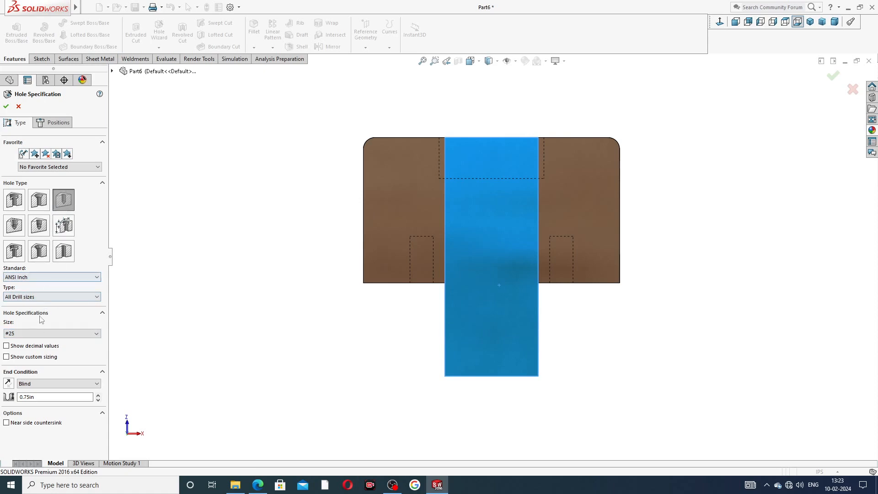
double_click(40, 397)
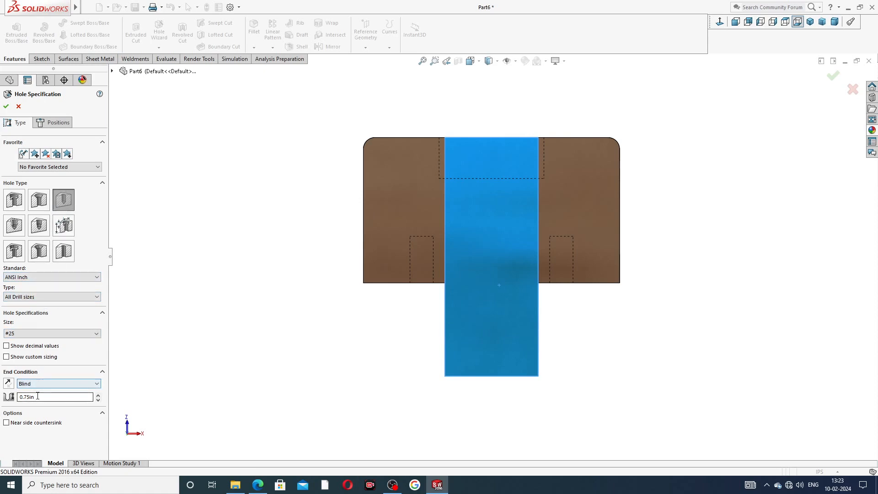
text(1.062)
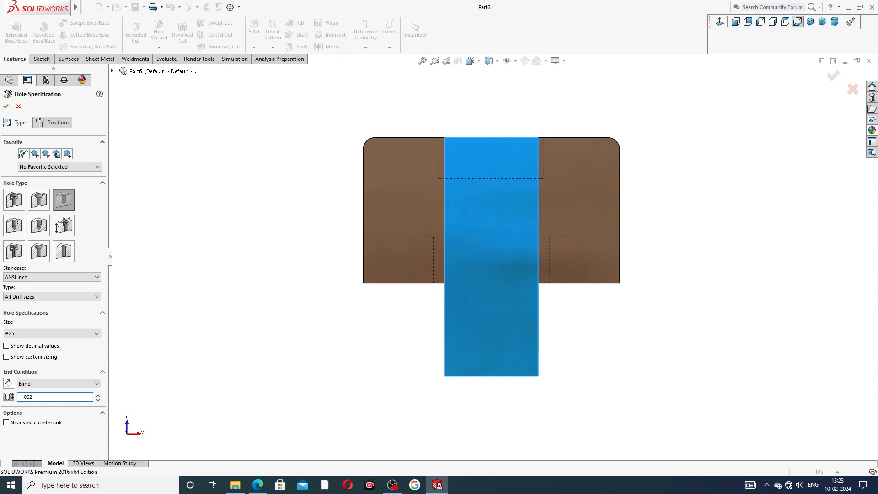
key(Return)
Step: Place the hole's centre point on the underside face, about 1.18 in from the front edge and 0.34 in off centre
click(54, 122)
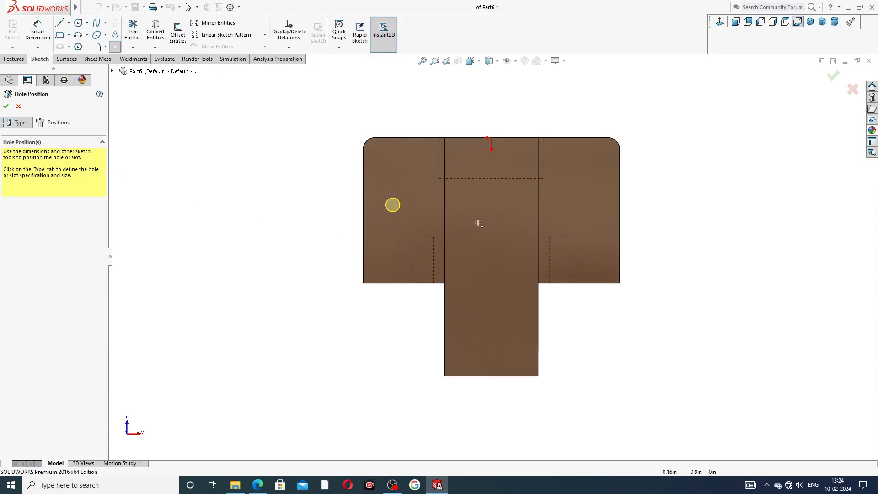
click(523, 247)
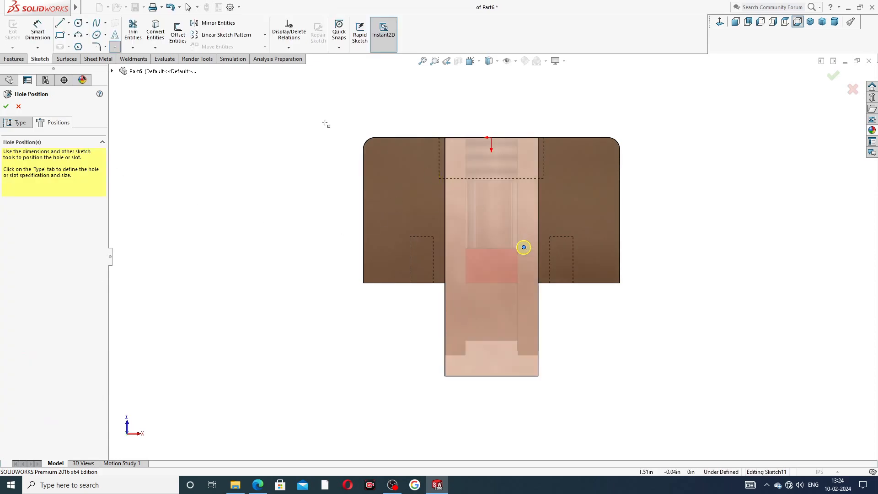
right_click(290, 110)
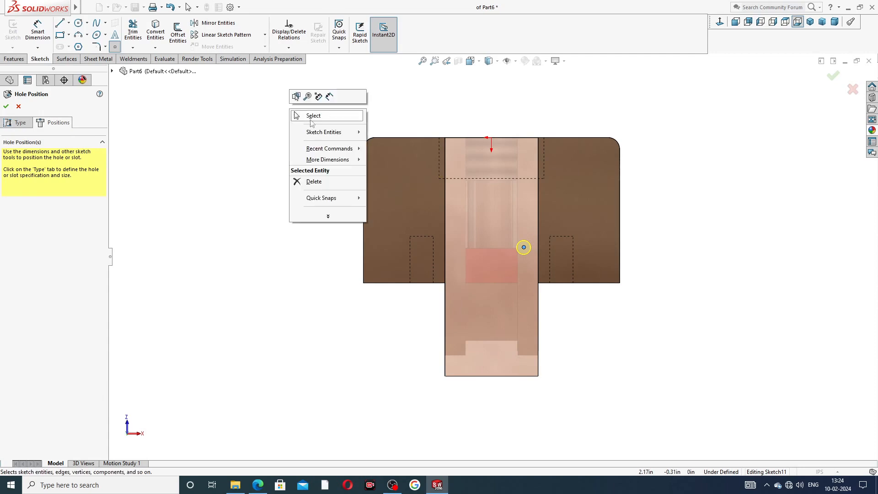
Step: Draw a vertical construction centerline about 1.48 in long from the origin on the underside face
click(68, 22)
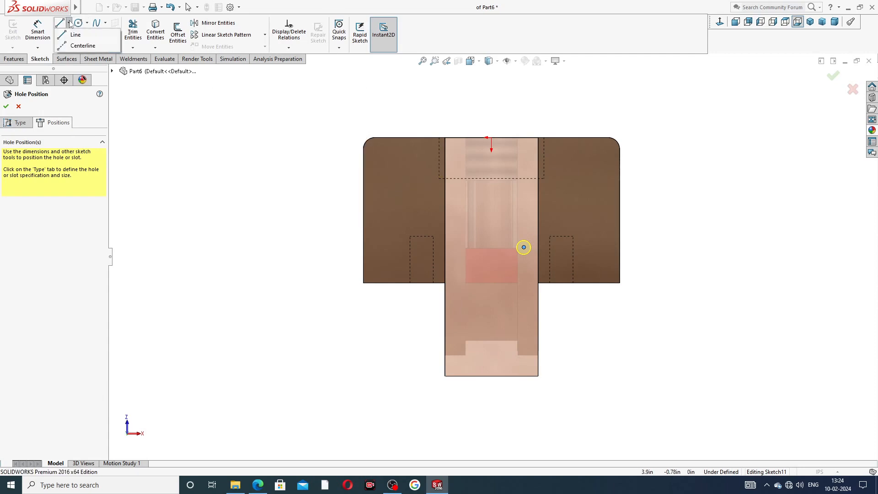
click(81, 46)
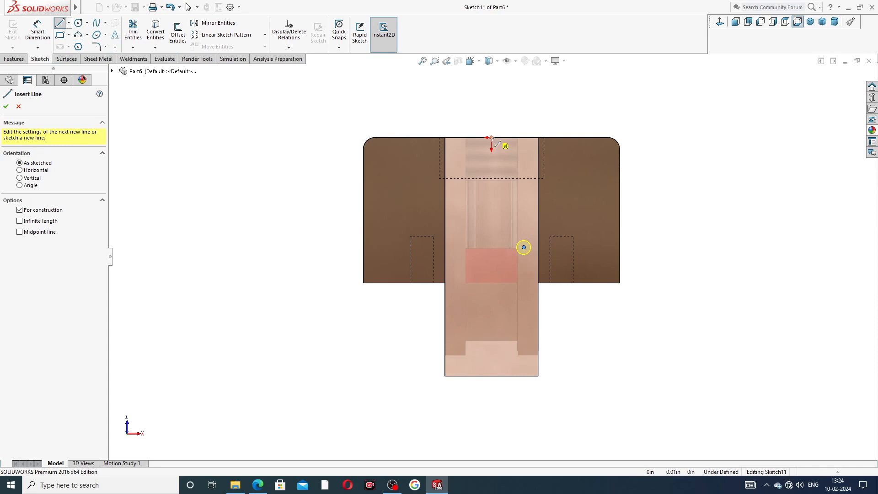
click(492, 138)
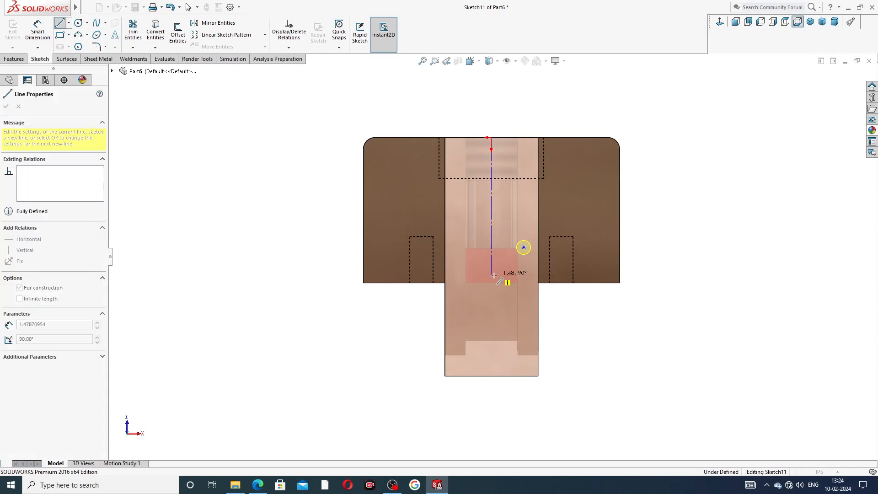
click(492, 275)
right_click(513, 192)
click(521, 221)
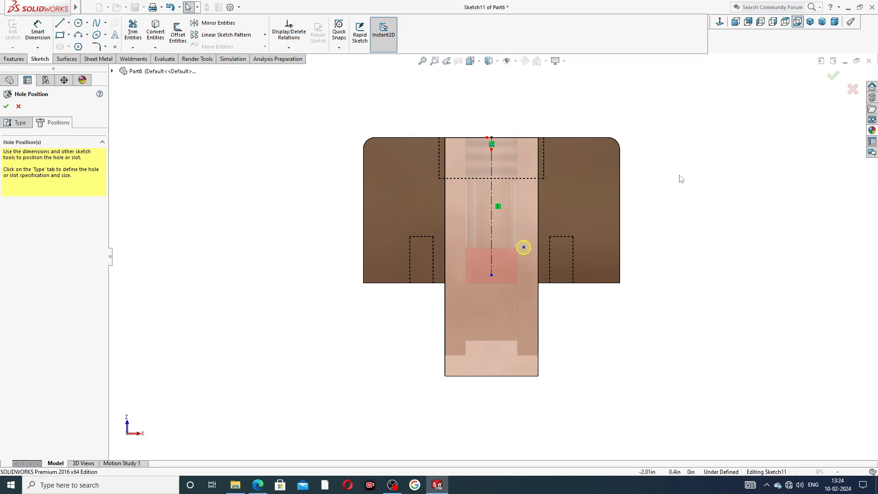
Step: Dimension the hole point from the jaw's front edge and set the distance to 1.19 in
click(47, 41)
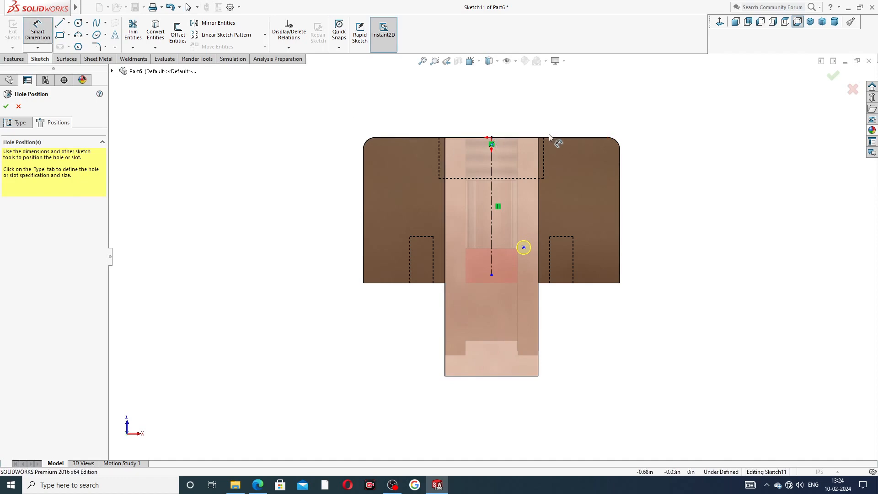
click(524, 247)
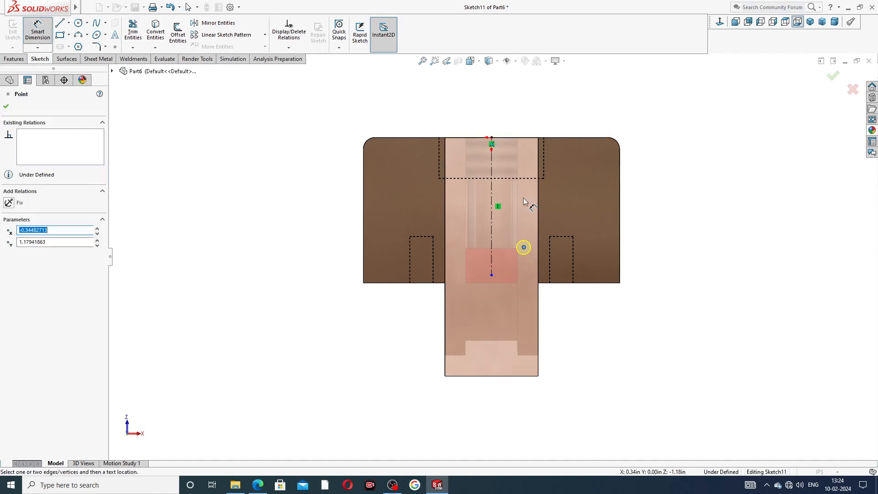
click(524, 137)
click(659, 210)
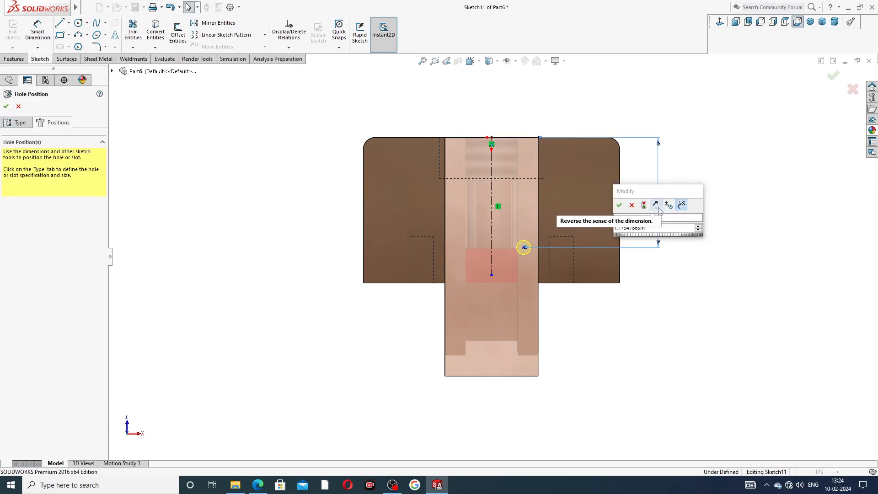
key(Return)
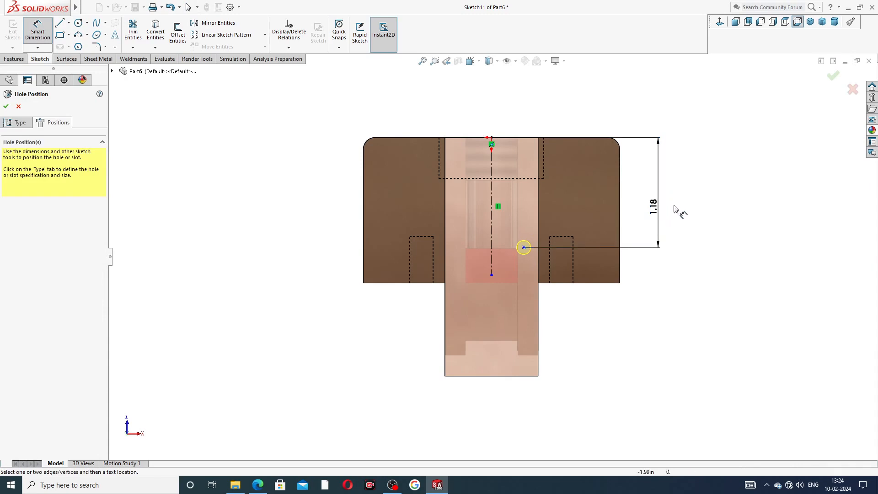
double_click(654, 208)
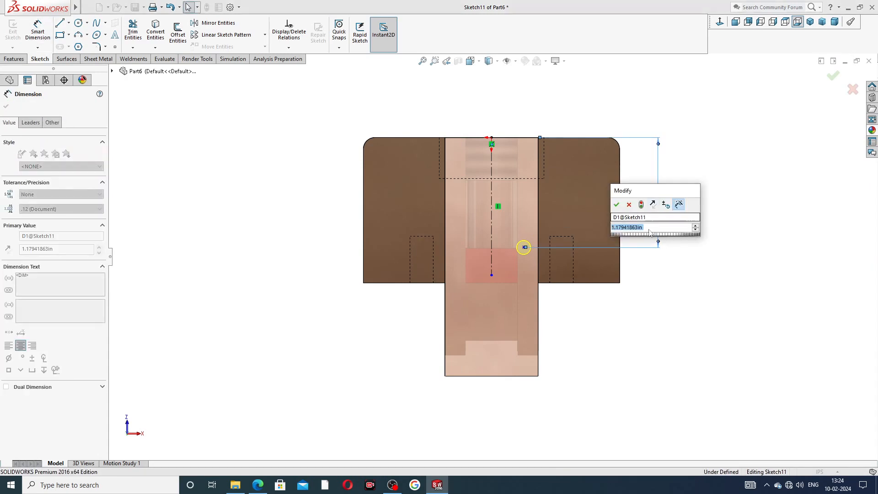
text(1.)
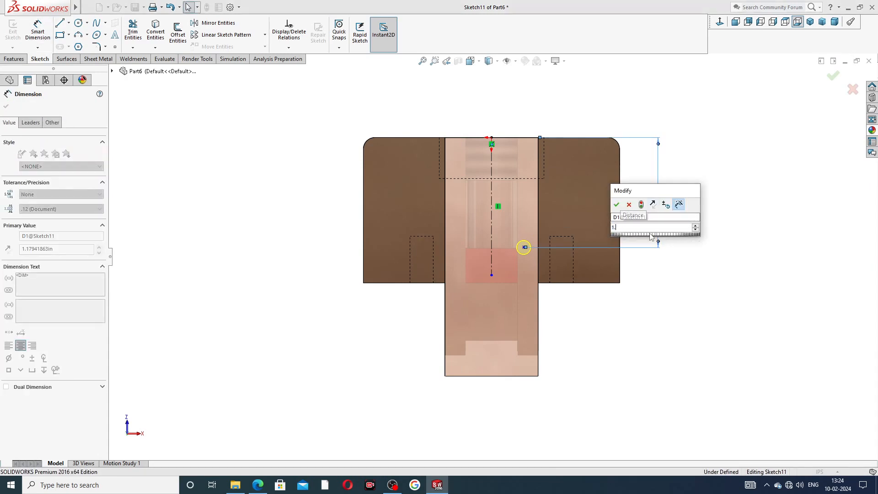
text(19)
key(Return)
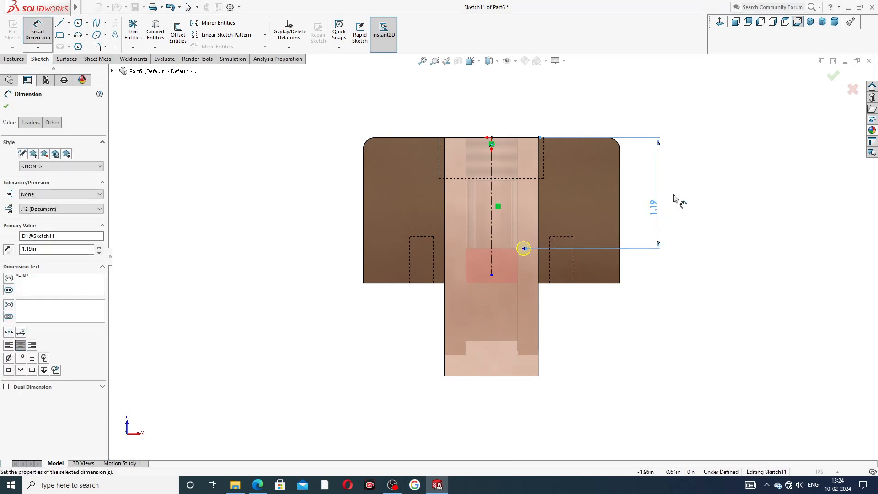
click(675, 198)
Step: Dimension the hole point from the vertical construction centerline and set the distance to 0.31 in
click(523, 248)
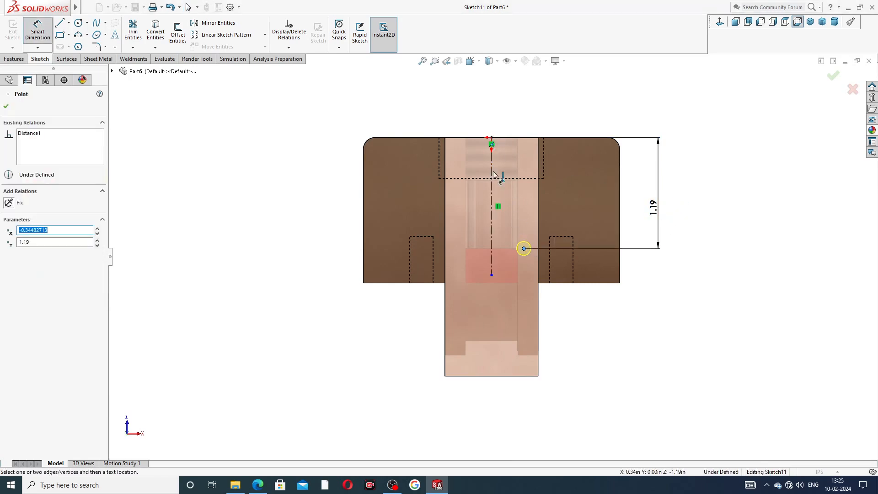
click(492, 200)
click(511, 118)
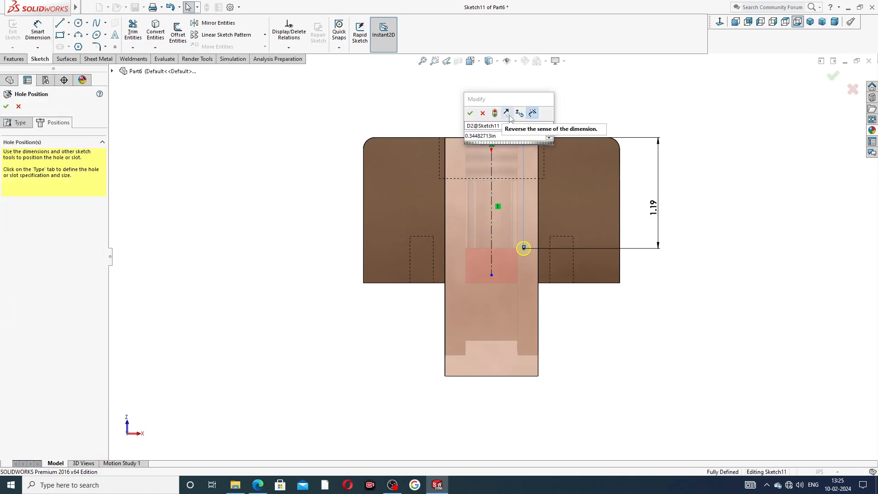
text(.)
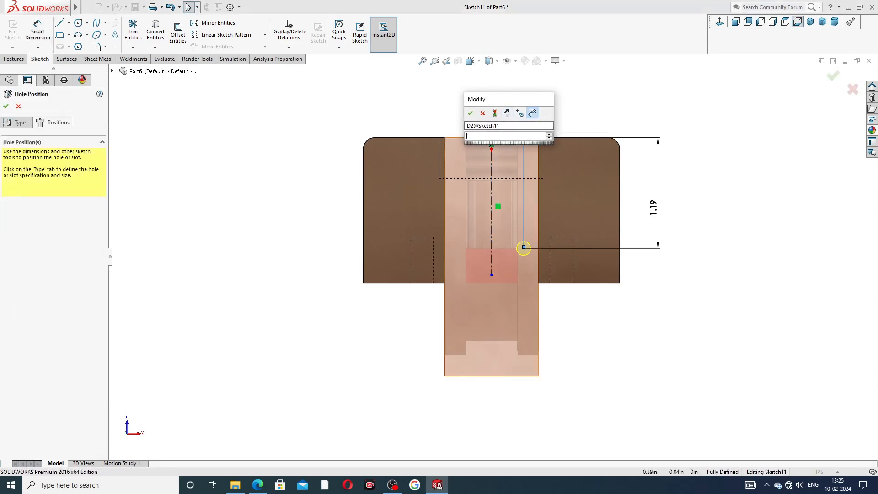
text(31)
key(Return)
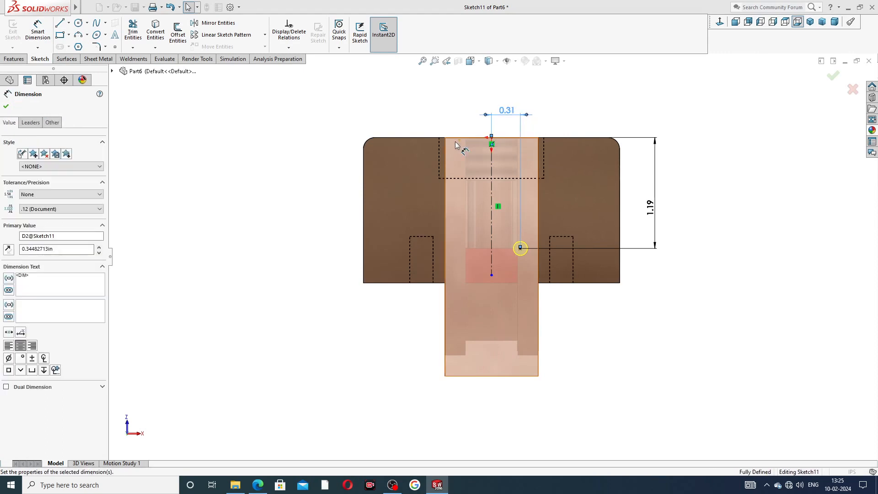
click(576, 104)
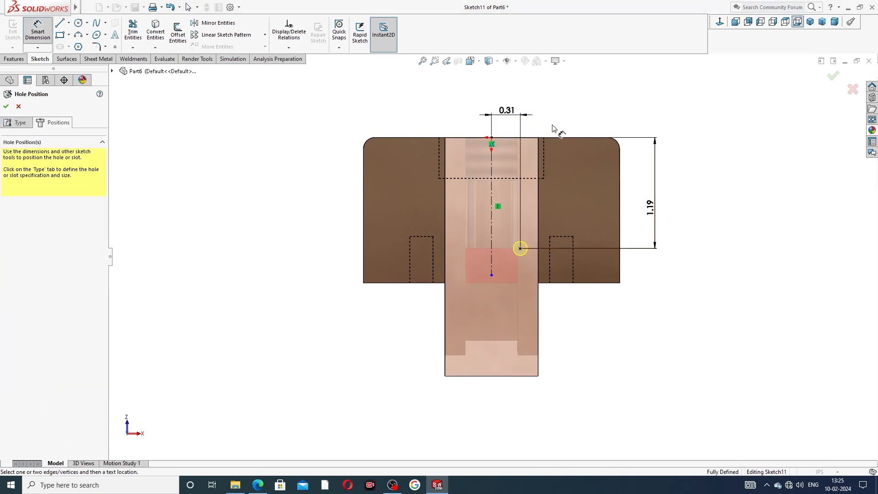
Step: Finish the #25 drilled hole in the underside and inspect its bore where it crosses the side groove
right_click(592, 120)
click(609, 146)
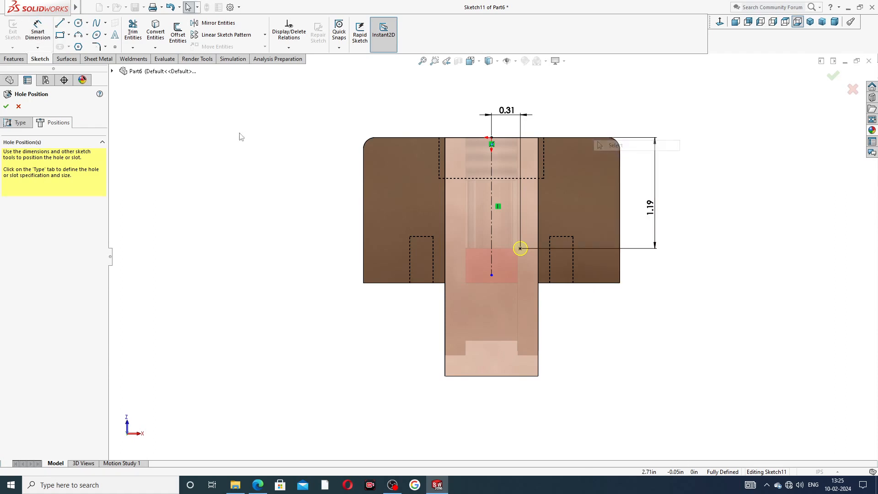
click(6, 106)
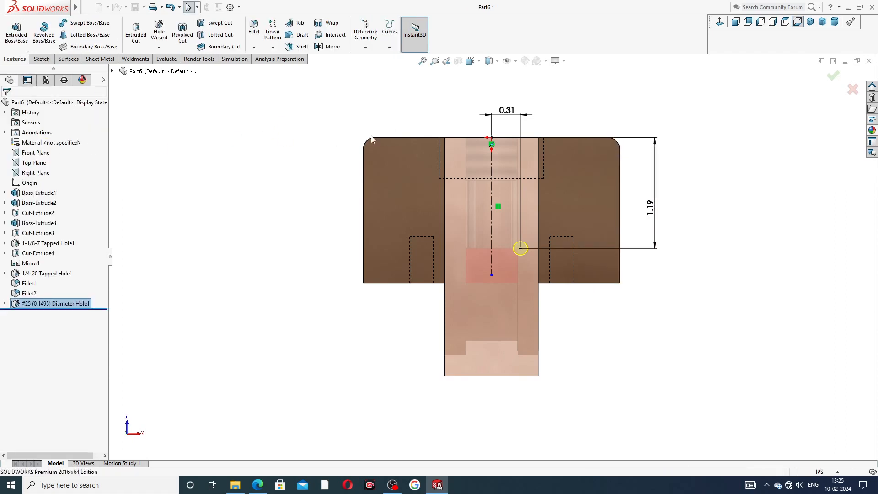
mouse_move(549, 237)
middle_down()
mouse_move(446, 238)
mouse_move(445, 190)
mouse_move(452, 249)
mouse_move(481, 246)
middle_up()
scroll(453, 251, down, 3)
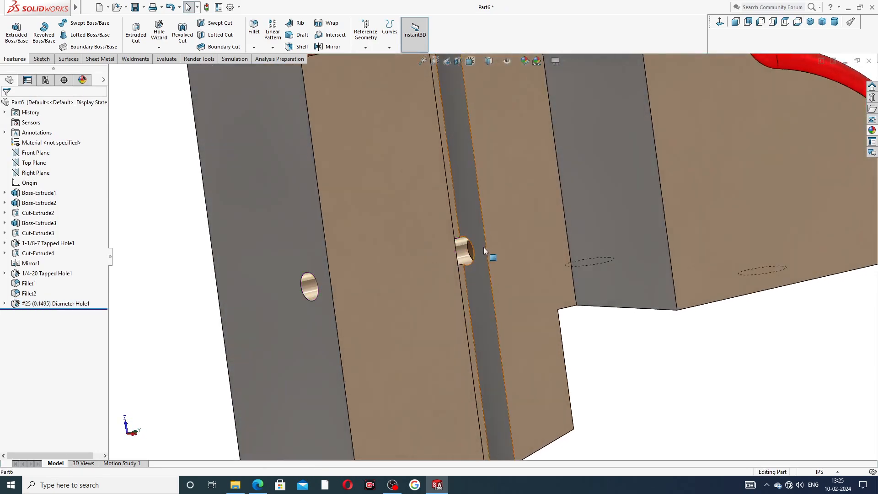
click(308, 284)
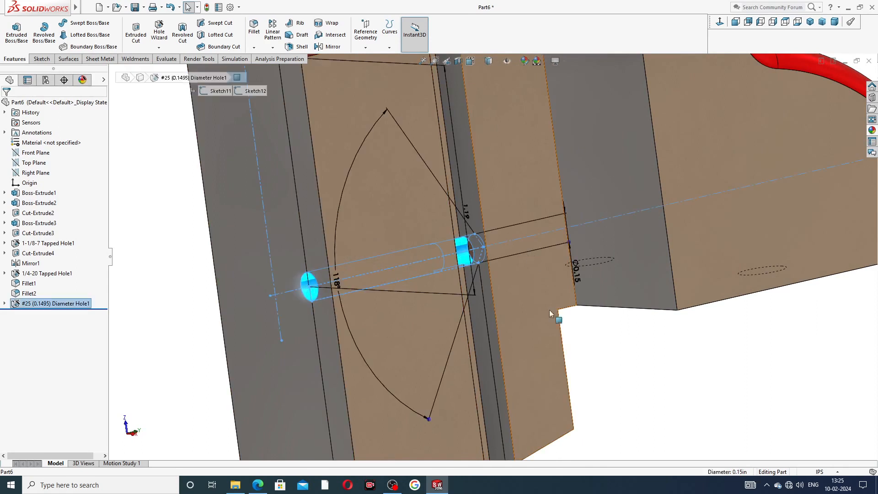
click(596, 341)
scroll(430, 215, up, 5)
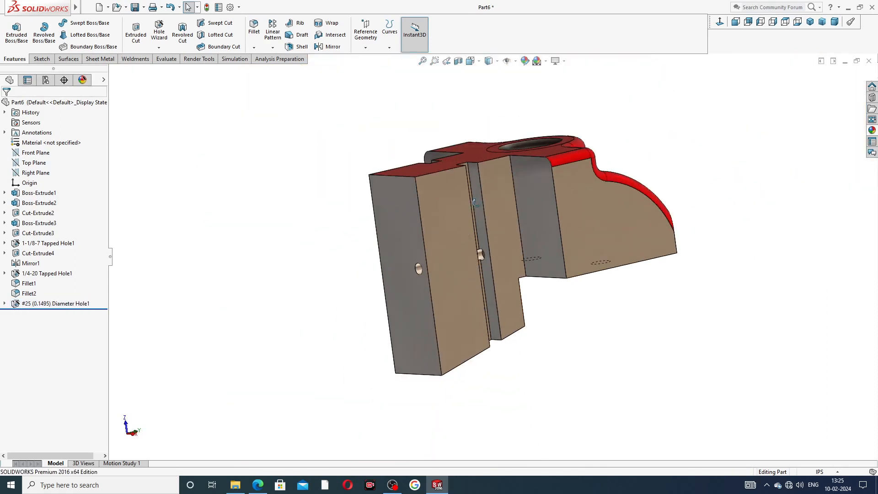
Step: Start a new Hole Wizard hole on the underside face with the type set to an ANSI Inch straight tapped hole
middle_drag(431, 214, 512, 184)
click(525, 187)
click(720, 22)
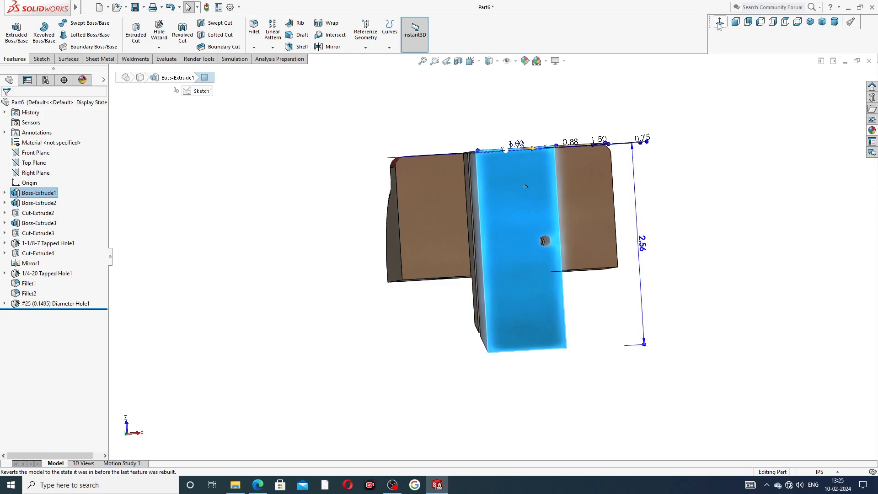
click(158, 37)
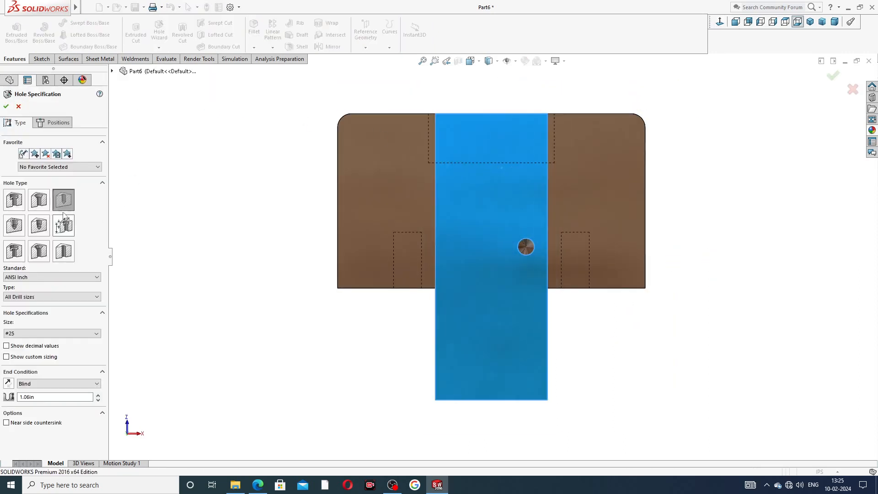
click(12, 226)
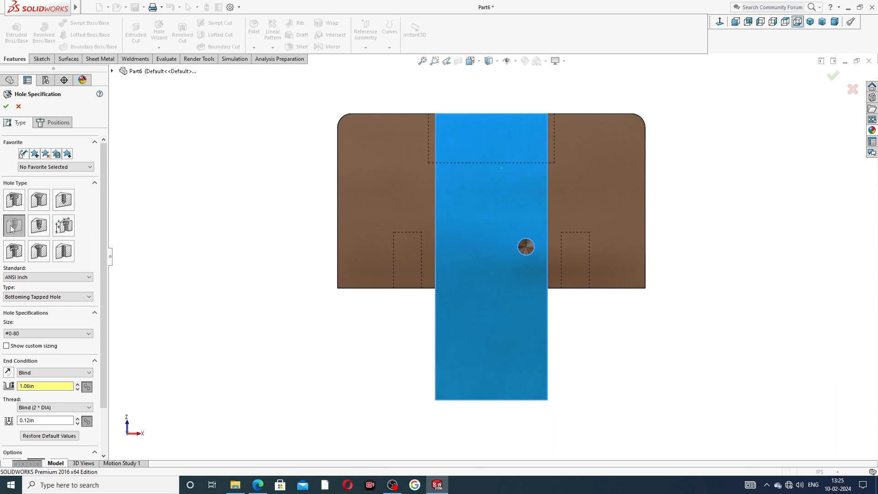
click(12, 228)
click(55, 296)
click(46, 317)
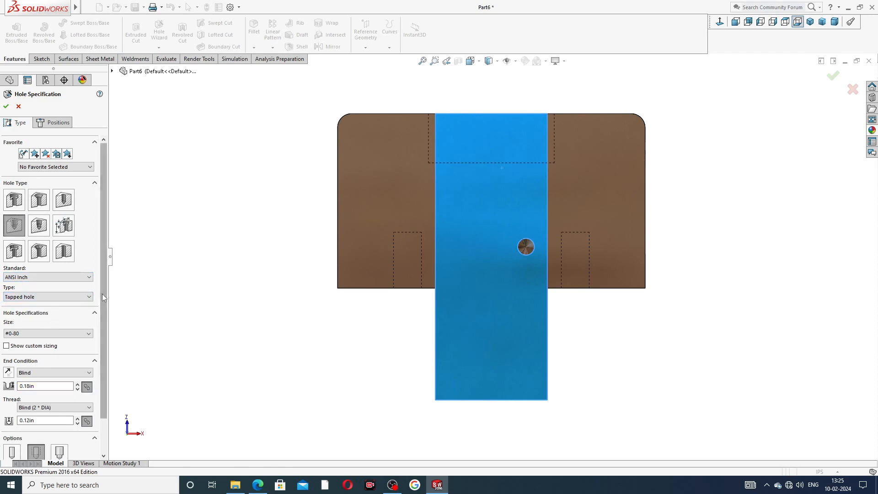
Step: Set the tapped hole's size to 1/4-20, using a blind depth of 0.75 in and a 0.50 in thread
scroll(102, 292, down, 2)
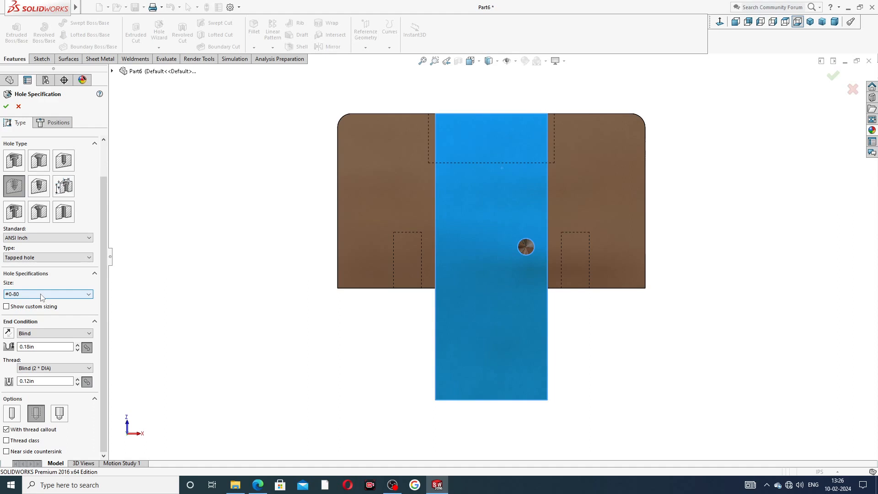
click(50, 294)
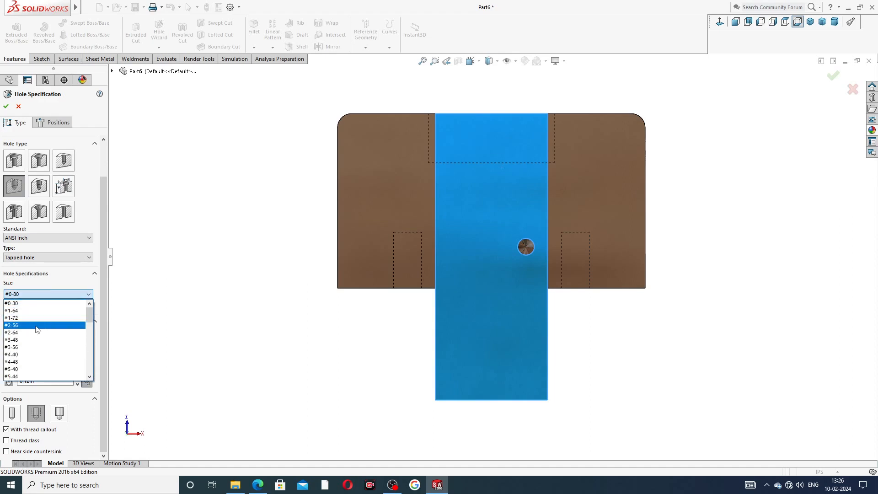
scroll(38, 332, down, 4)
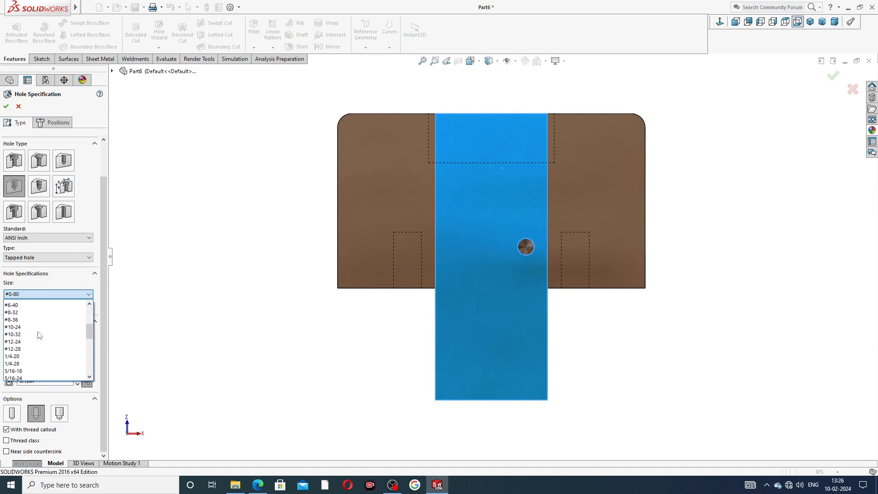
scroll(38, 335, down, 1)
click(38, 334)
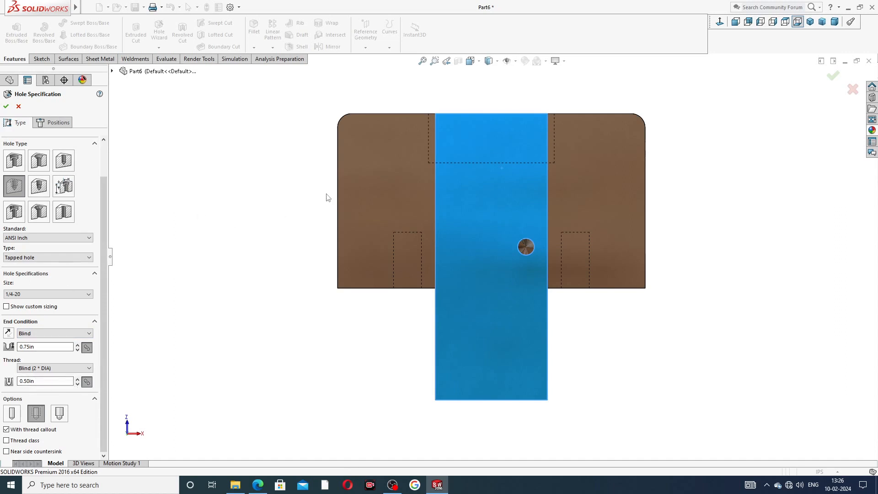
Step: Place the 1/4-20 tapped hole at the centre of the #25 drilled hole and finish it
click(61, 123)
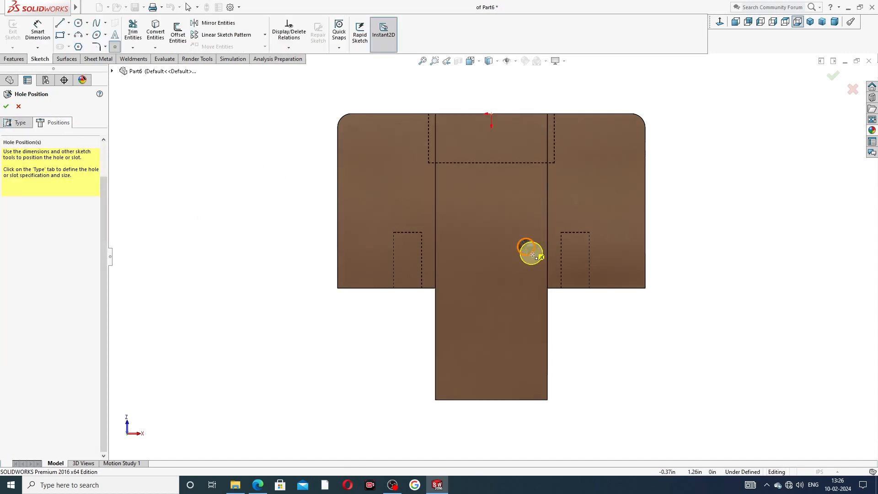
scroll(531, 251, down, 6)
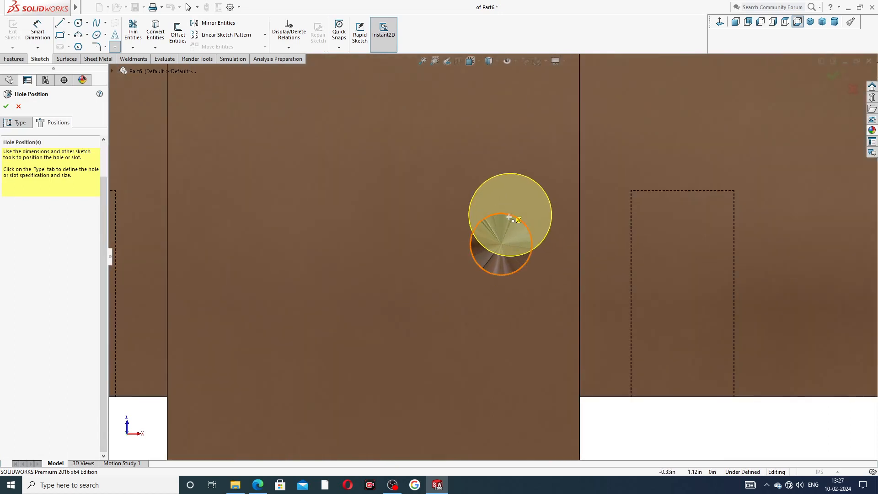
click(501, 244)
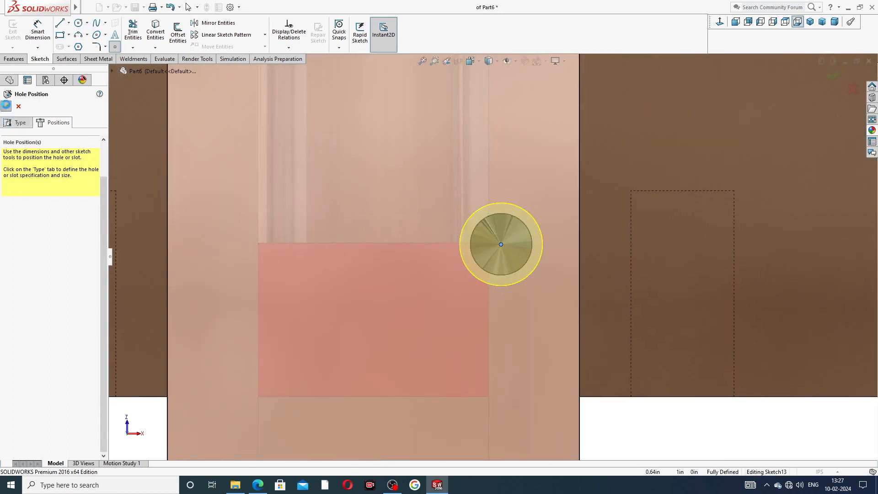
click(6, 106)
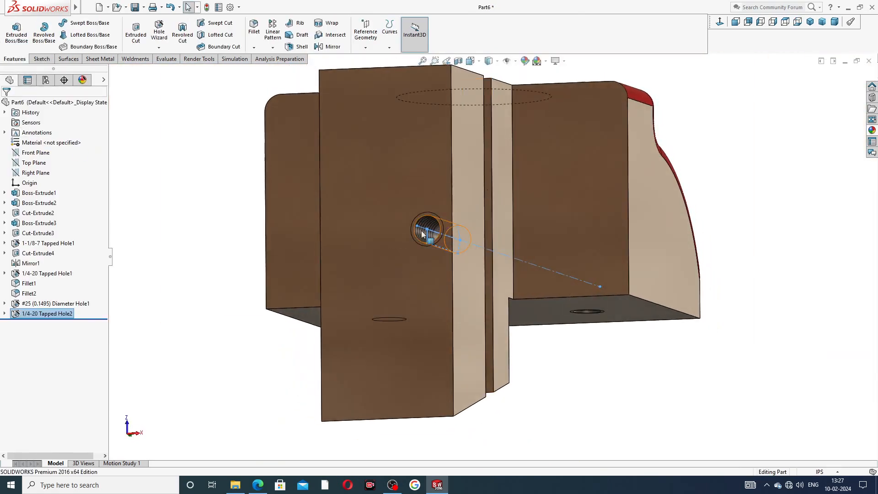
Step: Start another Hole Wizard hole on the underside face as a plain drilled hole from the ANSI Inch drill sizes
scroll(422, 234, down, 3)
click(446, 168)
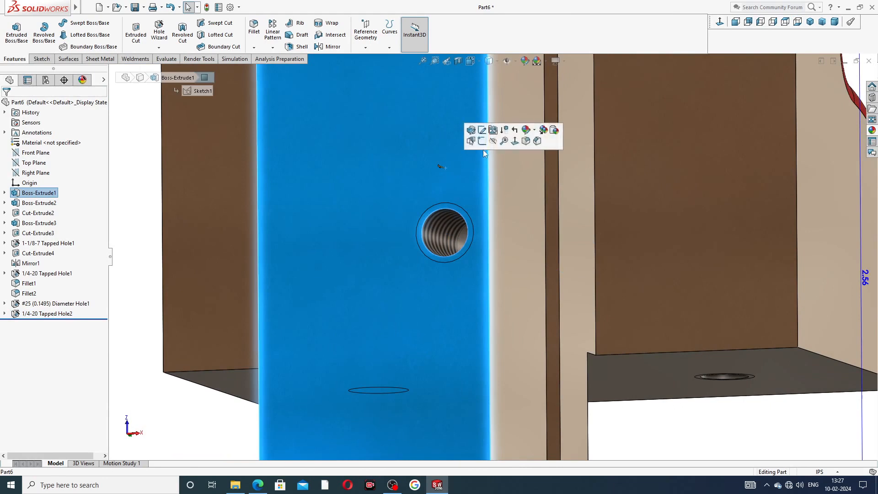
click(719, 22)
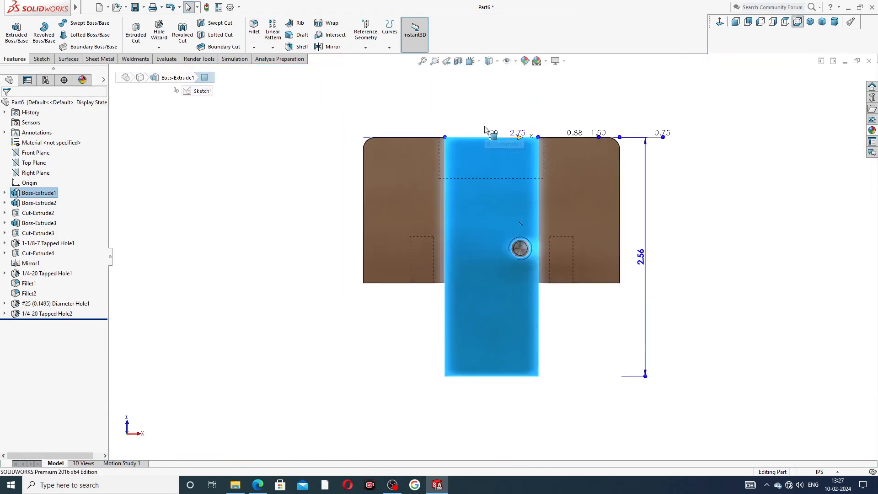
click(159, 31)
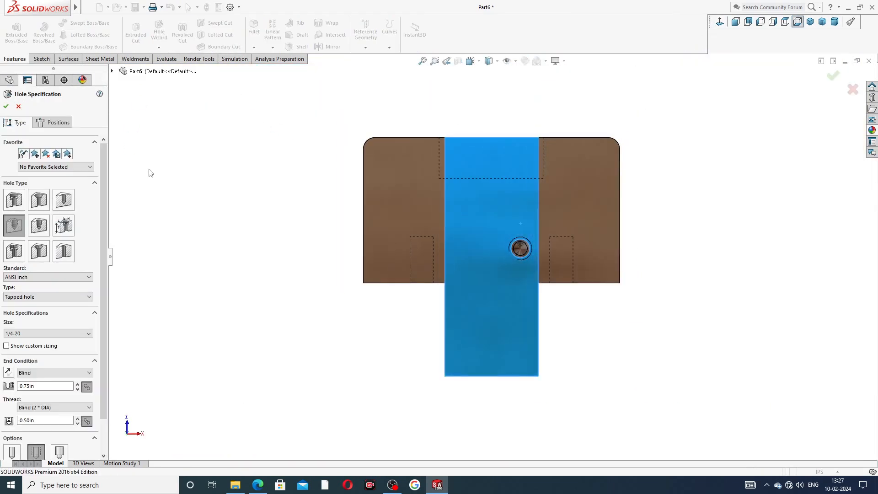
click(63, 201)
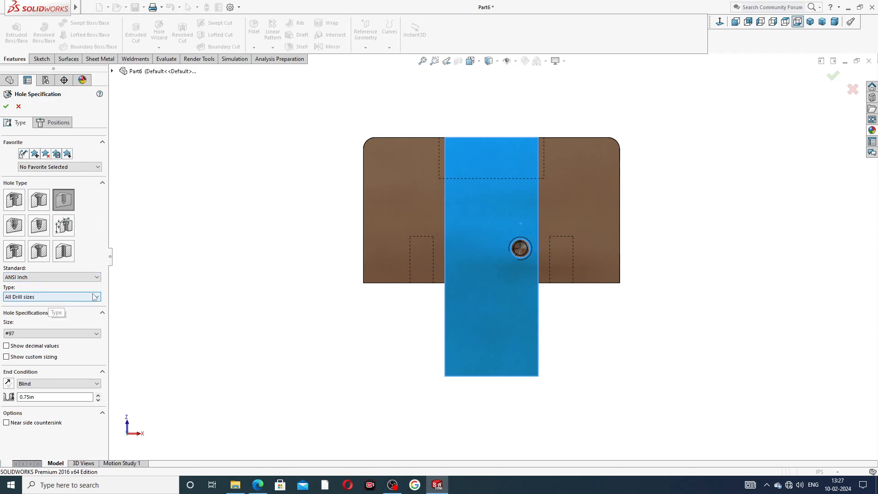
Step: Set the drill size of the new underside hole to 7/32
click(45, 333)
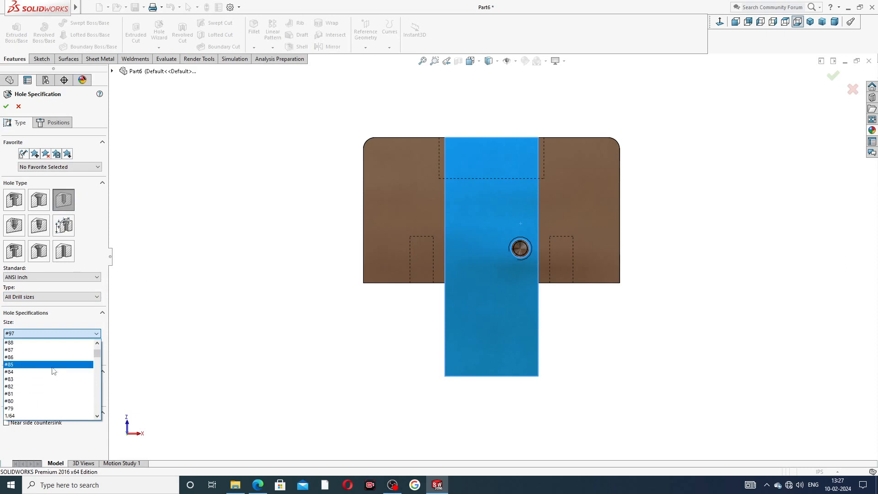
scroll(54, 370, down, 7)
scroll(52, 369, down, 3)
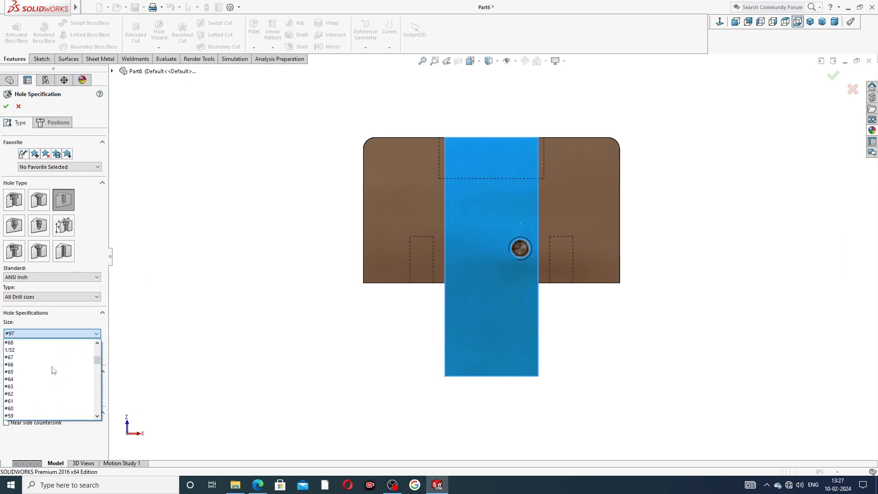
scroll(38, 368, down, 7)
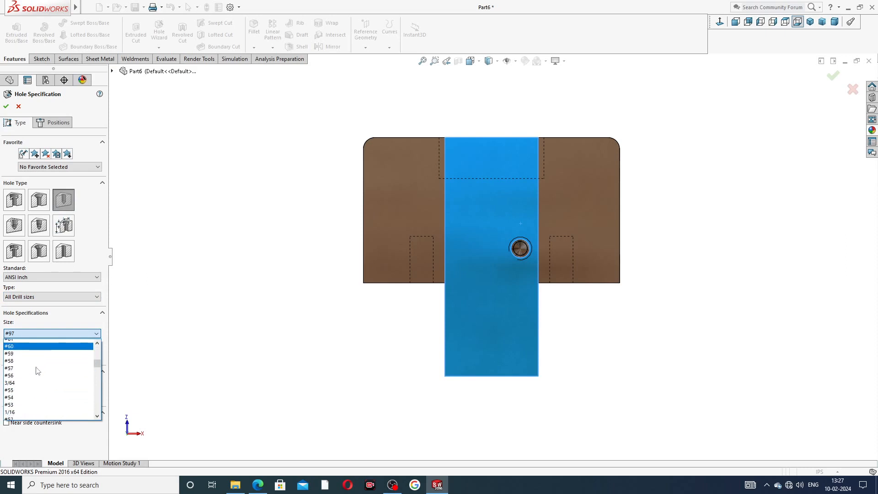
scroll(37, 370, down, 4)
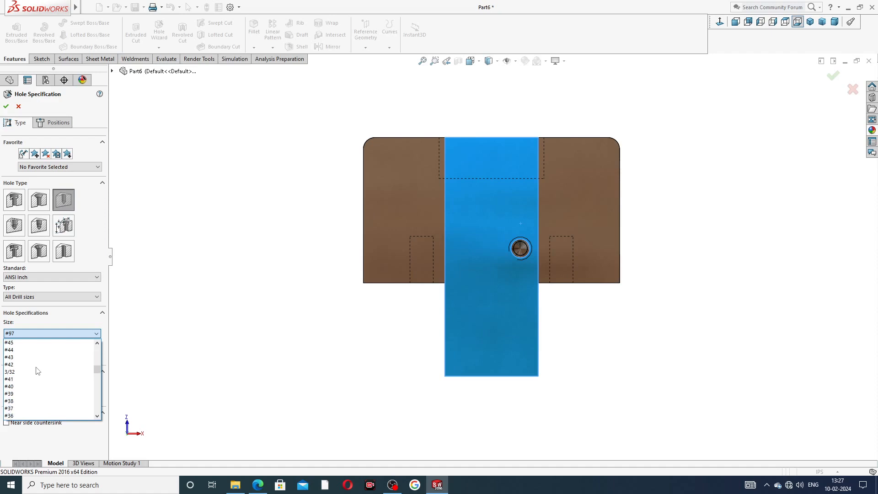
scroll(39, 370, down, 2)
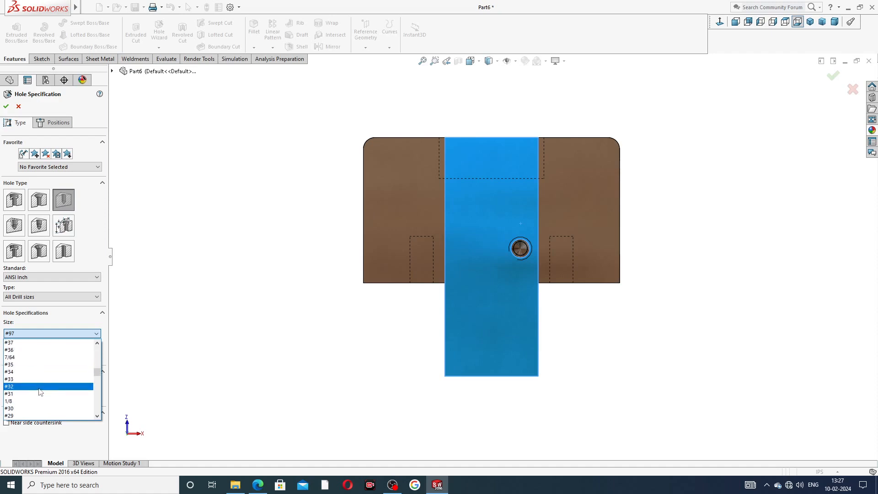
scroll(39, 369, down, 2)
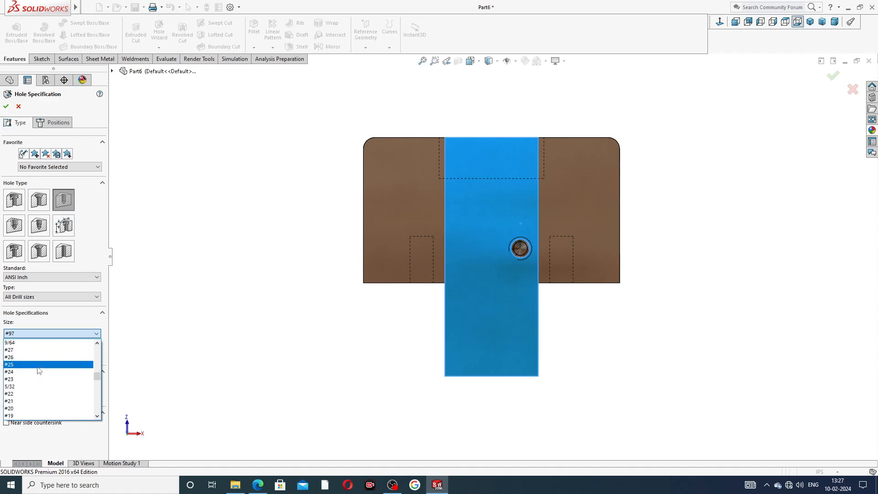
scroll(39, 370, down, 2)
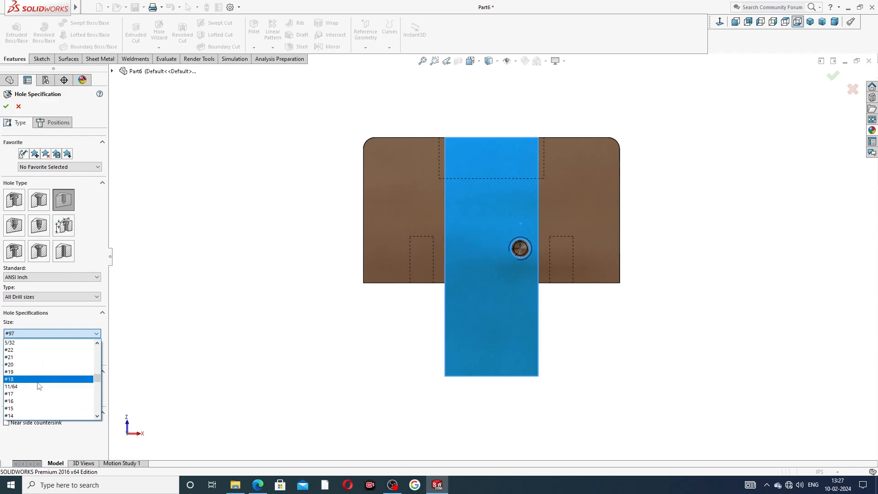
scroll(38, 374, down, 6)
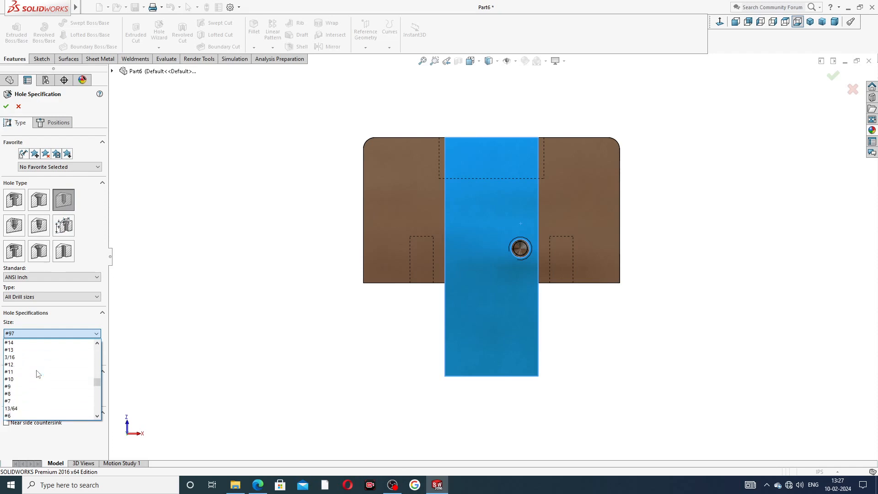
click(37, 393)
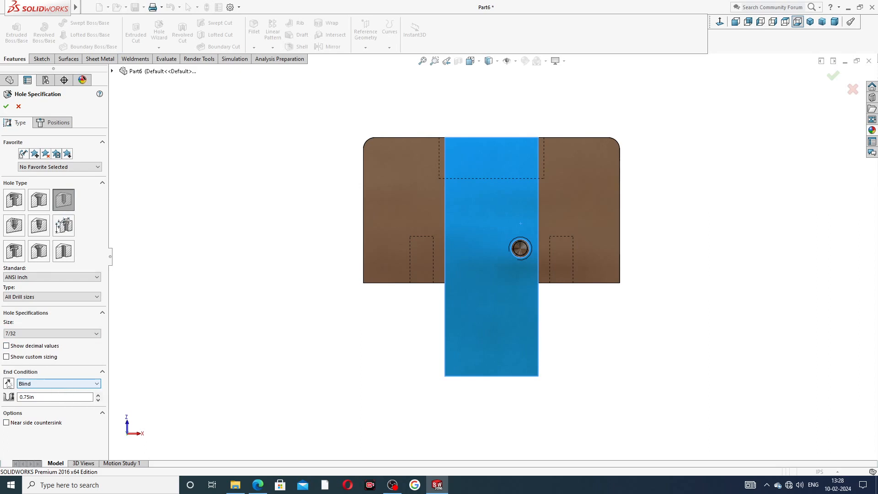
Step: Set the 7/32 hole's blind depth to 0.375 in, place it at the centre of the existing underside hole and finish it
double_click(19, 397)
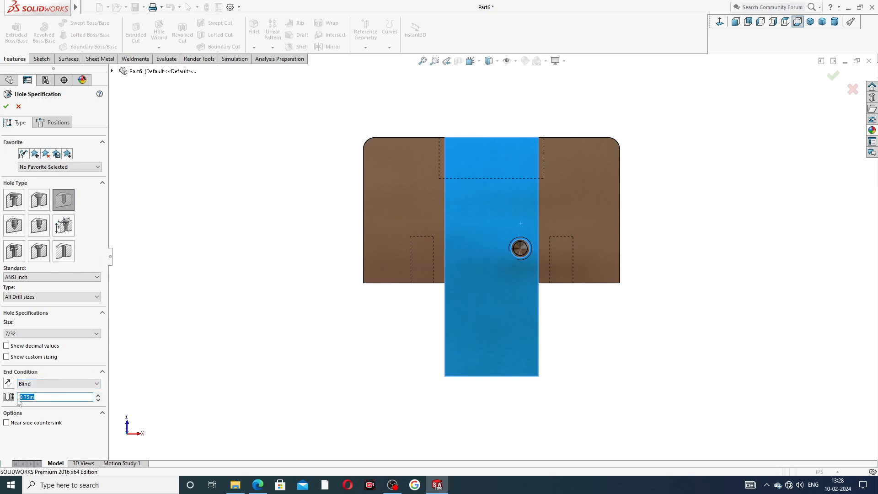
text(.375)
key(Return)
click(59, 123)
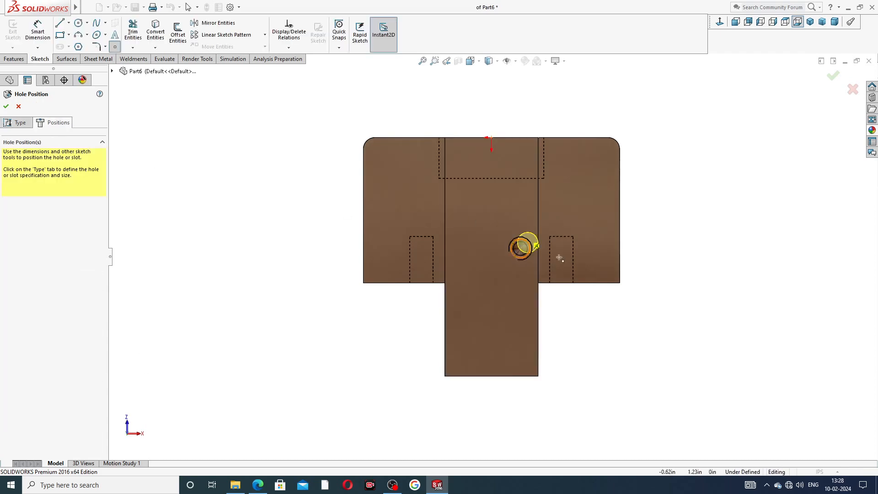
scroll(523, 239, down, 5)
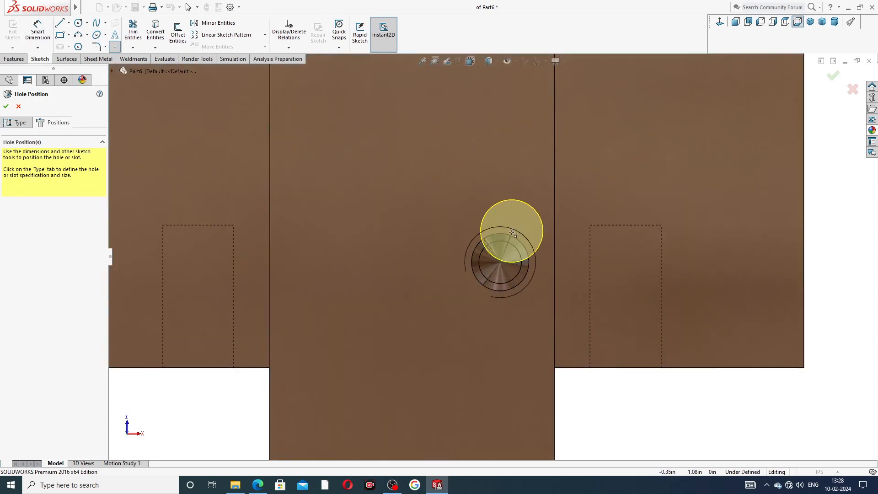
click(500, 261)
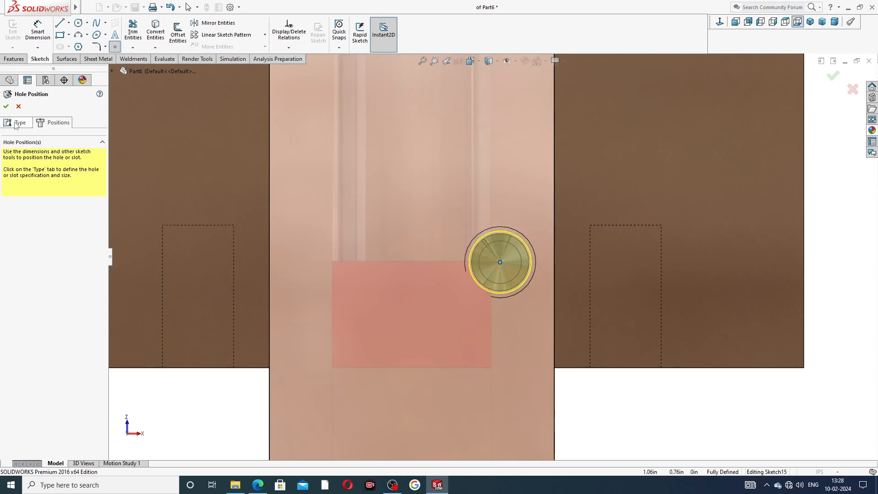
click(6, 106)
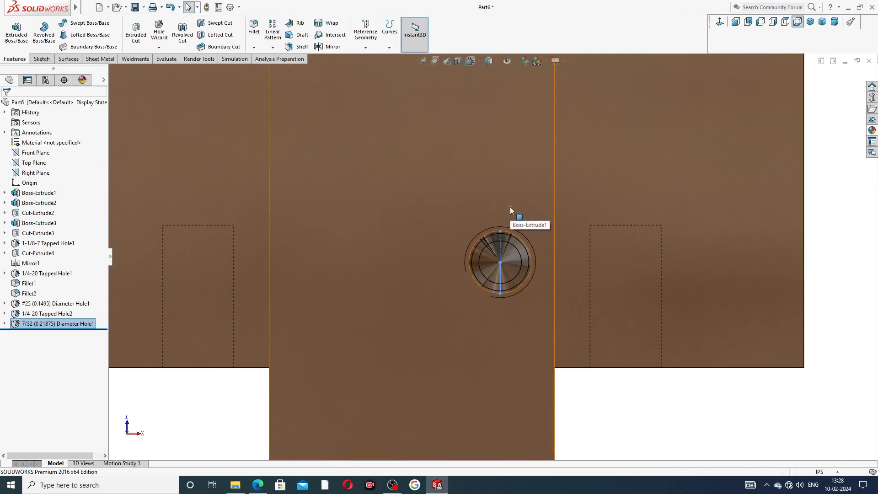
click(841, 189)
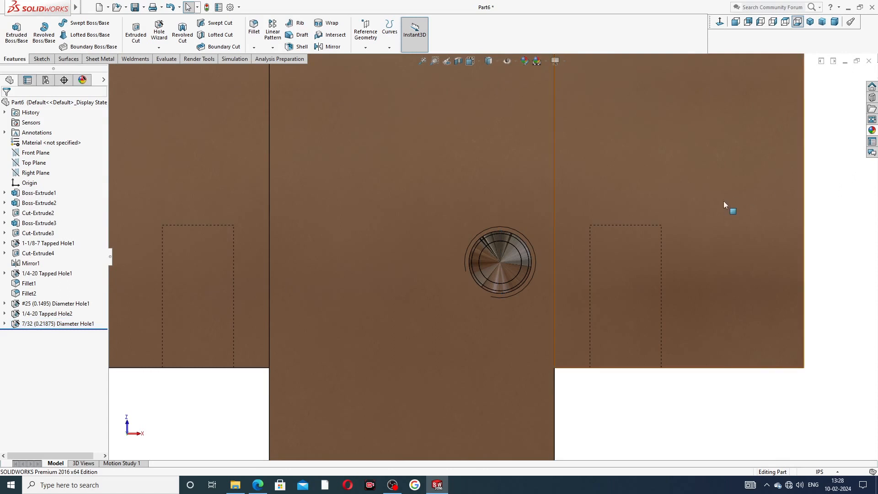
Step: Mirror the #25 drilled hole, the second 1/4-20 tapped hole and the 7/32 drilled hole about the Right Plane
key(f)
middle_drag(674, 207, 563, 256)
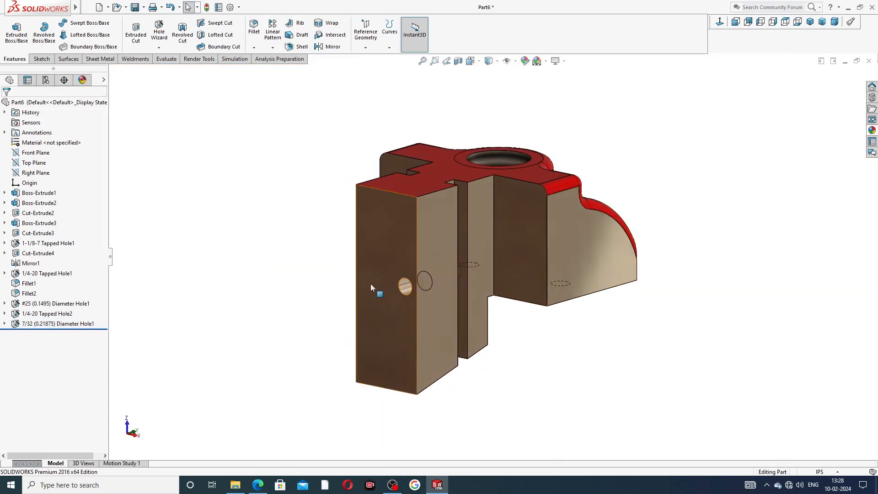
click(36, 173)
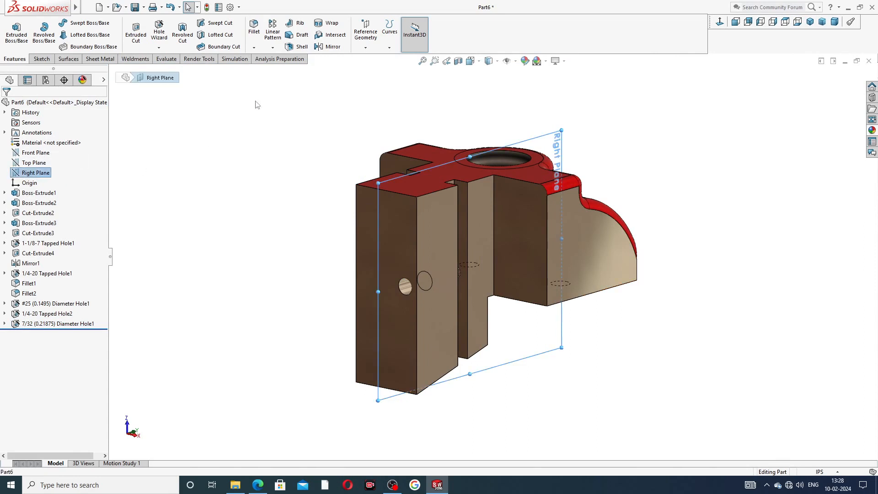
click(330, 46)
click(112, 71)
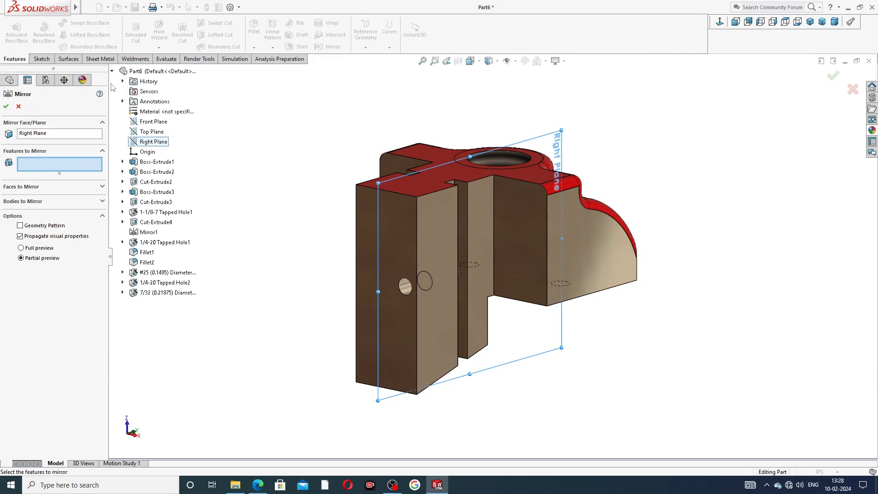
click(159, 273)
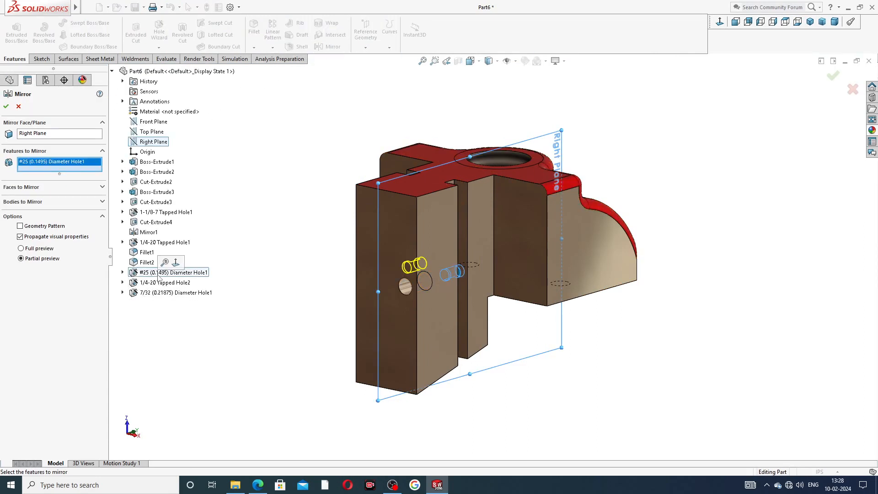
click(161, 283)
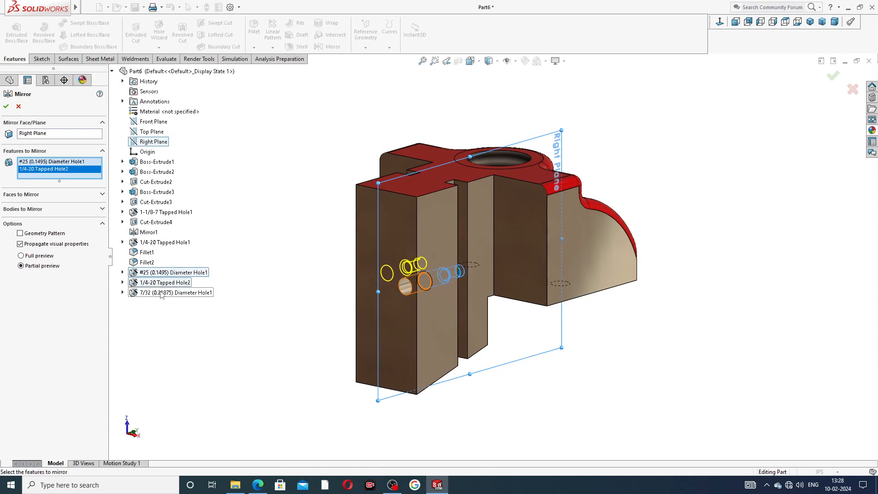
click(161, 293)
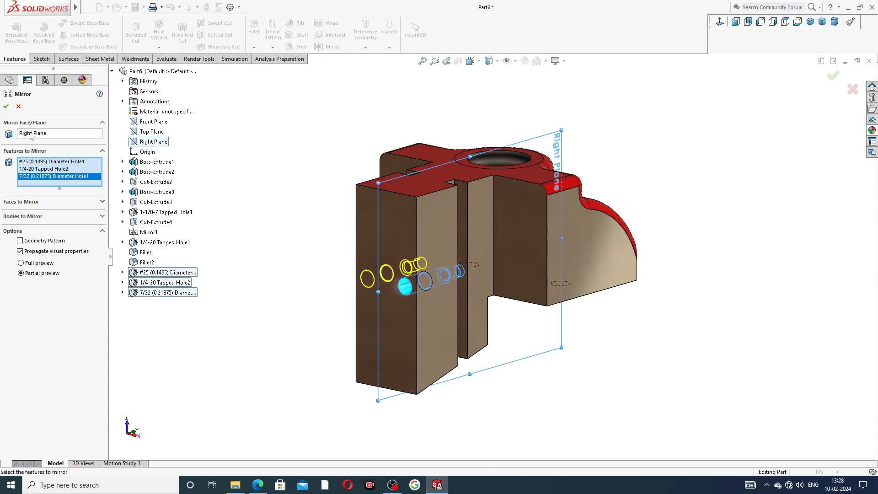
click(6, 108)
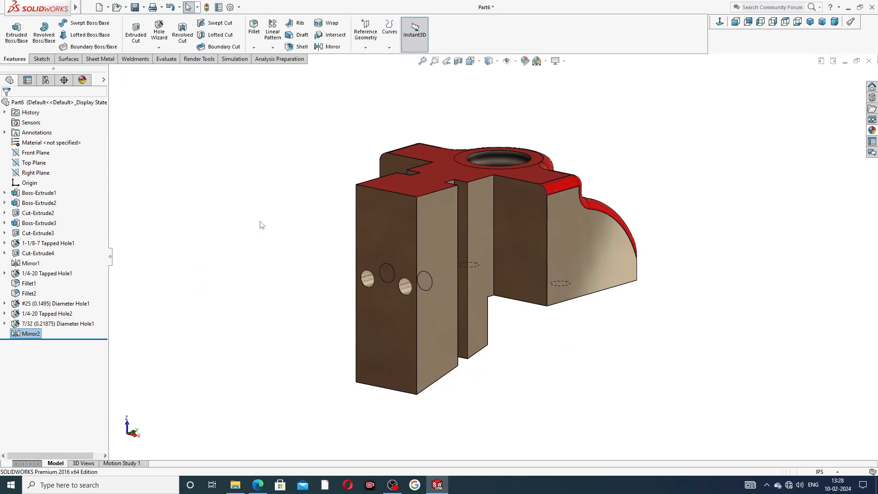
Step: Start a constant-size symmetric fillet and set its radius to 0.001 in
middle_drag(372, 232, 371, 210)
middle_drag(494, 211, 388, 172)
click(256, 41)
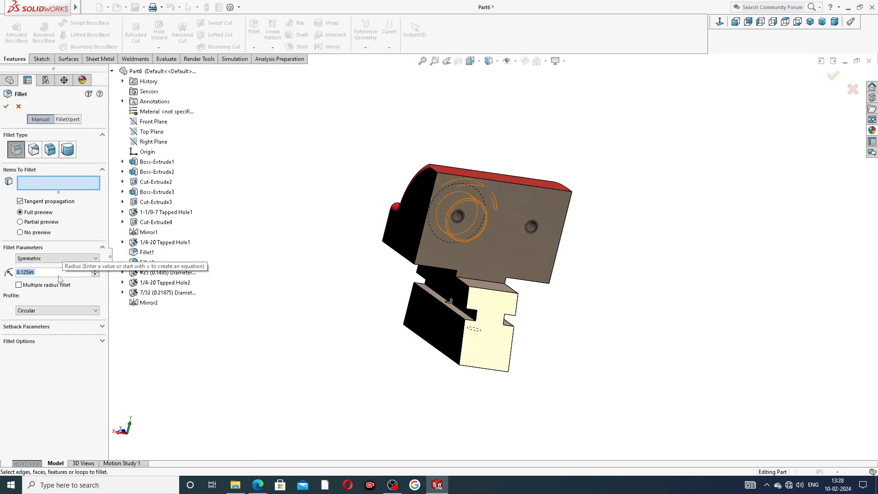
key(BackSpace)
text(.00)
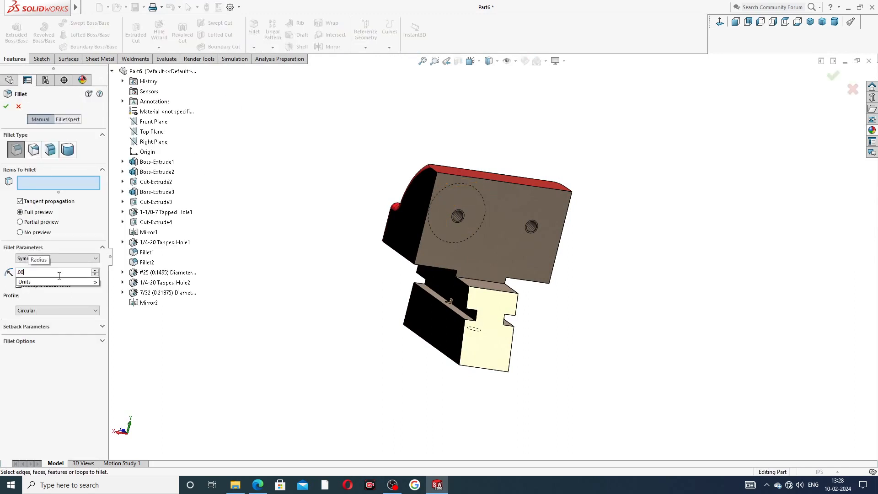
text(1)
key(Return)
scroll(484, 263, down, 3)
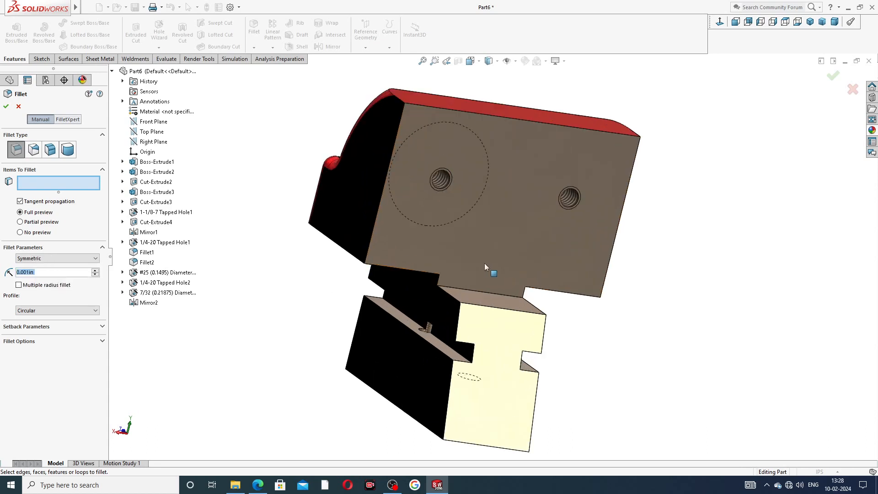
click(520, 202)
scroll(579, 236, up, 3)
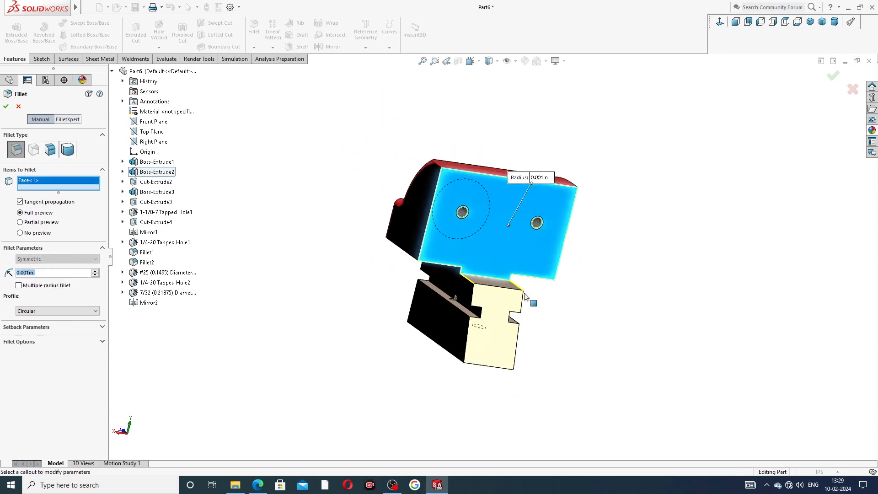
scroll(528, 300, down, 4)
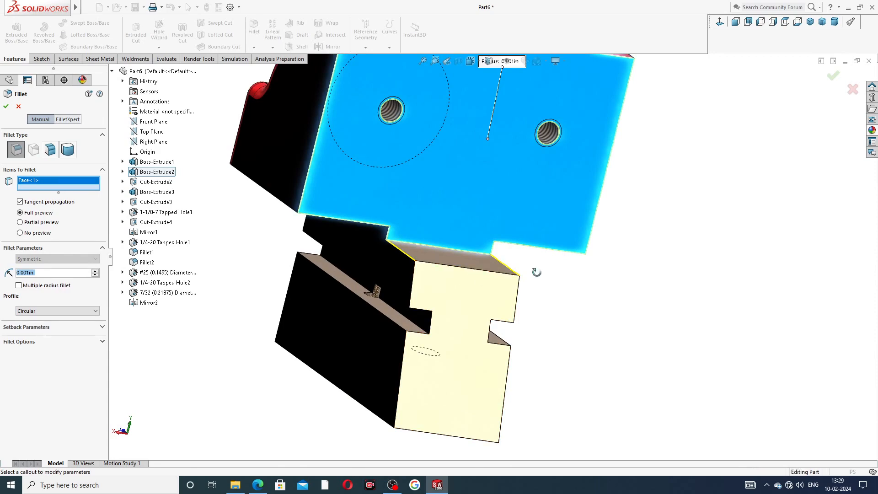
middle_drag(533, 270, 630, 175)
click(629, 174)
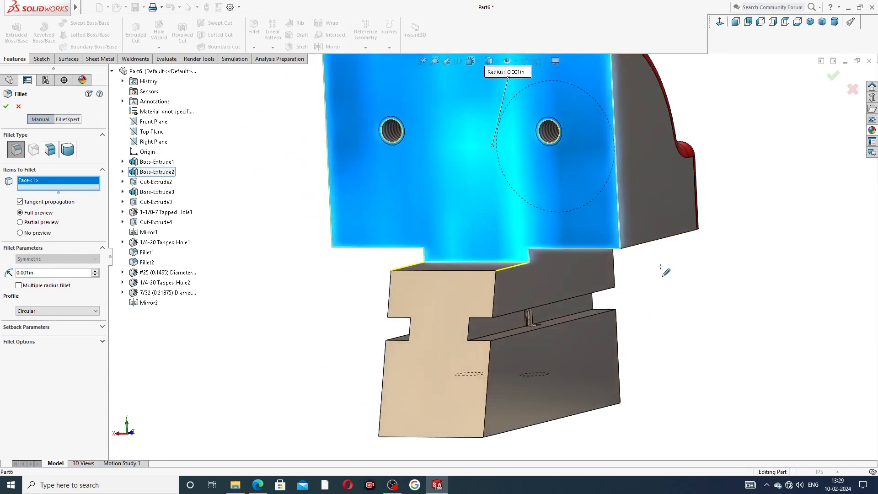
middle_drag(662, 266, 739, 260)
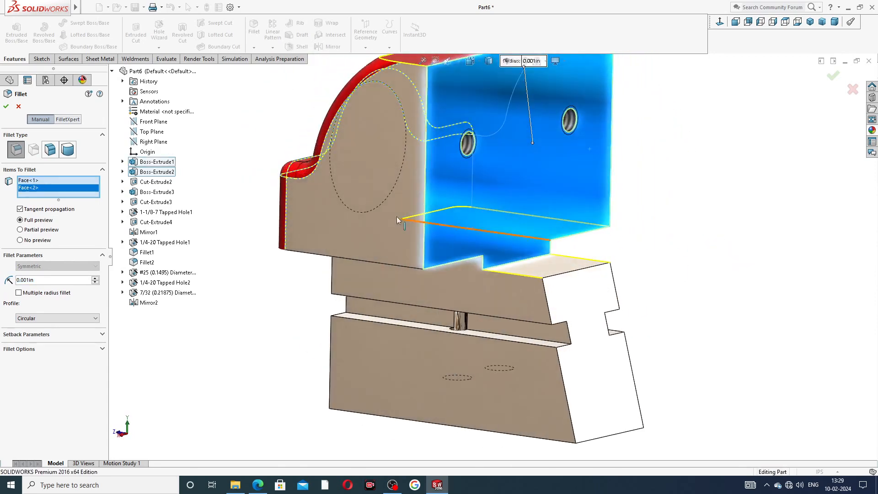
click(368, 197)
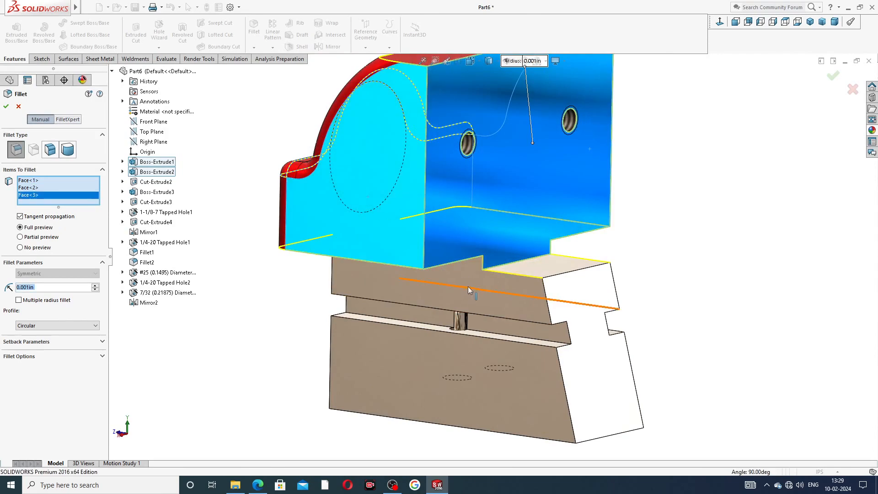
key(z)
middle_drag(602, 269, 443, 257)
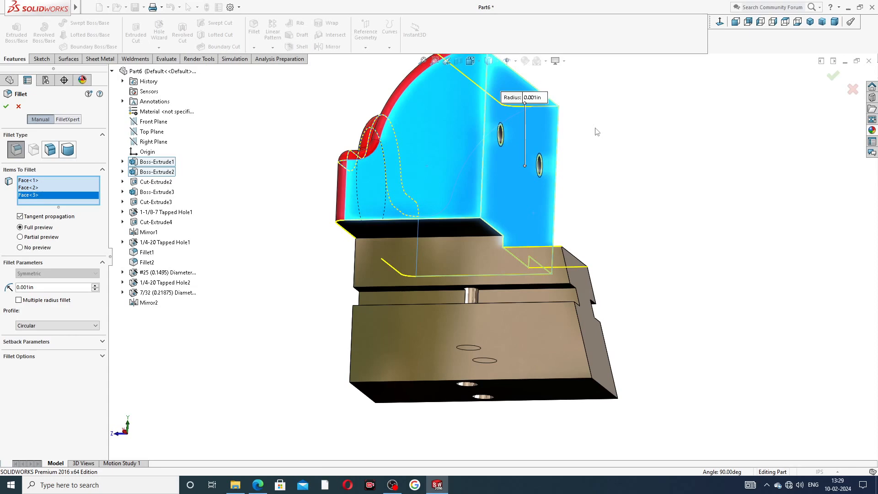
middle_drag(637, 155, 640, 198)
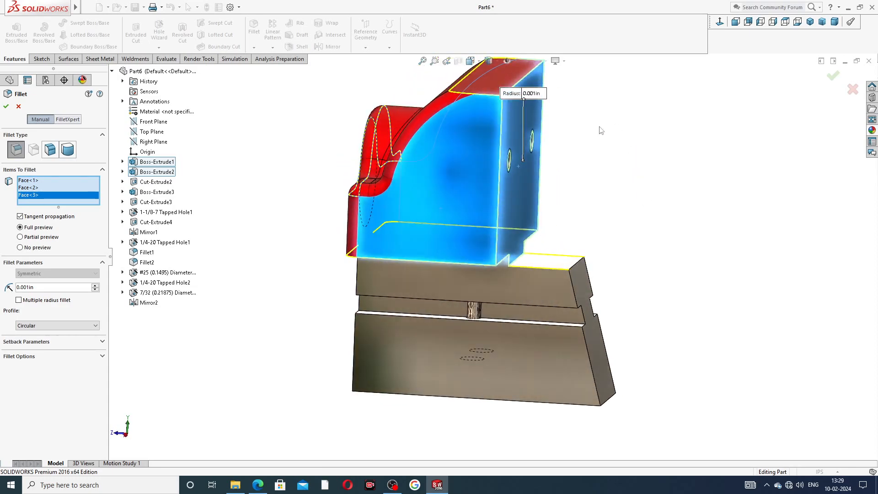
click(18, 107)
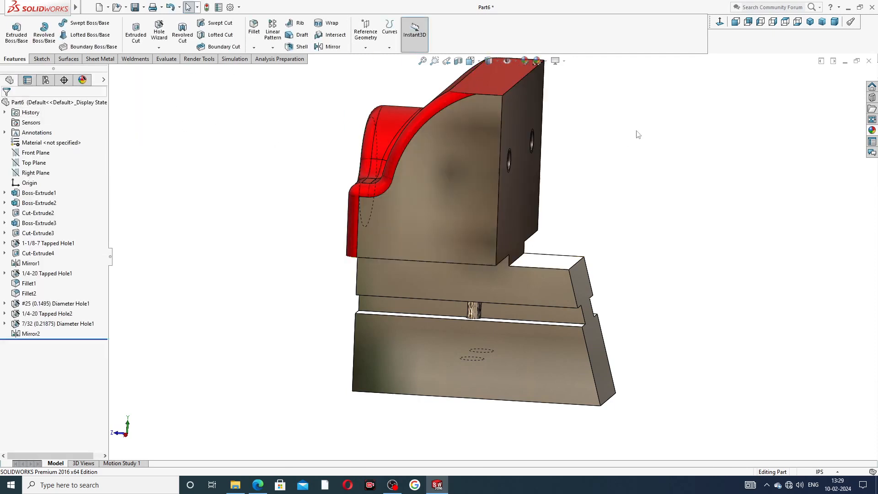
Step: Apply the candy apple red painted appearance to both flat side faces of the jaw's upper body
click(476, 144)
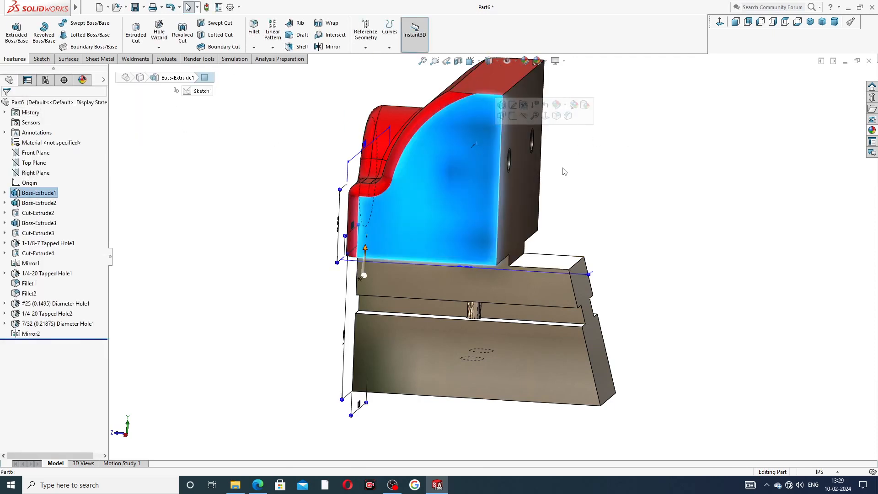
ctrl+middle_drag(633, 177, 583, 151)
click(871, 131)
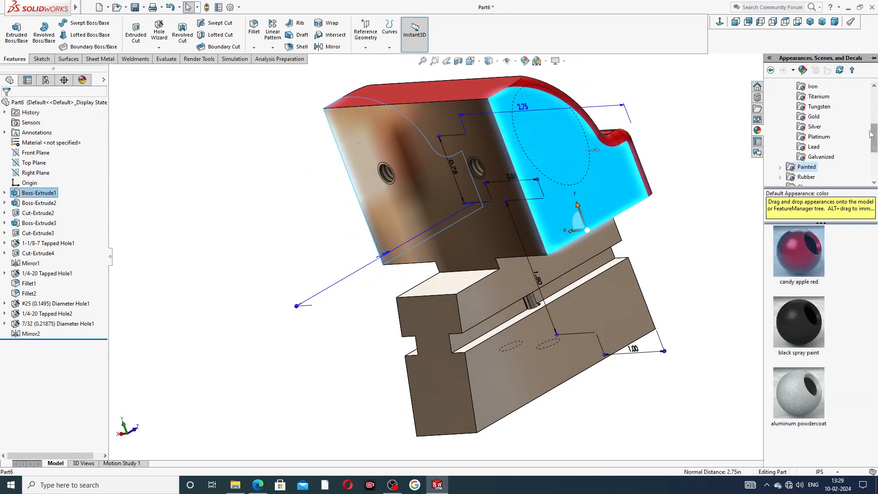
click(805, 234)
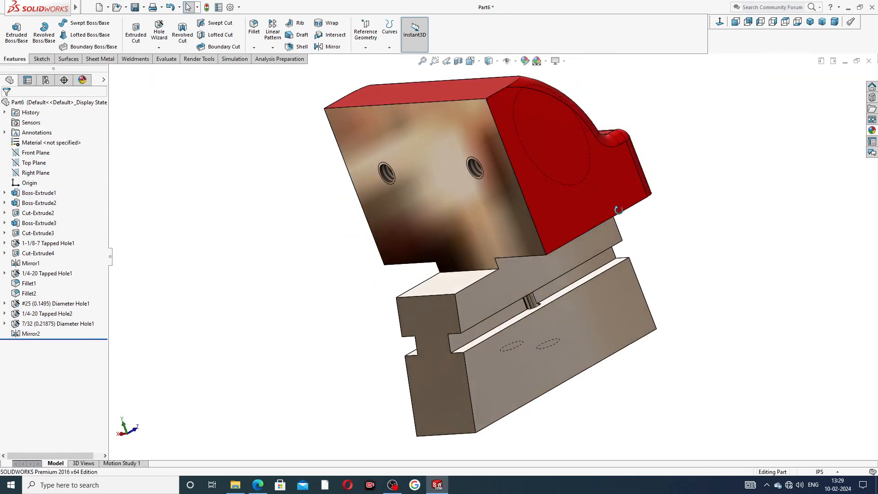
key(ctrl+1)
middle_drag(684, 187, 606, 211)
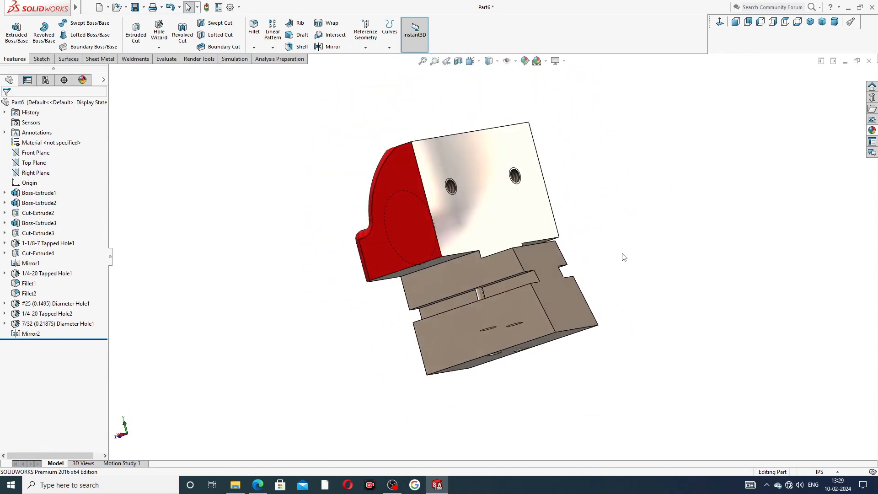
middle_drag(624, 257, 595, 249)
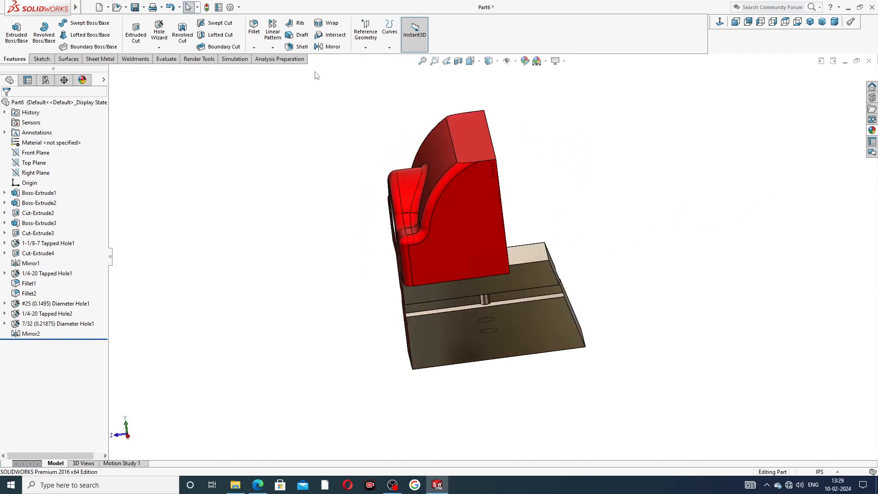
Step: Start a 0.001 in fillet and select the flat face with the tapped holes, one upper-body underside, the adjoining neck and base sides, and the base bottom
click(256, 31)
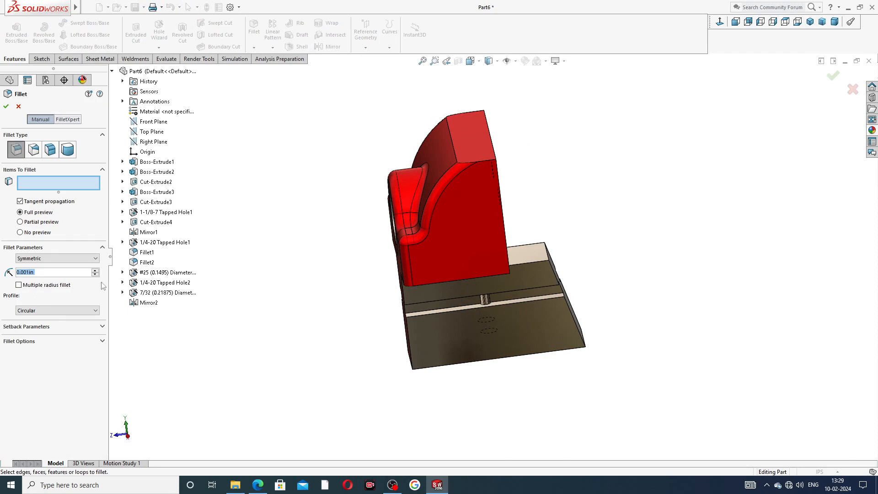
middle_drag(594, 262, 458, 226)
click(503, 217)
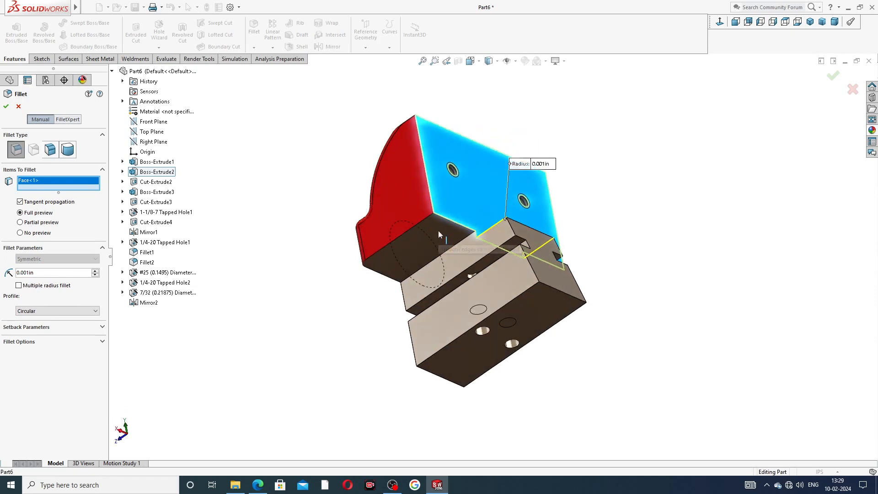
click(418, 247)
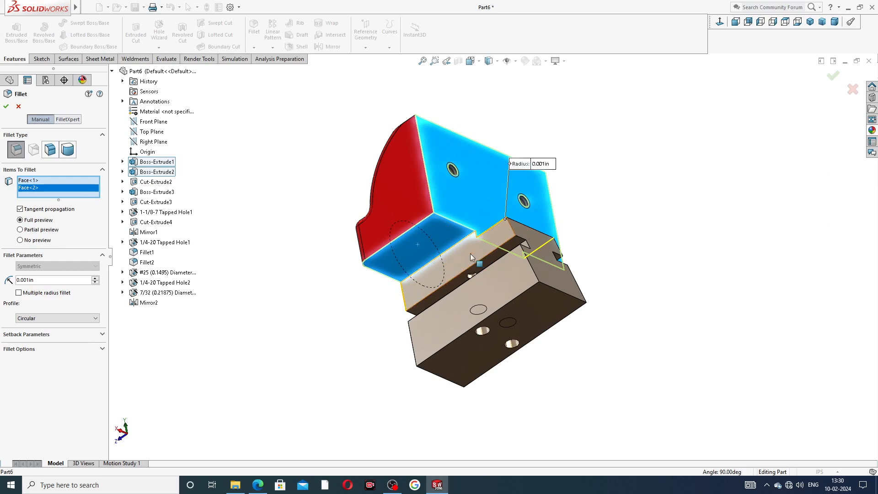
click(470, 253)
click(509, 284)
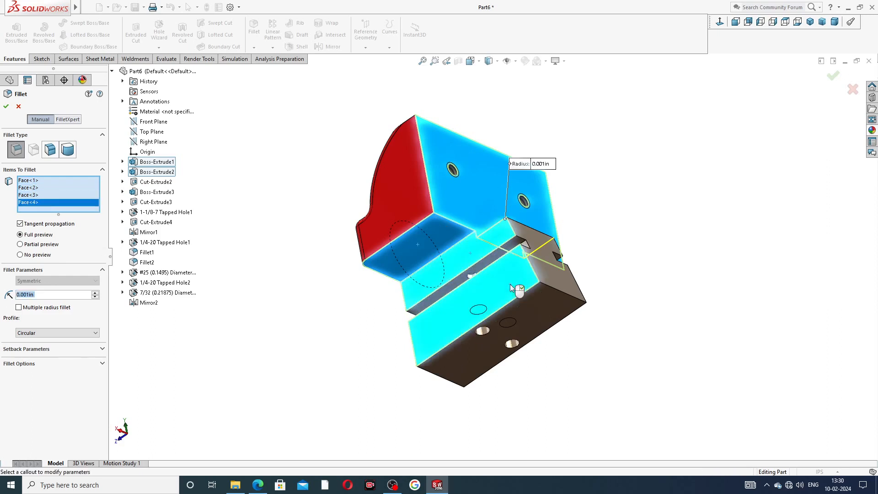
click(534, 304)
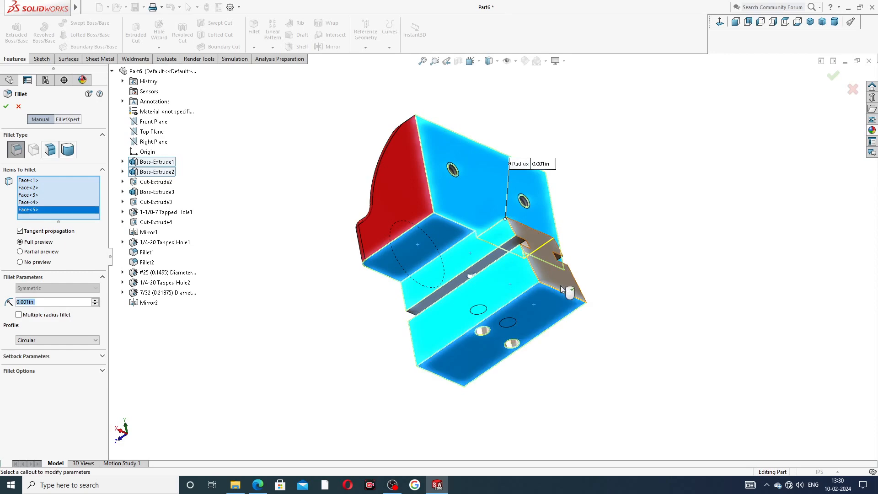
Step: Add the base's end face and the opposite upper-body underside, neck side and base side to the selection, and create the 0.001 in fillet
click(567, 292)
middle_drag(588, 268, 509, 230)
click(510, 229)
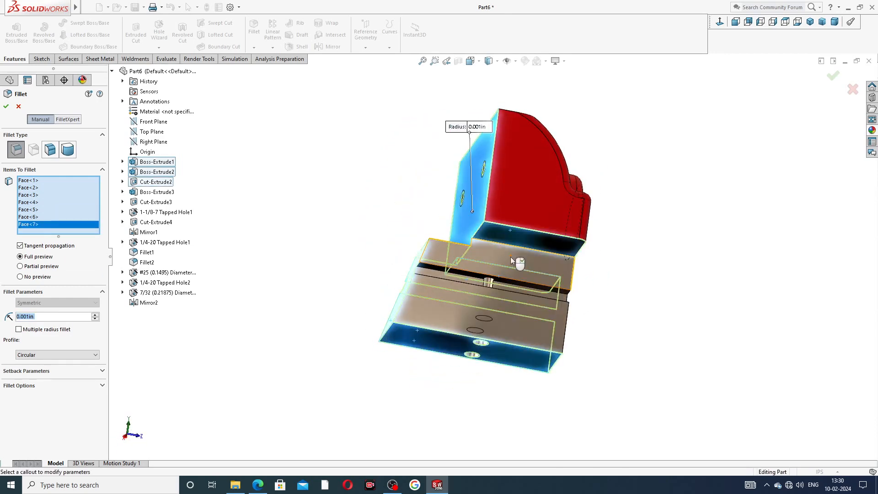
click(496, 254)
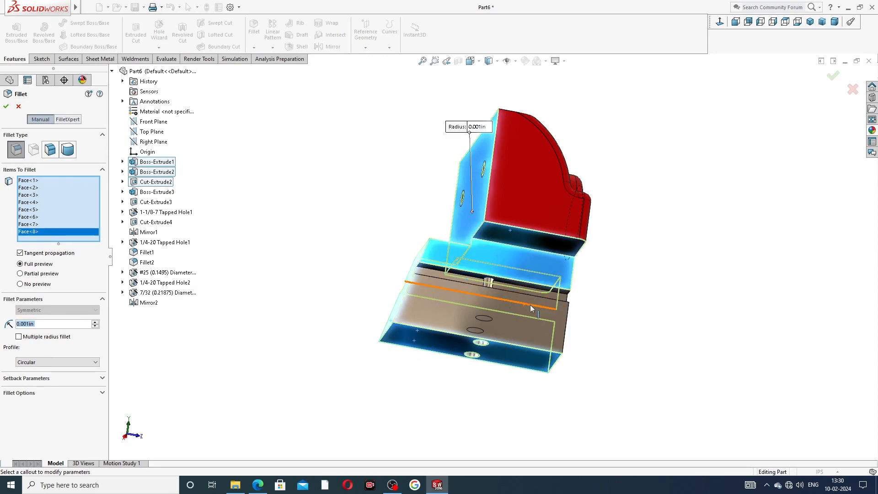
middle_drag(530, 305, 726, 217)
click(559, 317)
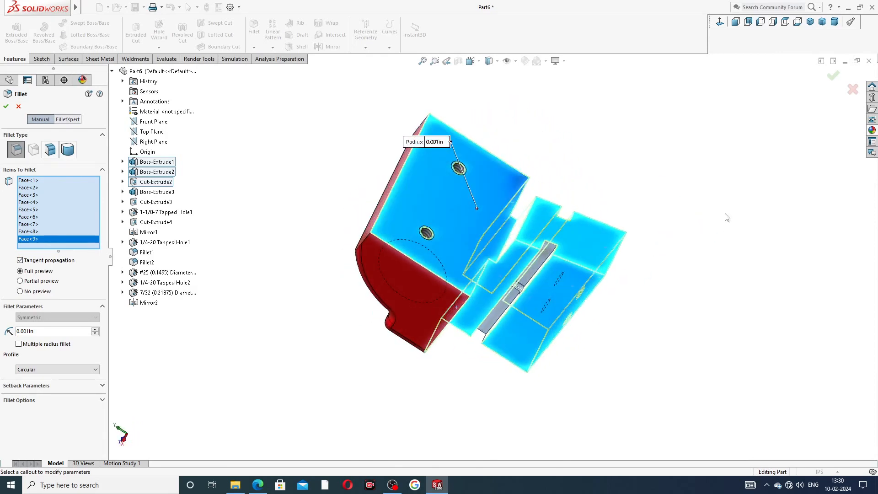
click(834, 77)
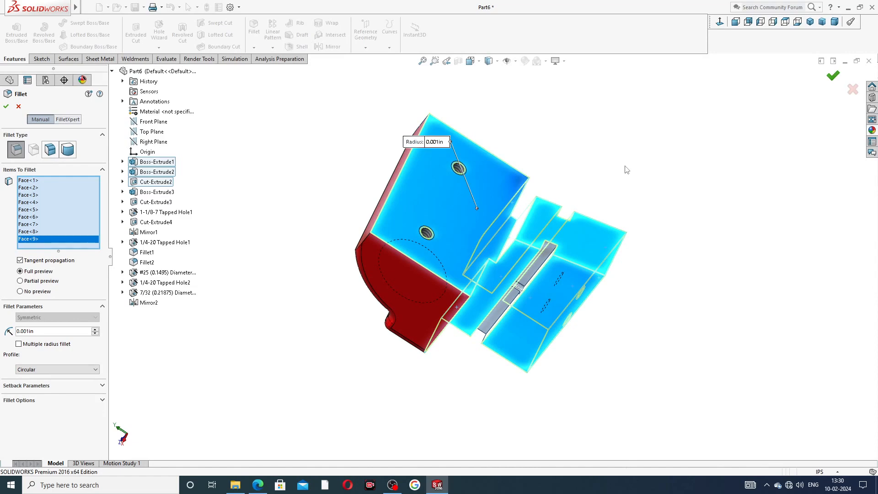
Step: Inspect the filleted jaw in the isometric view and from its rear and sides
middle_drag(636, 180, 779, 81)
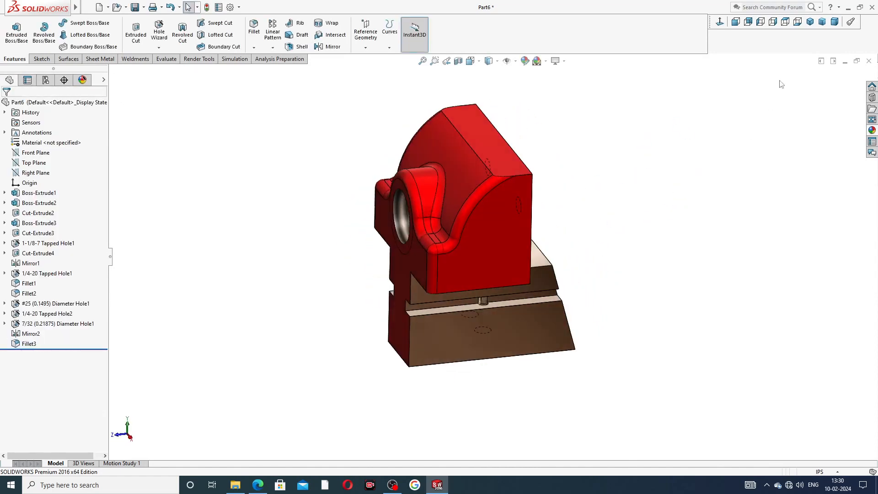
click(810, 22)
middle_drag(649, 173, 502, 183)
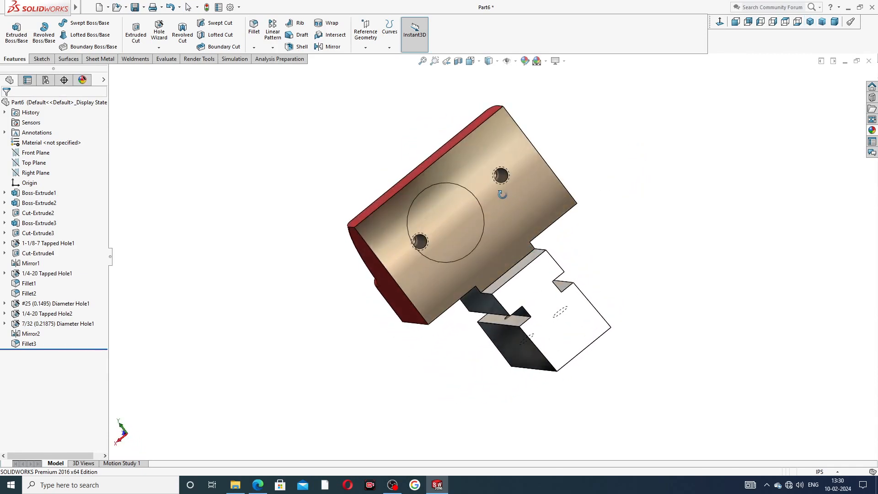
scroll(501, 184, down, 3)
scroll(647, 259, up, 3)
middle_drag(626, 282, 643, 282)
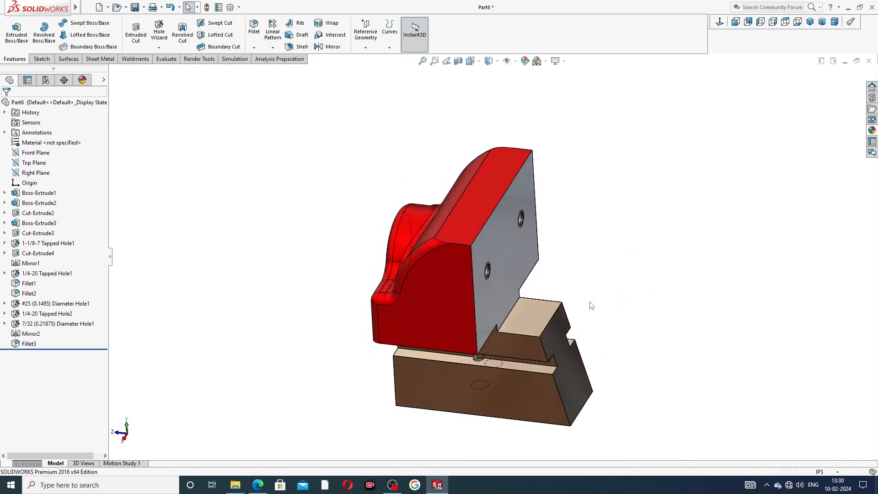
Step: Apply the chromium plate appearance to the sliding jaw's flat back face with the two tapped holes
scroll(569, 386, down, 2)
scroll(576, 344, up, 3)
middle_drag(568, 290, 511, 241)
click(511, 241)
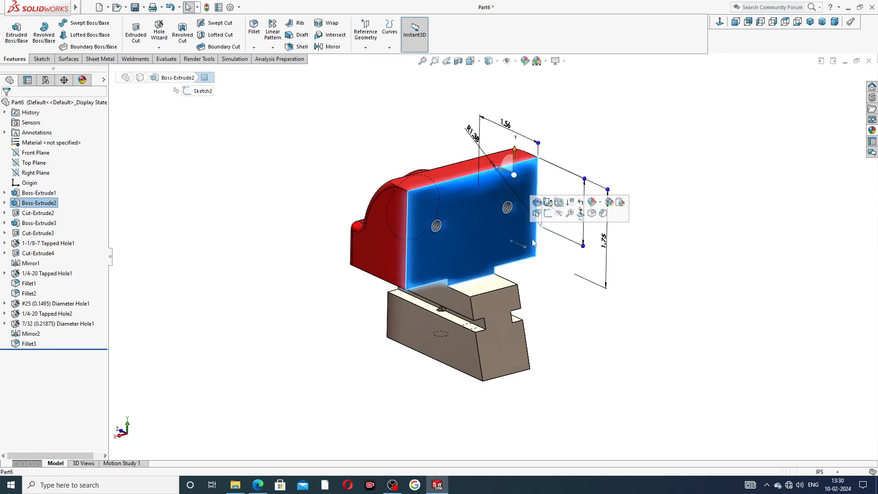
click(872, 130)
scroll(820, 145, up, 3)
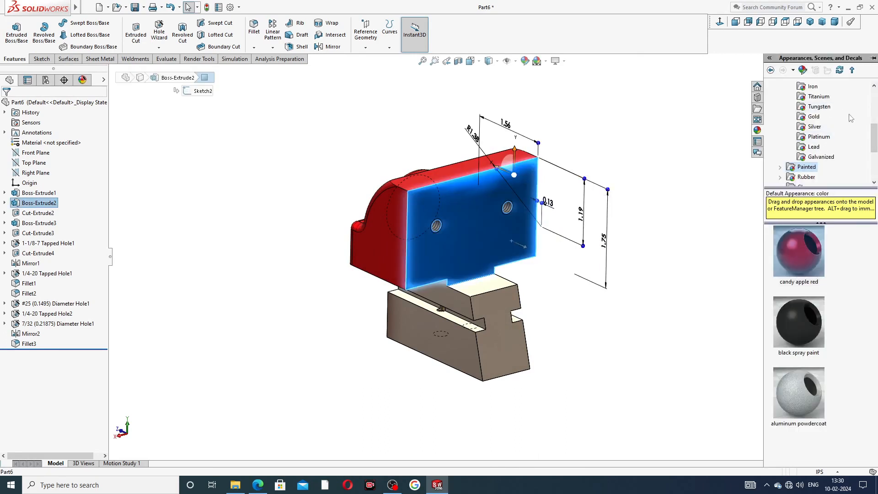
click(818, 97)
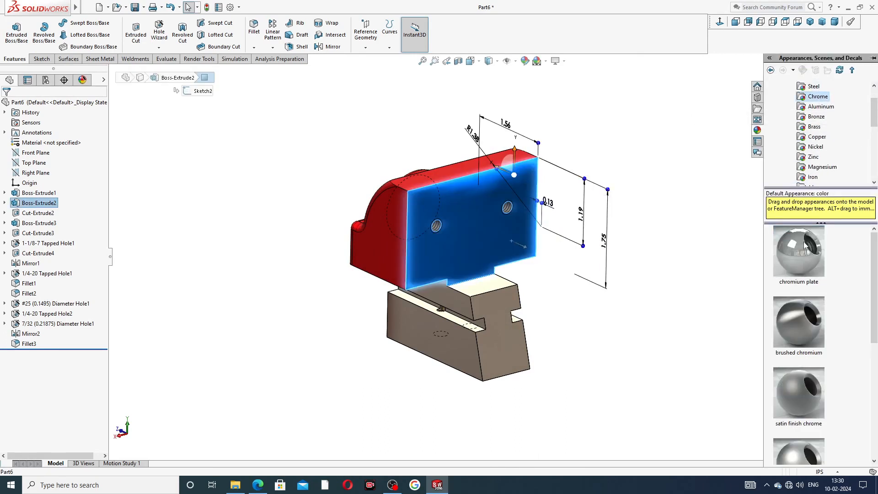
click(801, 257)
middle_drag(694, 218, 852, 94)
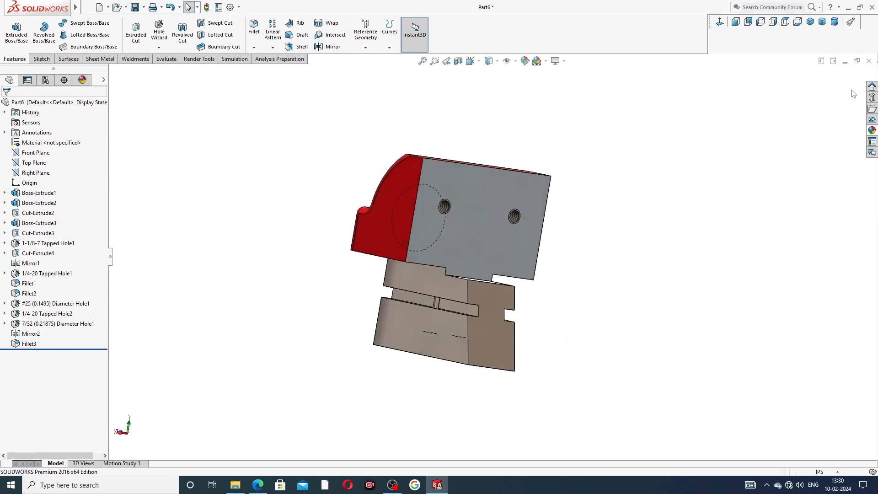
Step: Examine the coloured sliding jaw in isometric view and from other angles, and compare it with its PDF drawing in the browser
click(814, 24)
middle_drag(686, 210, 710, 174)
click(809, 23)
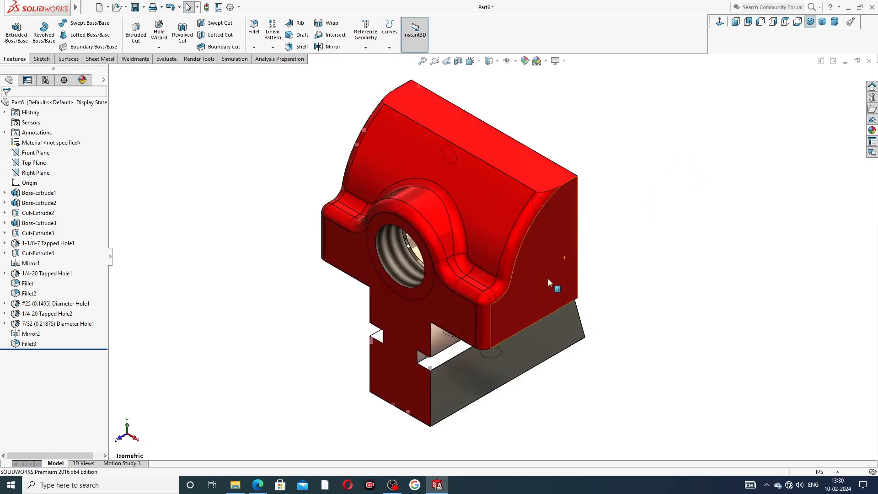
middle_drag(594, 260, 615, 284)
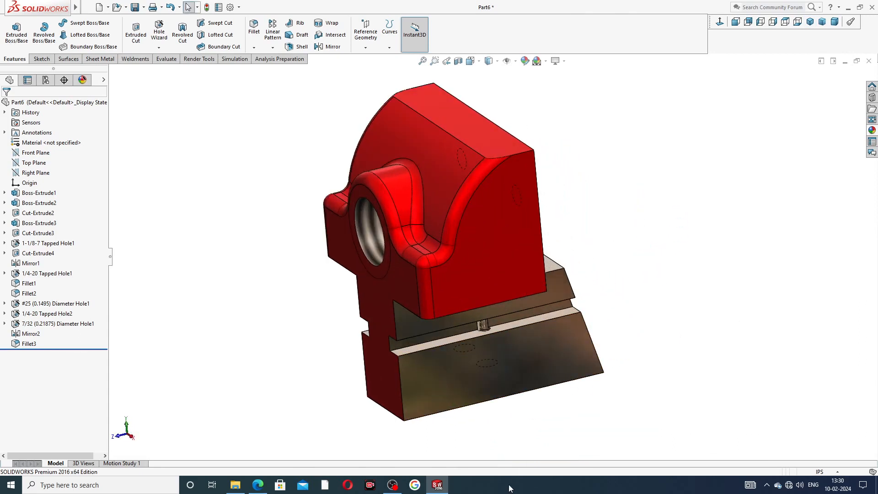
click(257, 484)
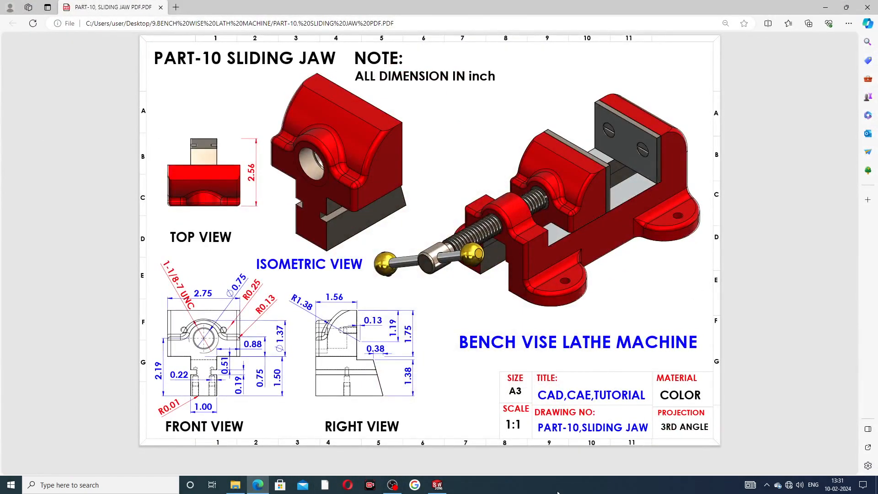
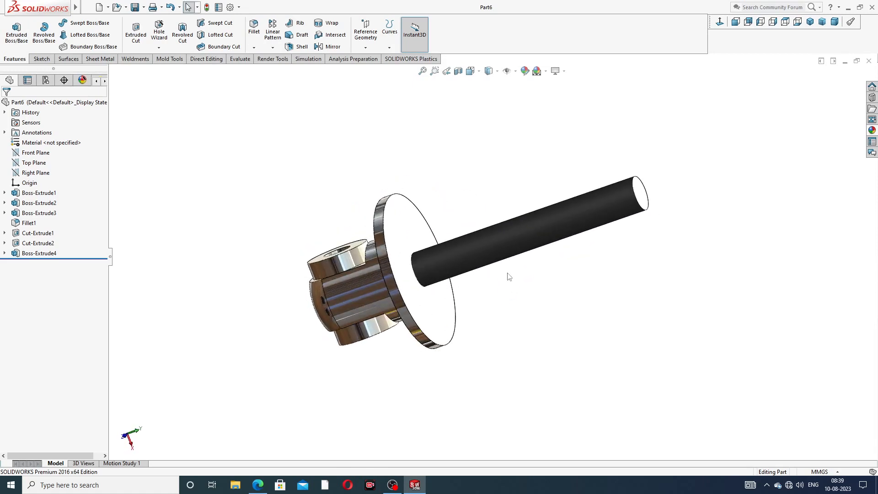
Step: Close the open shock absorber part and create a new part document
scroll(461, 295, down, 1)
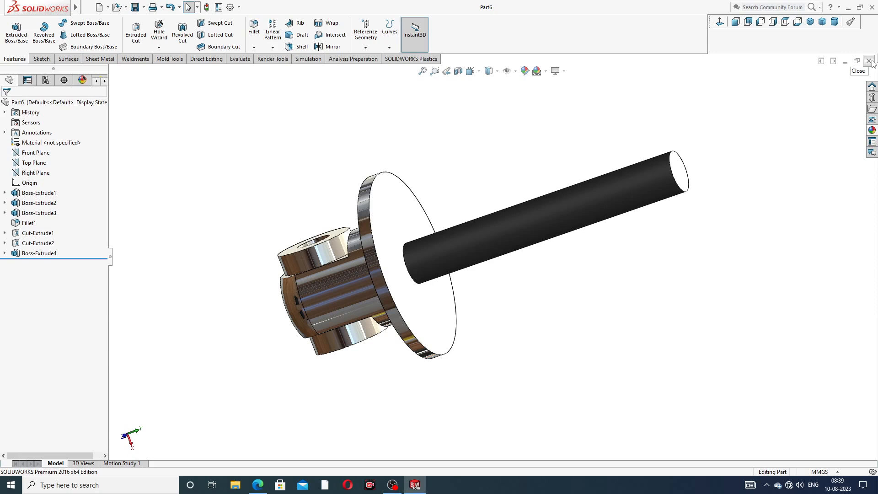
click(868, 61)
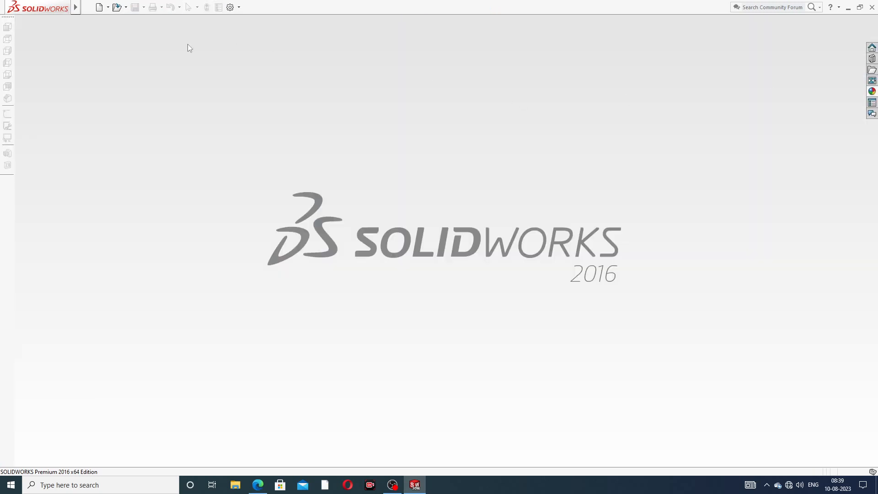
click(98, 8)
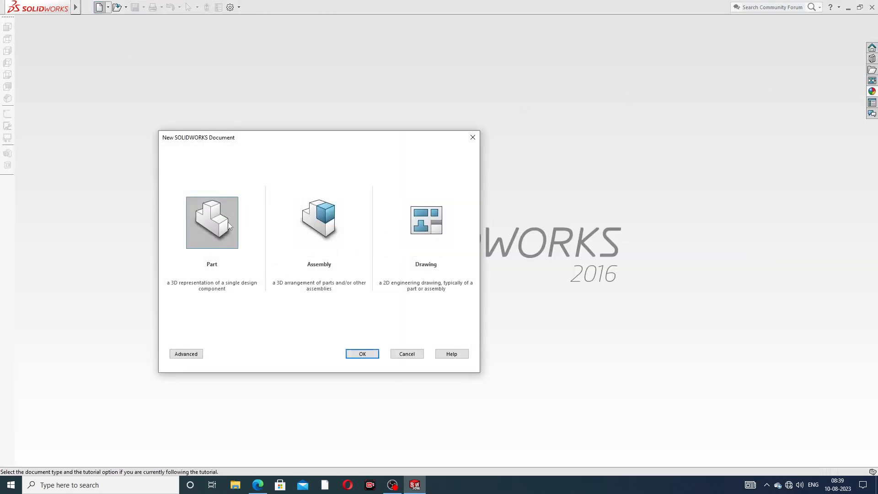
click(362, 356)
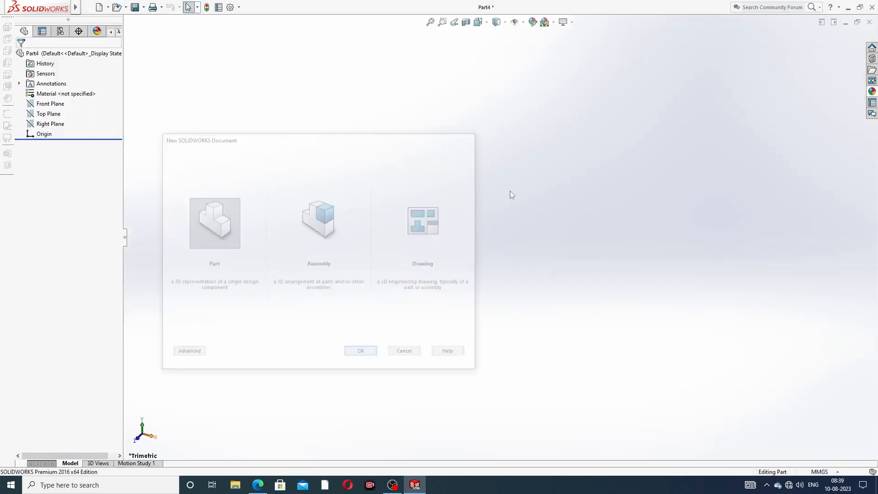
Step: Apply the Plain White scene and set both the shaded and the wireframe image quality resolutions to the highest level
click(547, 72)
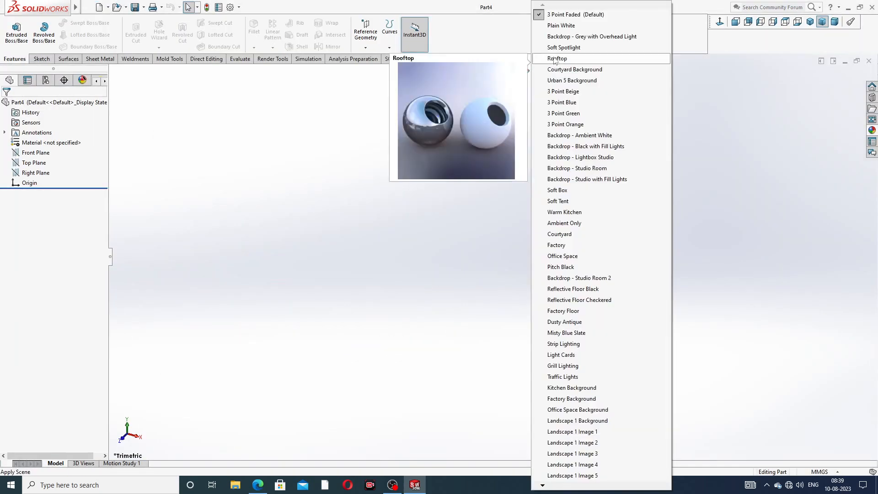
click(571, 23)
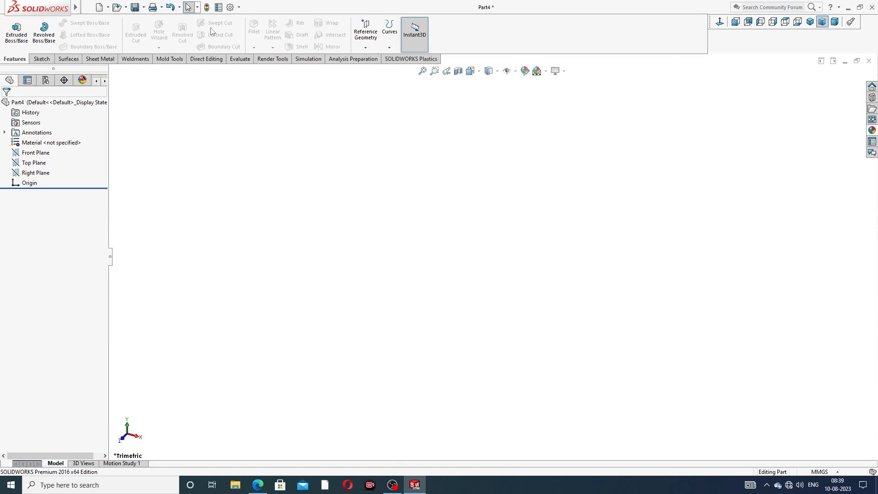
click(230, 7)
click(324, 90)
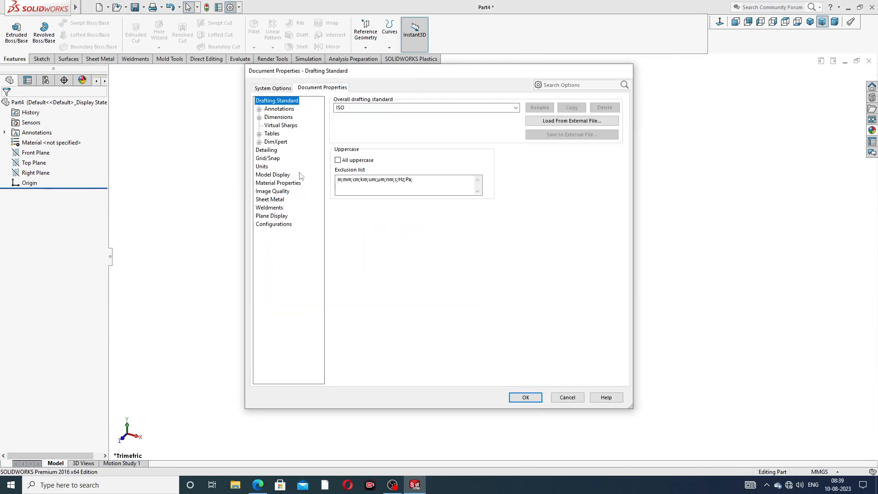
click(273, 192)
mouse_move(417, 114)
mouse_down()
mouse_move(410, 114)
mouse_move(504, 115)
mouse_up()
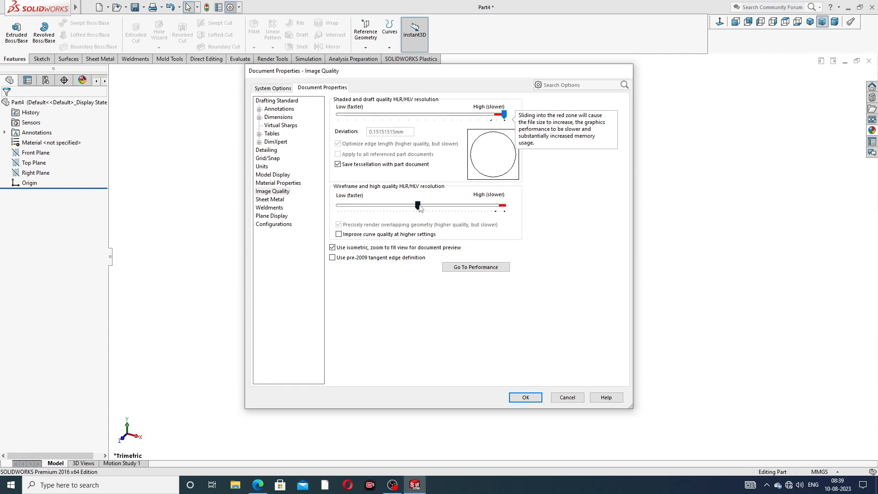
drag(418, 205, 504, 205)
click(526, 398)
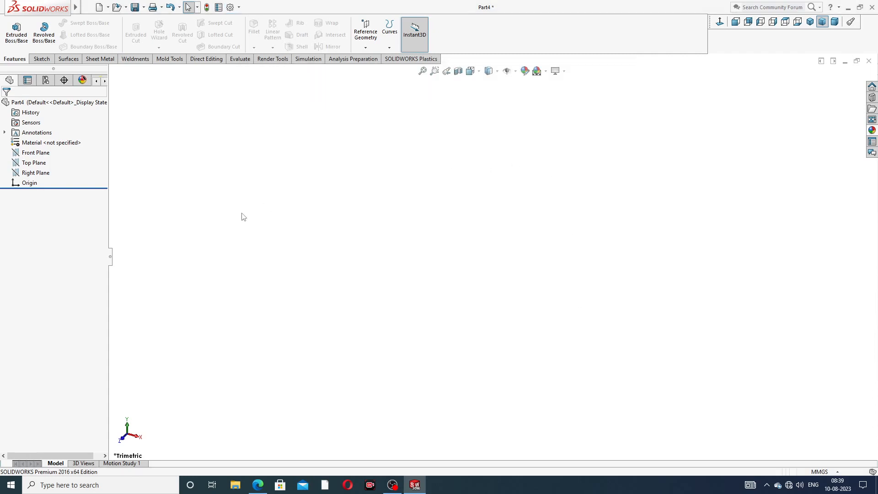
Step: Consult the PART-04 base drawing in the browser, and sketch a circle about 93 mm in diameter centred on the origin on the Top Plane
click(258, 485)
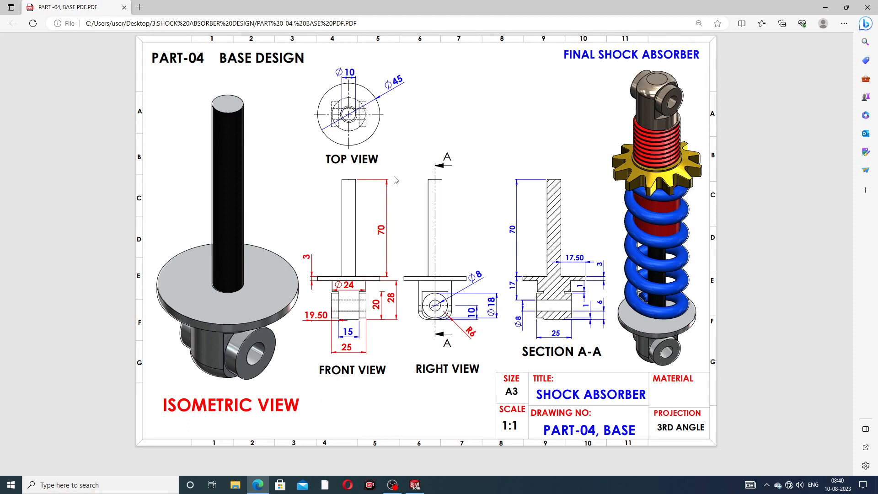
click(257, 486)
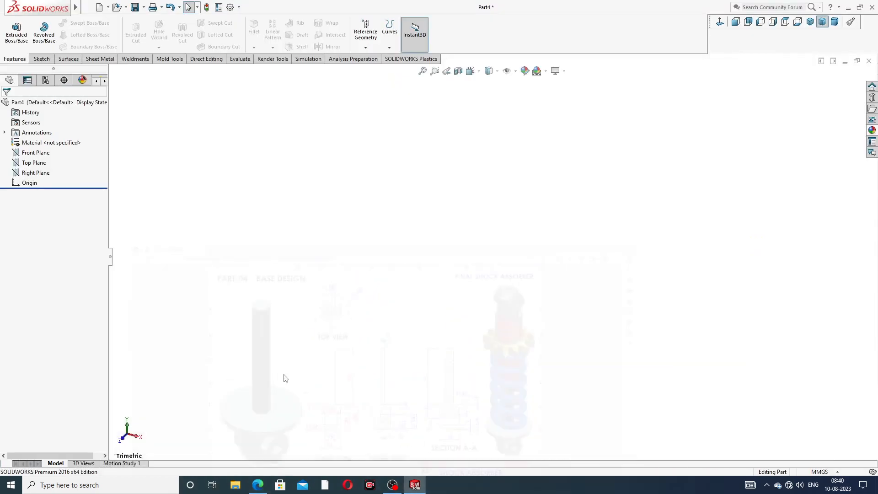
click(34, 163)
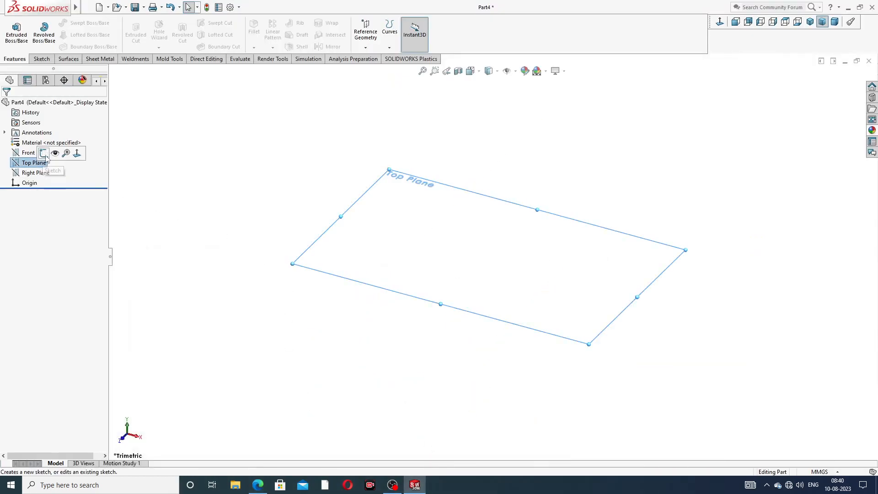
click(48, 173)
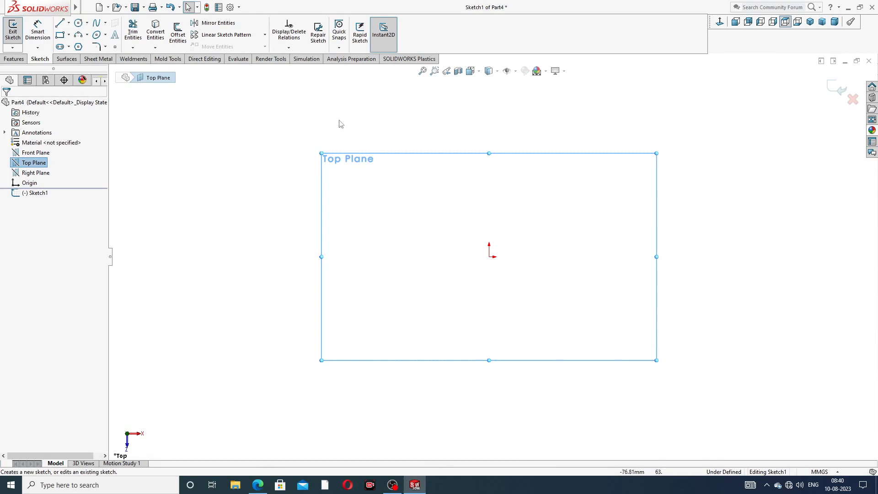
click(78, 23)
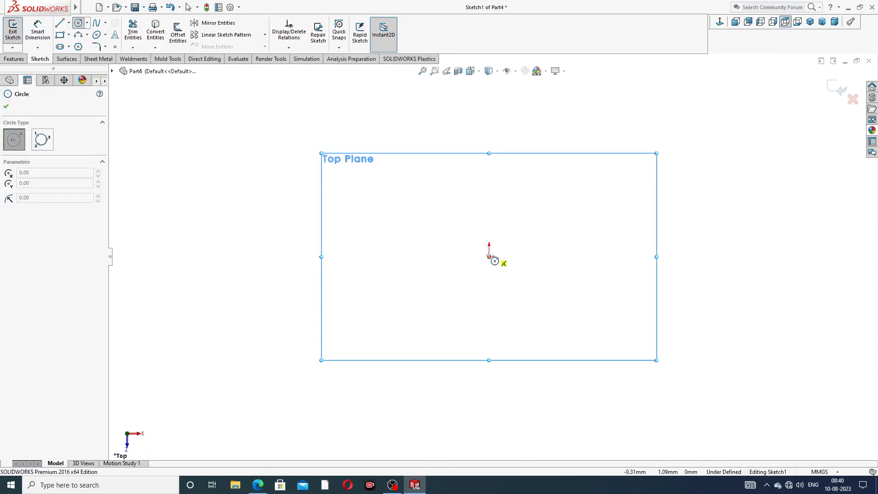
click(489, 256)
click(526, 179)
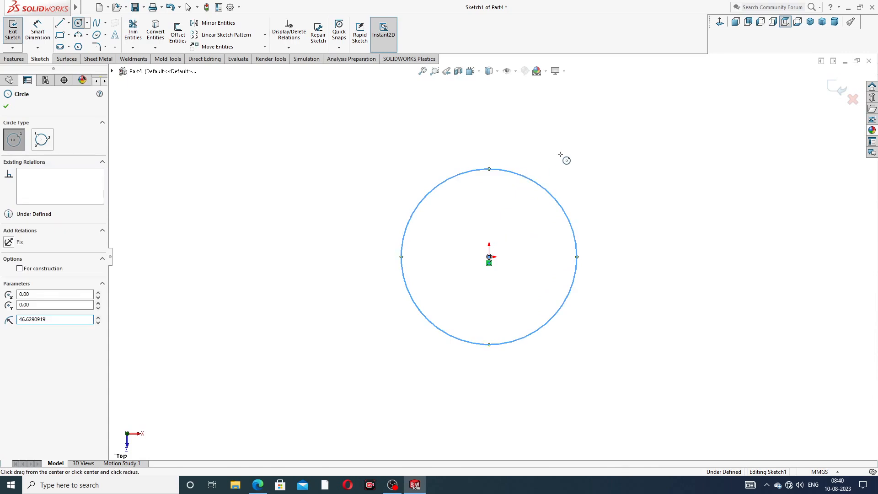
right_click(562, 158)
click(577, 163)
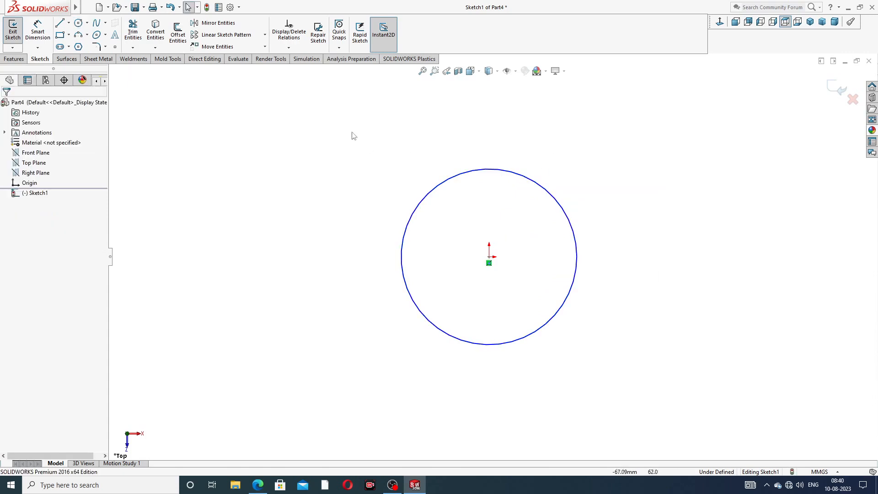
Step: Dimension the circle's diameter as 45 mm
click(40, 32)
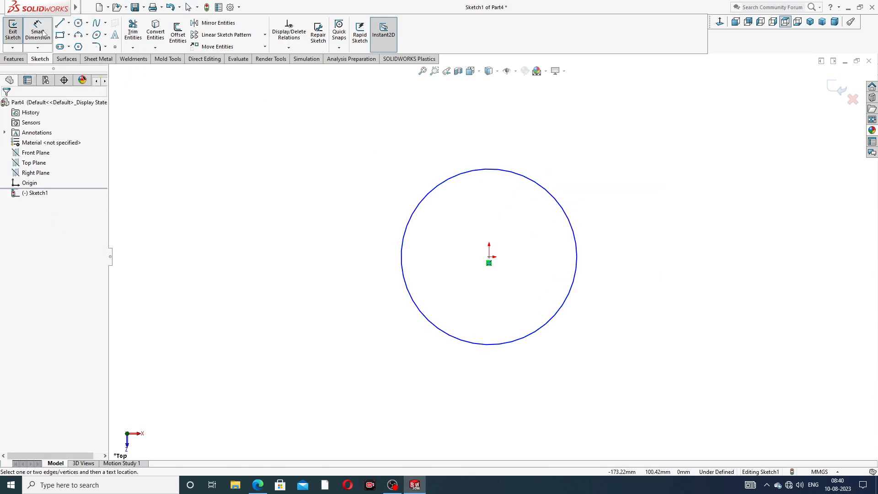
click(551, 194)
click(596, 151)
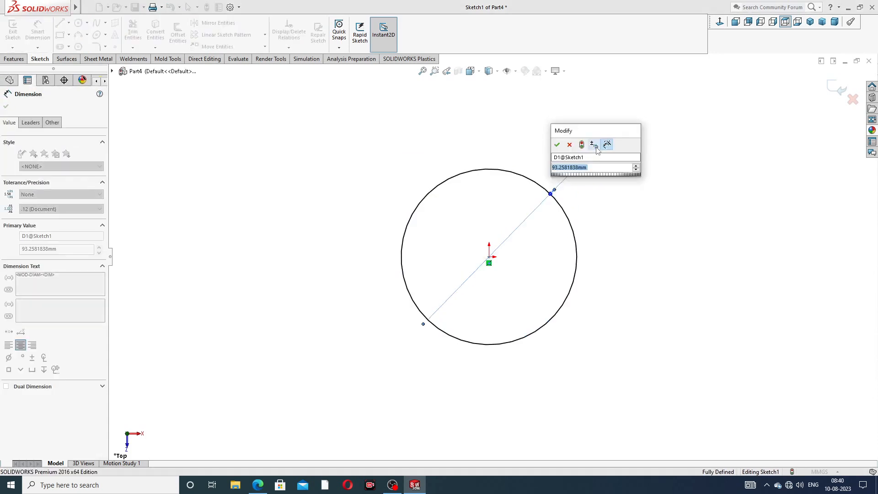
text(45)
key(Return)
click(735, 313)
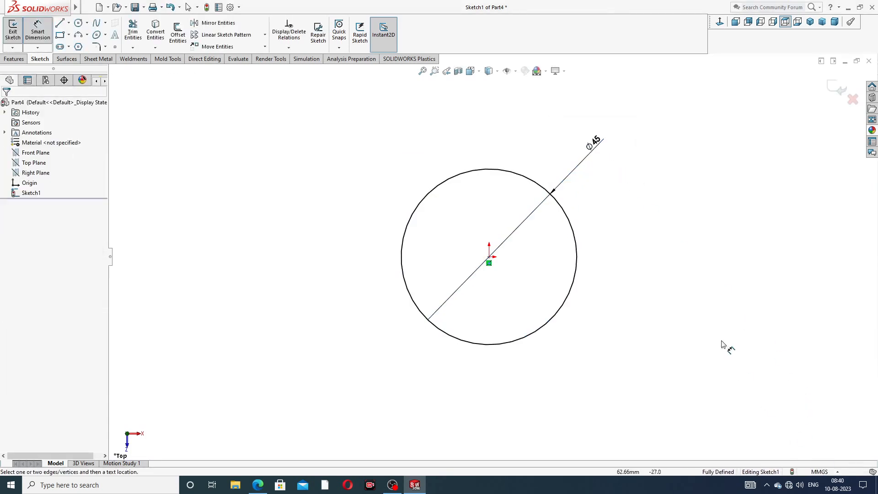
right_click(315, 137)
click(332, 135)
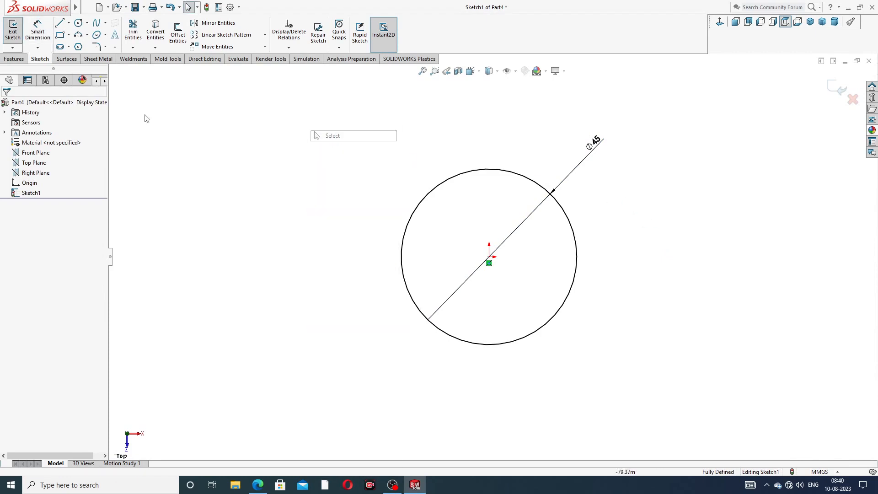
Step: Extrude the 45 mm circle as a blind boss 3 mm thick, checking the thickness against the PDF drawing
click(14, 59)
click(17, 31)
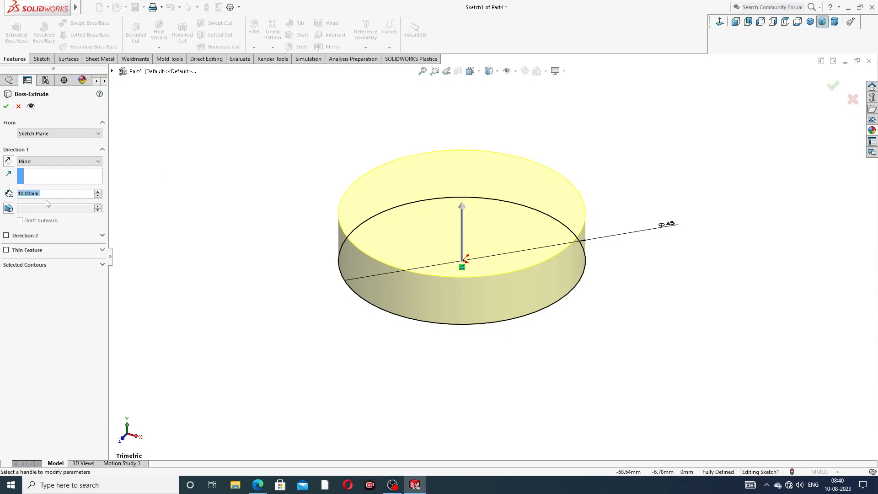
text(3)
key(Return)
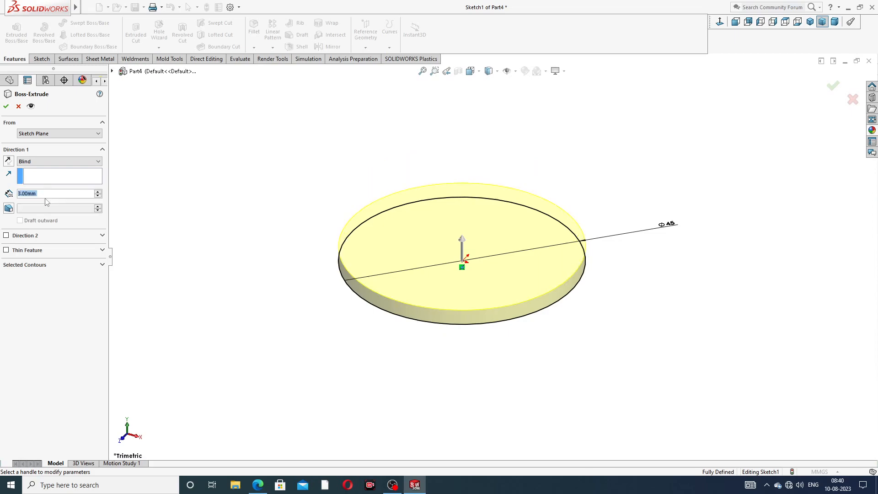
click(258, 485)
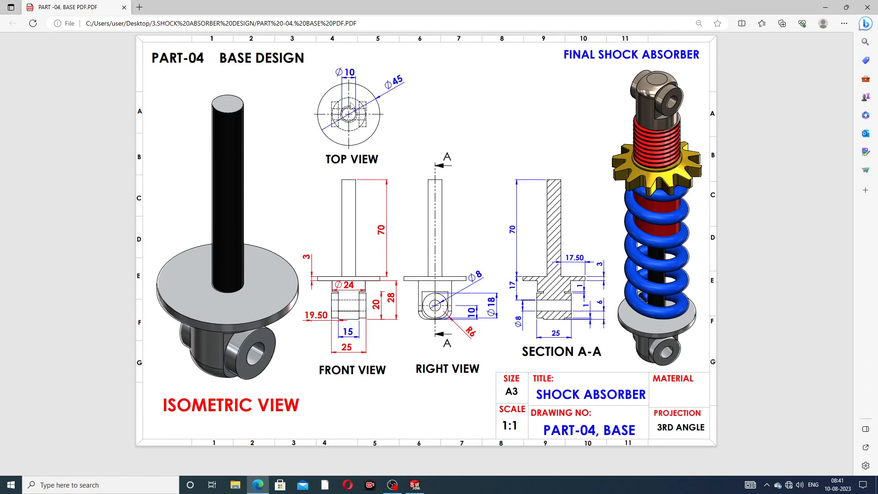
click(258, 484)
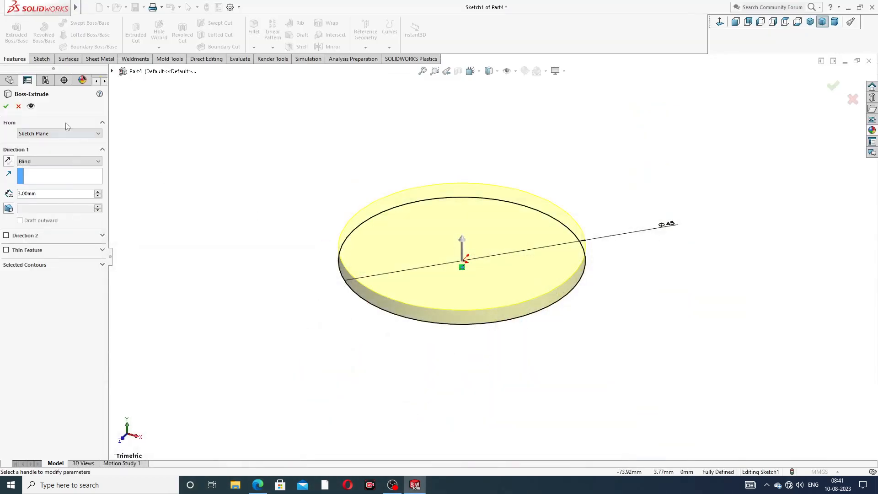
click(6, 106)
click(333, 161)
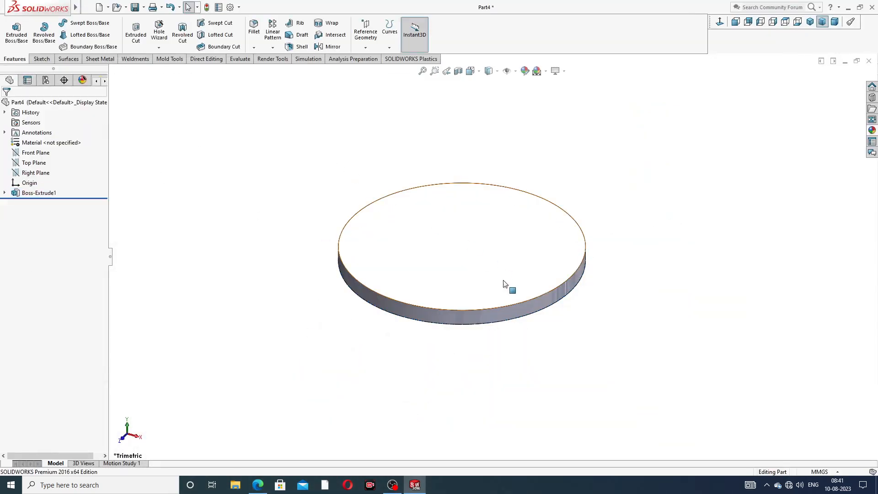
Step: Sketch a circle about 19 mm in diameter centred on the origin on the disc's top face
mouse_move(505, 282)
middle_down()
mouse_move(521, 223)
mouse_move(512, 285)
middle_up()
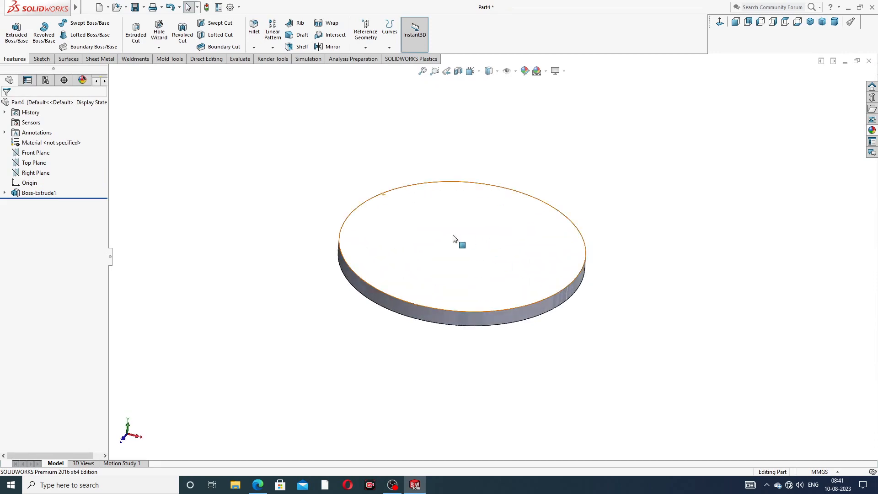
click(480, 251)
click(536, 218)
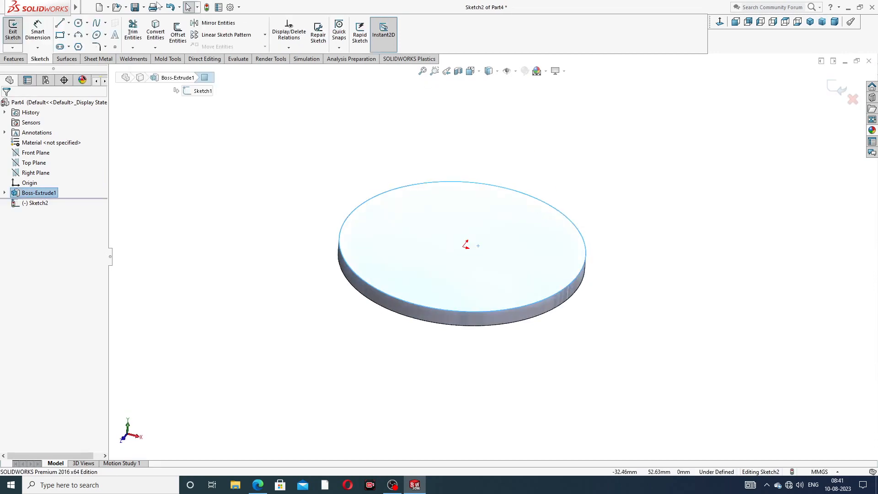
click(78, 23)
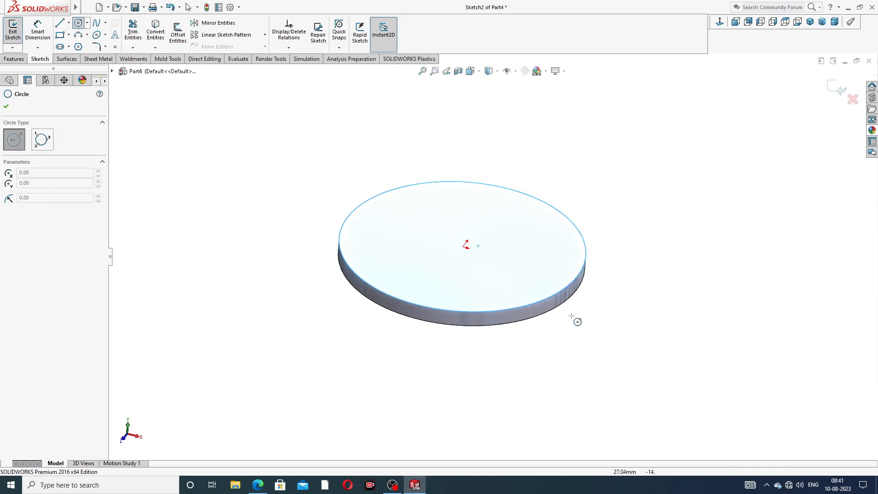
click(463, 246)
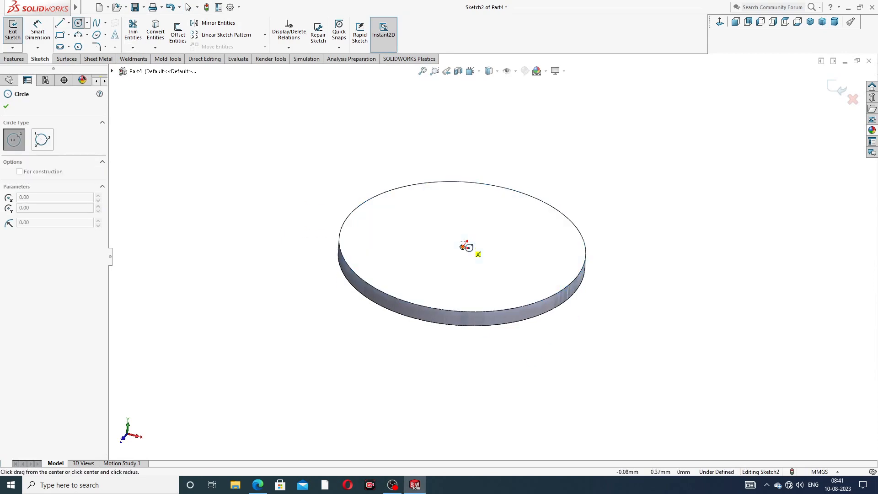
click(481, 222)
right_click(507, 201)
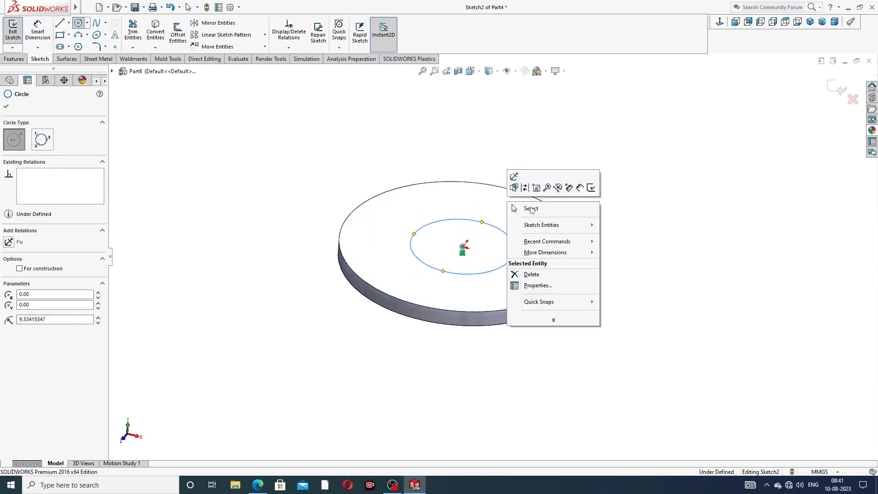
click(520, 207)
Step: Dimension the diameter of the circle on the disc's top face as 10 mm
click(40, 33)
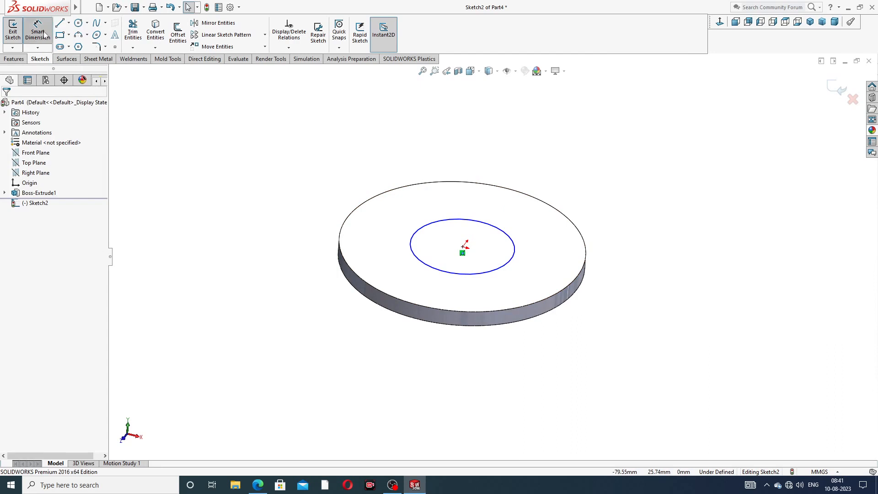
click(452, 224)
click(517, 174)
text(10)
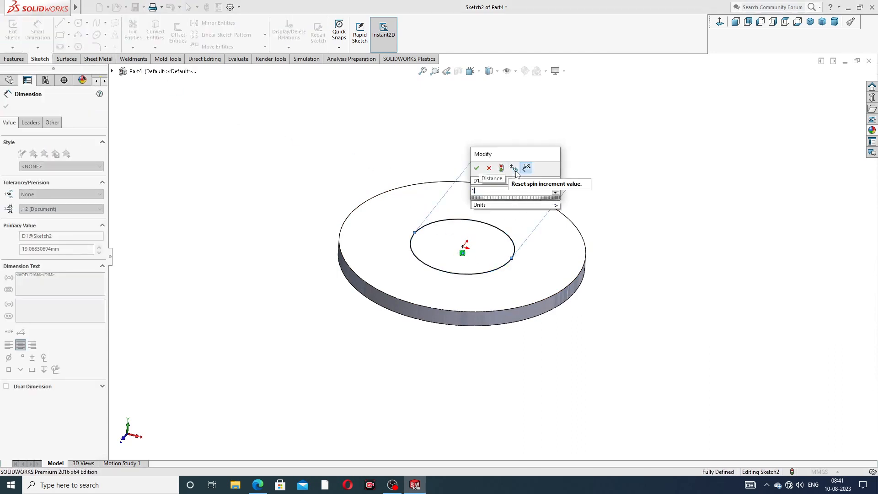
key(Return)
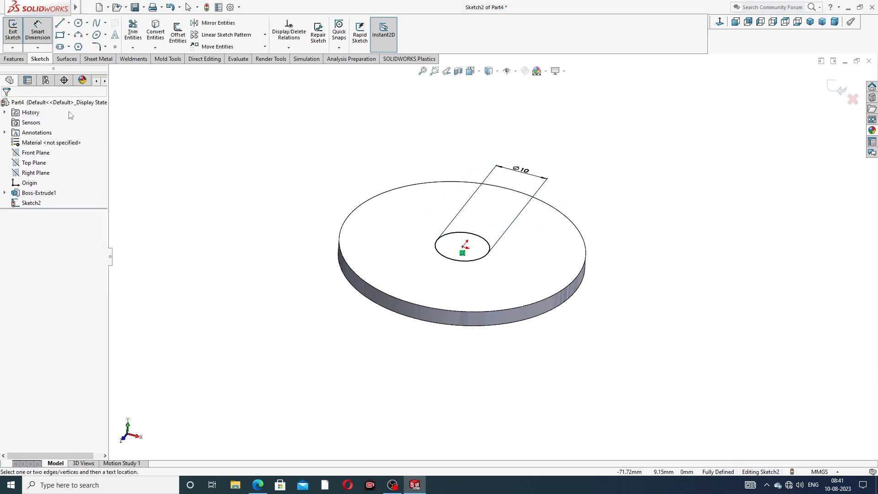
right_click(225, 137)
click(250, 136)
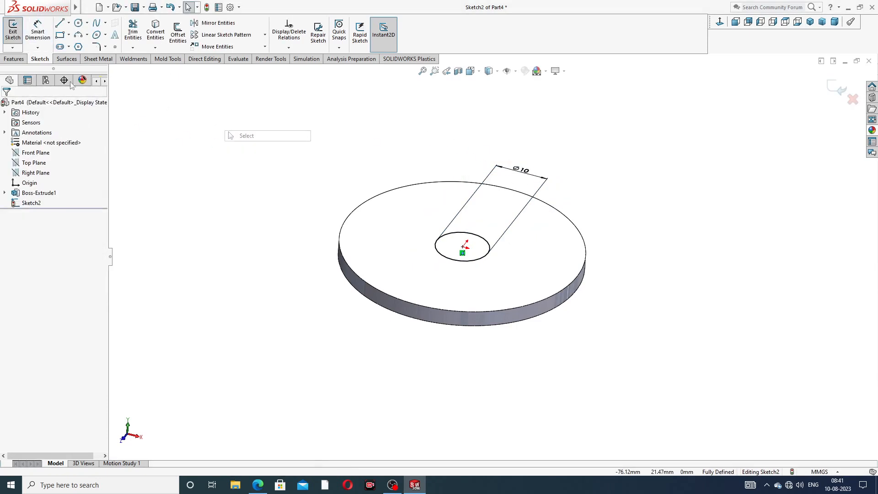
Step: Extrude the 10 mm circle as a blind boss 70 mm long, merged with the disc
click(13, 59)
click(17, 32)
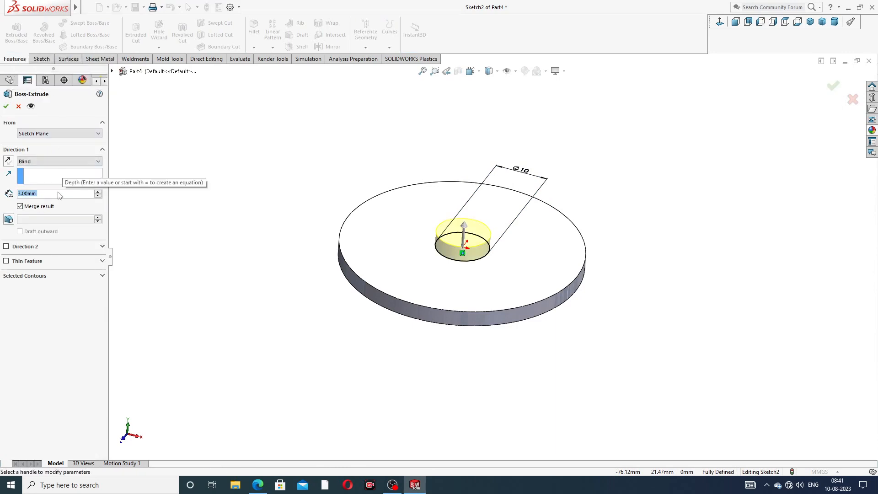
text(70)
key(Return)
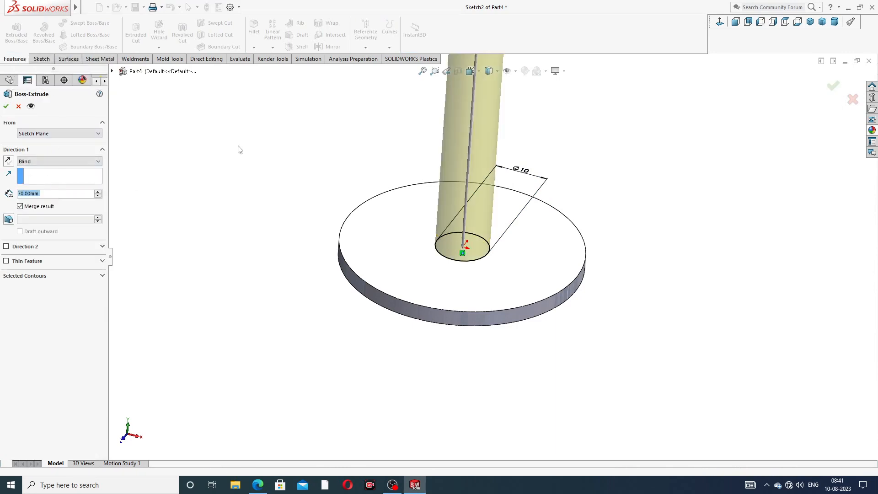
scroll(487, 136, up, 5)
middle_drag(494, 141, 534, 134)
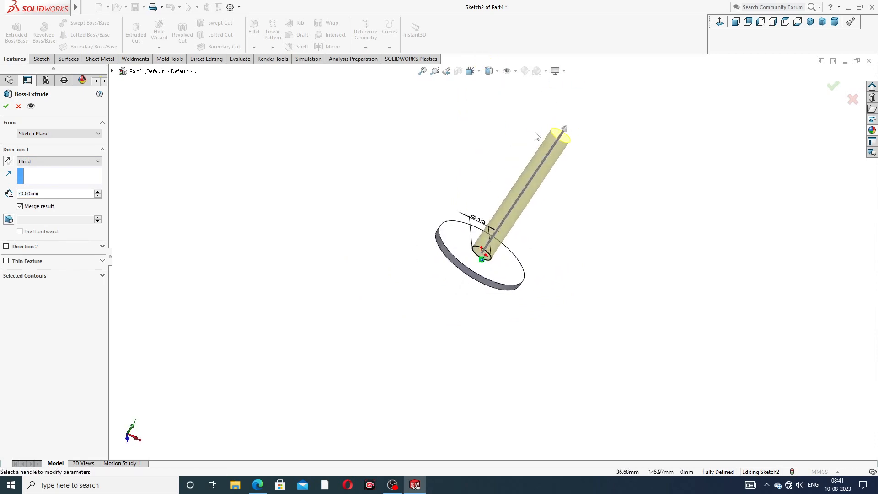
click(6, 106)
Step: Sketch a circle about 26 mm in diameter centred on the origin on the disc's underside, opposite the rod
middle_drag(614, 218, 662, 169)
click(468, 223)
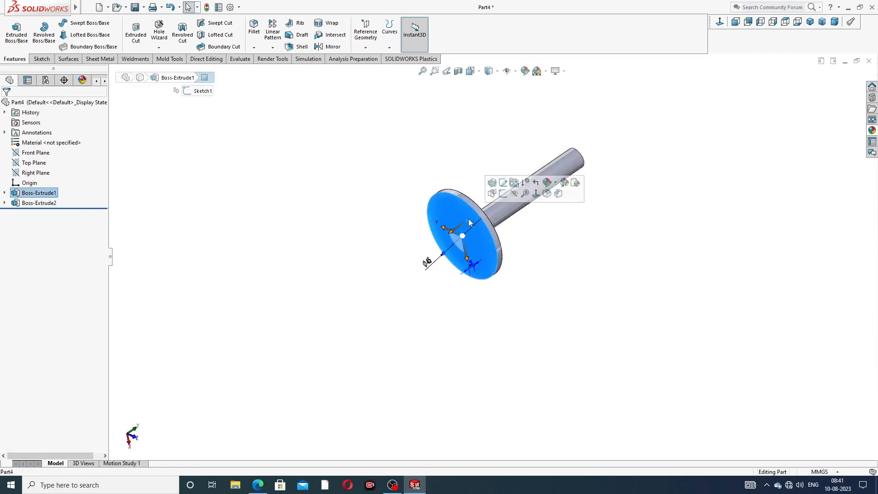
click(506, 182)
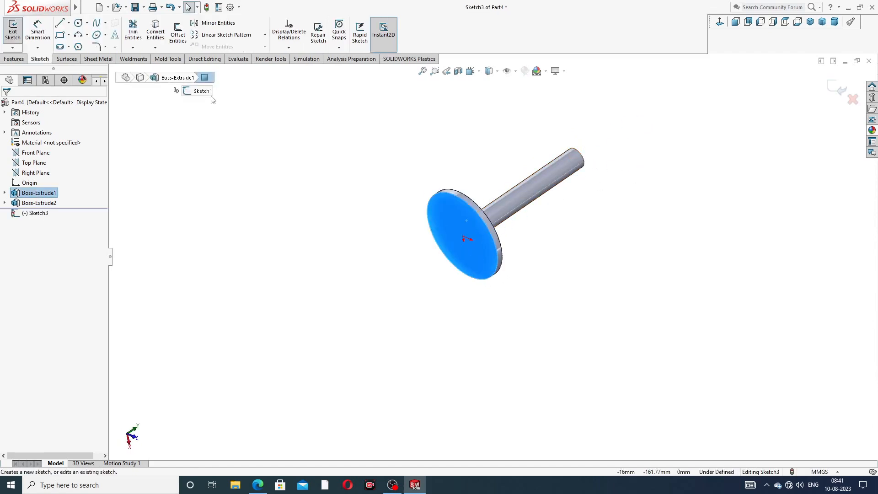
click(78, 23)
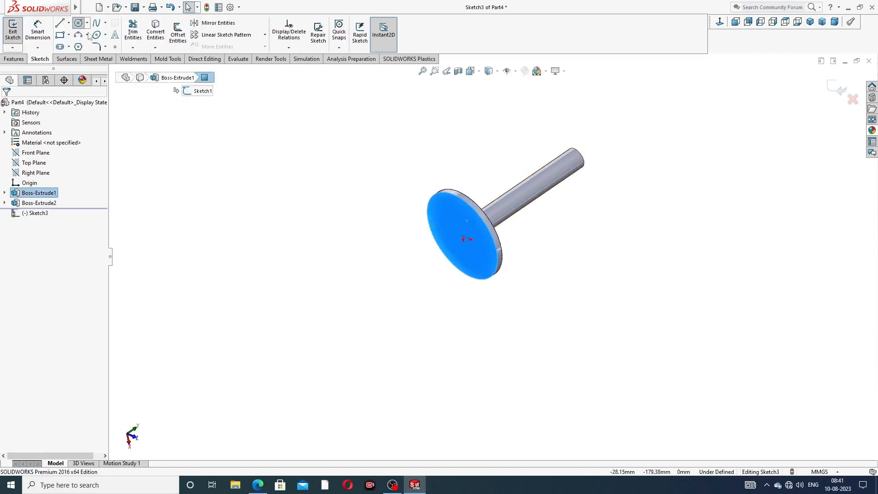
click(465, 239)
click(462, 214)
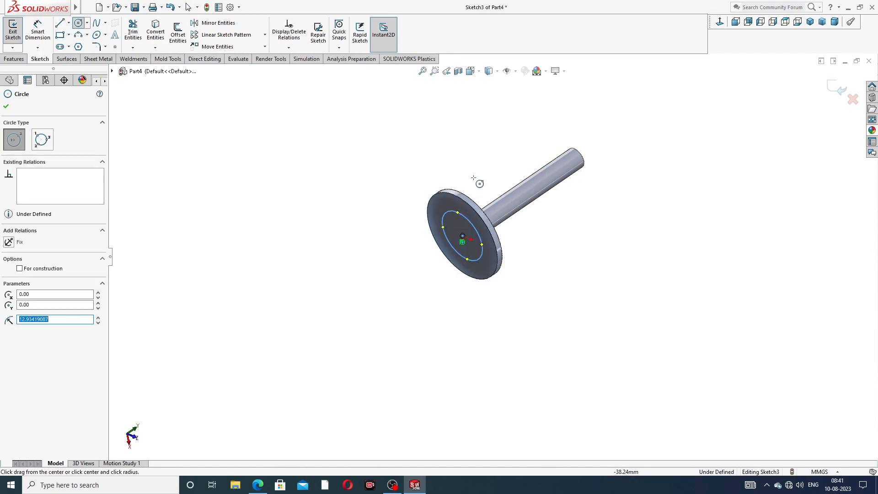
right_click(478, 181)
click(490, 180)
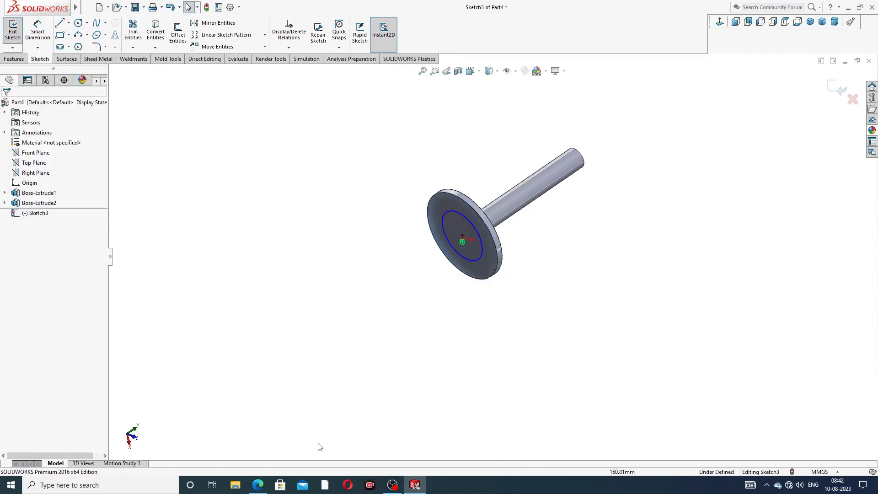
Step: Consult the PDF drawing in the browser and dimension the underside circle's diameter as 24 mm
click(258, 485)
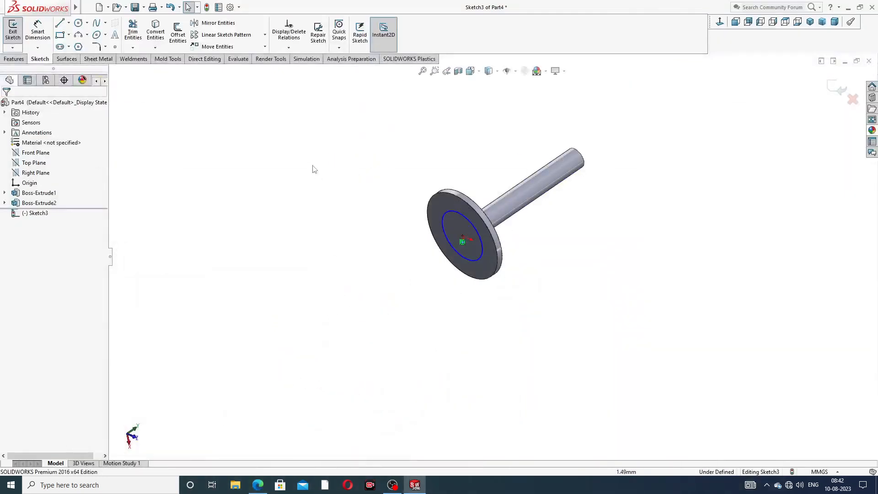
click(37, 31)
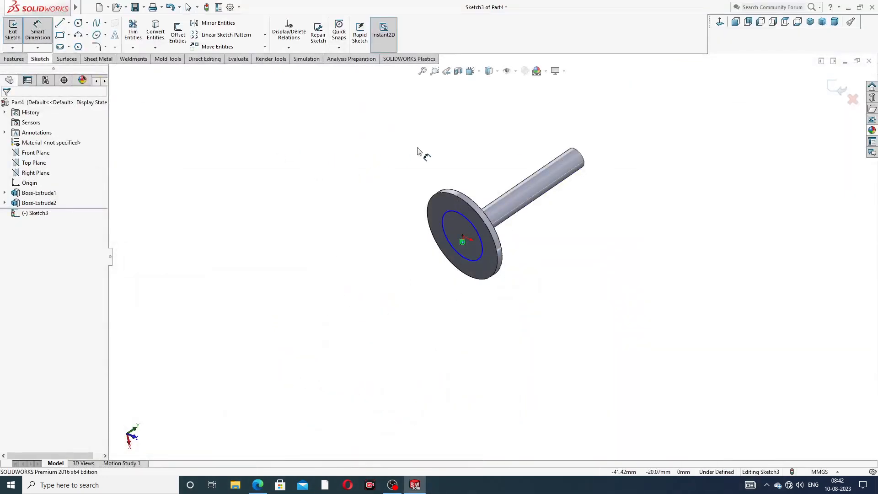
click(451, 211)
click(457, 178)
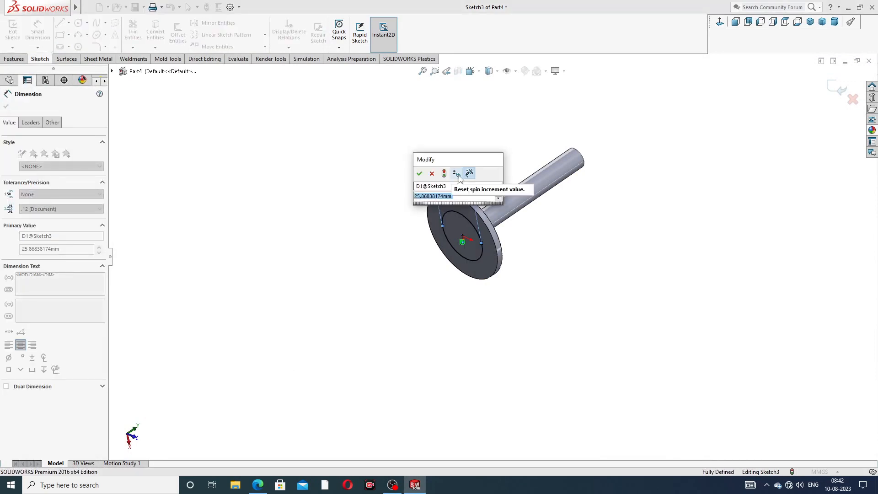
text(24)
key(Return)
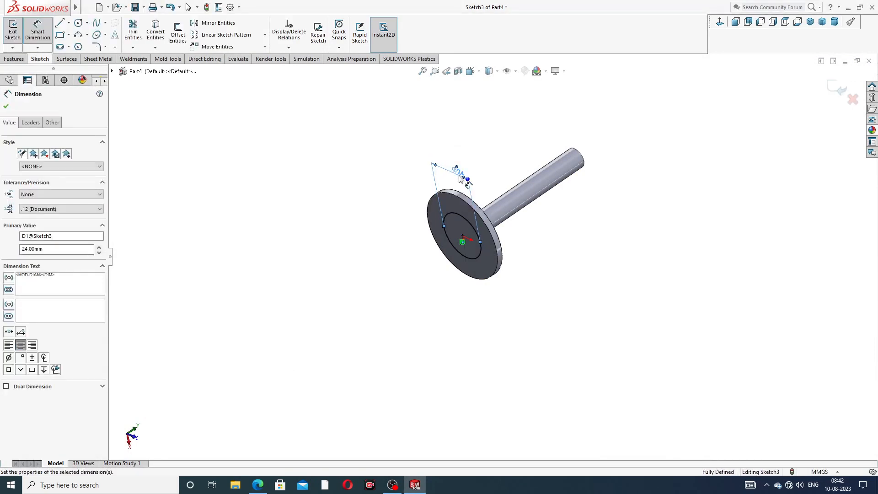
click(288, 157)
right_click(292, 156)
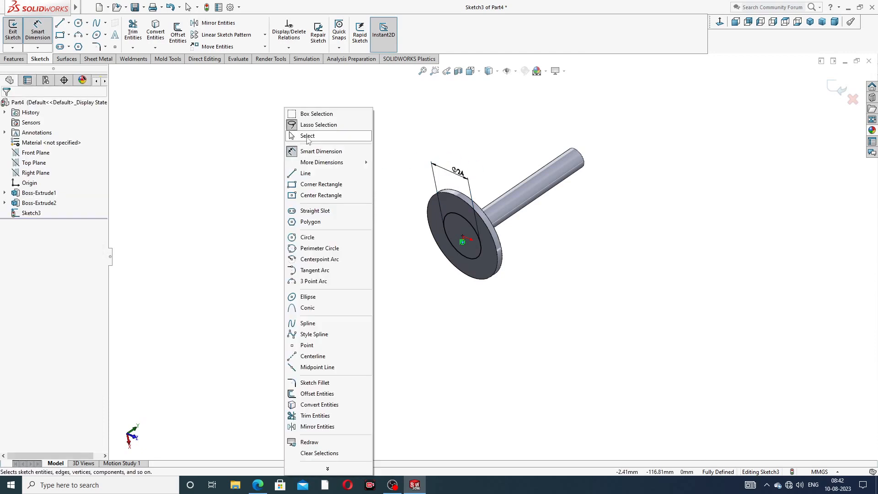
click(307, 137)
Step: Extrude the 24 mm circle as a blind boss 28 mm long, away from the rod
click(13, 59)
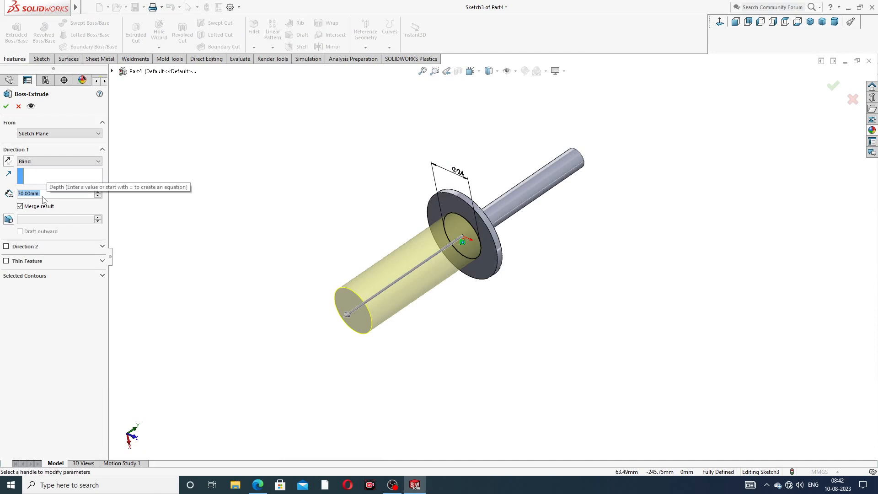
key(BackSpace)
text(28)
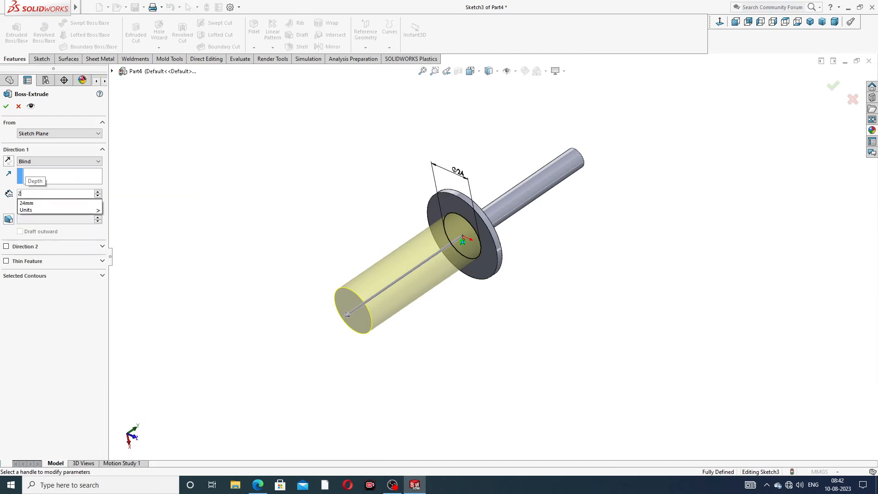
key(Return)
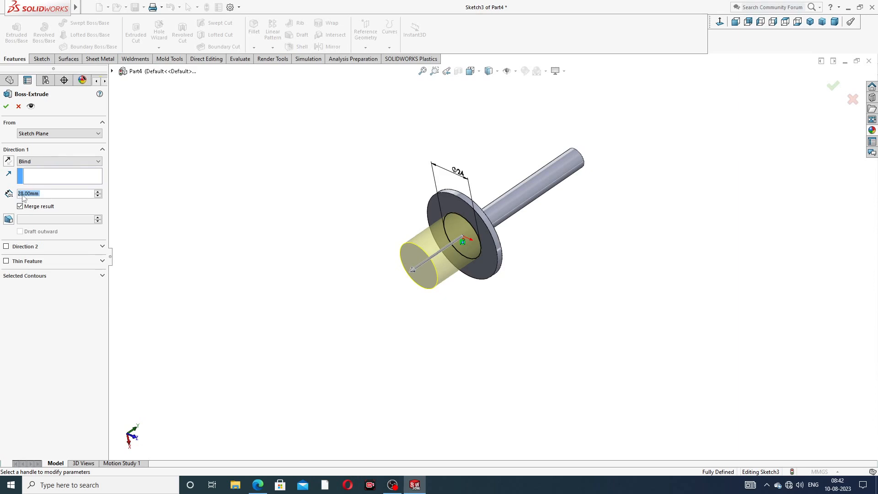
click(6, 108)
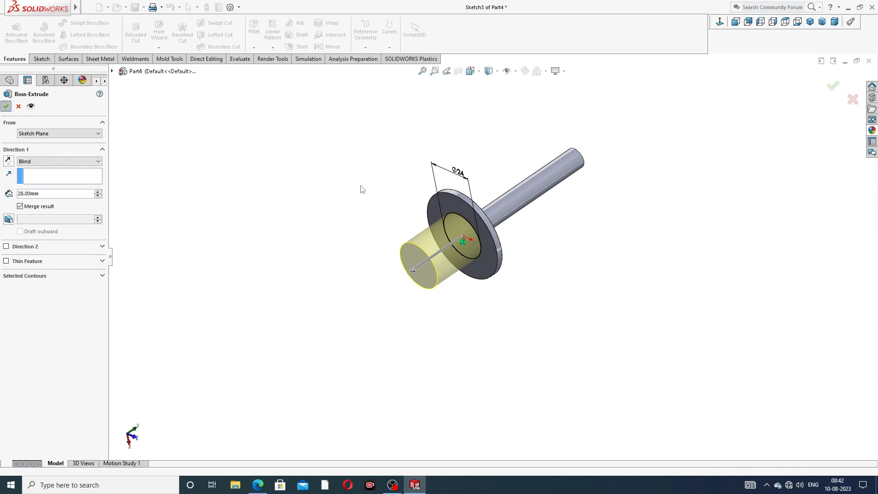
Step: Round the outer end edge of the 24 mm boss with a symmetric 6 mm radius fillet
middle_drag(448, 283, 429, 264)
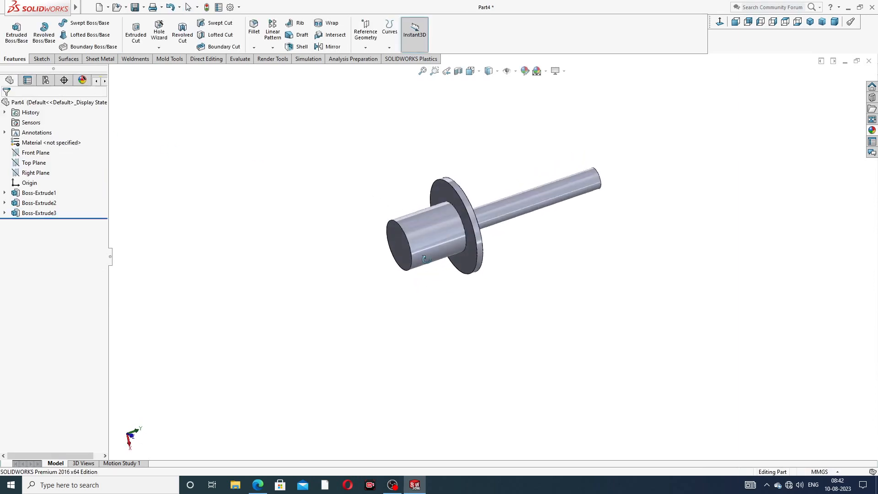
click(255, 32)
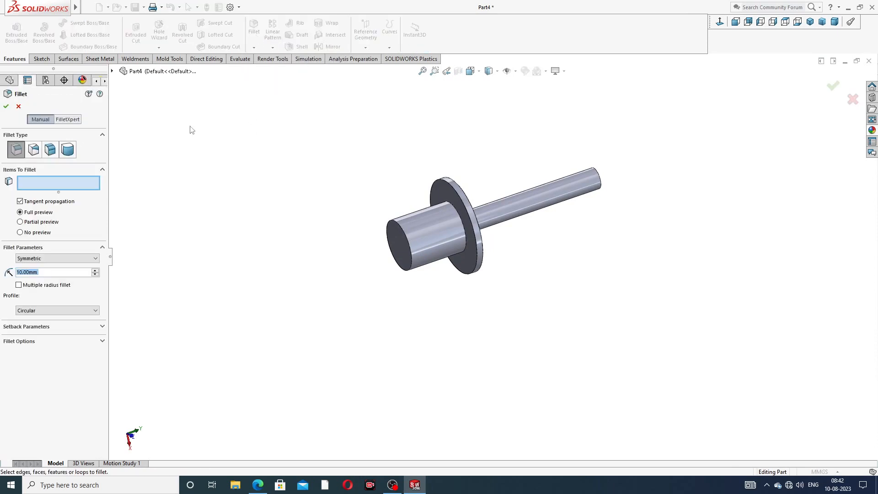
text(6)
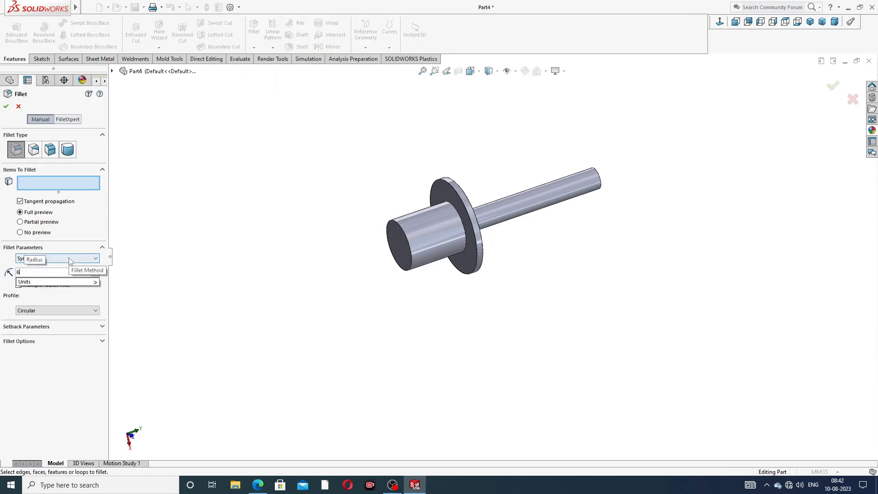
key(Return)
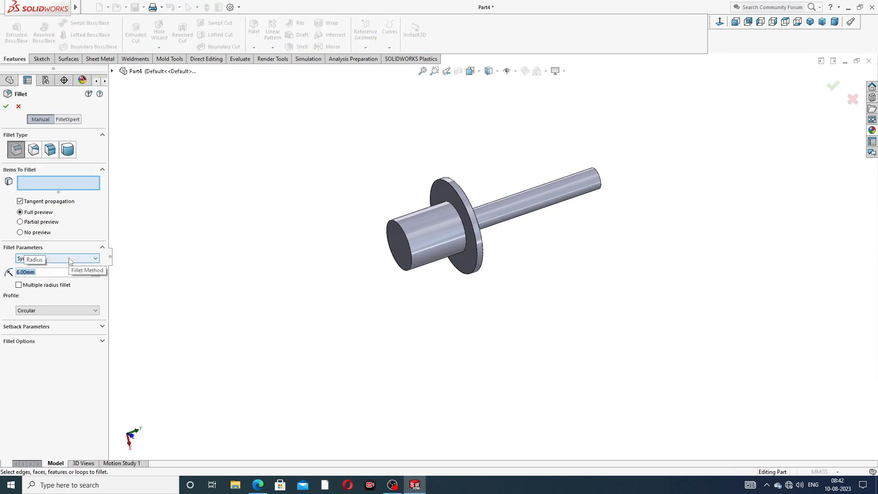
click(399, 228)
scroll(399, 227, down, 3)
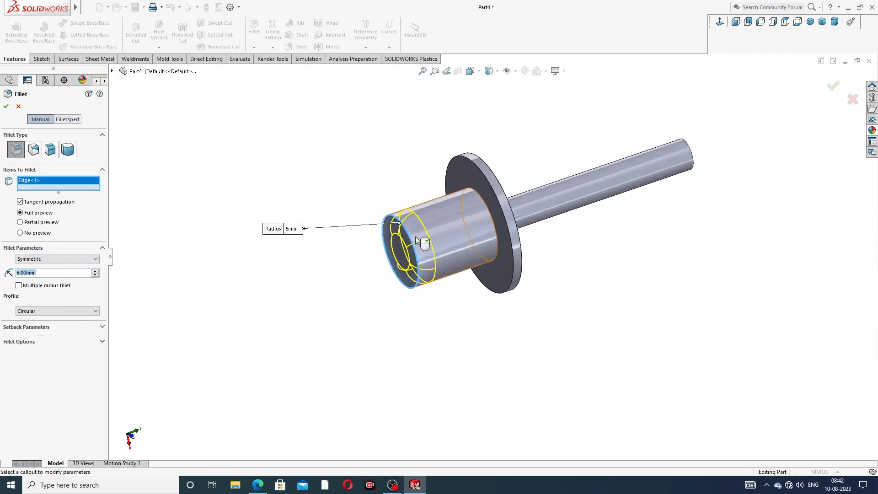
click(6, 108)
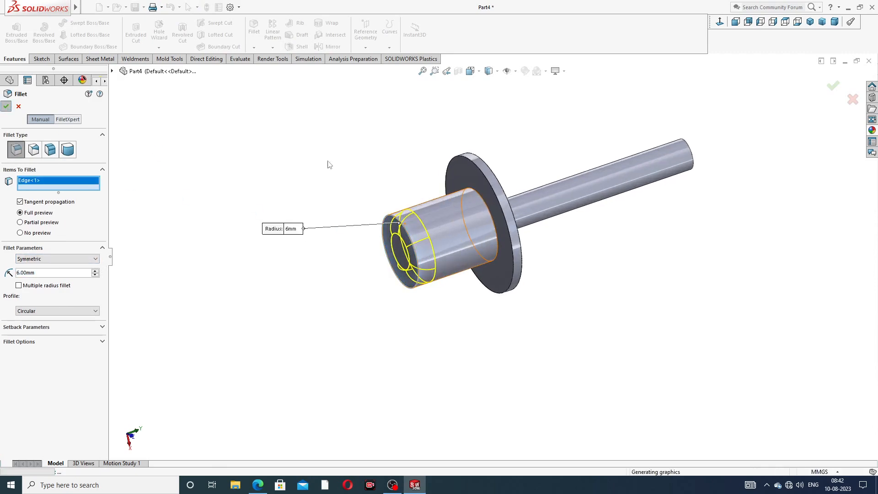
scroll(534, 144, up, 2)
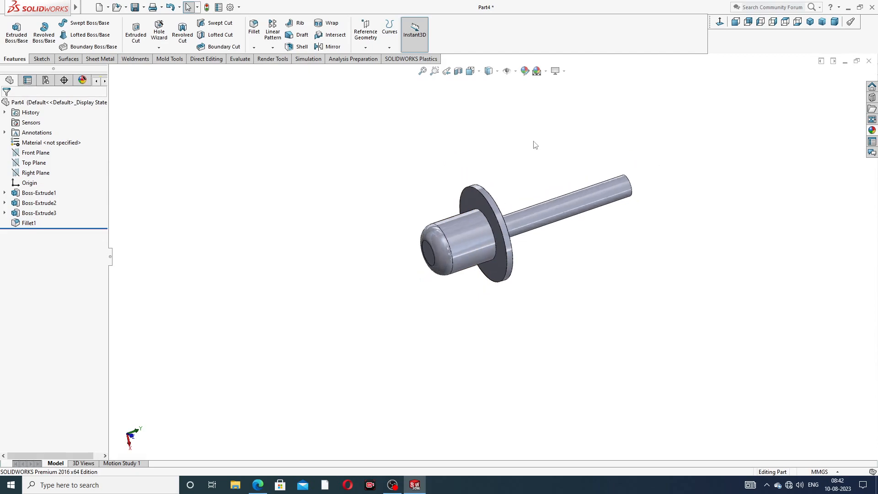
middle_drag(533, 143, 574, 151)
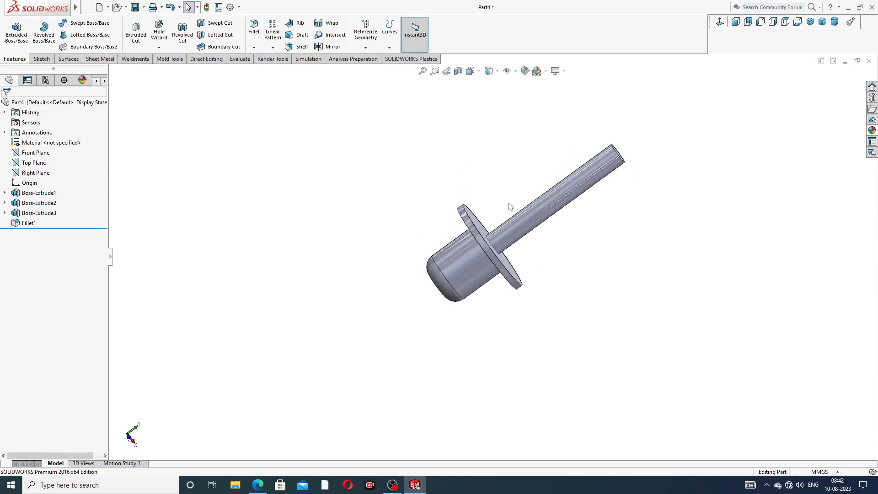
scroll(503, 227, down, 2)
scroll(485, 235, up, 2)
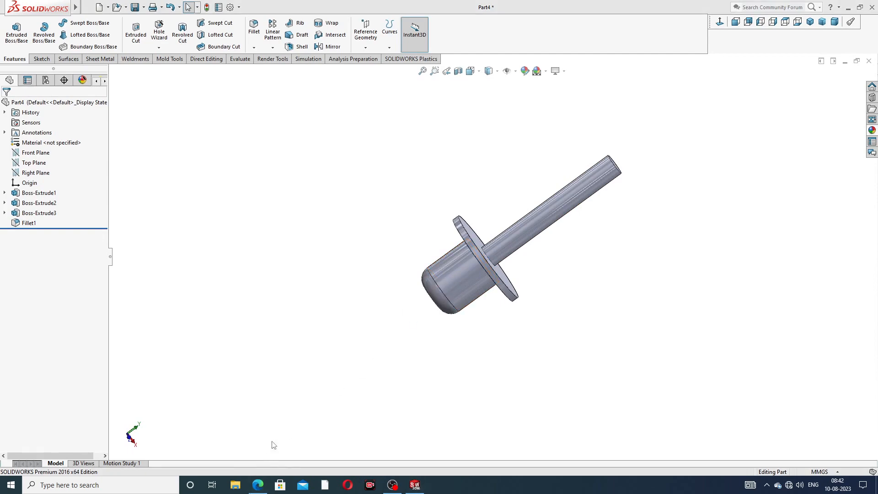
Step: Consult the base's PDF drawing in the browser and start a sketch on the Front Plane, viewed face-on
click(257, 484)
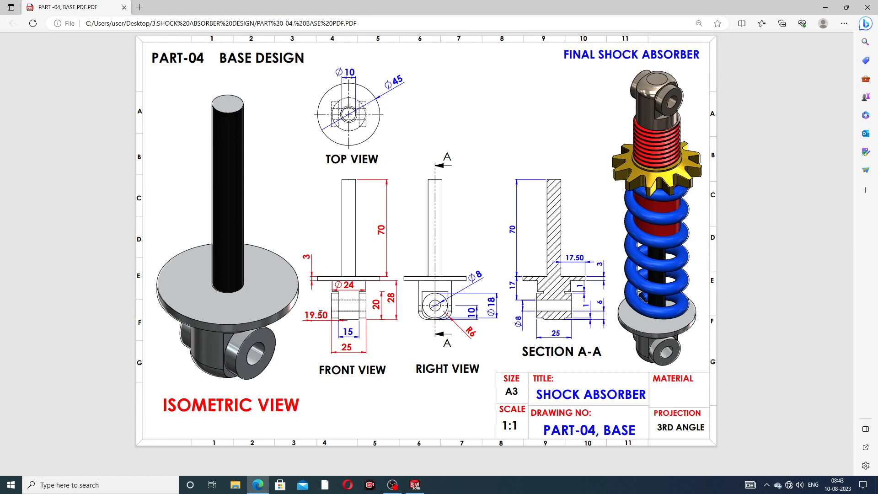
click(257, 485)
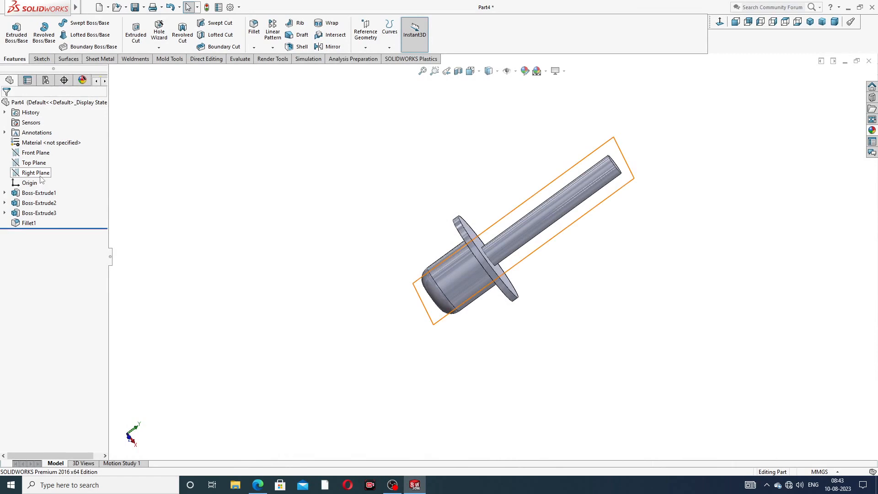
click(40, 153)
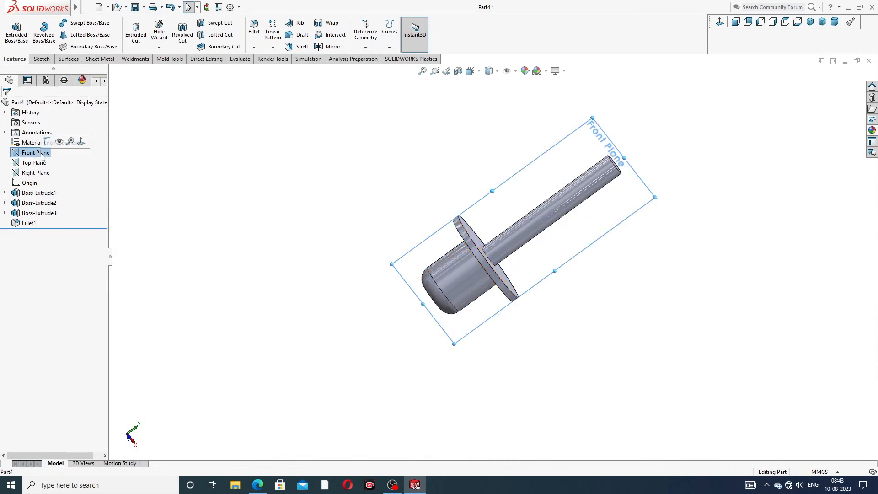
click(76, 143)
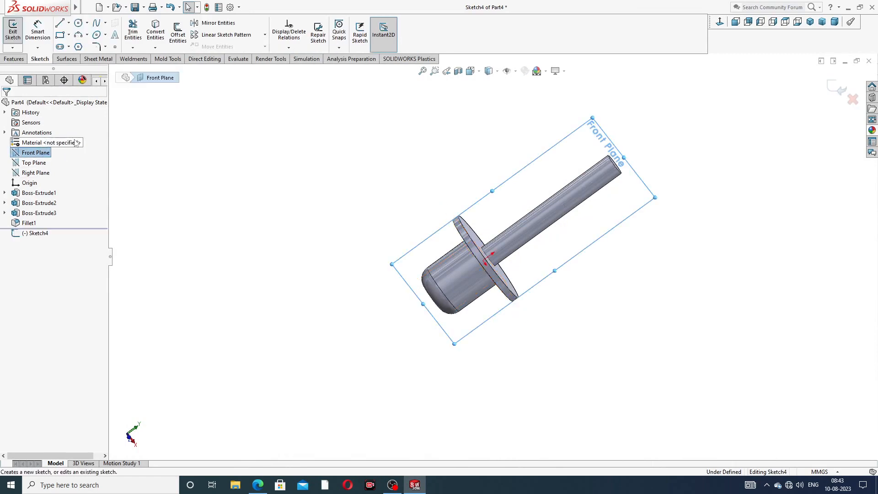
click(719, 22)
scroll(510, 329, down, 5)
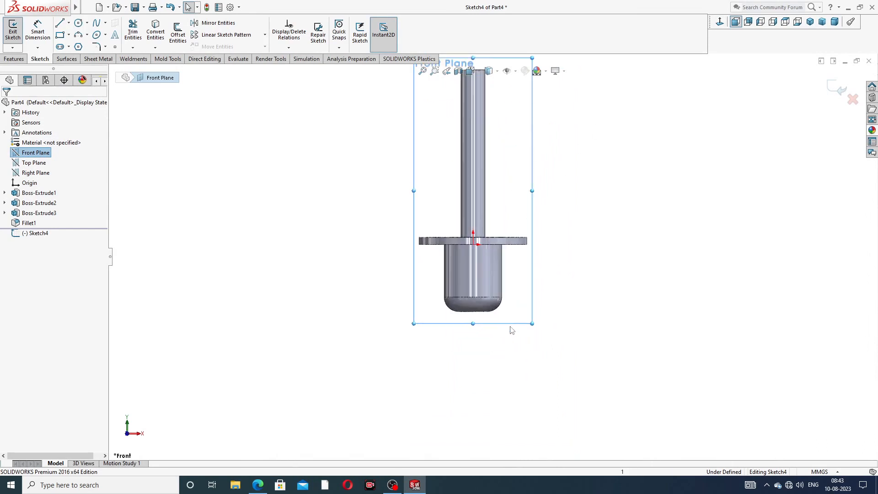
Step: Draw a vertical construction centreline from the origin down to the filleted end of the boss
click(69, 23)
click(77, 44)
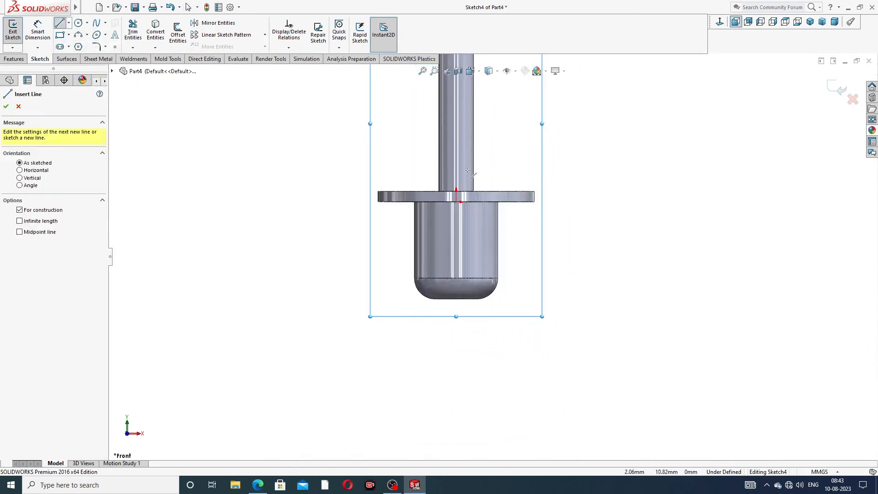
scroll(467, 170, down, 2)
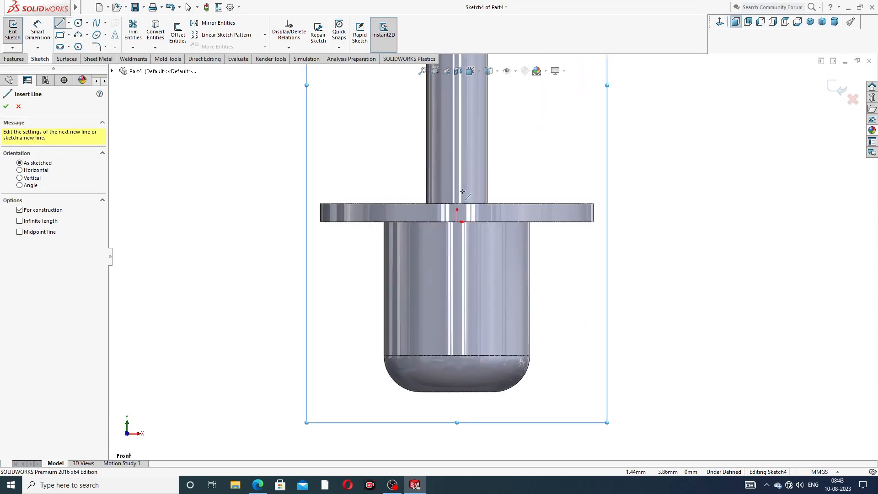
click(456, 223)
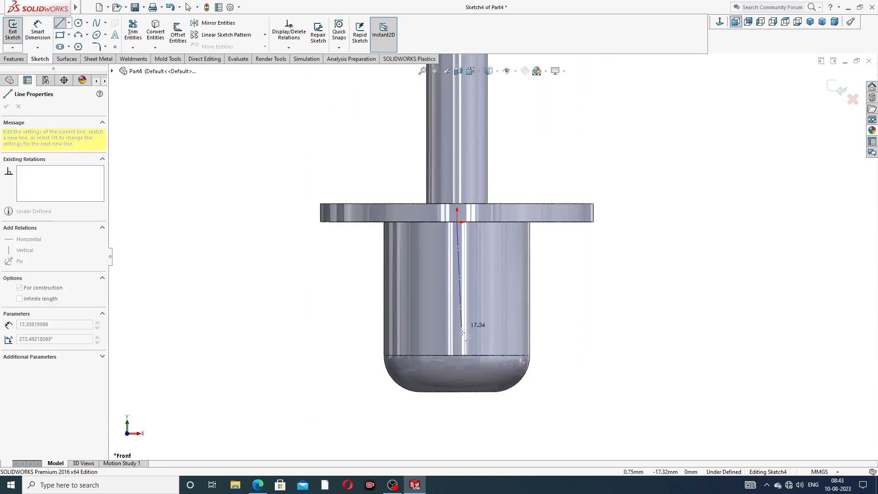
click(457, 391)
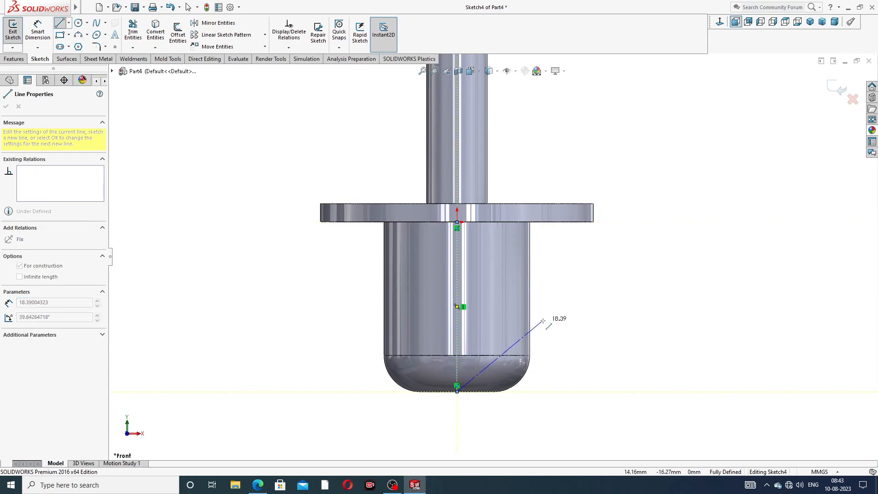
right_click(544, 320)
click(568, 329)
scroll(465, 314, up, 3)
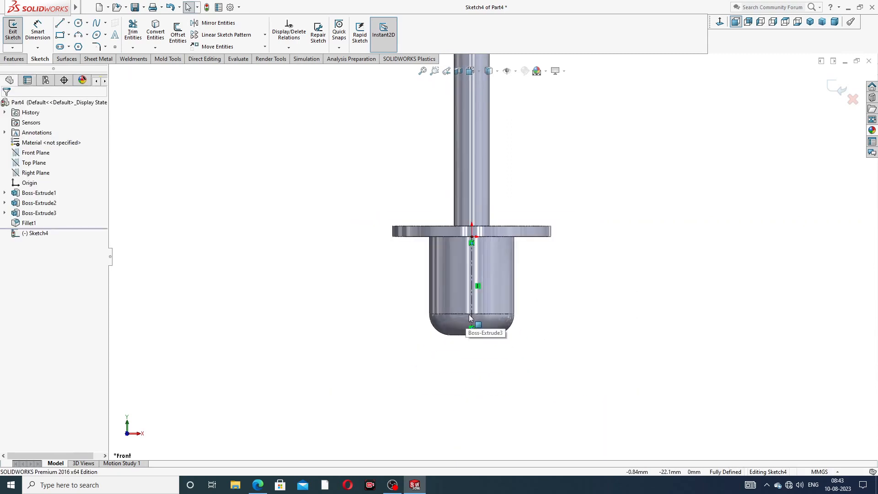
Step: Sketch a corner rectangle about 15 by 20.5 mm right of the centreline, starting on the boss's bottom edge and extending past its side
scroll(468, 314, down, 5)
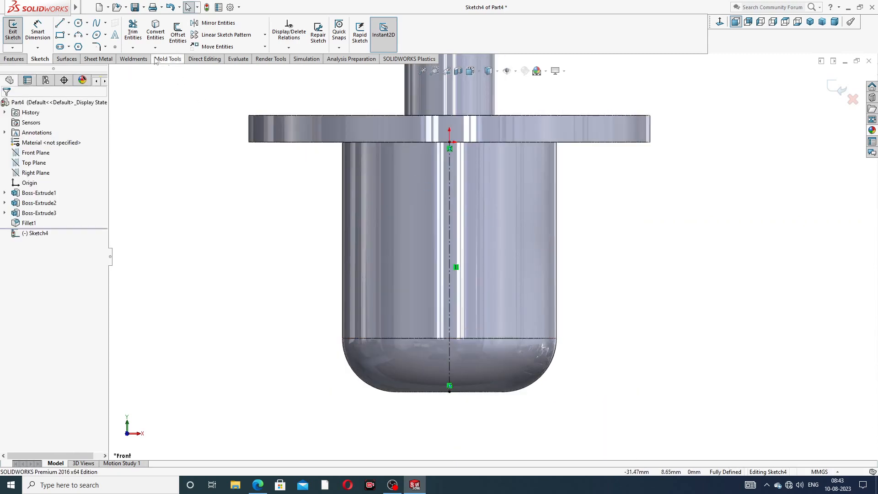
click(69, 35)
click(78, 47)
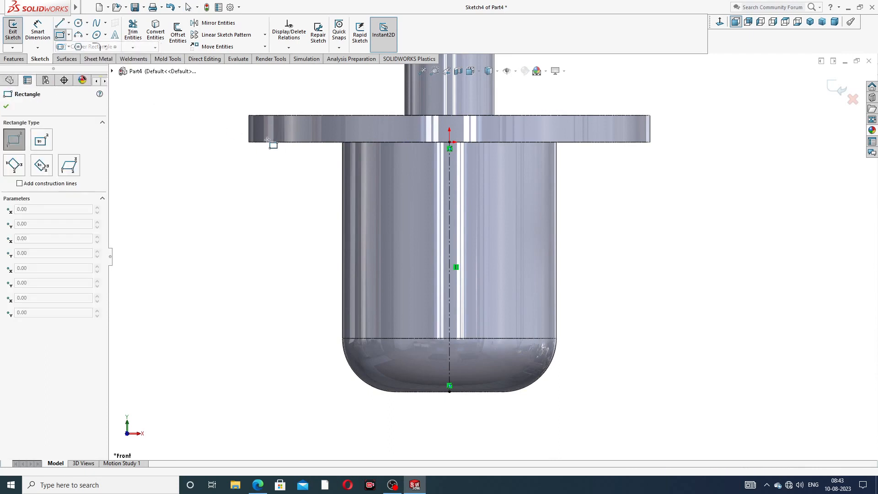
click(467, 392)
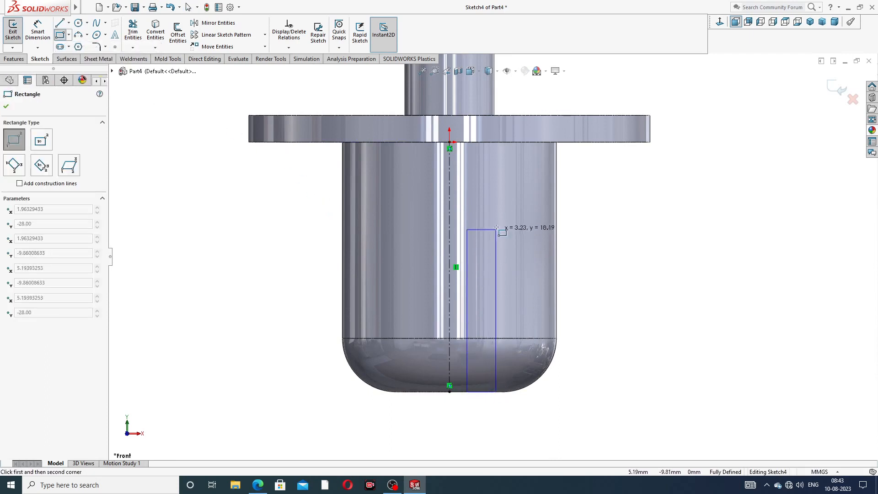
click(598, 208)
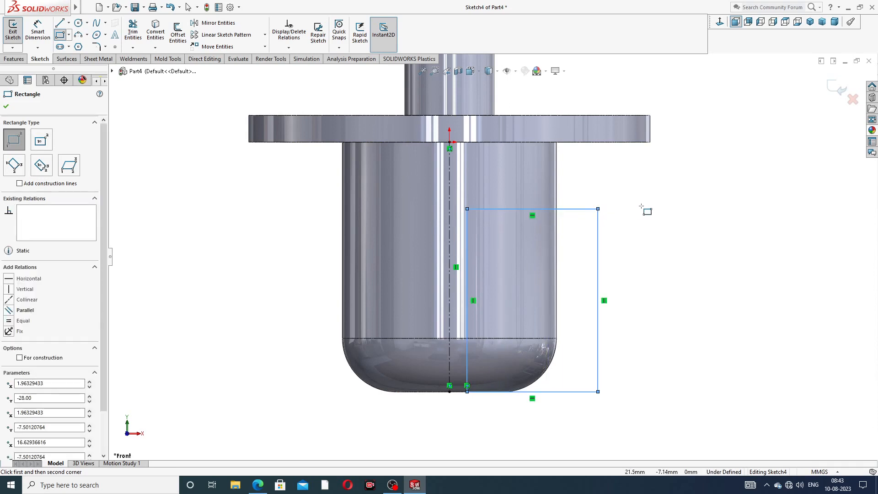
right_click(641, 207)
click(661, 213)
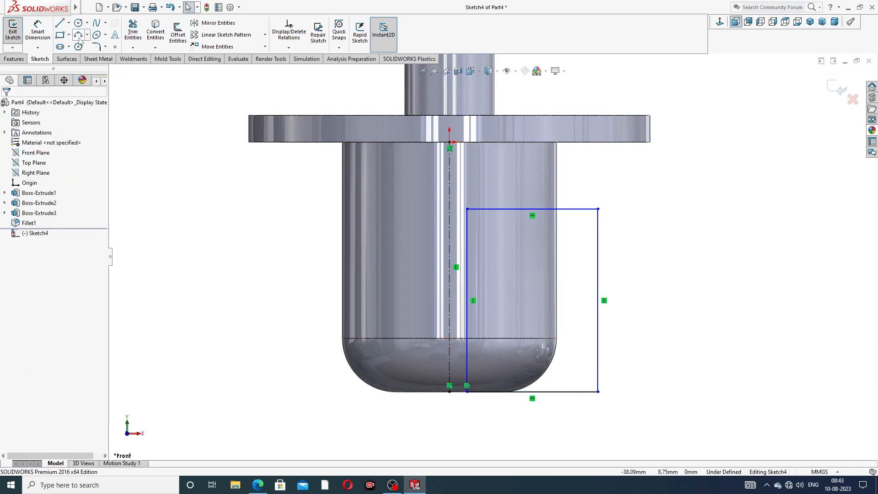
Step: Mirror the rectangle's four lines about the vertical centreline, keeping the original
mouse_move(462, 178)
mouse_down()
mouse_move(620, 177)
mouse_move(684, 316)
mouse_move(573, 424)
mouse_move(475, 407)
mouse_move(461, 394)
mouse_up()
click(217, 23)
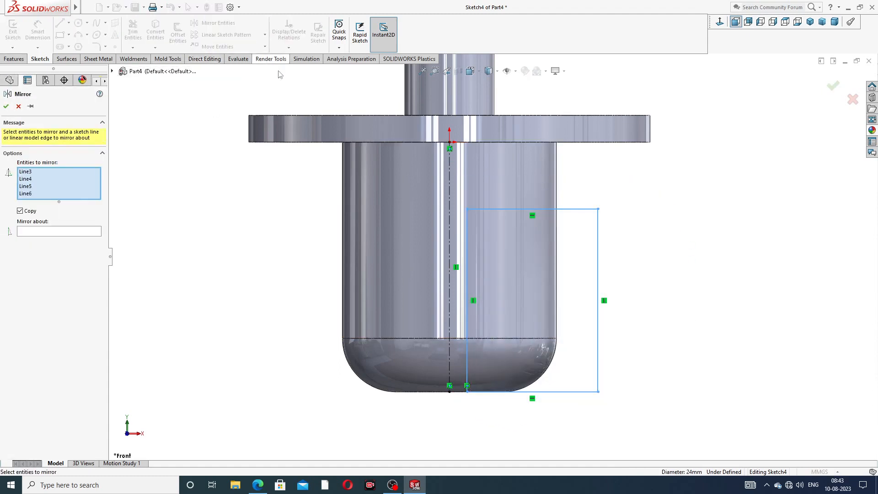
click(451, 223)
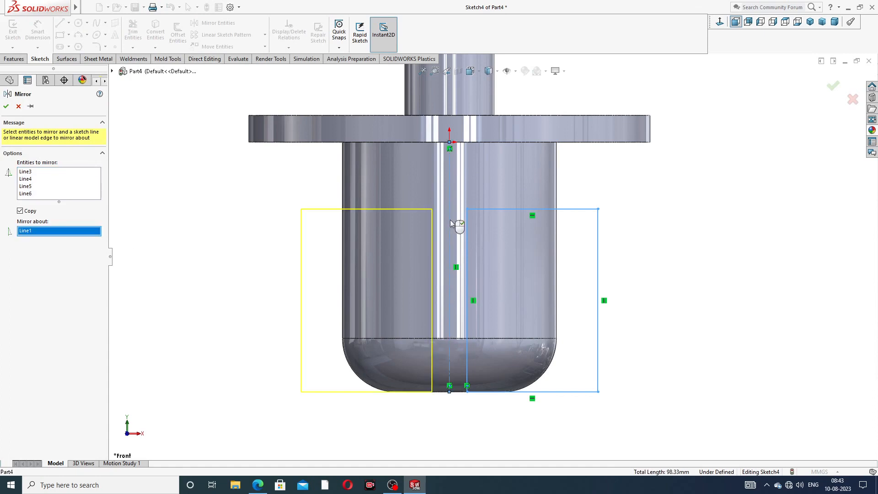
click(6, 106)
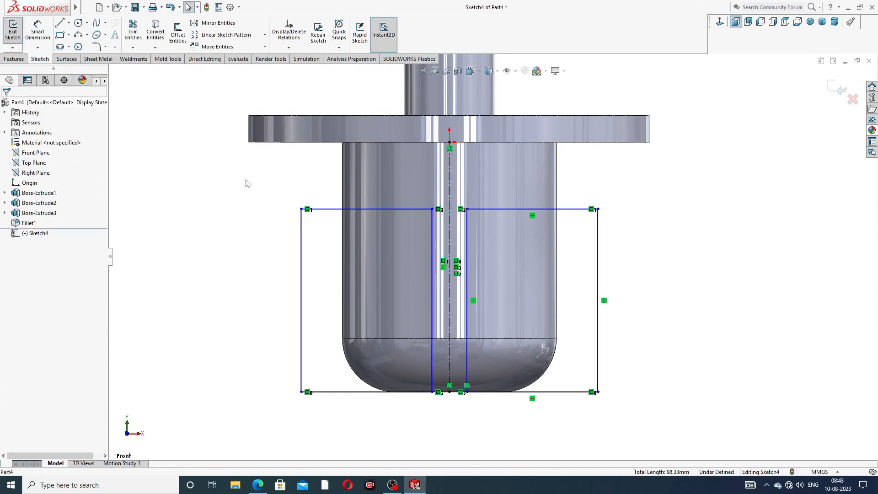
Step: Dimension the gap between the two rectangles' inner bottom corners as 15 mm
click(37, 30)
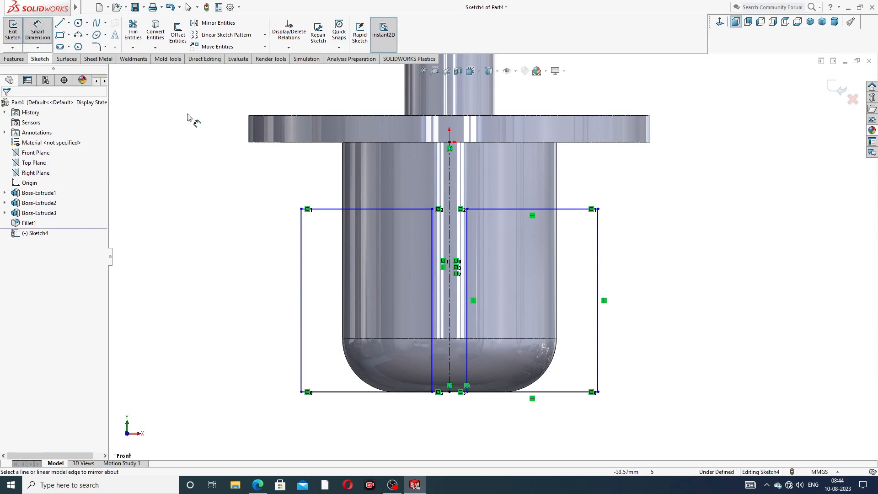
click(432, 392)
click(466, 392)
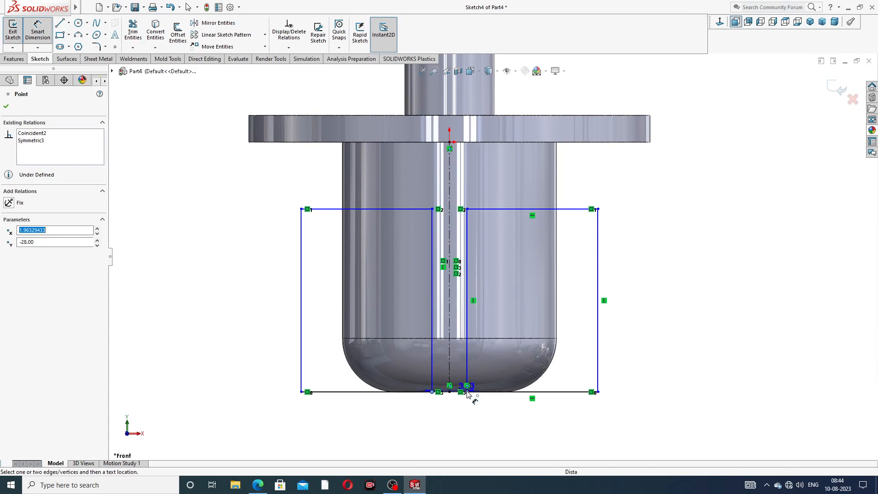
click(446, 417)
text(15)
key(Return)
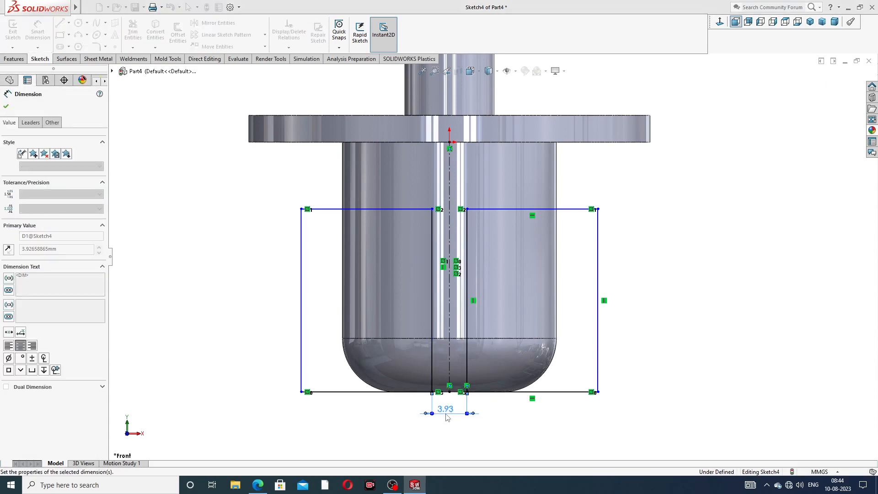
Step: Dimension the right rectangle's outer vertical side as 20 mm
click(599, 281)
click(637, 302)
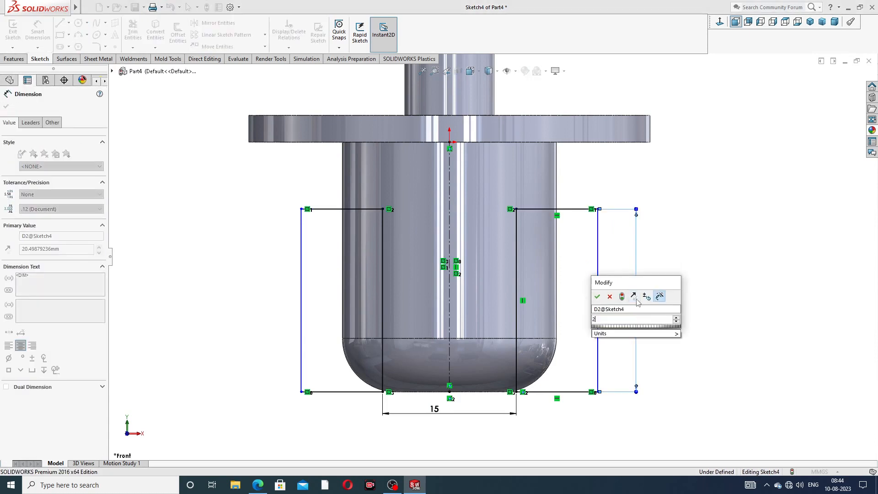
text(20)
key(Return)
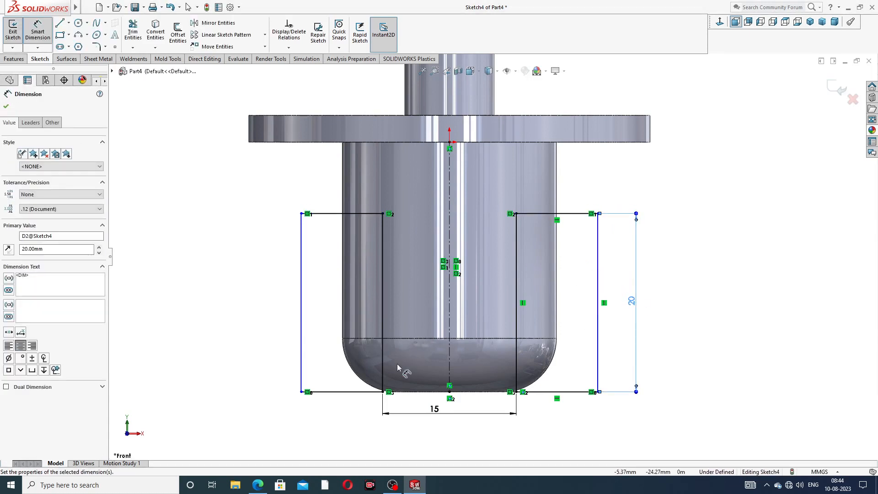
Step: Dimension the left rectangle's bottom edge as 19.5 mm and place that dimension lower, clear of the 15 mm one
click(337, 392)
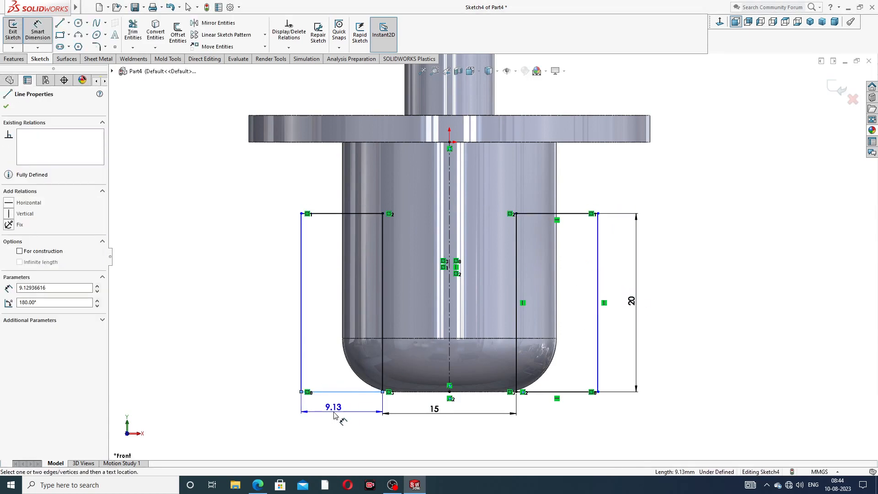
click(334, 415)
text(19)
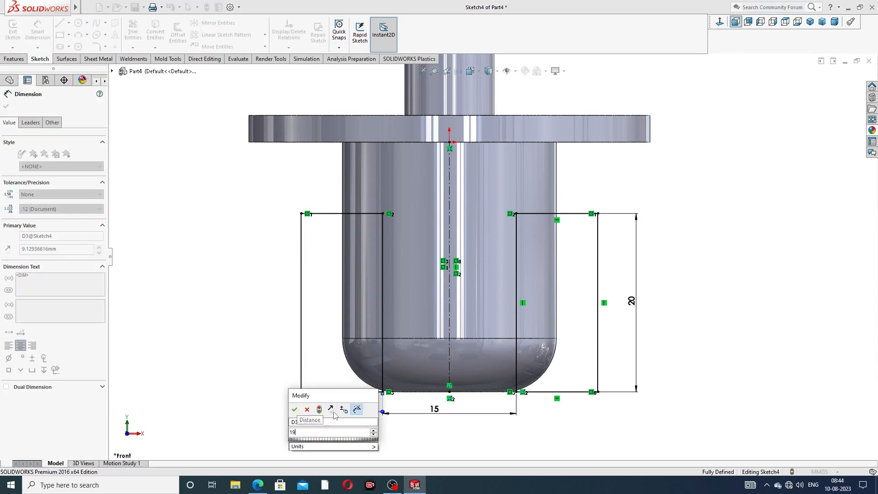
text(.5)
key(Return)
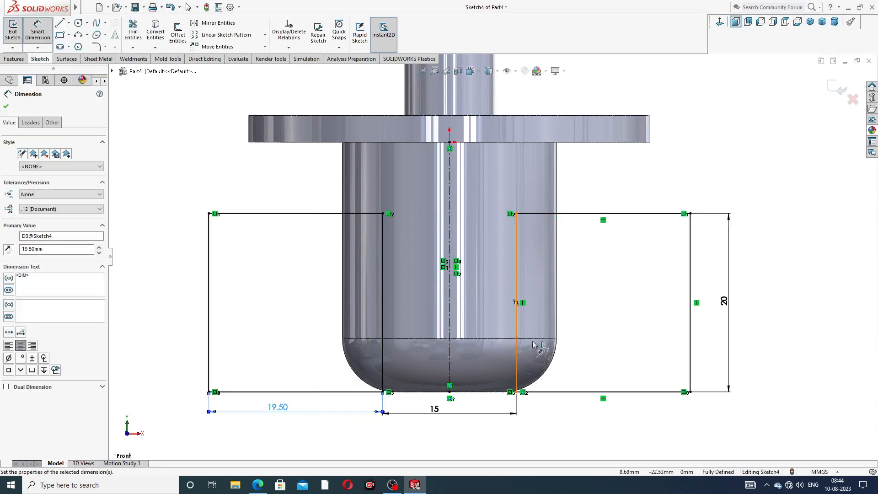
click(743, 187)
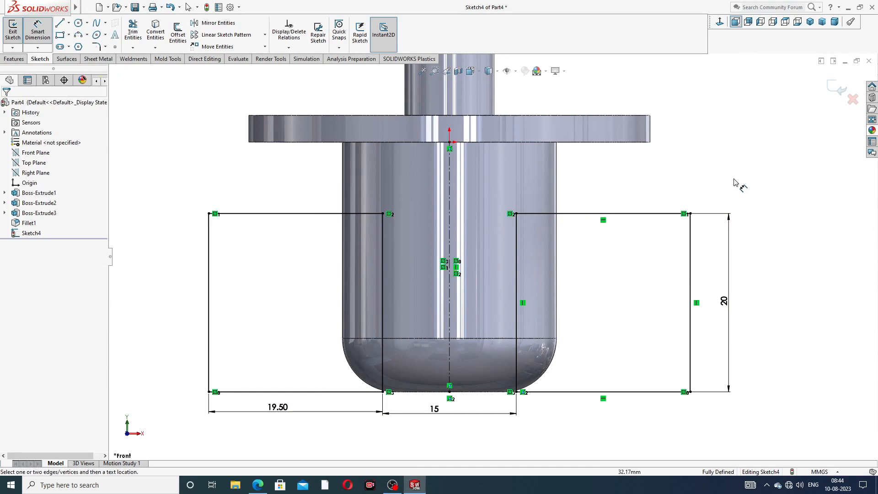
drag(279, 413, 277, 431)
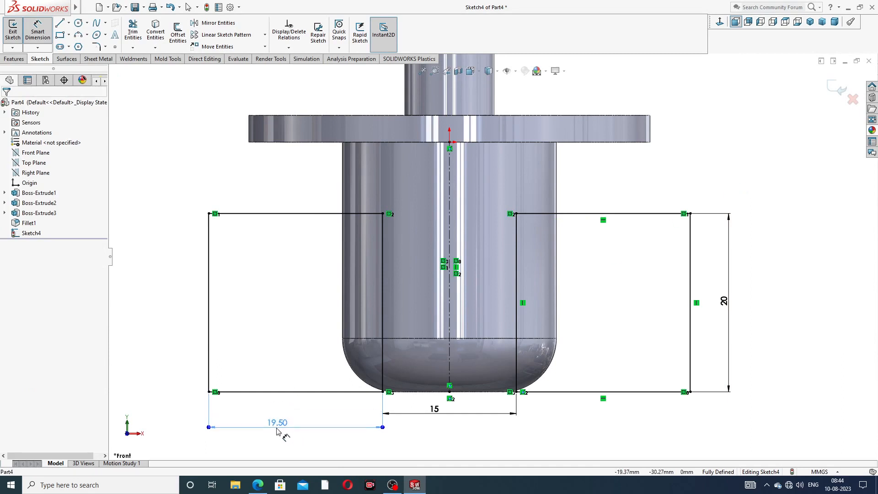
right_click(712, 156)
click(732, 137)
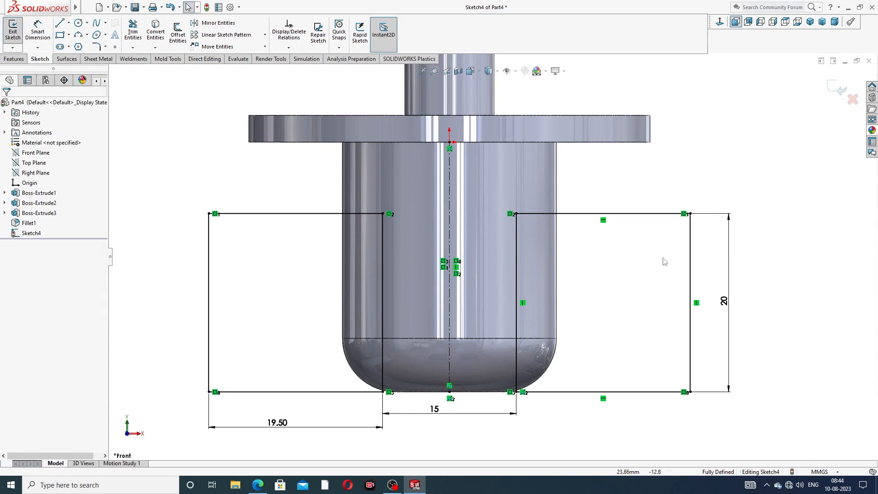
Step: Set the left rectangle's width dimension to 12 mm
click(279, 426)
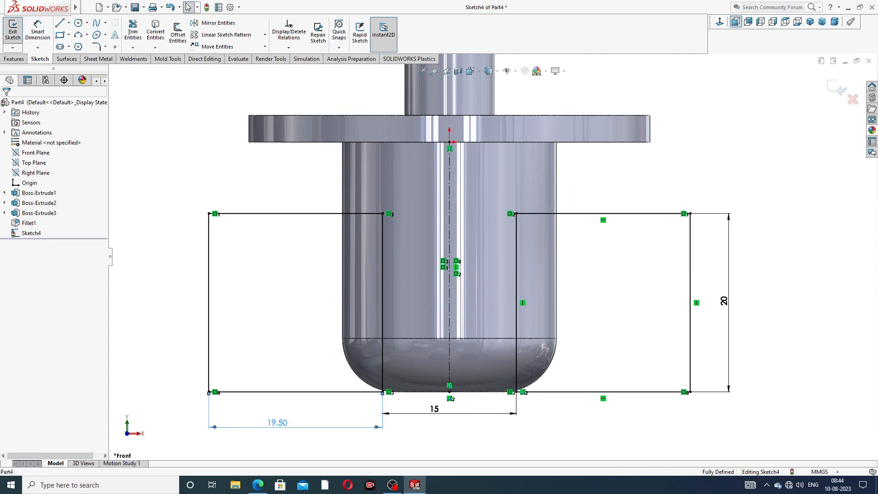
double_click(279, 425)
text(12)
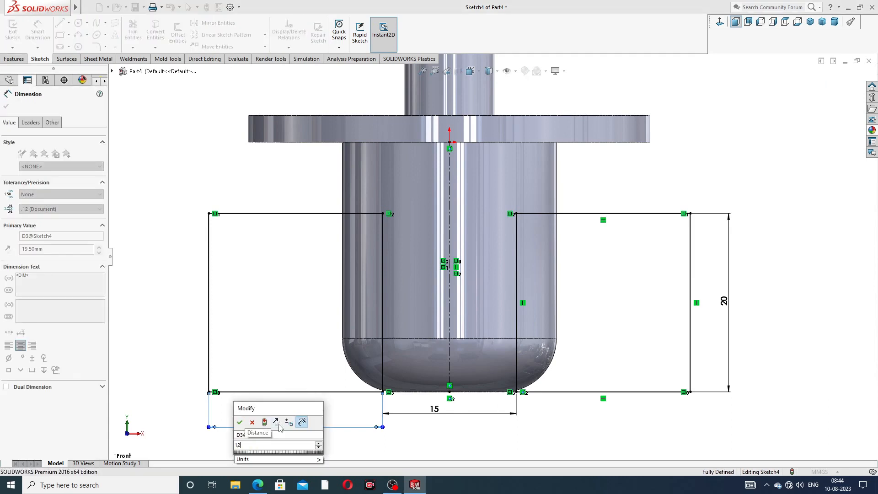
key(Return)
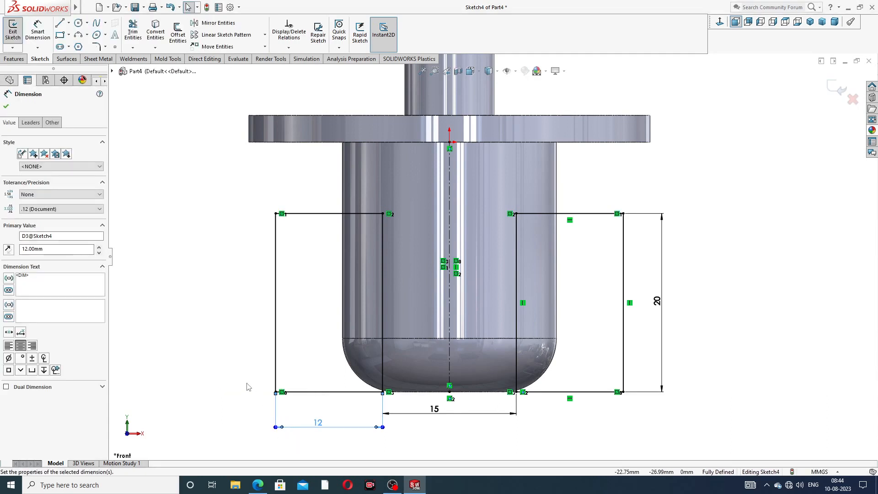
click(225, 369)
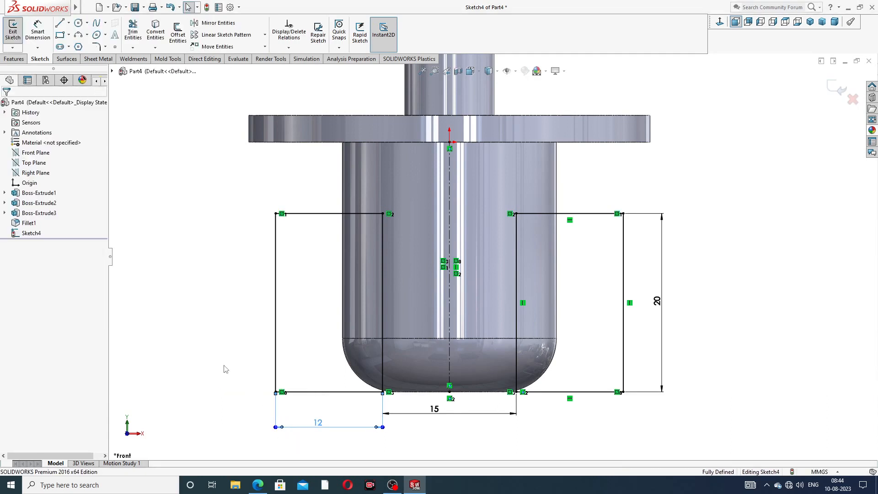
Step: Set the left rectangle's bottom width dimension to 19.5 mm
click(320, 422)
double_click(320, 422)
text(1)
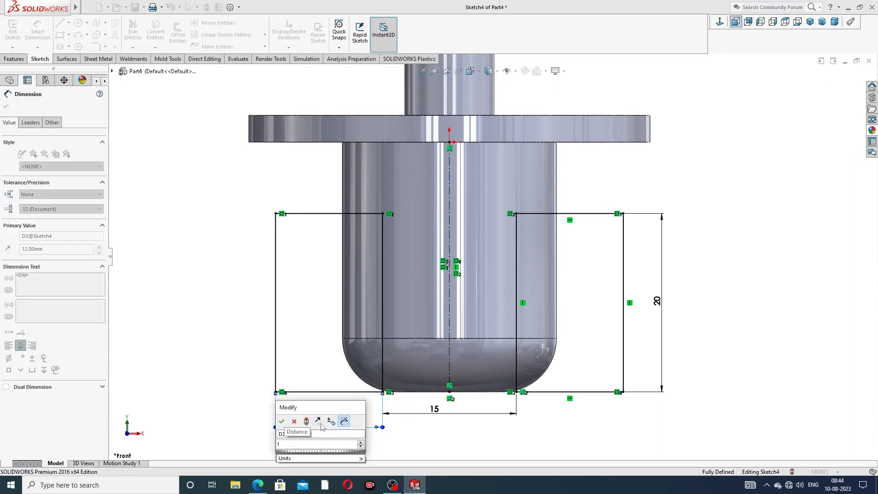
text(9.)
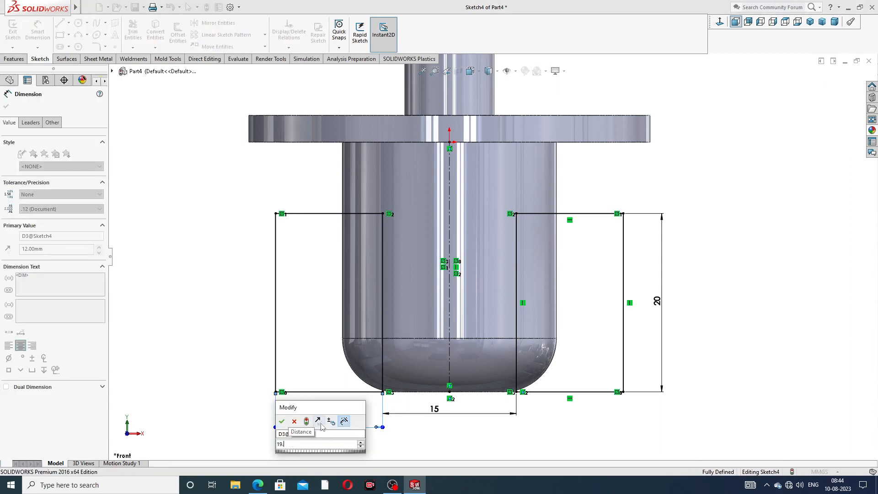
text(5)
key(Return)
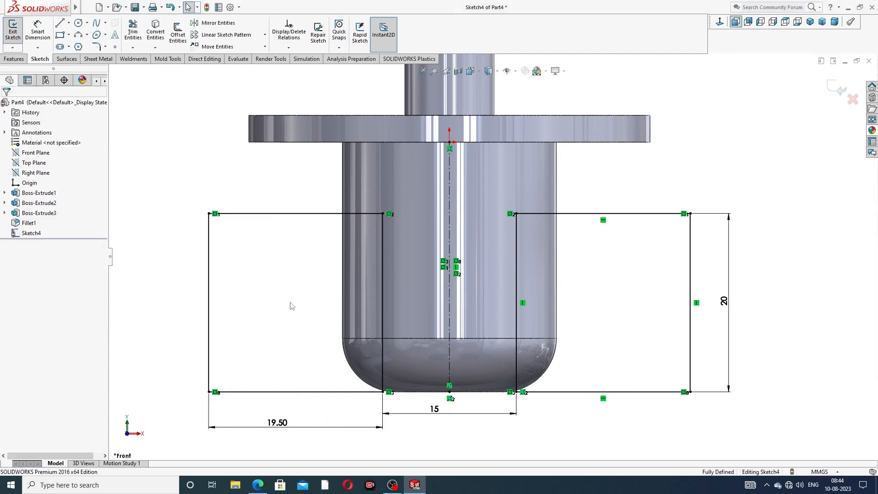
Step: Cut both mirrored rectangles out of the filleted boss with an Extruded Cut set to Through All - Both
scroll(291, 304, up, 4)
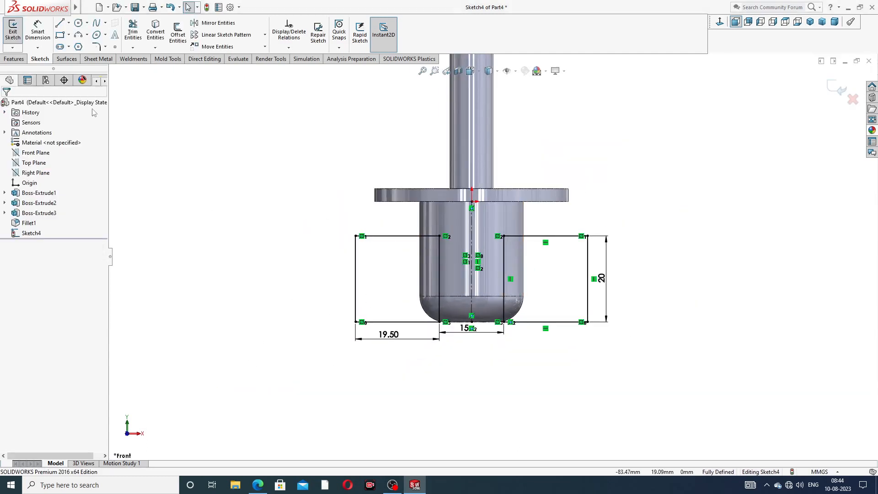
click(15, 59)
click(130, 40)
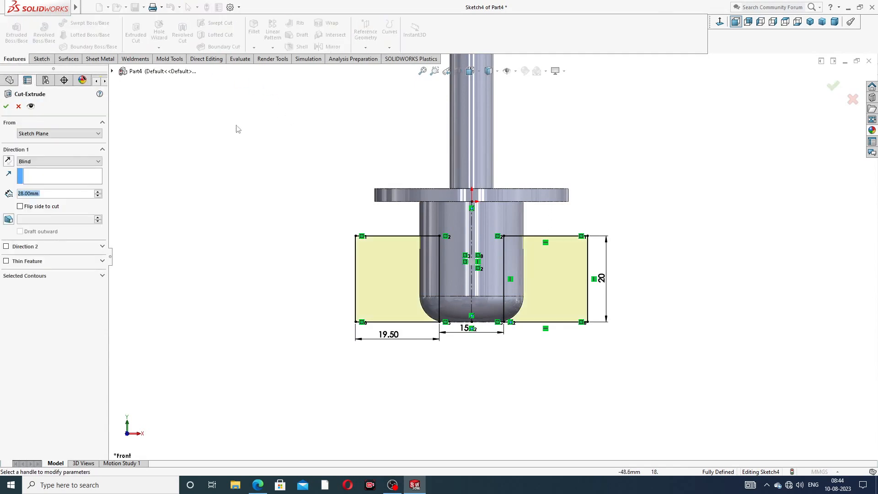
click(66, 164)
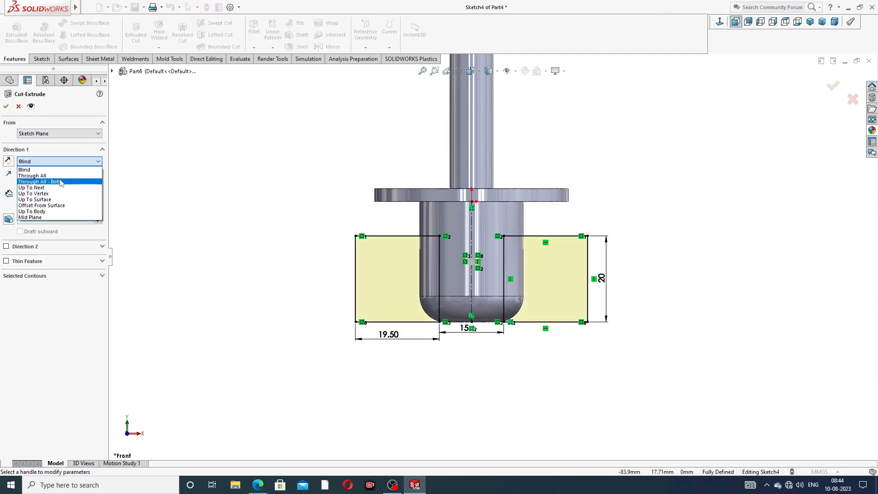
click(41, 180)
middle_drag(231, 167, 167, 184)
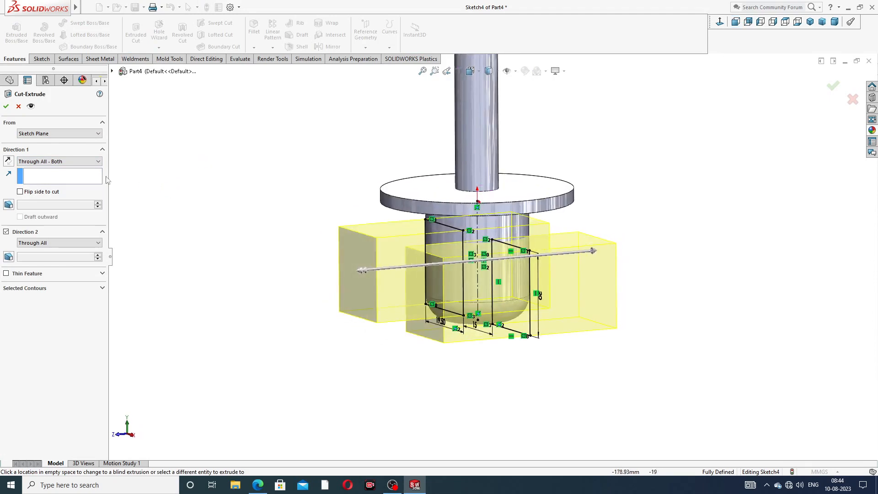
click(6, 106)
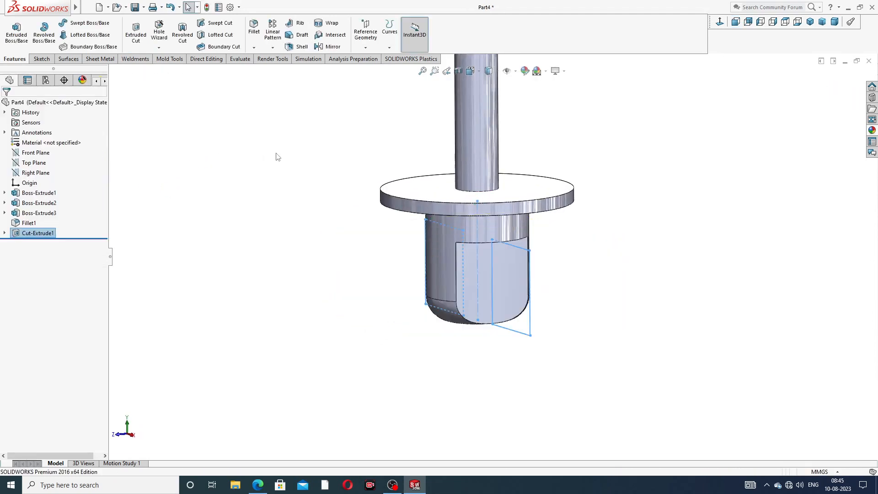
Step: Start a sketch on the flat cut face, viewed straight on, and draw a vertical centerline from the origin down into the face
middle_drag(506, 246, 514, 230)
click(490, 265)
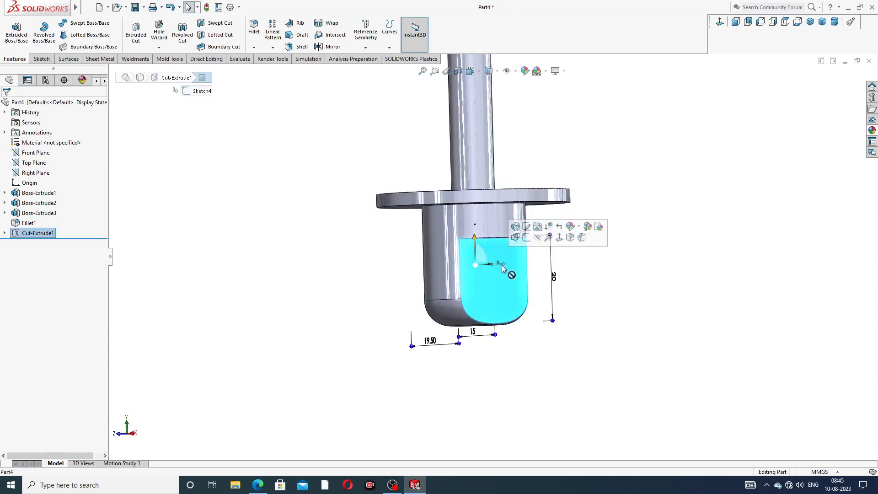
click(526, 240)
click(720, 22)
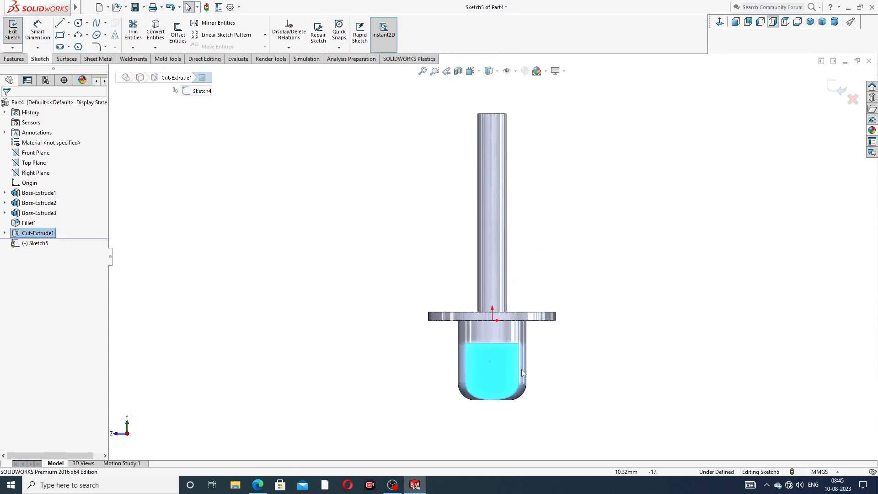
click(69, 24)
click(77, 45)
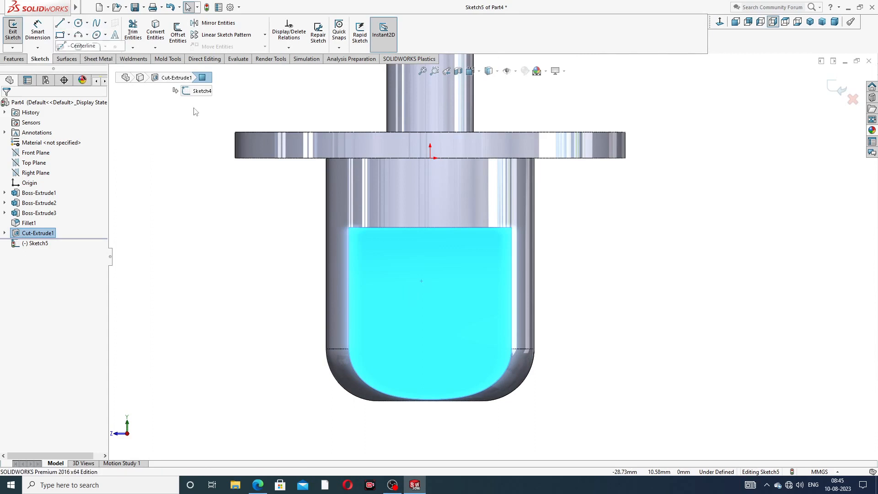
click(429, 158)
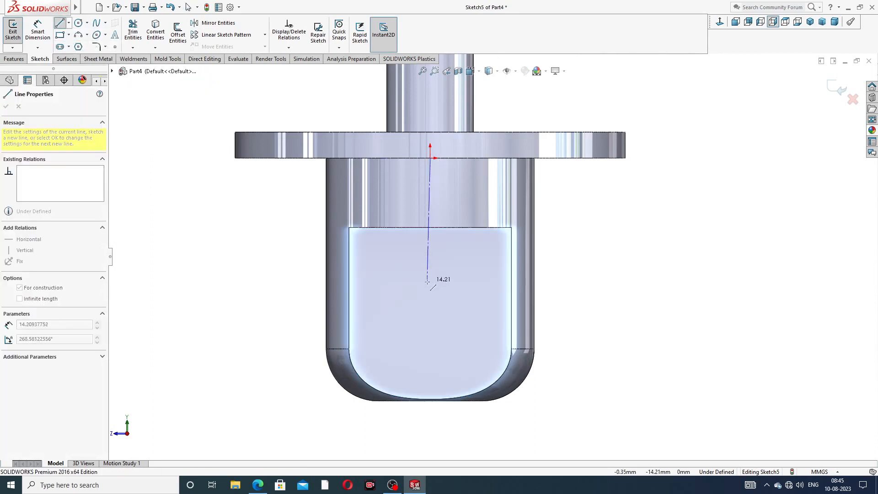
click(430, 325)
right_click(460, 281)
click(465, 280)
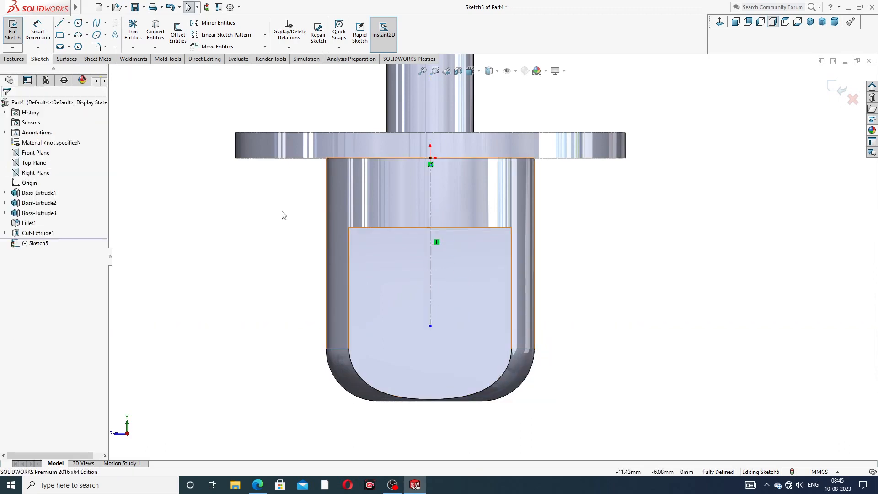
Step: Consult the PART-04 PDF drawing and sketch a circle about 10.1 mm in diameter on the centerline, about 17.6 mm below the origin
click(258, 486)
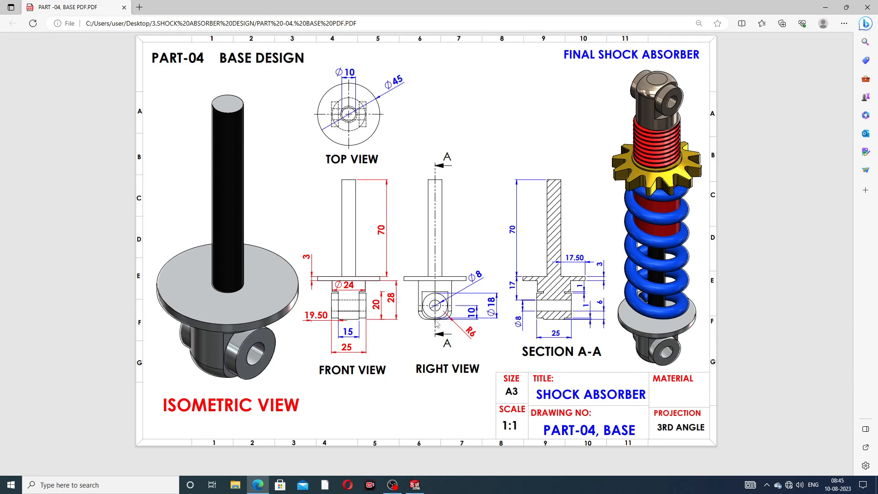
click(258, 485)
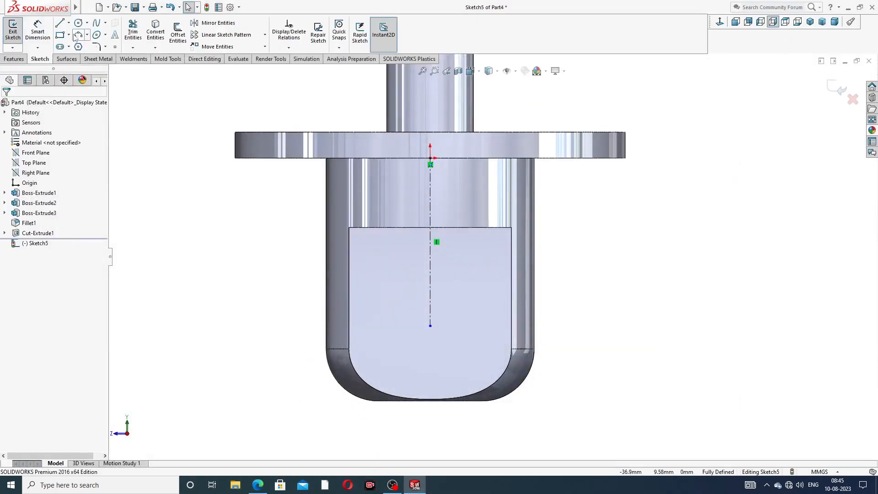
click(78, 24)
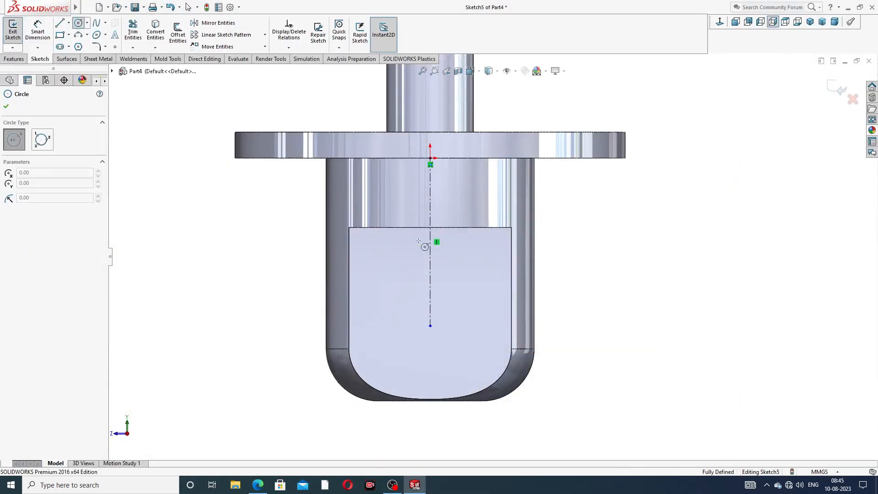
click(429, 310)
click(461, 280)
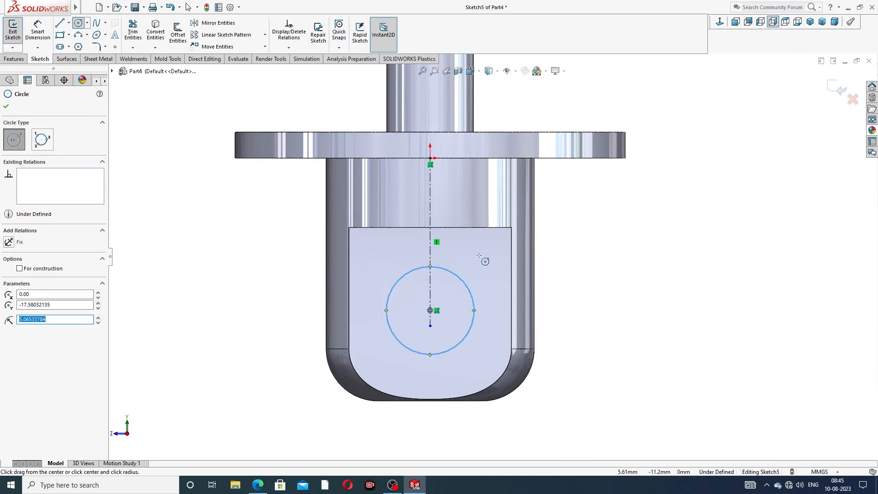
right_click(481, 257)
click(486, 263)
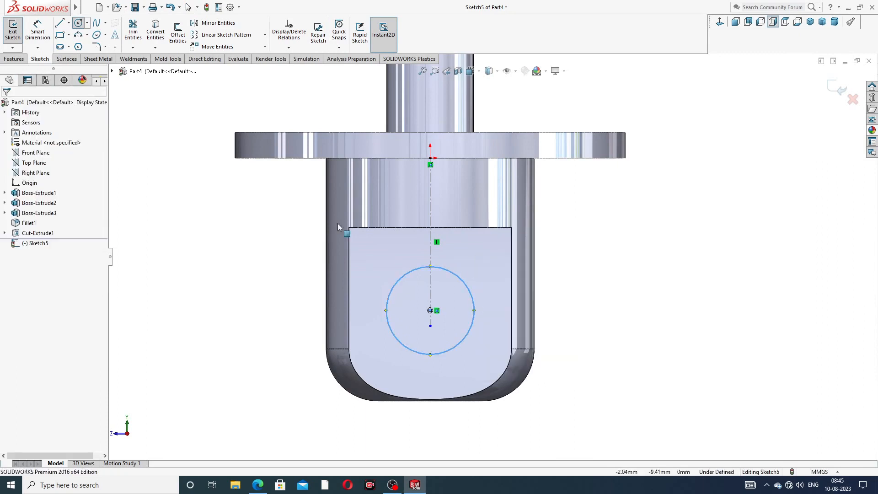
Step: Dimension the circle's diameter as 8 mm
click(45, 31)
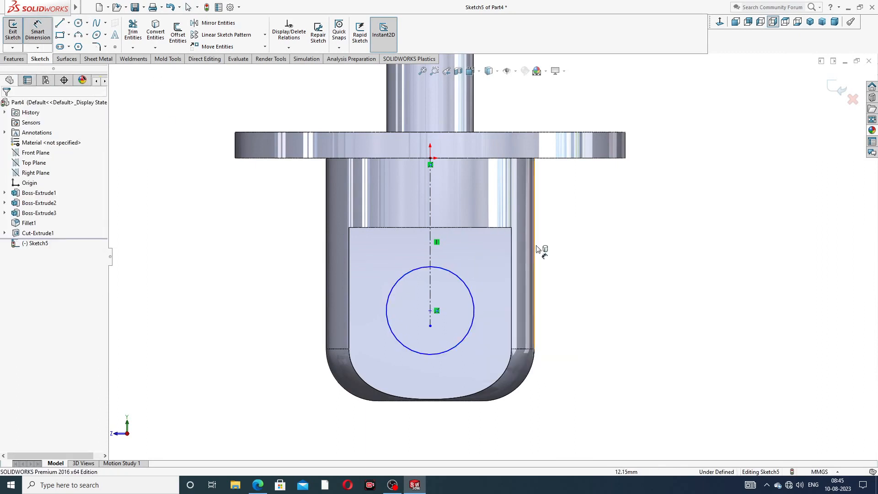
click(462, 281)
click(618, 242)
text(1)
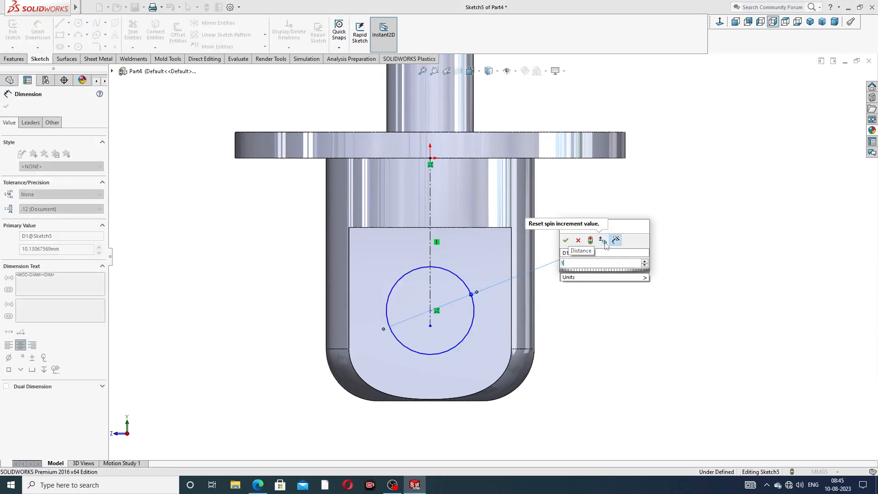
key(BackSpace)
text(8)
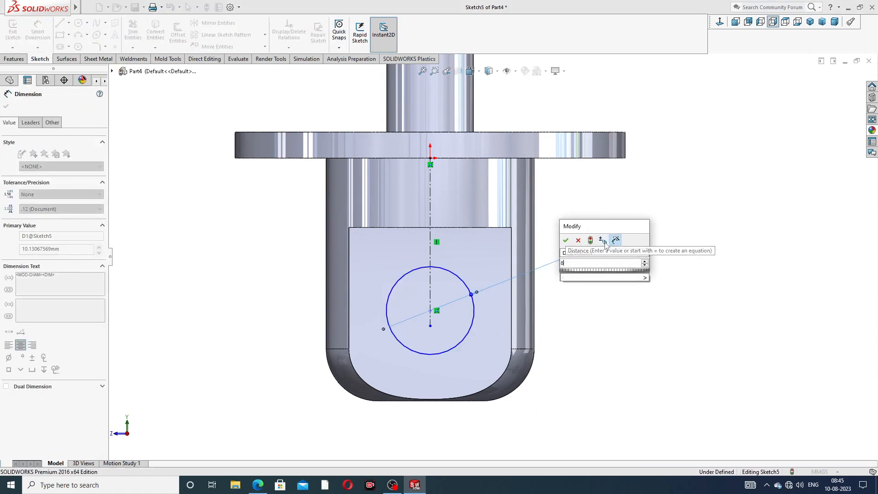
key(Return)
click(608, 275)
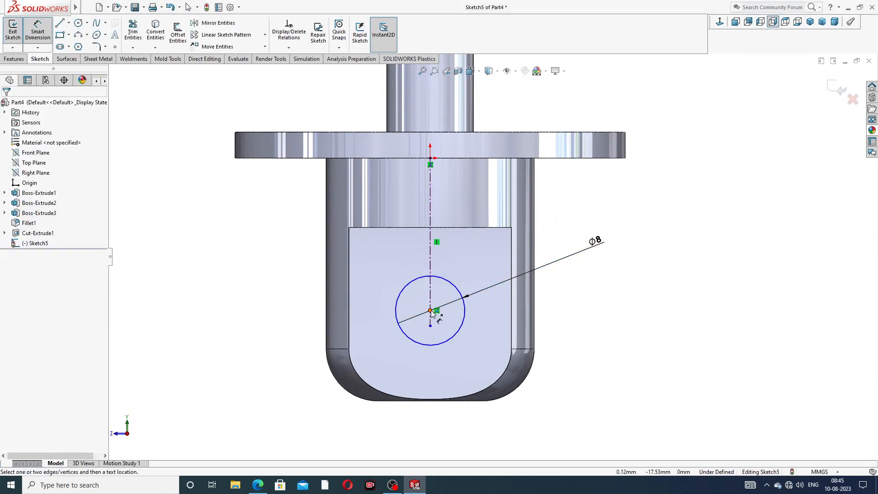
Step: Dimension the distance from the circle's center to the boss's bottom edge as 10 mm
click(430, 311)
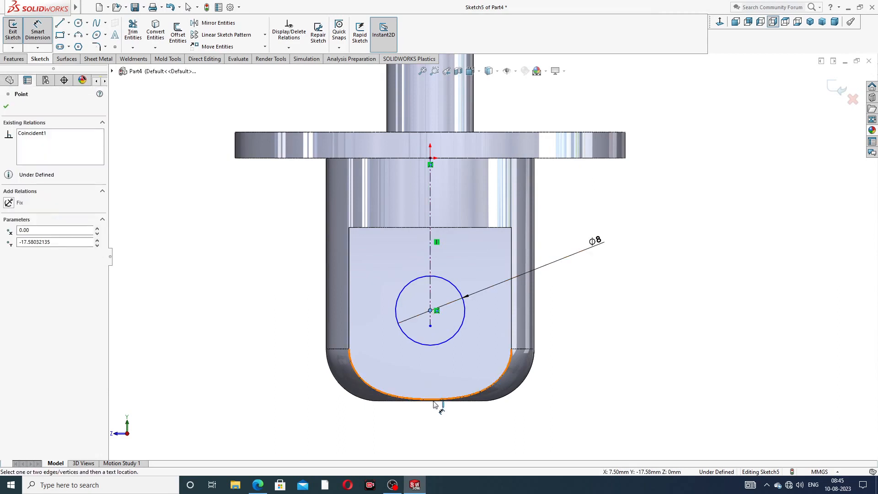
click(436, 402)
click(566, 345)
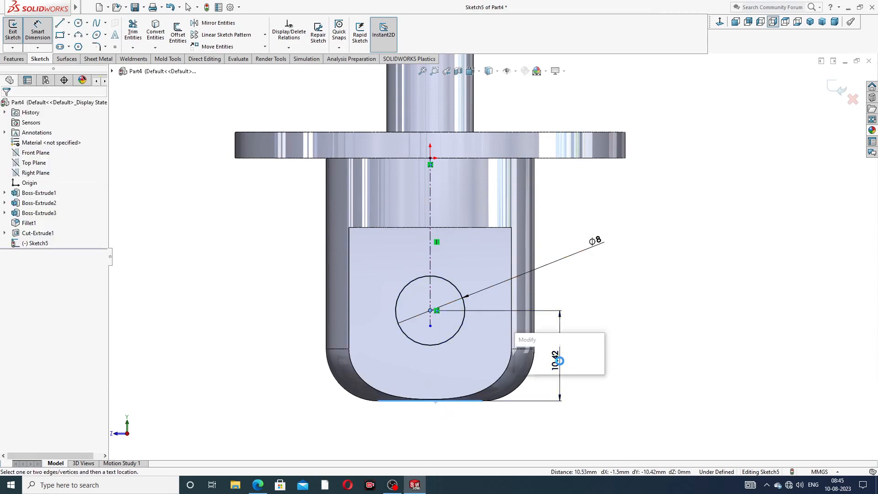
text(10)
key(Return)
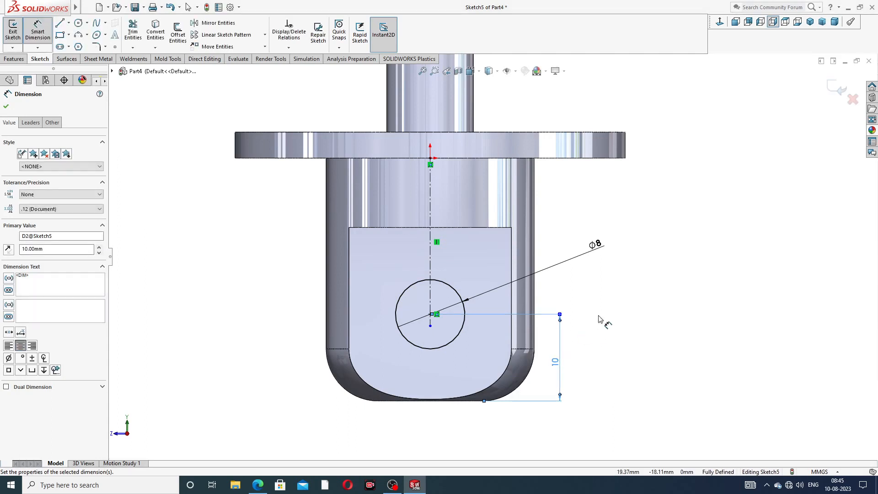
click(612, 304)
right_click(631, 198)
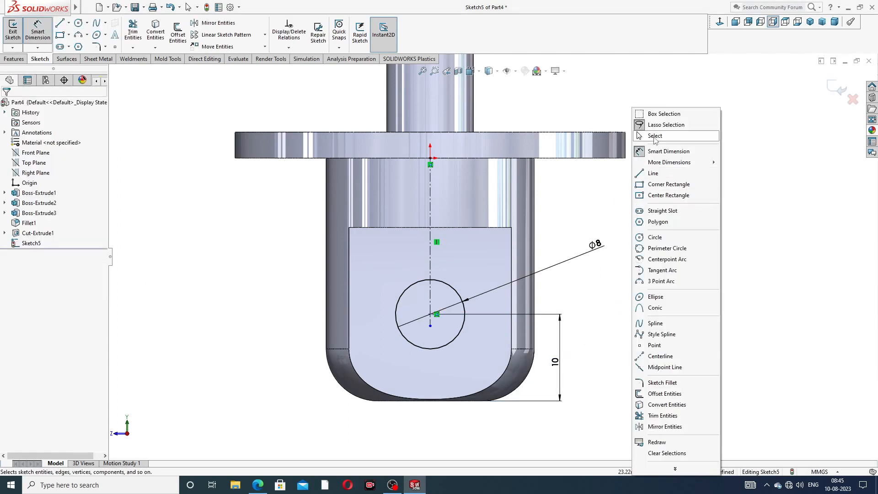
click(655, 136)
Step: Cut the 8 mm circle through the boss with an Extruded Cut set to Through All - Both
click(21, 60)
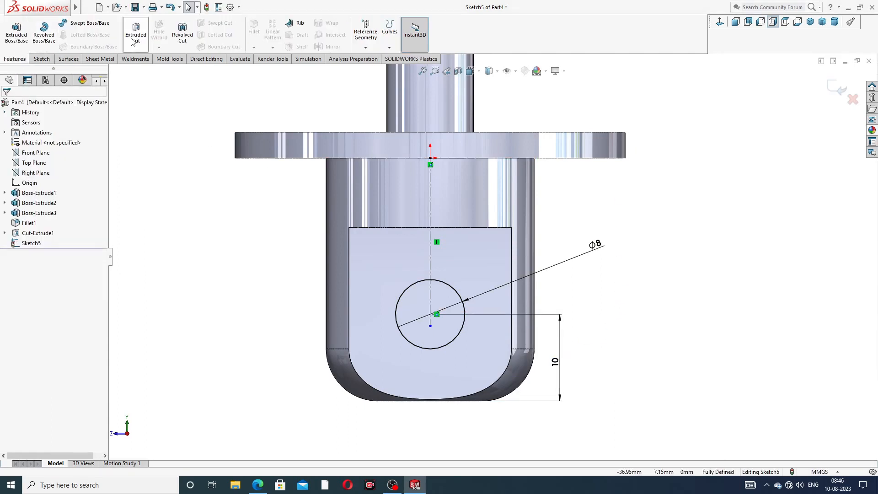
click(136, 32)
click(85, 163)
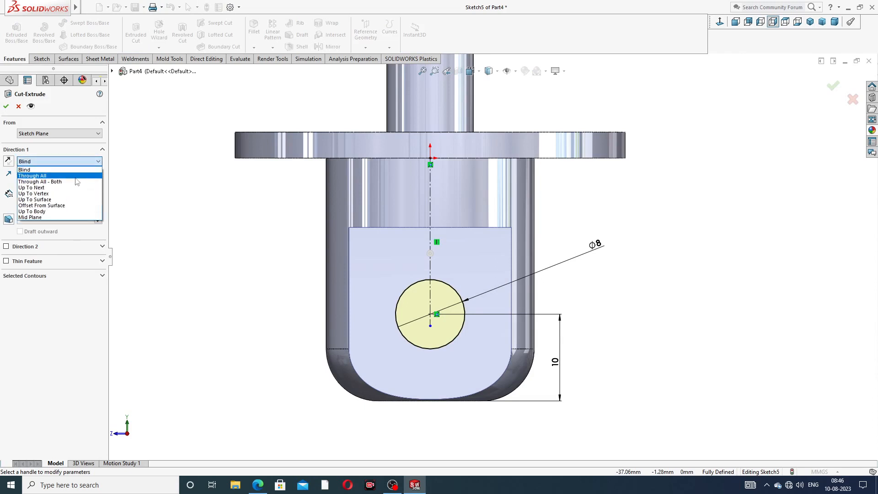
click(41, 181)
middle_drag(224, 243, 253, 239)
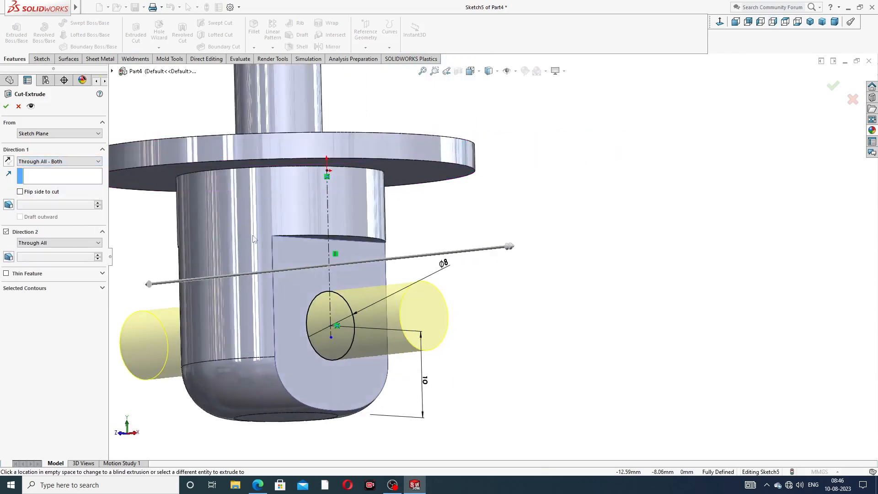
click(5, 107)
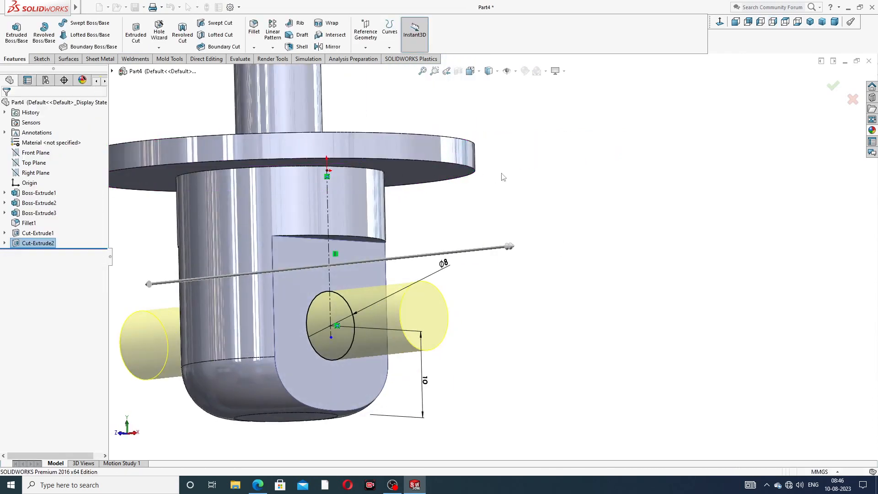
Step: Consult the PART-04 PDF drawing and start a new sketch on the Right Plane, viewed normal to it
scroll(503, 231, up, 5)
mouse_move(509, 237)
middle_down()
mouse_move(501, 248)
mouse_move(509, 245)
middle_up()
click(258, 484)
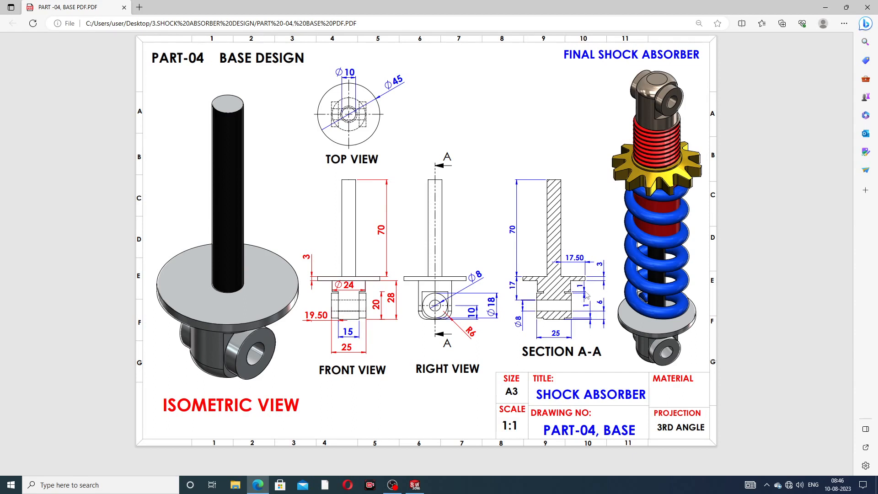
click(258, 485)
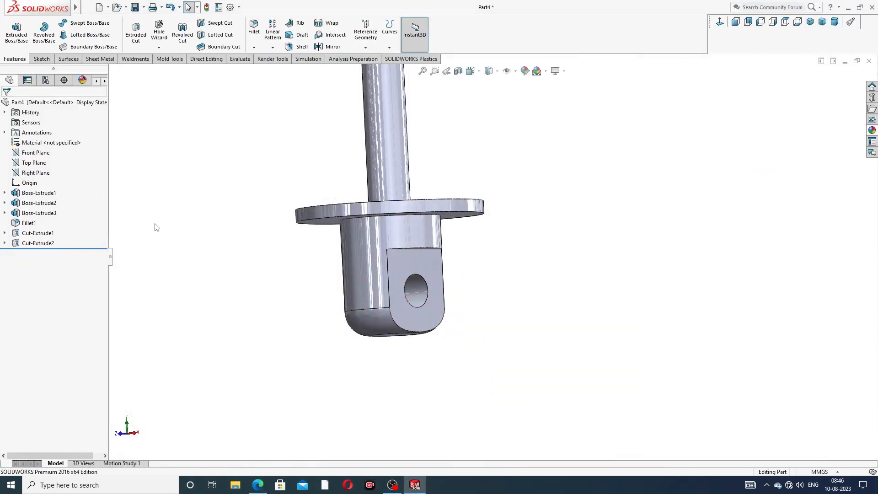
click(36, 174)
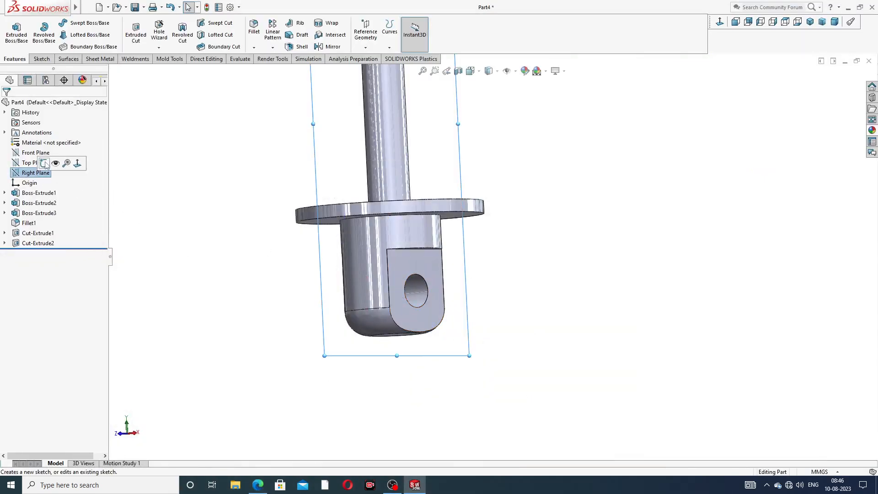
click(44, 164)
click(719, 22)
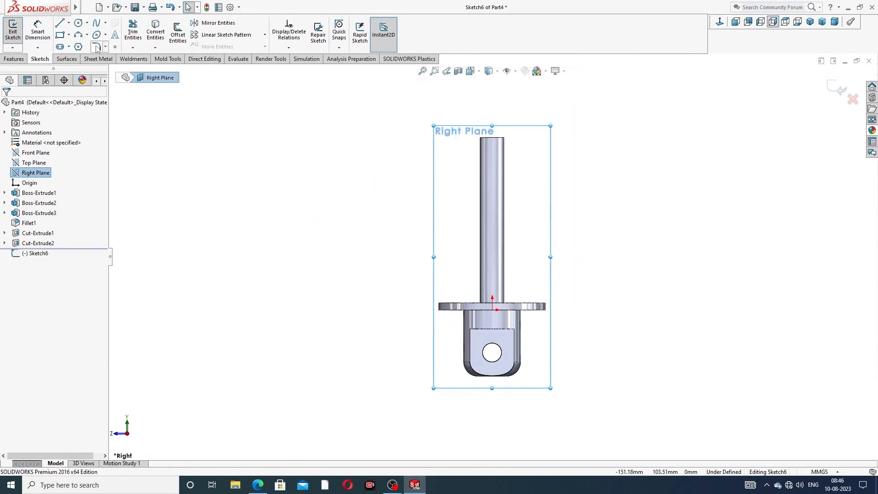
click(68, 23)
click(80, 39)
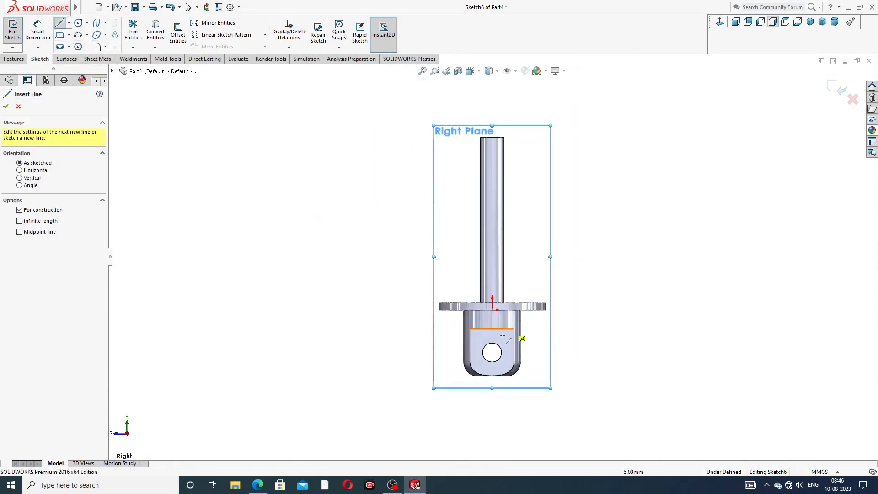
scroll(503, 336, down, 5)
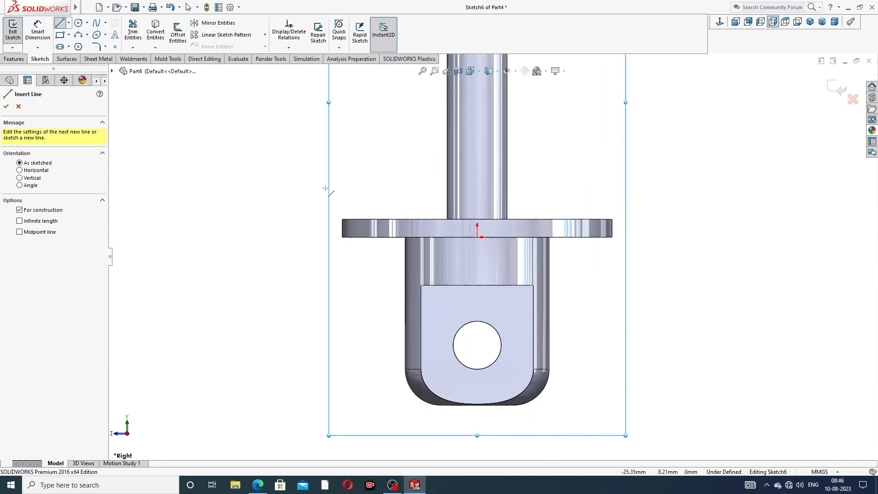
click(19, 107)
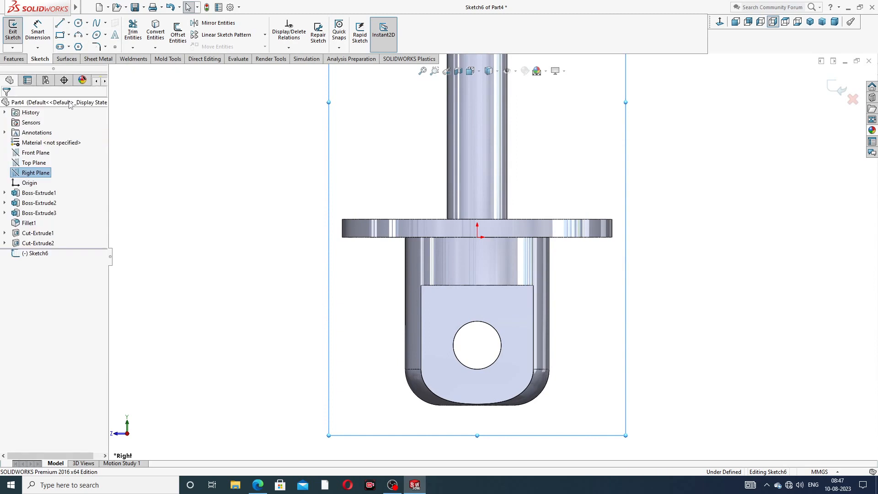
Step: Sketch a circle about 17.7 mm in diameter centered on the cross hole
click(78, 22)
scroll(472, 387, down, 3)
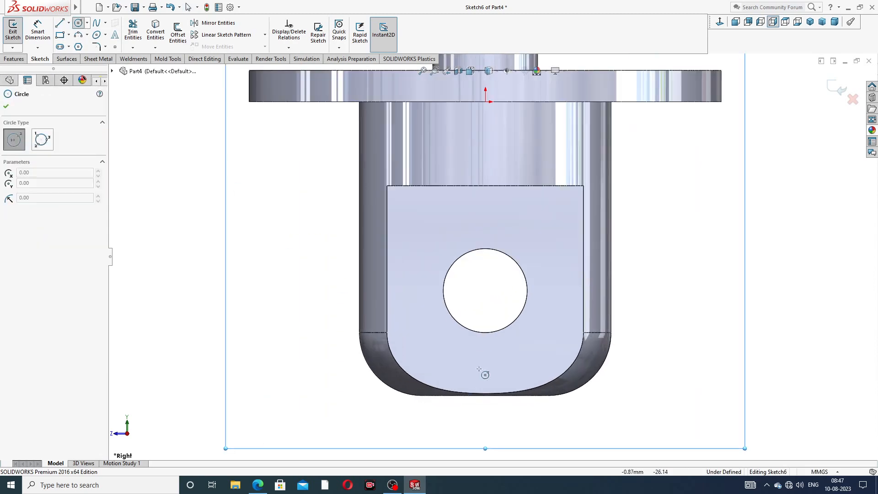
click(485, 290)
click(507, 199)
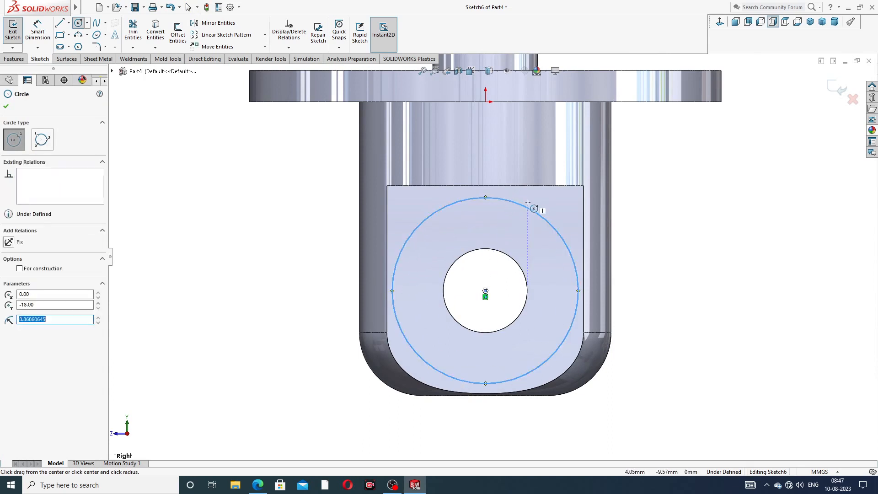
right_click(533, 205)
click(551, 210)
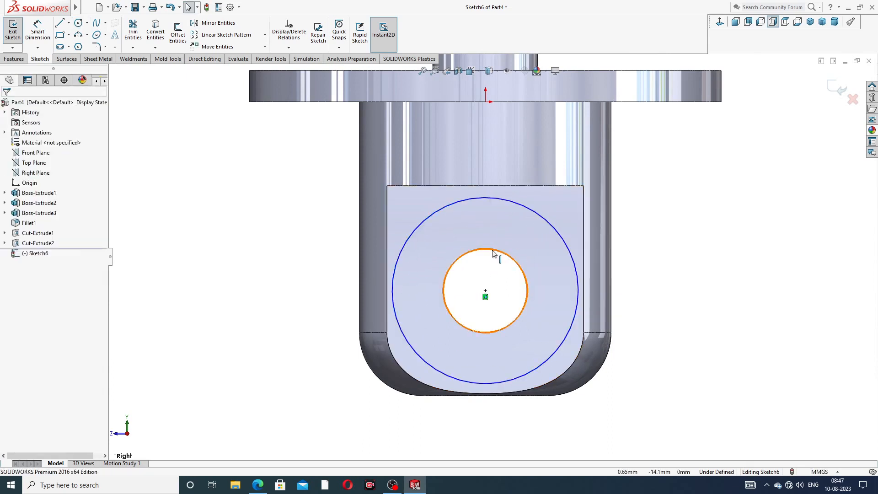
Step: Convert the cross hole's circular edge into the sketch with Convert Entities
click(156, 33)
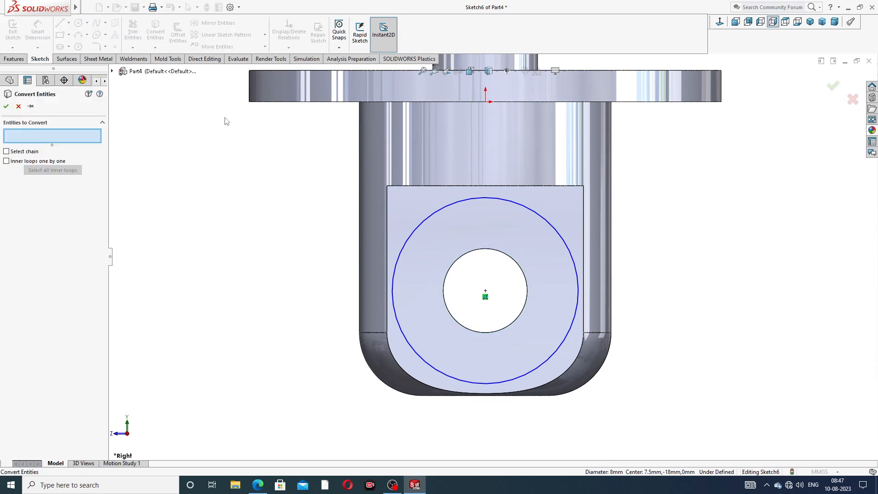
click(18, 106)
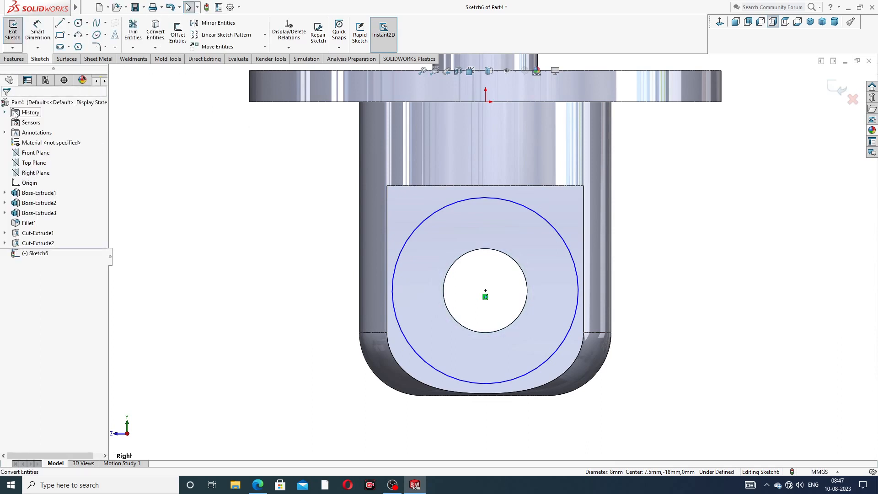
click(503, 252)
click(156, 33)
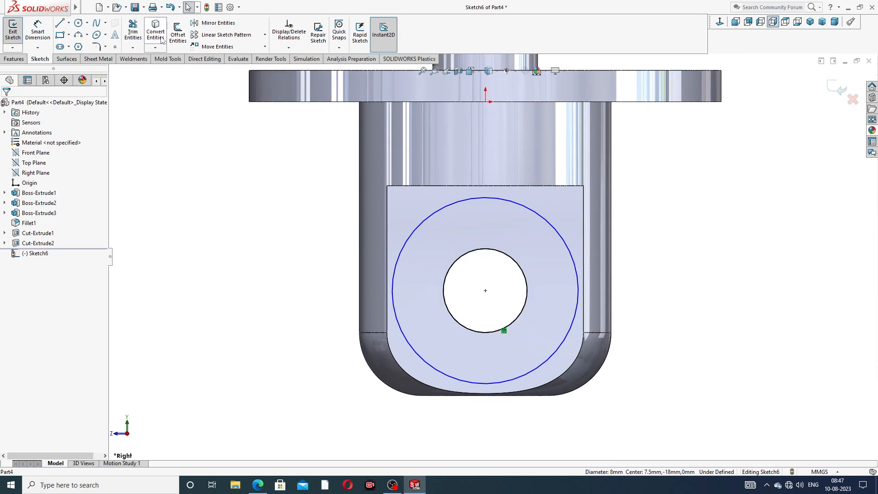
Step: Dimension the outer circle's diameter as 18 mm
click(38, 30)
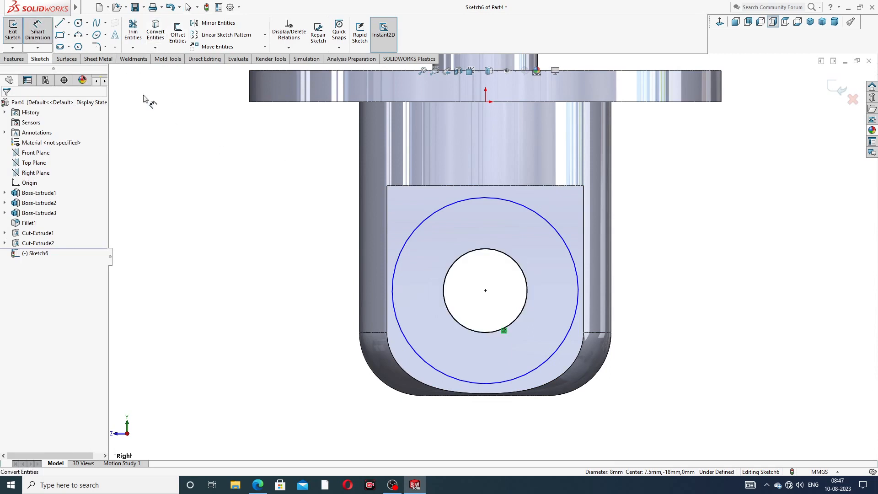
click(555, 229)
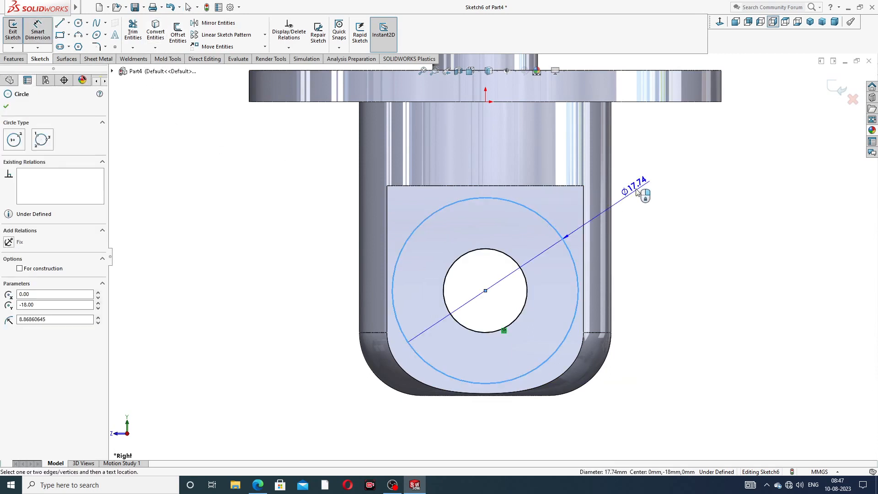
click(638, 191)
text(18)
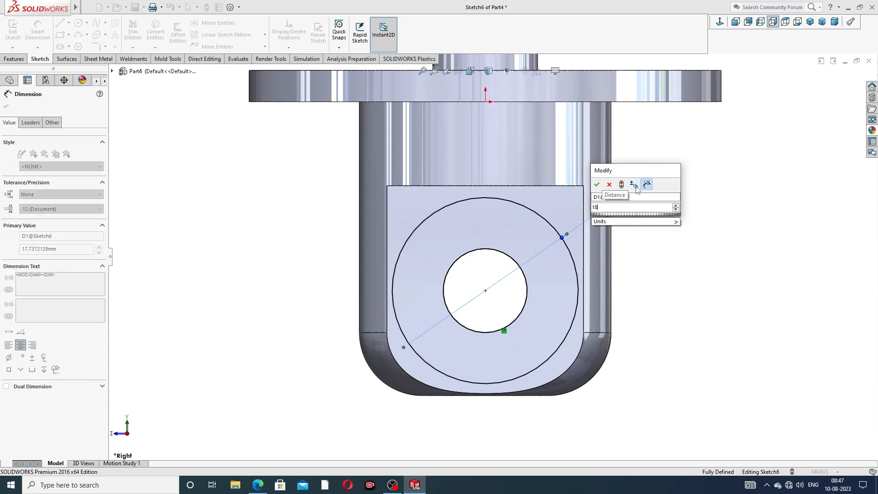
key(Return)
right_click(698, 175)
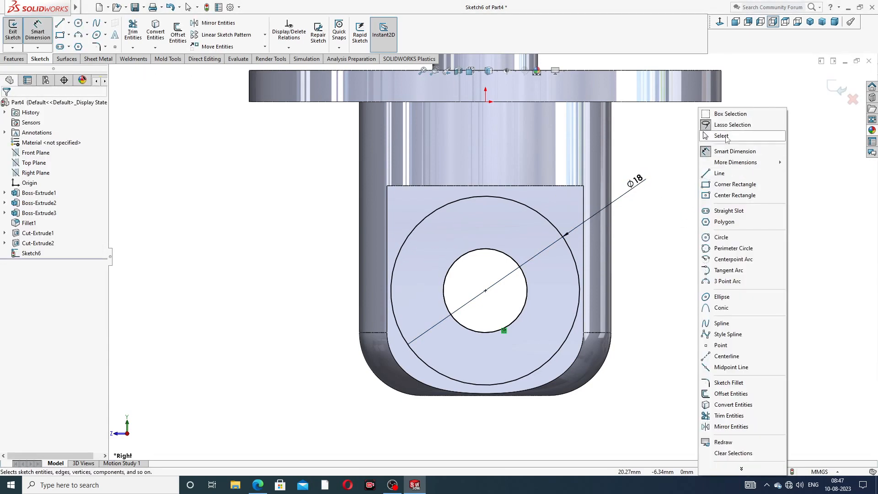
click(718, 136)
Step: Extrude the ring profile 25 mm with the Mid Plane end condition, merging it with the body
click(14, 59)
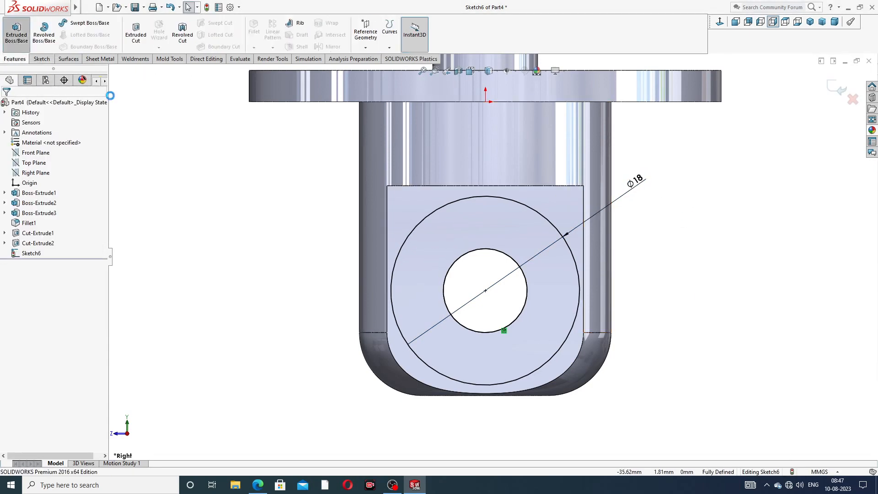
click(17, 32)
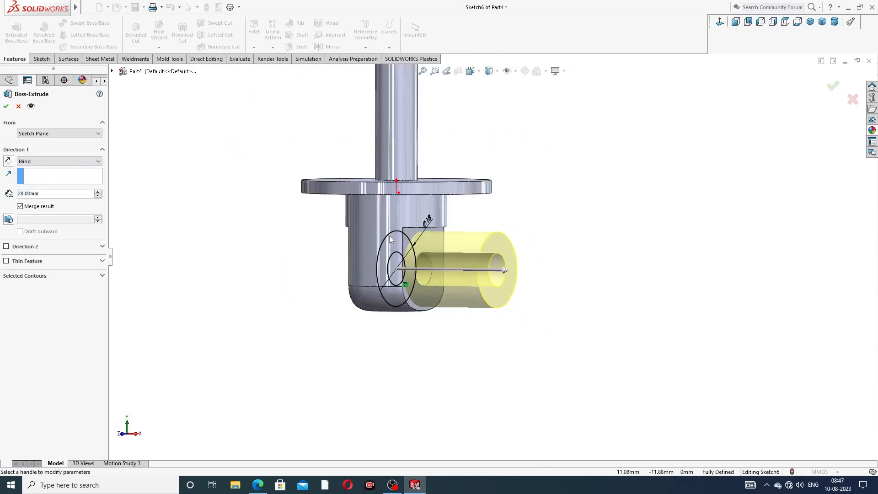
click(68, 162)
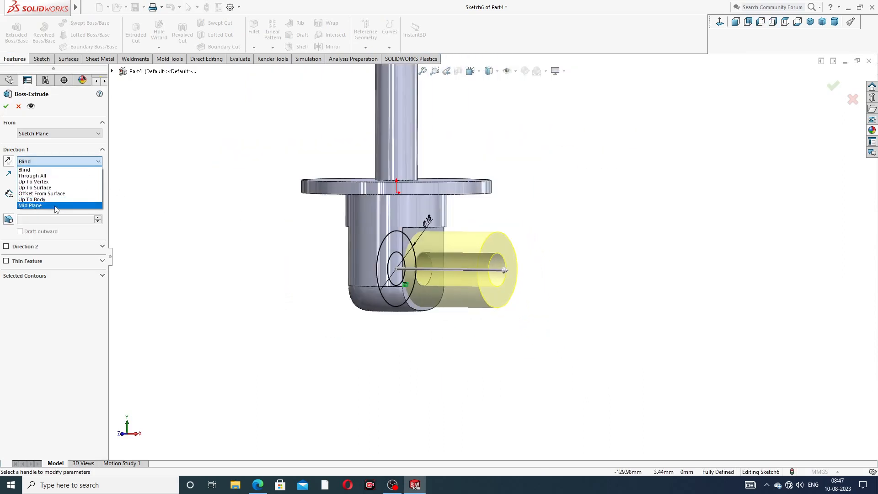
click(56, 206)
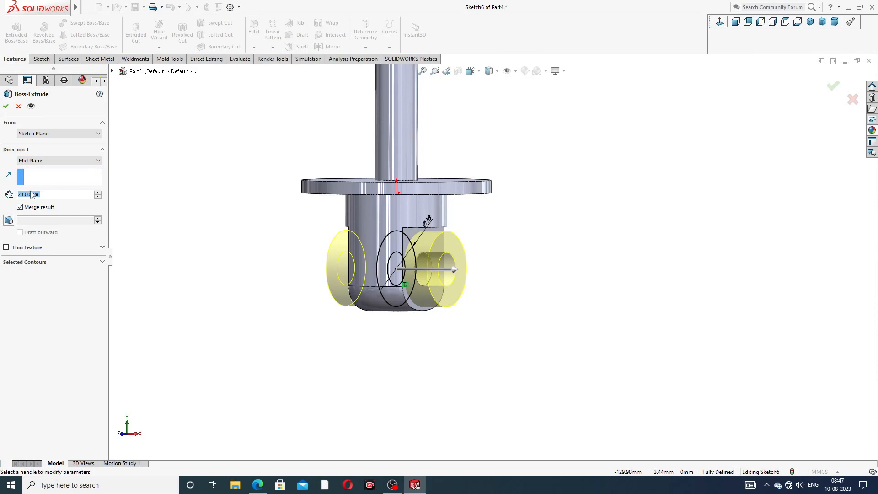
text(25)
key(Return)
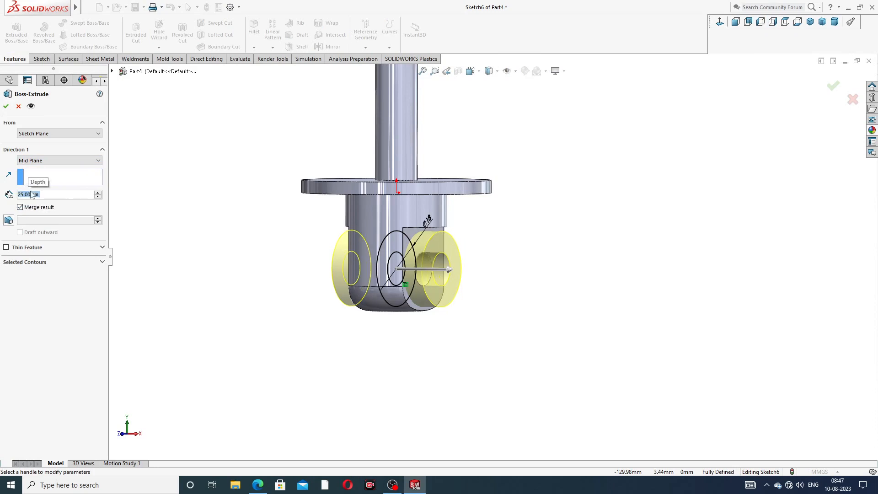
click(6, 106)
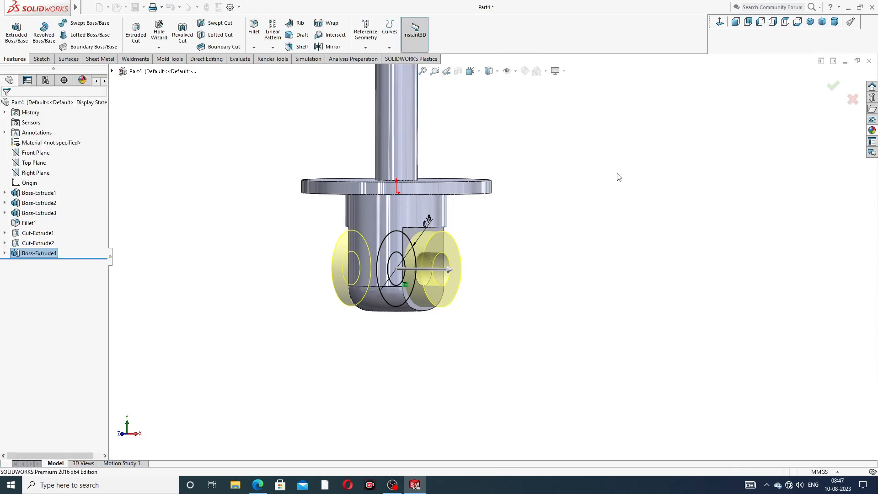
Step: Examine the base model from several angles and compare it with the PART-04 PDF drawing
middle_drag(515, 241, 431, 146)
scroll(503, 133, up, 3)
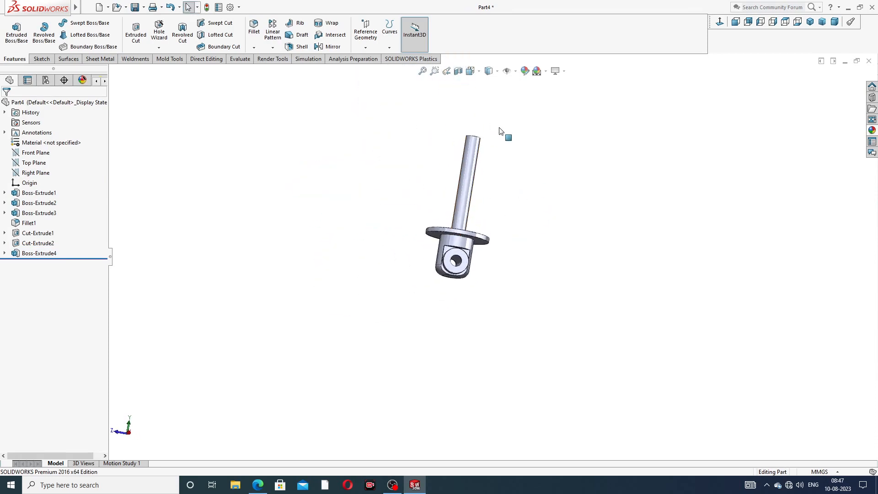
middle_drag(503, 133, 465, 243)
scroll(466, 243, down, 3)
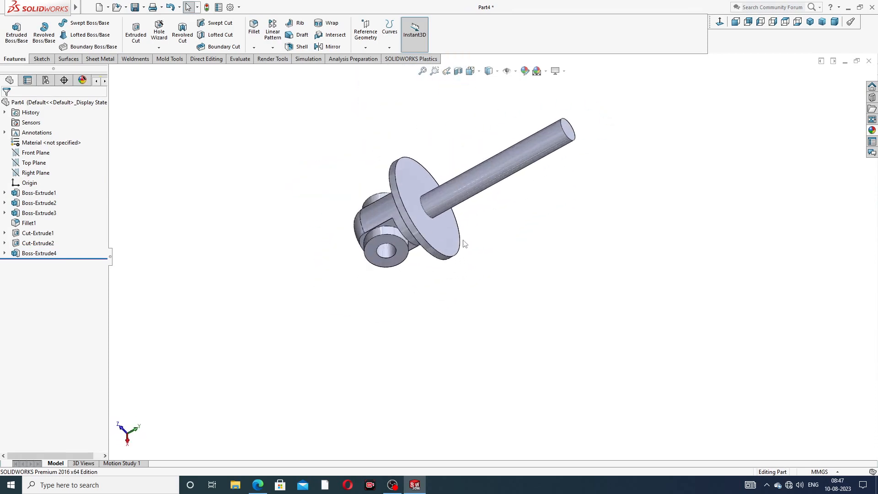
scroll(438, 180, down, 1)
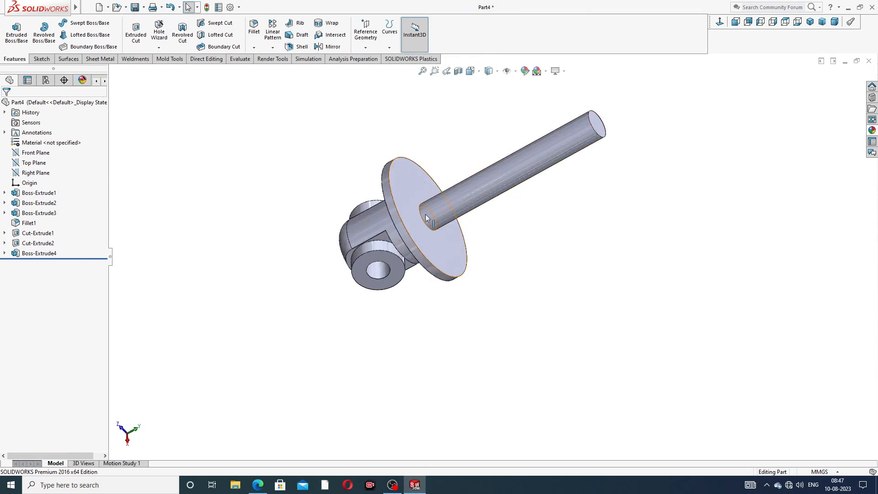
middle_drag(463, 199, 494, 167)
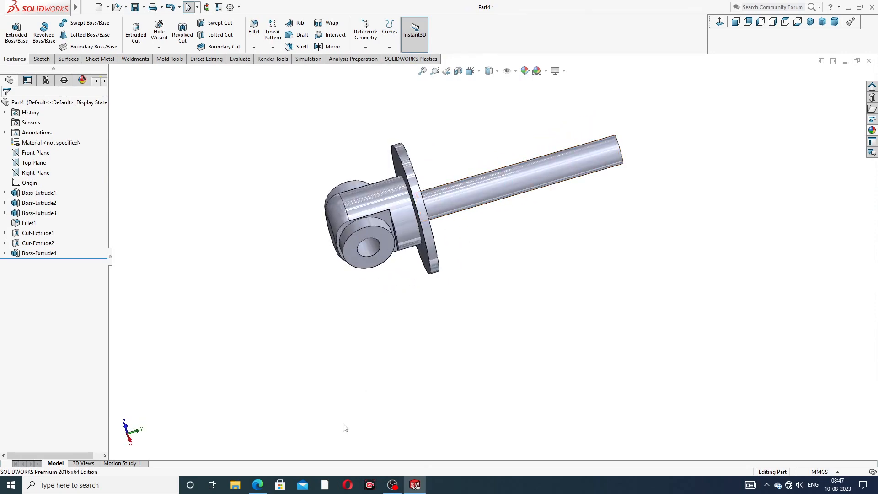
click(268, 487)
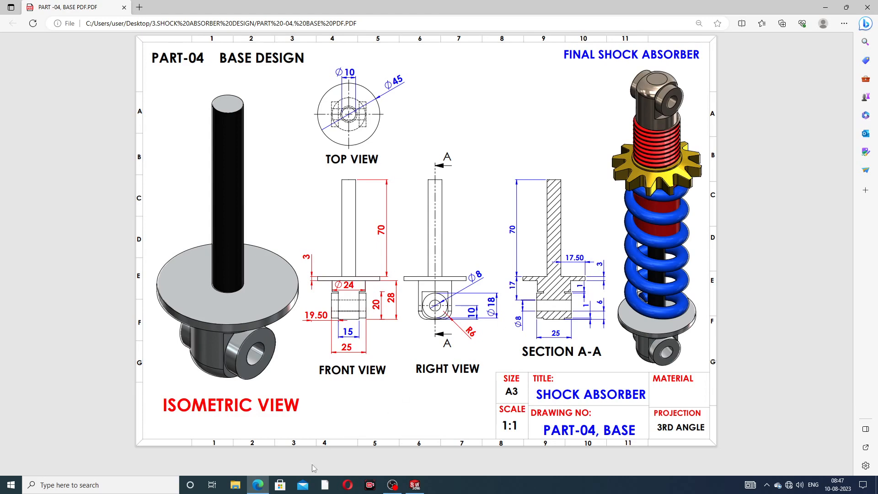
click(258, 486)
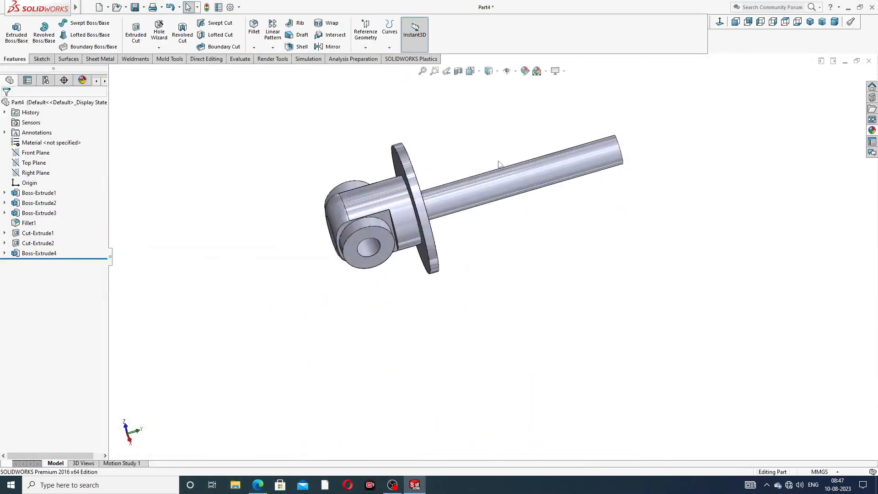
middle_drag(499, 168, 480, 153)
scroll(481, 153, down, 2)
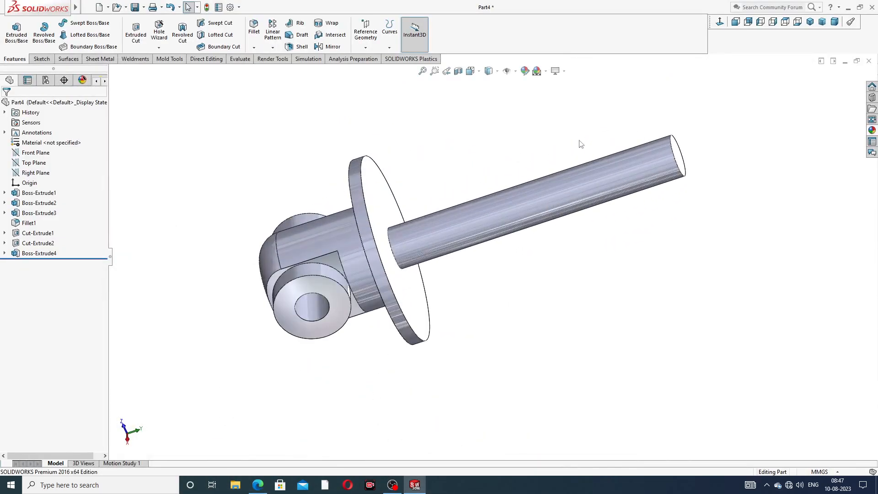
Step: Select all features from Boss-Extrude1 through Boss-Extrude4 and apply the chromium plate appearance to them
click(872, 130)
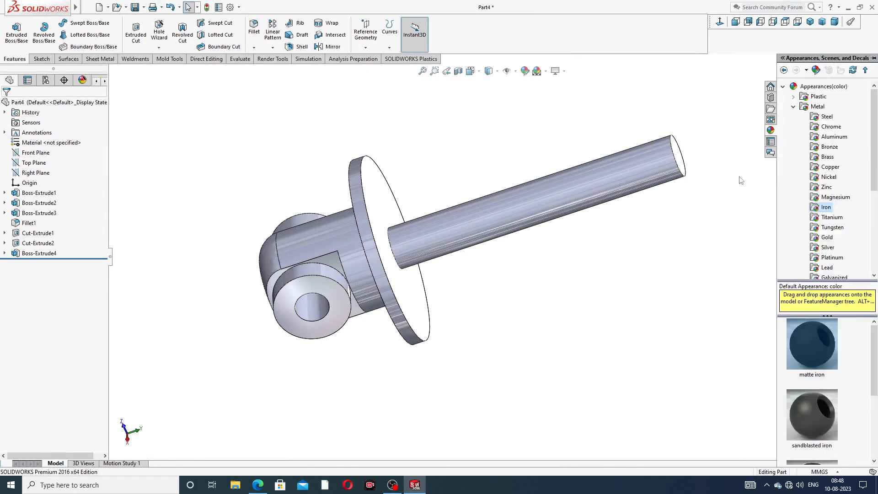
click(469, 153)
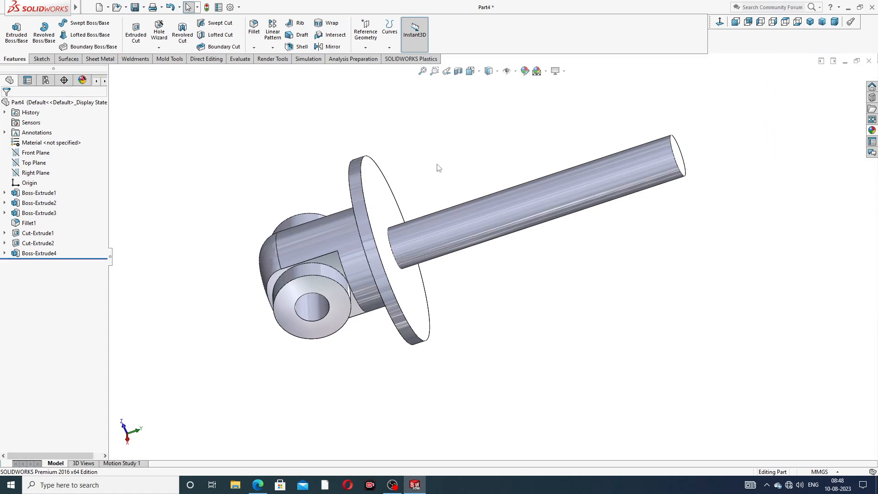
click(40, 193)
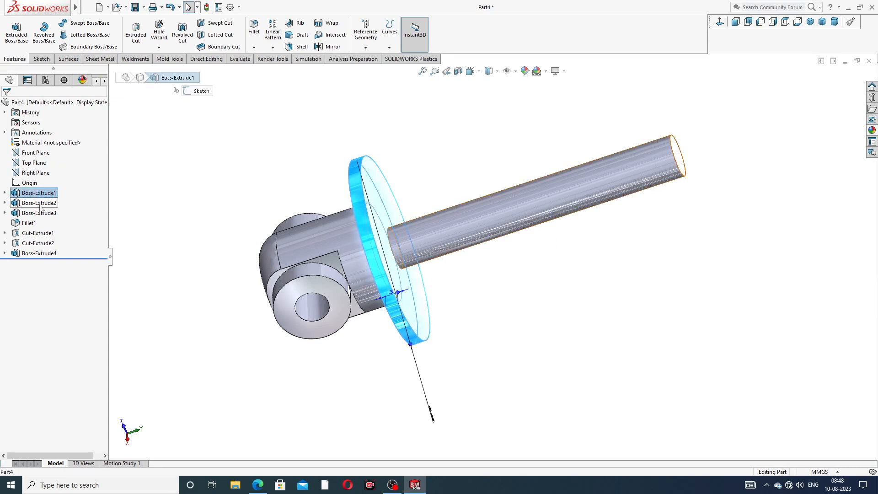
shift+click(39, 213)
ctrl+click(37, 223)
ctrl+click(37, 232)
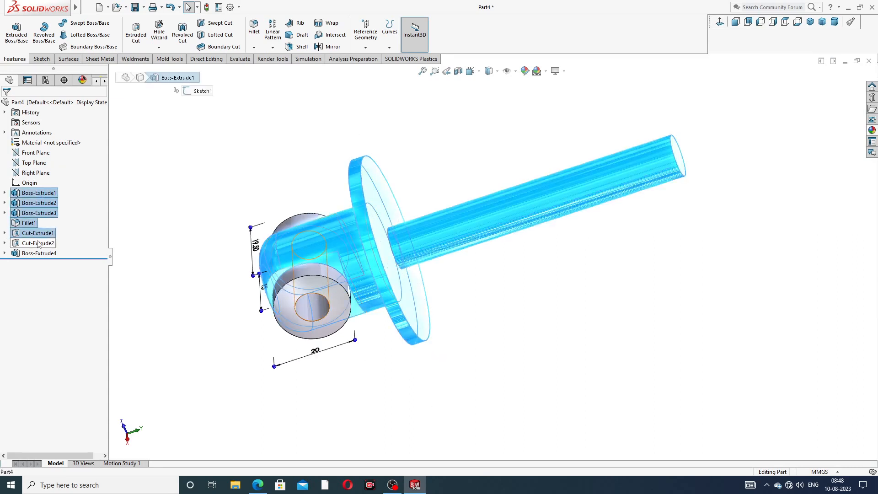
ctrl+click(37, 243)
ctrl+click(38, 253)
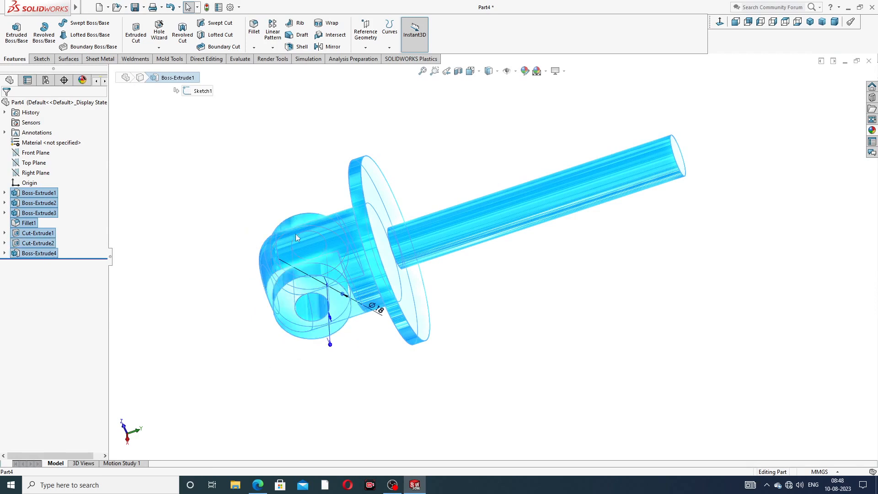
click(871, 131)
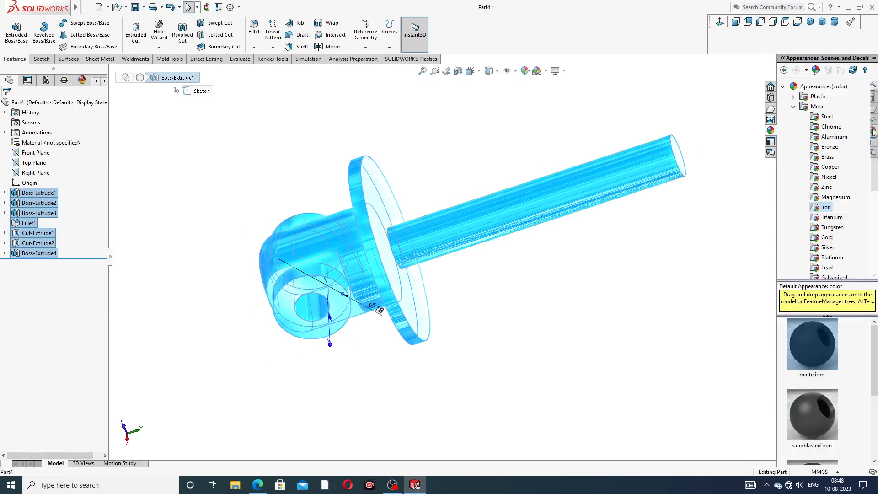
click(831, 127)
double_click(811, 328)
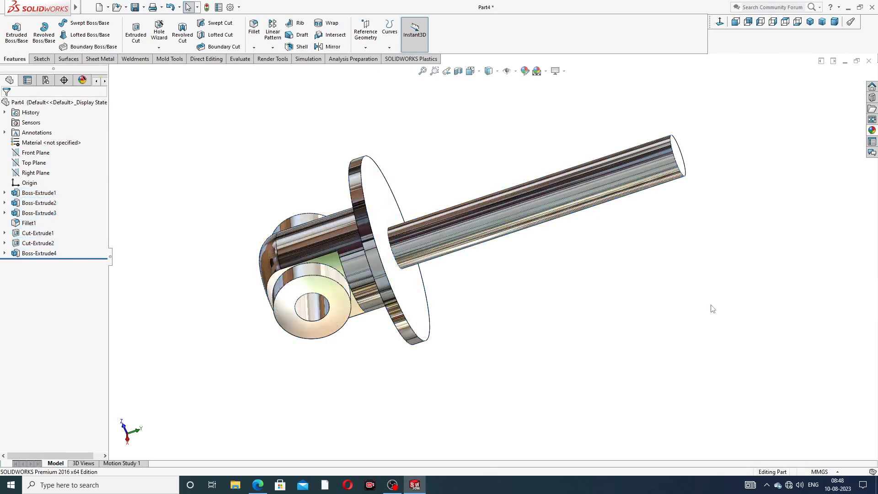
Step: Apply the matte iron appearance to the cylindrical face of the long 10 mm rod
click(585, 175)
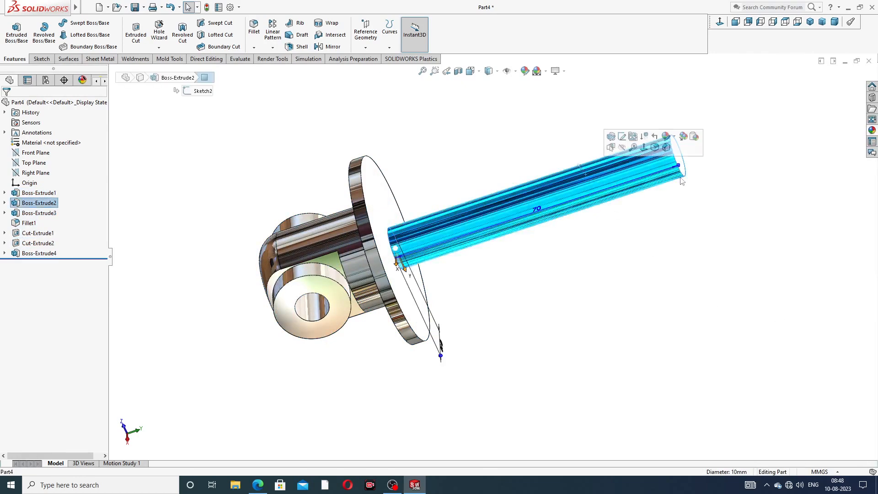
click(872, 130)
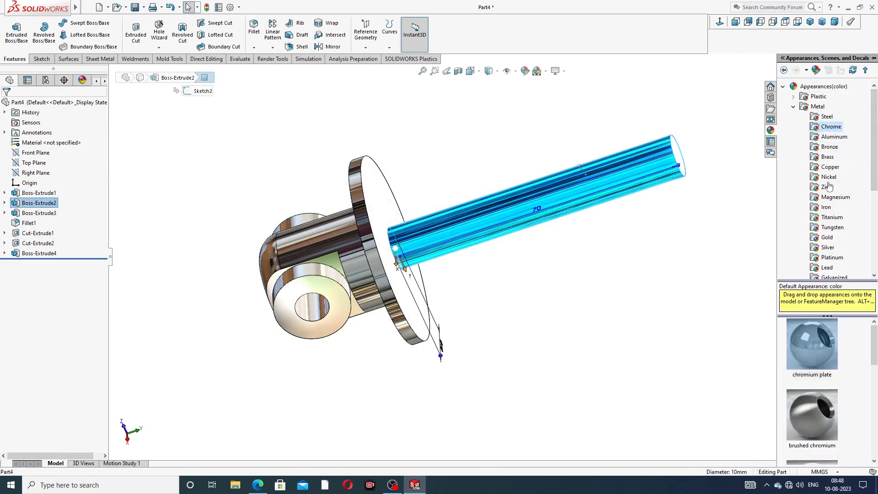
click(826, 207)
double_click(816, 329)
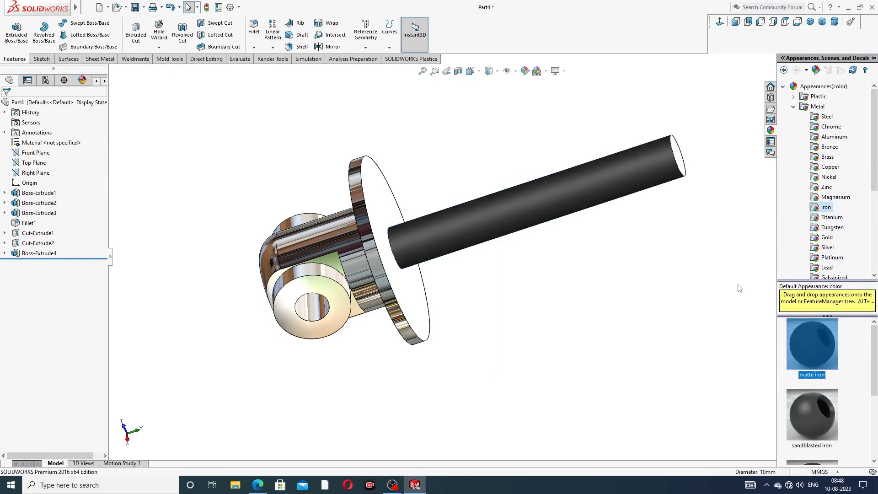
Step: Examine the coloured base from several angles and compare it with the PART-04 PDF drawing
click(679, 244)
scroll(664, 225, up, 2)
middle_drag(666, 229, 461, 229)
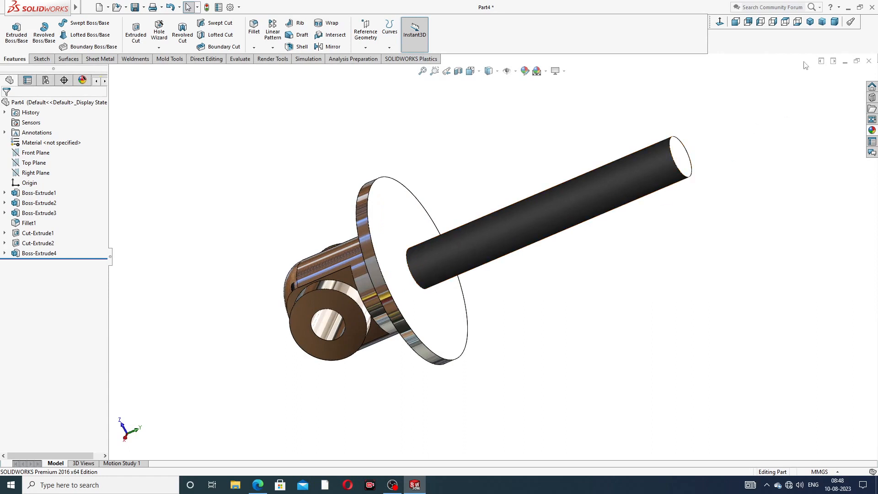
click(809, 21)
middle_drag(594, 236, 524, 299)
scroll(524, 299, down, 5)
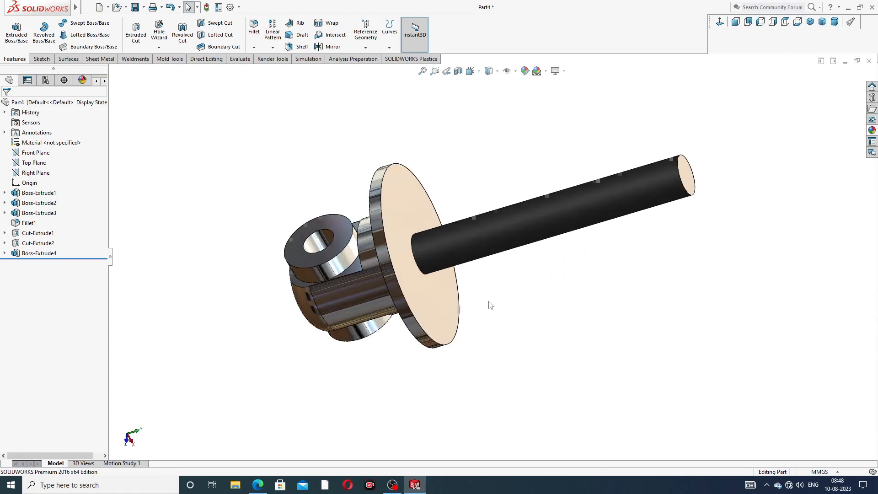
scroll(498, 256, up, 2)
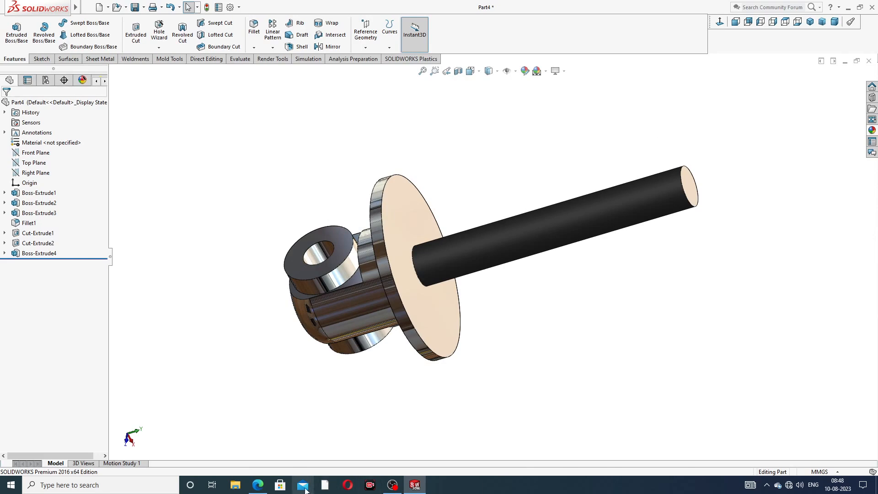
click(258, 485)
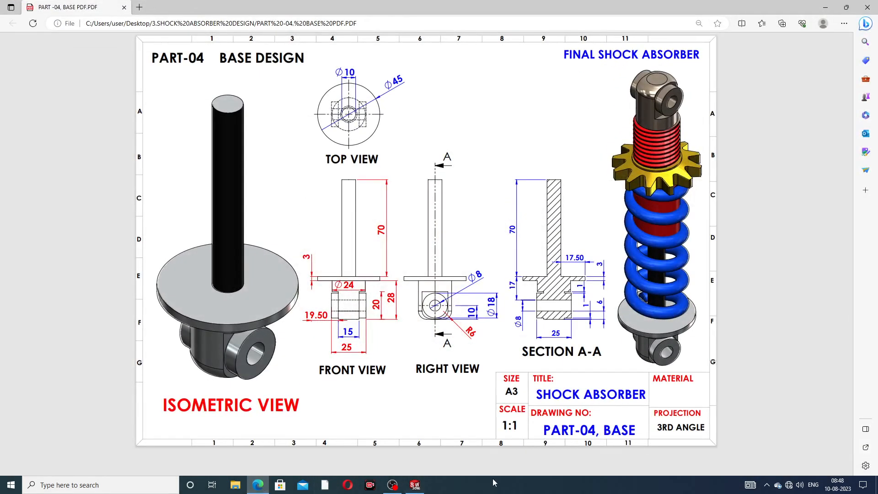
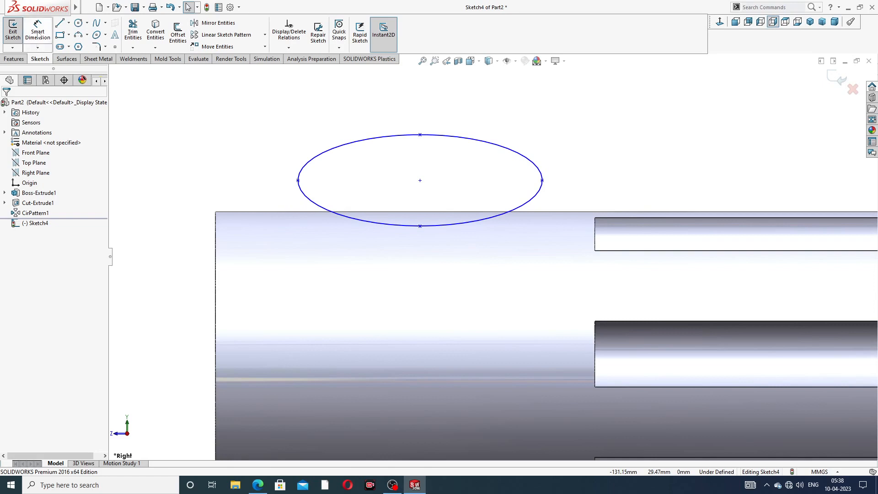
Step: In Sketch4 of Part2, dimension the ellipse's horizontal semi-axis, from its centre to its end point, as 16 mm
click(38, 31)
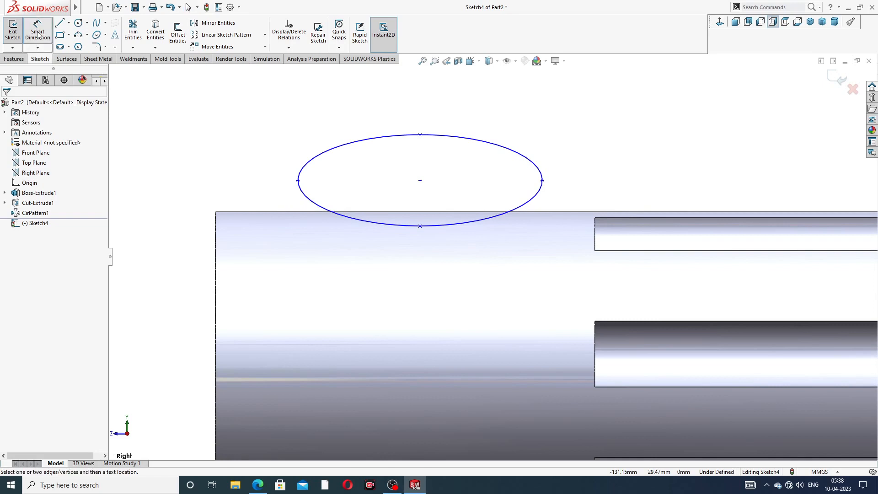
click(420, 181)
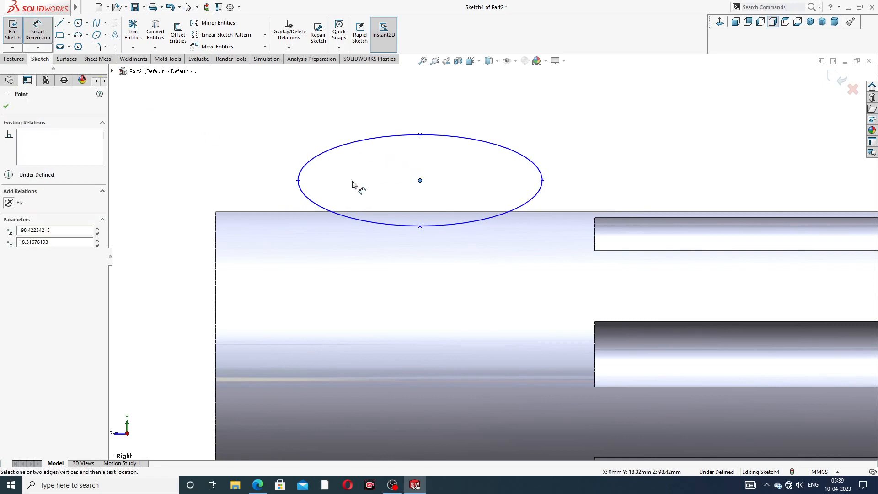
click(298, 181)
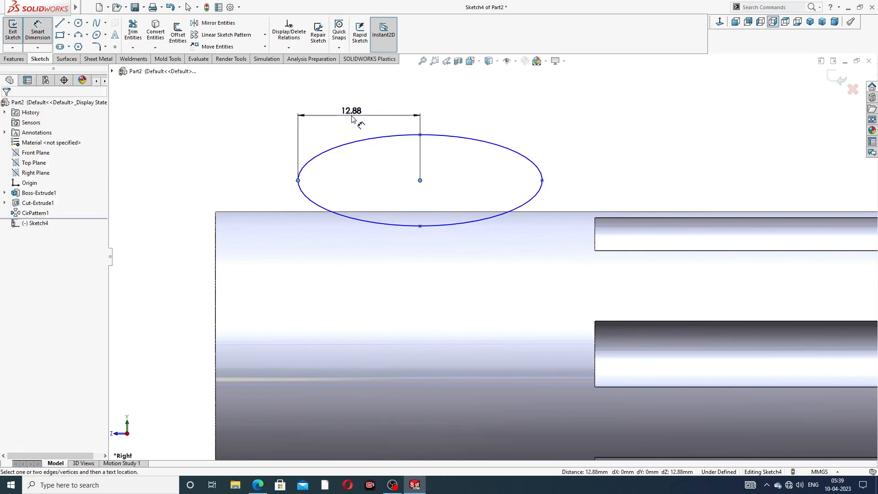
click(352, 119)
text(16)
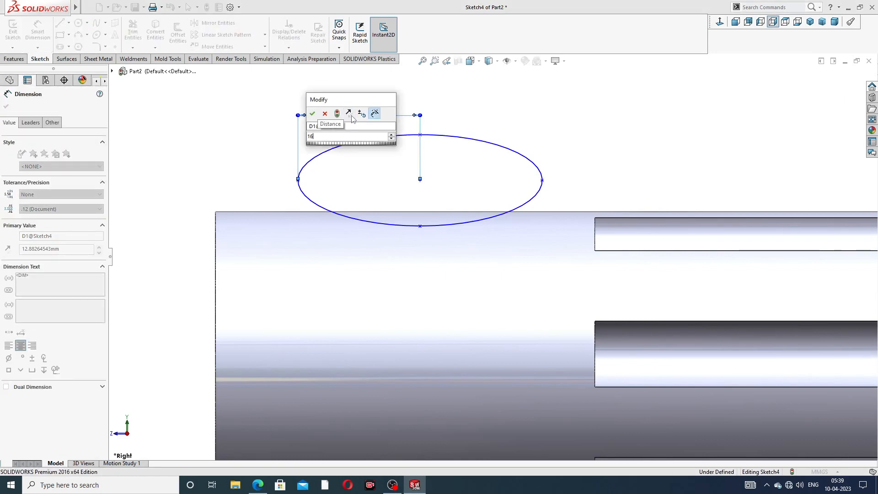
key(Return)
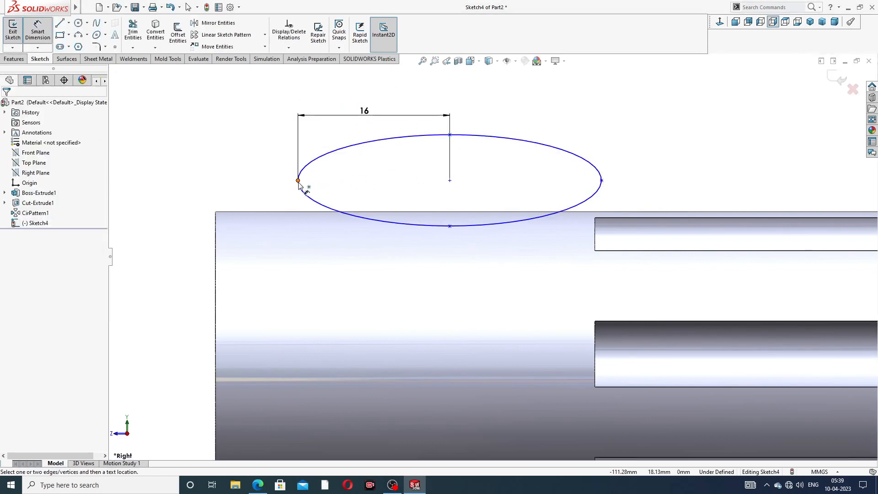
Step: Dimension the ellipse's vertical semi-axis as 7 mm and move the 16 mm dimension clear of the outline
click(298, 181)
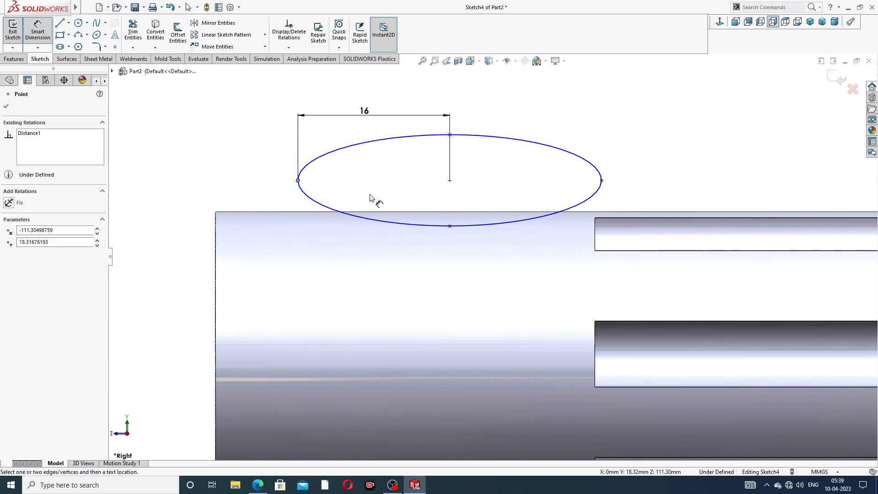
key(Escape)
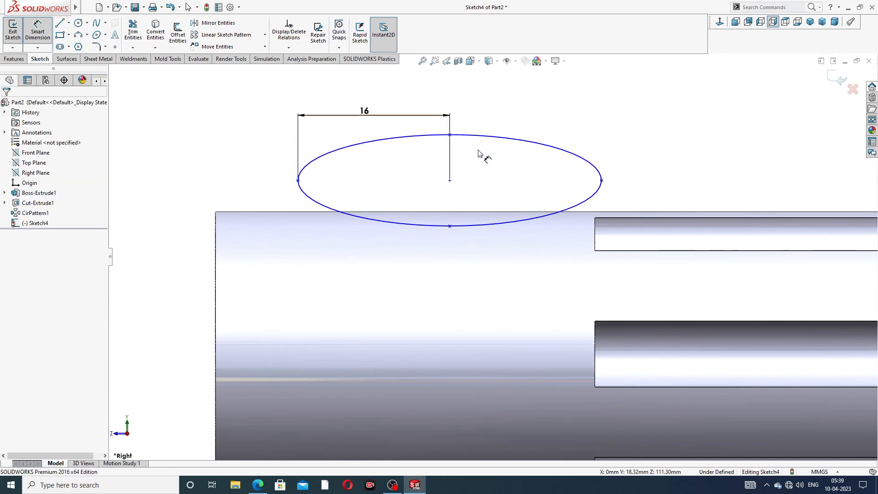
click(450, 135)
click(449, 180)
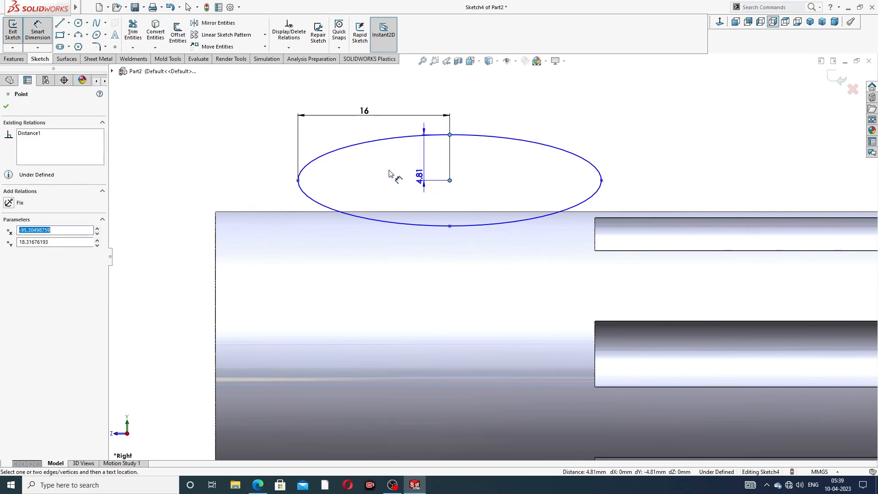
click(265, 165)
text(7)
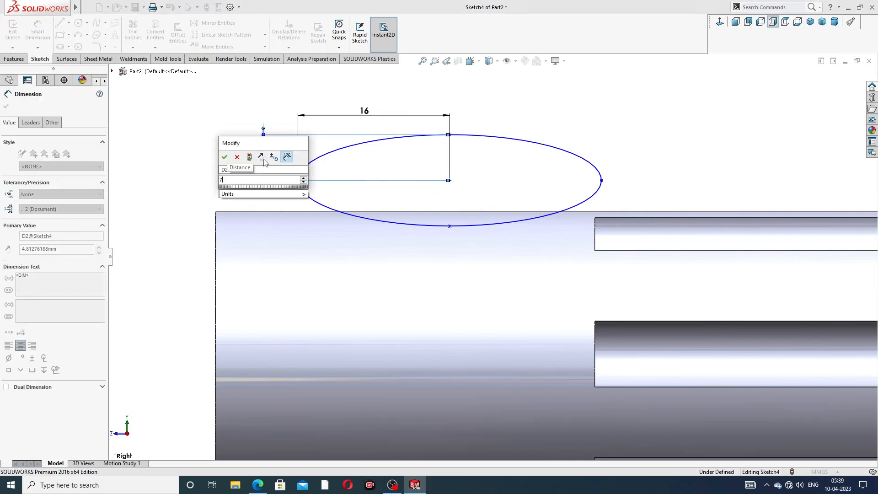
key(Return)
key(Escape)
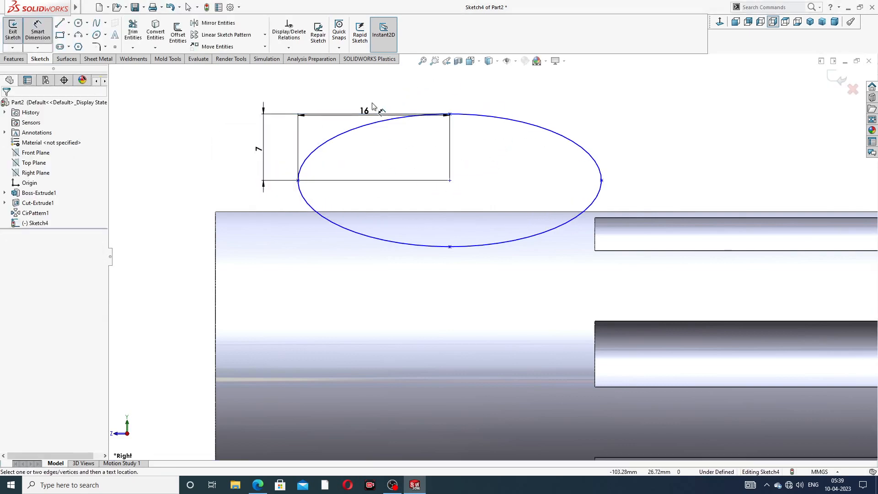
drag(367, 110, 367, 98)
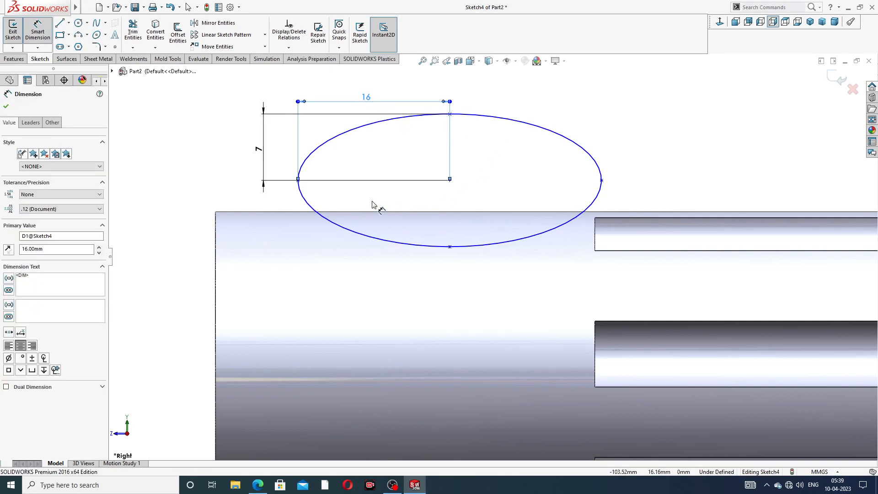
key(Escape)
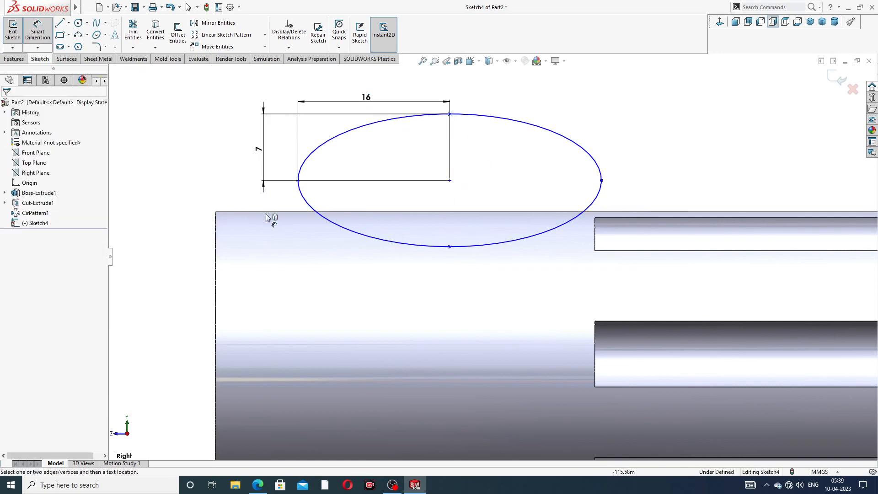
Step: Dimension the ellipse's centre 4 mm above the cylinder's upper edge
click(450, 181)
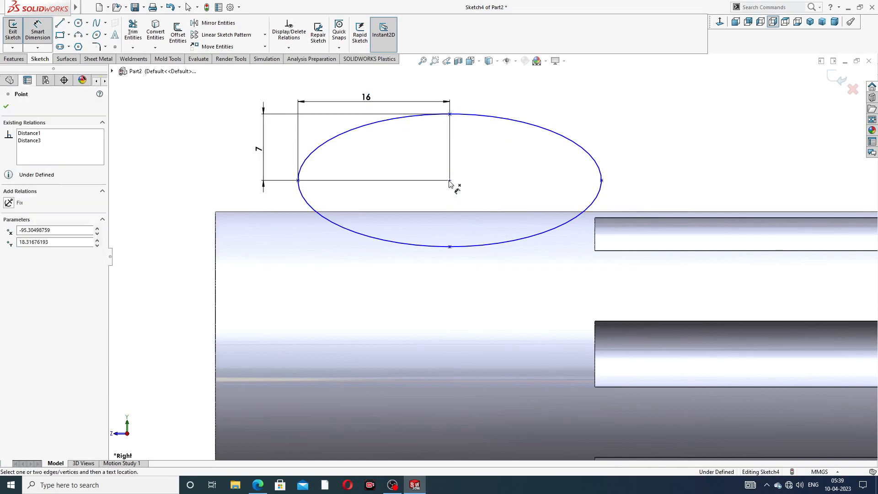
click(448, 212)
click(192, 198)
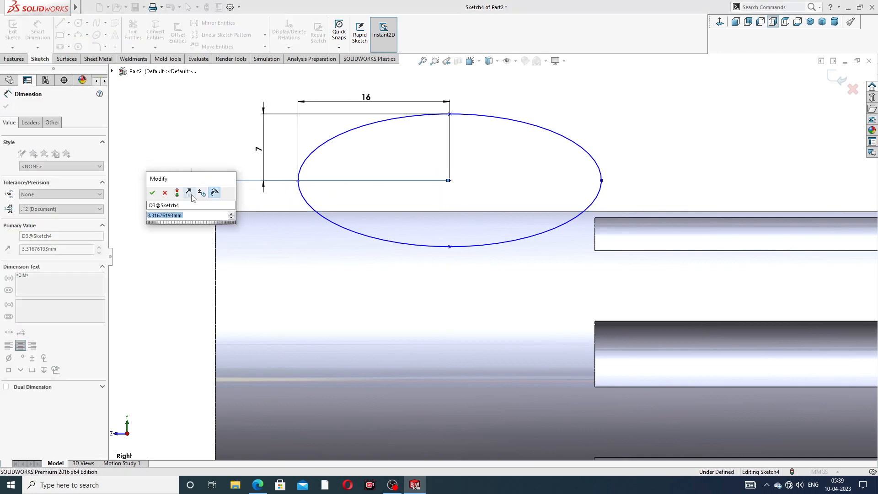
text(4)
key(Return)
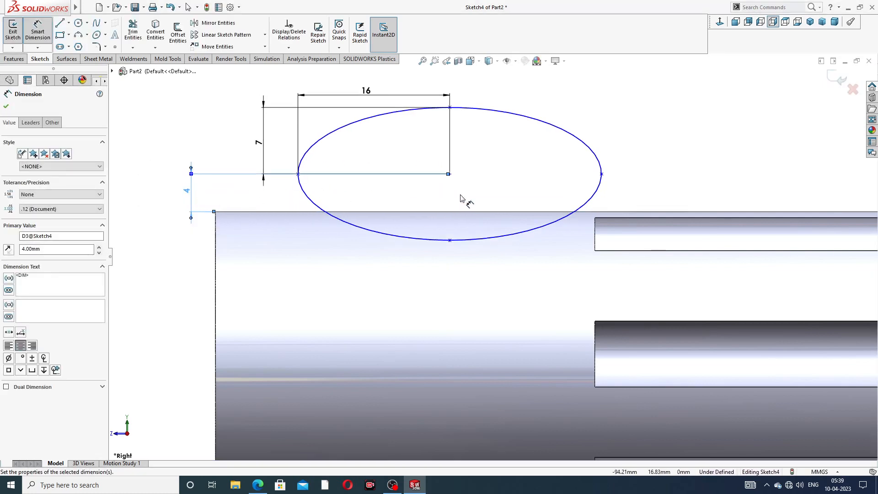
Step: Dimension the ellipse's centre 20 mm from the cylinder's end edge and finish dimensioning
click(450, 174)
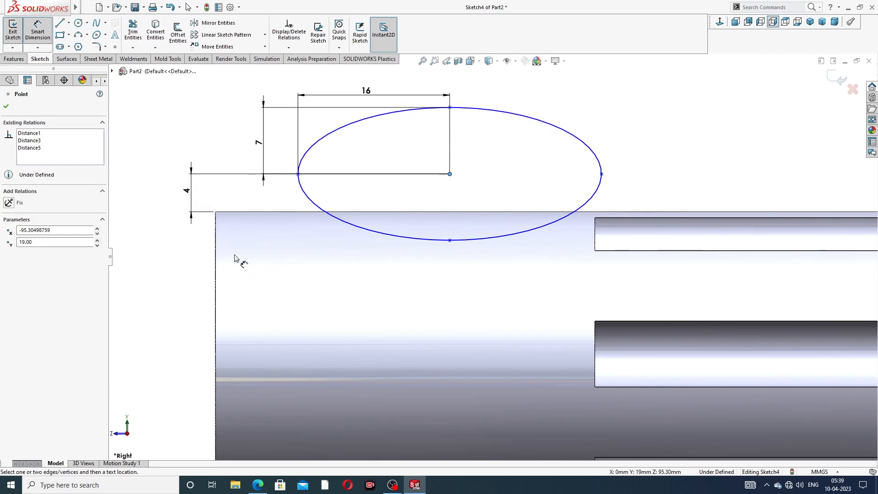
click(218, 247)
click(341, 286)
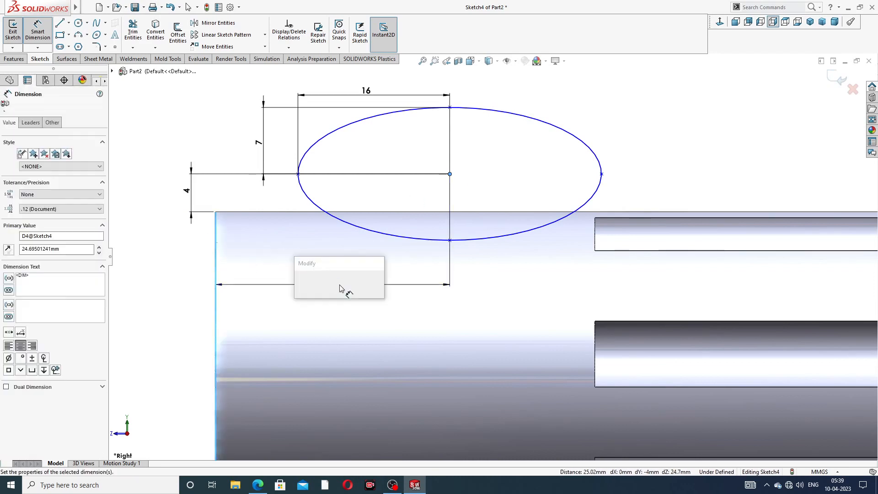
text(20)
key(Return)
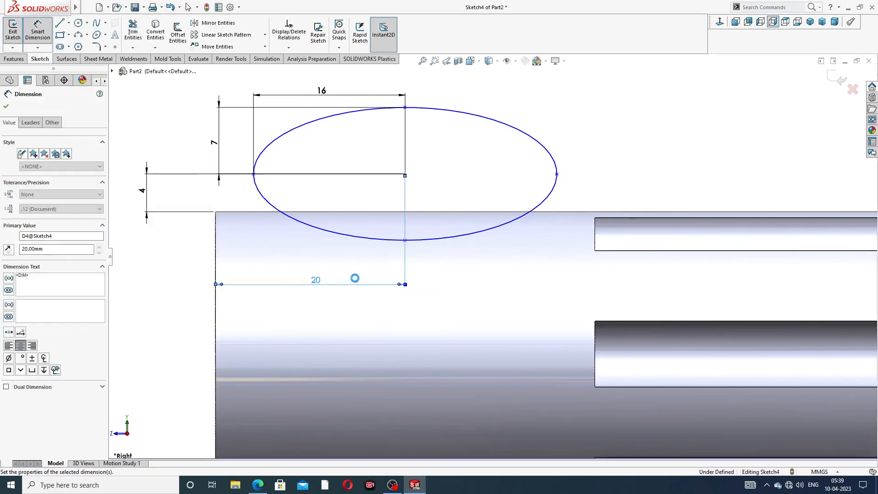
right_click(632, 106)
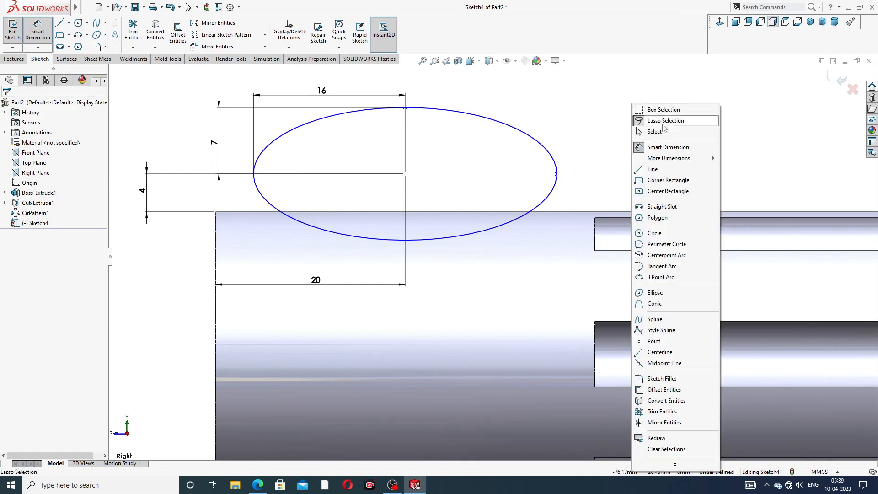
click(649, 129)
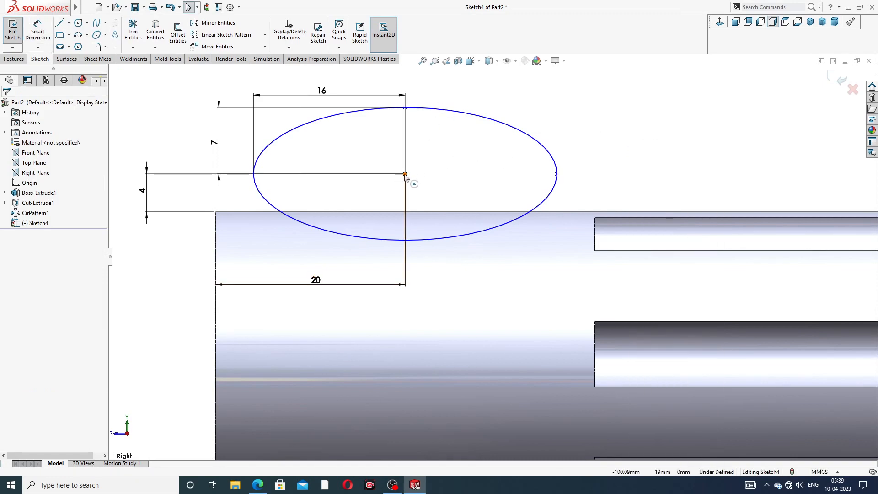
Step: Add a horizontal relation between the ellipse's centre and its end point nearest the cylinder's end, and reposition the 16 mm dimension above the ellipse
click(405, 176)
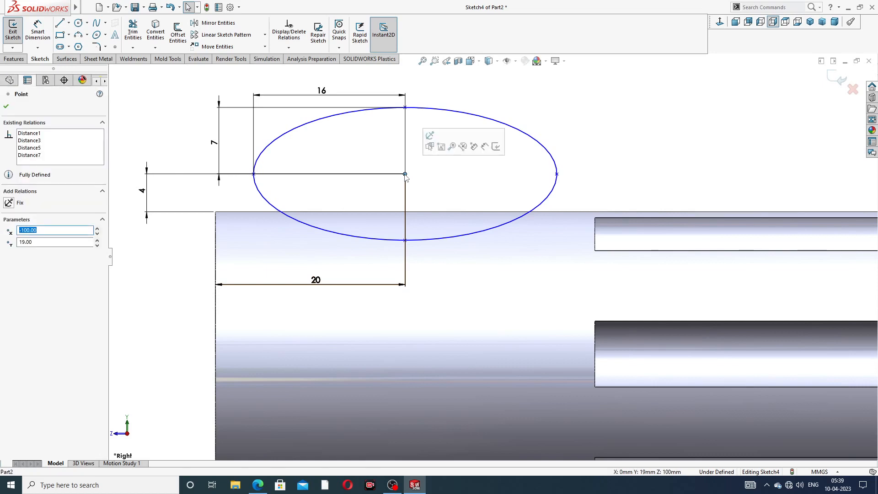
ctrl+click(254, 175)
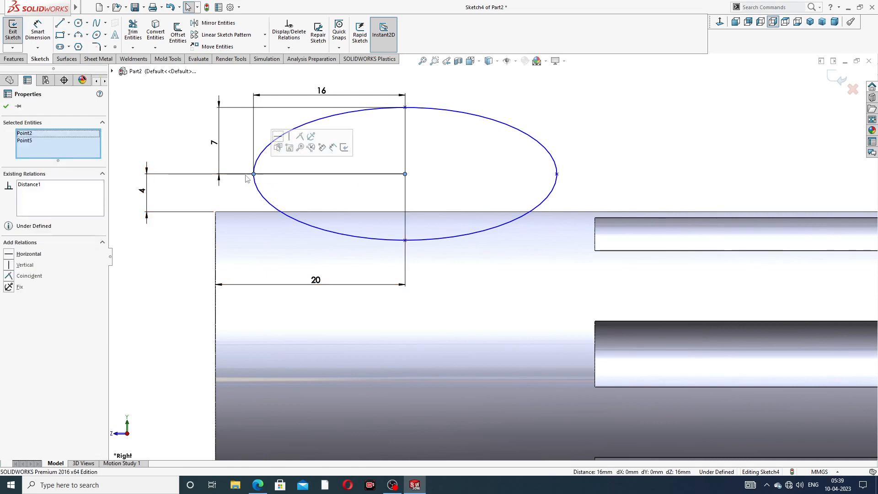
click(28, 254)
click(670, 131)
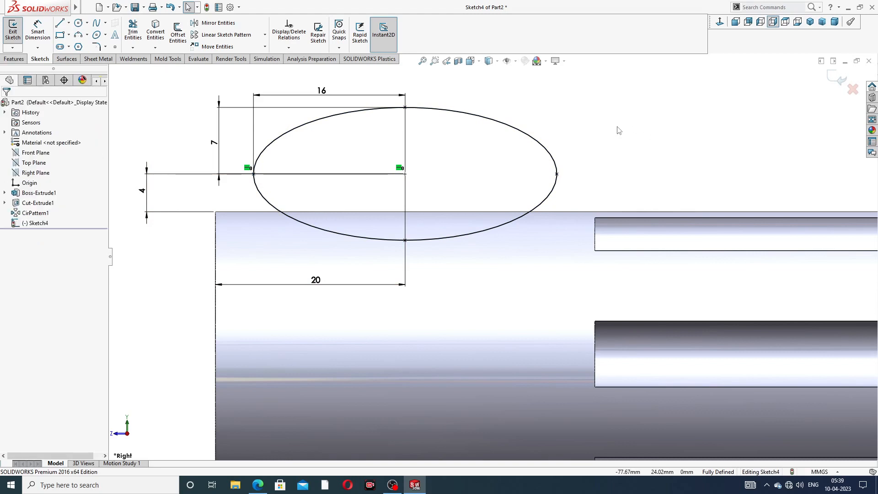
scroll(617, 130, up, 2)
drag(369, 150, 371, 138)
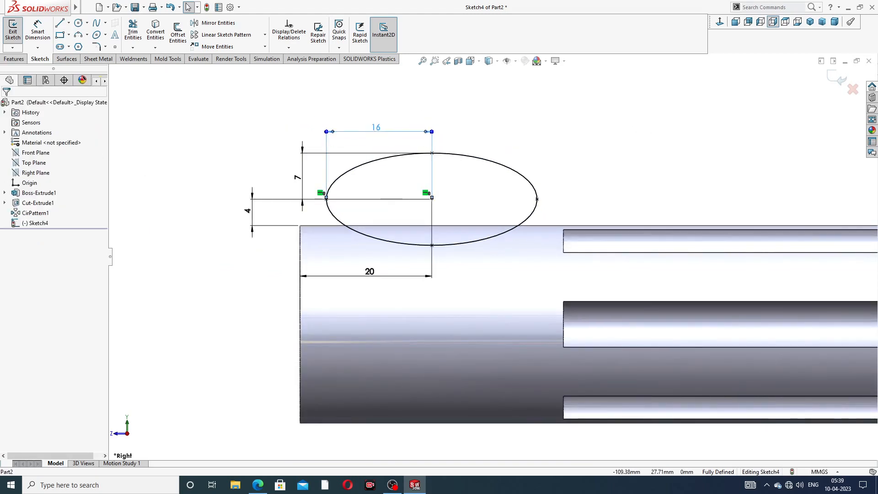
click(537, 151)
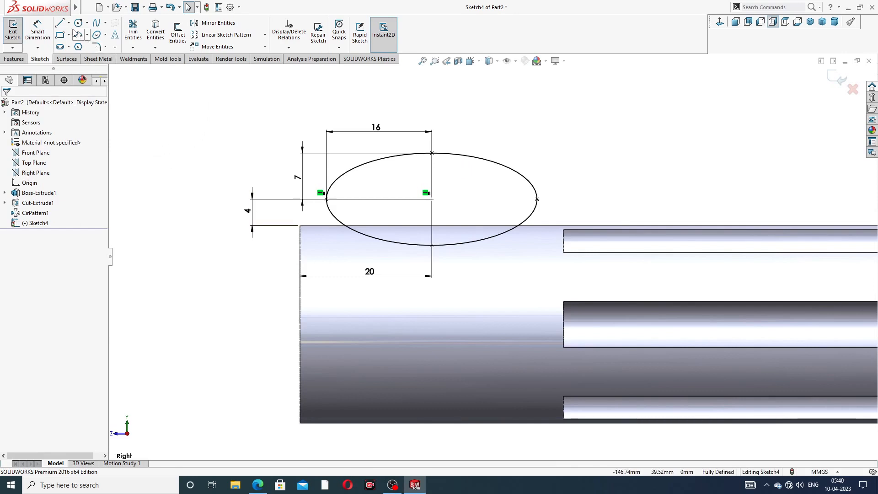
Step: Draw a horizontal centerline along the cylinder's axis from the midpoint of its end edge to below the ellipse's far end point
click(68, 22)
click(77, 44)
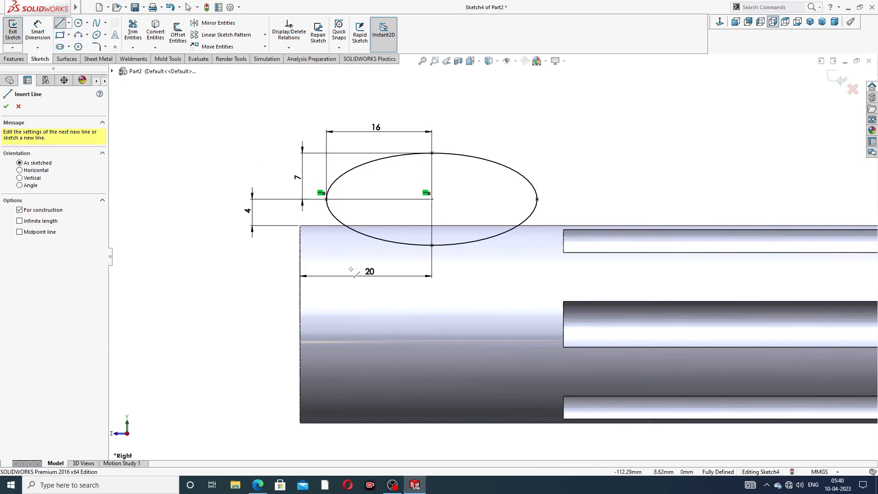
scroll(350, 270, up, 2)
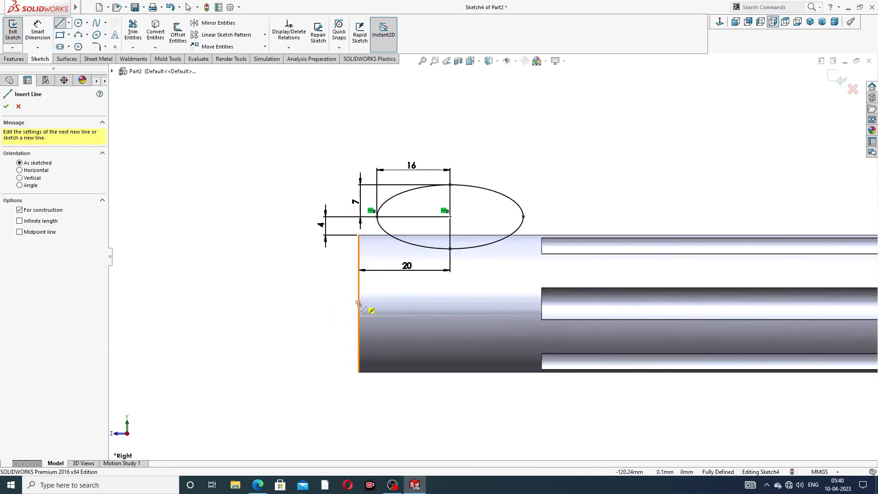
click(358, 303)
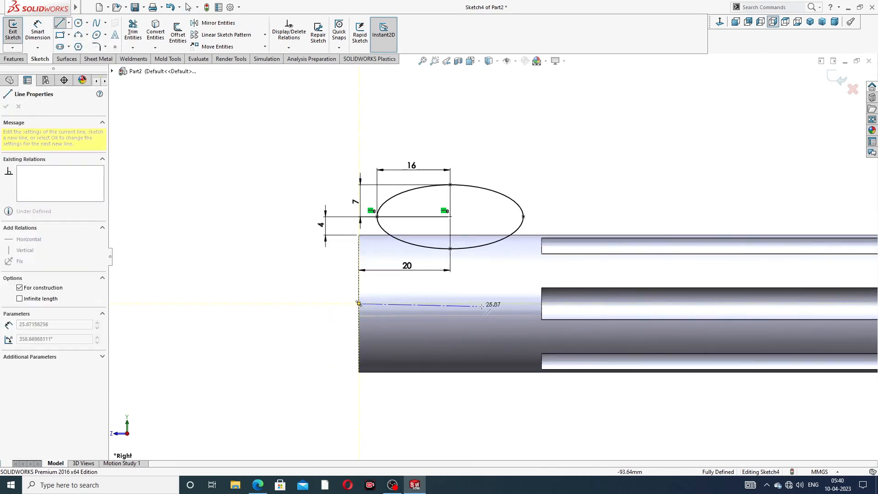
click(524, 303)
right_click(538, 279)
click(556, 293)
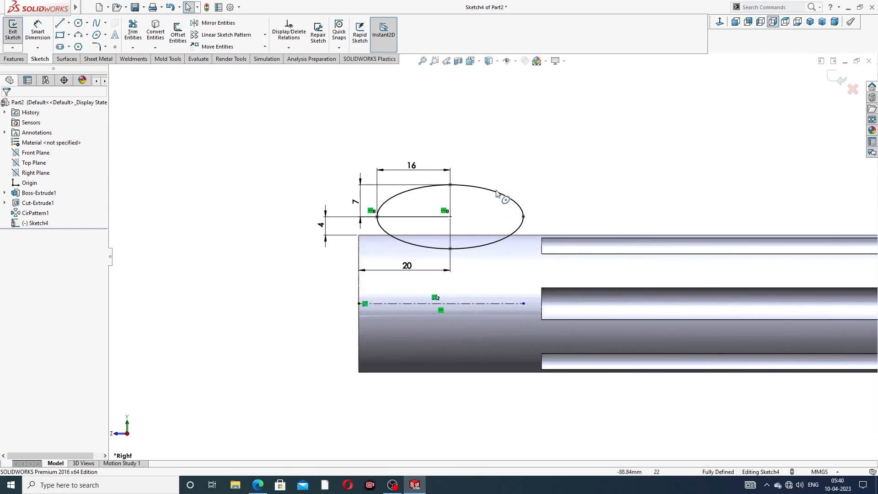
Step: Cut the neck into the cylinder with a Revolved Cut of the ellipse, 360 degrees about the centerline
click(14, 60)
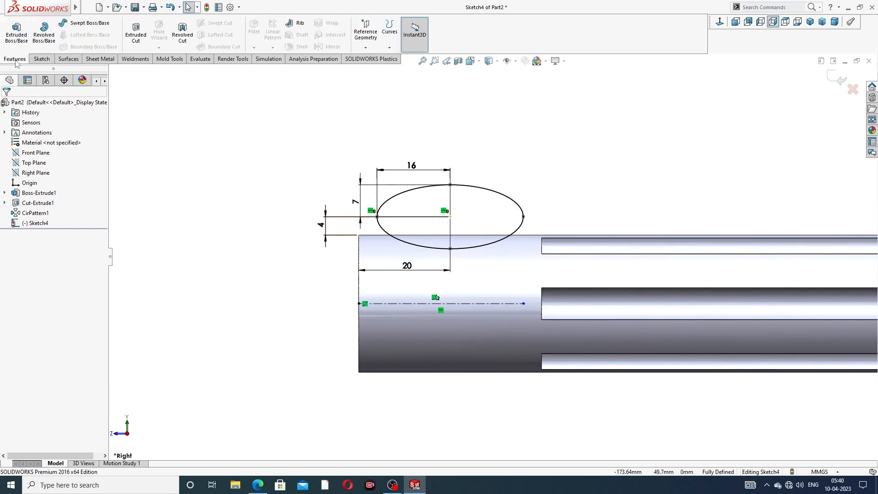
click(183, 33)
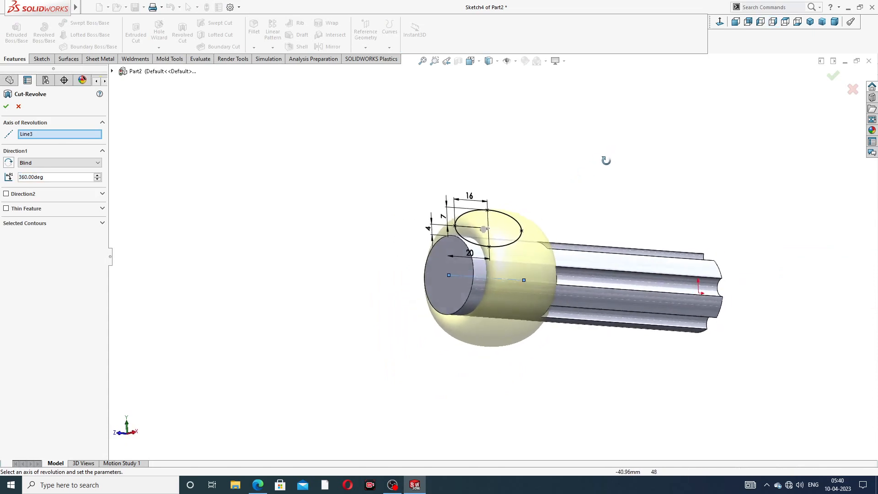
click(6, 107)
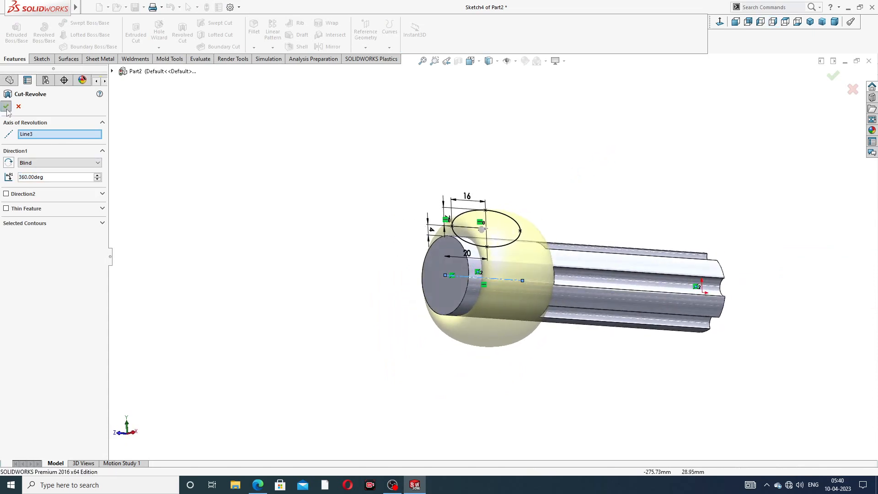
middle_drag(622, 222, 599, 192)
scroll(507, 284, down, 2)
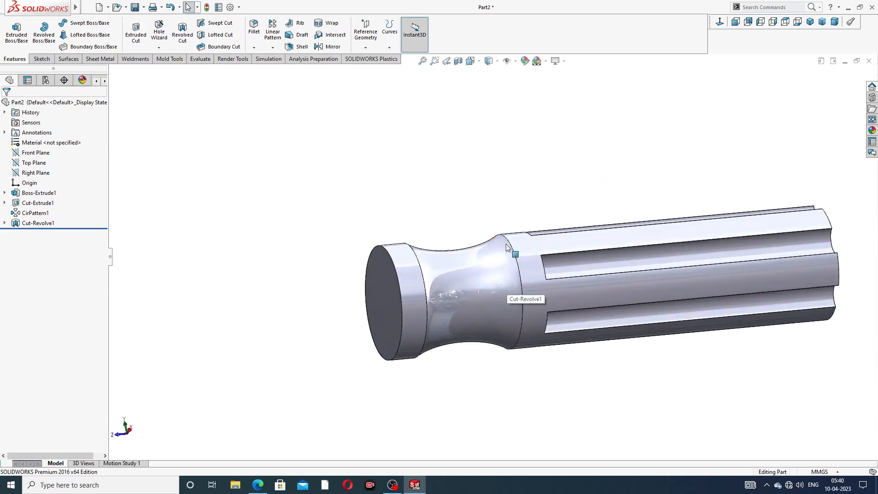
middle_drag(512, 302, 484, 249)
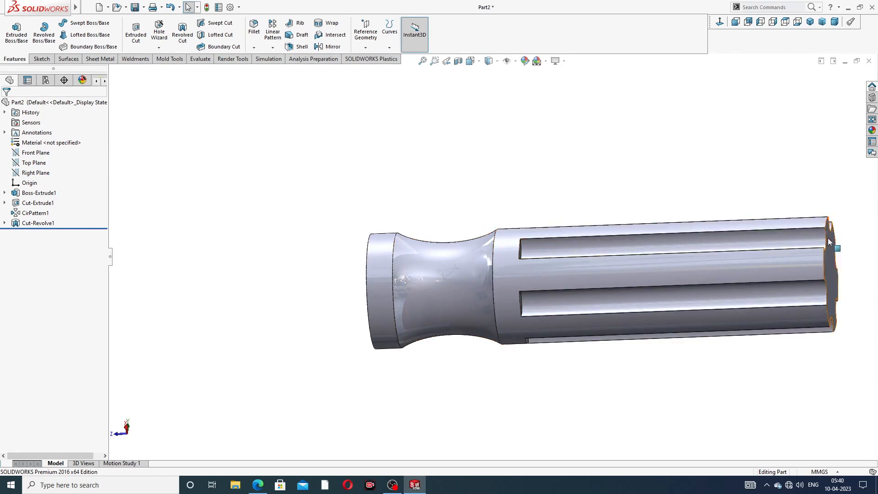
scroll(830, 245, up, 2)
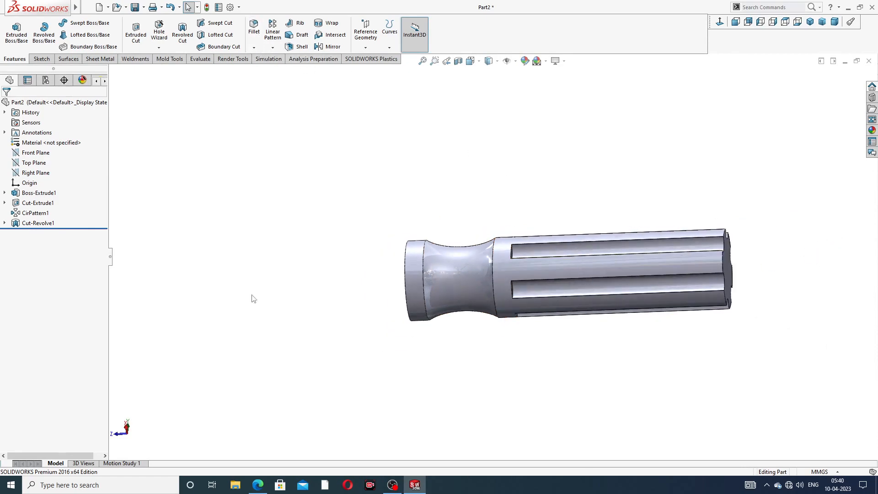
Step: Check the fillet radii in the screwdriver design PDF and apply a 10 mm fillet to the outer edge of the handle's slotted end
click(257, 485)
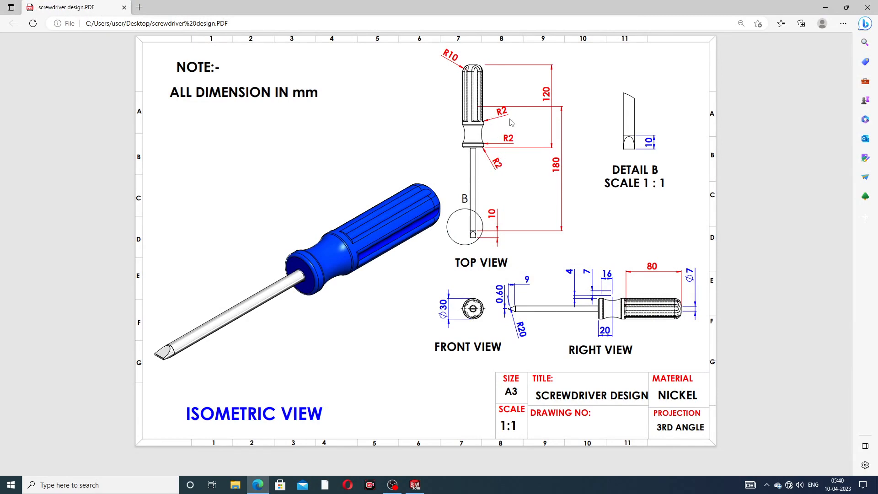
click(267, 486)
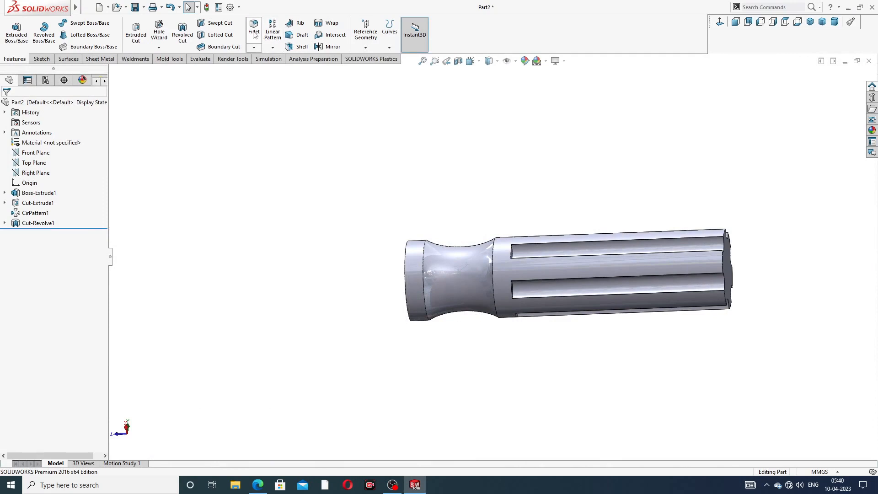
click(254, 28)
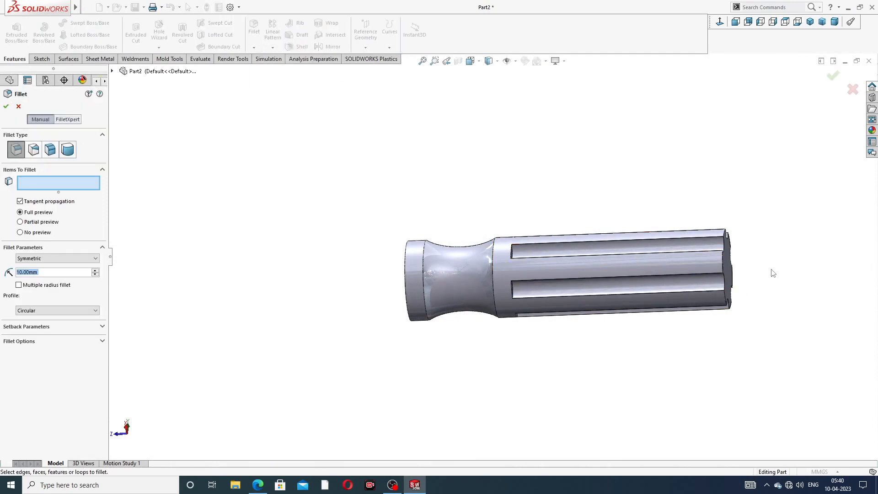
middle_drag(773, 273, 693, 260)
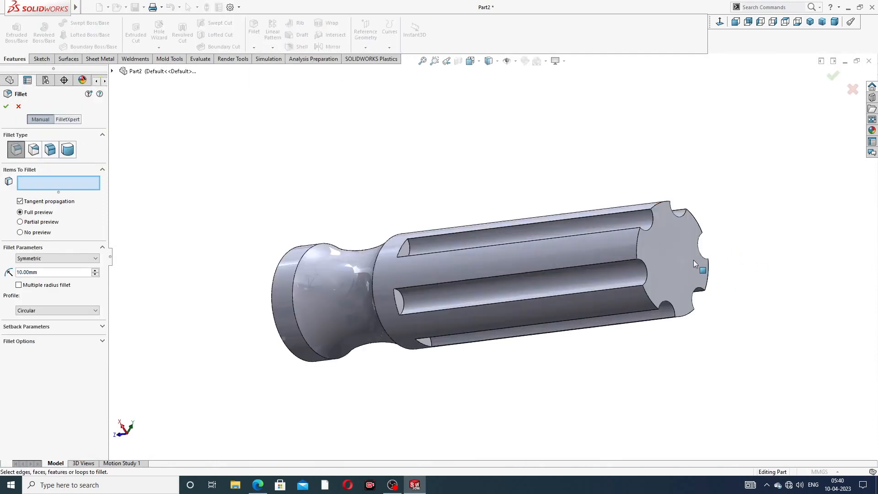
click(639, 238)
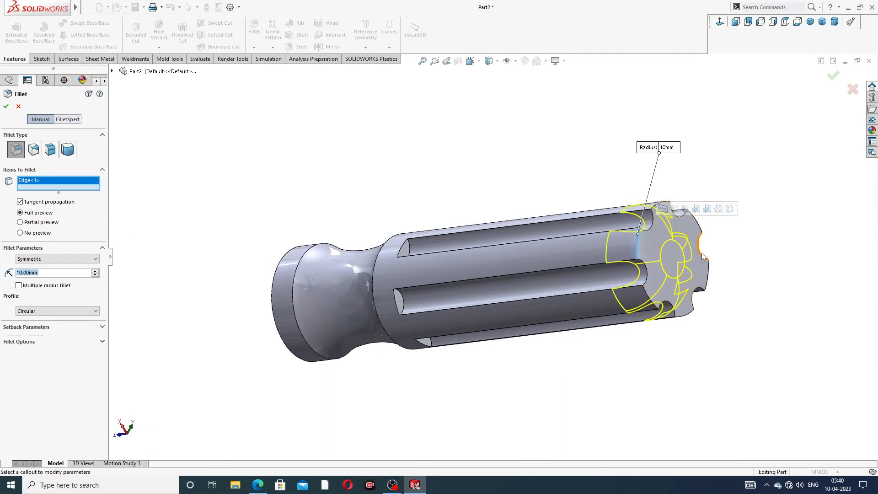
middle_drag(640, 239, 740, 241)
click(831, 77)
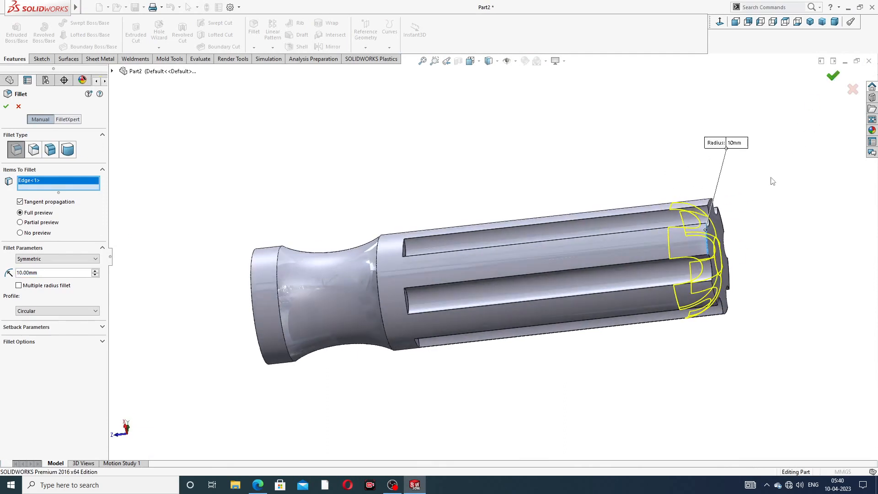
scroll(774, 186, up, 2)
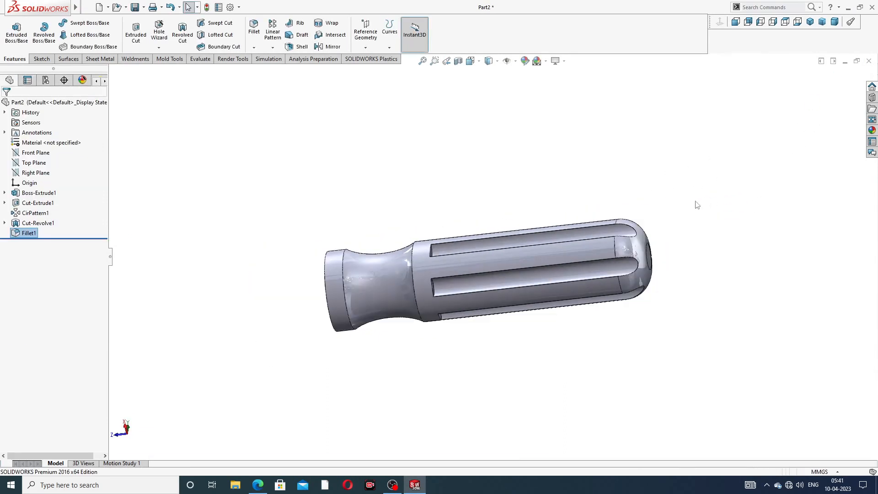
Step: Fillet three circular edges with a 2 mm radius: the collar's outer end edge and both edges of the handle's neck
scroll(577, 257, down, 2)
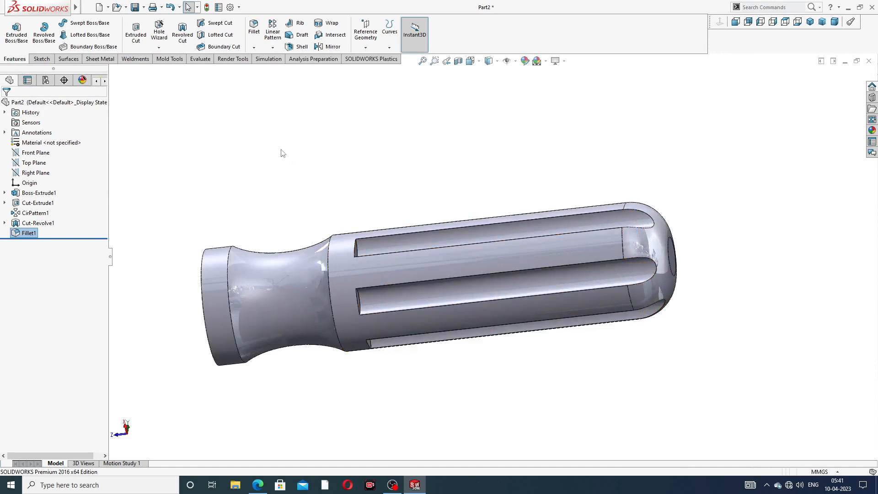
click(254, 28)
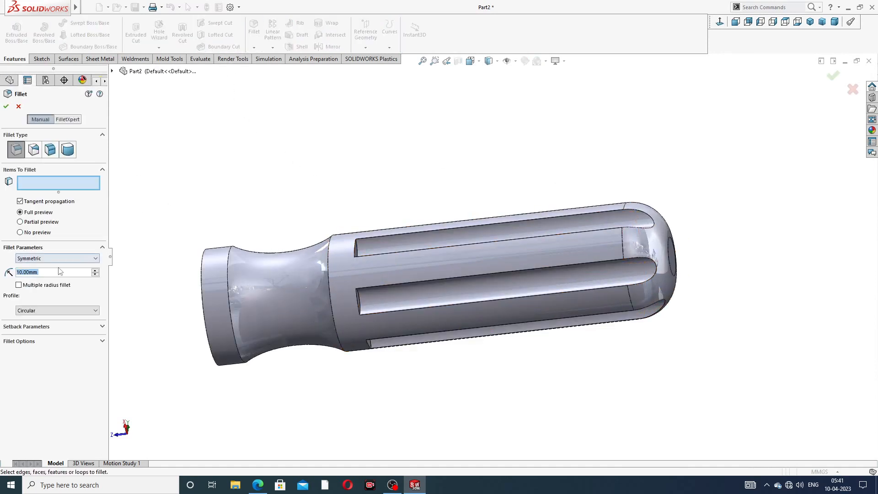
text(2)
key(Return)
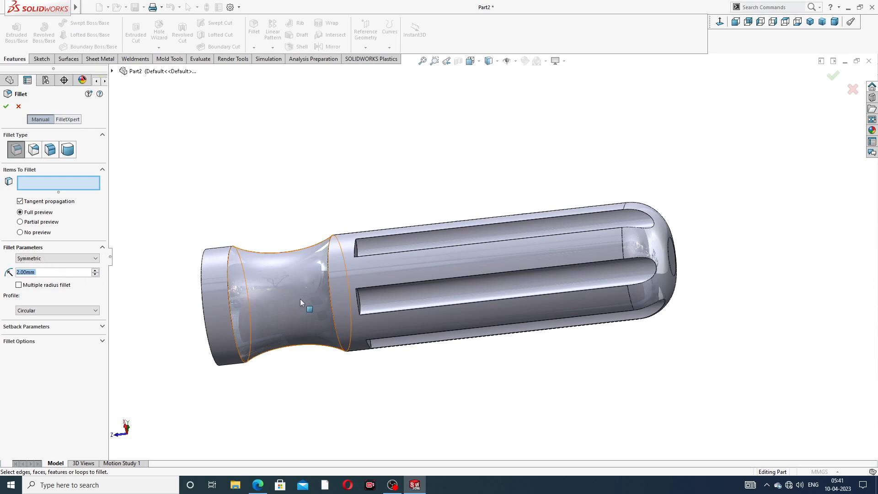
scroll(365, 288, down, 2)
scroll(385, 284, down, 2)
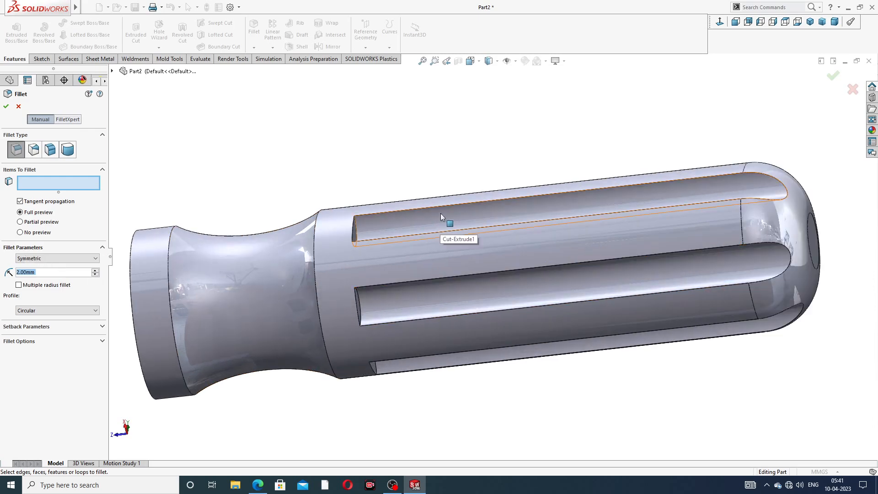
middle_drag(436, 243, 457, 221)
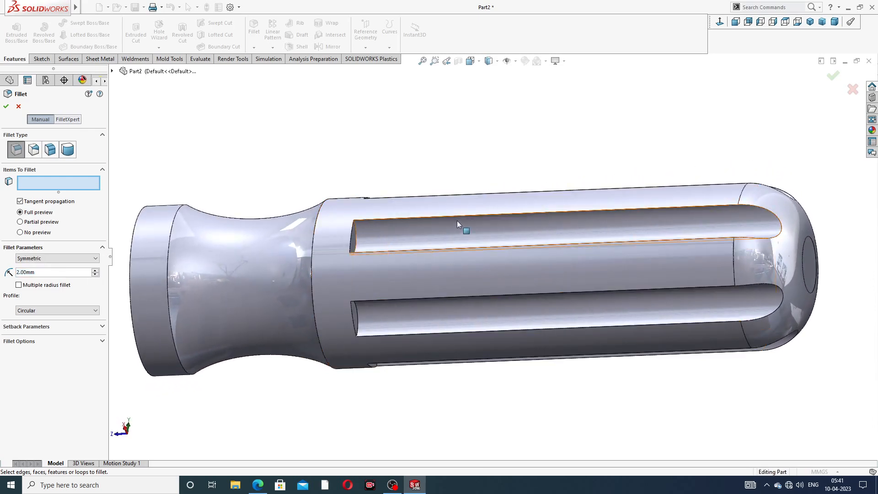
scroll(236, 253, up, 2)
middle_drag(235, 253, 263, 257)
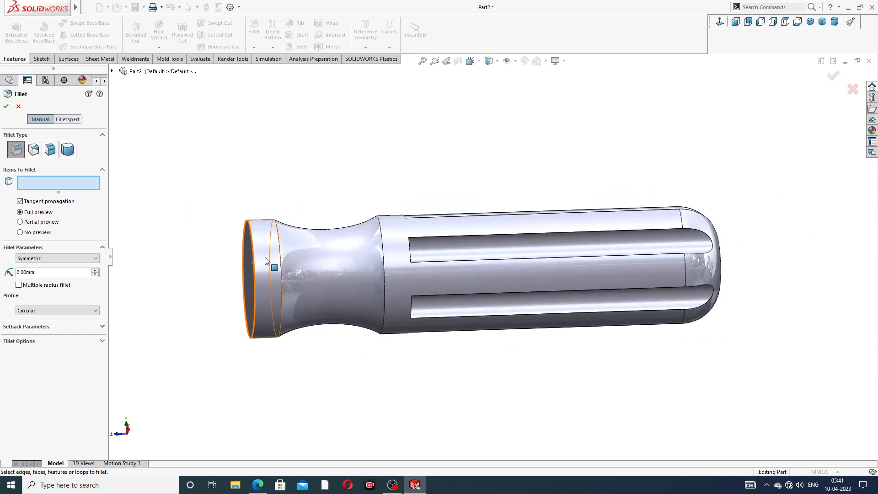
click(253, 253)
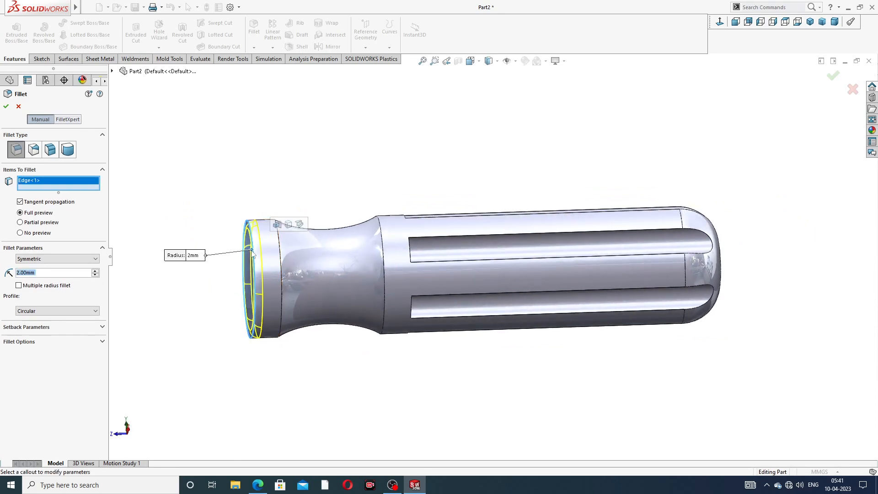
click(281, 253)
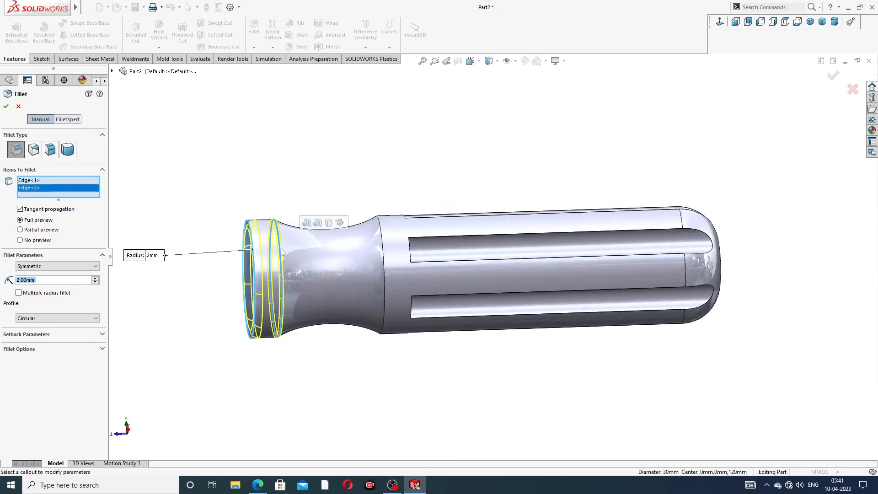
click(388, 253)
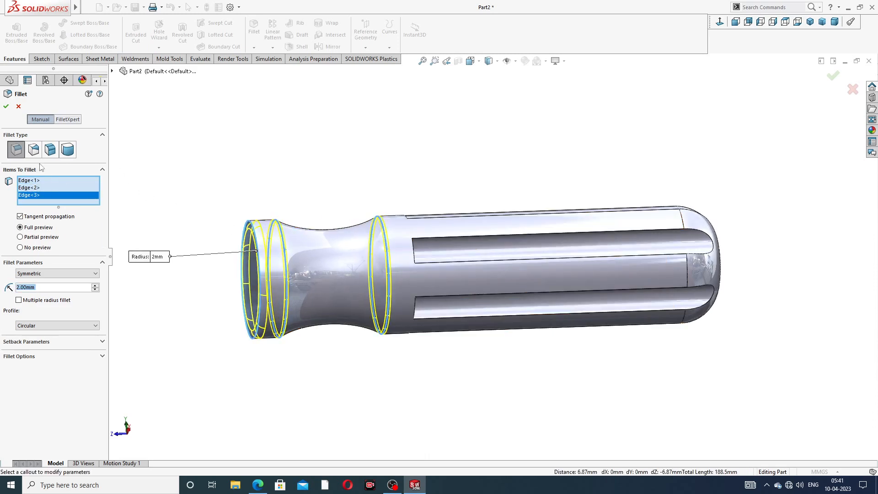
click(6, 106)
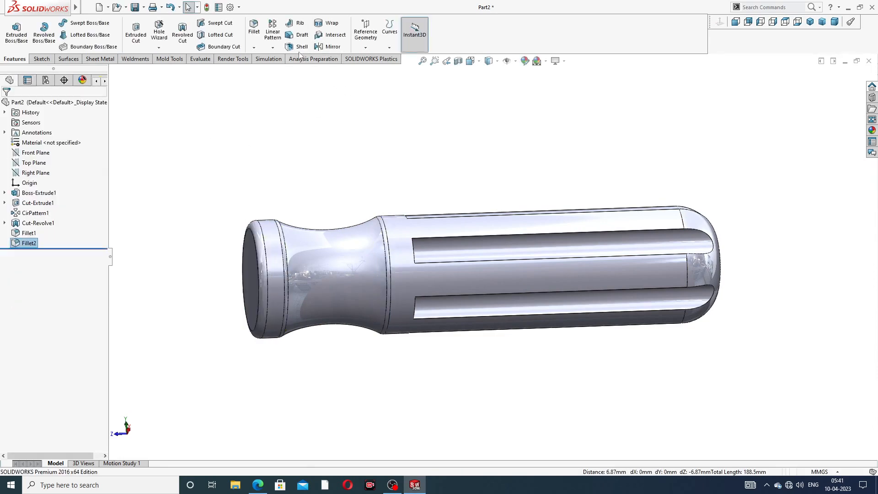
click(254, 29)
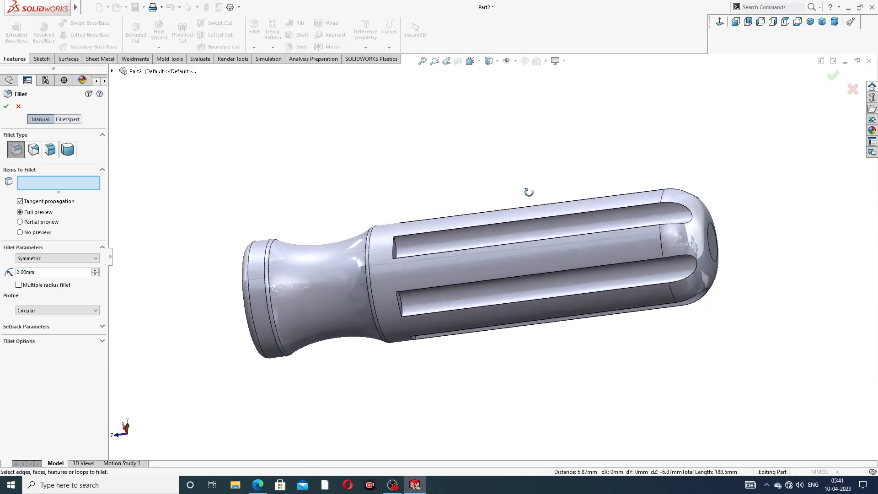
scroll(488, 255, down, 3)
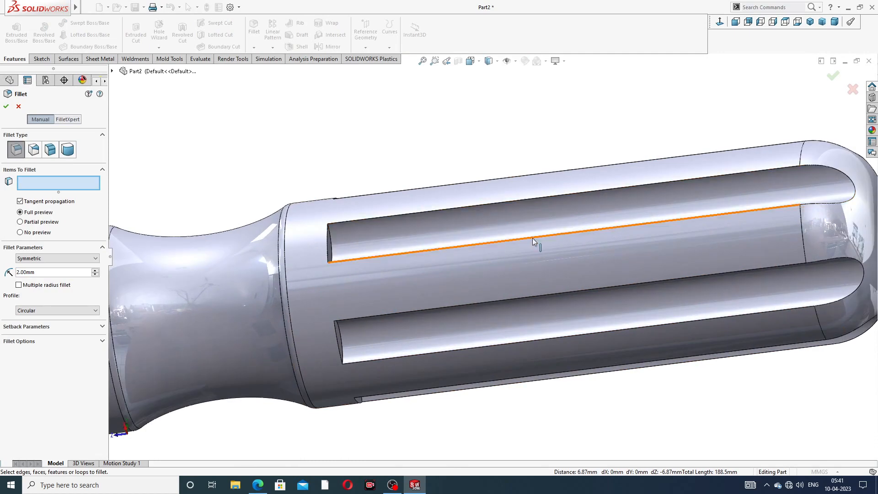
click(532, 202)
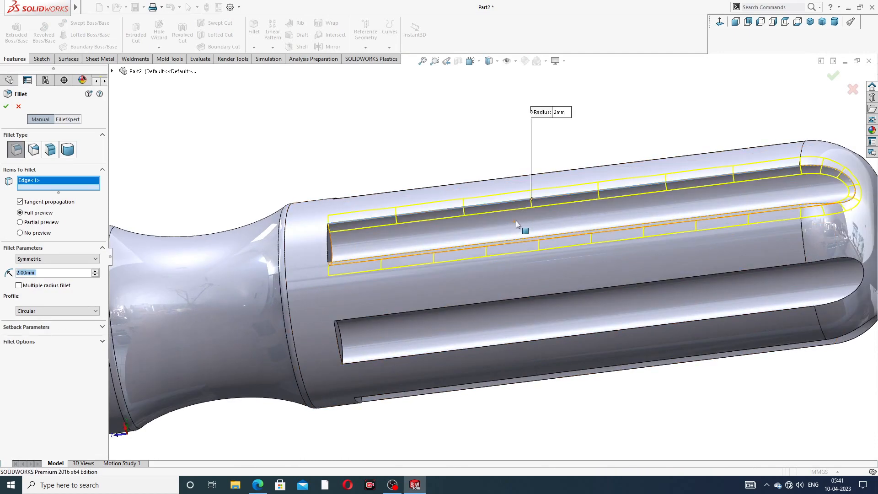
scroll(526, 201, up, 3)
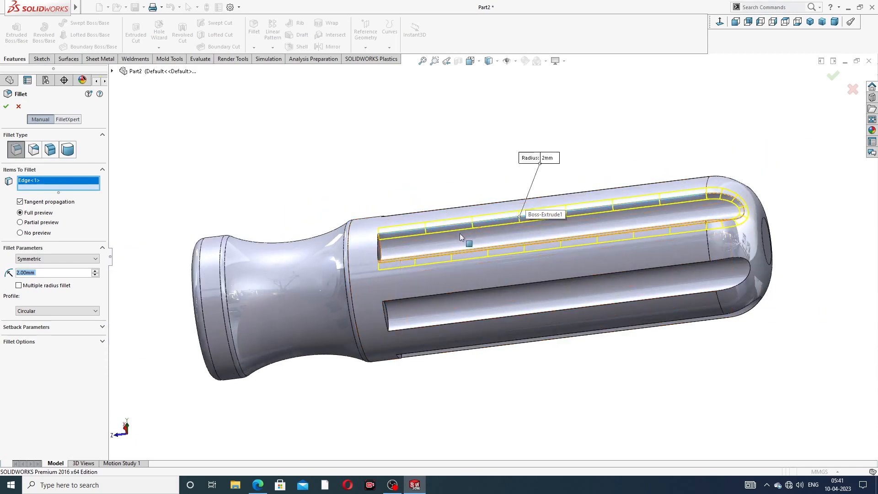
scroll(464, 243, down, 3)
scroll(481, 247, up, 3)
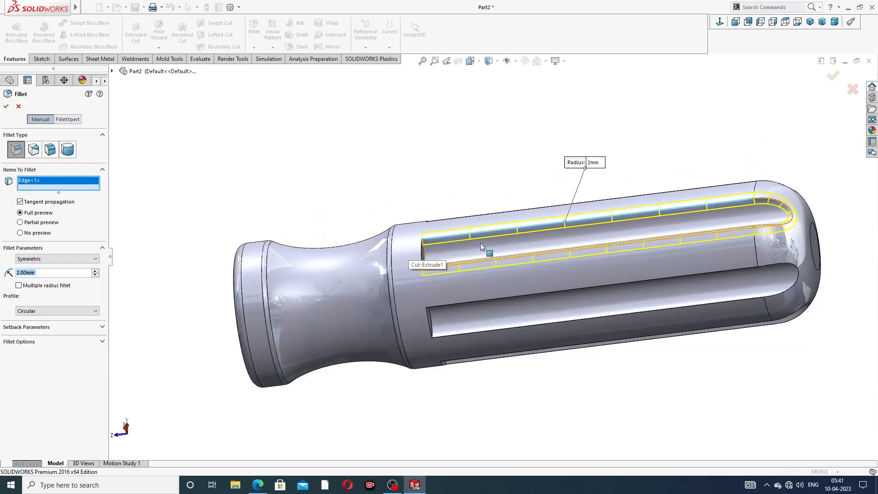
mouse_move(542, 256)
middle_down()
mouse_move(529, 264)
mouse_move(538, 263)
middle_up()
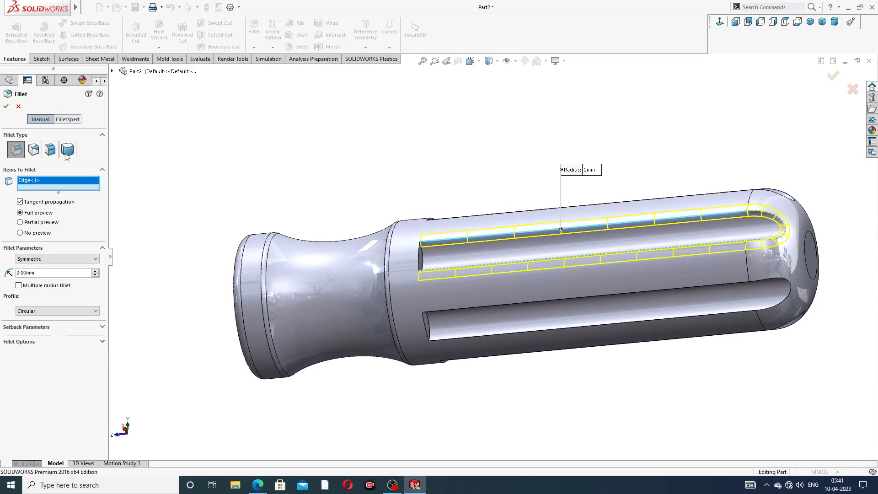
key(Return)
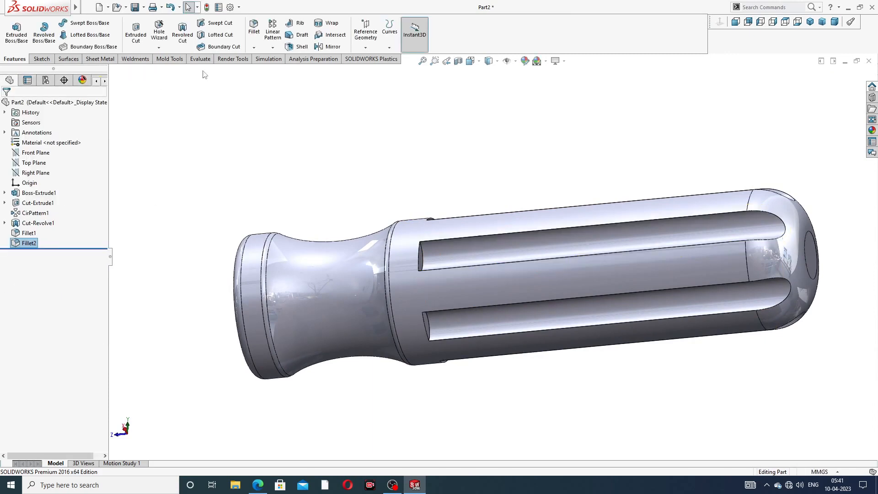
Step: Fillet the edges of all the handle's longitudinal slots, including their closed ends, with a 2 mm radius
click(255, 39)
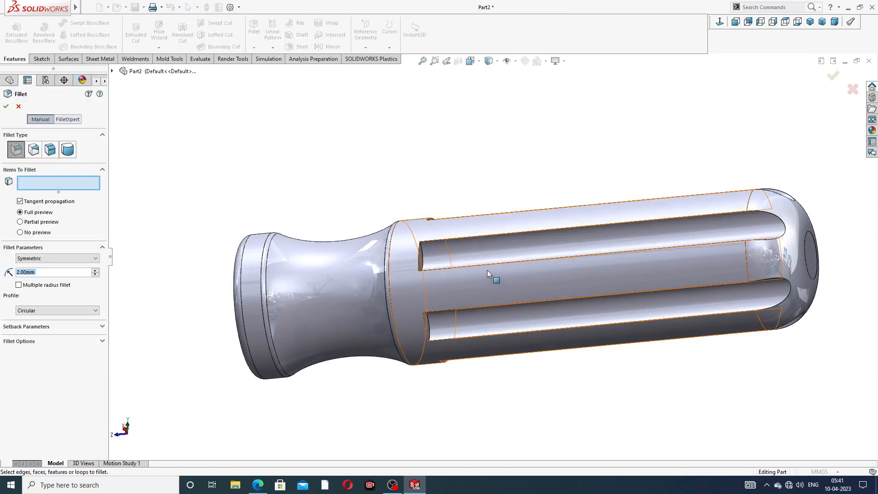
scroll(487, 274, down, 3)
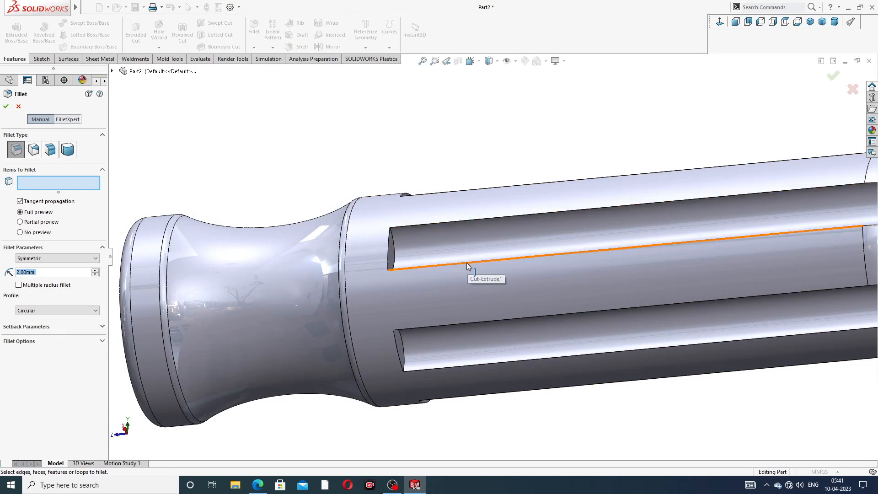
scroll(583, 227, up, 4)
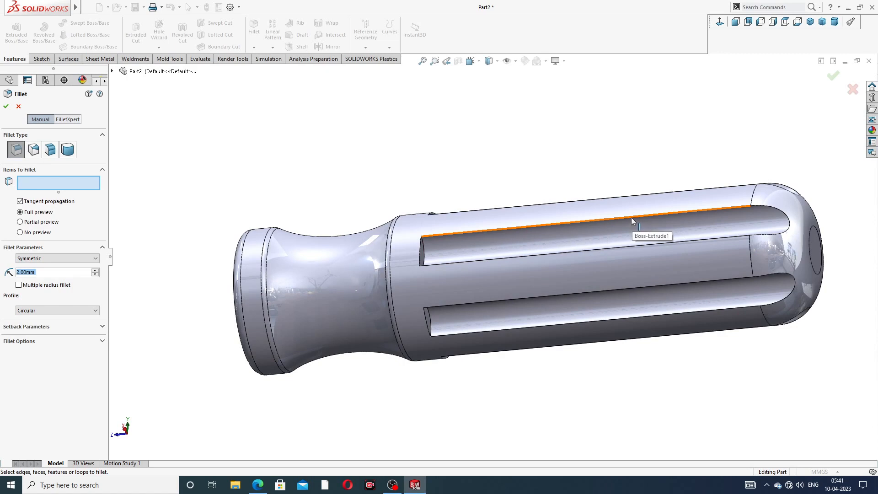
click(572, 224)
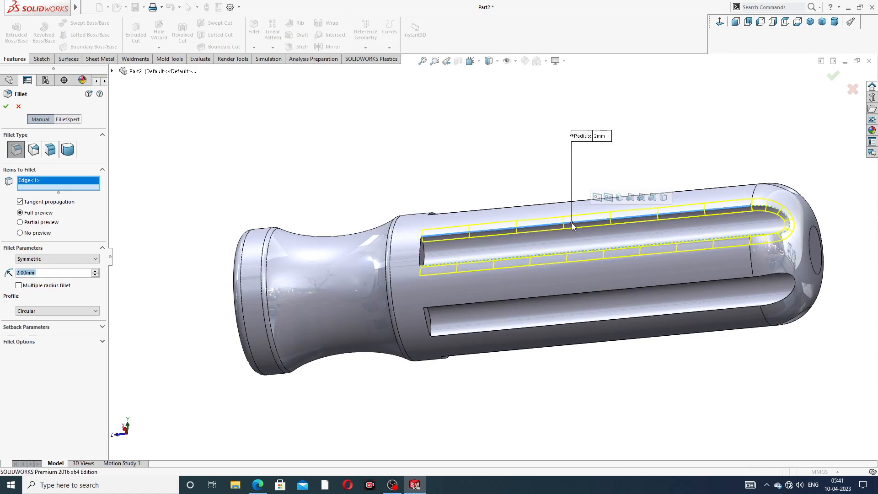
click(607, 198)
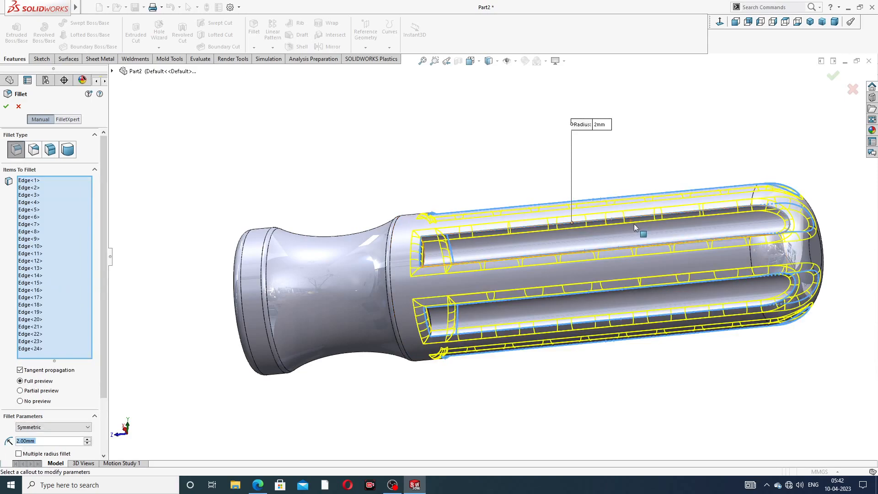
middle_drag(667, 243, 645, 202)
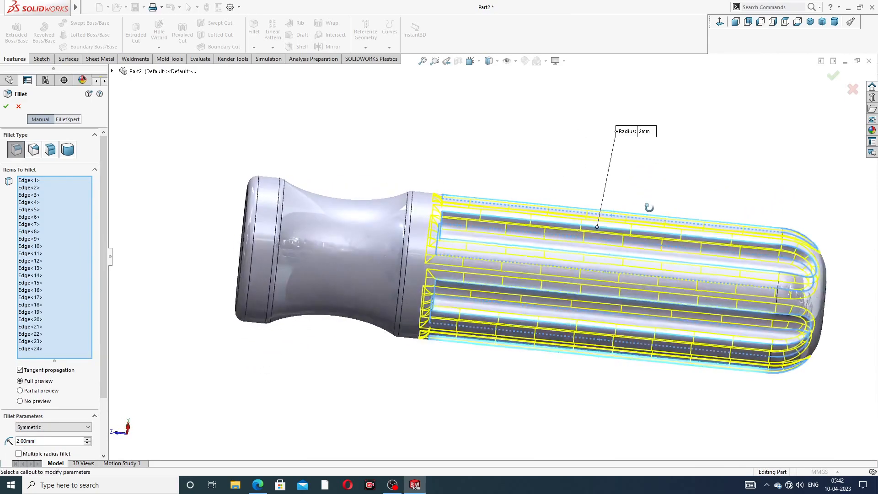
click(832, 77)
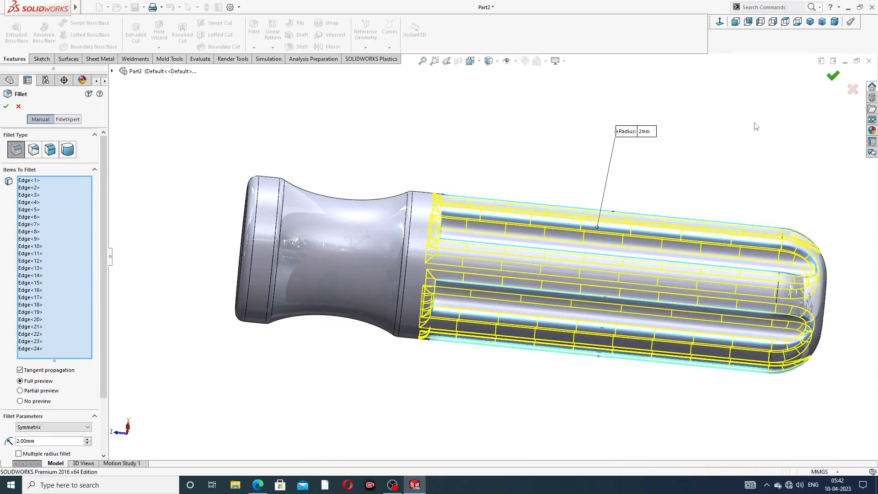
middle_drag(708, 177, 575, 160)
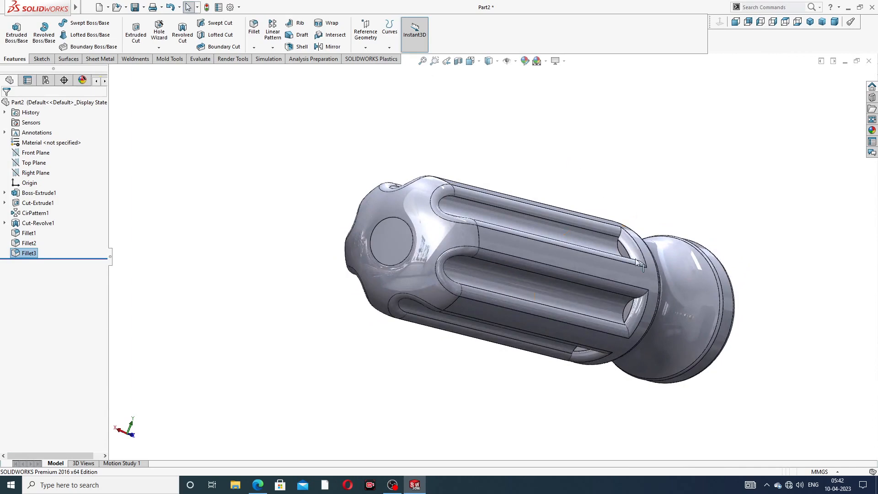
middle_drag(623, 271, 716, 213)
middle_drag(735, 164, 673, 204)
scroll(598, 254, down, 2)
middle_drag(591, 253, 619, 317)
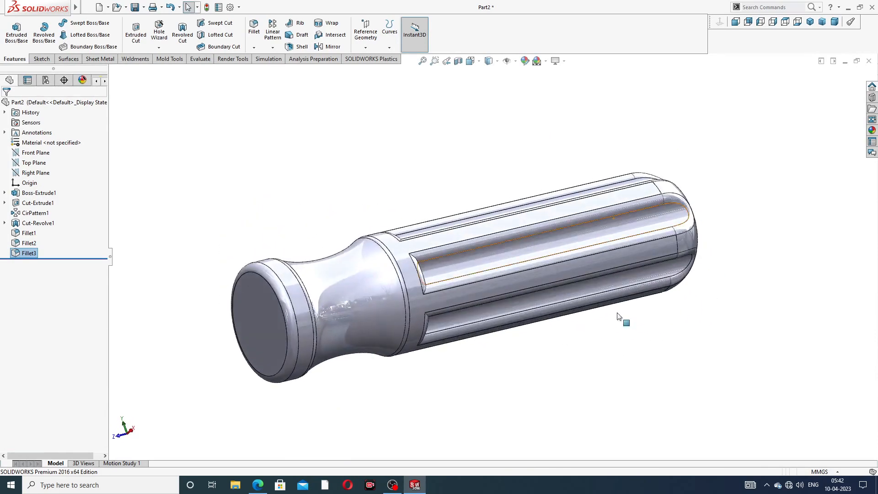
click(525, 61)
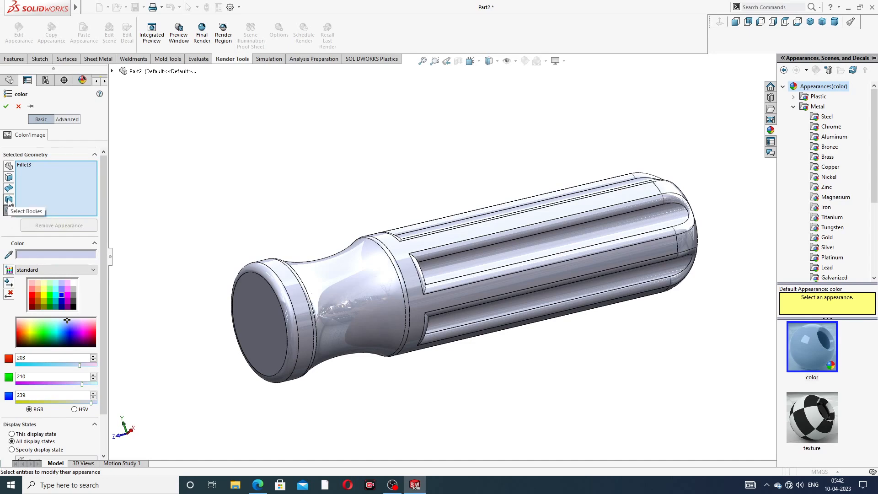
click(8, 201)
click(62, 297)
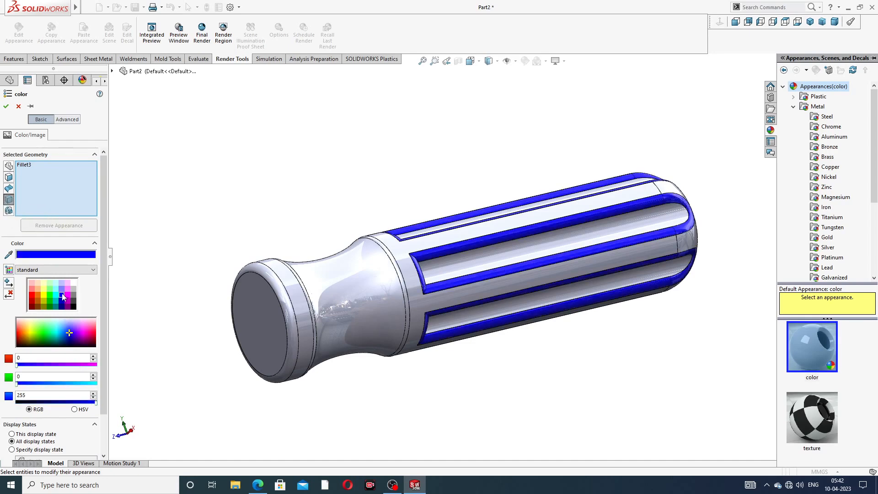
click(112, 71)
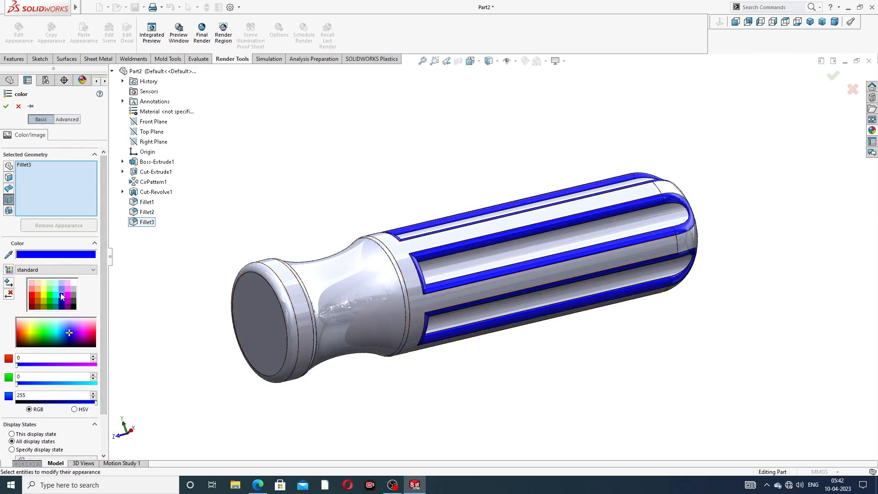
click(18, 106)
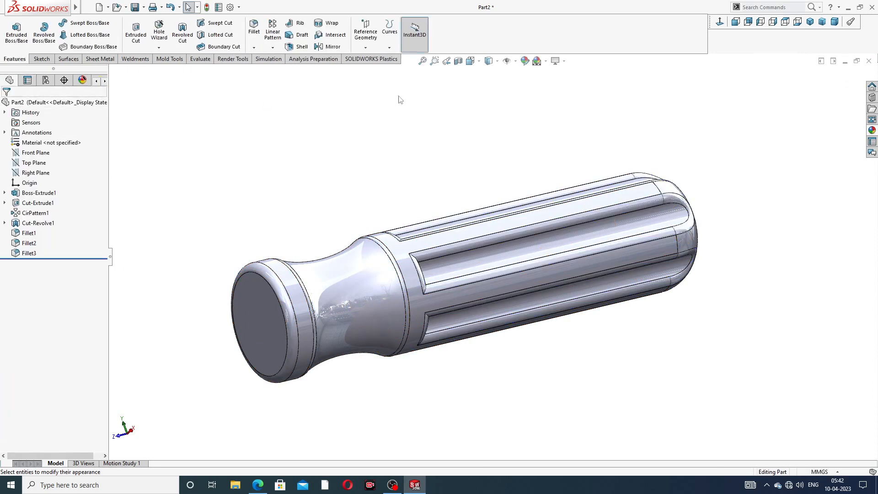
Step: Apply a blue appearance colour (RGB 0, 0, 255) to the whole part
click(524, 61)
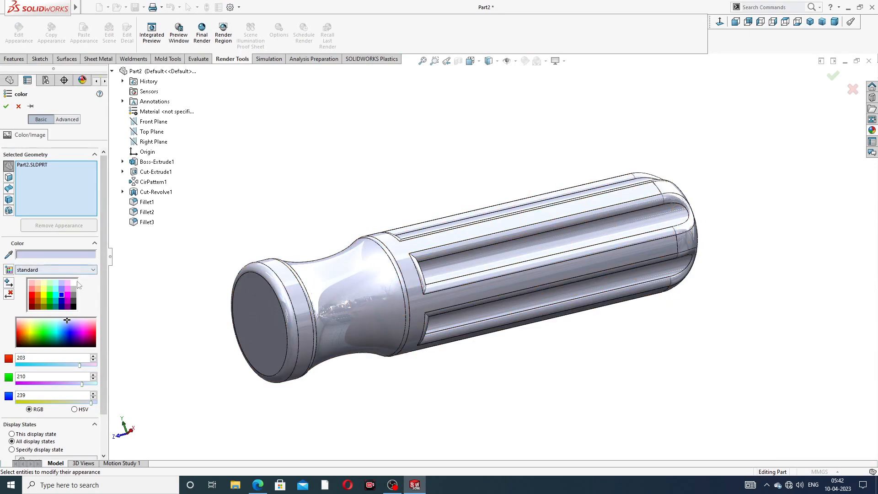
click(64, 295)
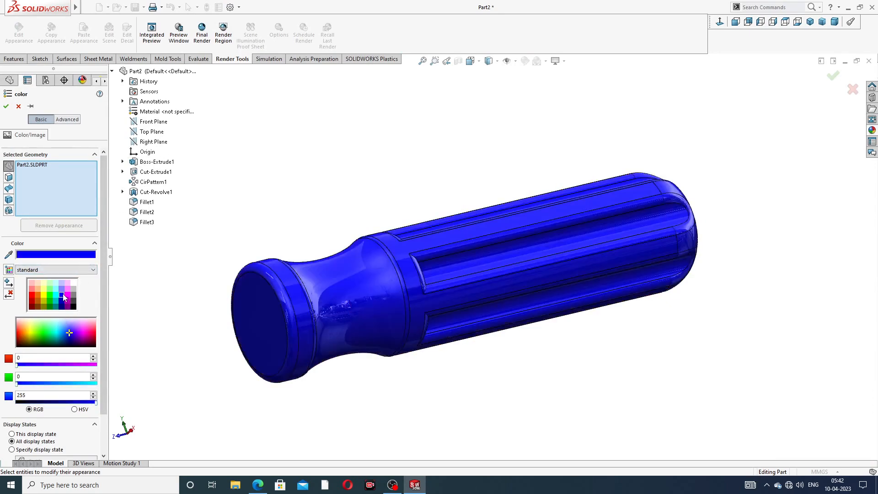
click(6, 107)
Step: Start a sketch on the collar's flat end face and draw a circle about 13.9 mm in diameter centred on the origin
middle_drag(411, 233, 370, 303)
scroll(370, 302, down, 3)
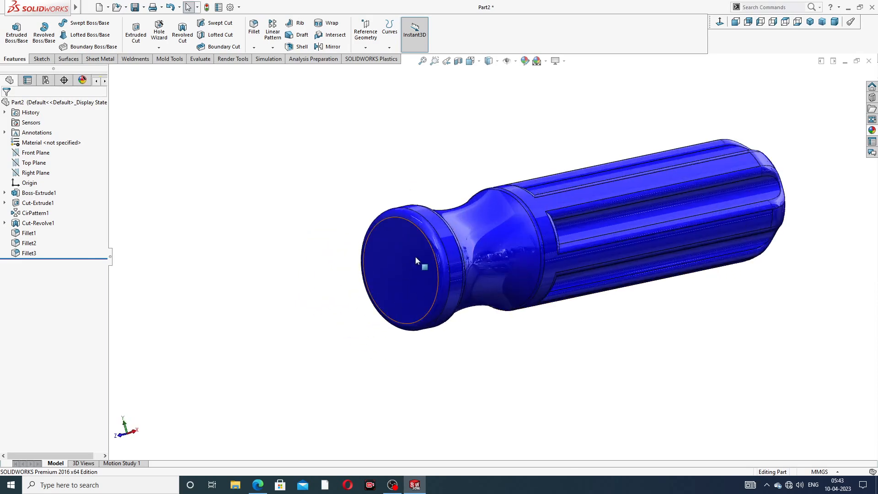
click(415, 256)
click(451, 229)
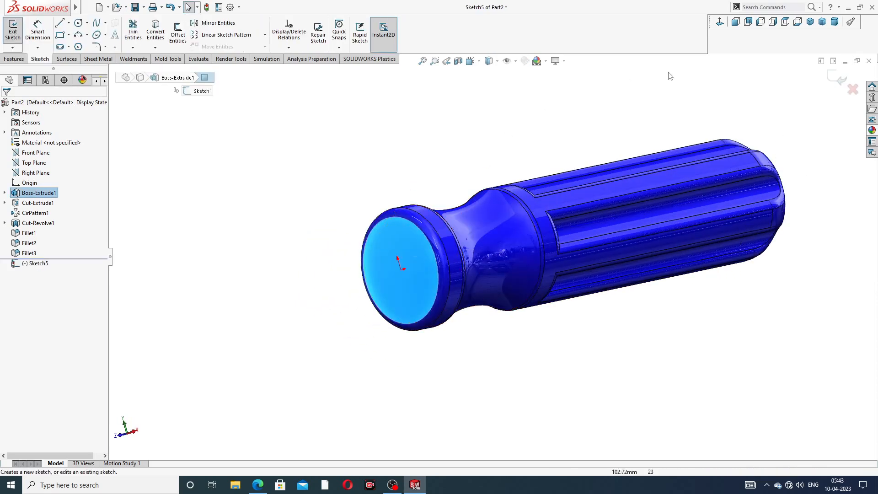
click(720, 24)
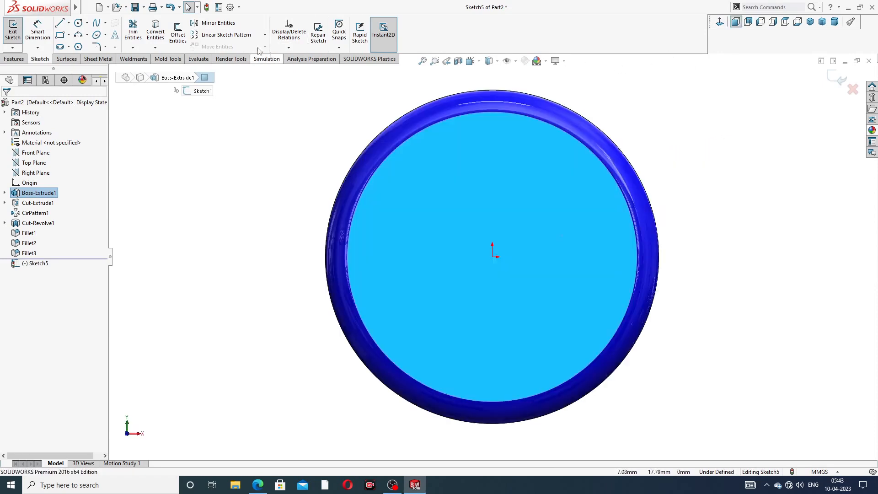
click(79, 23)
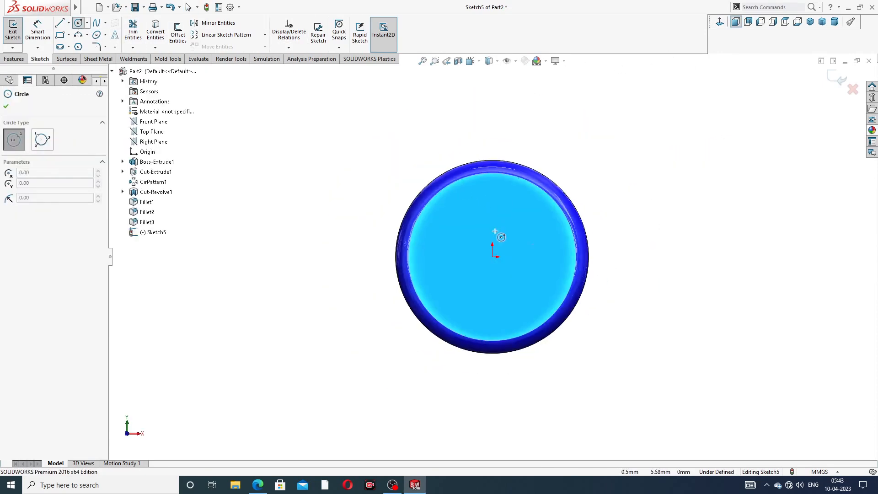
scroll(496, 235, up, 3)
click(493, 256)
click(504, 214)
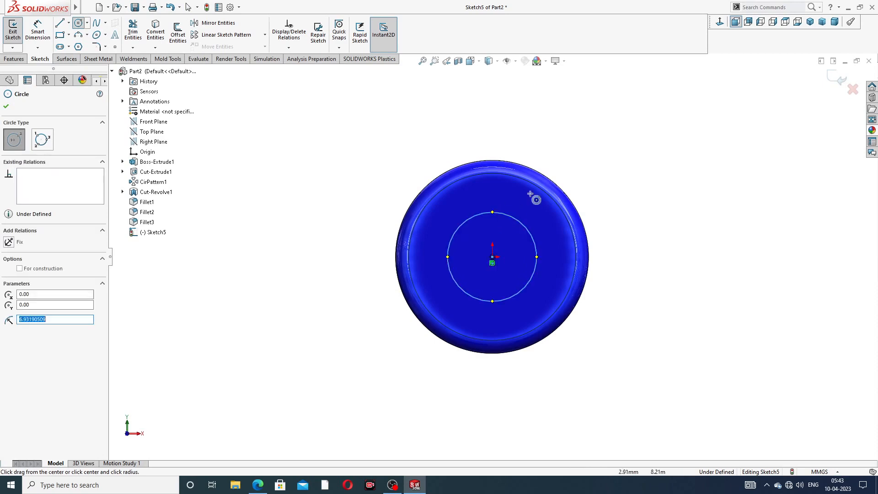
right_click(579, 163)
click(596, 169)
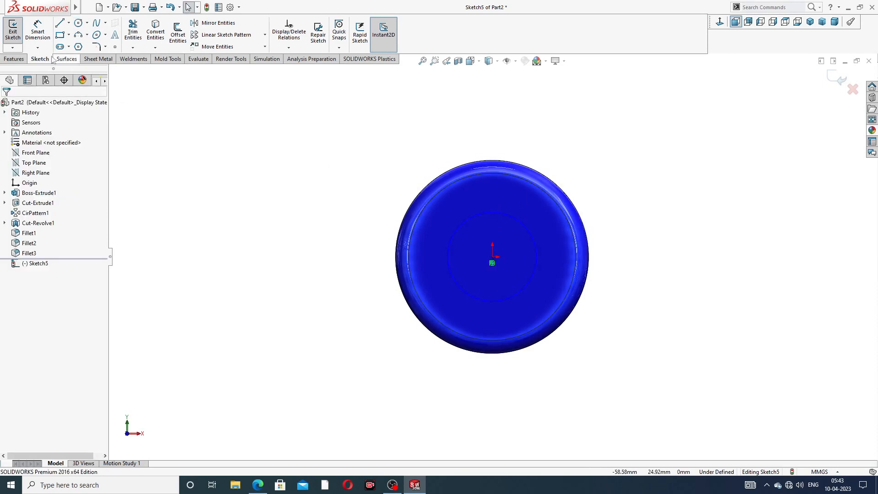
Step: Dimension the circle on the collar's end face with a diameter of 8 mm
click(37, 29)
click(510, 216)
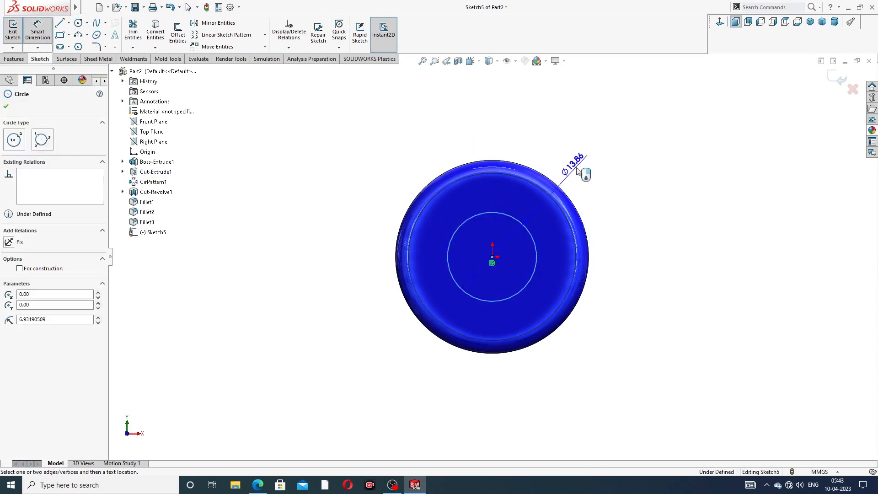
click(583, 170)
text(8)
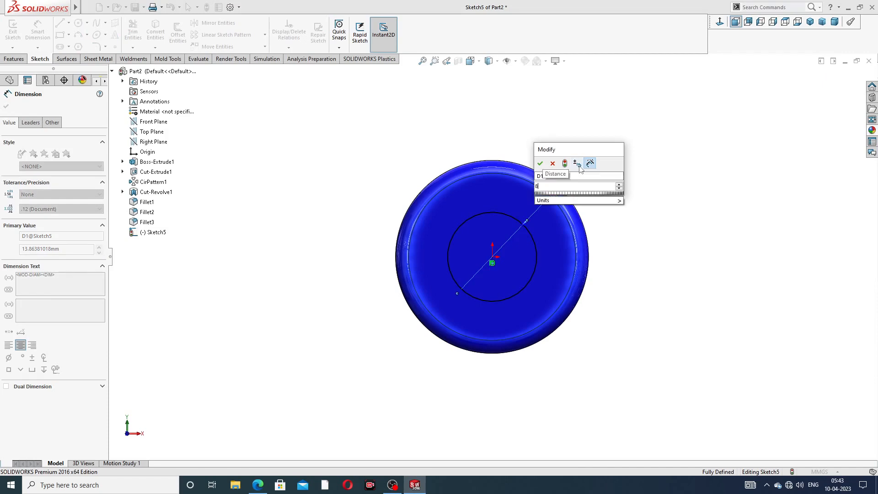
key(Return)
Step: Check the shaft dimensions in the screwdriver design PDF and move the circle's diameter dimension slightly farther outward
click(258, 484)
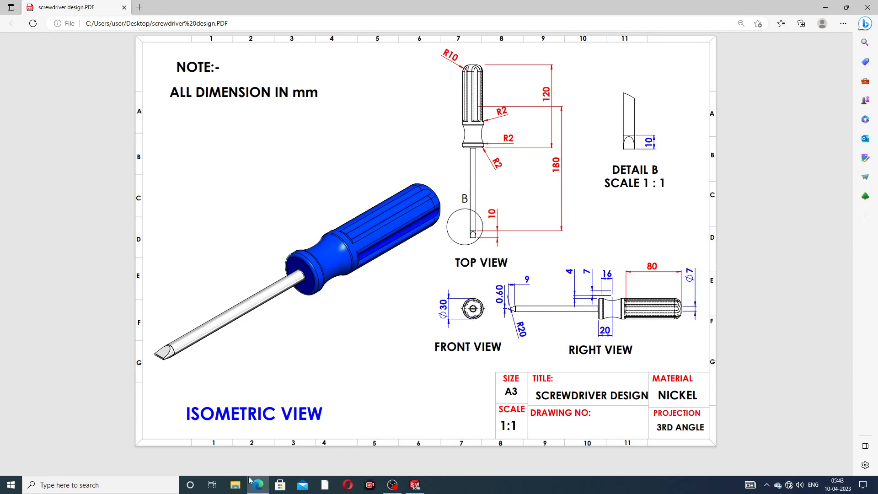
mouse_move(258, 486)
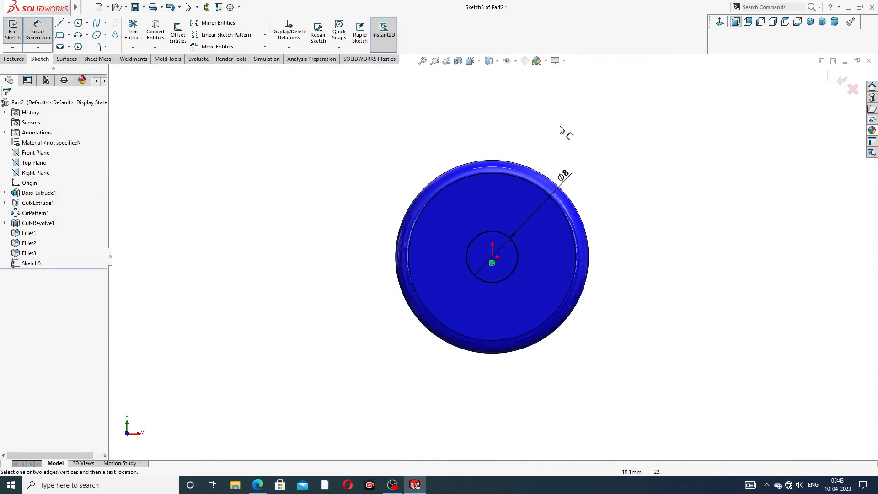
click(577, 161)
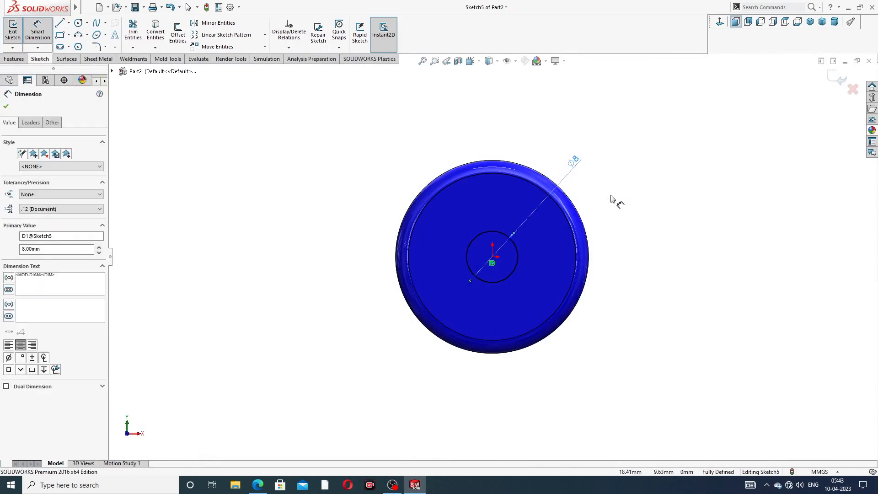
middle_drag(610, 196, 577, 202)
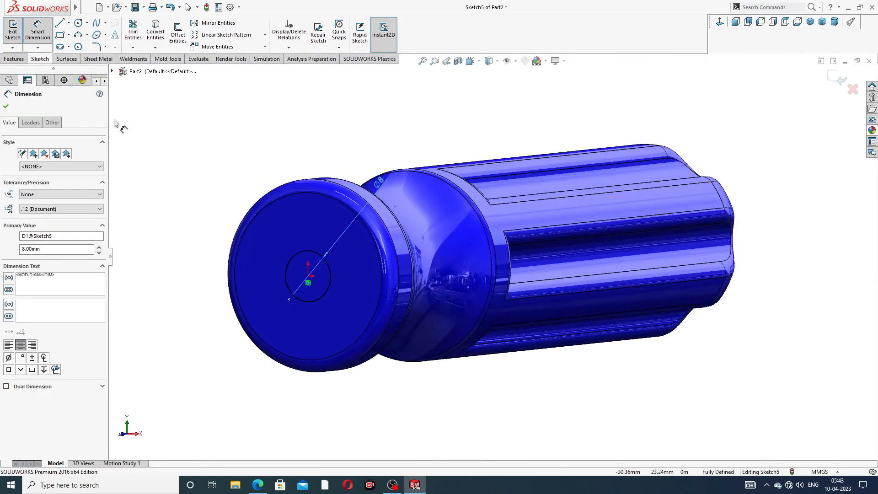
click(6, 106)
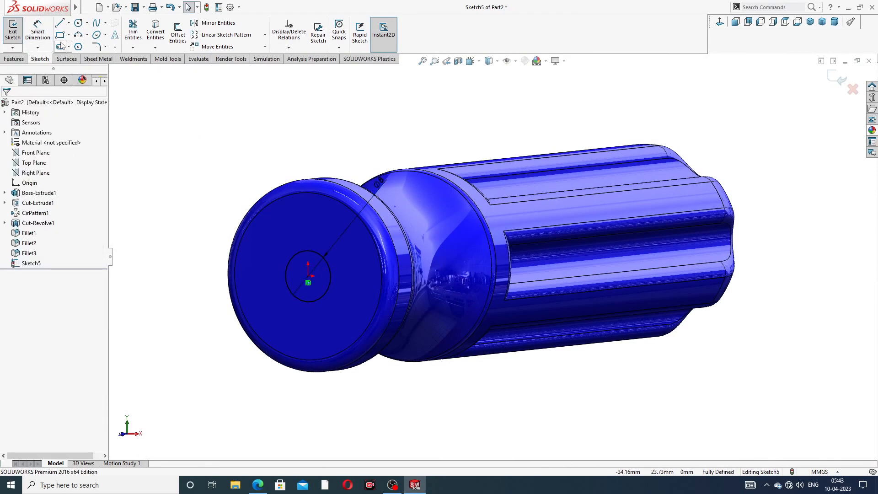
Step: Cut the 8 mm circle 60 mm deep into the handle as a blind extruded cut
click(14, 58)
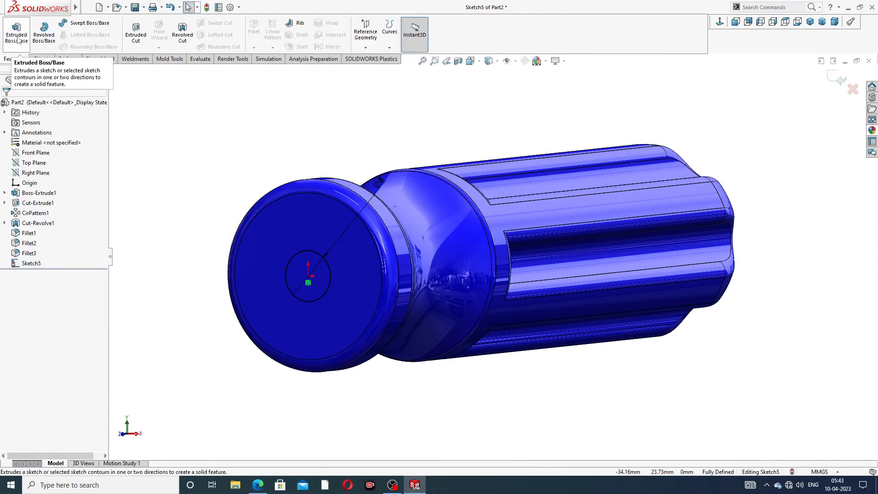
click(136, 34)
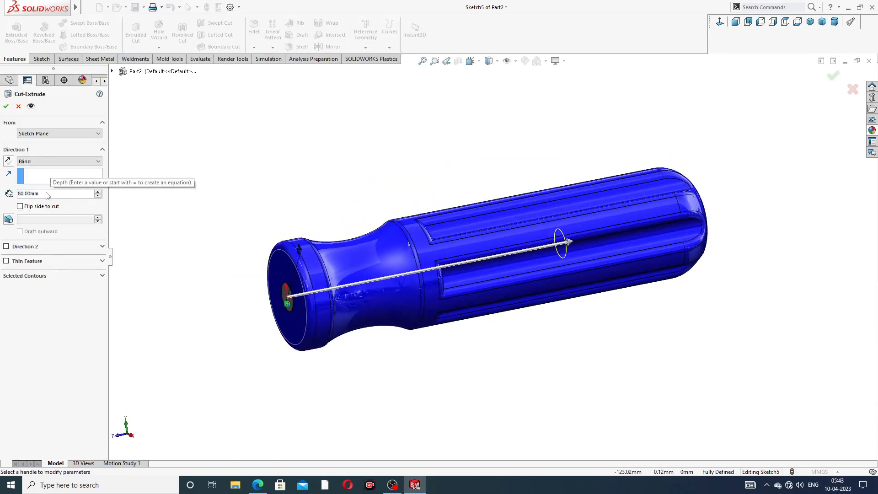
drag(48, 194, 20, 191)
text(60)
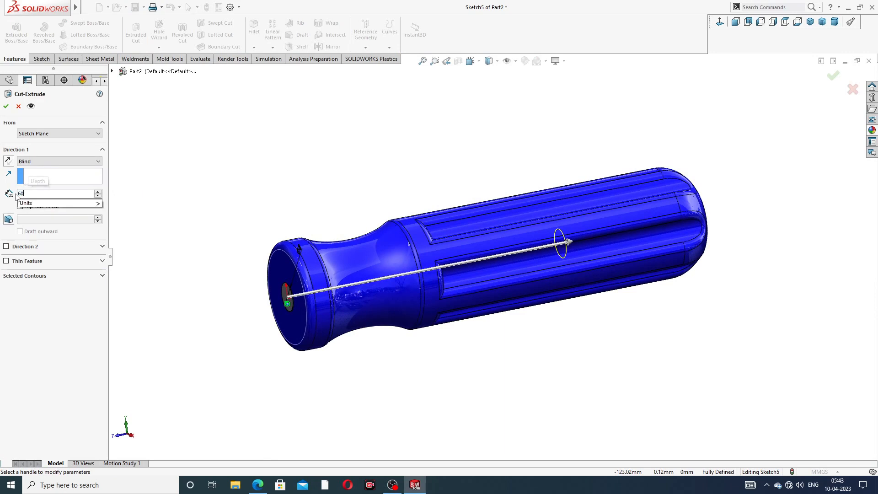
key(Return)
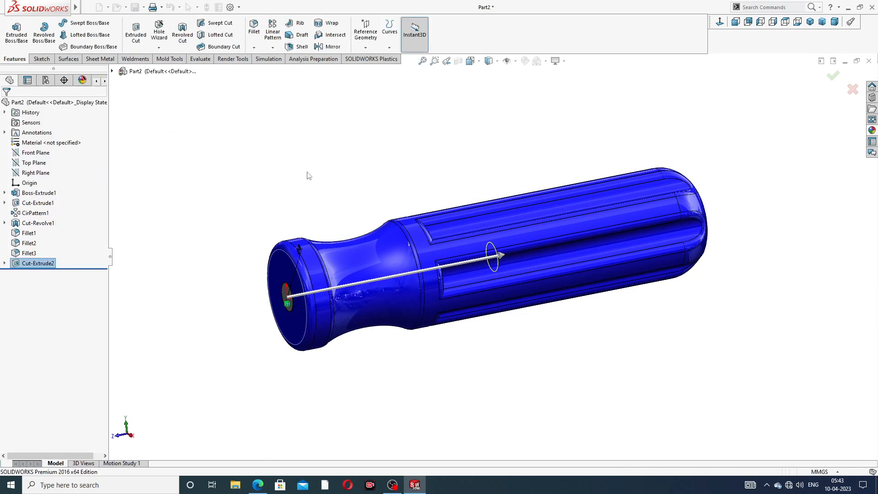
click(373, 192)
key(ctrl+1)
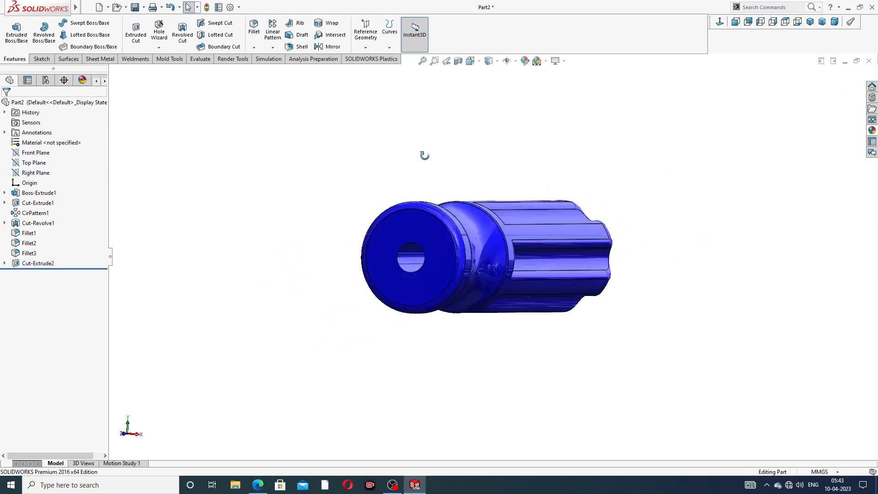
Step: Start a sketch on the bottom face of the handle's hole and convert its circular edge into sketch geometry
middle_drag(454, 184, 529, 257)
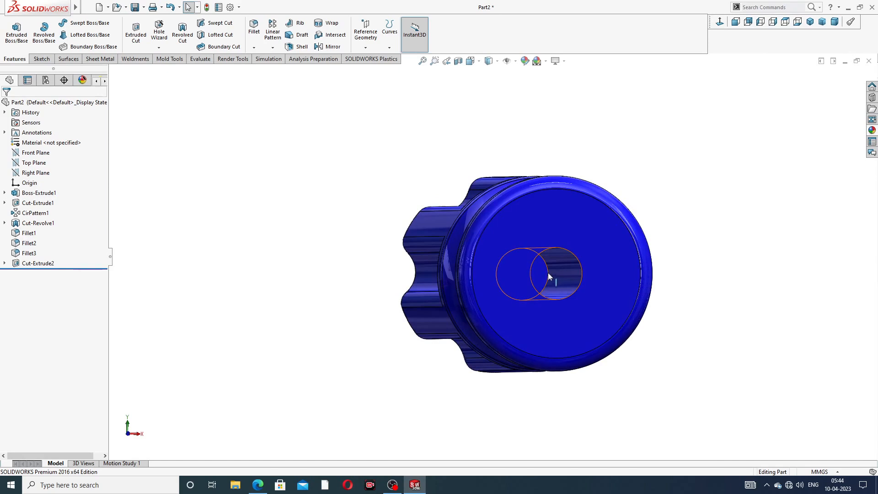
click(544, 270)
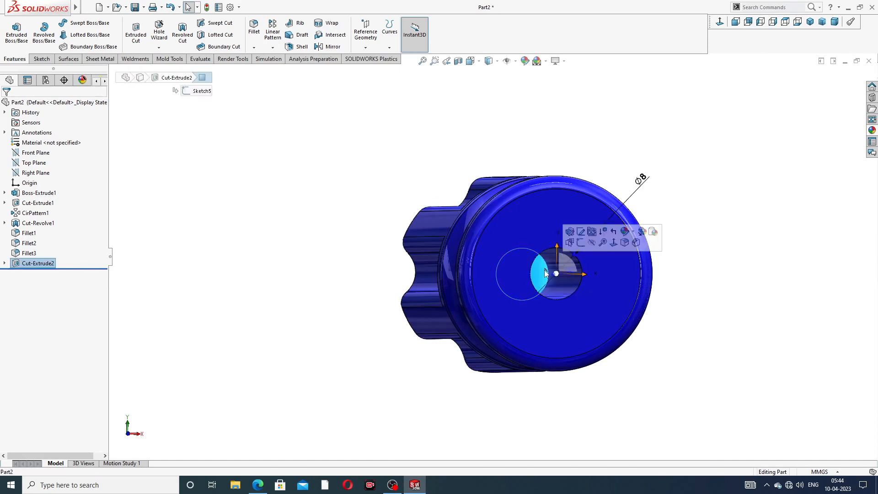
click(579, 244)
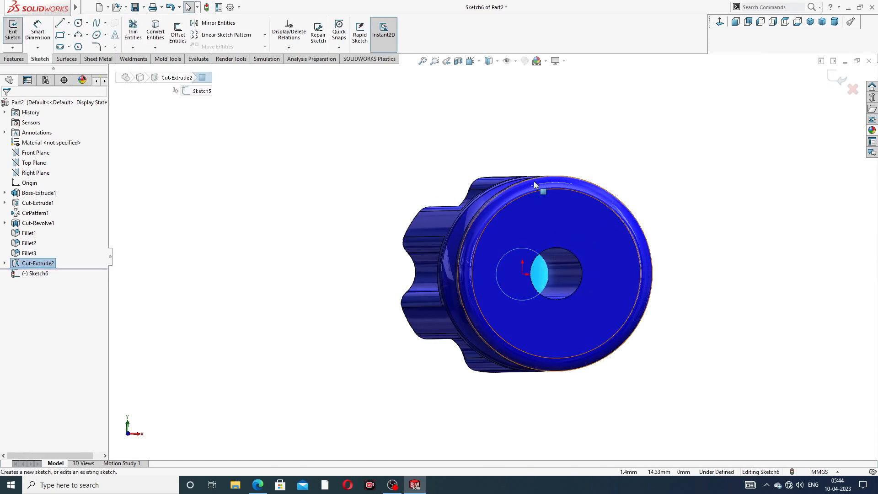
click(163, 32)
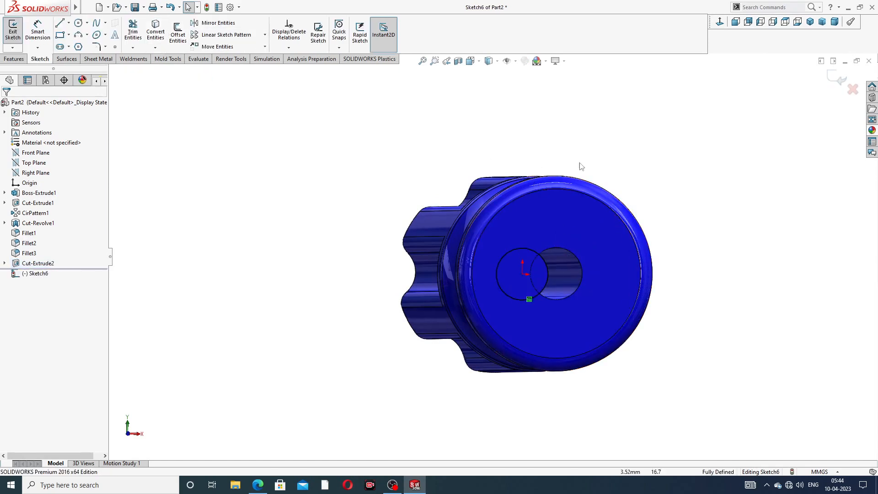
Step: Start a blind boss extrusion of the converted circle out of the handle's hole with a depth of 180 mm
click(14, 59)
click(16, 32)
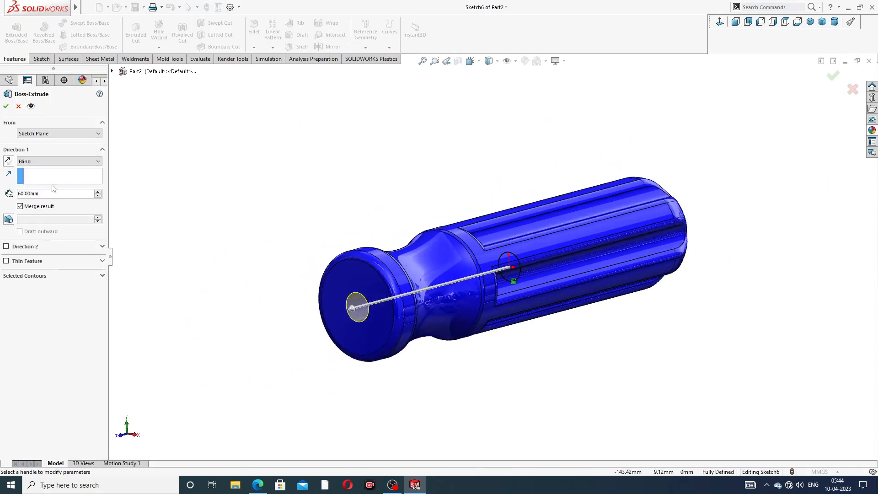
double_click(19, 194)
text(5)
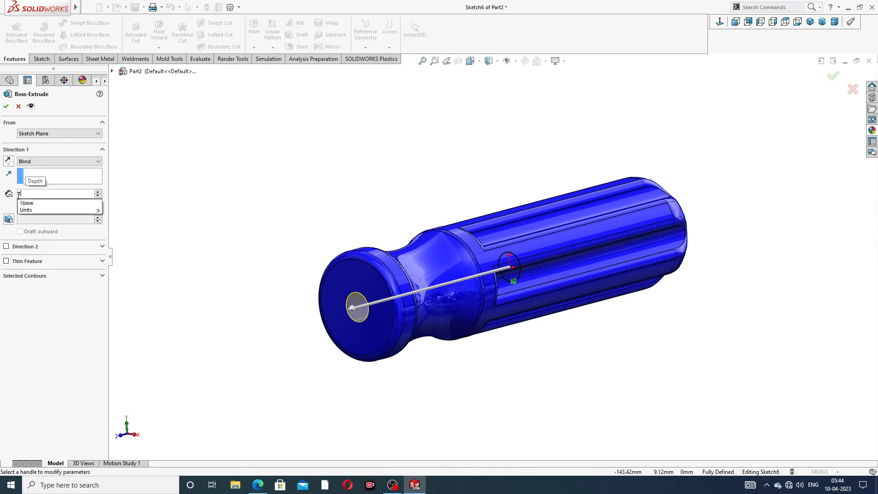
key(BackSpace)
key(BackSpace)
text(180)
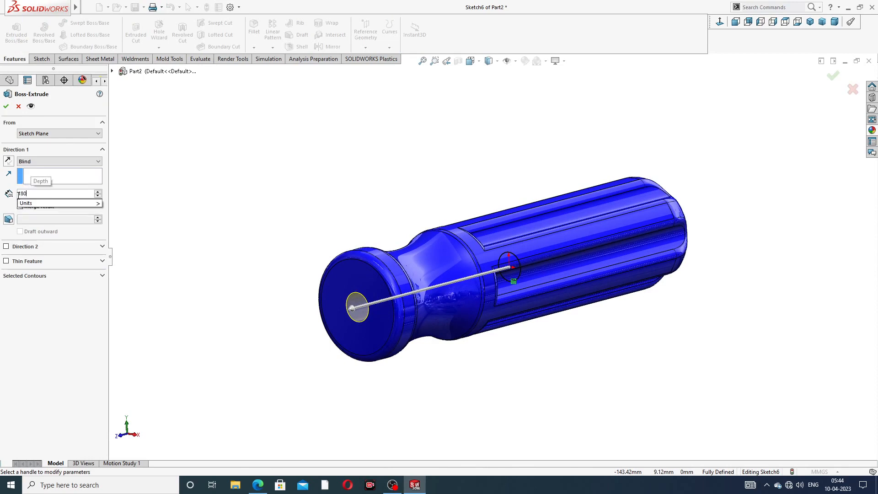
key(Return)
Step: Check the shaft length in the screwdriver design PDF and finish the shaft extrusion as a separate body with Merge result off
scroll(322, 262, up, 4)
middle_drag(324, 263, 297, 274)
click(258, 482)
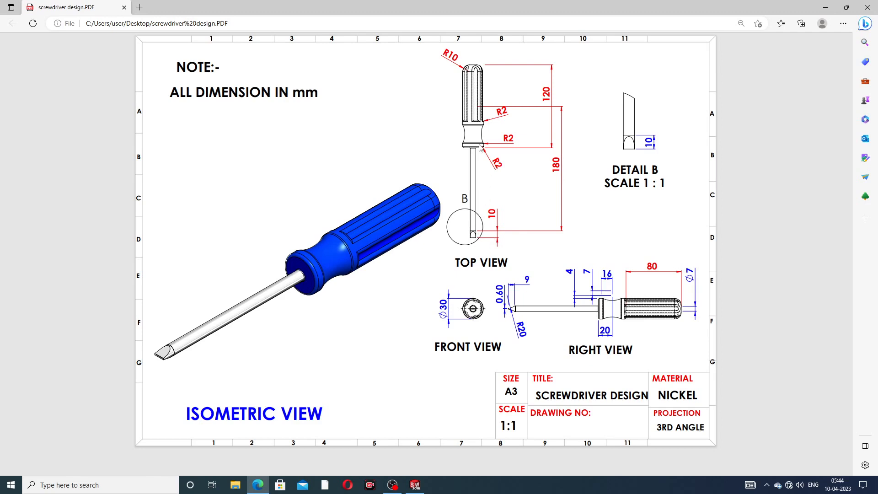
click(415, 485)
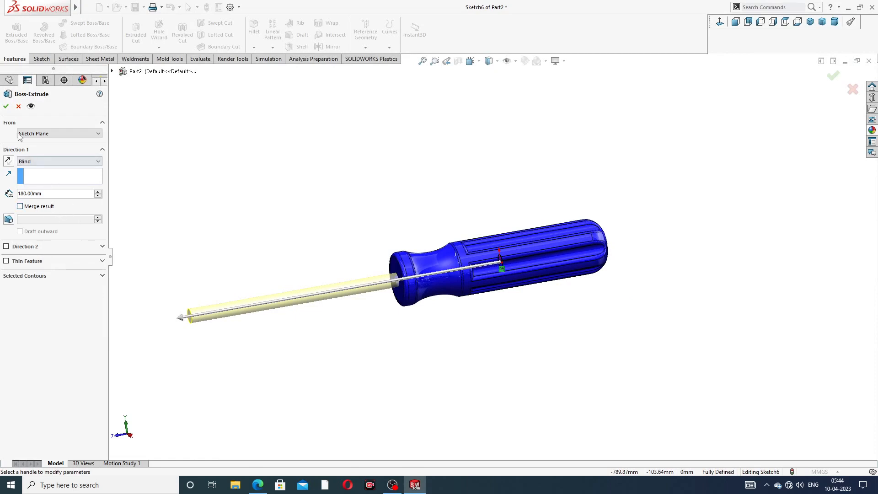
click(6, 107)
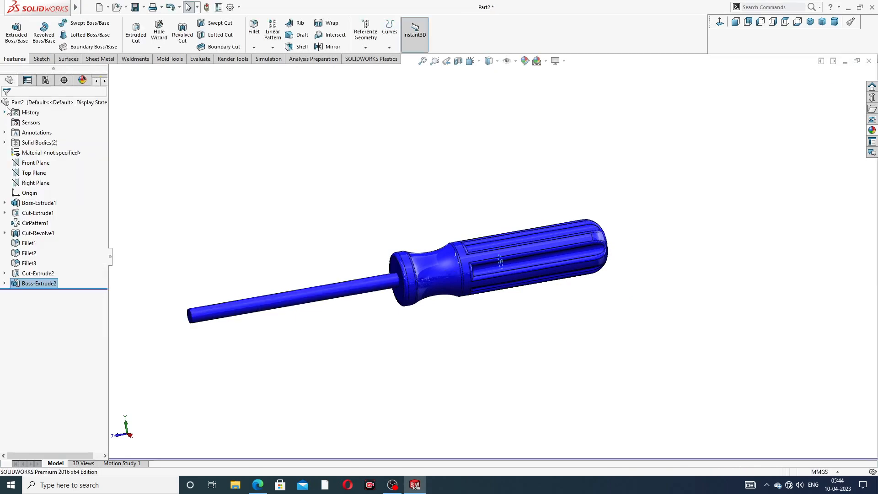
click(242, 187)
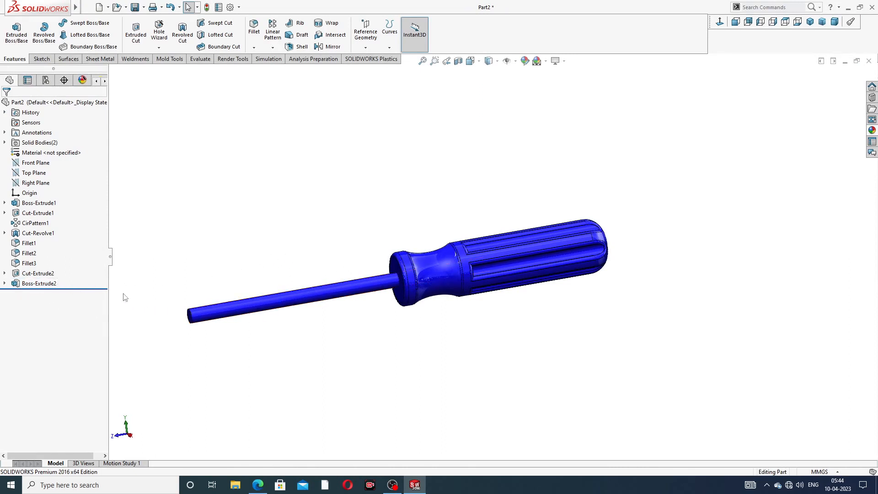
Step: Reopen the shaft extrusion for editing and confirm it with Merge result off
click(40, 284)
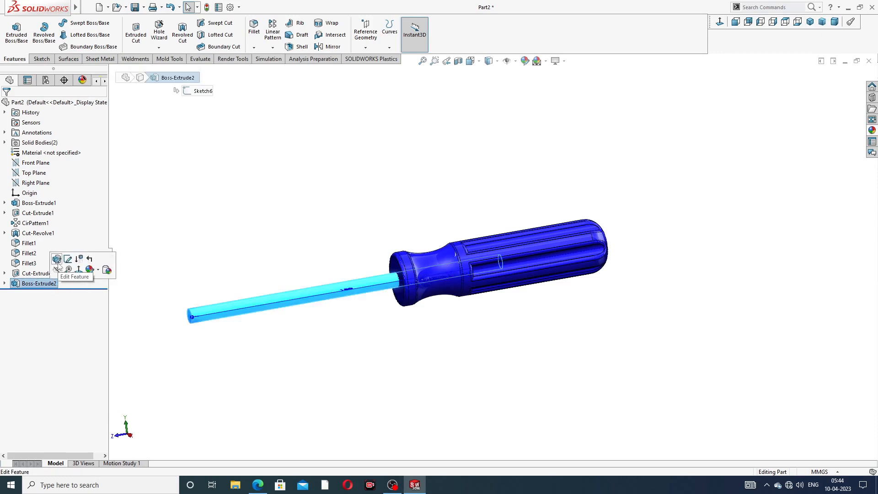
click(57, 259)
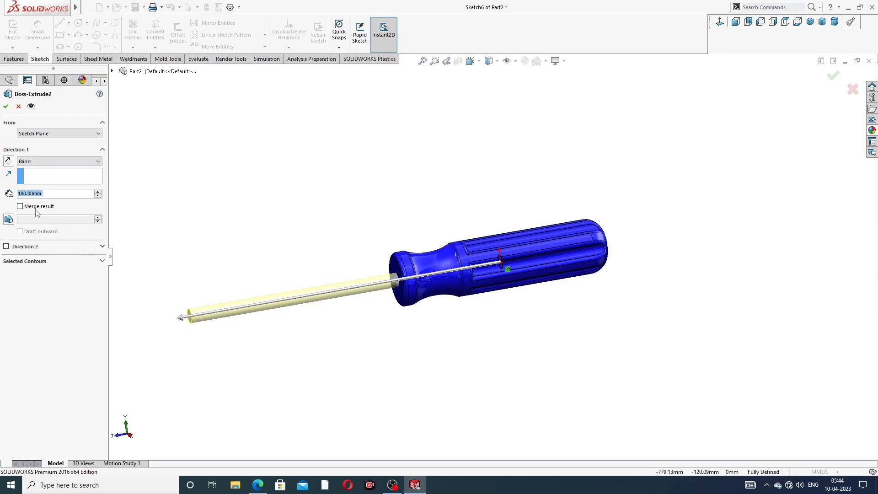
click(21, 206)
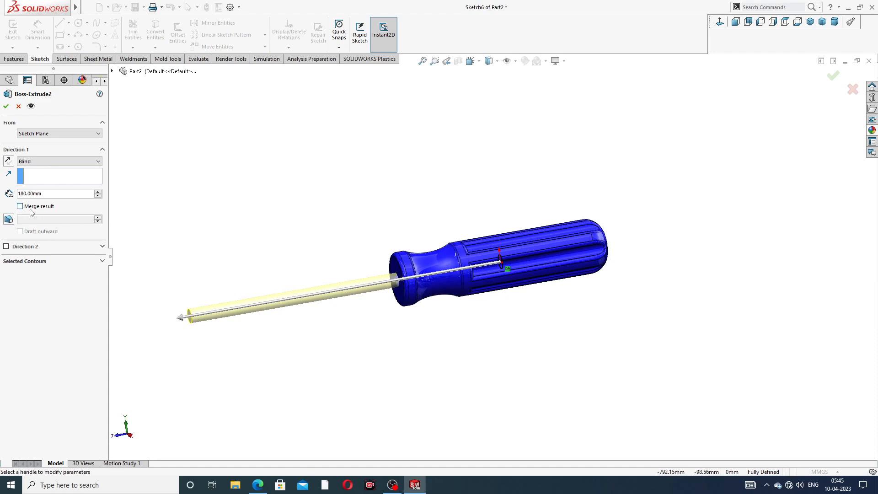
click(6, 107)
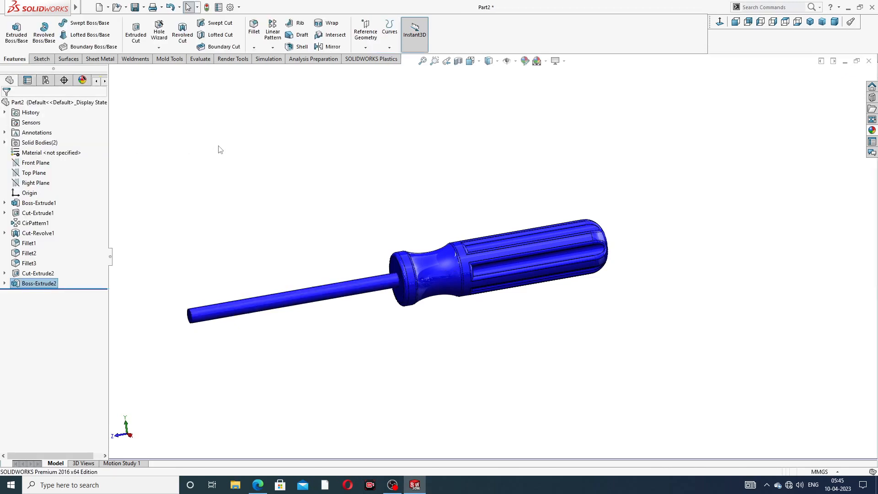
Step: Apply the chromium plate appearance from the chrome metals to the shaft extrusion
click(48, 286)
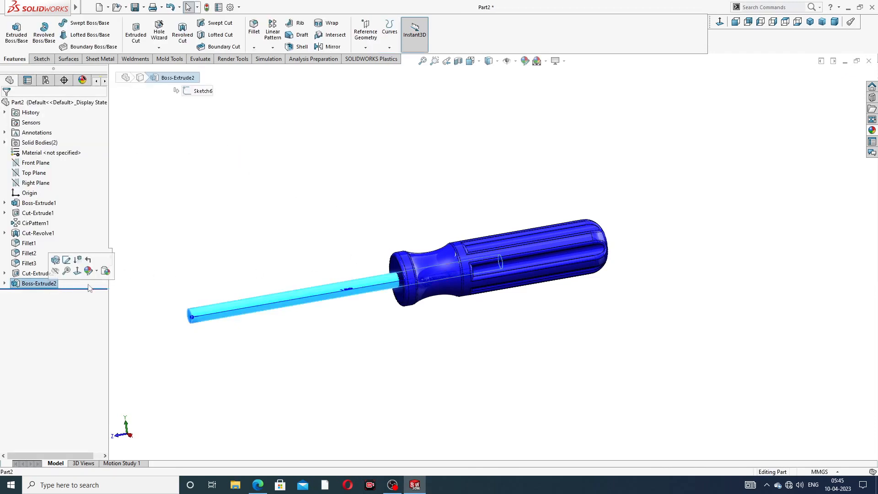
click(872, 129)
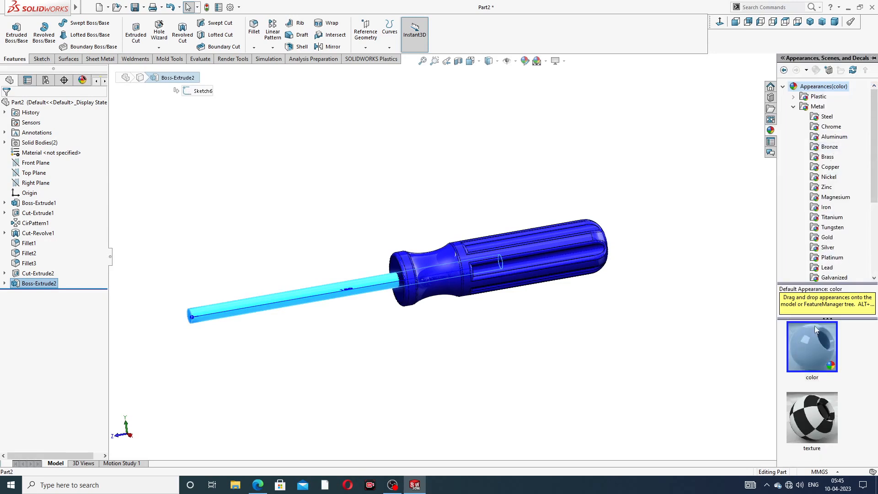
click(831, 127)
click(814, 346)
double_click(814, 348)
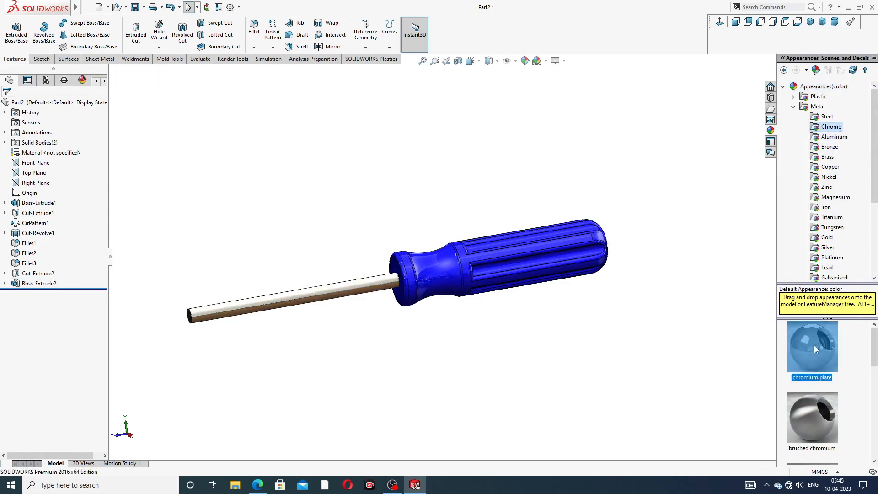
Step: Start a sketch on the free end face of the chrome shaft and convert its circular edge into sketch geometry
middle_drag(654, 333, 425, 301)
scroll(425, 300, down, 2)
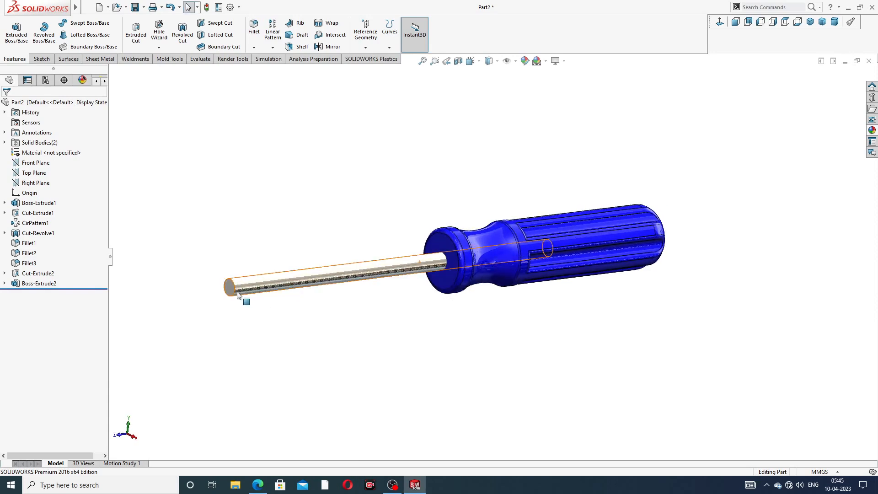
scroll(280, 285, down, 4)
click(299, 272)
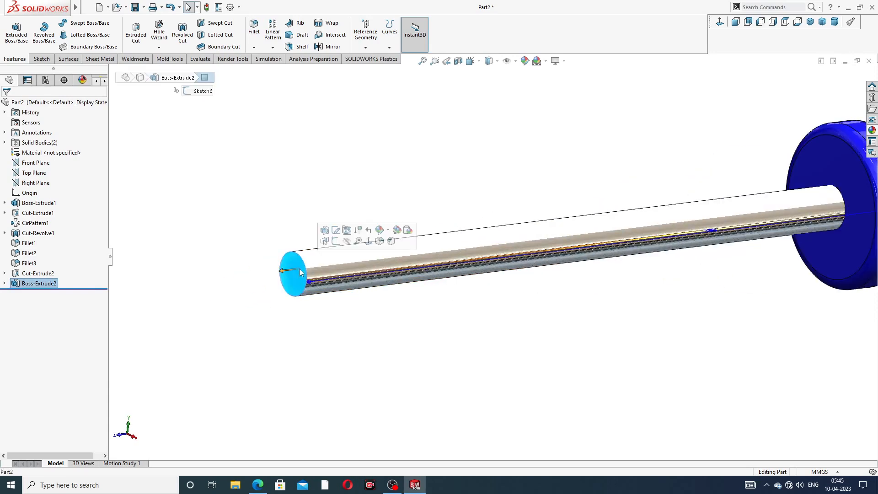
click(334, 237)
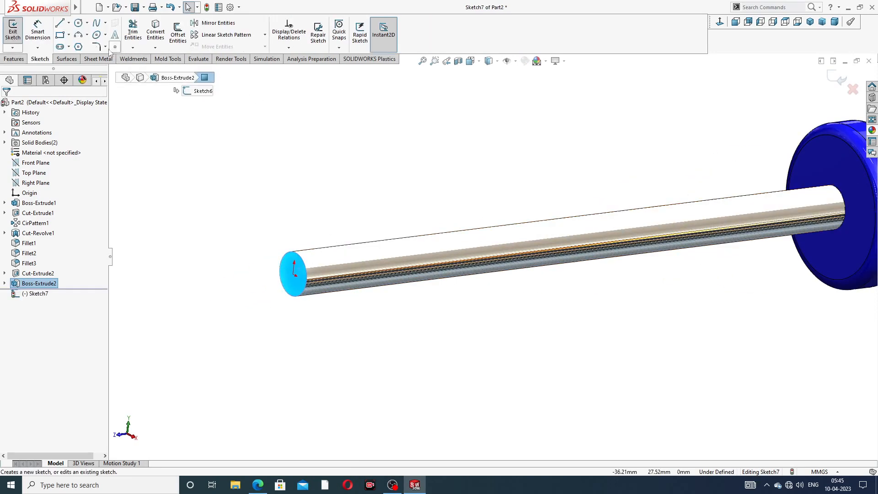
click(157, 34)
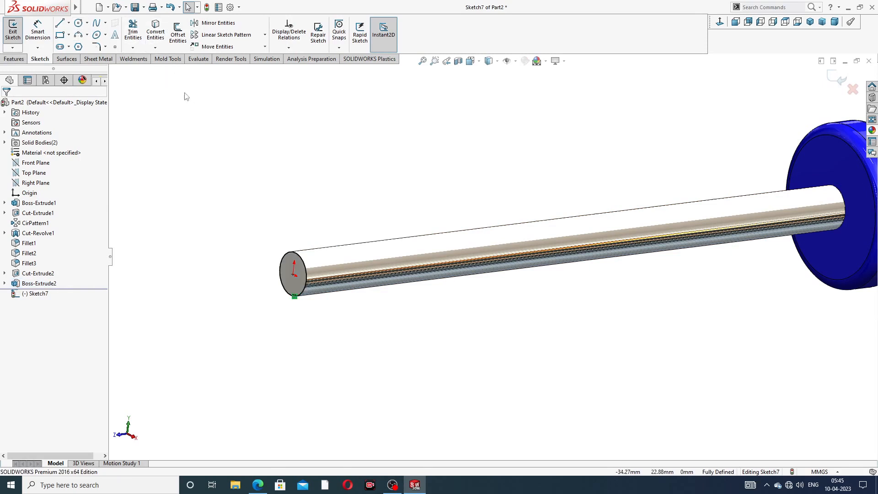
Step: Extrude the converted circle 10 mm outward from the shaft's end as a separate body with Merge result off
click(21, 59)
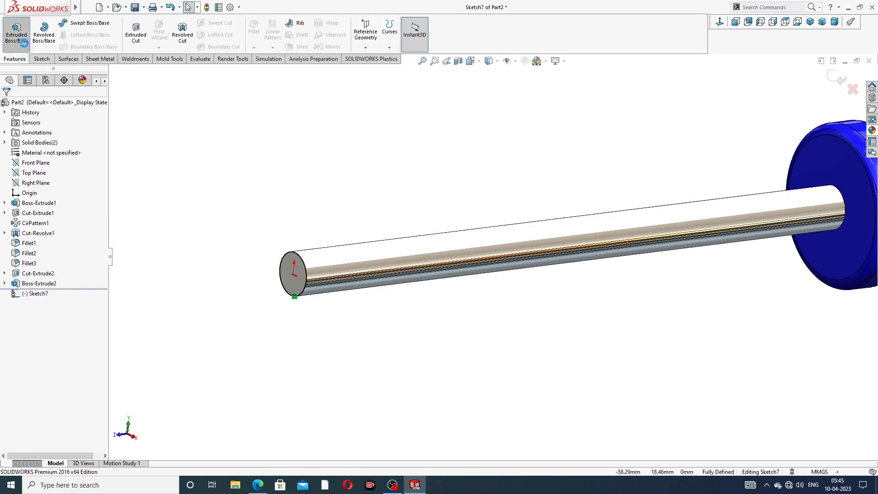
click(16, 31)
scroll(421, 243, up, 3)
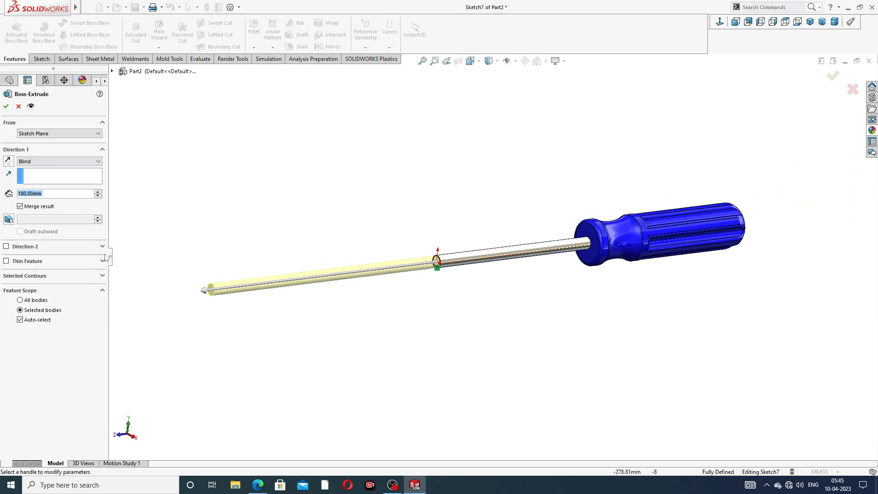
text(10)
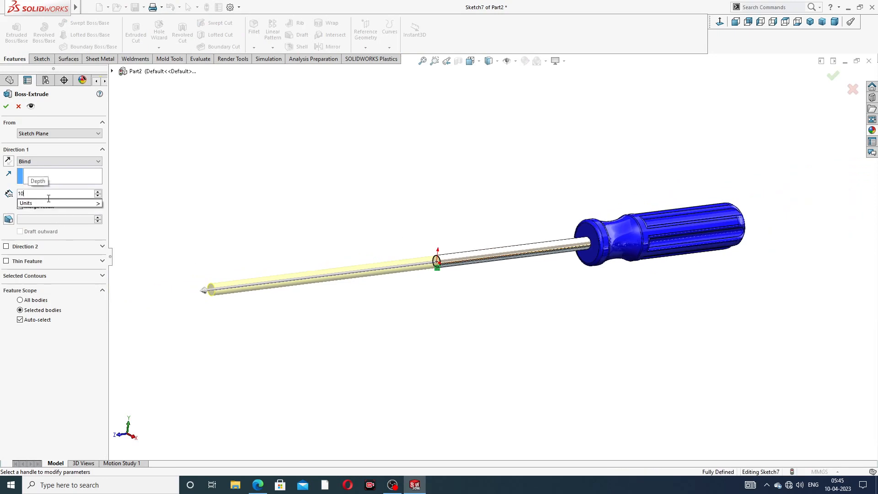
key(Return)
scroll(432, 254, down, 5)
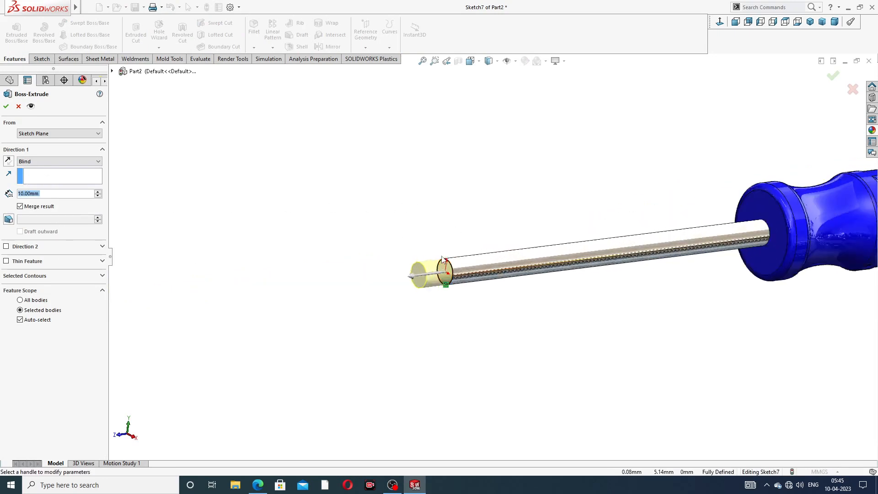
click(21, 206)
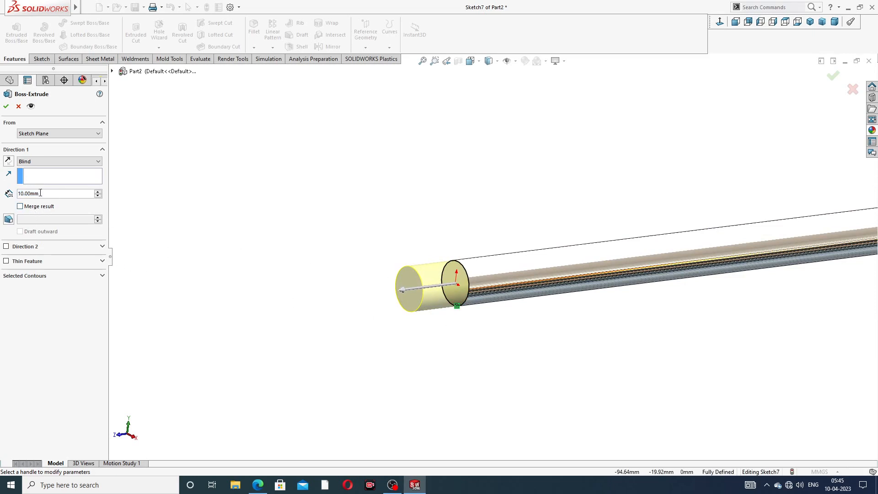
click(5, 108)
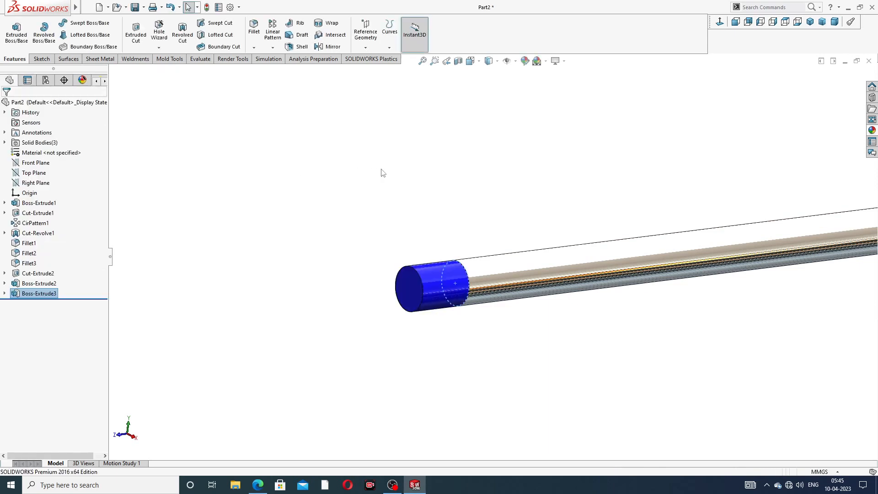
Step: Apply the chromium plate appearance from the chrome metals to the 10 mm tip extrusion at the shaft's end
click(44, 294)
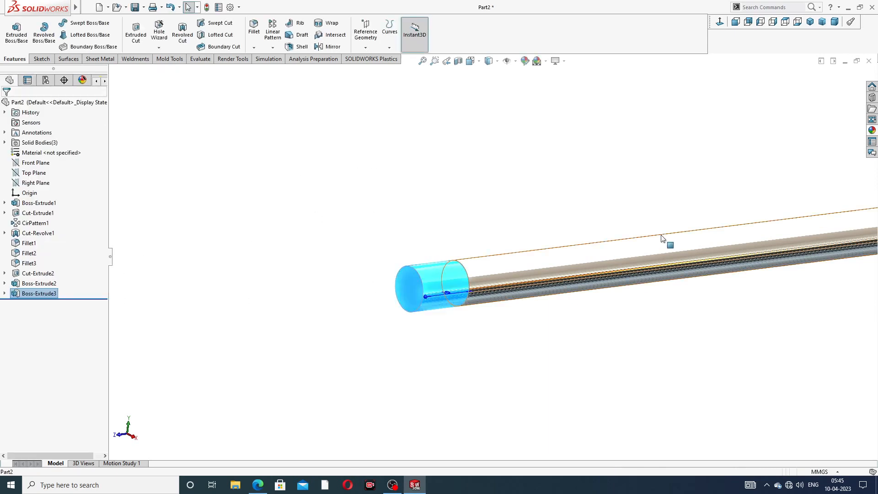
click(872, 130)
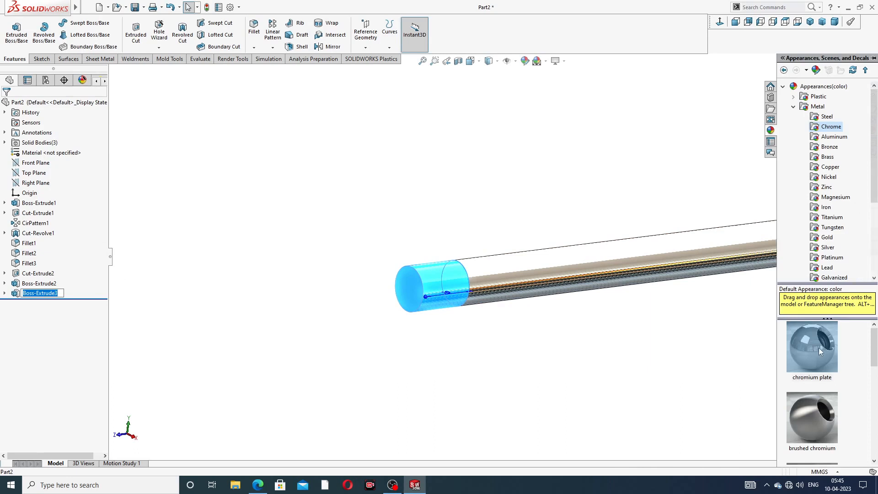
scroll(670, 221, up, 5)
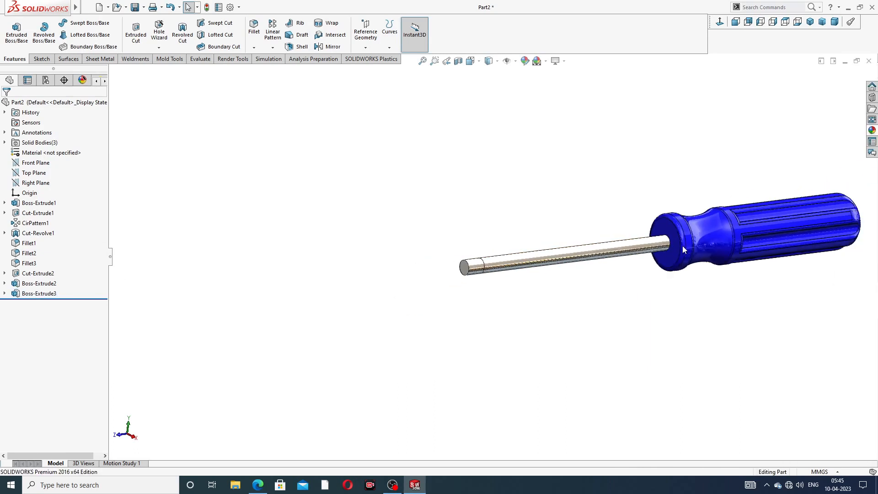
middle_drag(682, 246, 626, 244)
scroll(435, 267, down, 5)
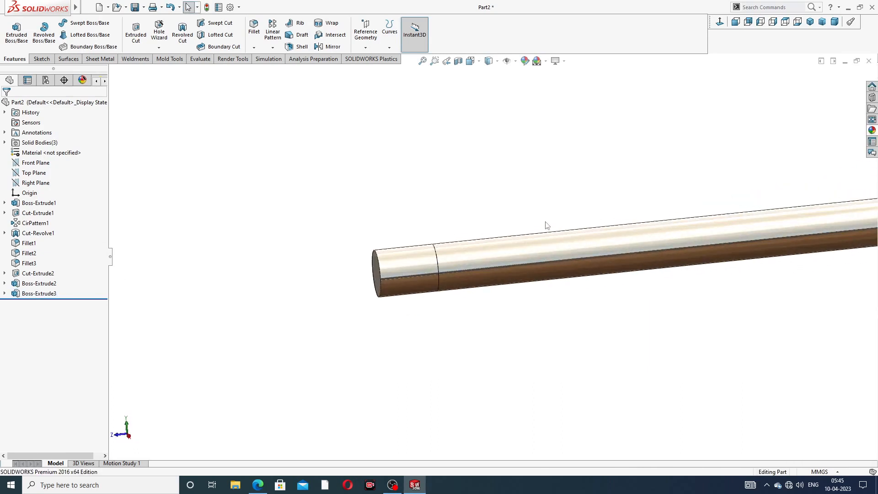
Step: Reopen the tip extrusion for editing and confirm it with Merge result on
click(48, 293)
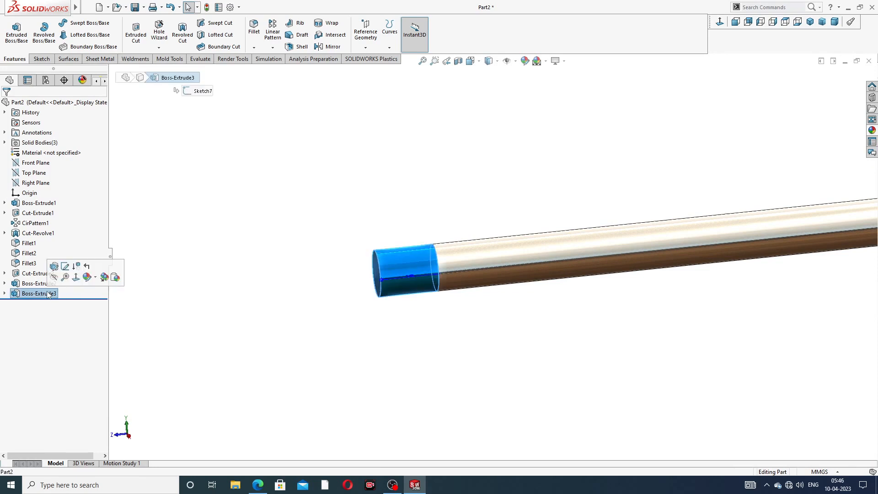
click(54, 266)
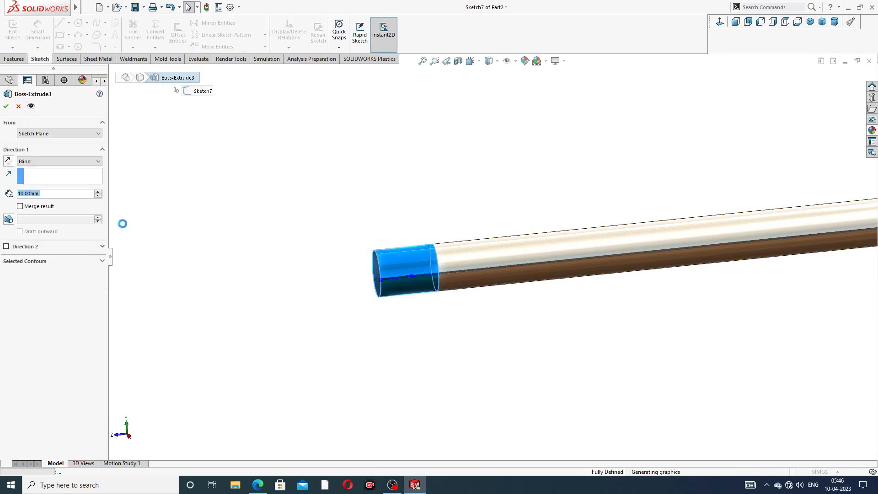
click(38, 206)
click(6, 107)
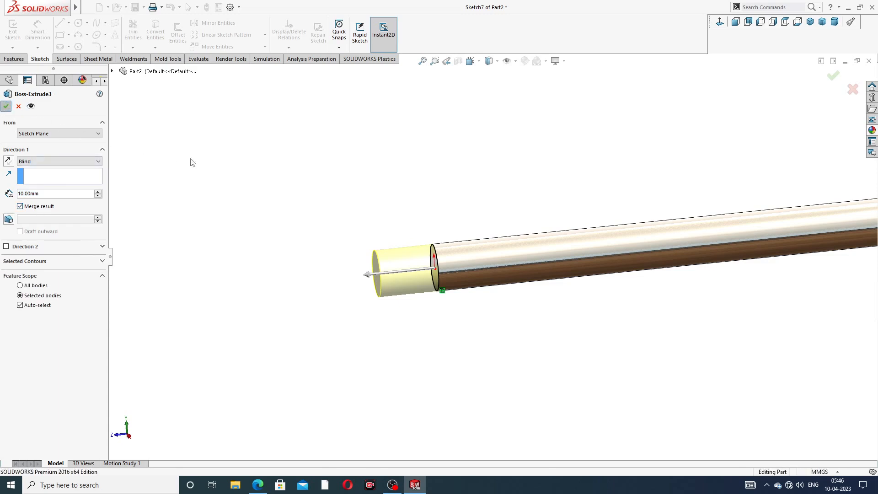
scroll(451, 265, down, 5)
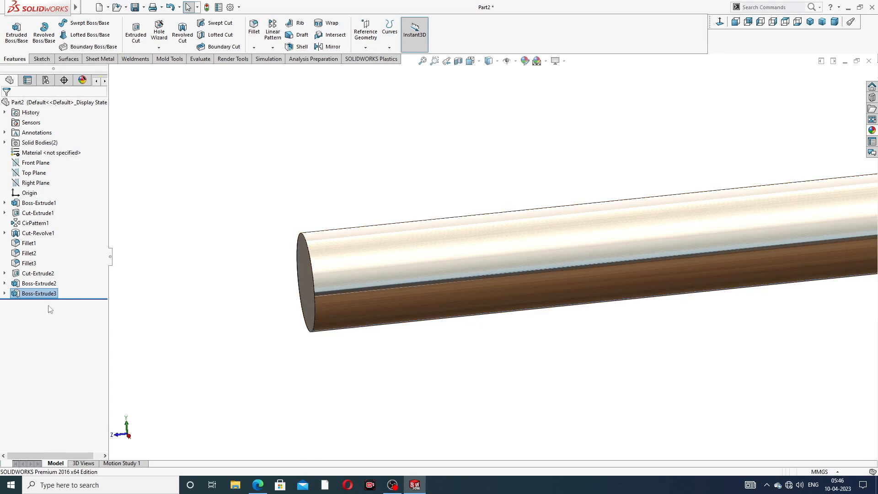
Step: Edit the tip extrusion again and switch Merge result back off so the tip is a separate body
click(43, 294)
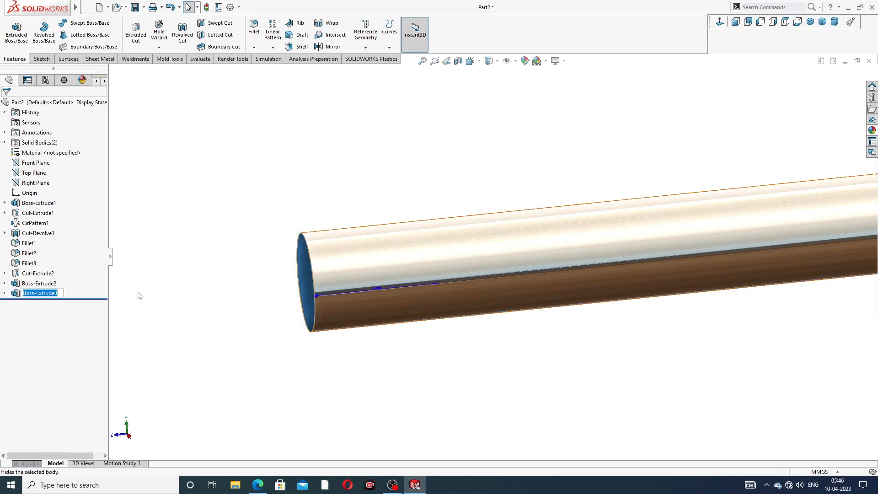
click(138, 293)
click(52, 294)
click(62, 268)
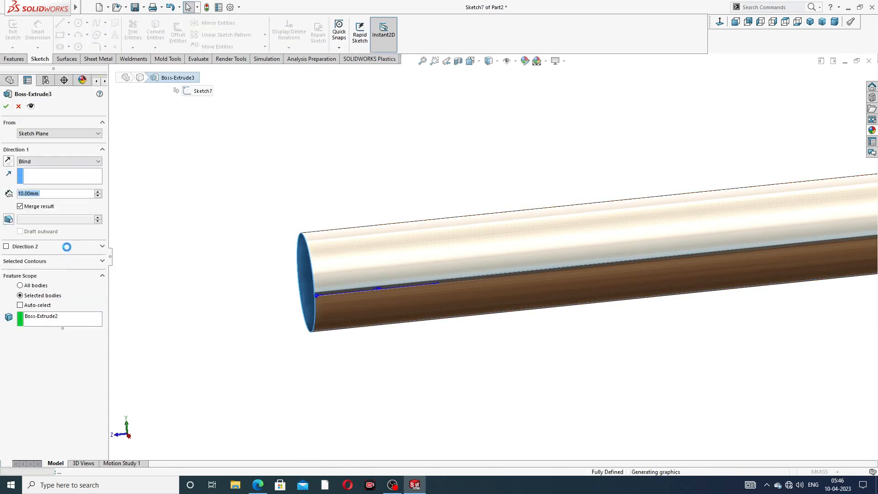
click(46, 207)
click(6, 107)
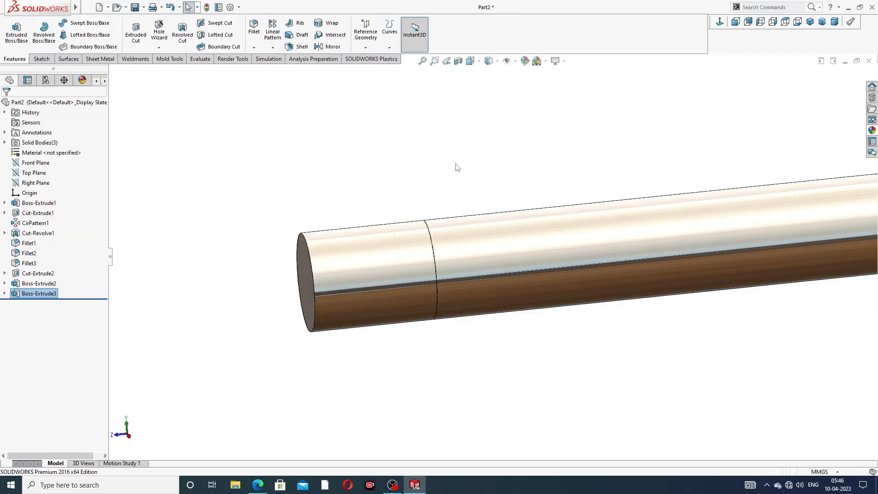
Step: Start a new sketch on the Right Plane for shaping the screwdriver's tip
scroll(469, 242, up, 2)
scroll(468, 239, up, 3)
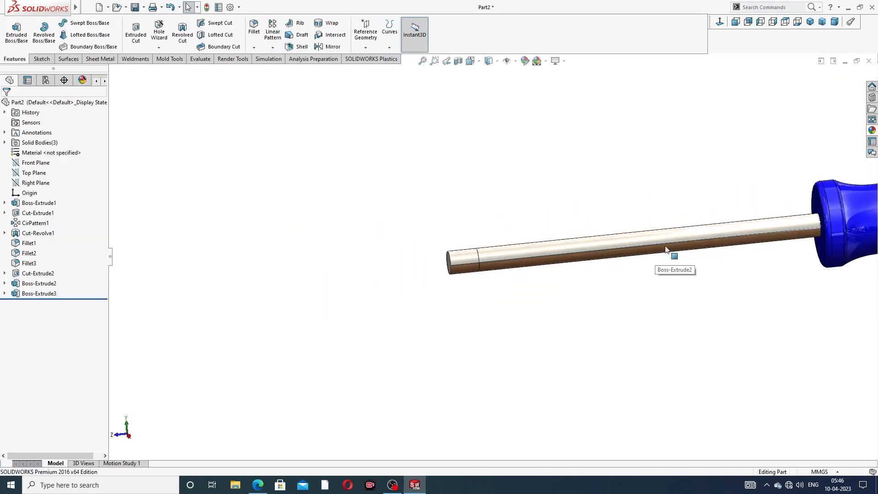
scroll(667, 248, up, 2)
middle_drag(662, 244, 642, 220)
scroll(483, 264, down, 3)
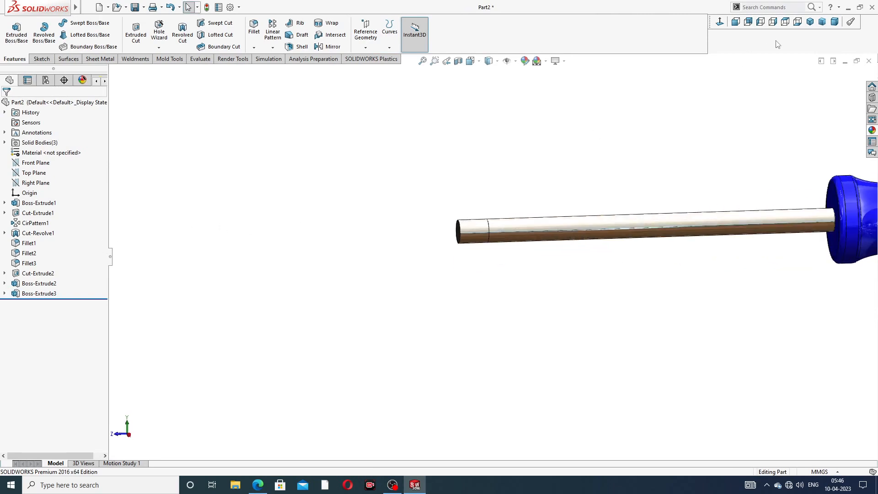
click(808, 23)
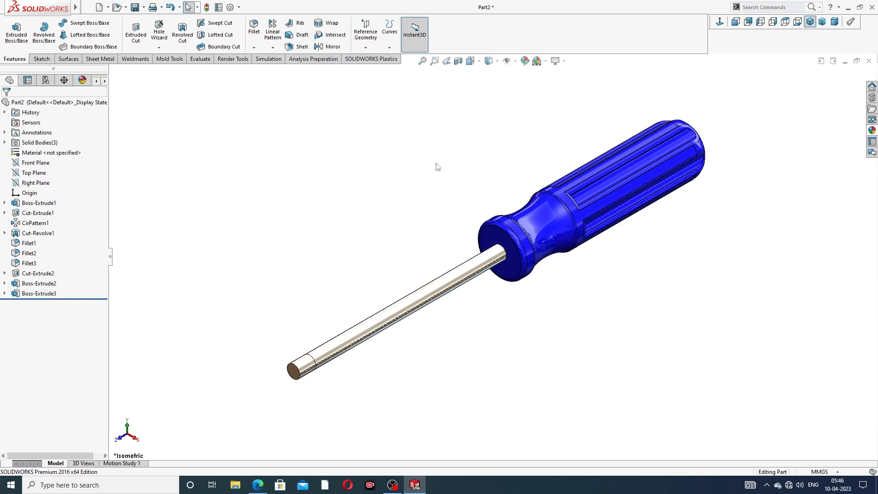
click(44, 183)
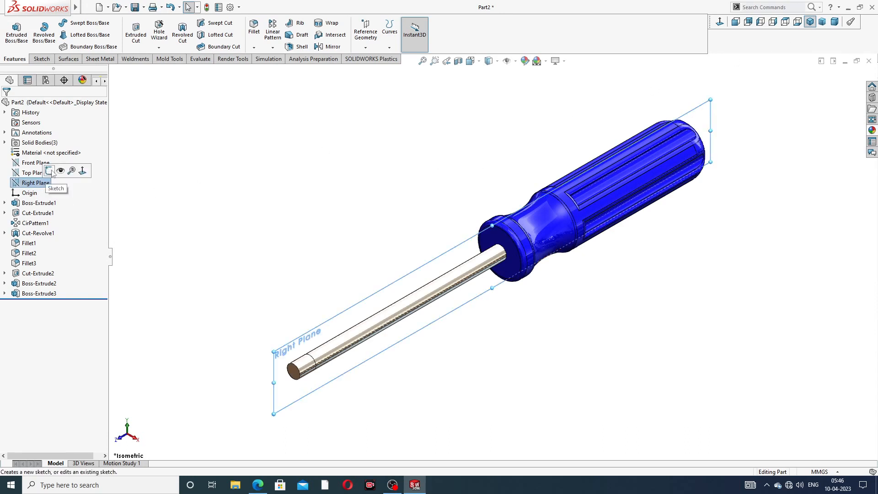
click(49, 171)
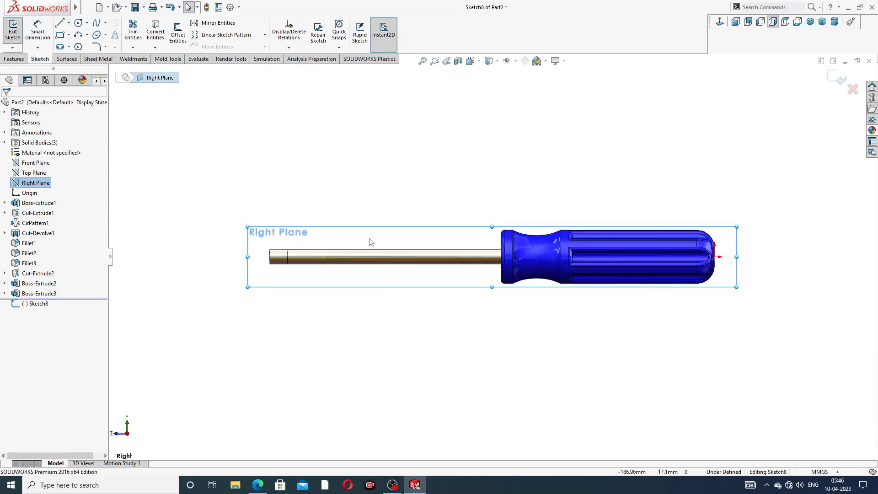
scroll(290, 274, down, 5)
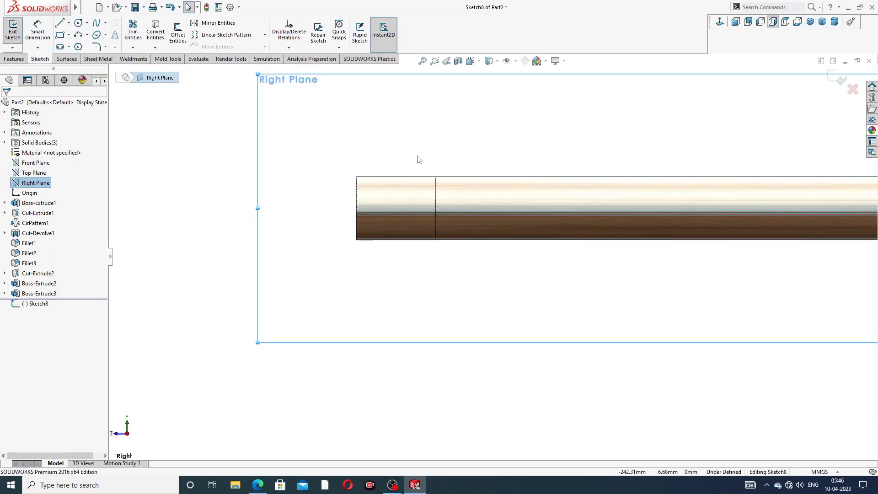
scroll(412, 173, down, 2)
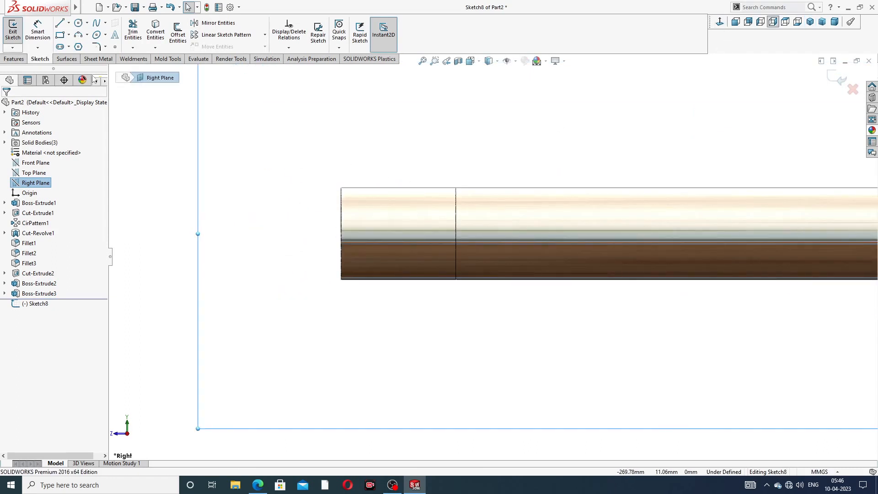
Step: Draw a horizontal centerline along the tip's axis from its free end to the edge where it meets the shaft
click(68, 23)
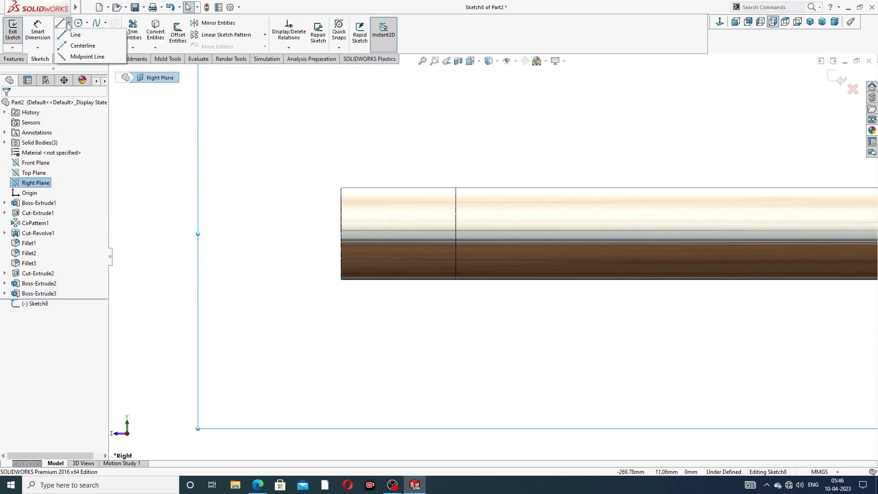
click(74, 43)
scroll(346, 220, down, 2)
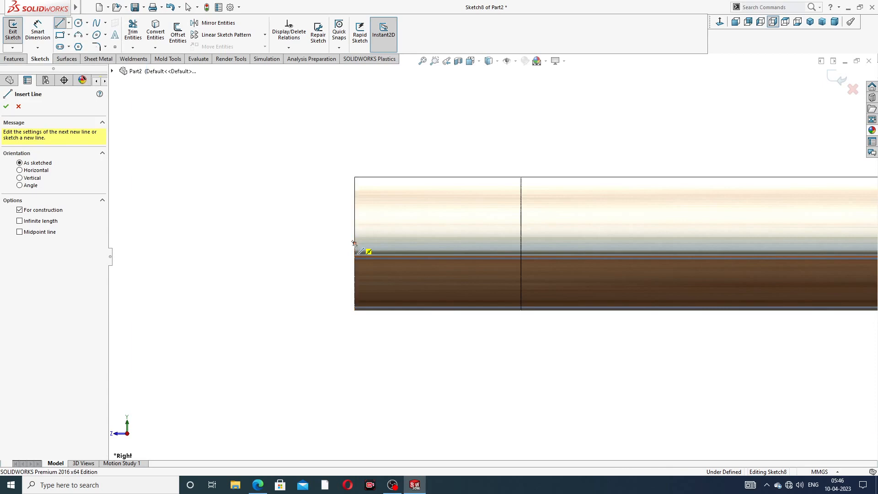
click(354, 243)
click(521, 244)
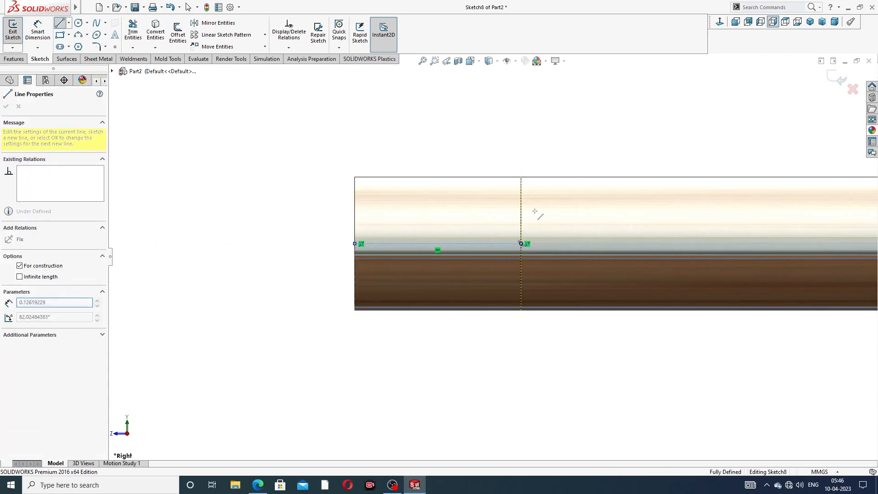
right_click(587, 157)
click(593, 166)
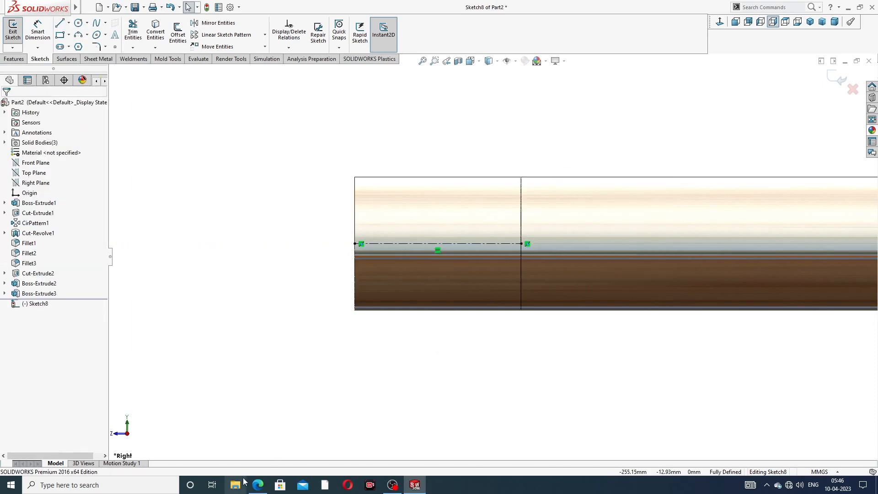
Step: Switch to the screwdriver PDF drawing in Edge to check the tip dimensions, and return to SolidWorks
click(257, 485)
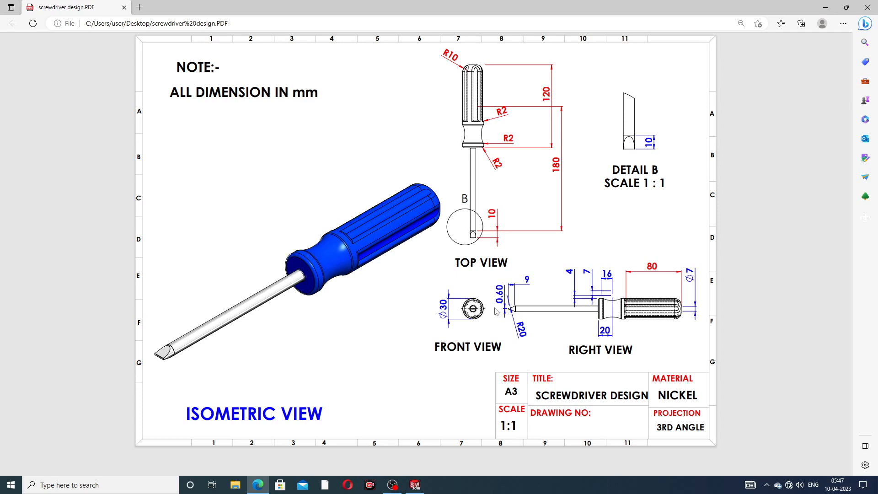
mouse_move(258, 486)
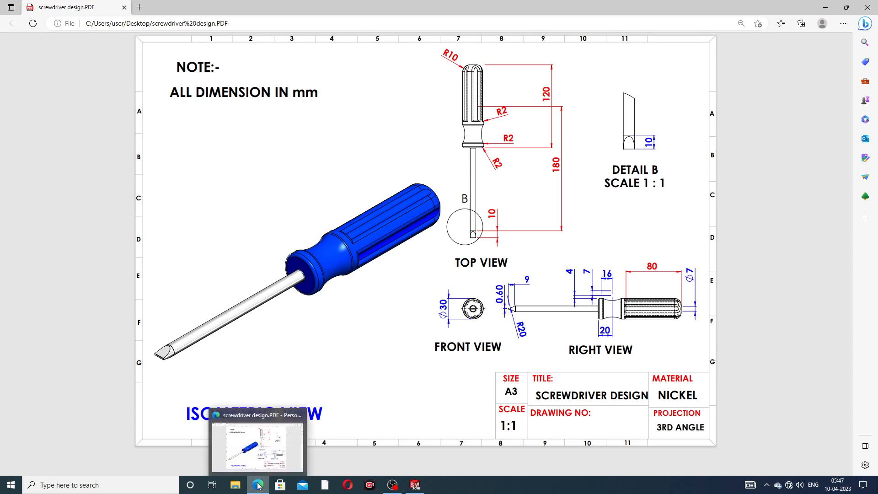
click(258, 486)
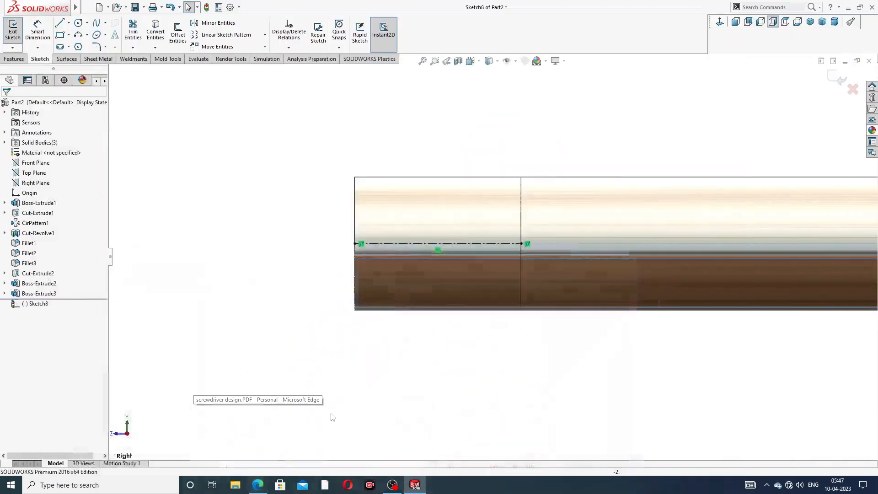
Step: Sketch a three-point arc of about 6.66 mm radius from the tip's upper edge to its end face, bulging toward the centerline
click(87, 35)
click(102, 68)
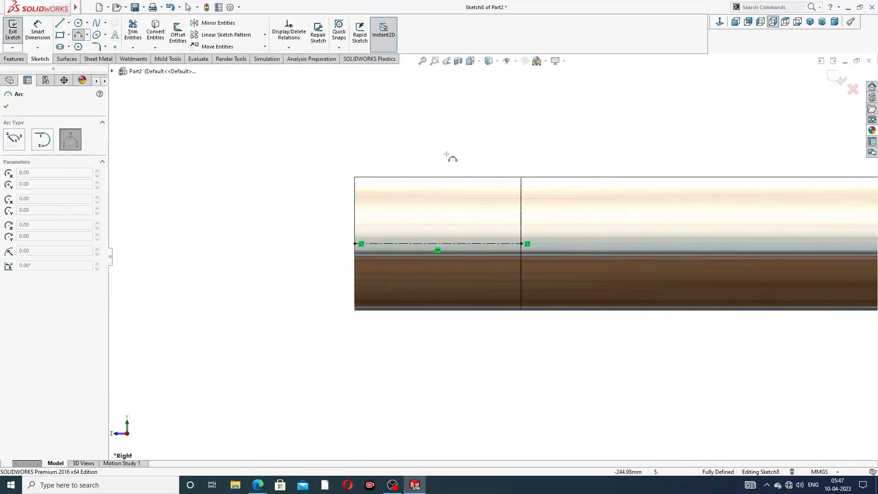
click(487, 177)
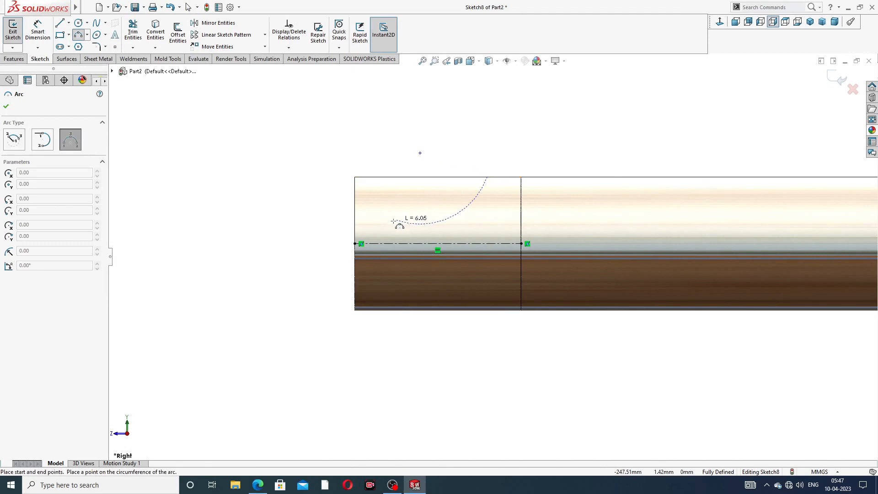
click(355, 227)
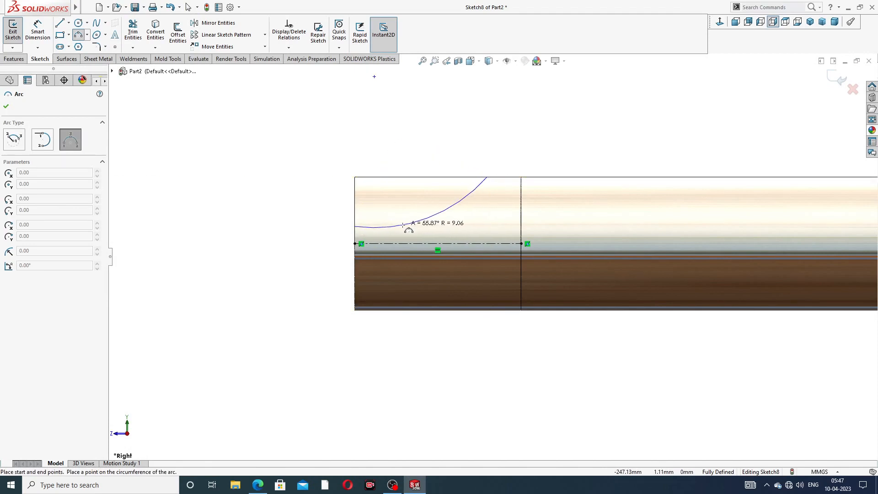
click(419, 229)
right_click(478, 146)
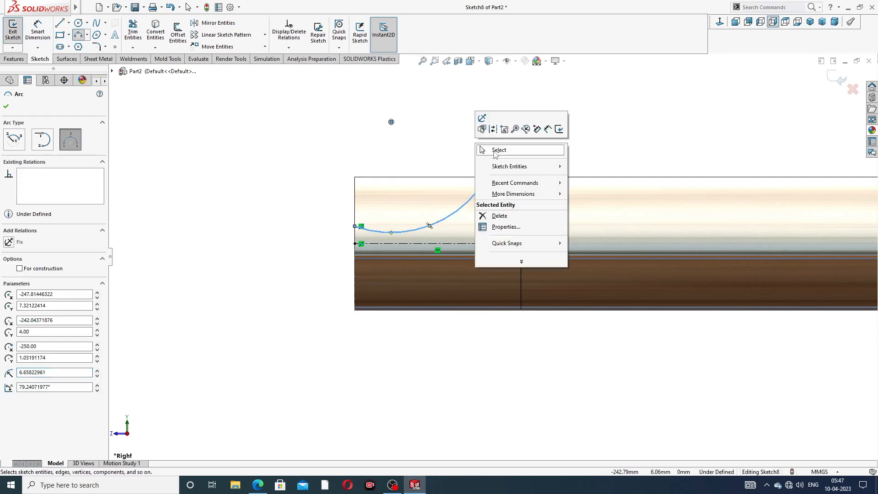
click(499, 150)
scroll(464, 210, down, 3)
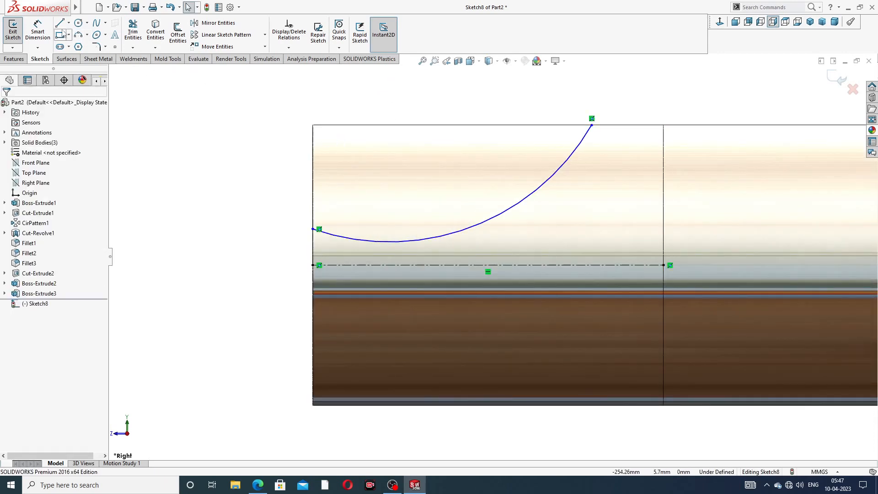
Step: Close the arc profile with a horizontal line about 8 mm long on the tip's upper edge and a vertical line down the end face
click(60, 23)
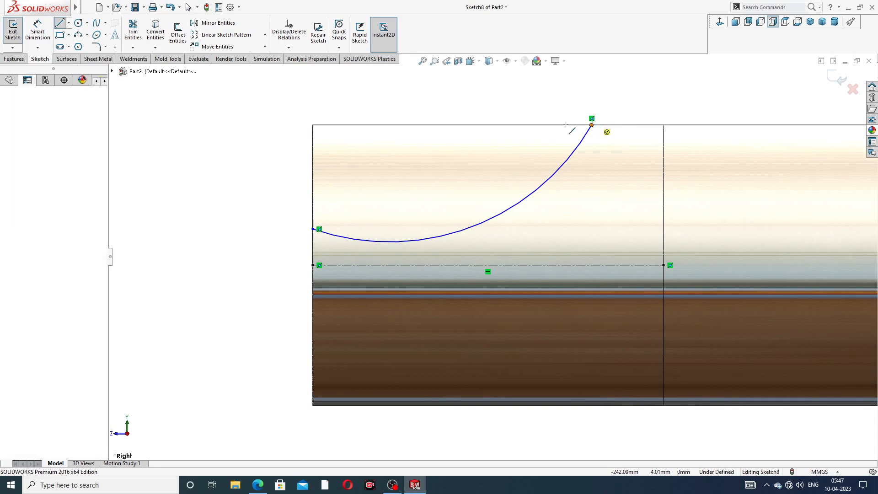
click(313, 124)
scroll(311, 127, down, 2)
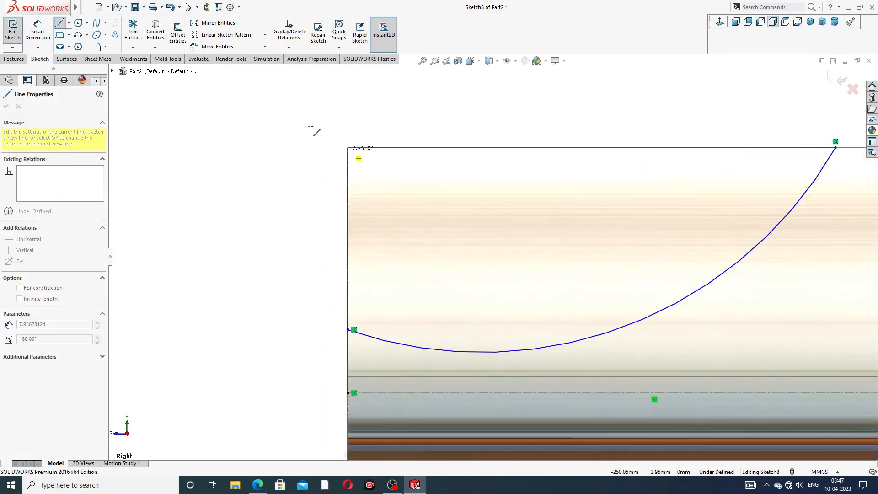
click(348, 148)
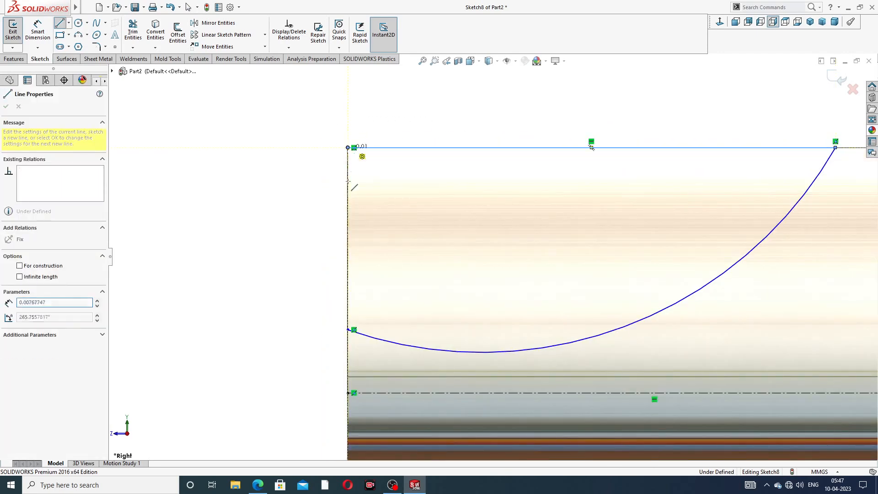
click(348, 329)
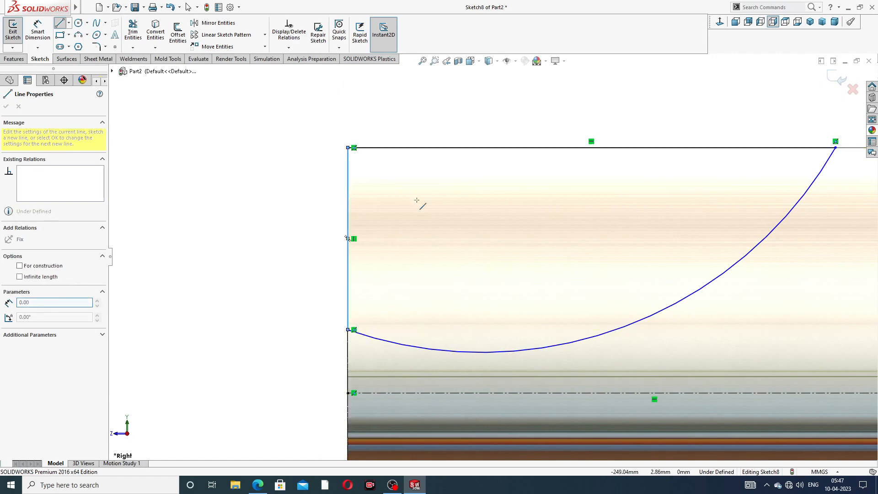
right_click(478, 117)
click(500, 125)
scroll(511, 144, up, 2)
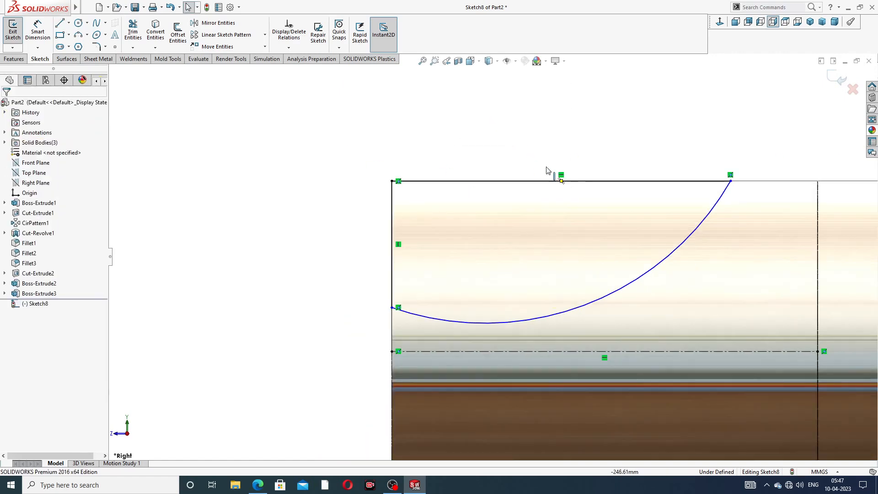
Step: Dimension the profile's horizontal line along the tip's upper edge and set its length to 9 mm
click(41, 36)
click(503, 181)
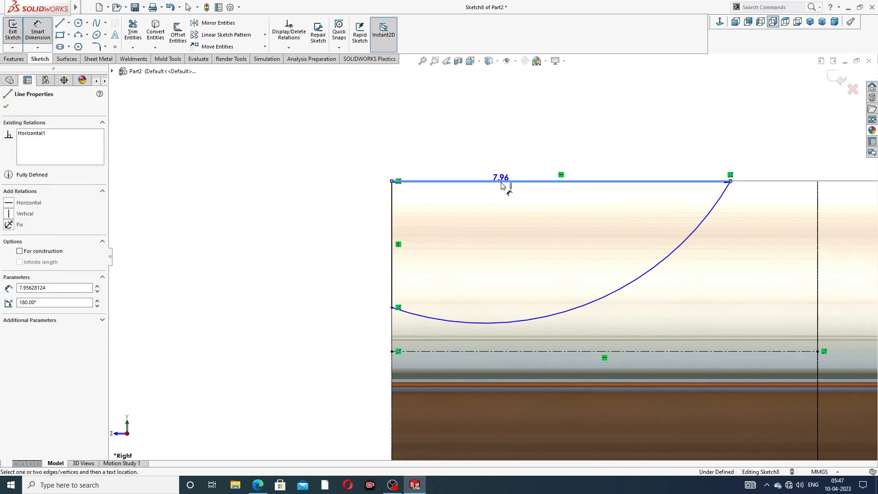
click(545, 152)
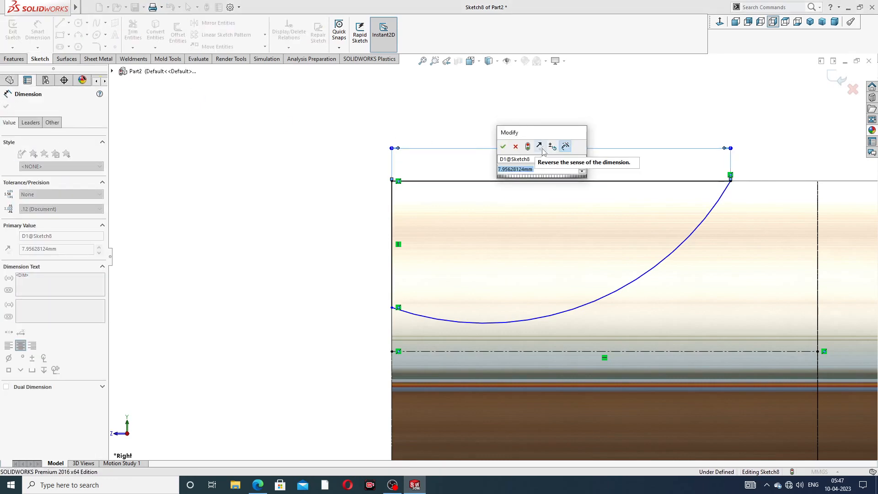
text(9)
key(Return)
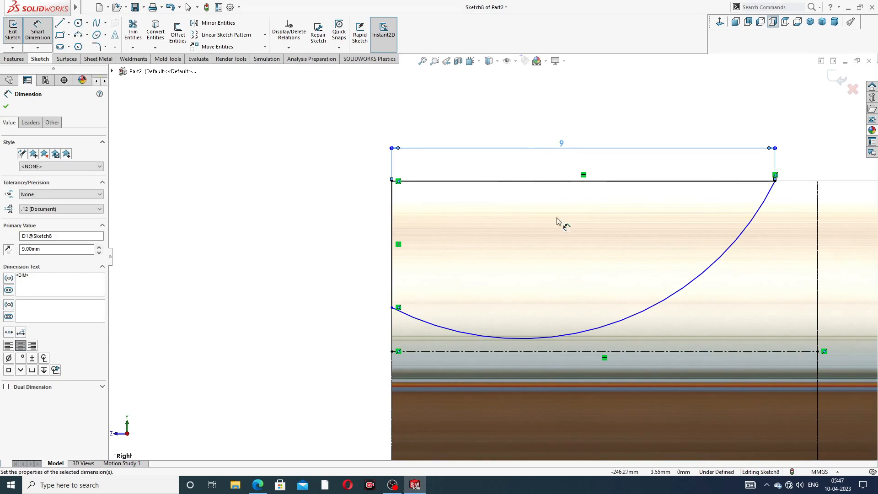
Step: Dimension the distance from the arc's lower endpoint on the end face to the centerline and set it to 0.6 mm
scroll(431, 233, up, 2)
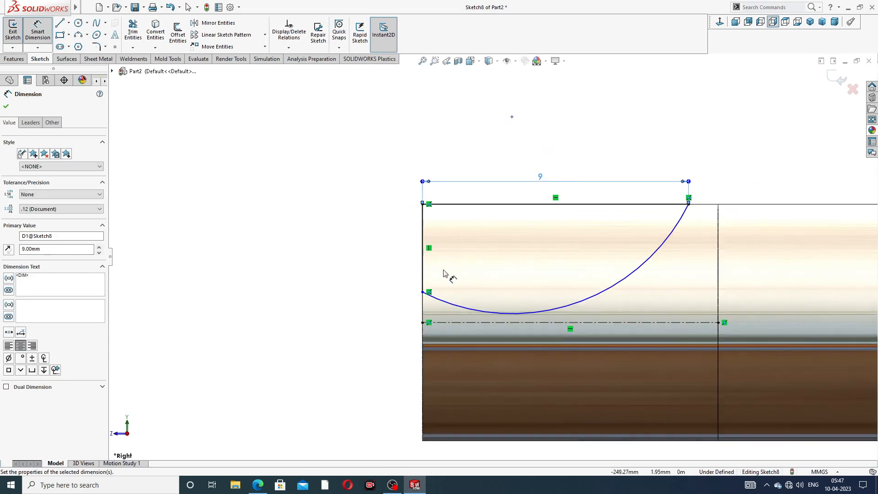
scroll(442, 288, down, 2)
click(420, 274)
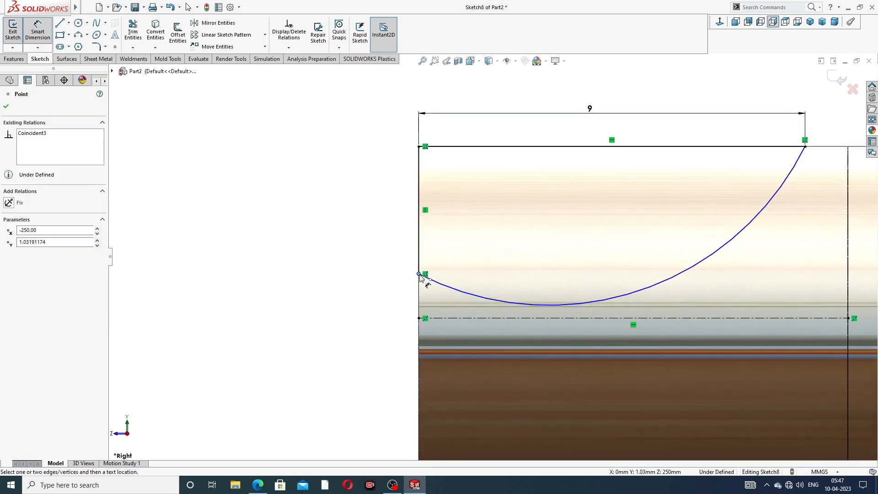
click(419, 318)
click(401, 302)
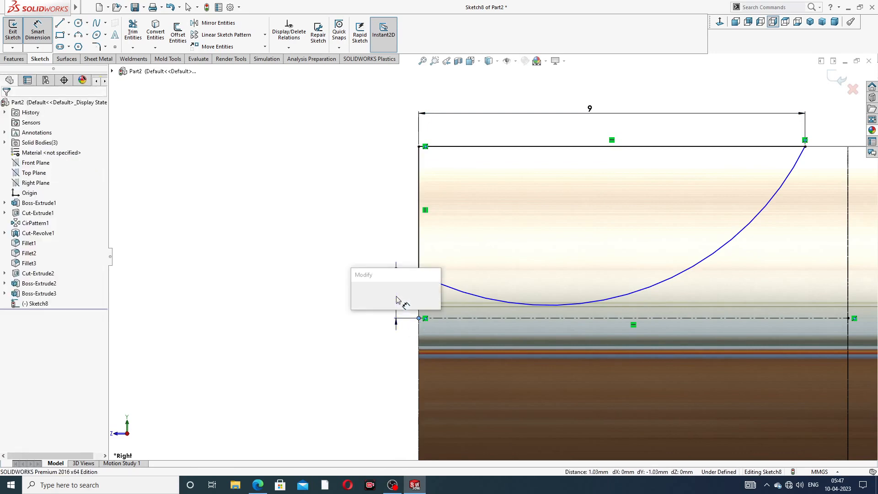
text(0.6)
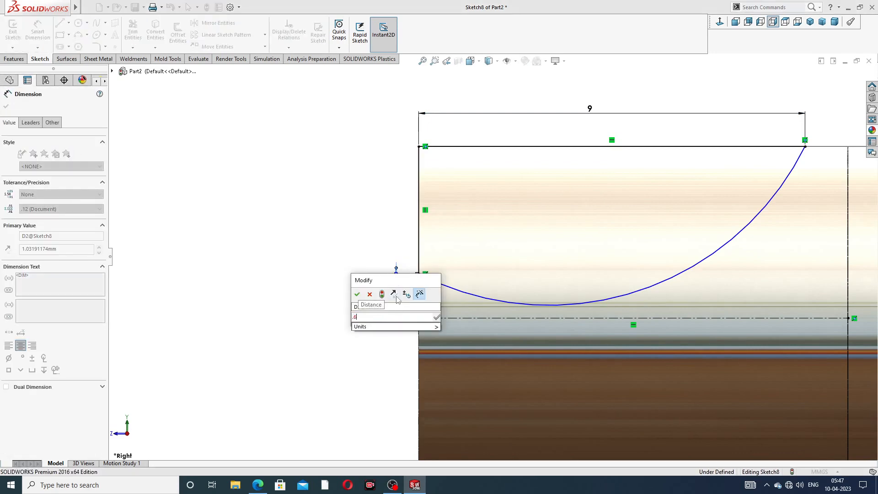
key(Return)
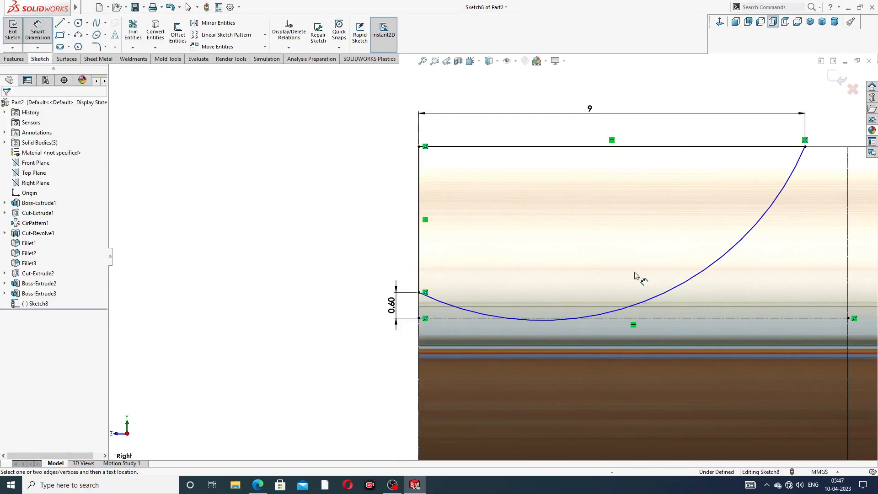
Step: Dimension the arc's radius and set it to 20 mm
click(681, 286)
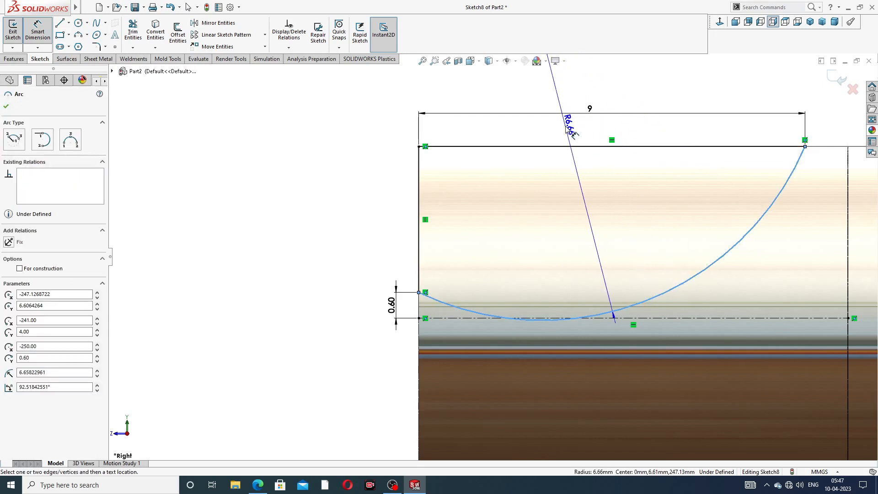
click(568, 130)
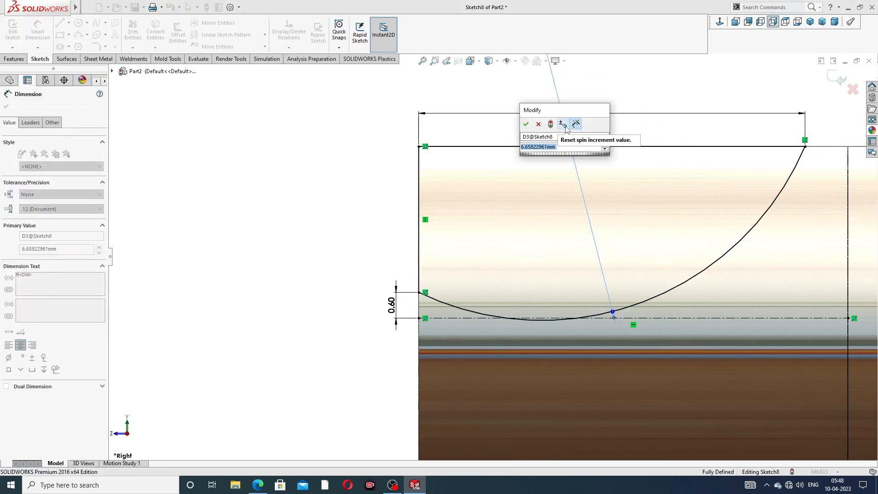
text(20)
key(Return)
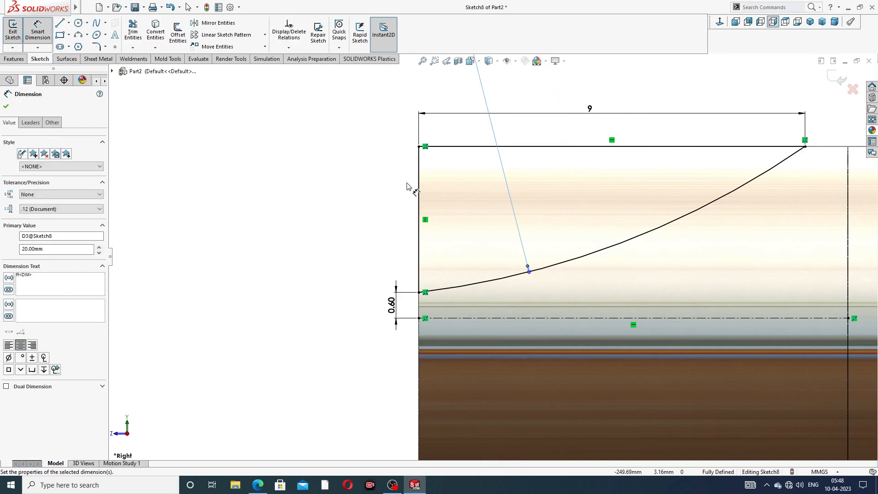
click(361, 178)
Step: Move the 0.60 and 9 mm dimensions farther away from the tip profile to make them easier to read
scroll(688, 173, up, 6)
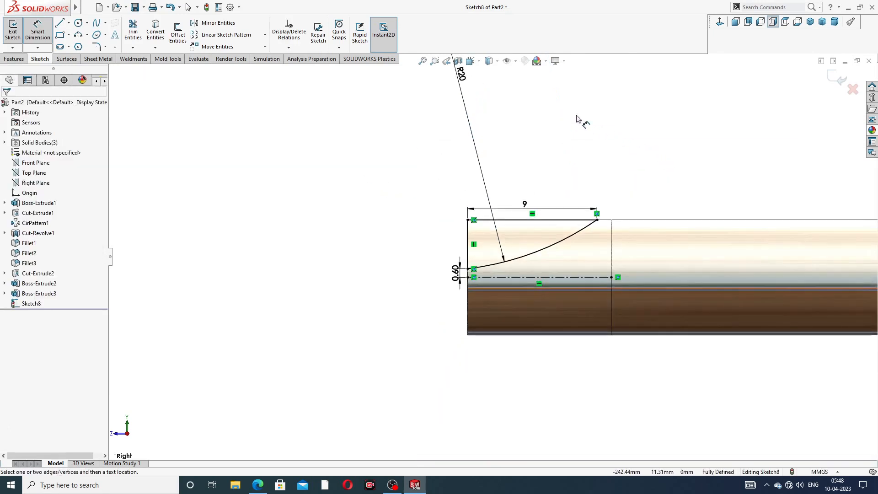
scroll(577, 118, up, 4)
scroll(518, 286, down, 3)
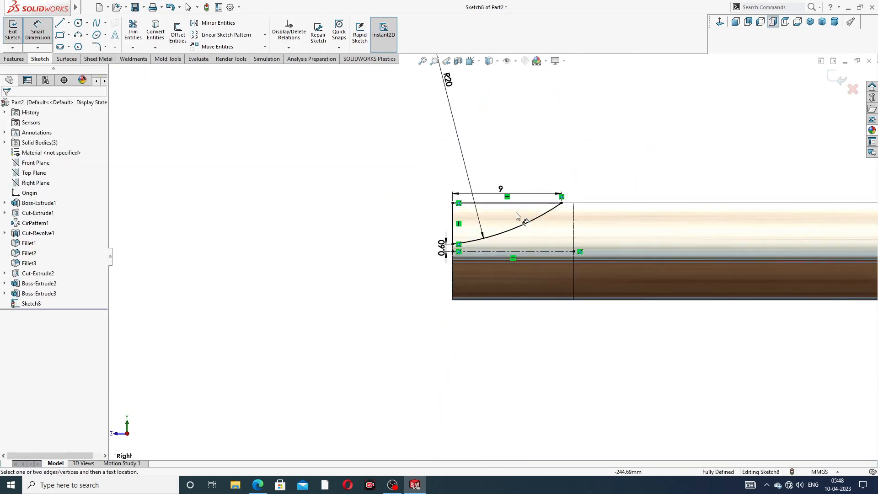
scroll(517, 216, down, 2)
click(390, 264)
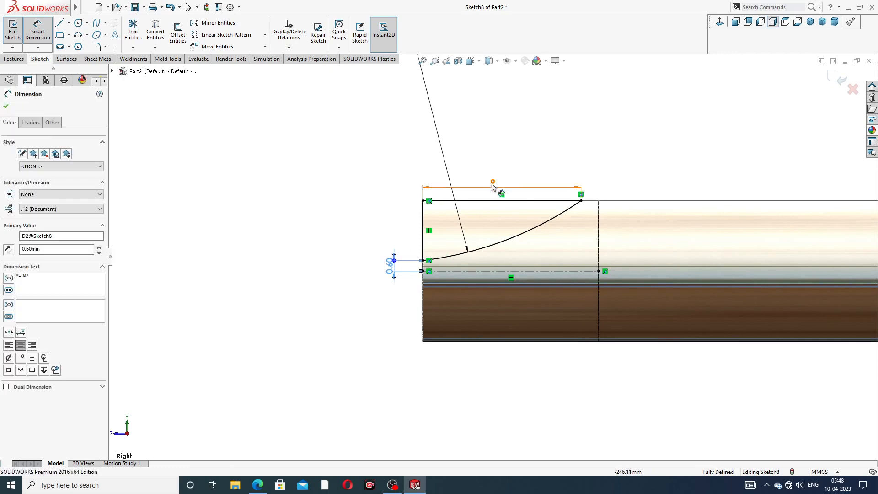
drag(492, 184, 494, 175)
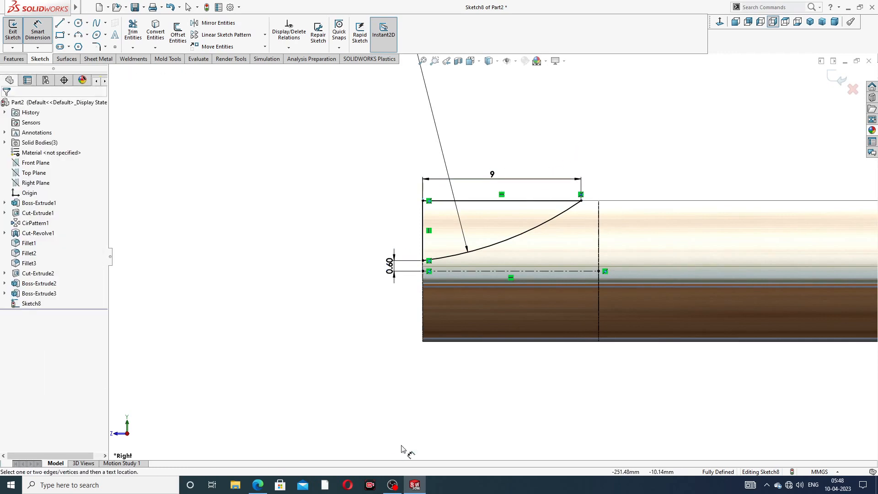
Step: Check the blade dimensions against the screwdriver PDF drawing in Edge, return to SolidWorks and end dimensioning
scroll(507, 172, up, 2)
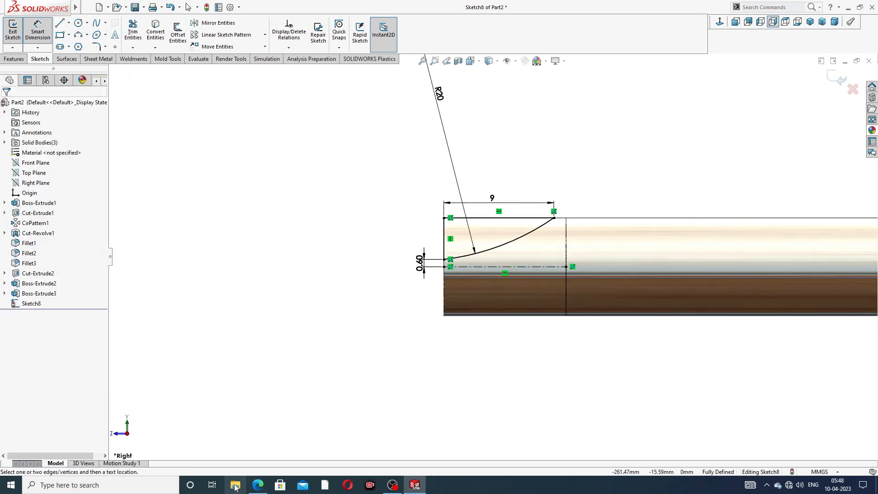
click(257, 484)
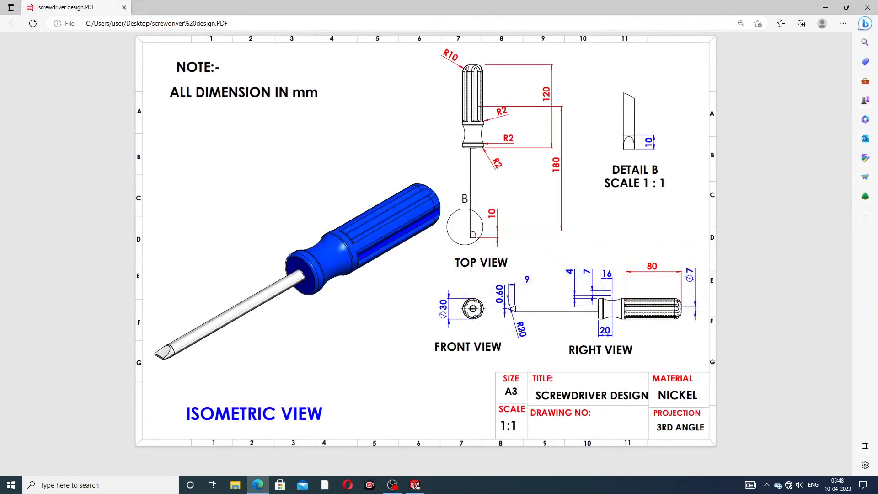
click(257, 484)
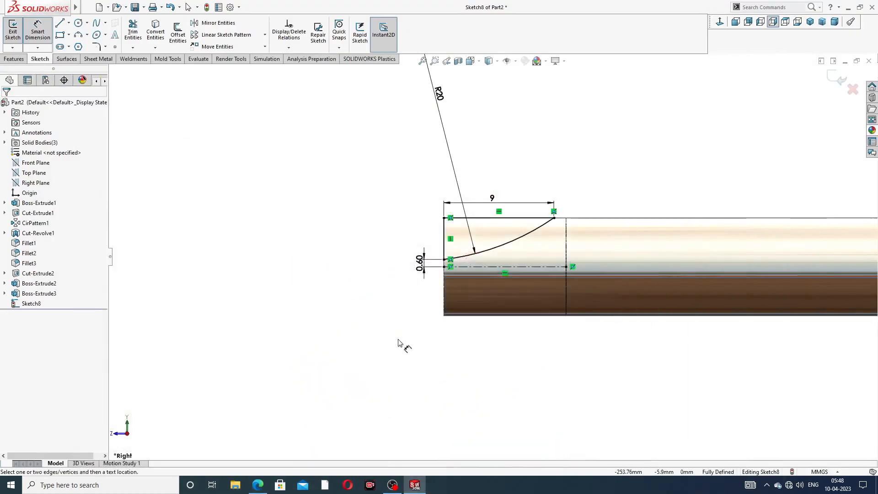
right_click(602, 165)
click(640, 136)
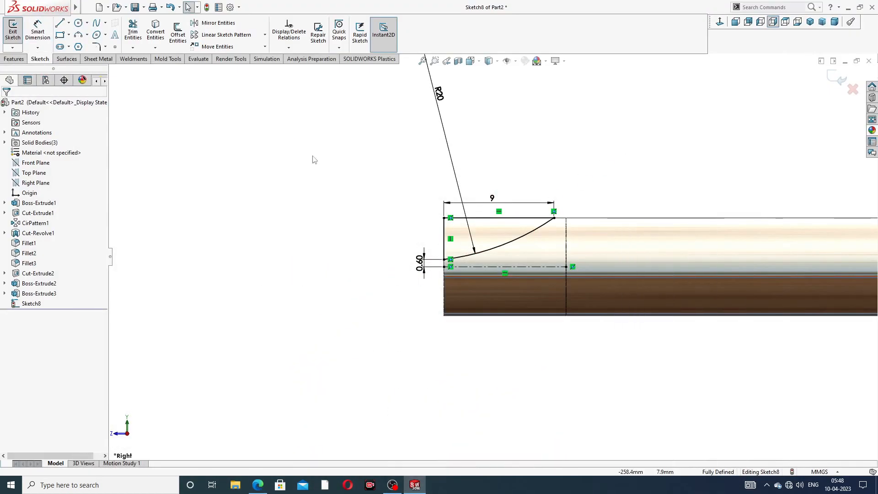
Step: Cut the closed arc profile through the shaft tip with an Extruded Cut set to Through All - Both
click(14, 58)
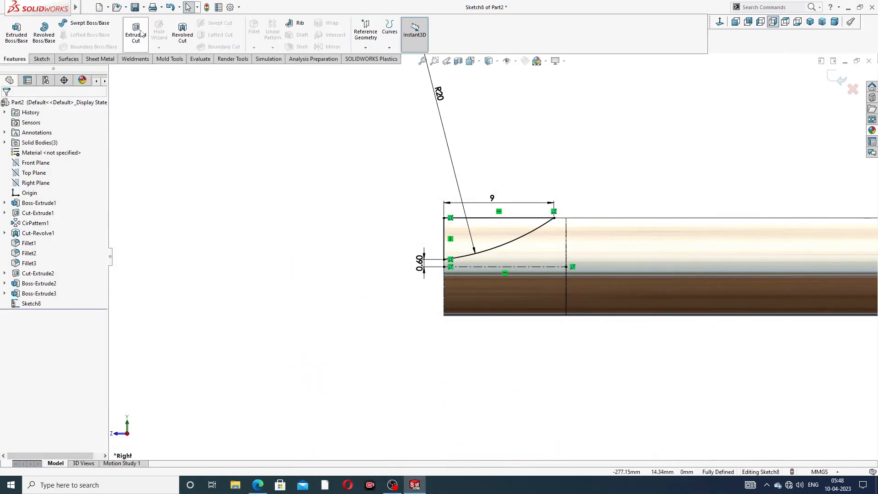
click(135, 33)
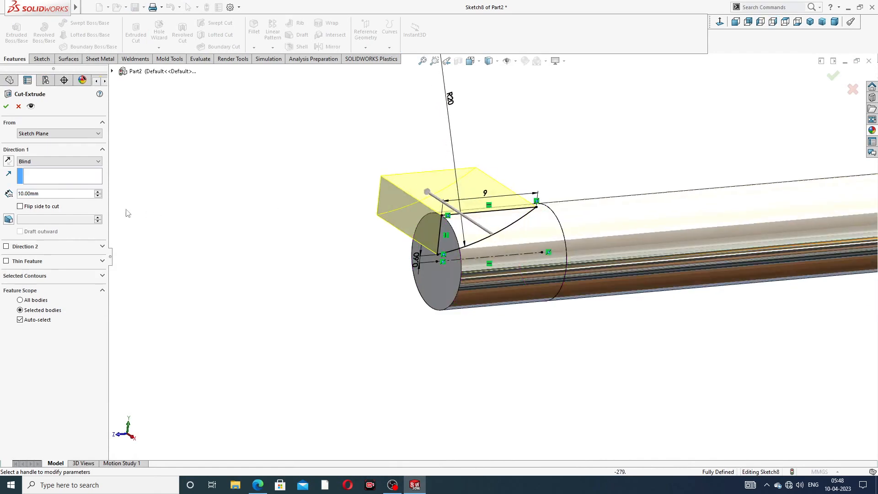
click(44, 162)
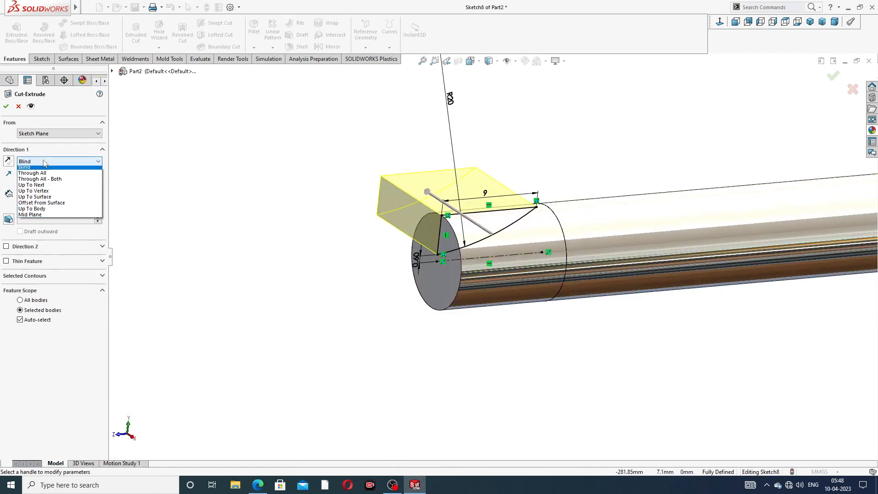
click(53, 182)
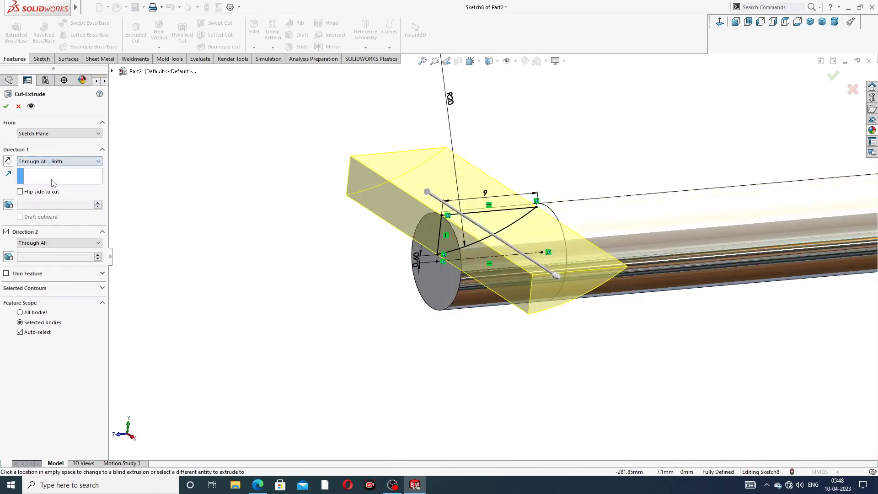
click(6, 106)
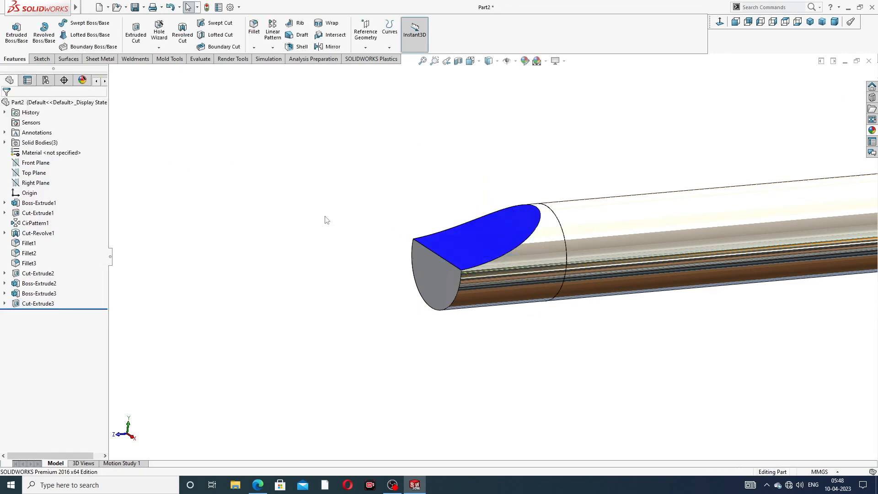
Step: Apply the chromium plate appearance to the newly cut blade face
click(39, 304)
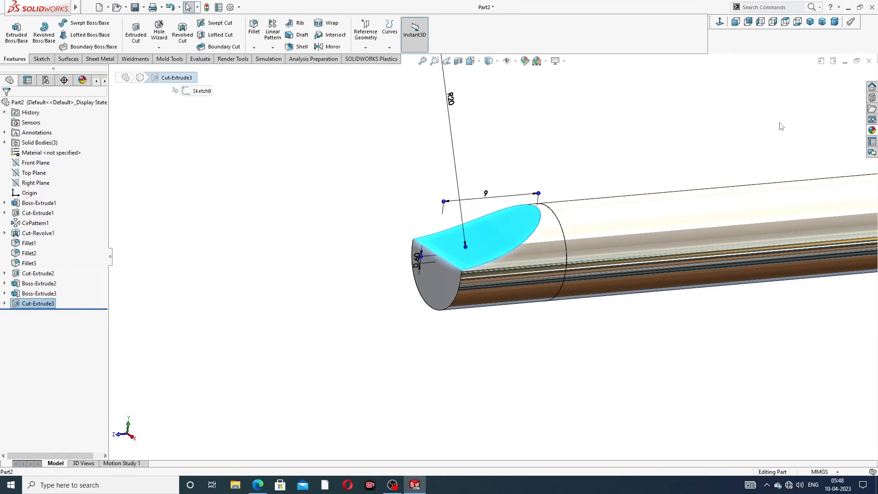
click(872, 130)
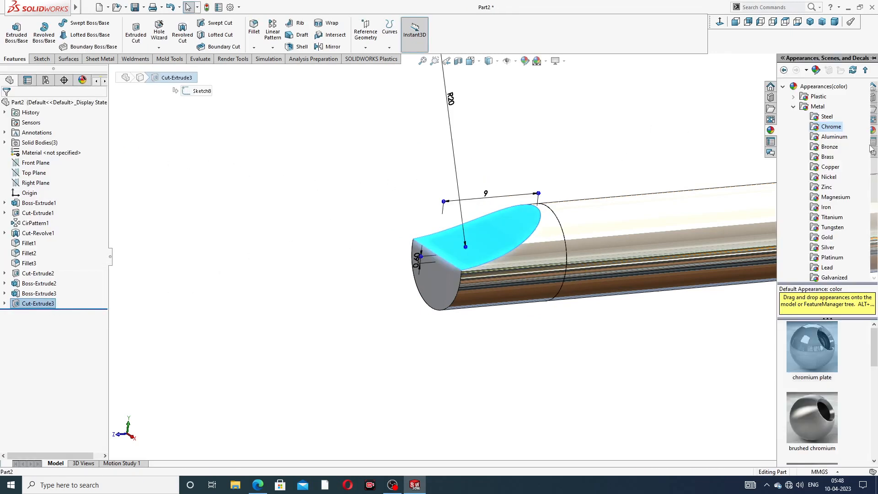
click(811, 346)
drag(719, 349, 484, 279)
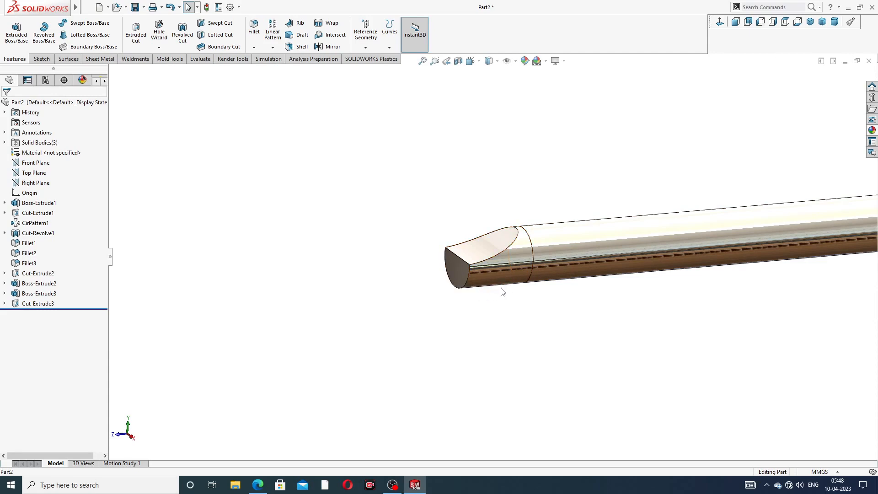
Step: Mirror the arc-shaped blade cut about the Top Plane to shape the opposite side of the shaft tip
click(810, 22)
scroll(341, 400, down, 5)
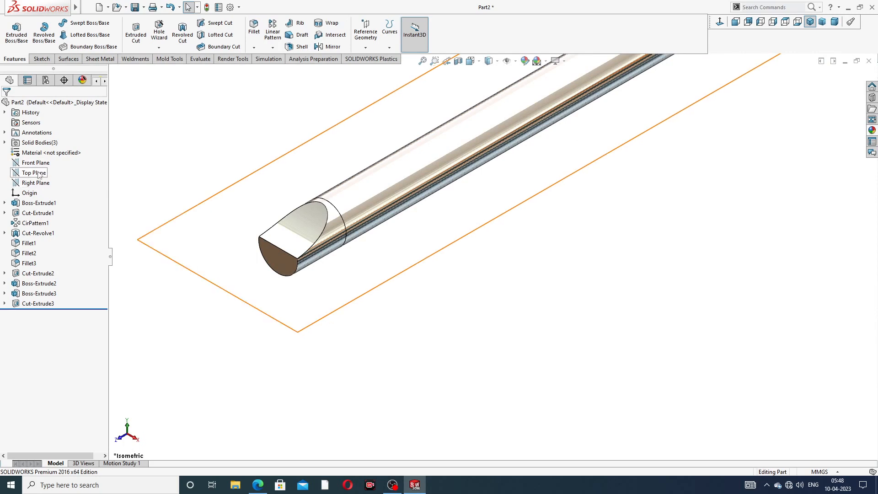
click(38, 173)
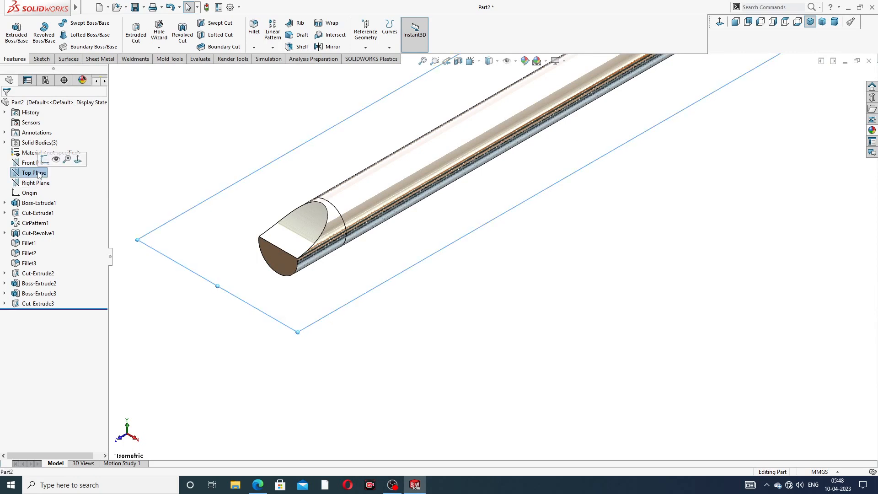
click(332, 47)
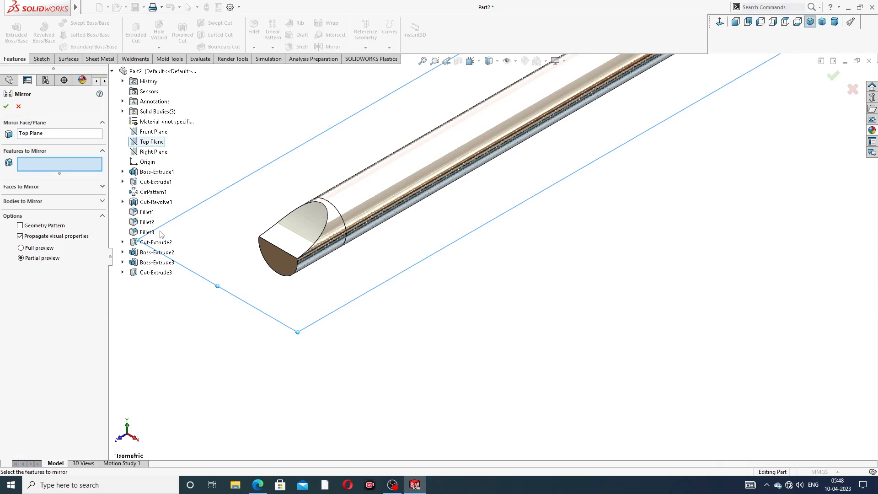
click(166, 276)
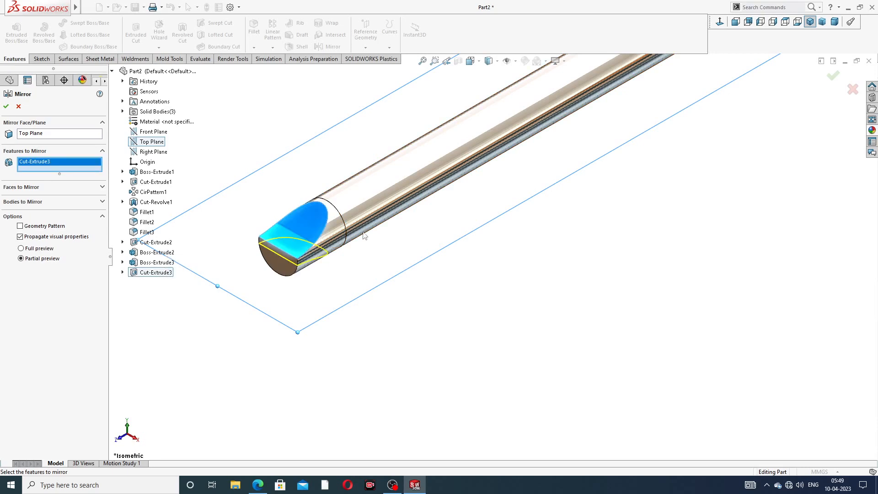
middle_drag(369, 245, 320, 195)
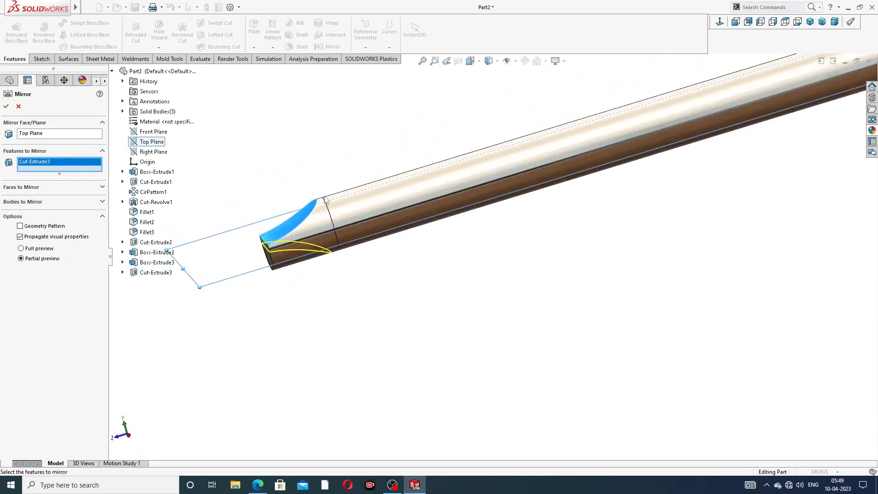
click(8, 106)
scroll(333, 226, down, 3)
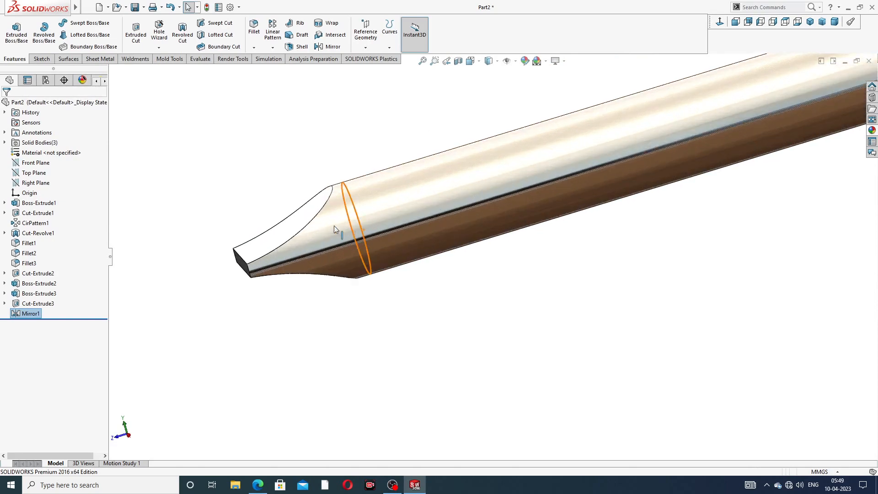
middle_drag(318, 230, 714, 159)
scroll(328, 242, up, 3)
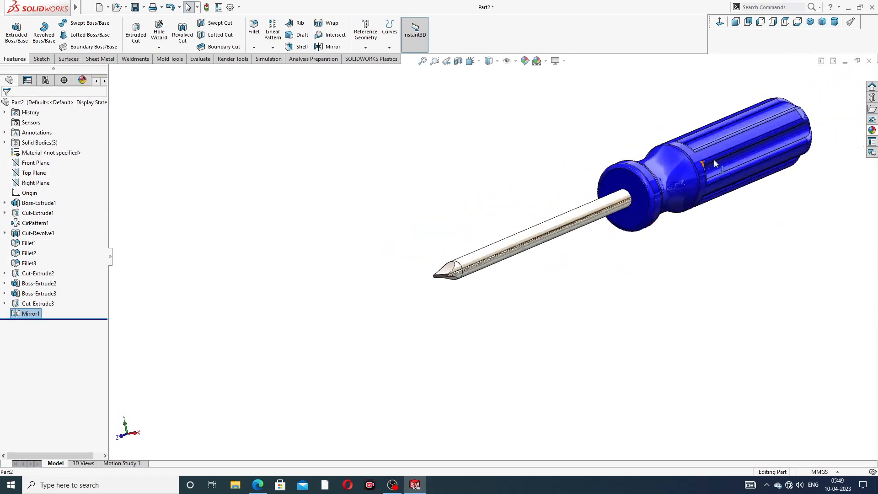
scroll(714, 160, down, 3)
scroll(705, 169, up, 3)
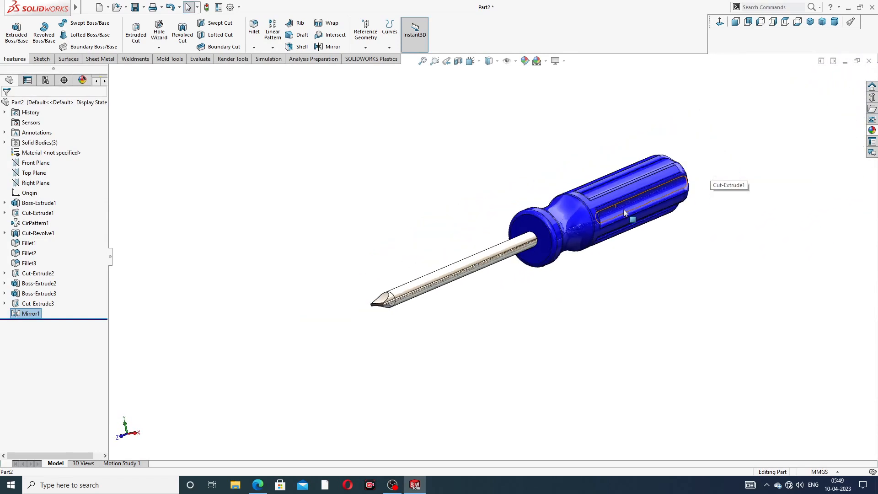
Step: Inspect the finished screwdriver's blade, shaft and handle from several angles, compare them with the PDF drawing in Edge, and return to SolidWorks
middle_drag(623, 209, 592, 246)
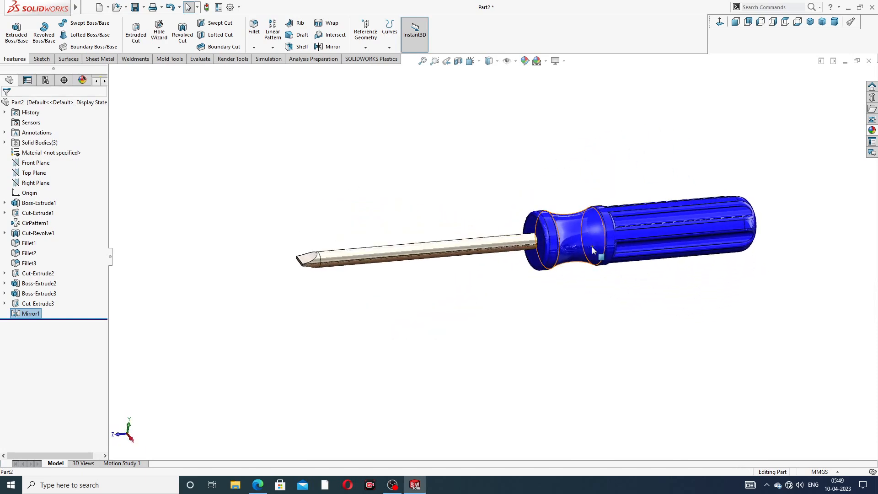
middle_drag(632, 220, 671, 215)
scroll(671, 215, down, 3)
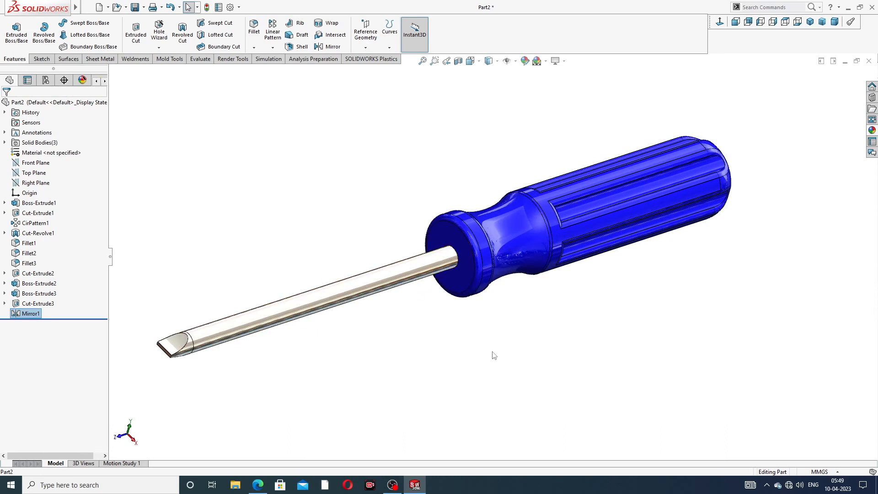
scroll(493, 355, up, 1)
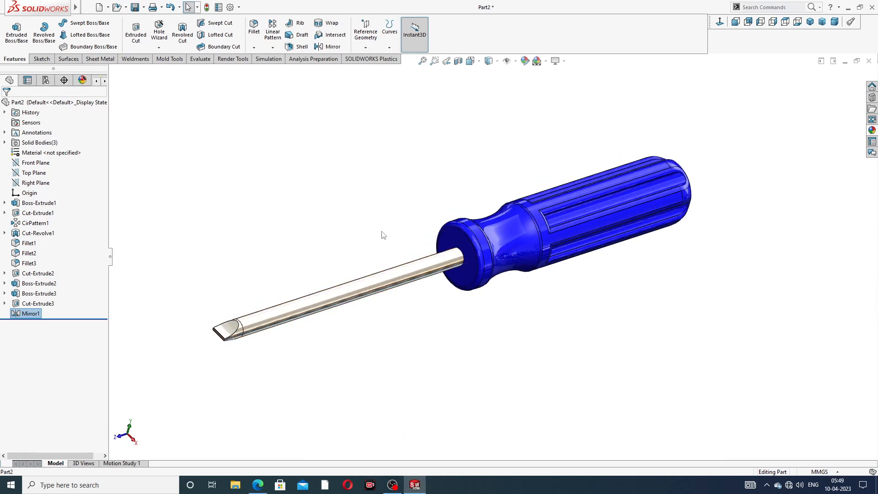
scroll(384, 254, down, 1)
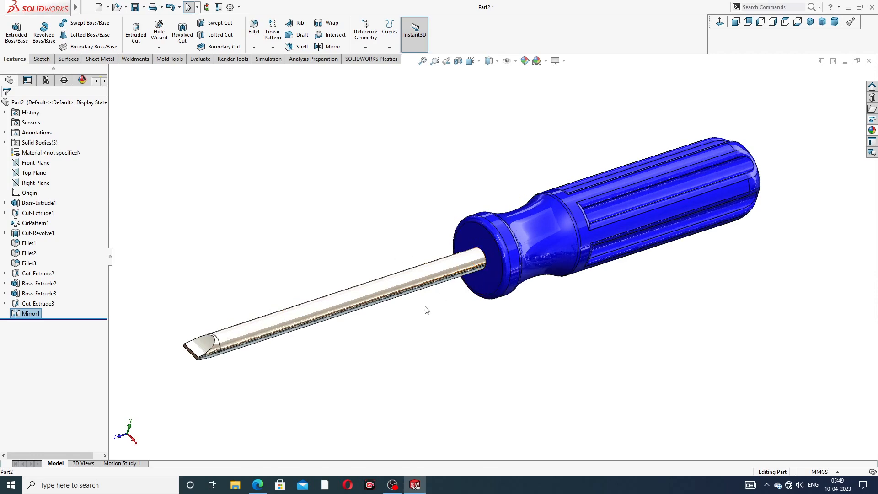
middle_drag(464, 337, 443, 343)
scroll(530, 291, down, 1)
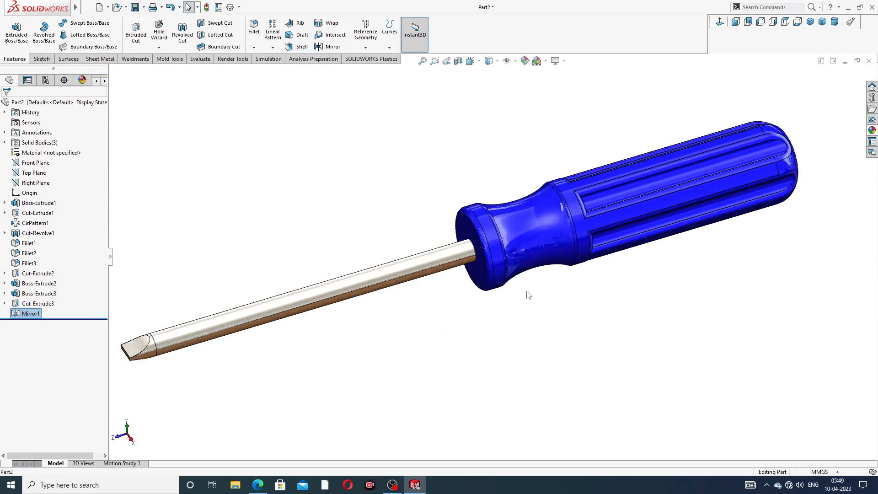
scroll(527, 292, up, 1)
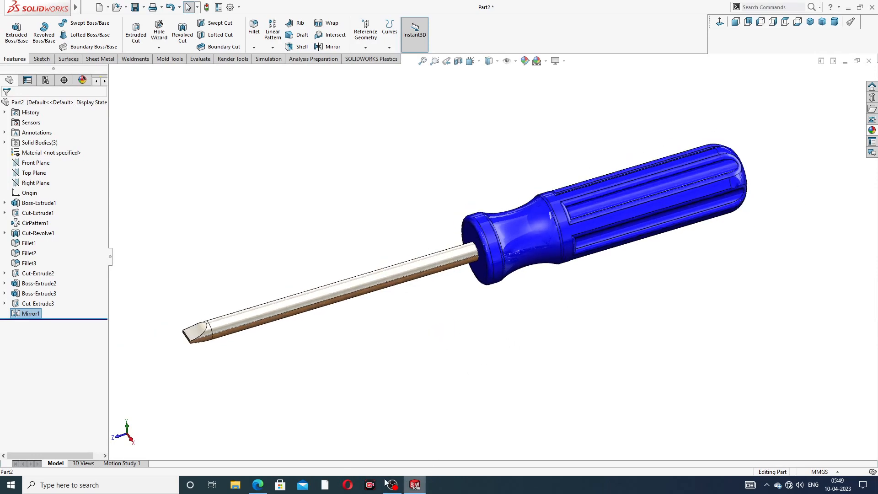
click(258, 485)
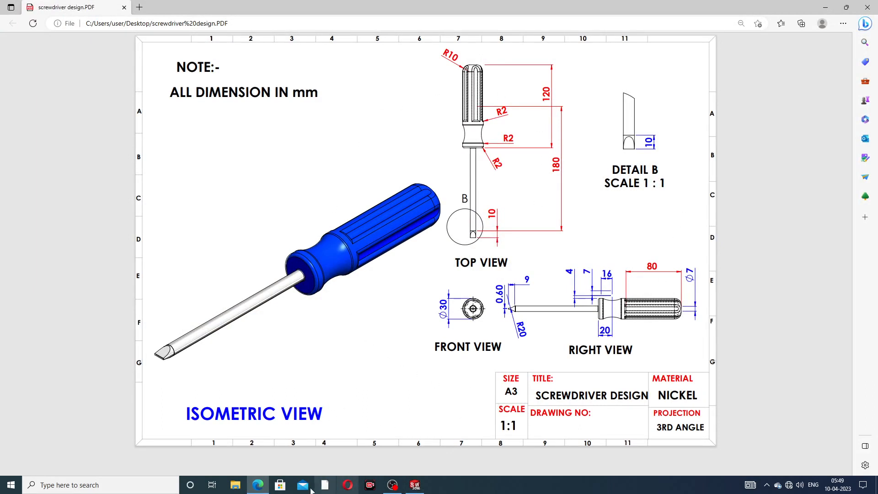
click(258, 485)
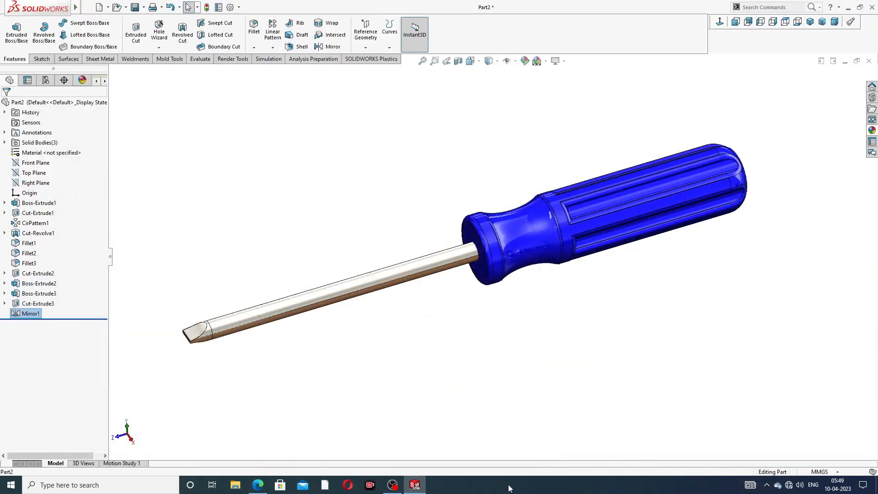